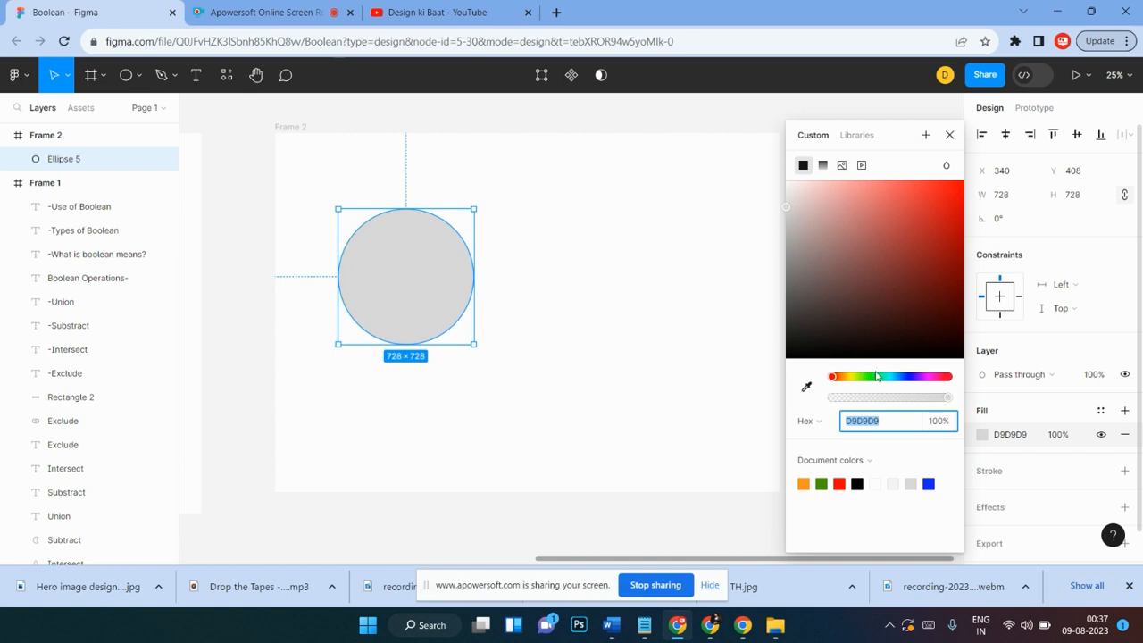
# Step: Fill the circle with the document green 4A9A0C and duplicate it to its right
pyautogui.click(823, 482)
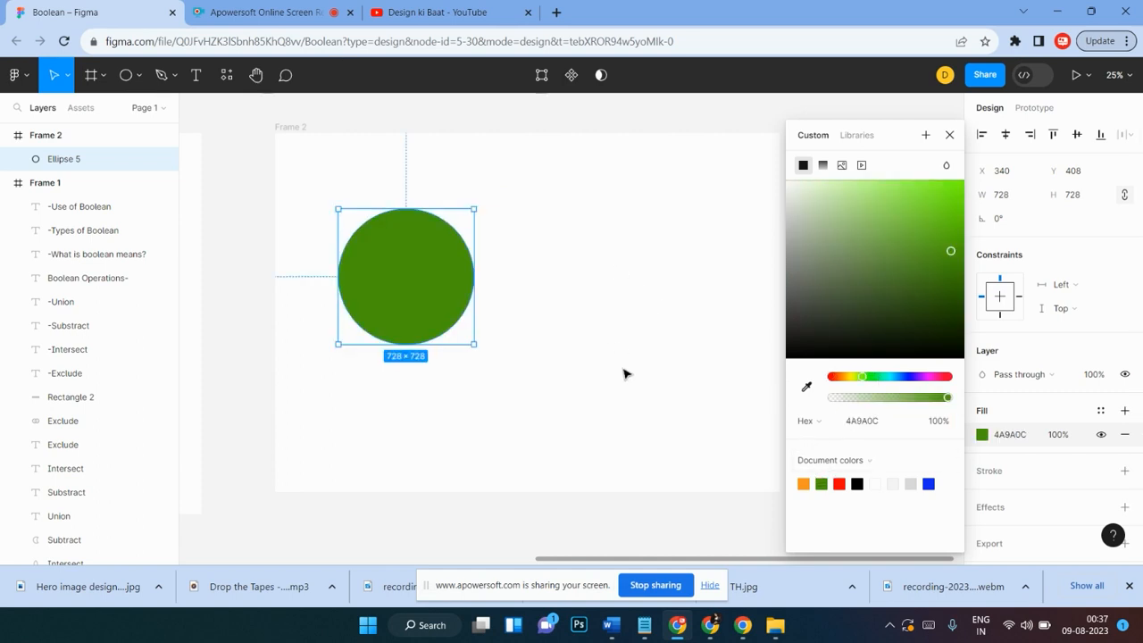
pyautogui.keyDown('alt'); pyautogui.moveTo(419, 277); pyautogui.dragTo(592, 276); pyautogui.keyUp('alt')
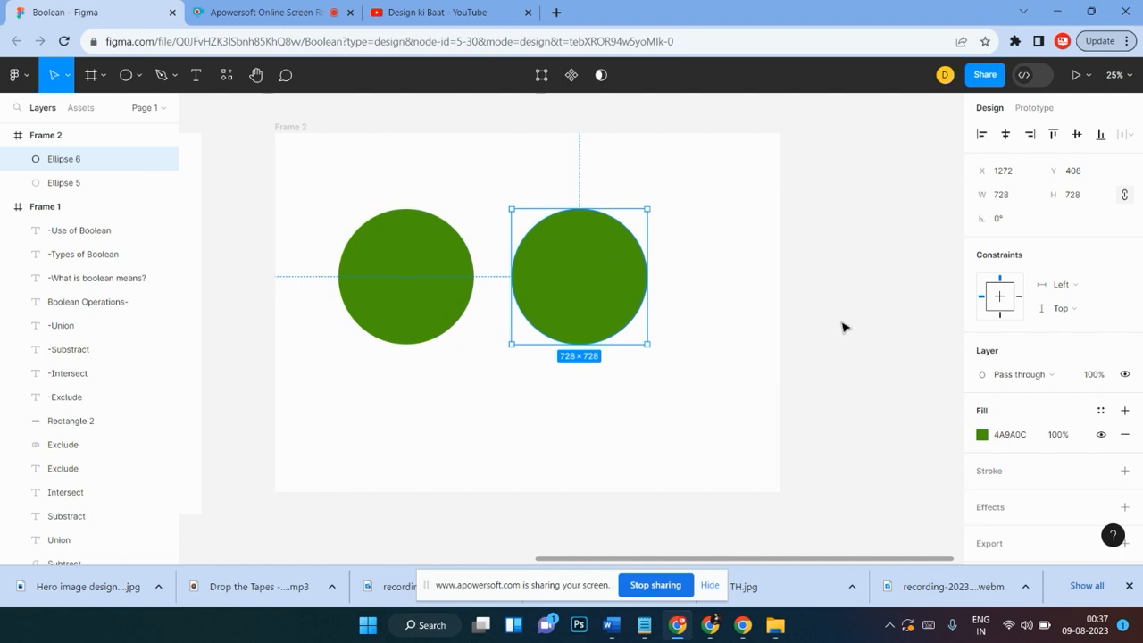
# Step: Recolor the duplicate circle with the document orange F79522
pyautogui.click(981, 435)
pyautogui.click(822, 483)
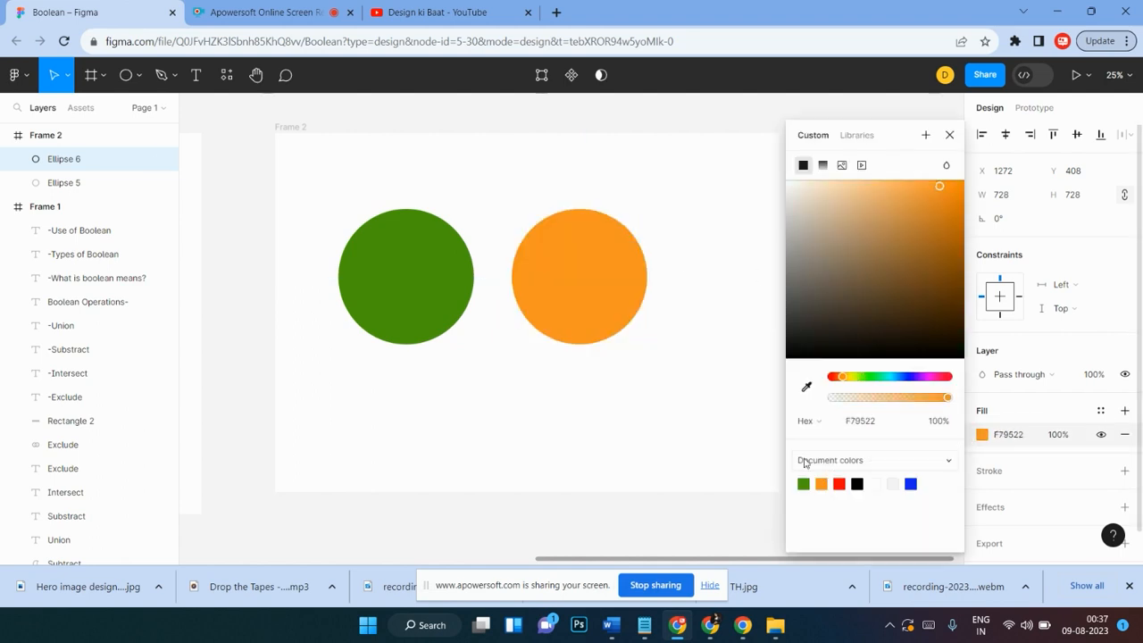
pyautogui.click(693, 225)
# Step: Move both circles together slightly down and to the right
pyautogui.moveTo(691, 175); pyautogui.dragTo(387, 382)
pyautogui.moveTo(449, 309); pyautogui.dragTo(468, 330)
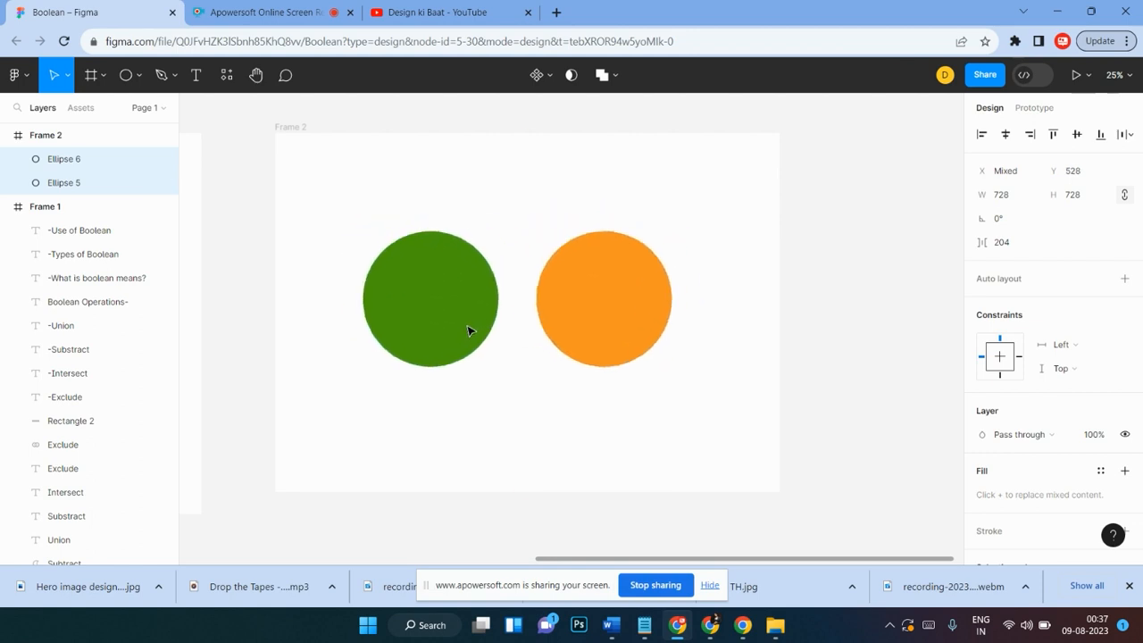
pyautogui.click(609, 196)
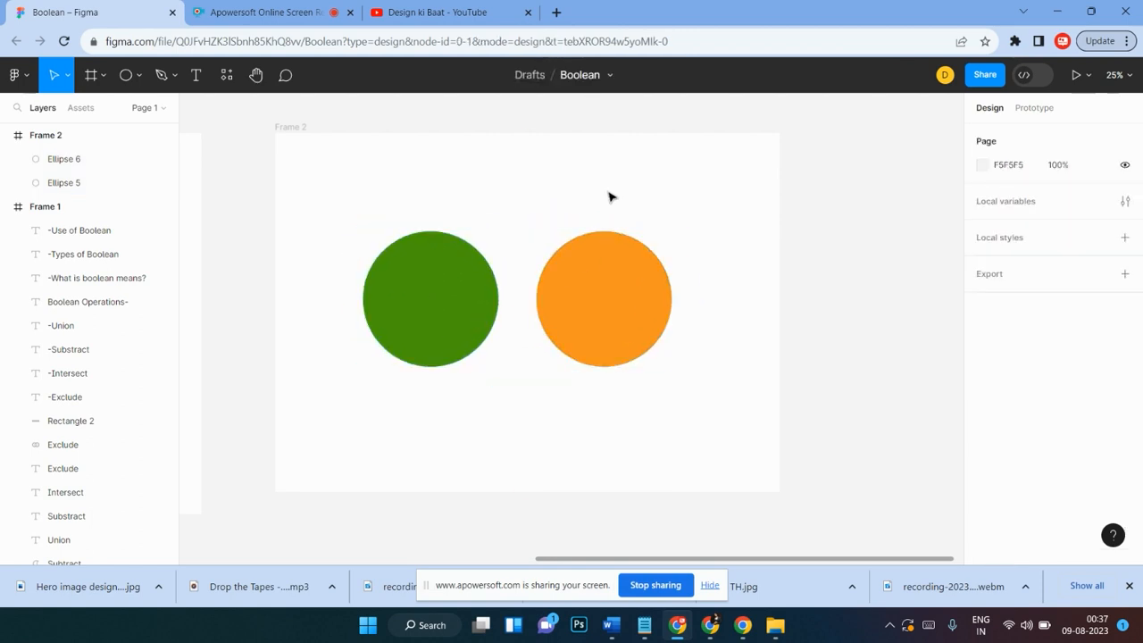
pyautogui.moveTo(669, 209); pyautogui.dragTo(371, 391)
pyautogui.click(756, 221)
pyautogui.moveTo(712, 224); pyautogui.dragTo(382, 359)
pyautogui.click(712, 223)
pyautogui.moveTo(342, 197); pyautogui.dragTo(690, 393)
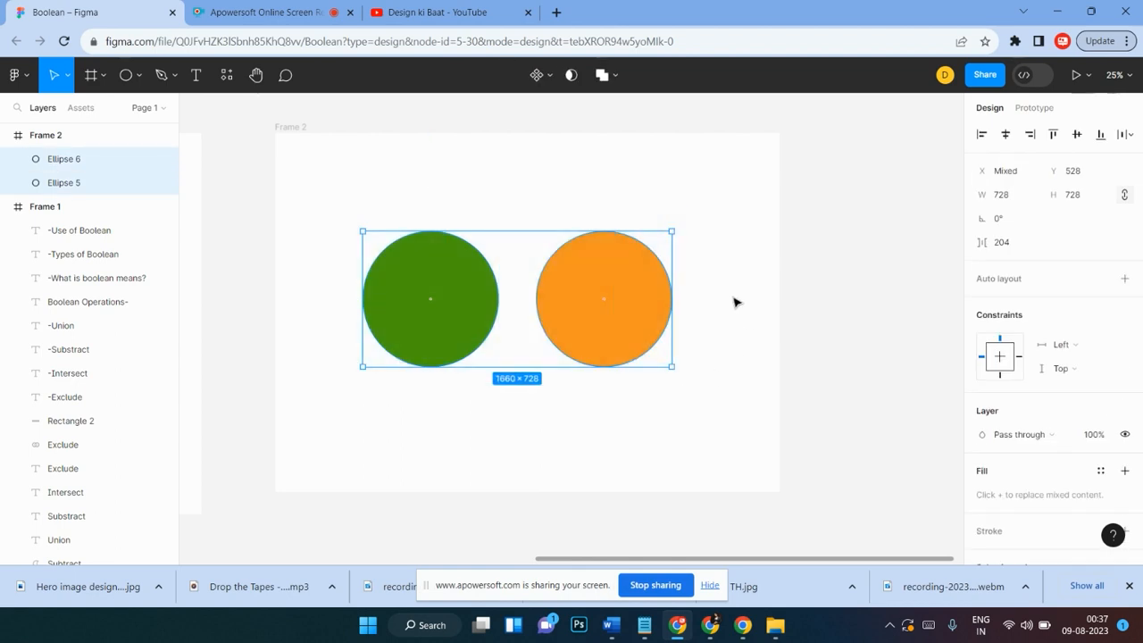
pyautogui.click(719, 286)
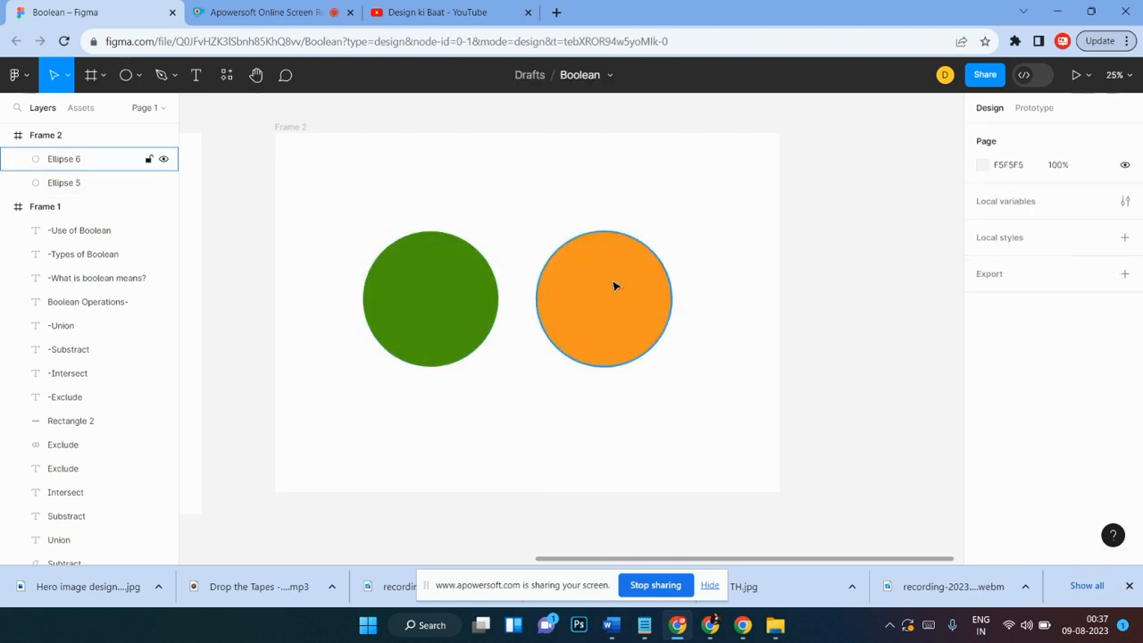
# Step: Move the green and orange circles toward each other so they overlap
pyautogui.moveTo(415, 248); pyautogui.dragTo(505, 202)
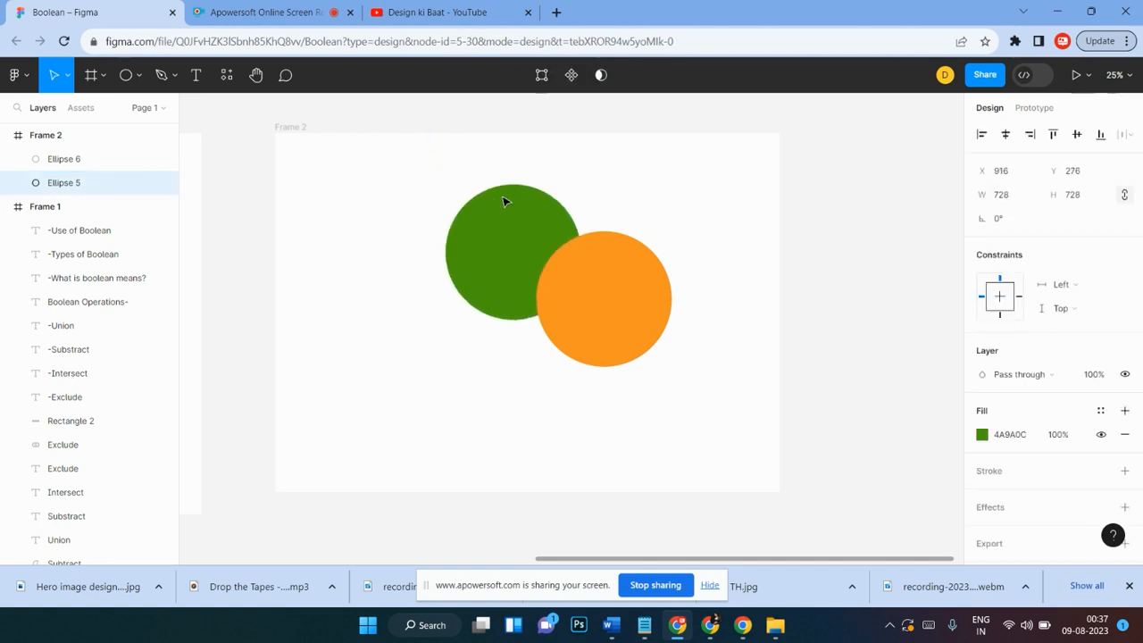
pyautogui.moveTo(612, 314); pyautogui.dragTo(593, 284)
pyautogui.click(643, 193)
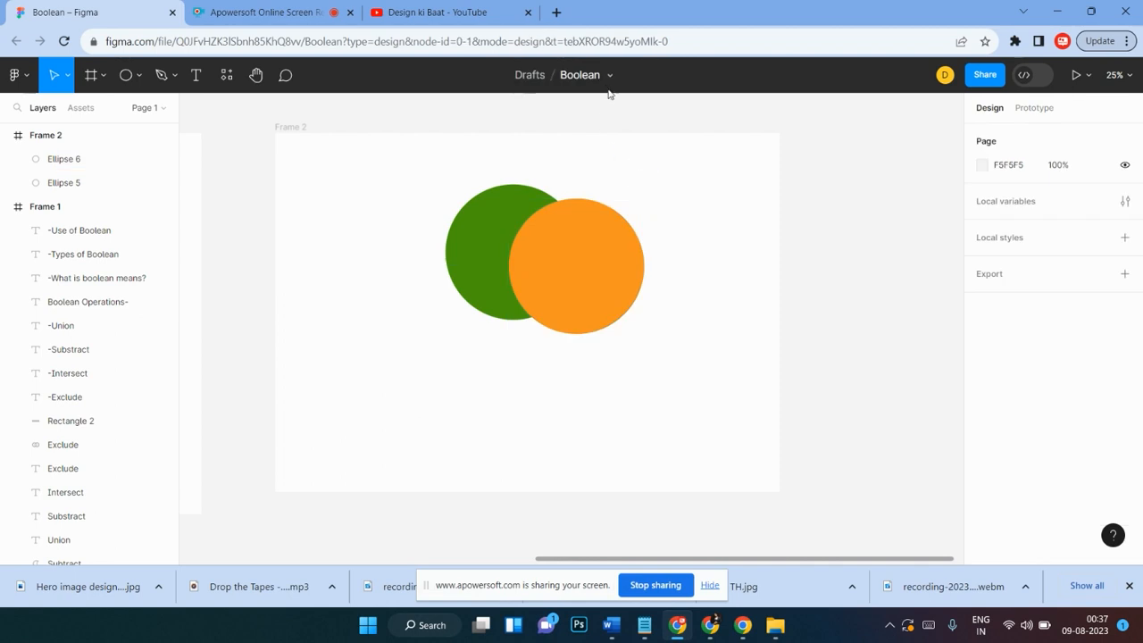
# Step: Reposition the overlapping pair and line both circles up on the same horizontal level
pyautogui.moveTo(422, 159); pyautogui.dragTo(643, 360)
pyautogui.moveTo(609, 271); pyautogui.dragTo(590, 331)
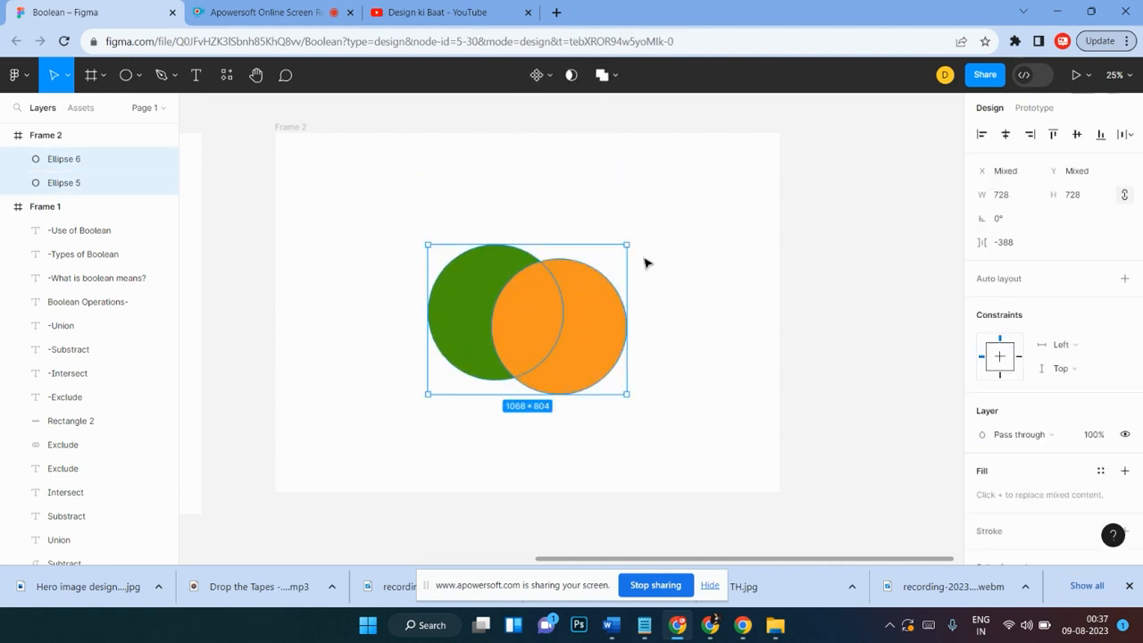
pyautogui.click(658, 245)
pyautogui.moveTo(640, 245); pyautogui.dragTo(408, 383)
pyautogui.moveTo(575, 318); pyautogui.dragTo(616, 294)
pyautogui.click(676, 268)
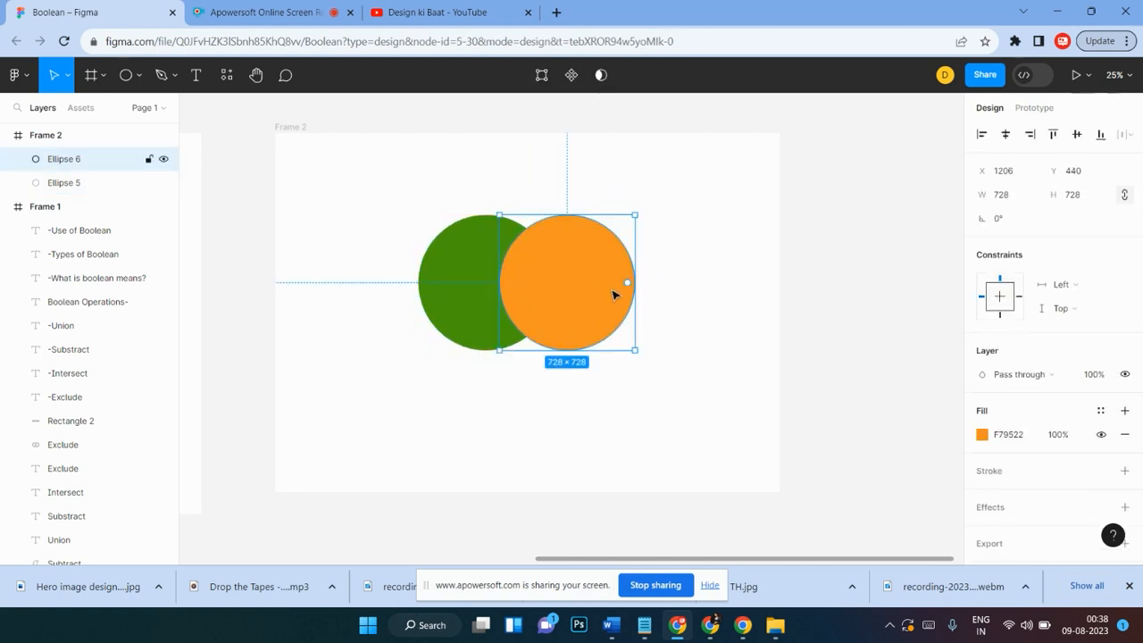
pyautogui.click(663, 206)
pyautogui.moveTo(661, 203); pyautogui.dragTo(390, 380)
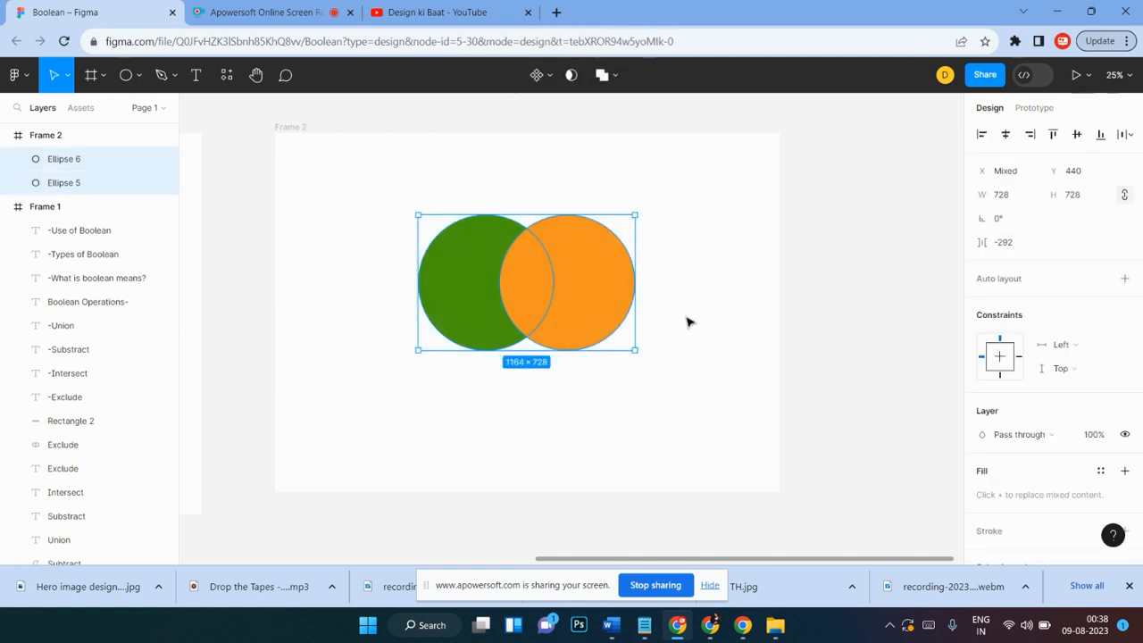
pyautogui.click(699, 297)
# Step: Set the orange circle's layer opacity to 75%
pyautogui.click(550, 283)
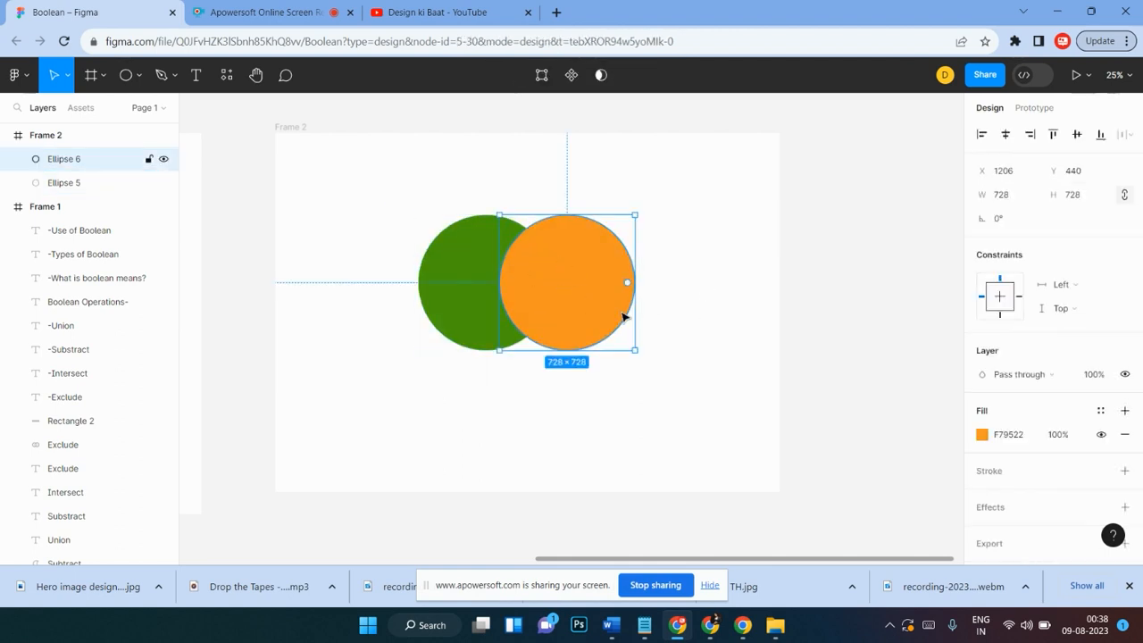
pyautogui.click(1069, 438)
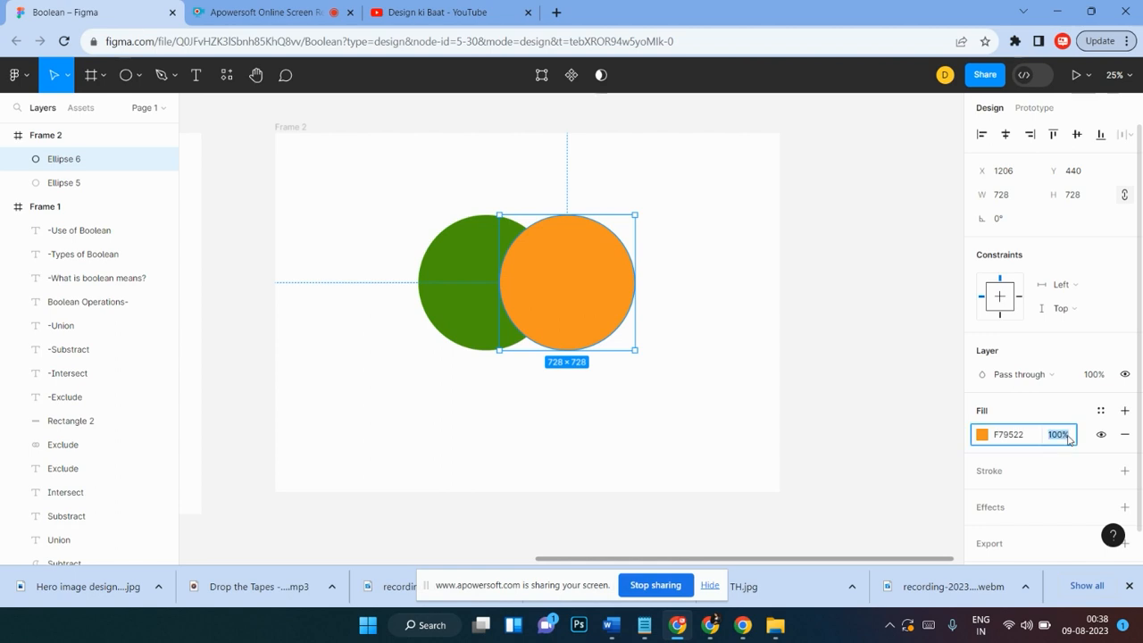
pyautogui.click(1097, 376)
pyautogui.write('5')
pyautogui.press('Return')
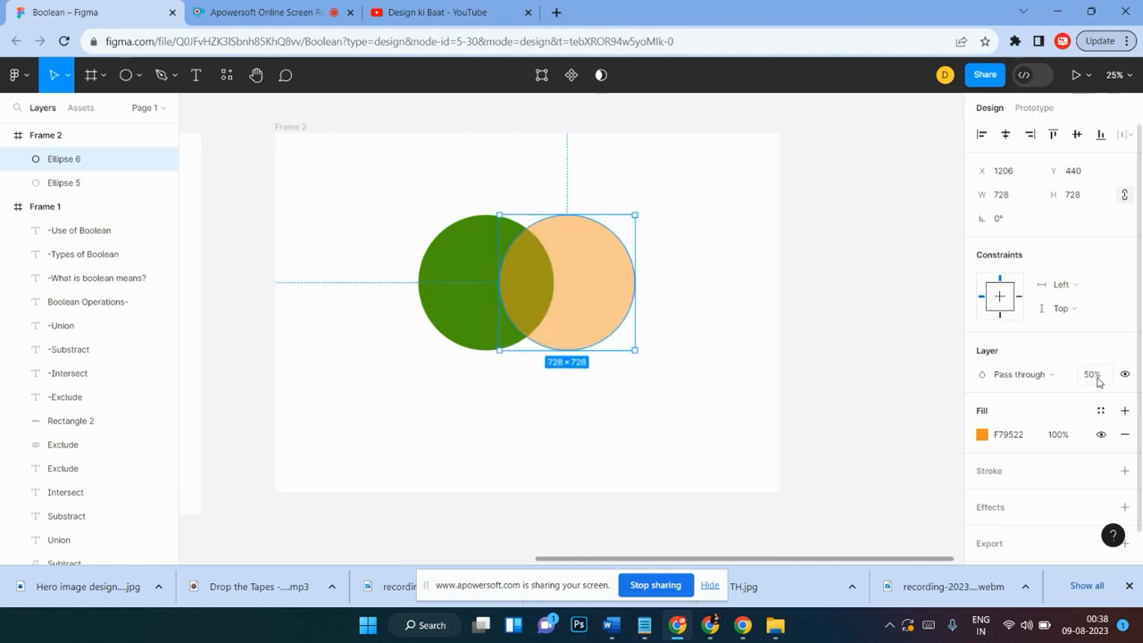
pyautogui.click(1095, 374)
pyautogui.press('Return')
pyautogui.click(661, 289)
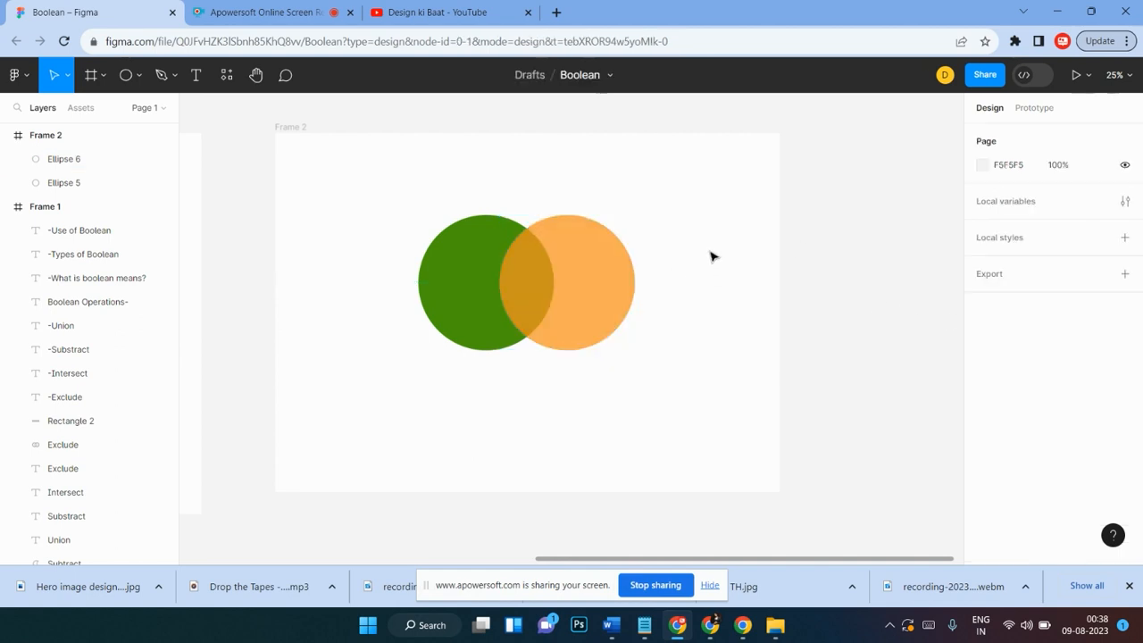
# Step: Move both overlapping circles together within Frame 2
pyautogui.moveTo(657, 213); pyautogui.dragTo(412, 364)
pyautogui.moveTo(463, 328); pyautogui.dragTo(487, 328)
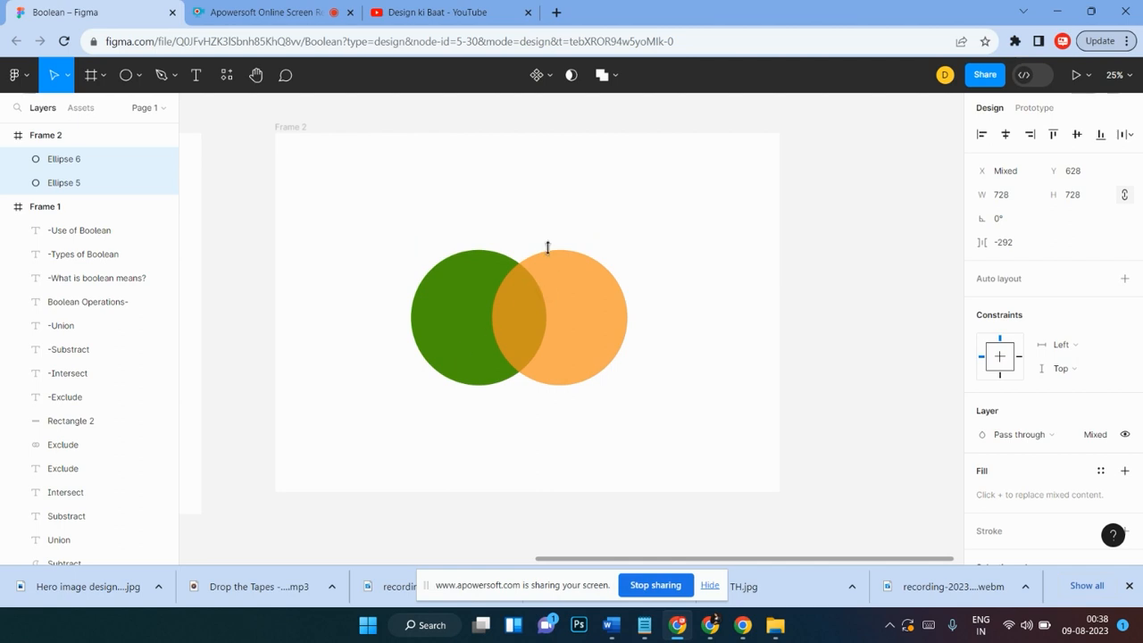
pyautogui.click(450, 243)
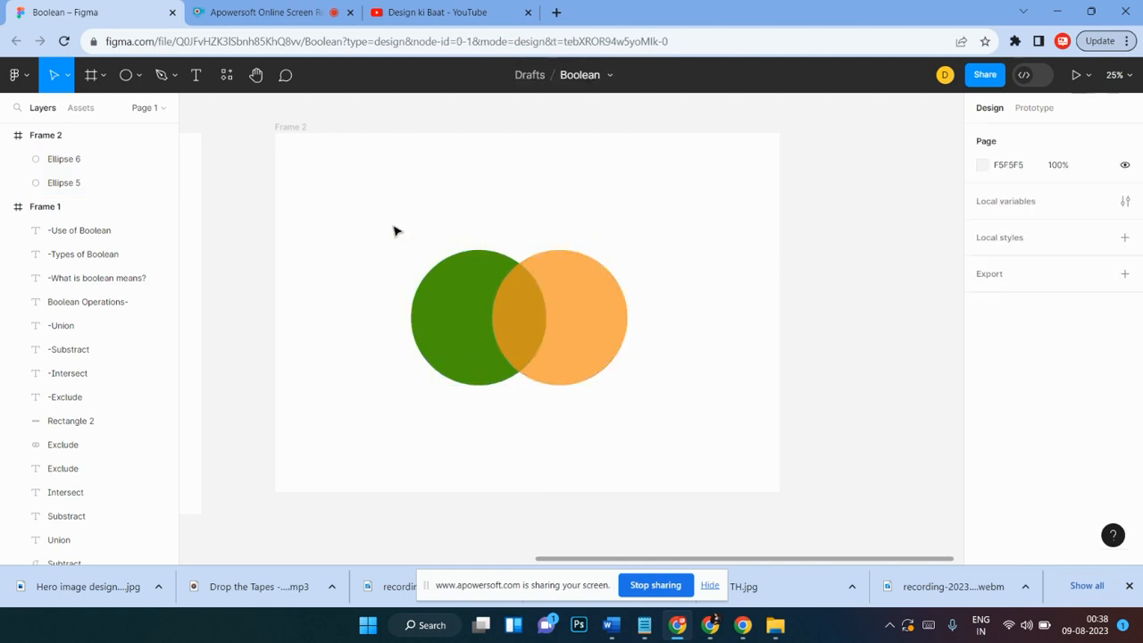
pyautogui.moveTo(402, 247); pyautogui.dragTo(632, 379)
pyautogui.moveTo(587, 332); pyautogui.dragTo(556, 277)
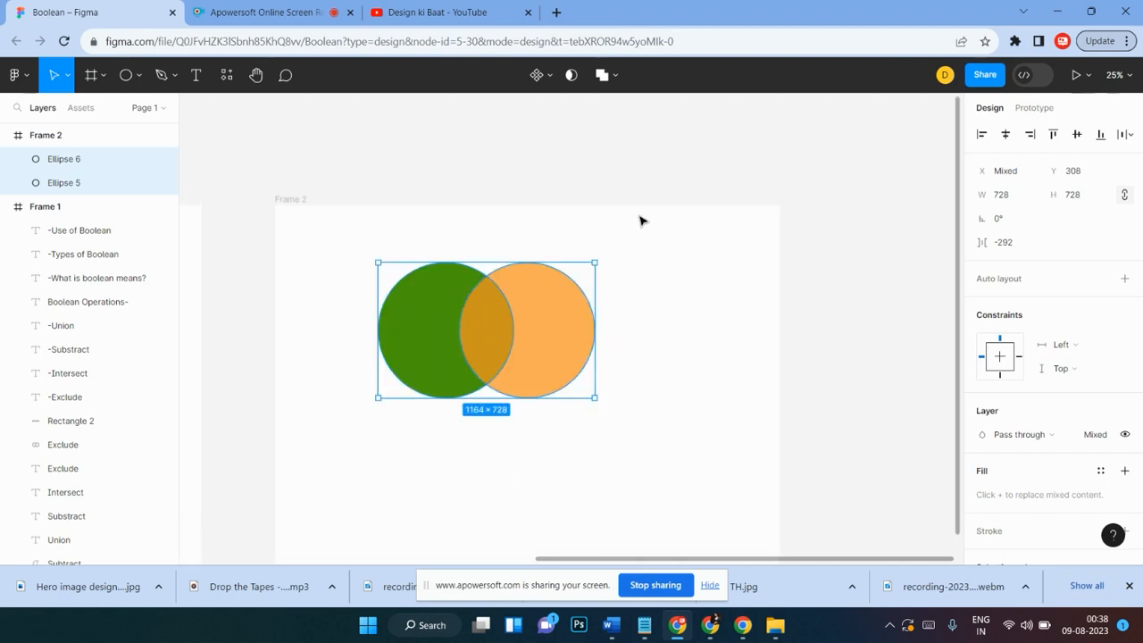
pyautogui.scroll(2, 738, 349)
pyautogui.click(625, 268)
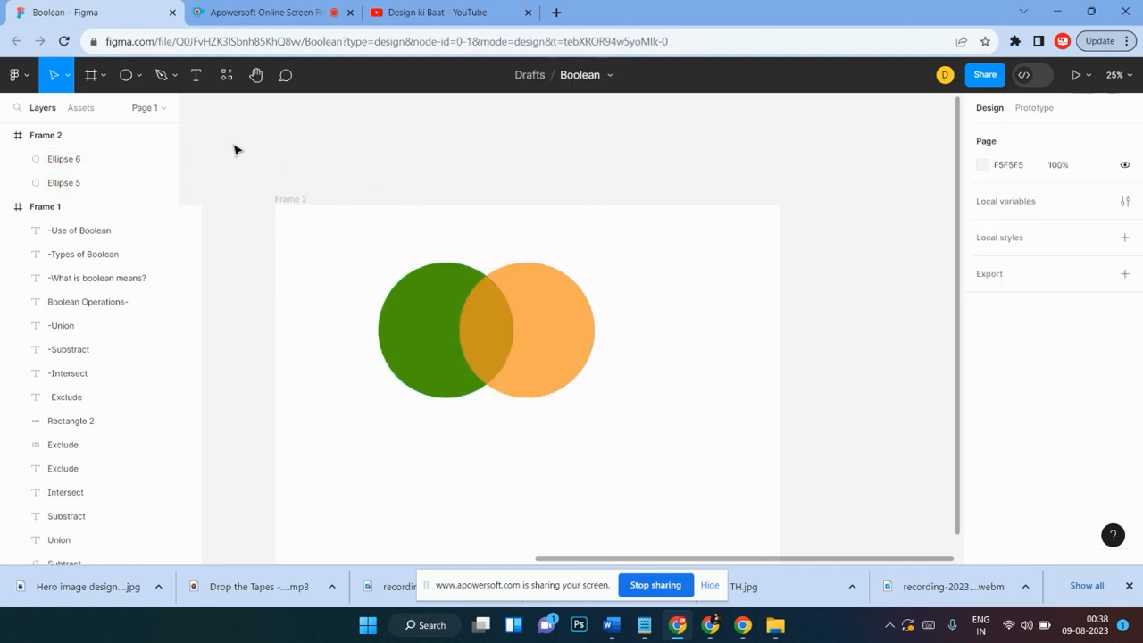
# Step: Copy the Union label from Frame 1 into Frame 2 beneath the circles
pyautogui.hscroll(-10, 357, 245)
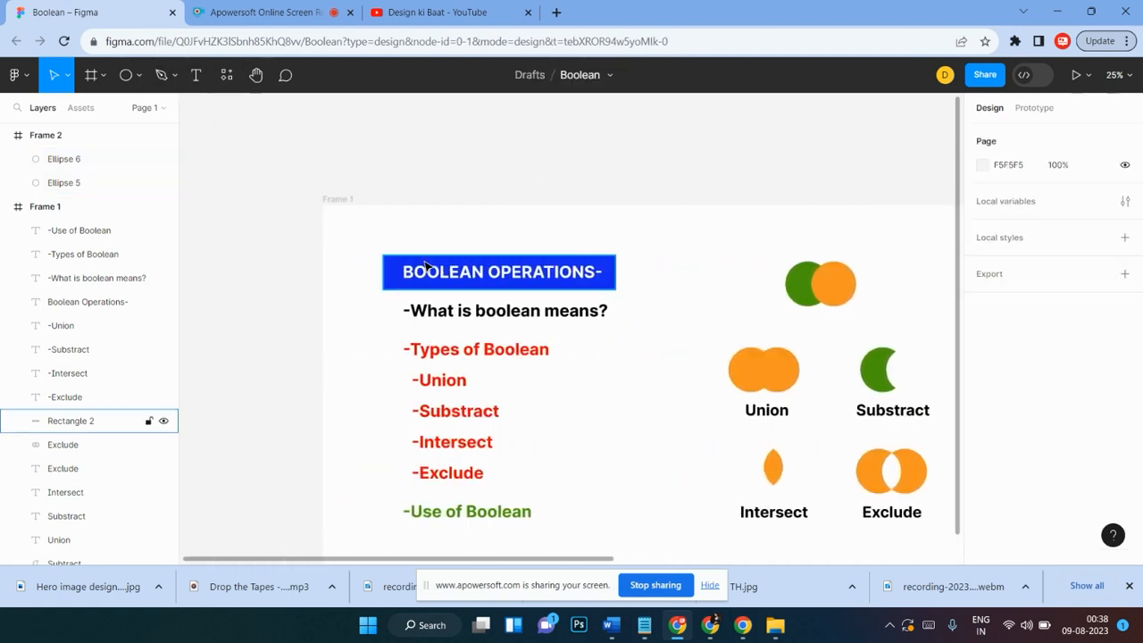
pyautogui.hscroll(5, 410, 263)
pyautogui.click(399, 406)
pyautogui.moveTo(399, 407); pyautogui.dragTo(911, 428)
pyautogui.hscroll(3, 878, 431)
pyautogui.hscroll(6, 877, 432)
pyautogui.hscroll(-3, 587, 408)
pyautogui.scroll(-2, 601, 362)
pyautogui.hscroll(-2, 601, 362)
pyautogui.click(653, 250)
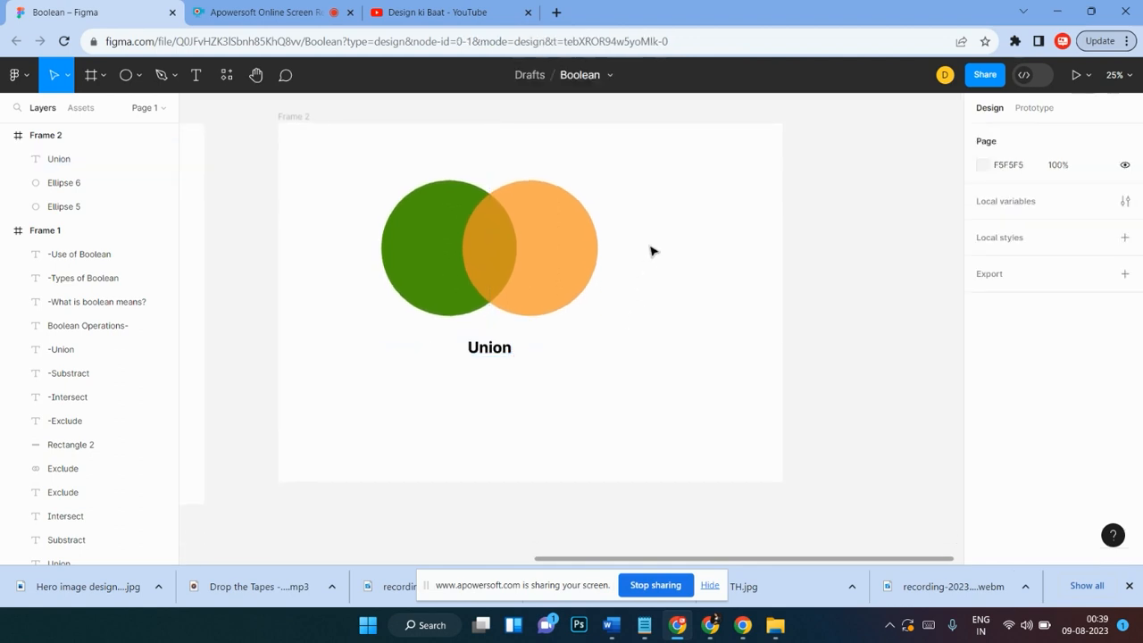
# Step: Shift both circles slightly upward above the Union label
pyautogui.click(561, 248)
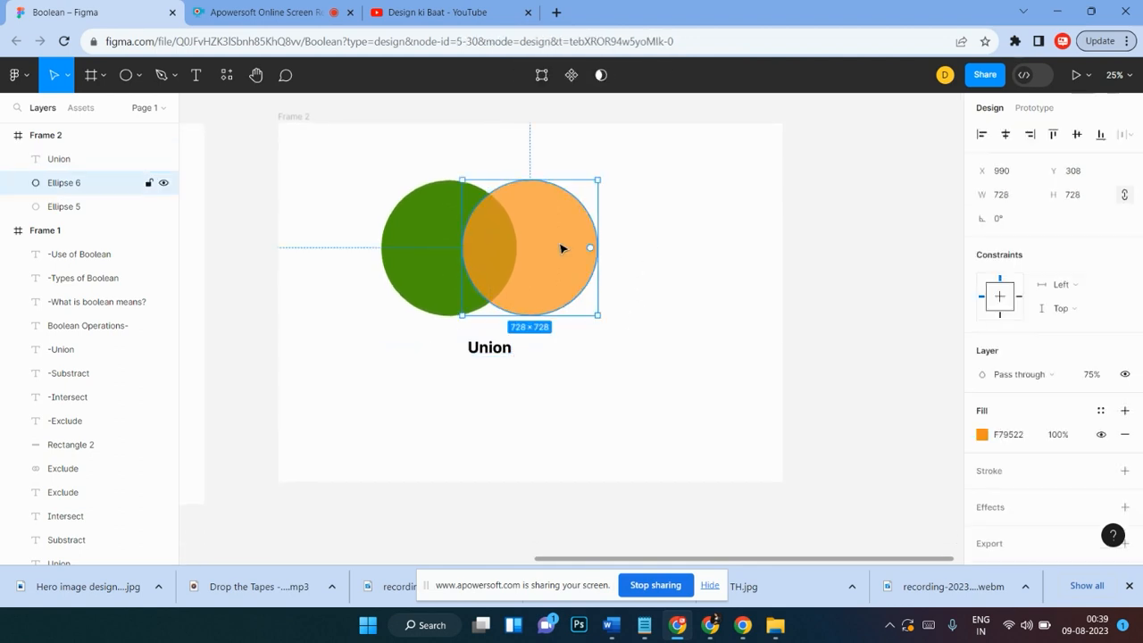
pyautogui.scroll(1, 594, 255)
pyautogui.click(637, 230)
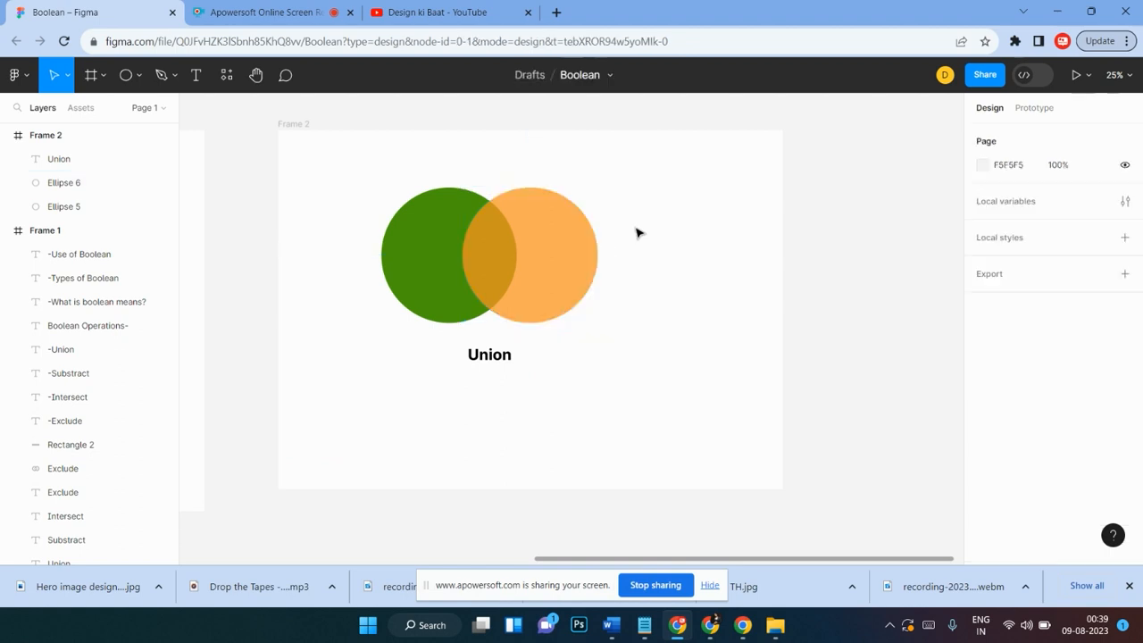
pyautogui.click(581, 228)
pyautogui.keyDown('shift'); pyautogui.click(395, 255); pyautogui.keyUp('shift')
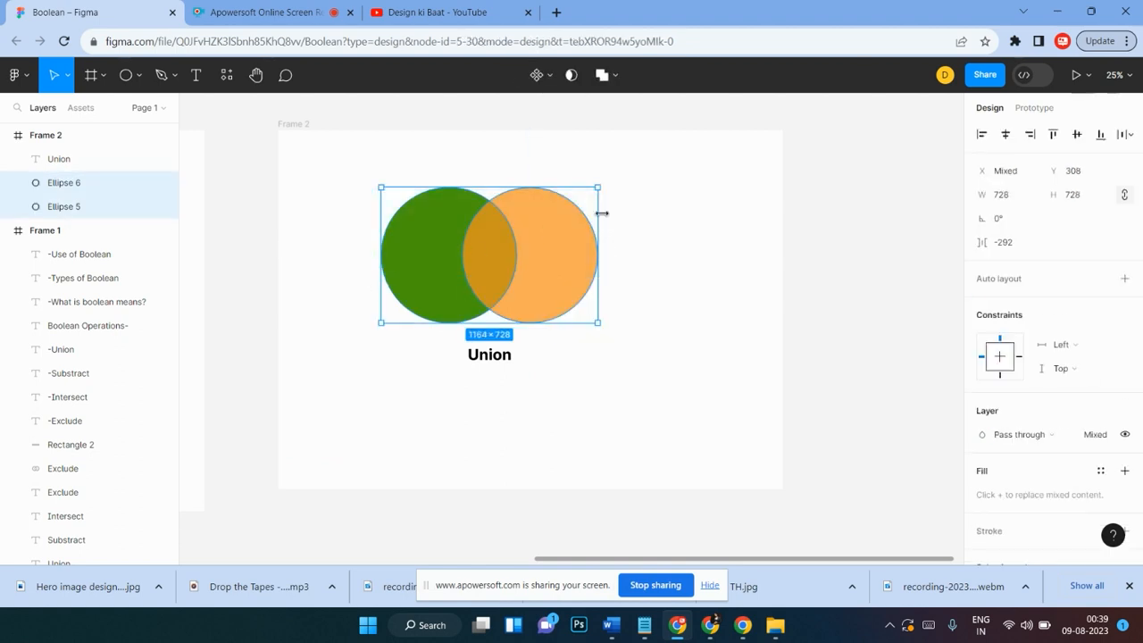
pyautogui.click(687, 293)
pyautogui.moveTo(602, 196); pyautogui.dragTo(442, 262)
pyautogui.click(670, 279)
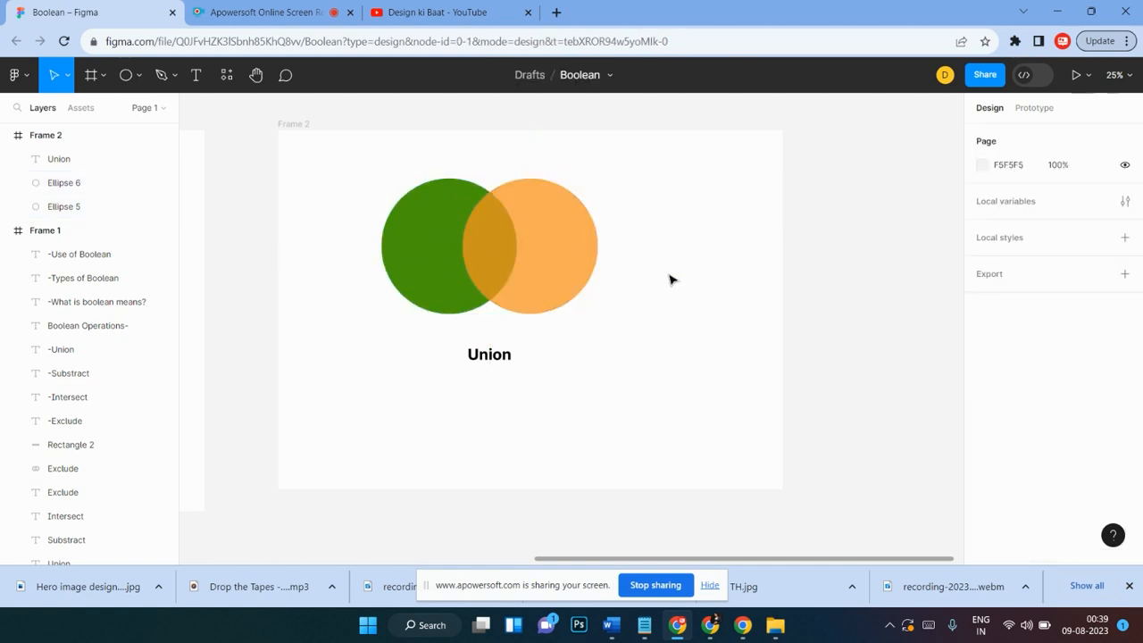
# Step: Duplicate the orange circle repeatedly, scattering the copies around the green circle
pyautogui.click(576, 233)
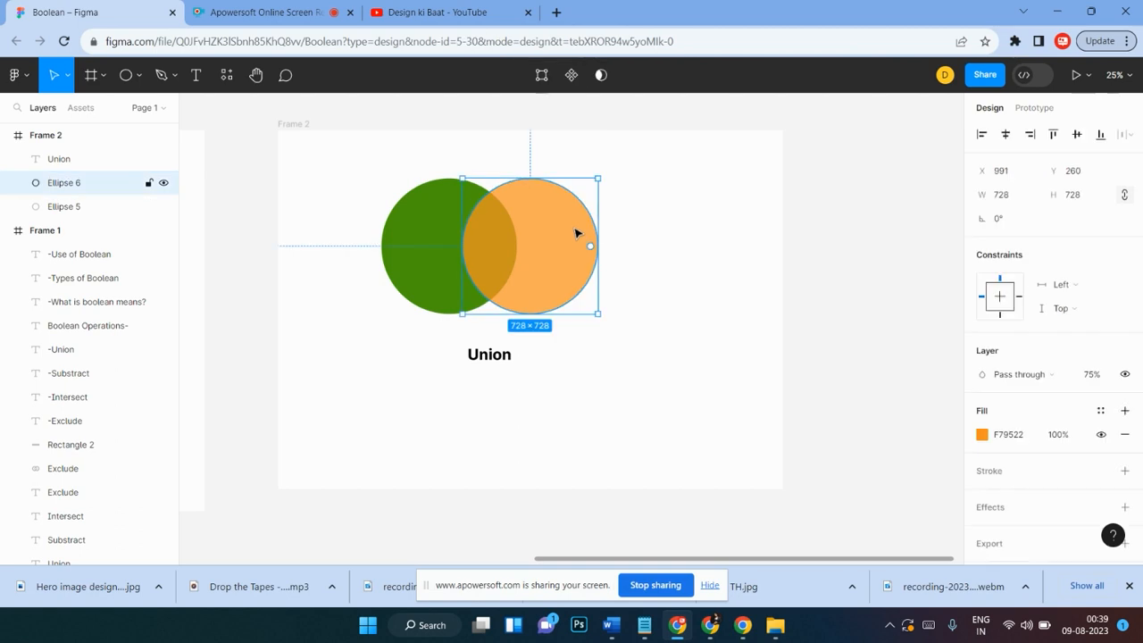
pyautogui.scroll(2, 576, 233)
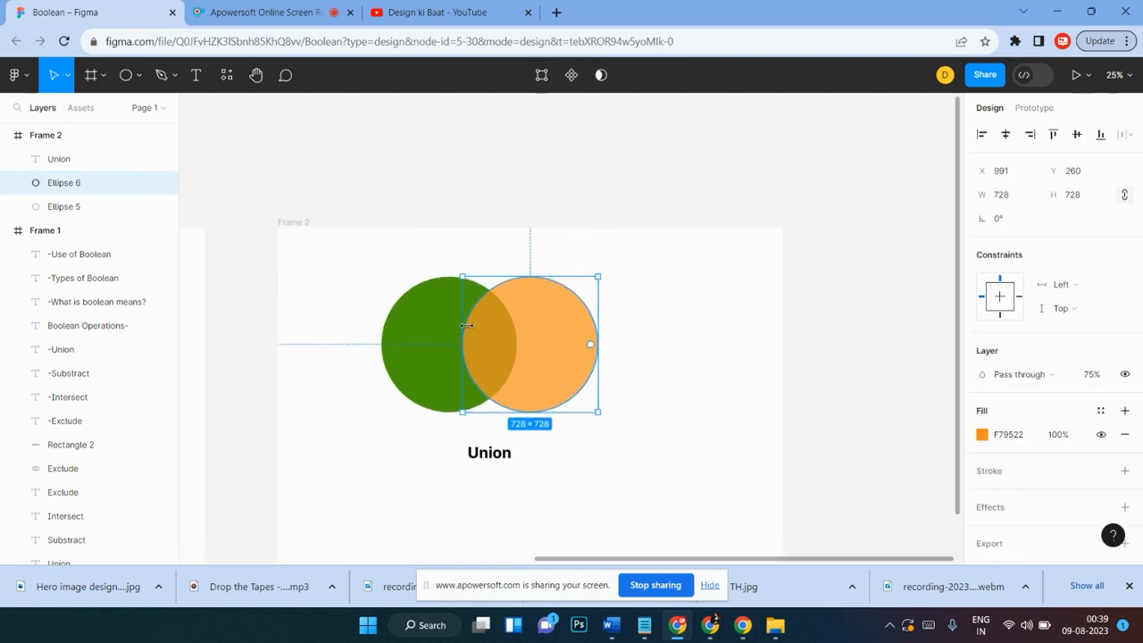
pyautogui.moveTo(604, 263); pyautogui.dragTo(452, 357)
pyautogui.press('Escape')
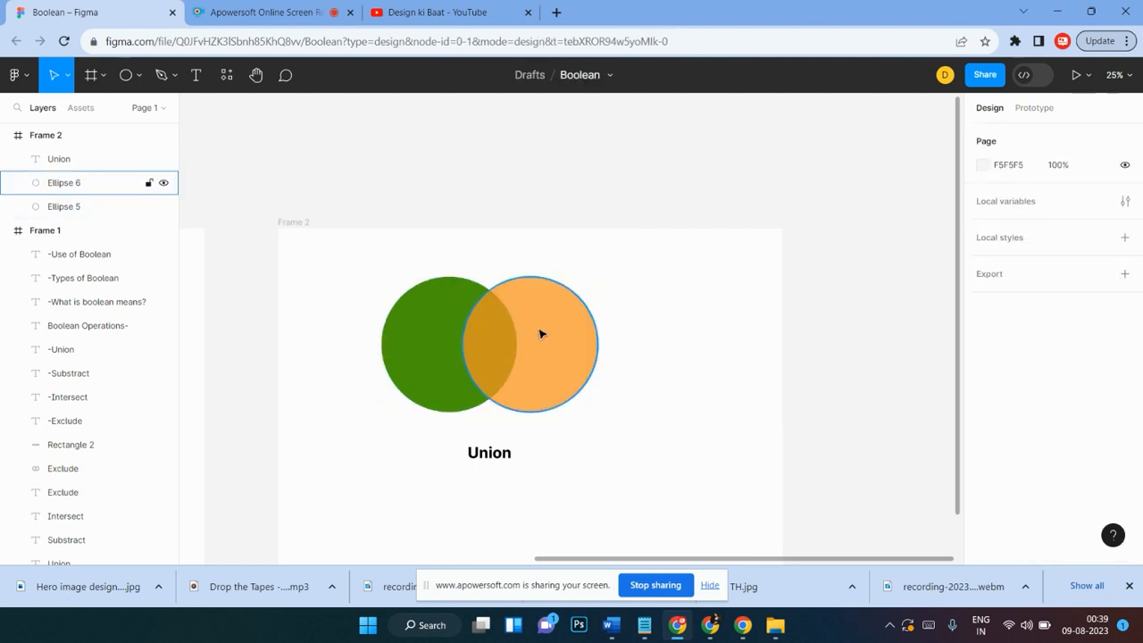
pyautogui.moveTo(542, 334); pyautogui.dragTo(613, 266)
pyautogui.scroll(-3, 615, 378)
pyautogui.scroll(3, 574, 288)
pyautogui.scroll(-2, 688, 308)
pyautogui.click(734, 292)
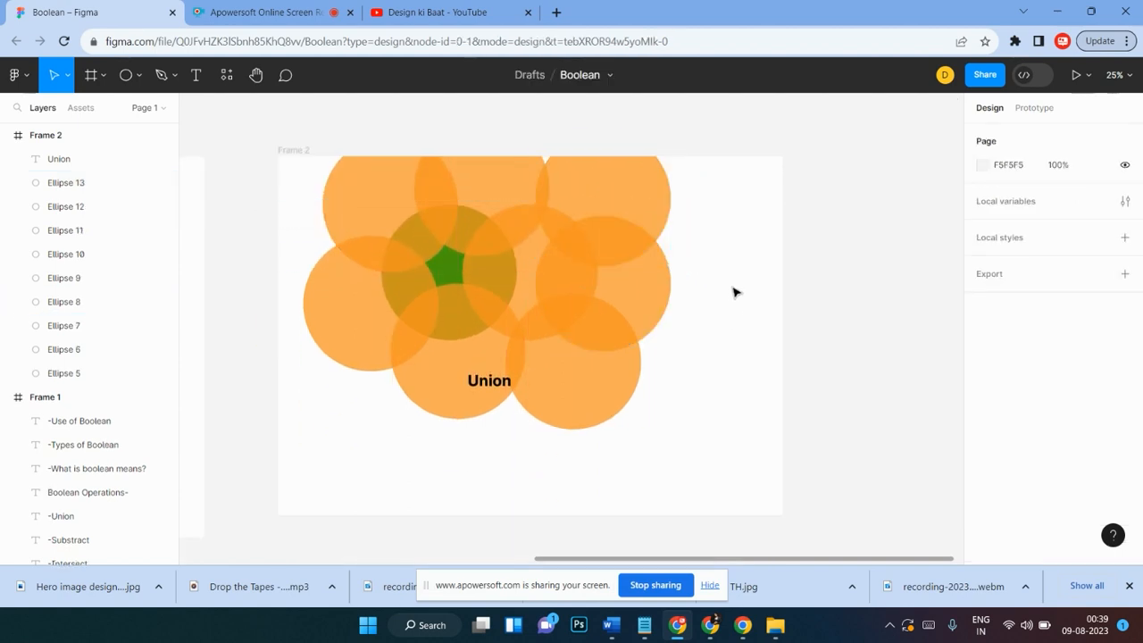
# Step: Draw a rectangle about 536 × 628 to the right of the circles
pyautogui.scroll(2, 734, 292)
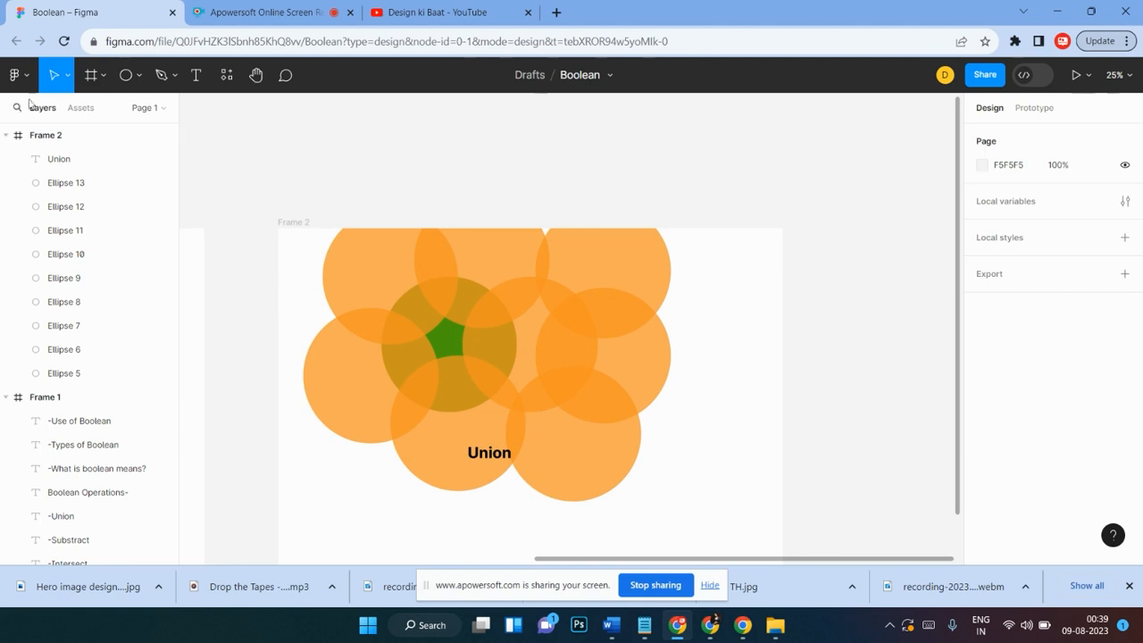
pyautogui.click(137, 76)
pyautogui.click(85, 112)
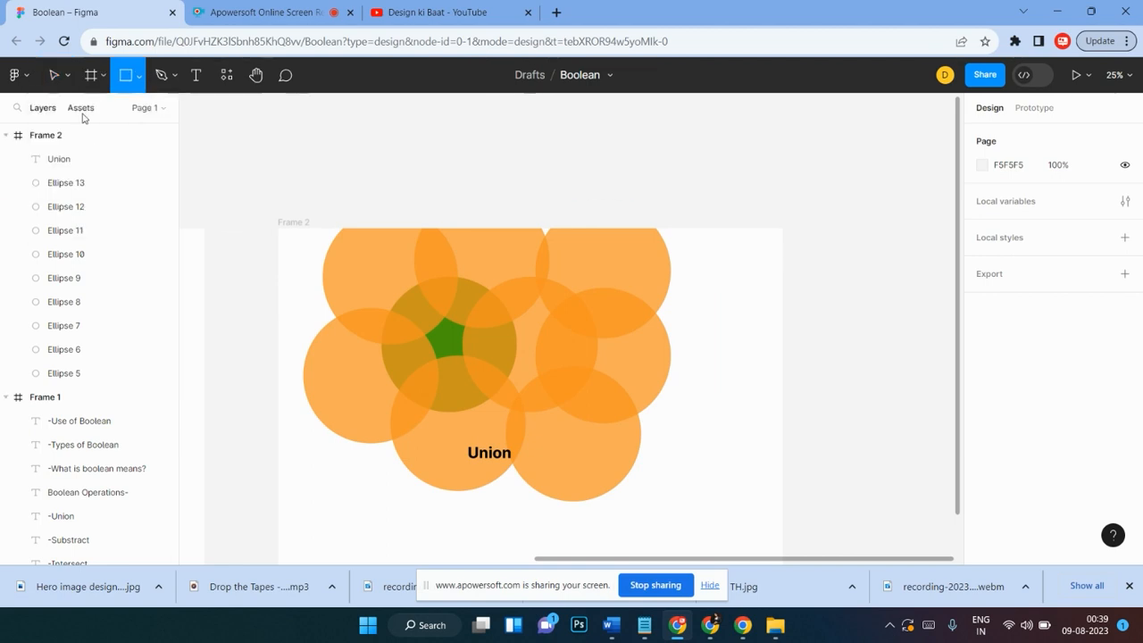
pyautogui.moveTo(730, 263); pyautogui.dragTo(625, 378)
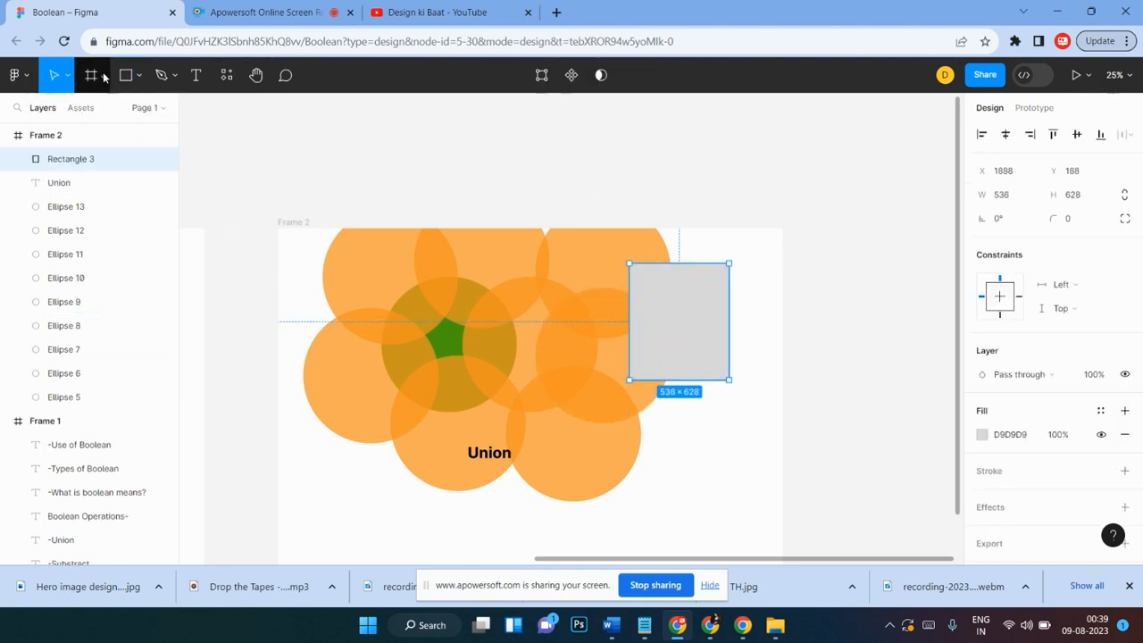
# Step: Draw a triangle polygon about 864 × 808 below the rectangle
pyautogui.click(138, 76)
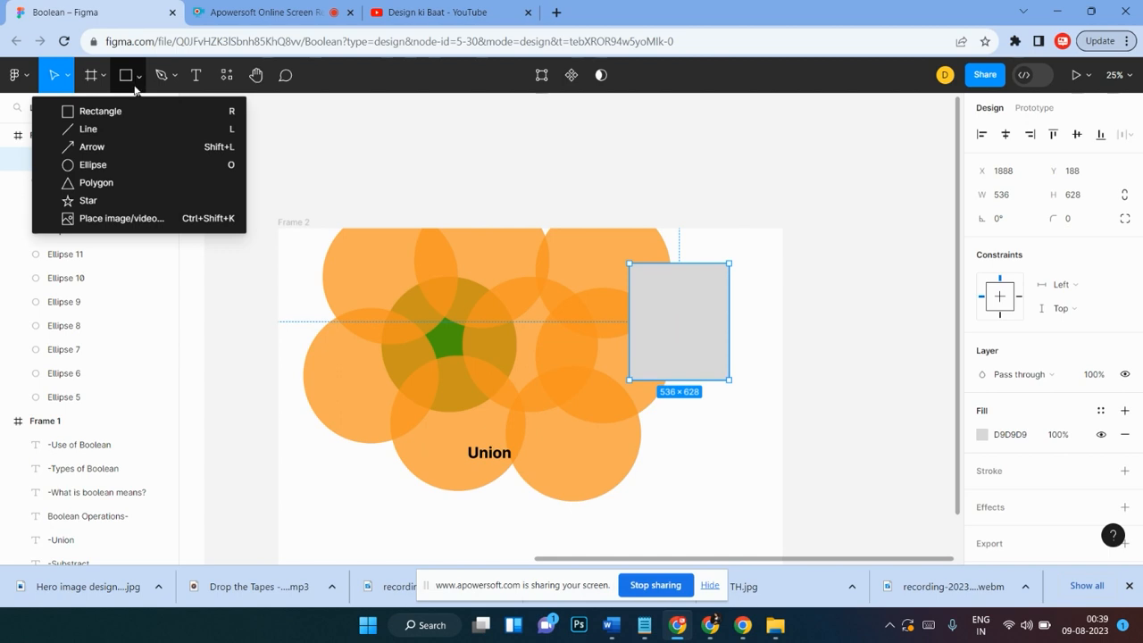
pyautogui.click(85, 183)
pyautogui.moveTo(597, 358); pyautogui.dragTo(755, 508)
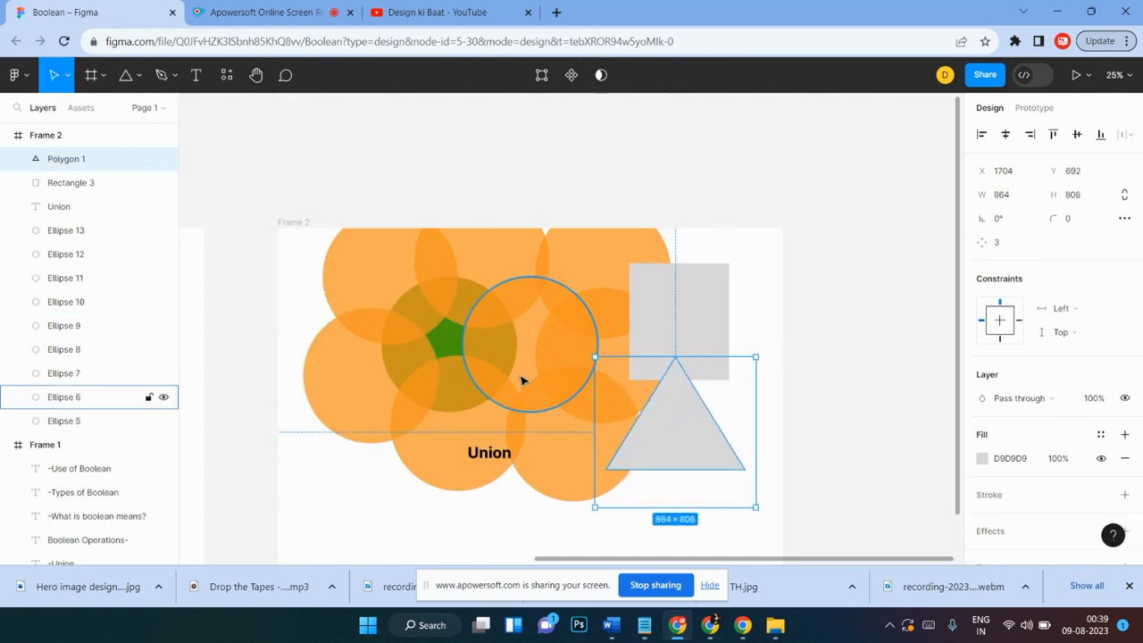
# Step: Draw a star about 892 × 892 overlapping the circles on the frame's left side
pyautogui.scroll(-2, 506, 372)
pyautogui.click(138, 75)
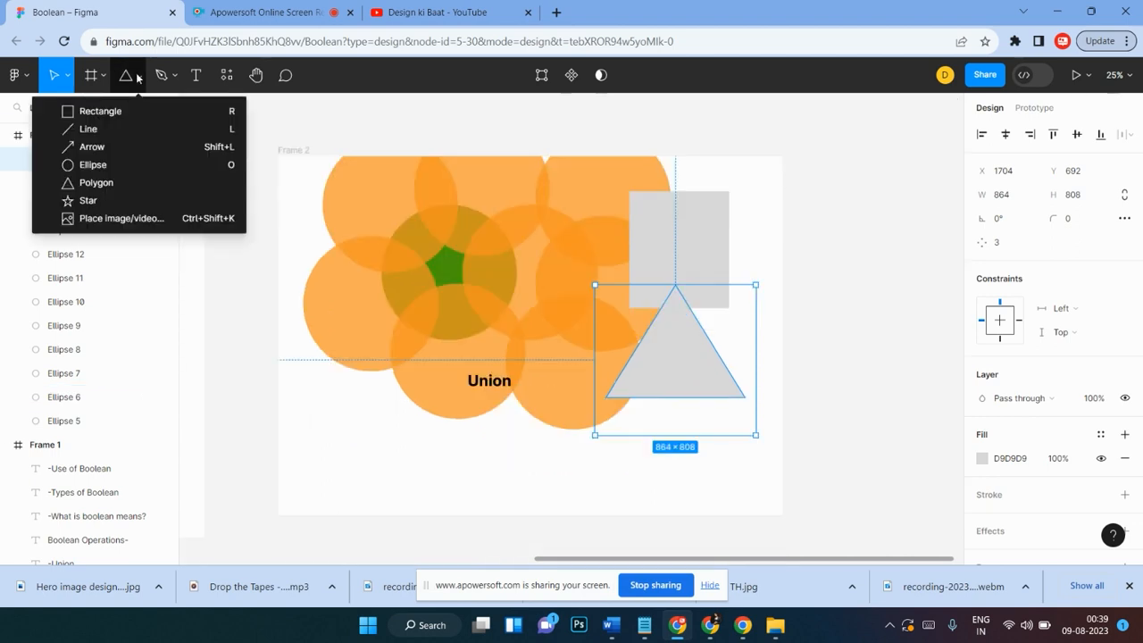
pyautogui.click(105, 202)
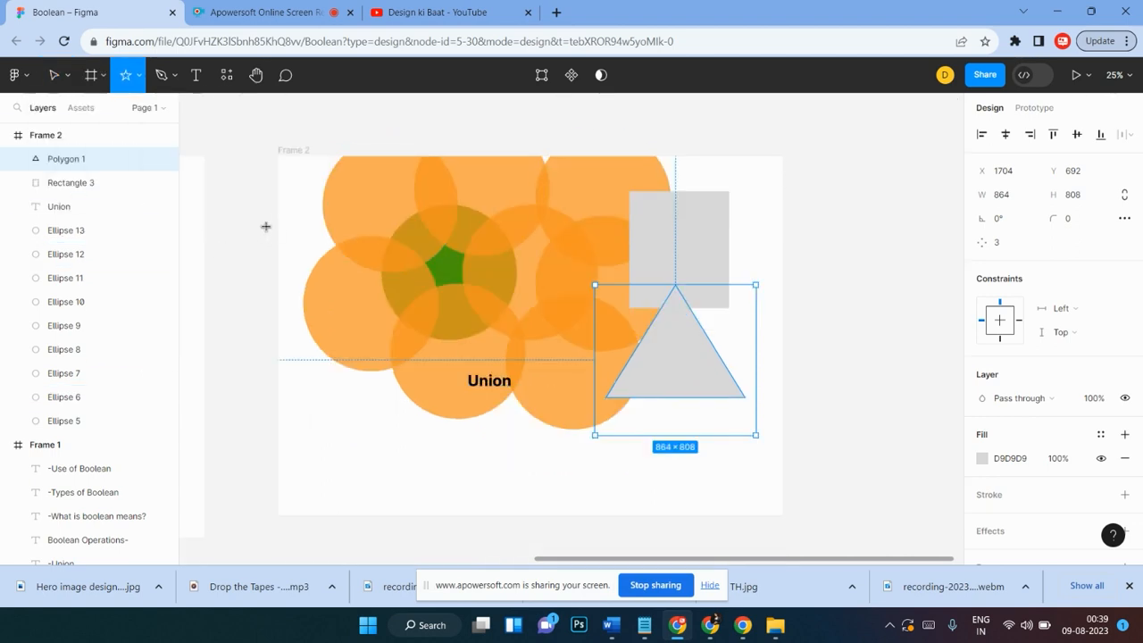
pyautogui.moveTo(258, 223); pyautogui.dragTo(425, 389)
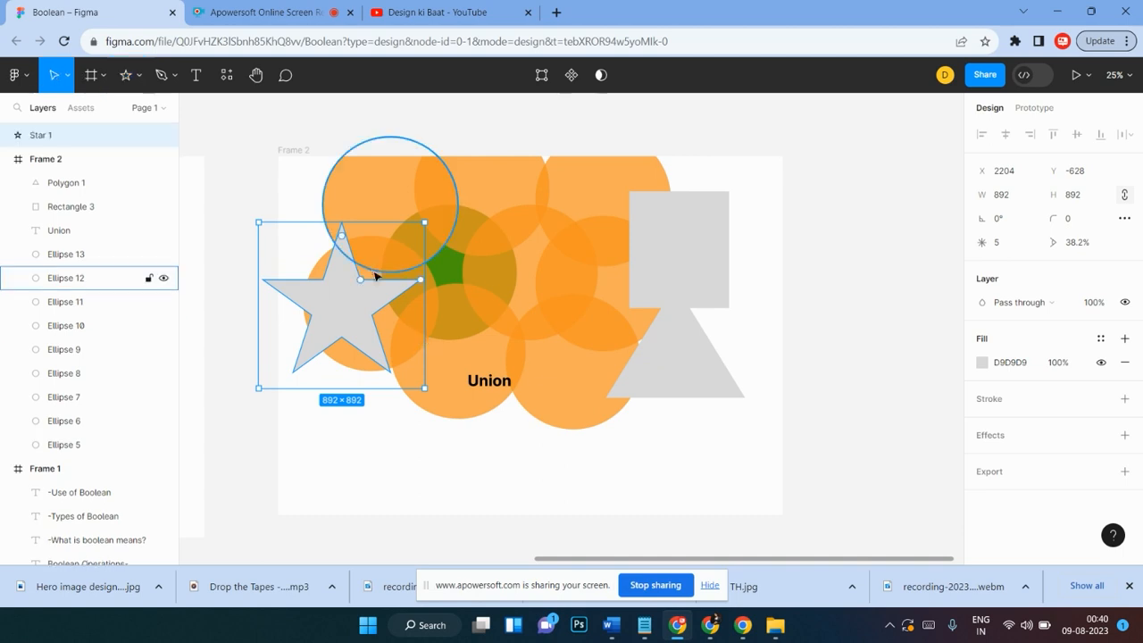
# Step: Select all the circles, rectangle, triangle and star together and combine them with Union
pyautogui.moveTo(508, 389); pyautogui.dragTo(520, 478)
pyautogui.scroll(1, 763, 218)
pyautogui.moveTo(758, 199); pyautogui.dragTo(382, 355)
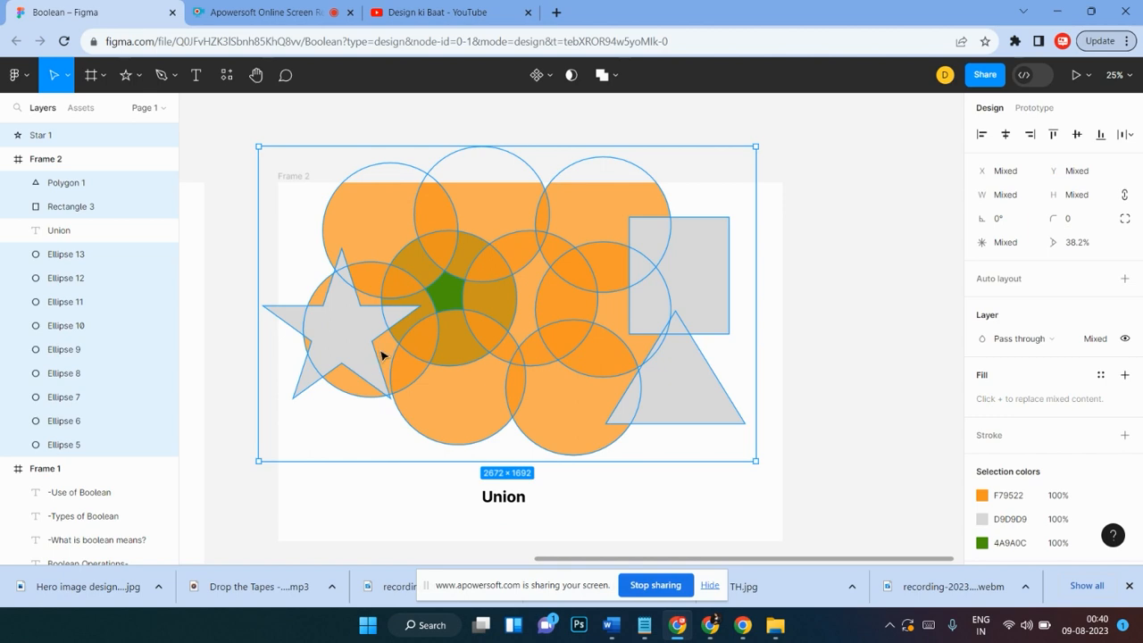
pyautogui.click(602, 75)
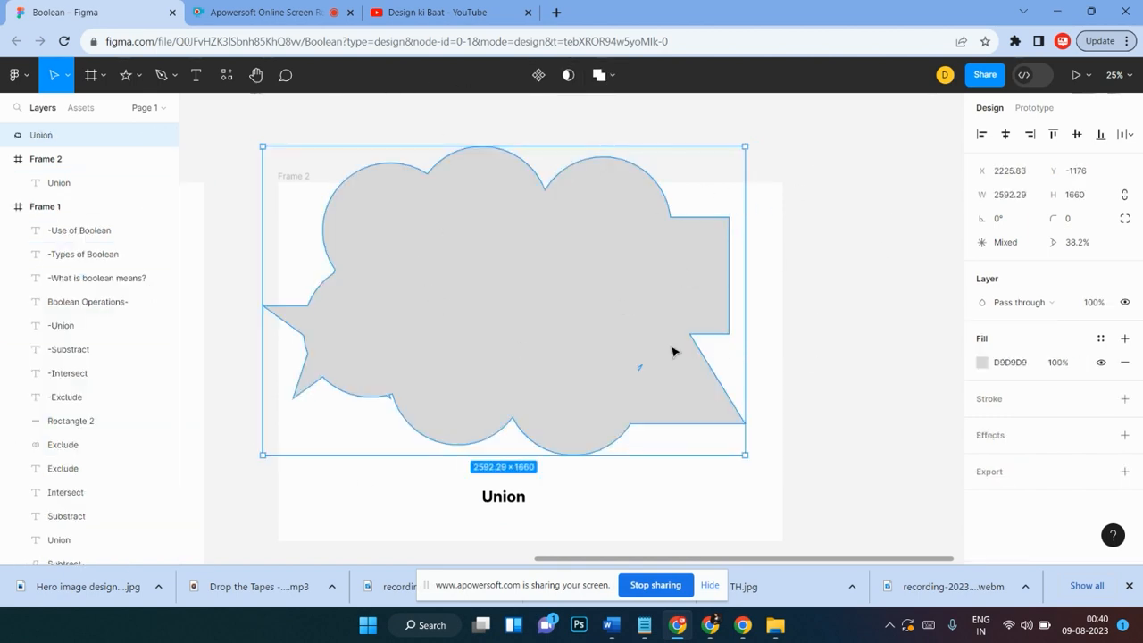
# Step: Move the combined shape and scale it down to about 1337 × 856, then move the Union label up
pyautogui.moveTo(594, 289); pyautogui.dragTo(609, 324)
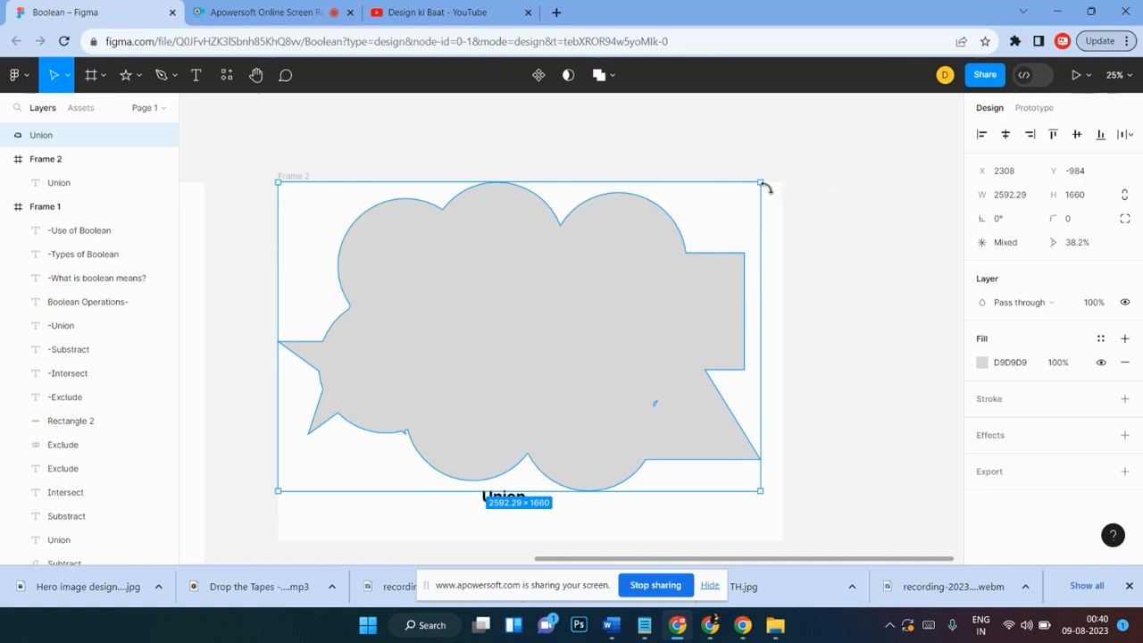
pyautogui.moveTo(757, 183); pyautogui.dragTo(526, 286)
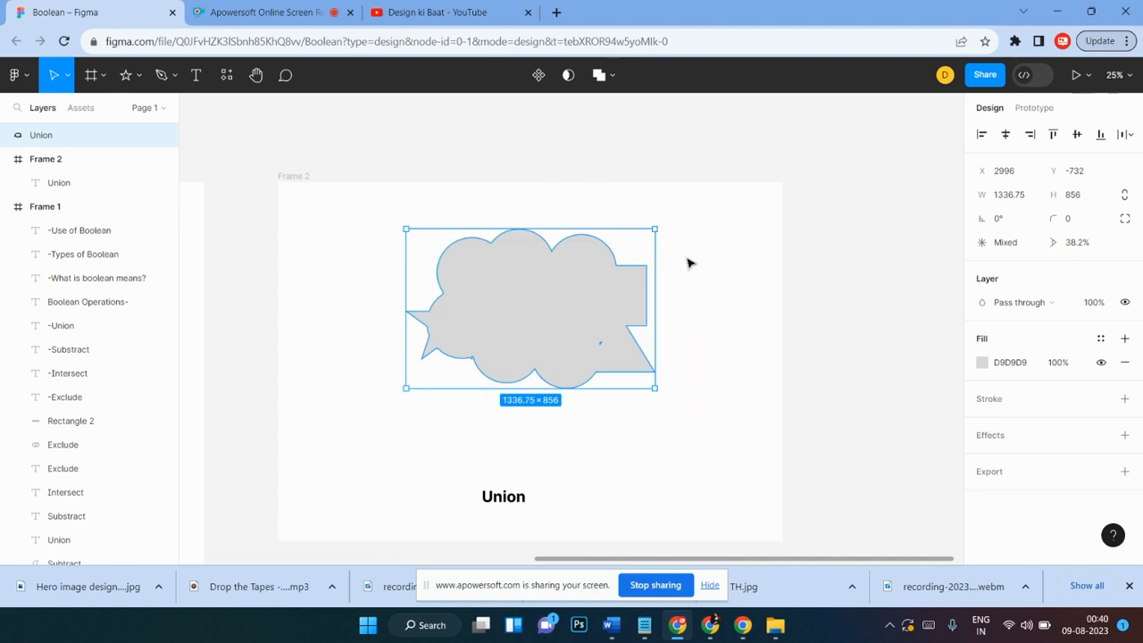
pyautogui.click(688, 263)
pyautogui.click(557, 291)
pyautogui.click(704, 263)
pyautogui.moveTo(489, 507); pyautogui.dragTo(530, 453)
# Step: Delete the combined shape and reposition the Union label slightly higher
pyautogui.click(695, 327)
pyautogui.moveTo(683, 255); pyautogui.dragTo(320, 380)
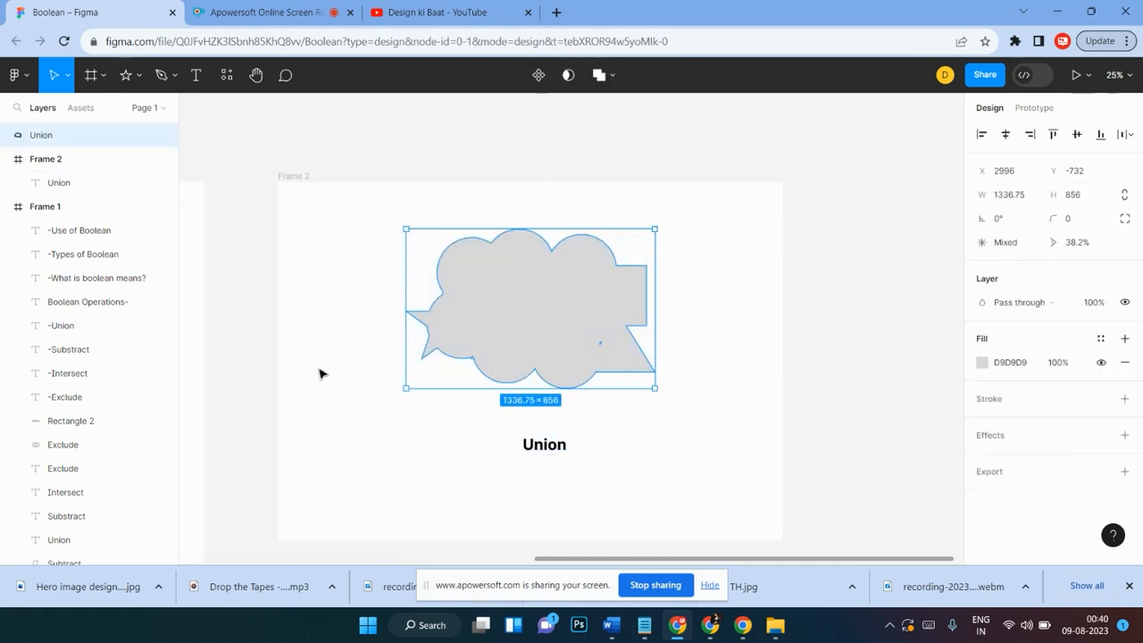
pyautogui.press('Delete')
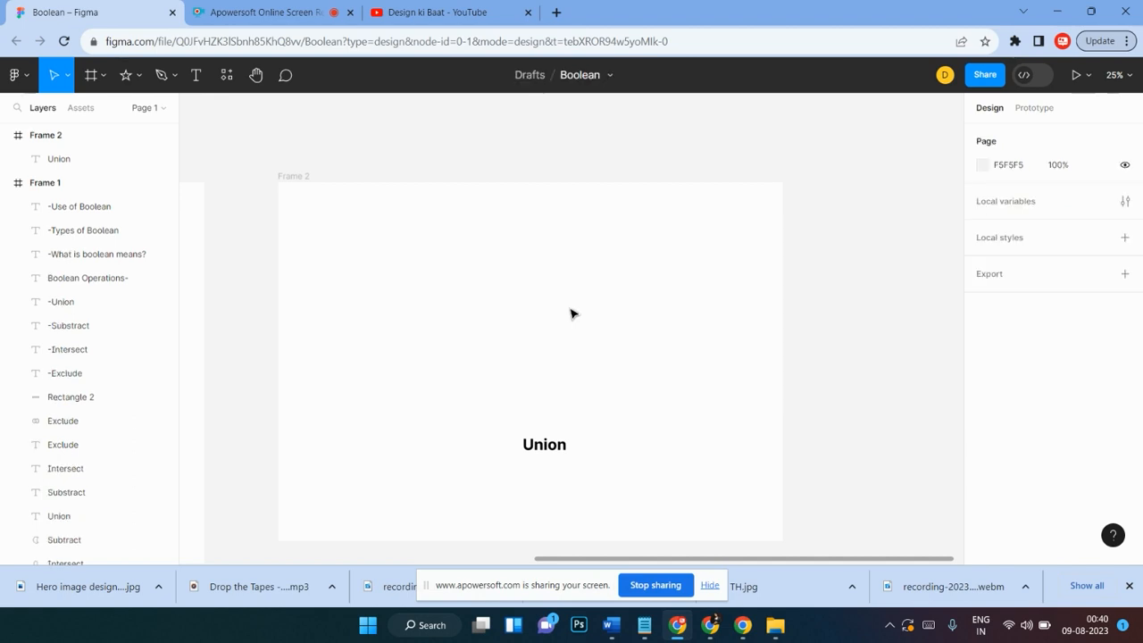
pyautogui.moveTo(531, 451); pyautogui.dragTo(501, 418)
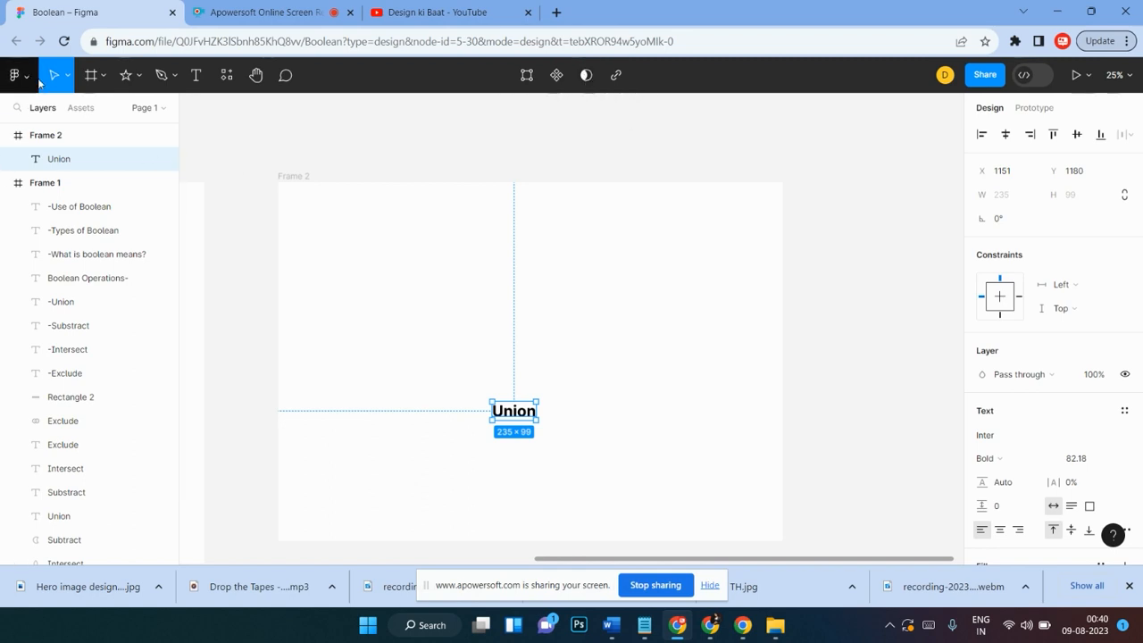
# Step: Draw a circle about 620 × 620 and fill it green 4A9A0C
pyautogui.click(129, 78)
pyautogui.click(139, 76)
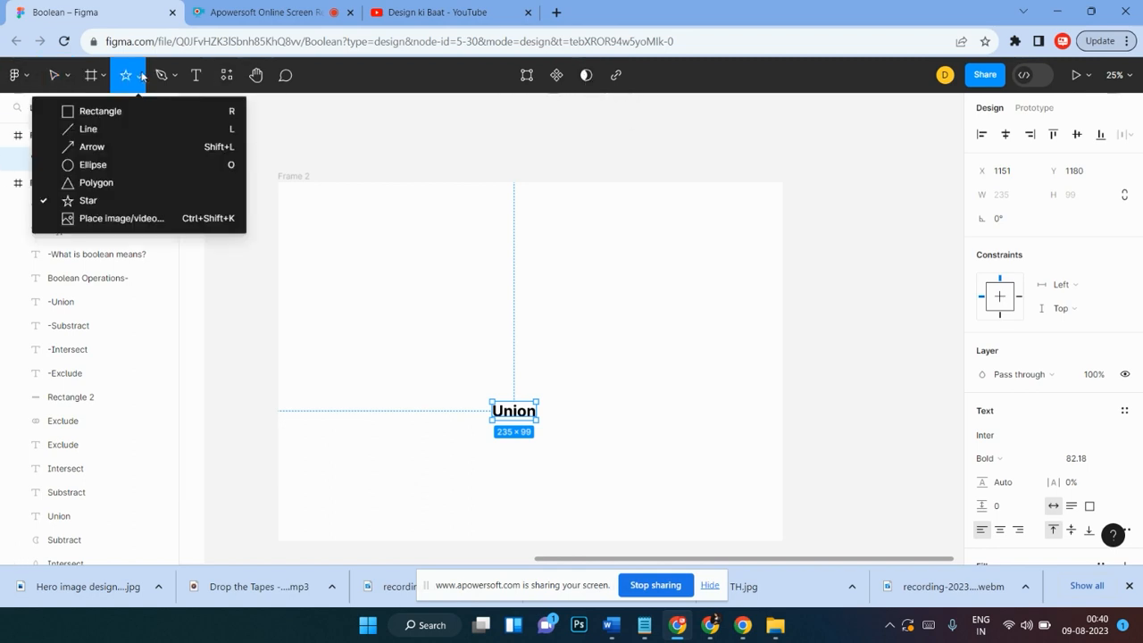
pyautogui.click(106, 164)
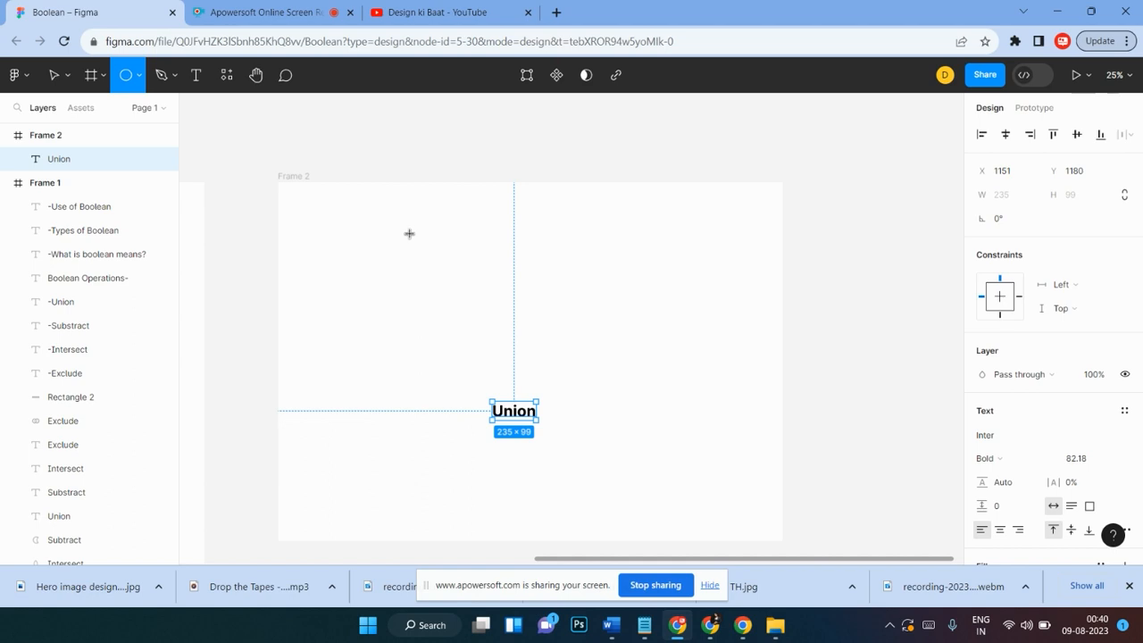
pyautogui.moveTo(403, 235); pyautogui.dragTo(519, 350)
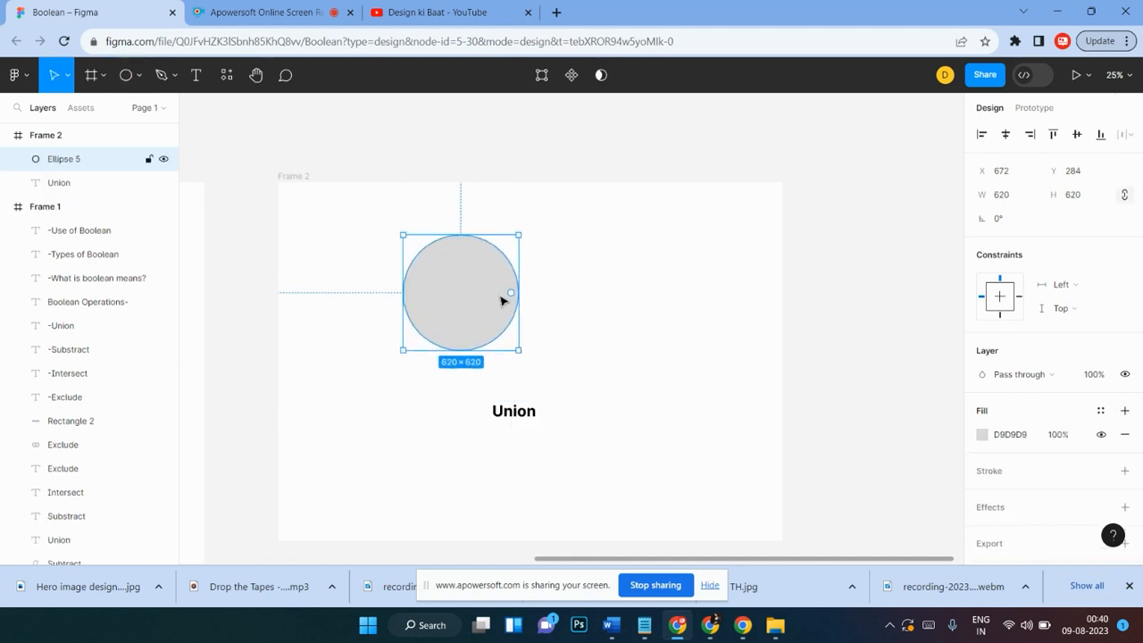
pyautogui.click(981, 437)
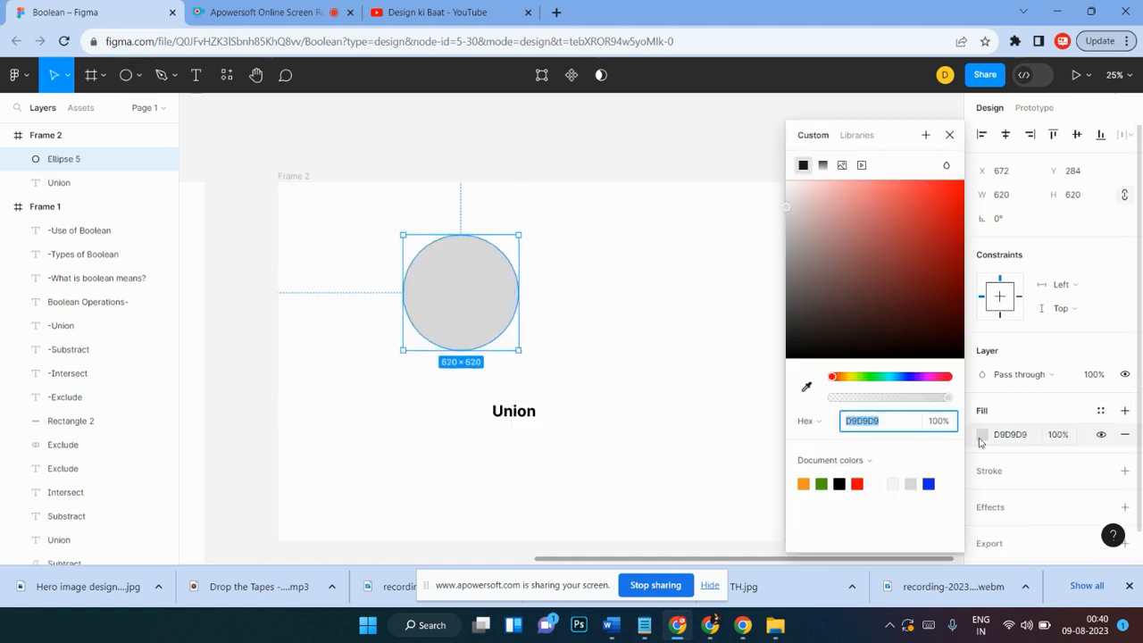
pyautogui.click(822, 484)
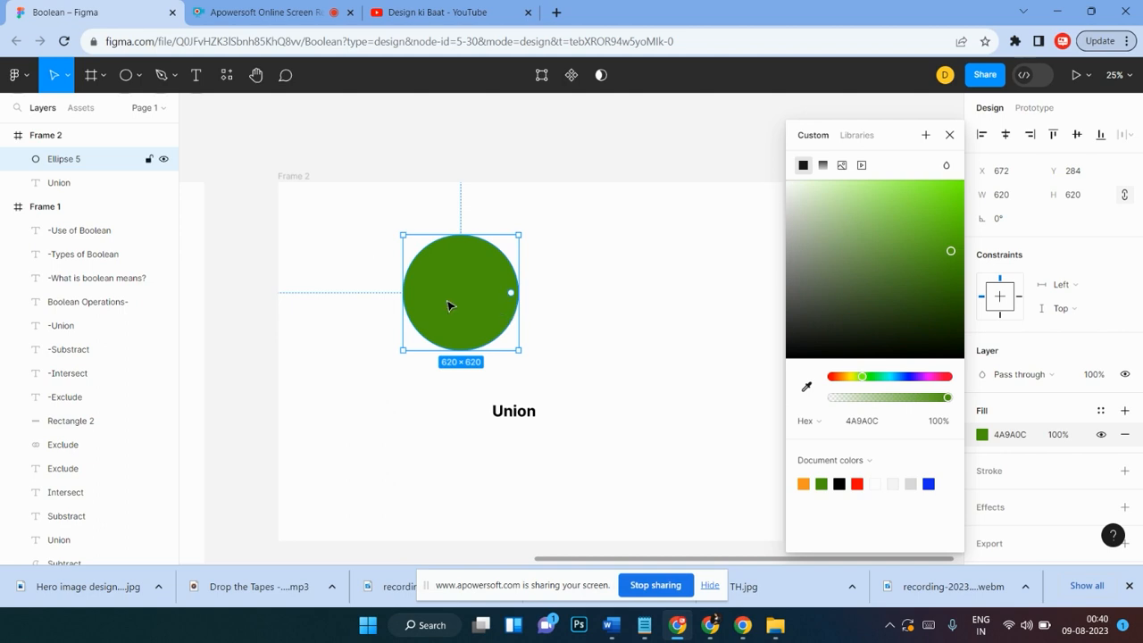
# Step: Duplicate the green circle to its right, overlapping it, and fill the copy orange F79522
pyautogui.moveTo(510, 323); pyautogui.dragTo(564, 309)
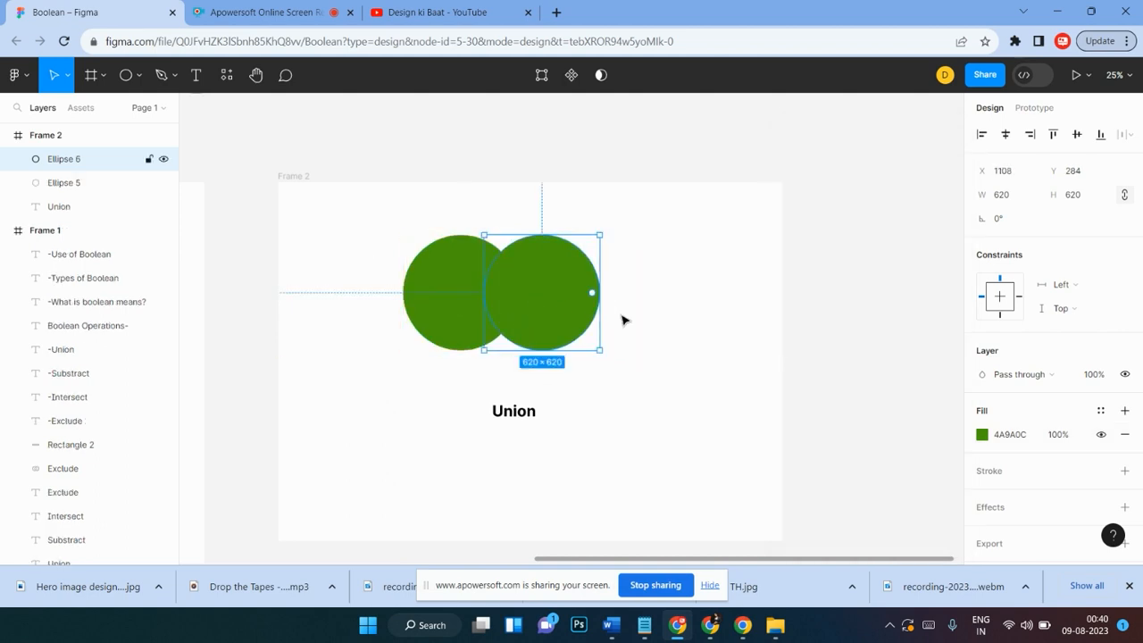
pyautogui.click(982, 434)
pyautogui.click(822, 482)
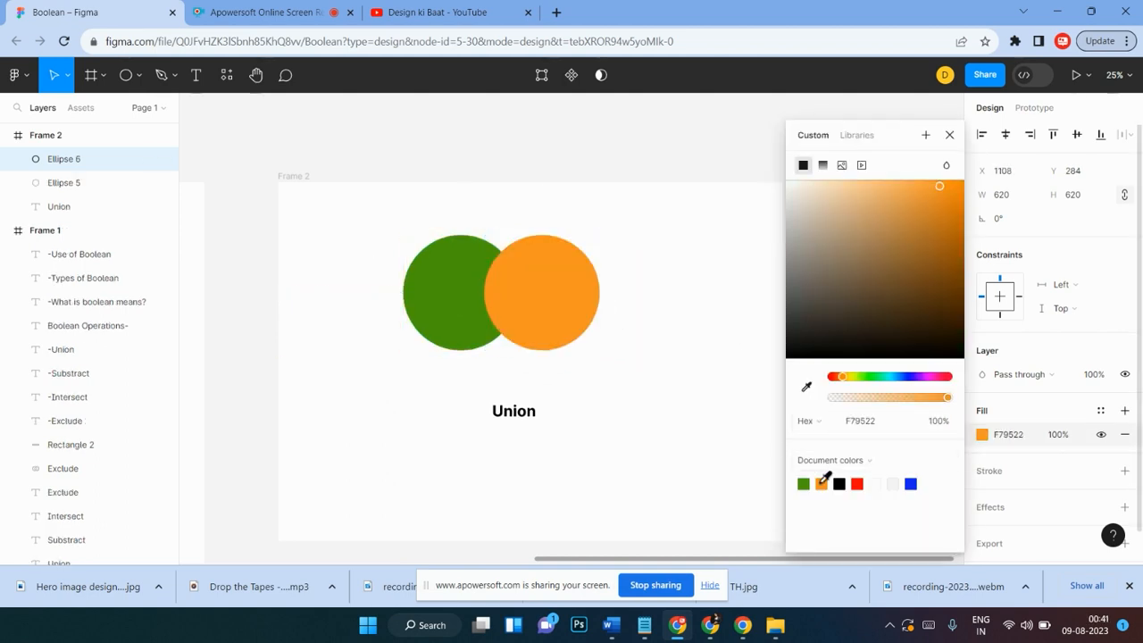
pyautogui.click(645, 258)
# Step: Move both circles and the Union label together toward the frame's upper left
pyautogui.scroll(-2, 649, 250)
pyautogui.moveTo(616, 186); pyautogui.dragTo(330, 313)
pyautogui.scroll(-1, 462, 312)
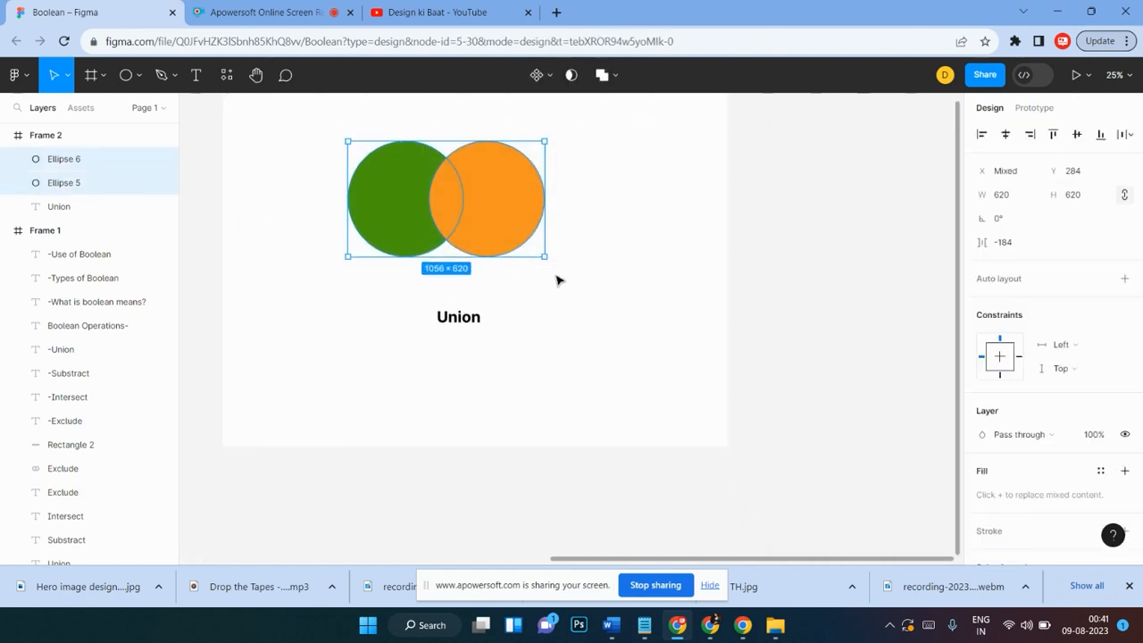
pyautogui.moveTo(472, 323); pyautogui.dragTo(455, 294)
pyautogui.scroll(3, 602, 274)
pyautogui.moveTo(577, 206); pyautogui.dragTo(349, 398)
pyautogui.moveTo(473, 290); pyautogui.dragTo(389, 273)
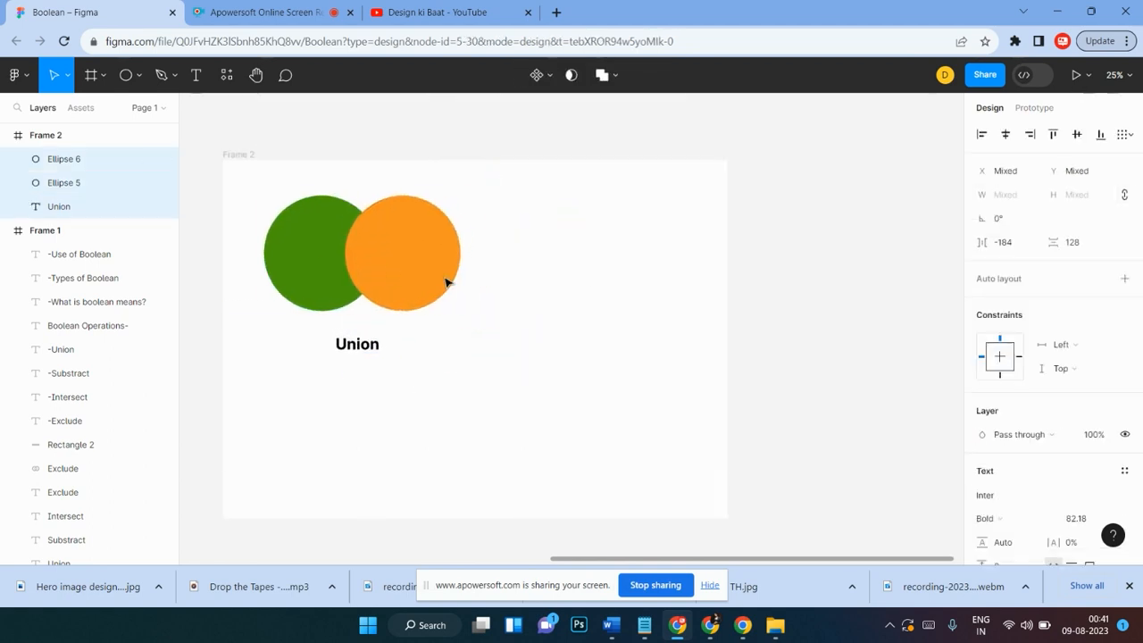
pyautogui.click(527, 320)
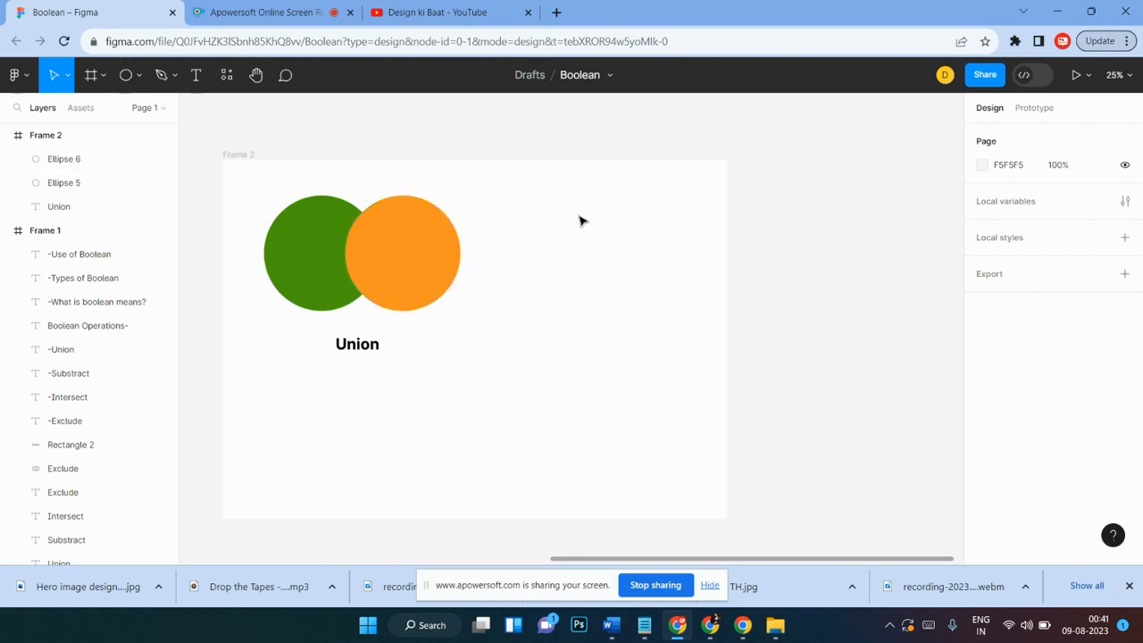
# Step: Compare the circles in Frame 2 with the Boolean examples in Frame 1
pyautogui.hscroll(-10, 579, 220)
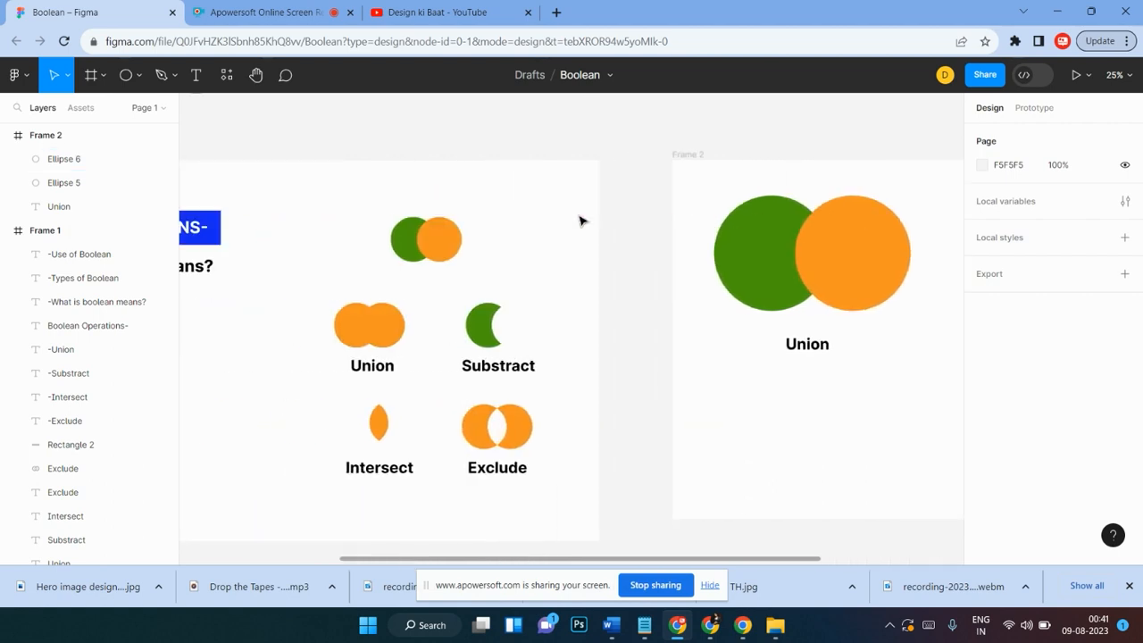
pyautogui.hscroll(-5, 579, 220)
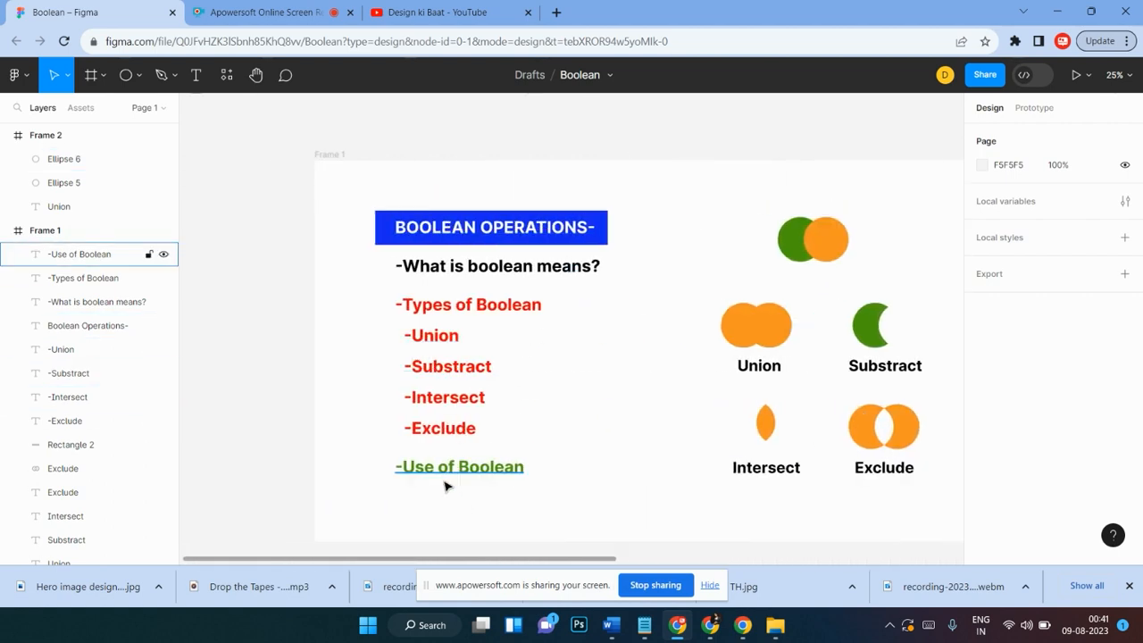
pyautogui.hscroll(7, 447, 485)
pyautogui.hscroll(7, 578, 485)
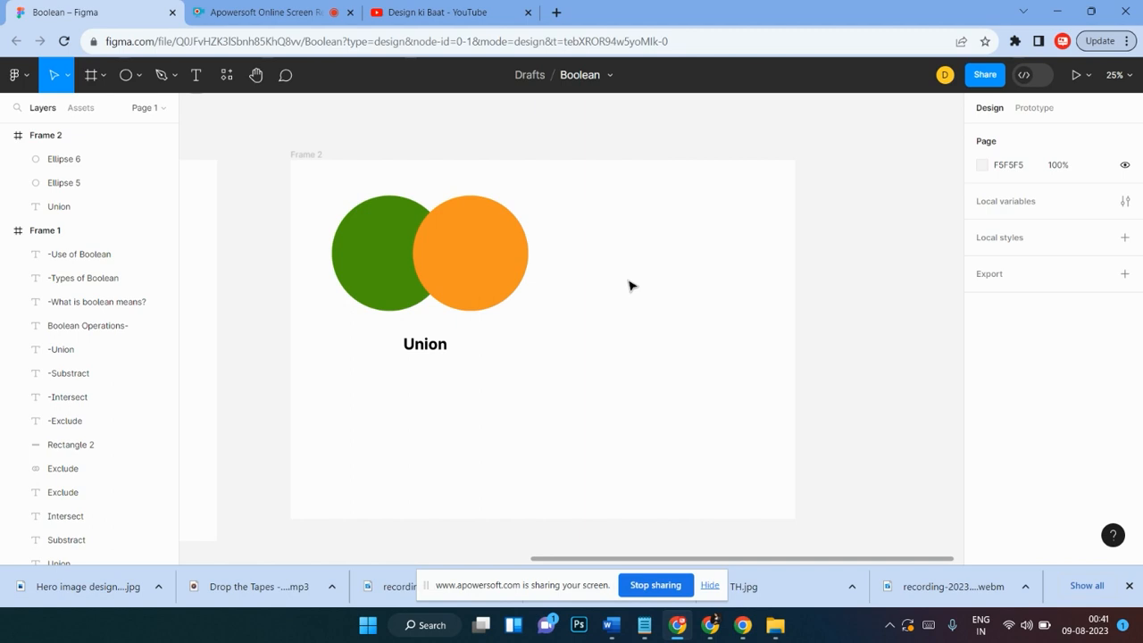
pyautogui.scroll(-1, 629, 285)
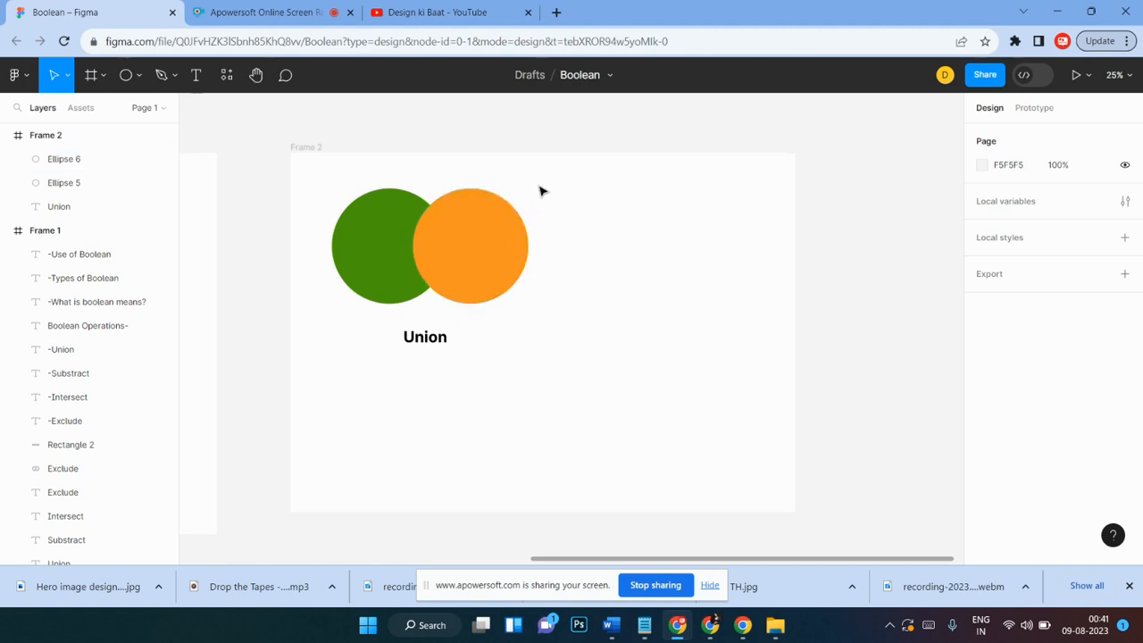
pyautogui.moveTo(539, 172); pyautogui.dragTo(384, 266)
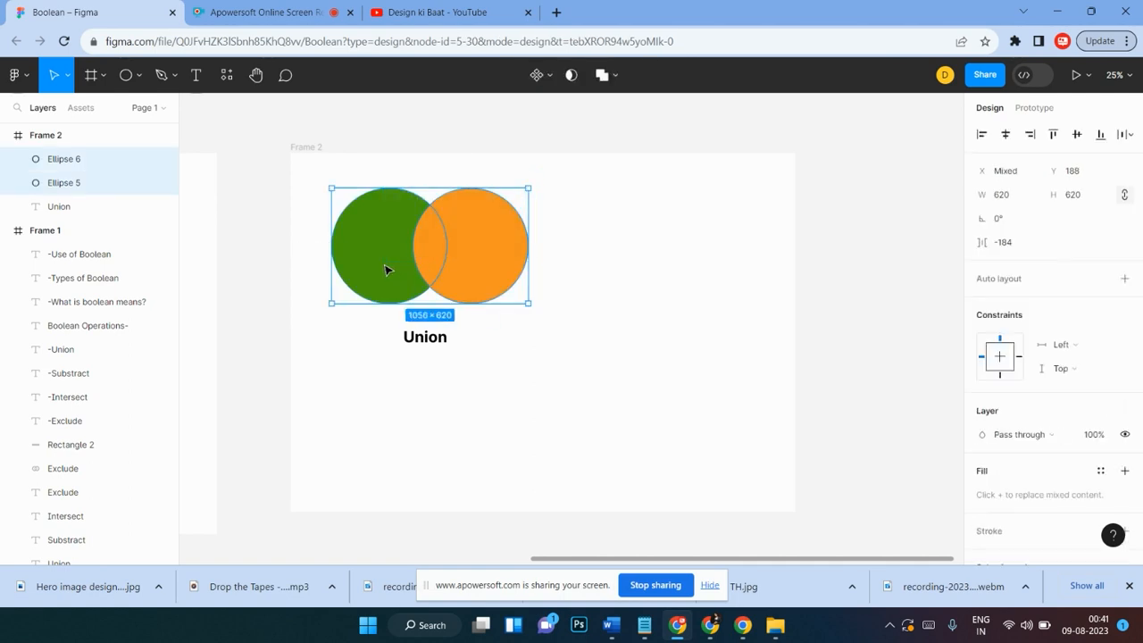
pyautogui.click(604, 230)
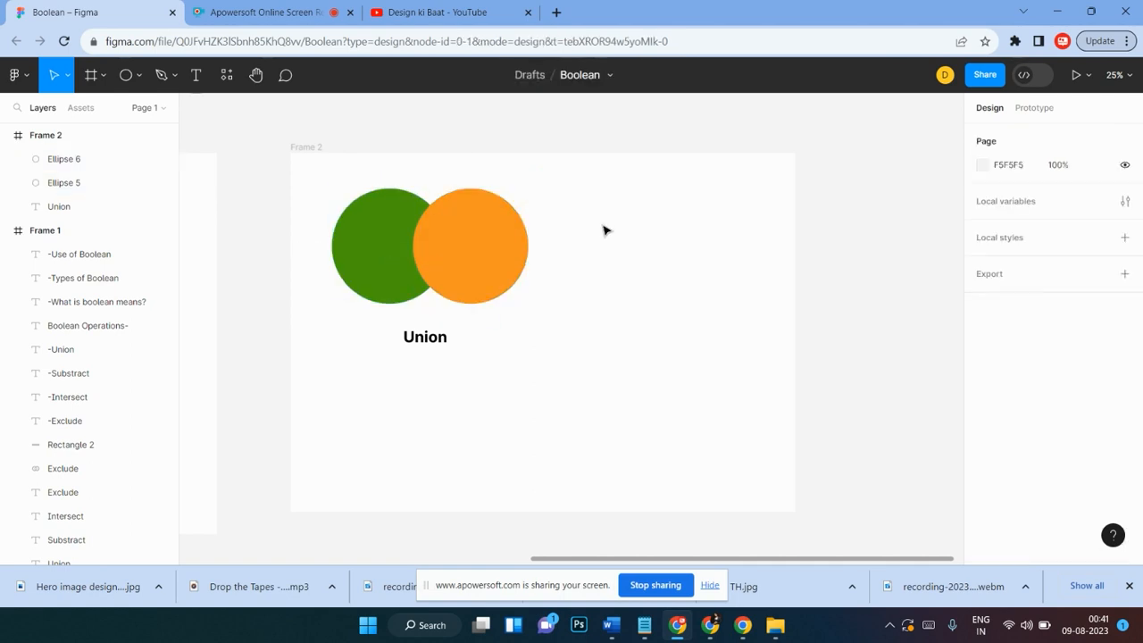
pyautogui.moveTo(586, 186); pyautogui.dragTo(389, 267)
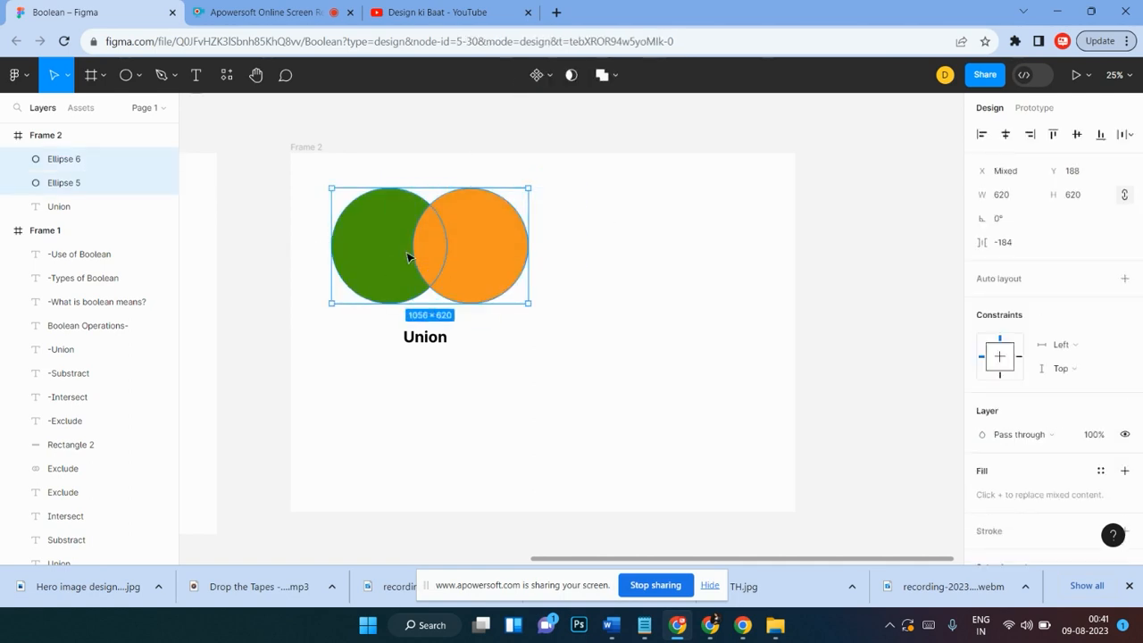
pyautogui.click(579, 226)
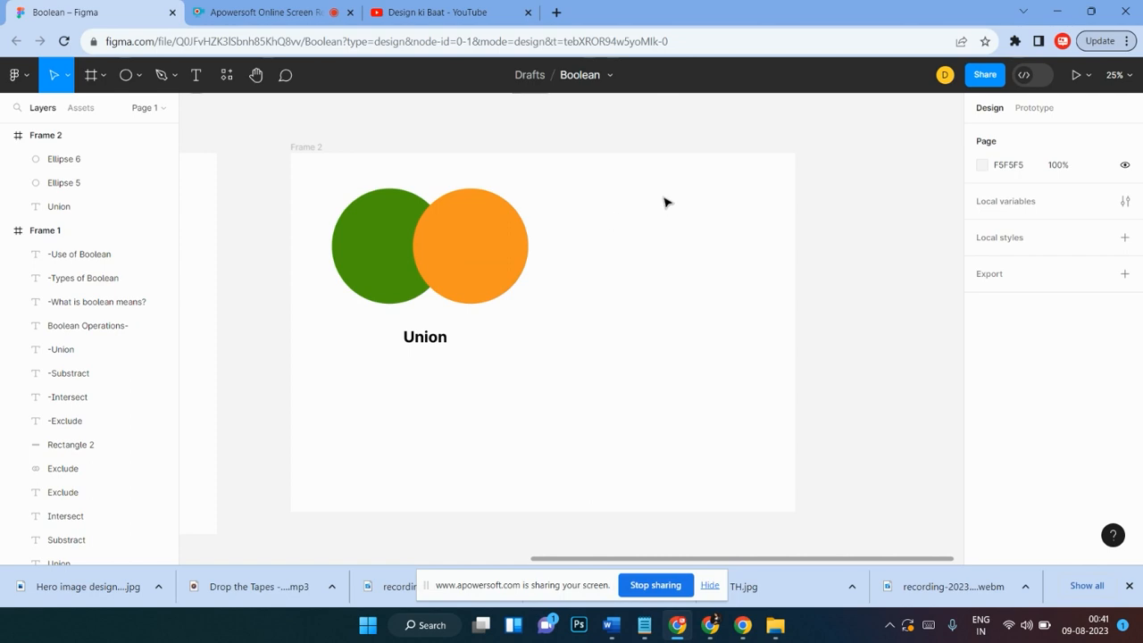
# Step: Duplicate the orange circle to the frame's right side and shrink the copy to about 148 × 156
pyautogui.click(505, 251)
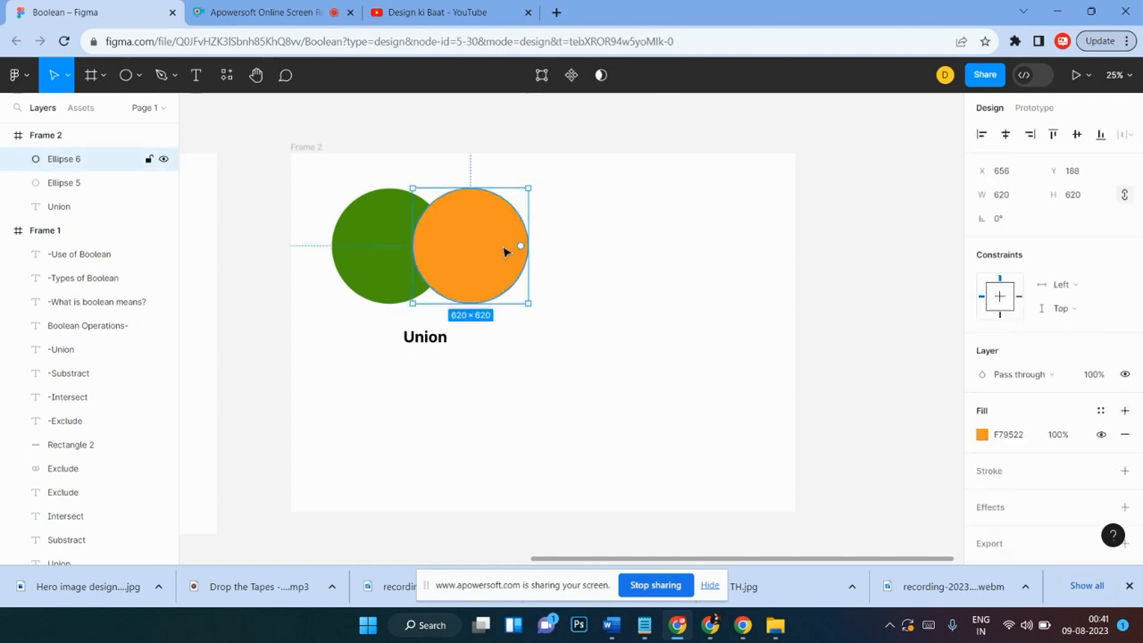
pyautogui.moveTo(504, 252); pyautogui.dragTo(745, 261)
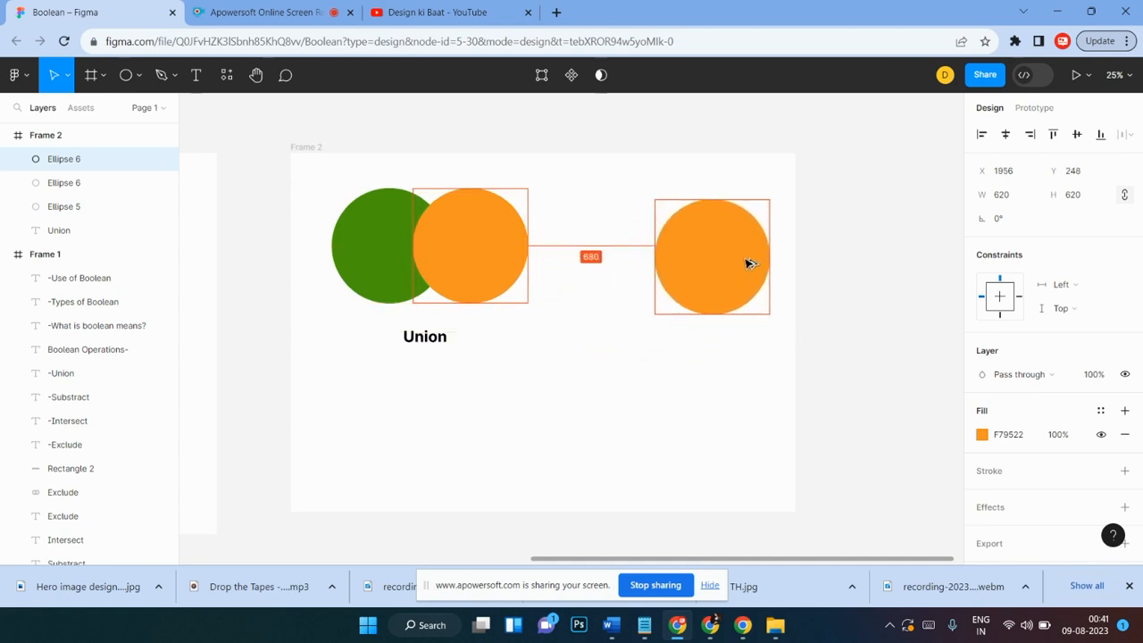
pyautogui.moveTo(769, 201); pyautogui.dragTo(713, 238)
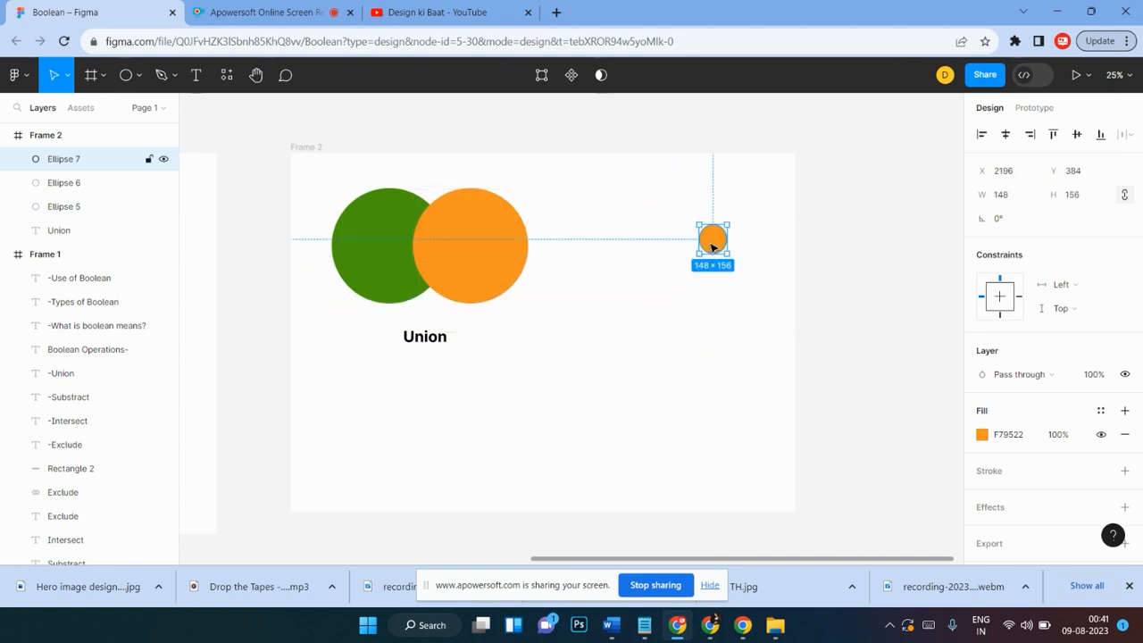
# Step: Draw a triangle polygon overlapping the small orange circle and select both shapes
pyautogui.click(136, 73)
pyautogui.click(87, 184)
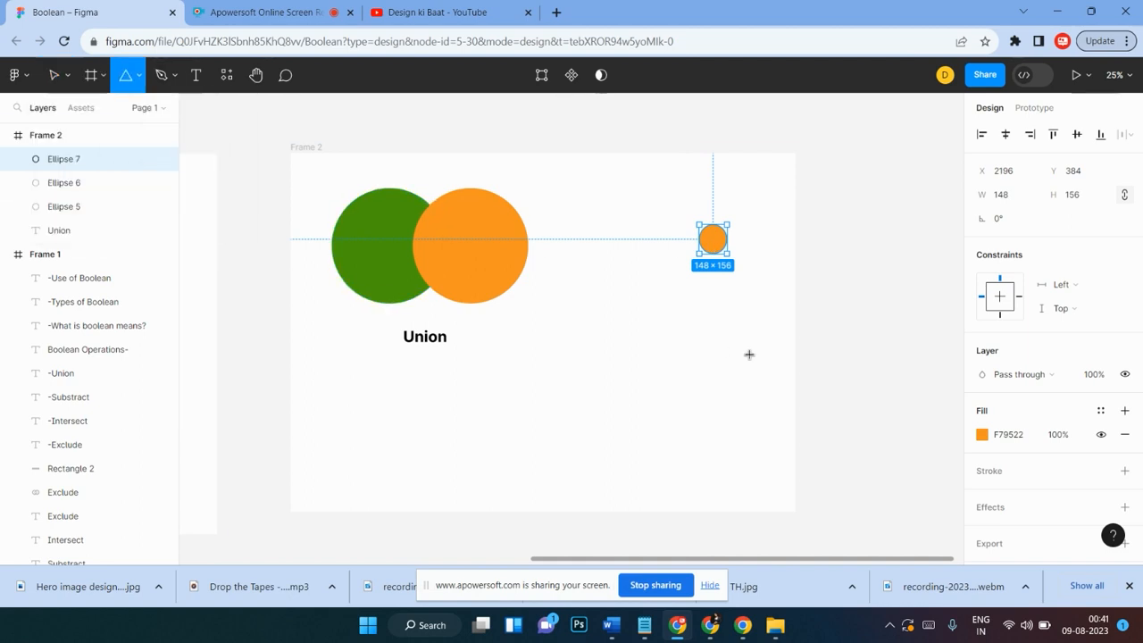
pyautogui.moveTo(699, 300)
pyautogui.mouseDown()
pyautogui.moveTo(744, 346)
pyautogui.moveTo(743, 290)
pyautogui.moveTo(778, 273)
pyautogui.moveTo(768, 280)
pyautogui.moveTo(741, 249)
pyautogui.moveTo(693, 276)
pyautogui.mouseUp()
pyautogui.click(776, 316)
pyautogui.click(762, 214)
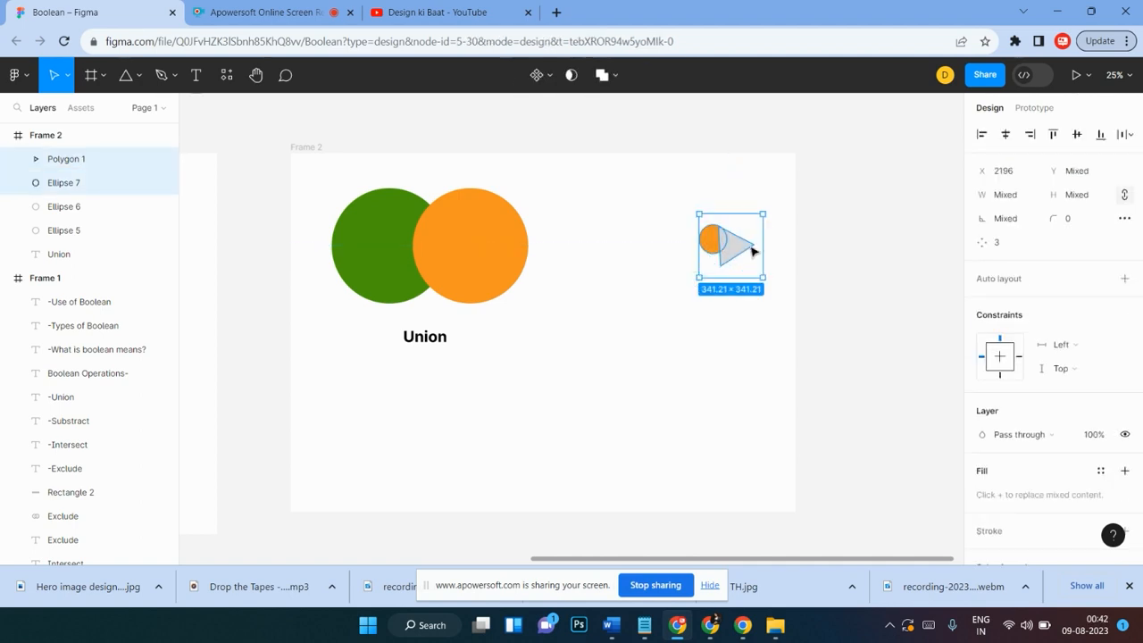
# Step: Combine the small circle and triangle with Union and select the resulting shape
pyautogui.click(604, 79)
pyautogui.click(753, 314)
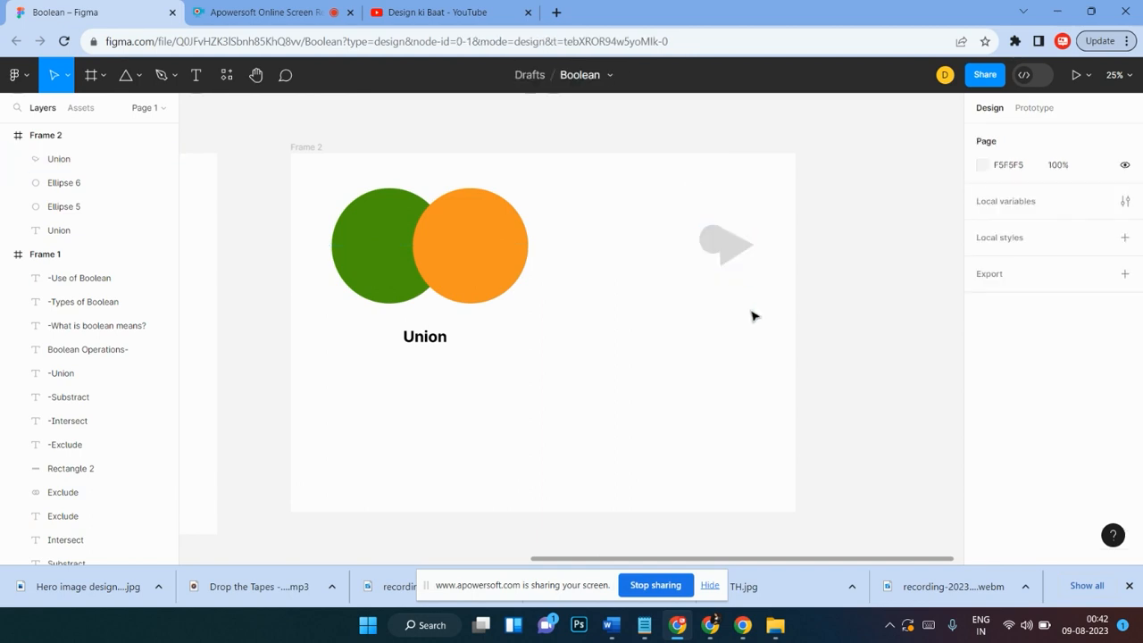
pyautogui.click(745, 246)
pyautogui.click(755, 215)
pyautogui.click(740, 242)
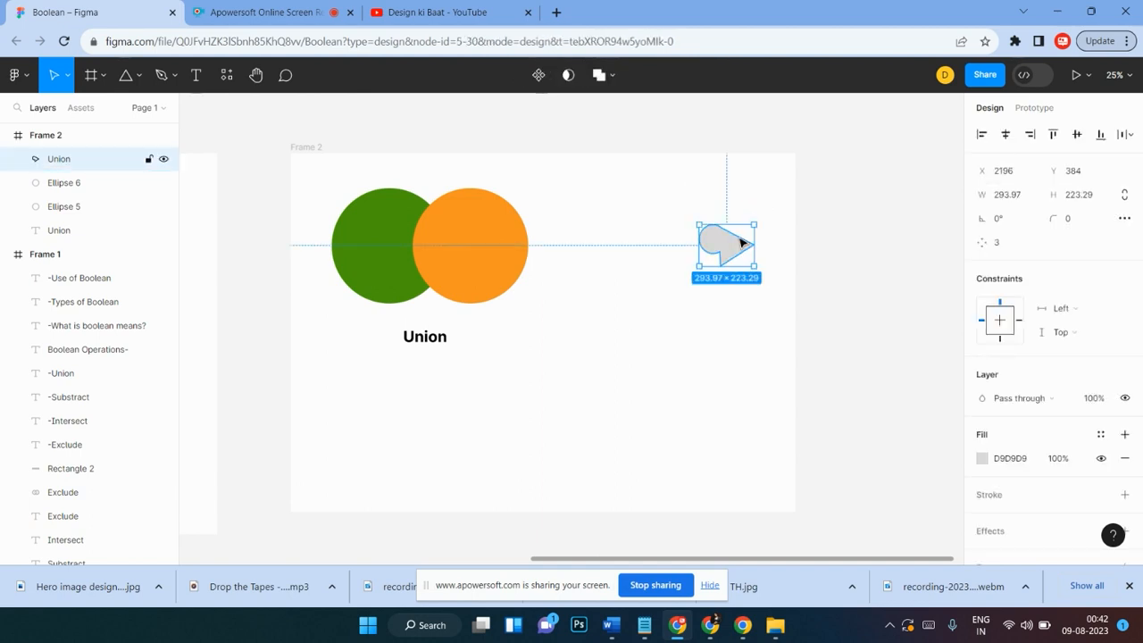
# Step: Delete the combined small circle and triangle shape
pyautogui.press('Delete')
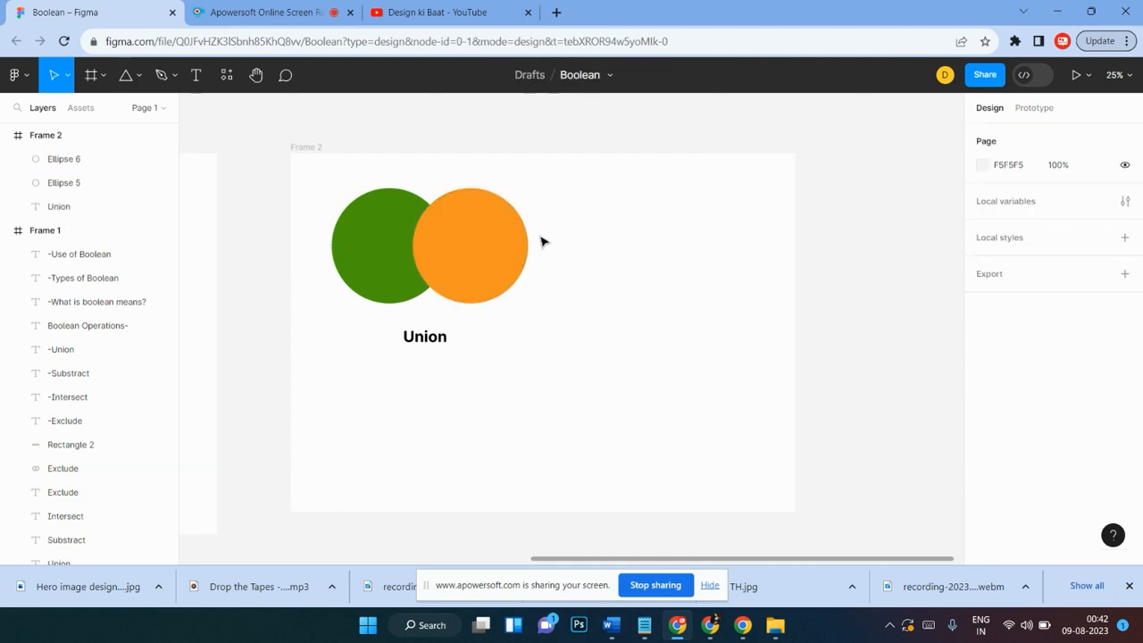
# Step: Draw a rectangle about 744 × 527 to the right of the circles and round its corners to about 77
pyautogui.scroll(-1, 597, 277)
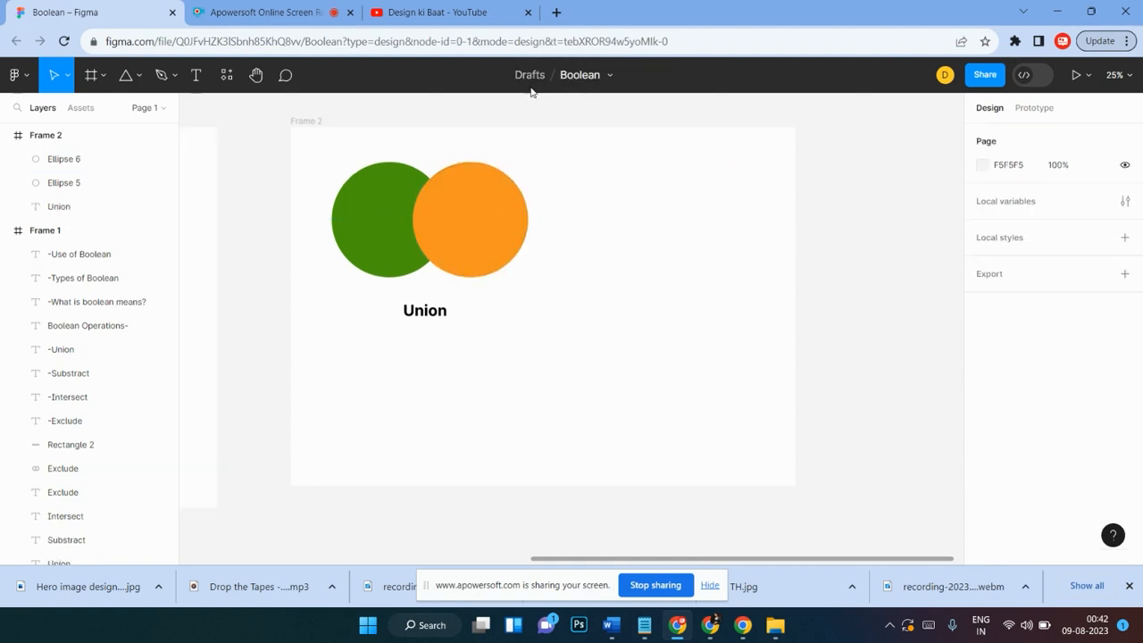
pyautogui.click(133, 83)
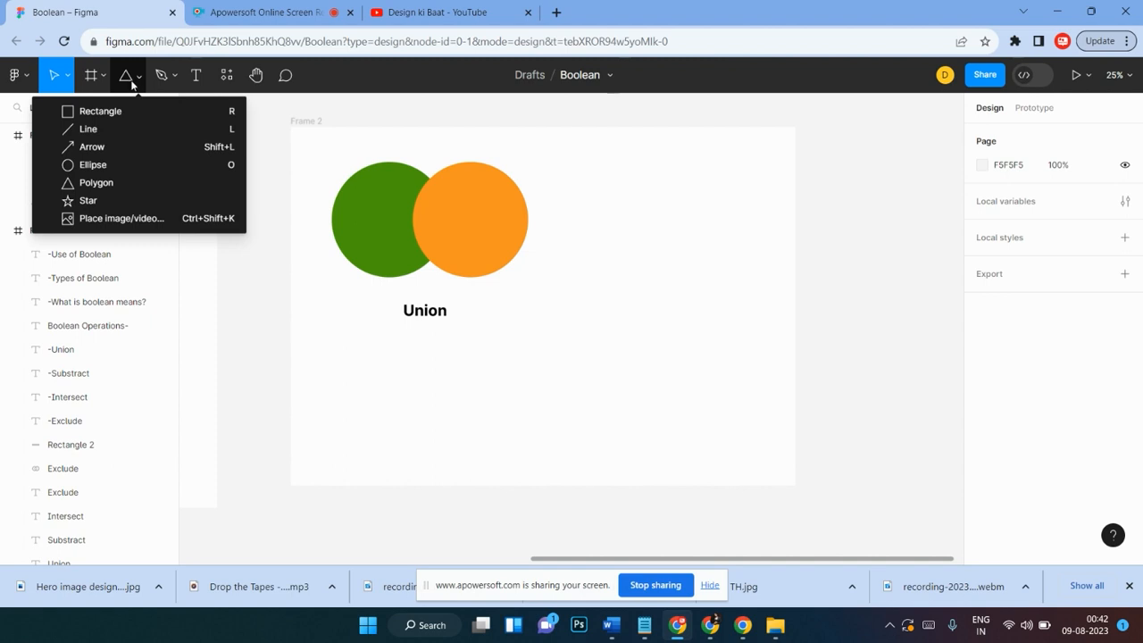
pyautogui.click(100, 111)
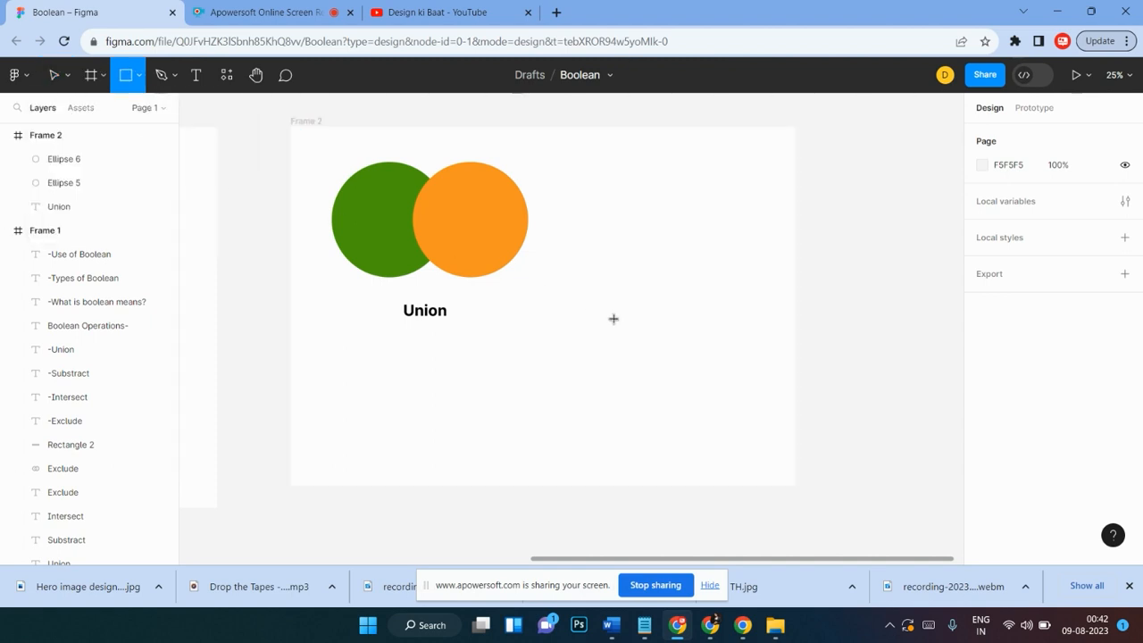
pyautogui.scroll(-1, 613, 318)
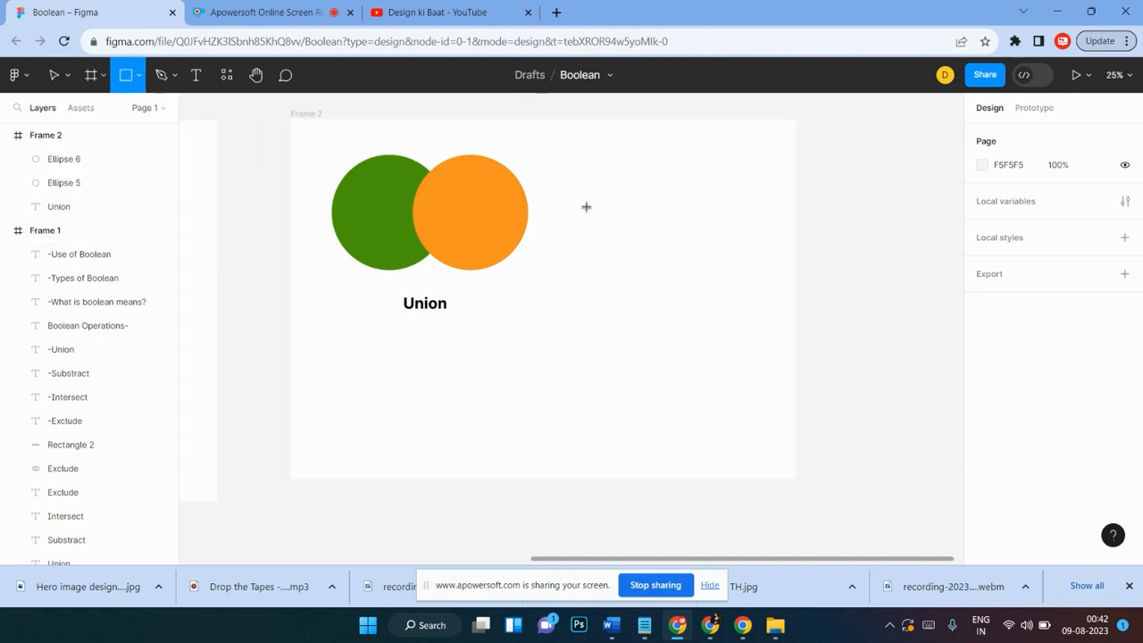
pyautogui.moveTo(599, 214)
pyautogui.mouseDown()
pyautogui.moveTo(744, 321)
pyautogui.moveTo(720, 245)
pyautogui.mouseUp()
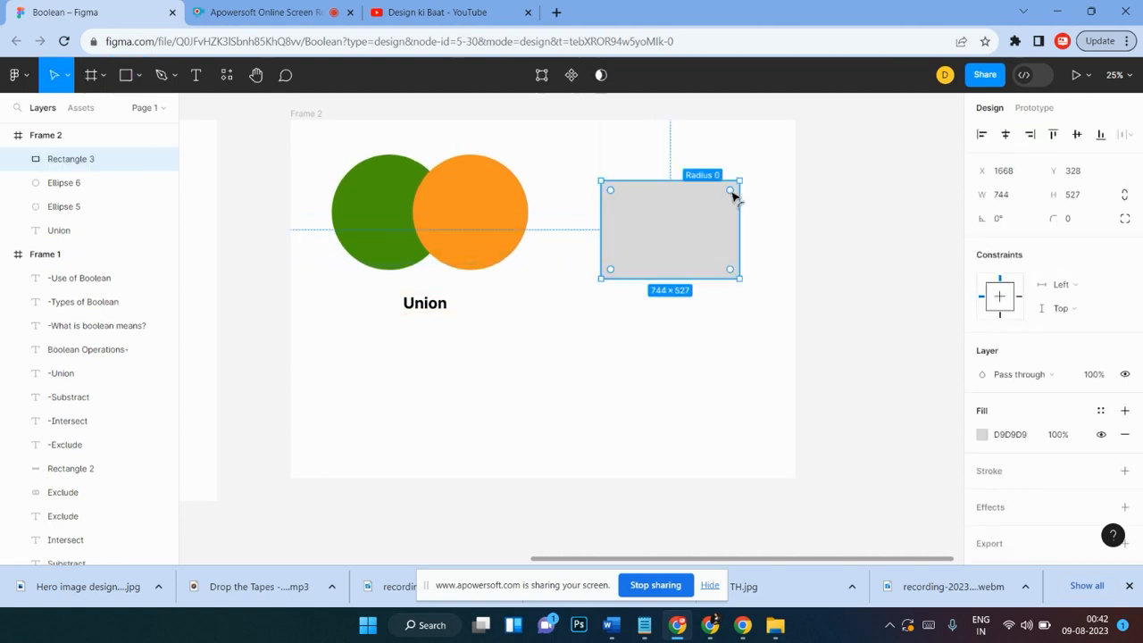
pyautogui.moveTo(732, 193); pyautogui.dragTo(745, 221)
pyautogui.click(684, 345)
pyautogui.moveTo(699, 255)
pyautogui.mouseDown()
pyautogui.moveTo(693, 245)
pyautogui.moveTo(697, 256)
pyautogui.mouseUp()
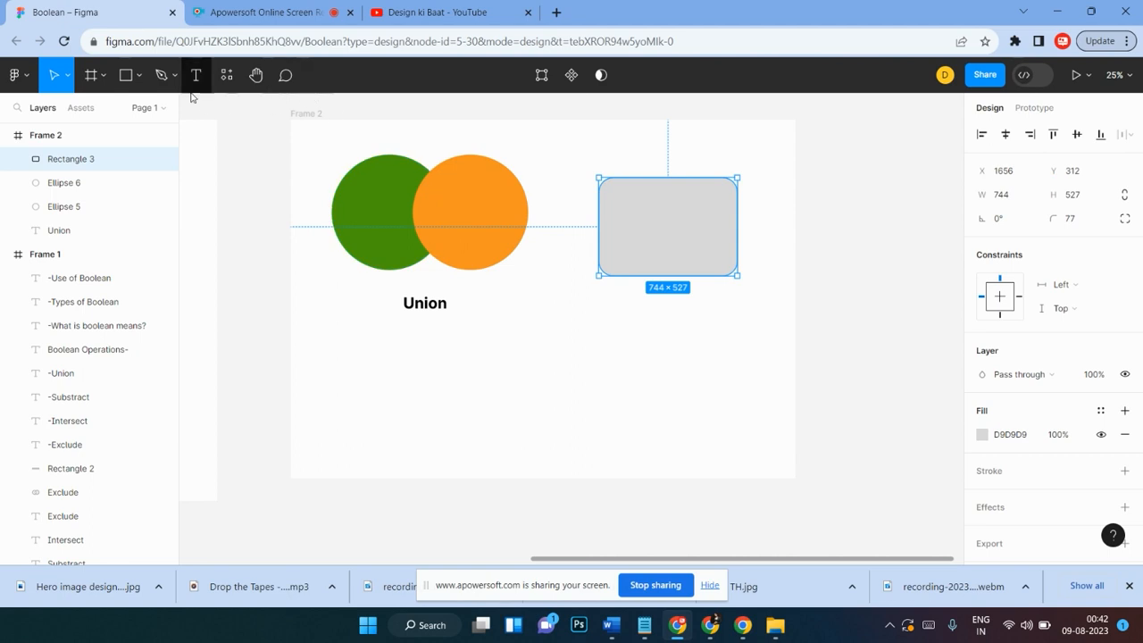
# Step: Draw a triangle polygon about 244 × 236 at the rectangle's lower-left corner and rotate it 60°
pyautogui.click(139, 76)
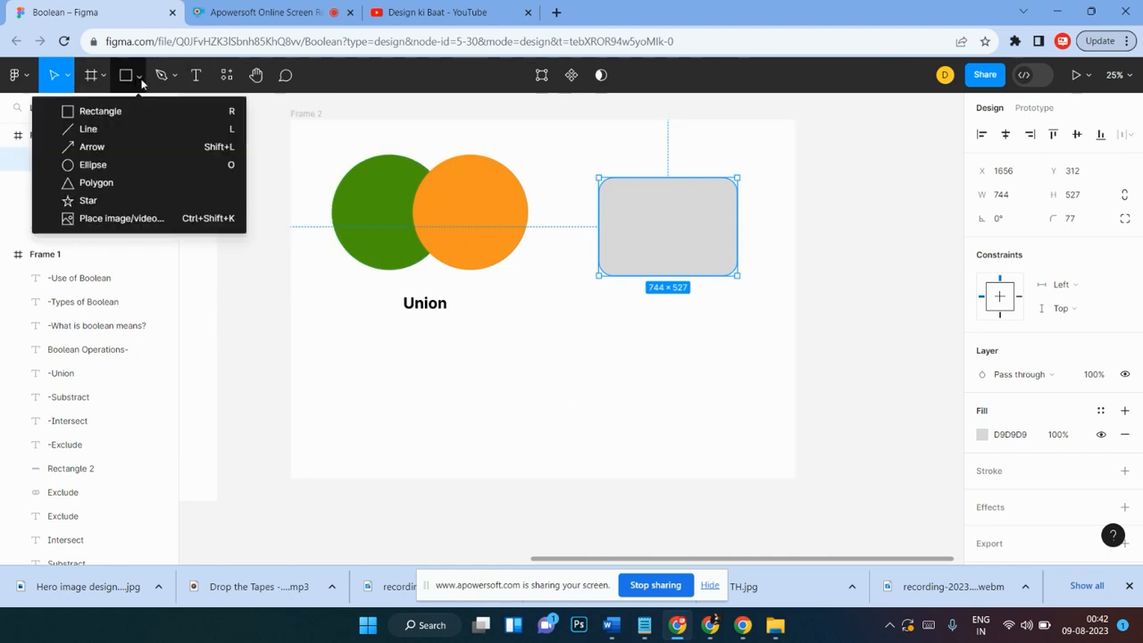
pyautogui.click(91, 184)
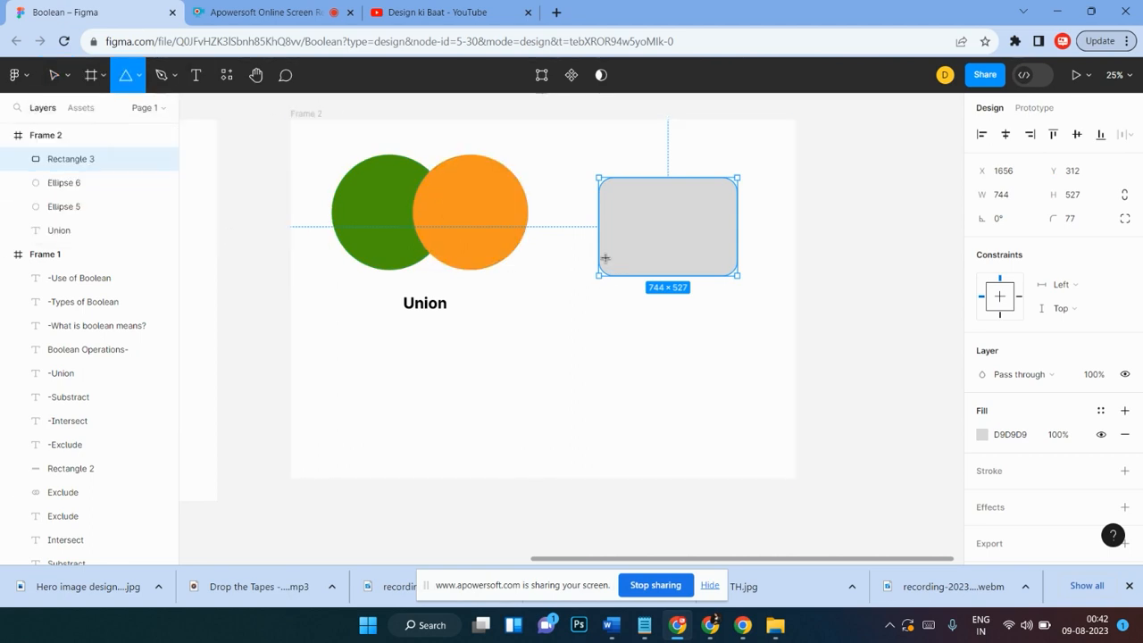
pyautogui.moveTo(599, 256); pyautogui.dragTo(644, 299)
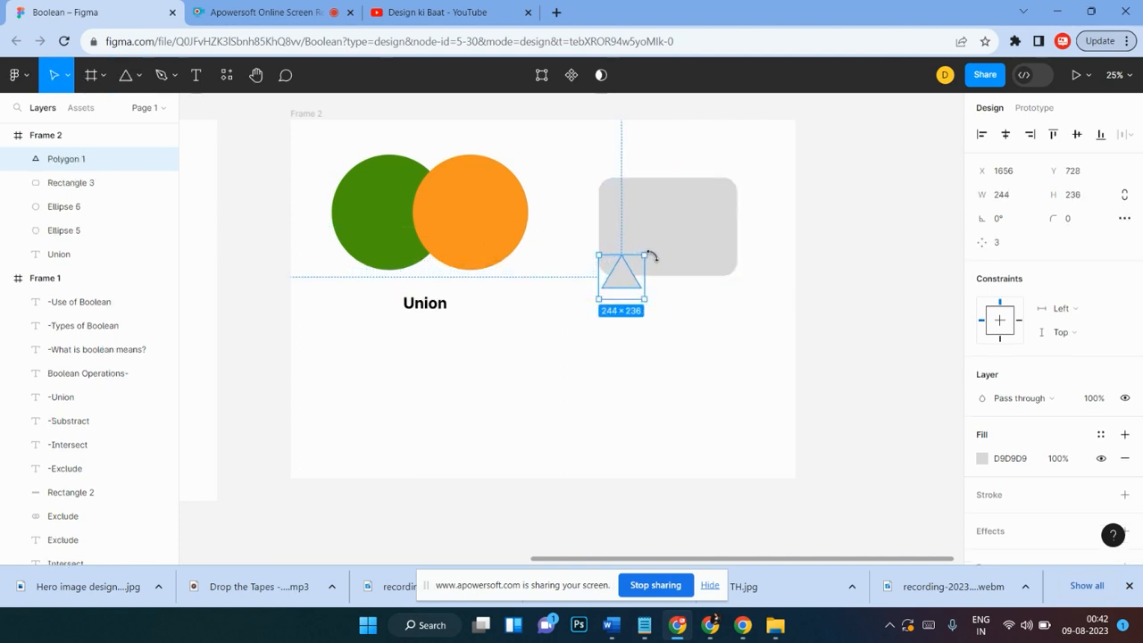
pyautogui.click(1002, 225)
pyautogui.doubleClick(1002, 220)
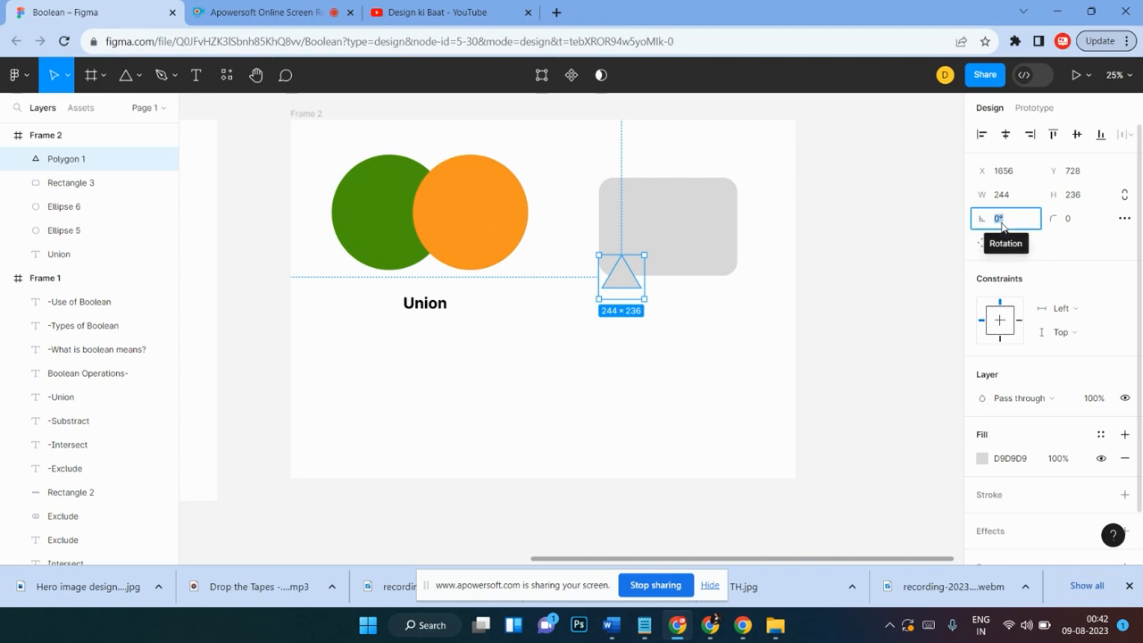
pyautogui.write('6')
pyautogui.press('Return')
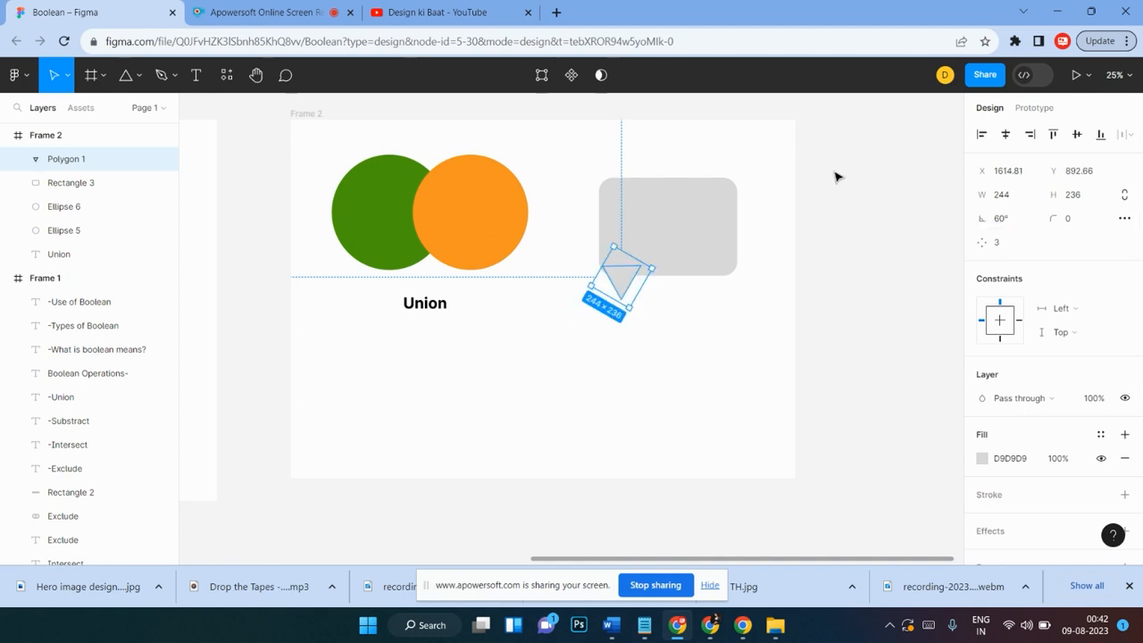
pyautogui.moveTo(627, 282); pyautogui.dragTo(627, 283)
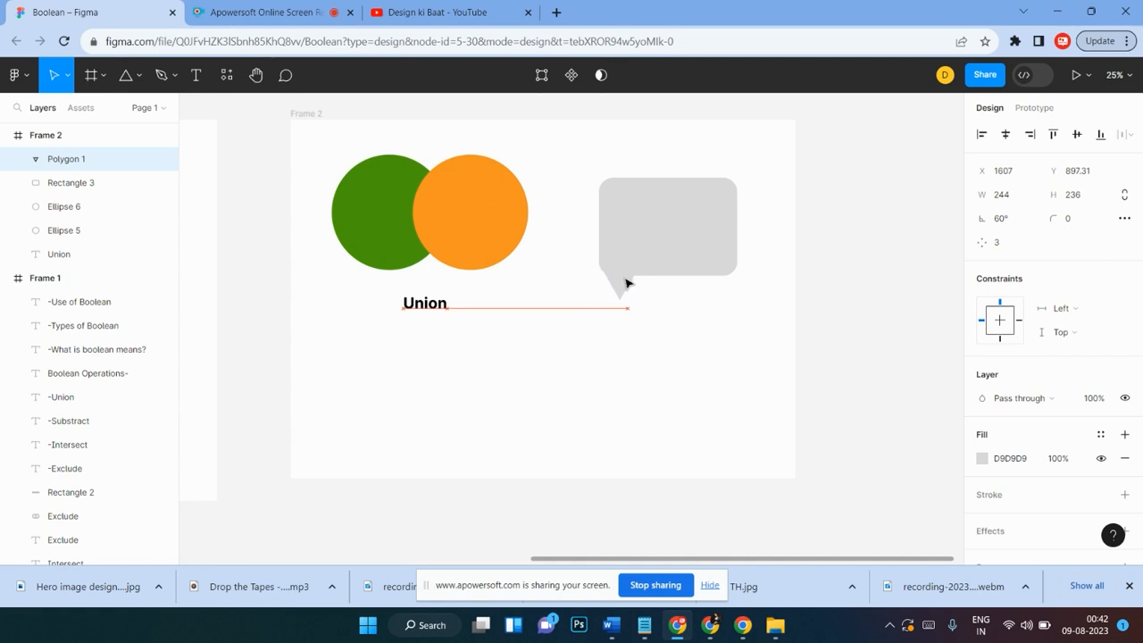
pyautogui.click(713, 339)
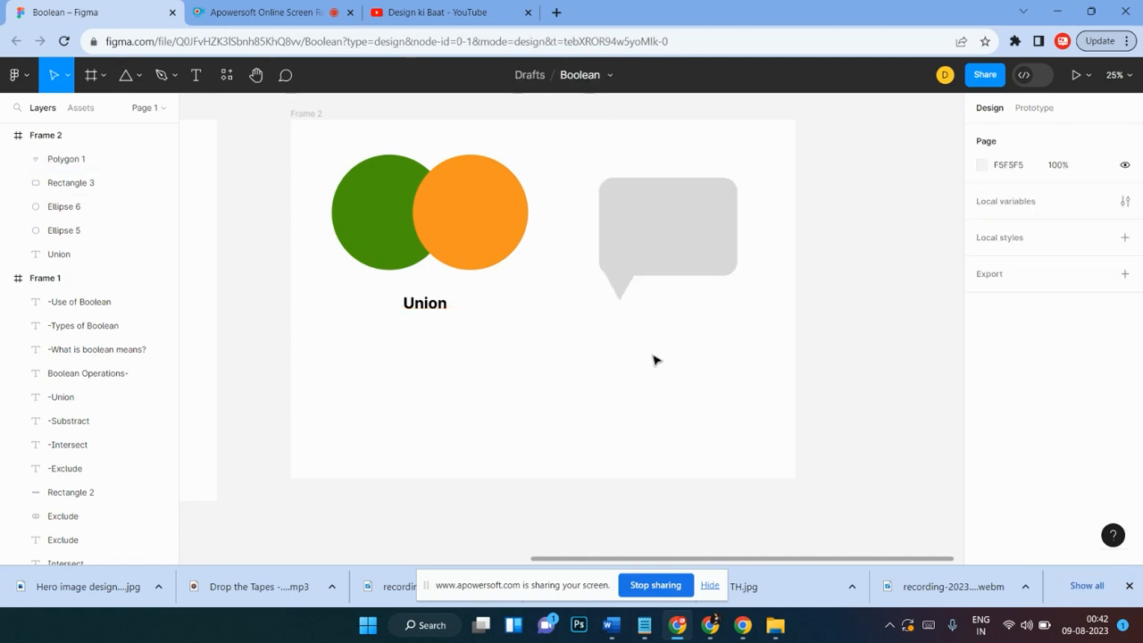
# Step: Select the rounded rectangle and triangle together and combine them with Union
pyautogui.hotkey('ctrl', '+')
pyautogui.scroll(5, 654, 359)
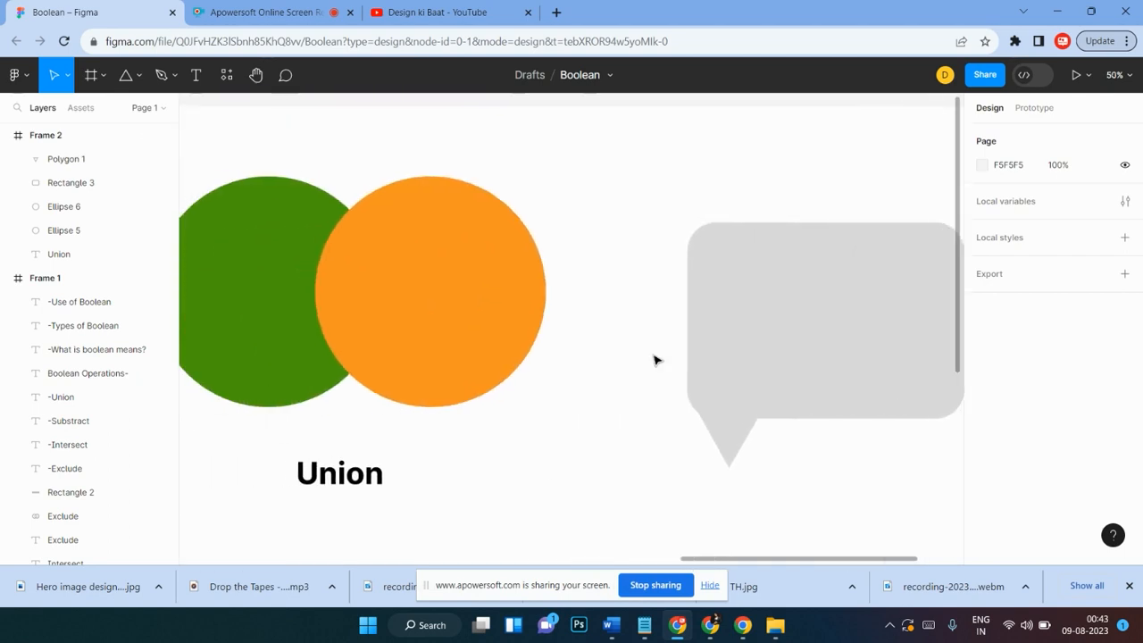
pyautogui.hotkey('ctrl', '-')
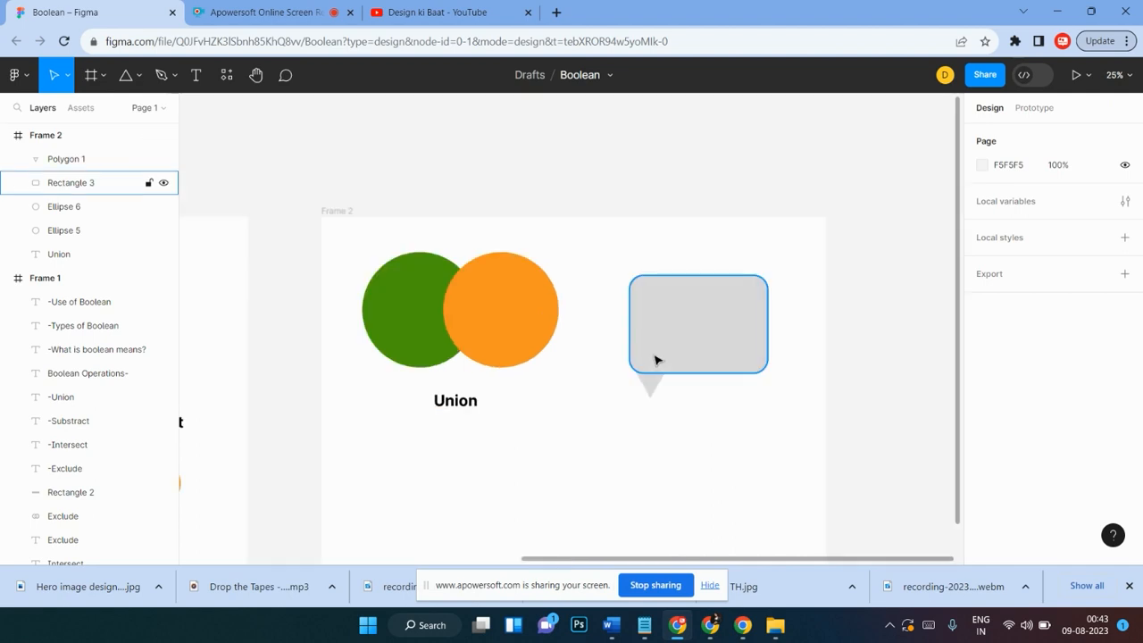
pyautogui.scroll(-2, 745, 327)
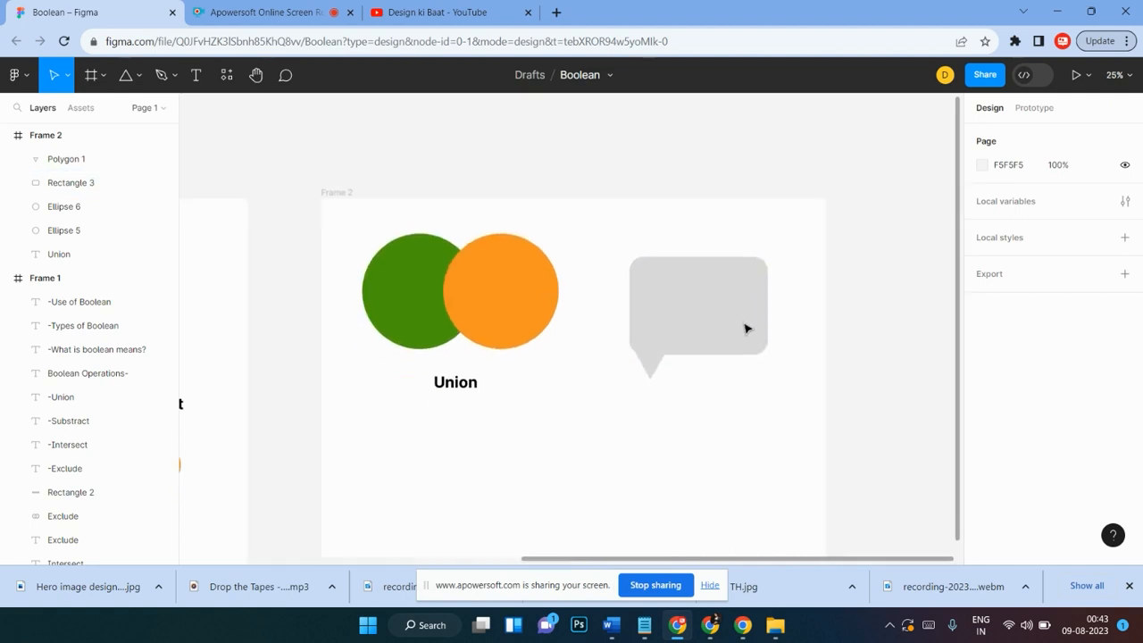
pyautogui.click(741, 288)
pyautogui.click(814, 223)
pyautogui.moveTo(796, 211); pyautogui.dragTo(628, 387)
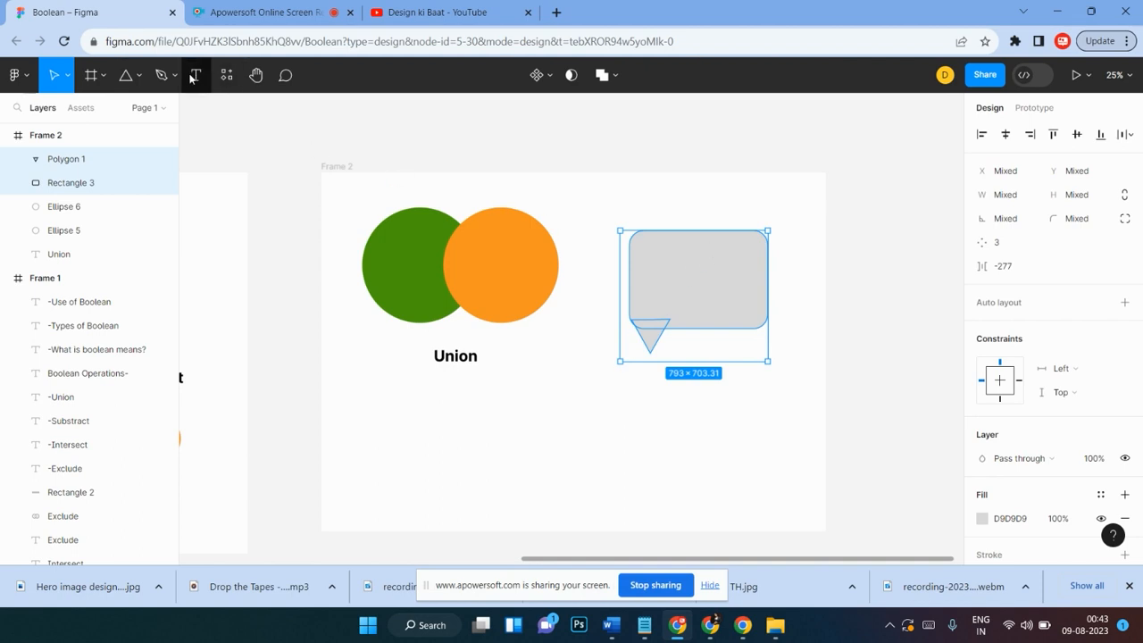
pyautogui.click(616, 78)
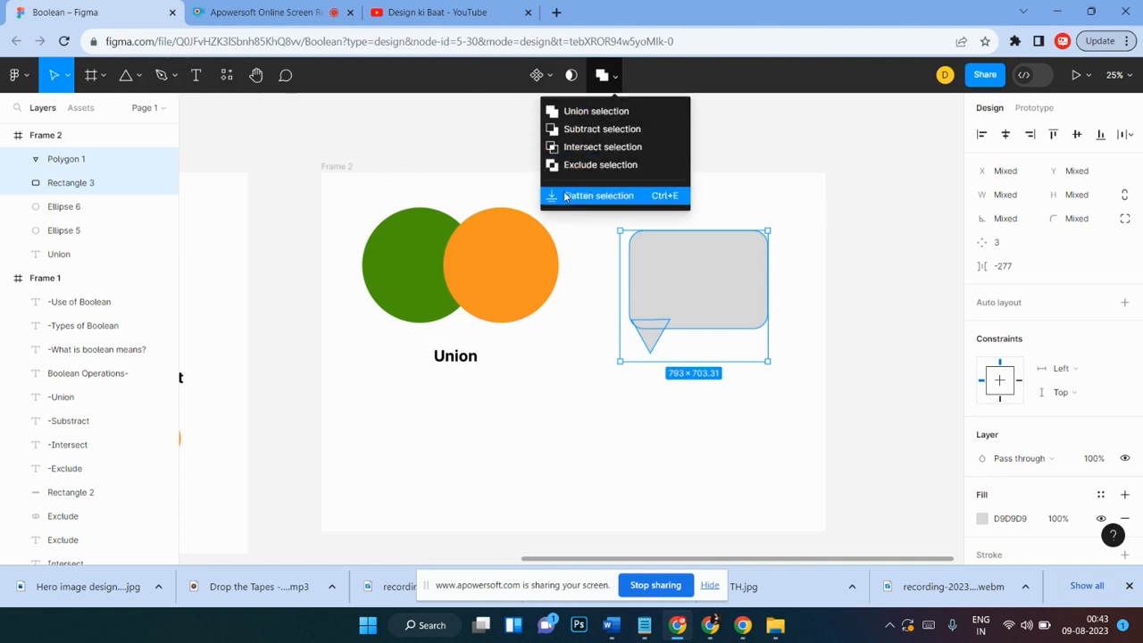
pyautogui.click(558, 116)
pyautogui.click(585, 234)
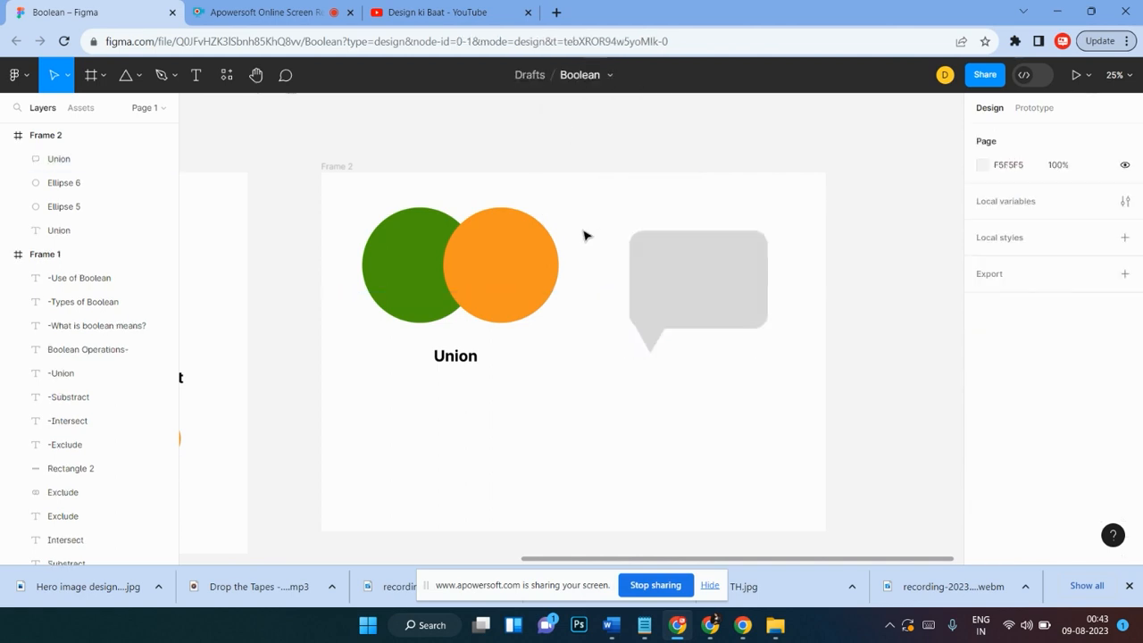
# Step: Turn the speech-bubble shape into an outline by adding a stroke of weight 20 and removing its fill
pyautogui.click(691, 303)
pyautogui.click(781, 276)
pyautogui.click(752, 285)
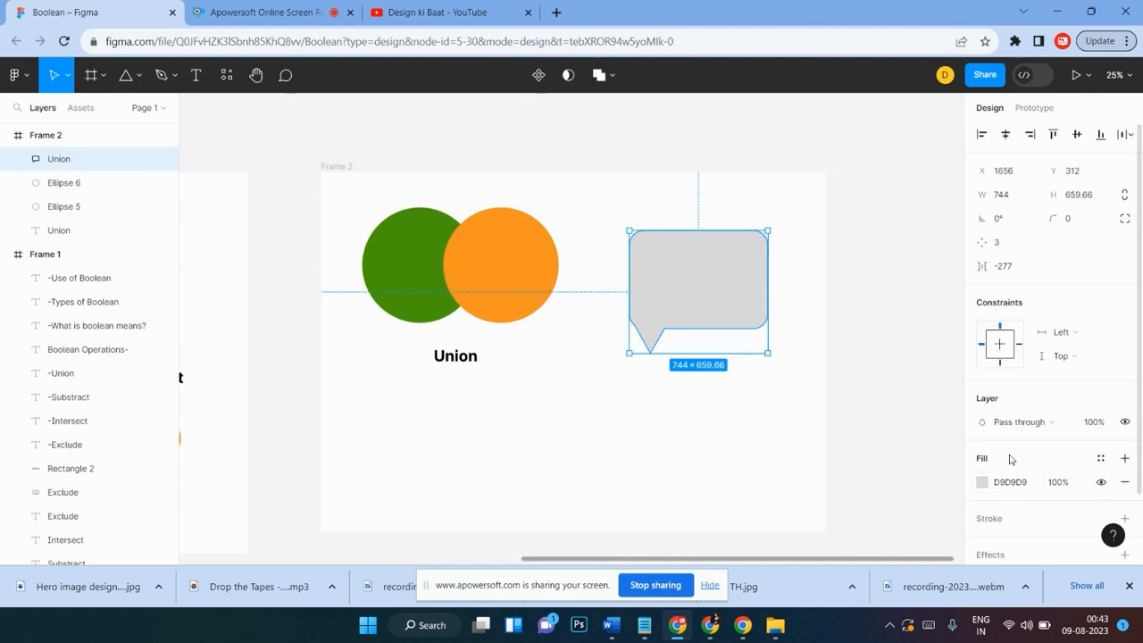
pyautogui.scroll(-1, 1013, 455)
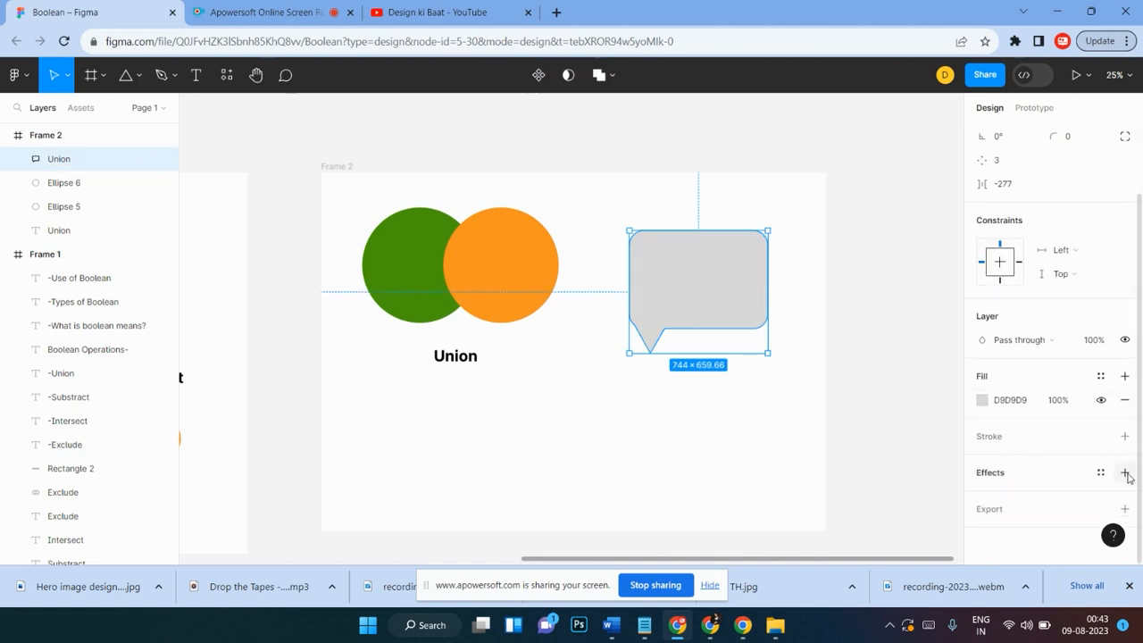
pyautogui.click(1125, 437)
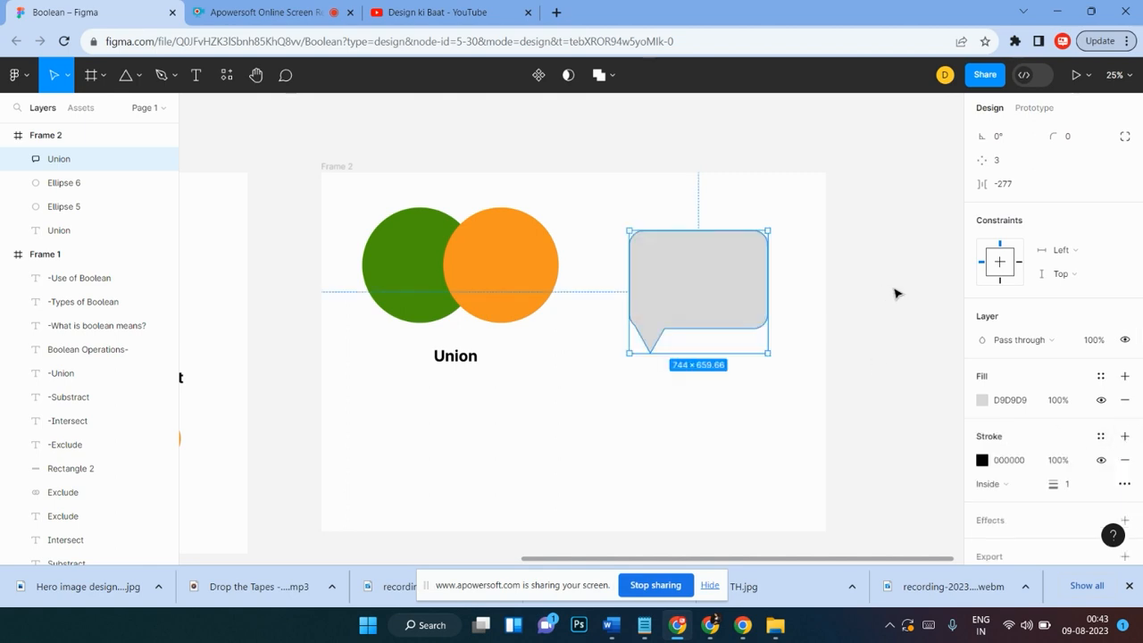
pyautogui.click(1125, 399)
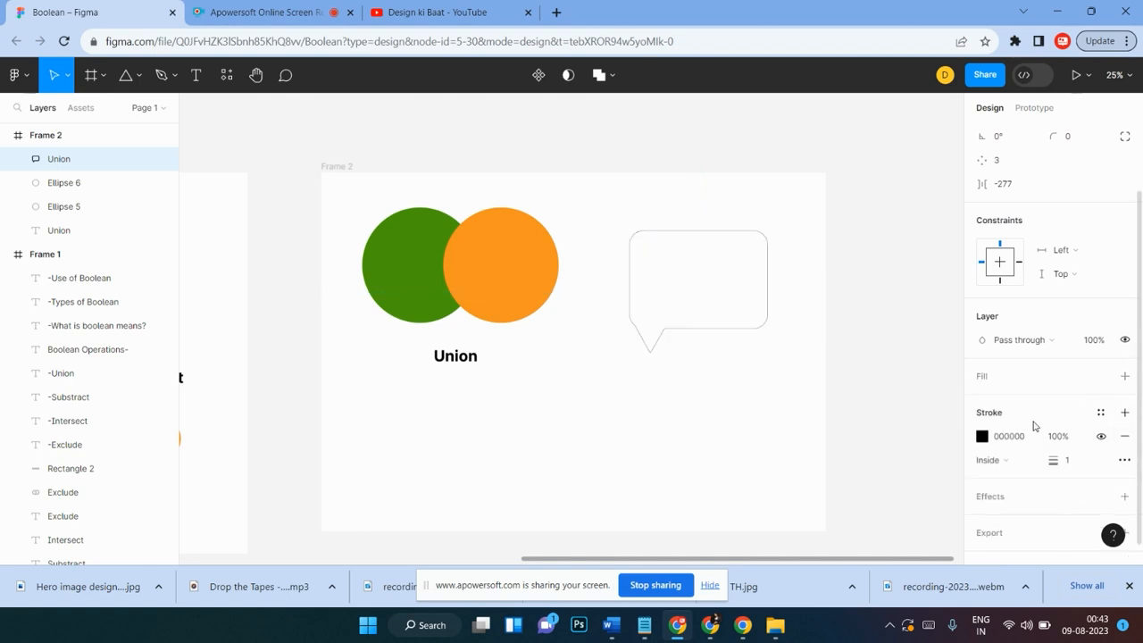
pyautogui.click(1074, 461)
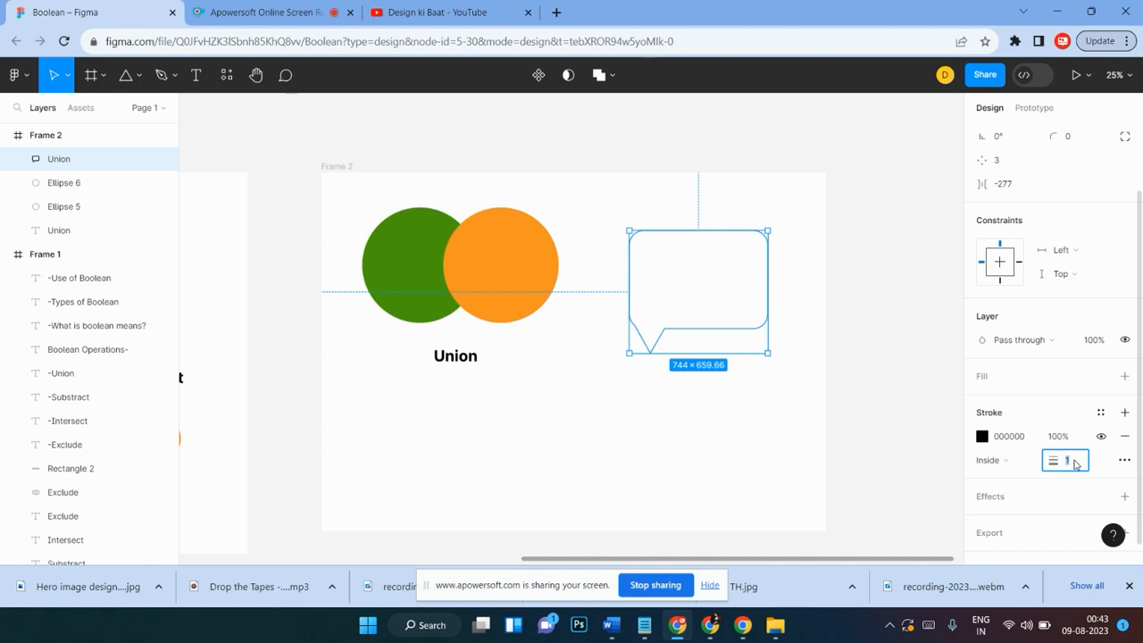
pyautogui.write('20')
pyautogui.press('Return')
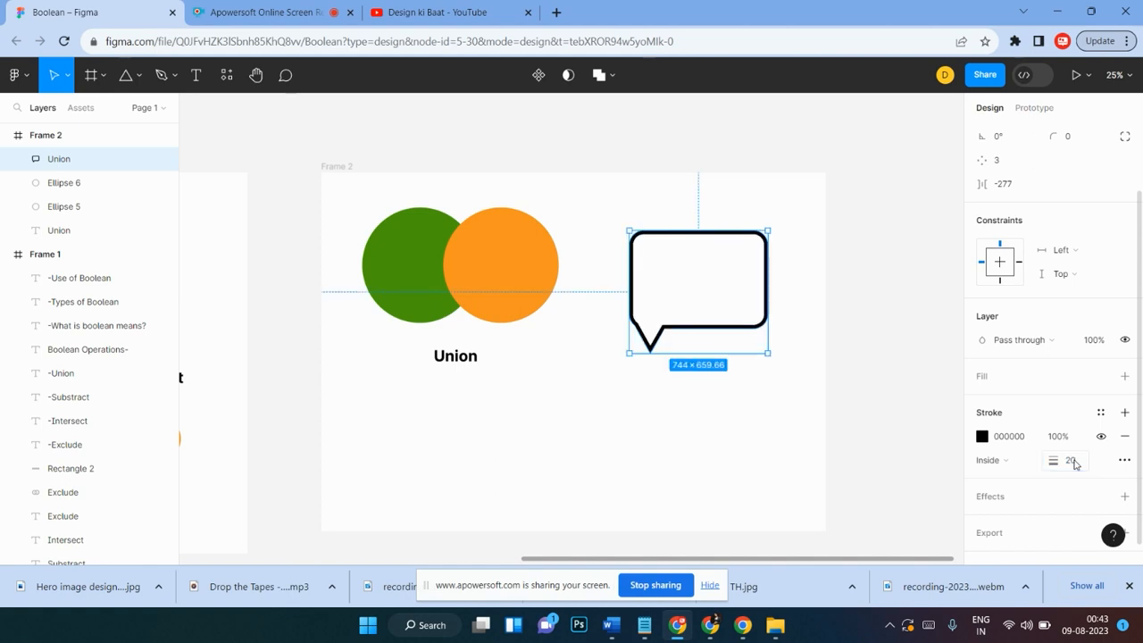
pyautogui.click(724, 427)
# Step: Duplicate the Union label beneath the speech bubble and change the copy's text to icon
pyautogui.hscroll(2, 723, 428)
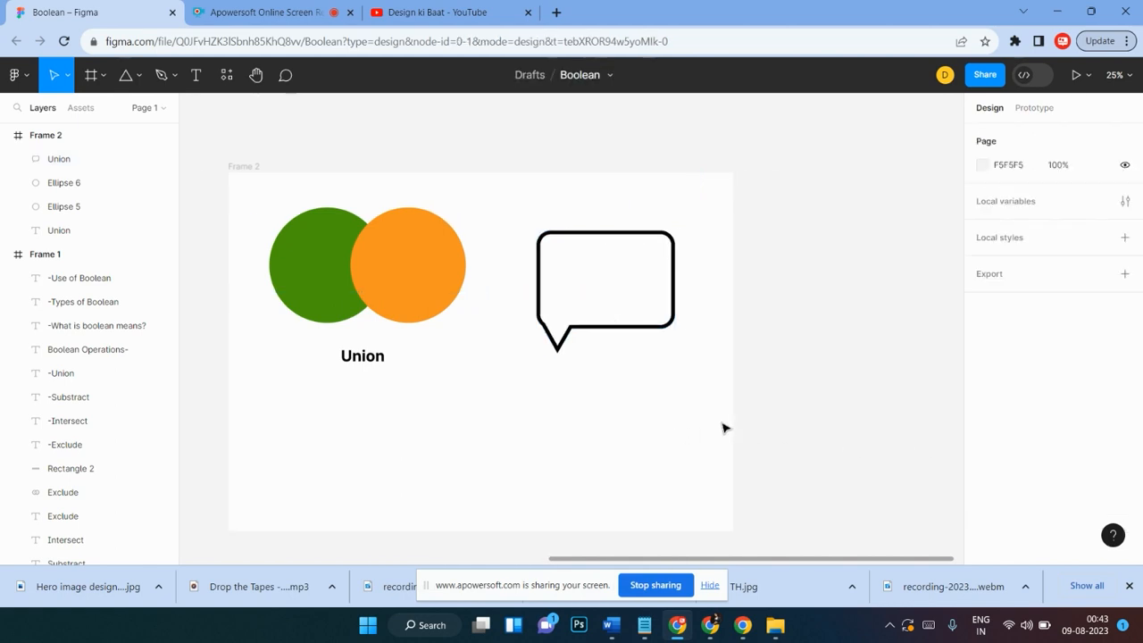
pyautogui.click(631, 326)
pyautogui.moveTo(622, 336)
pyautogui.mouseDown()
pyautogui.moveTo(606, 341)
pyautogui.moveTo(621, 334)
pyautogui.mouseUp()
pyautogui.click(603, 435)
pyautogui.click(370, 359)
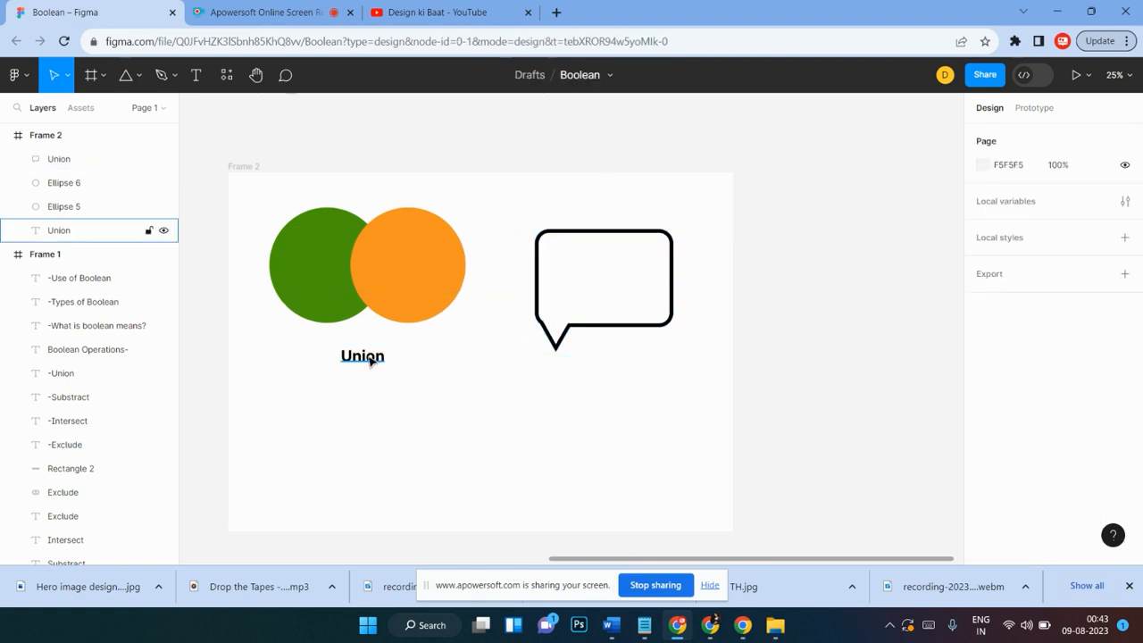
pyautogui.keyDown('alt'); pyautogui.moveTo(370, 359); pyautogui.dragTo(618, 356); pyautogui.keyUp('alt')
pyautogui.doubleClick(616, 355)
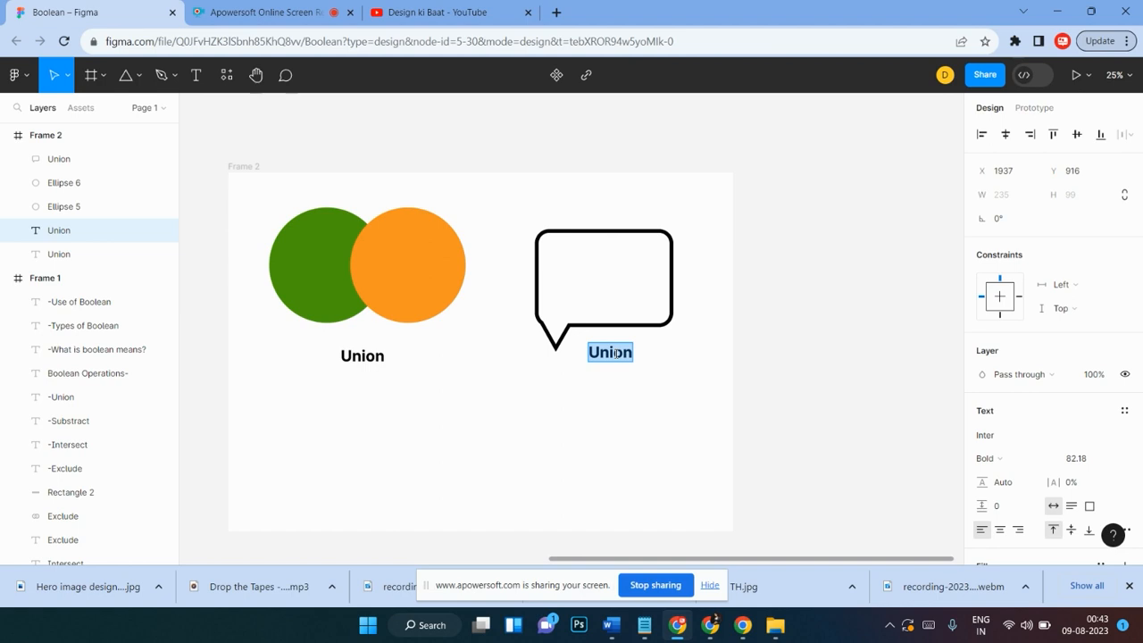
pyautogui.write('icon')
pyautogui.press('Return')
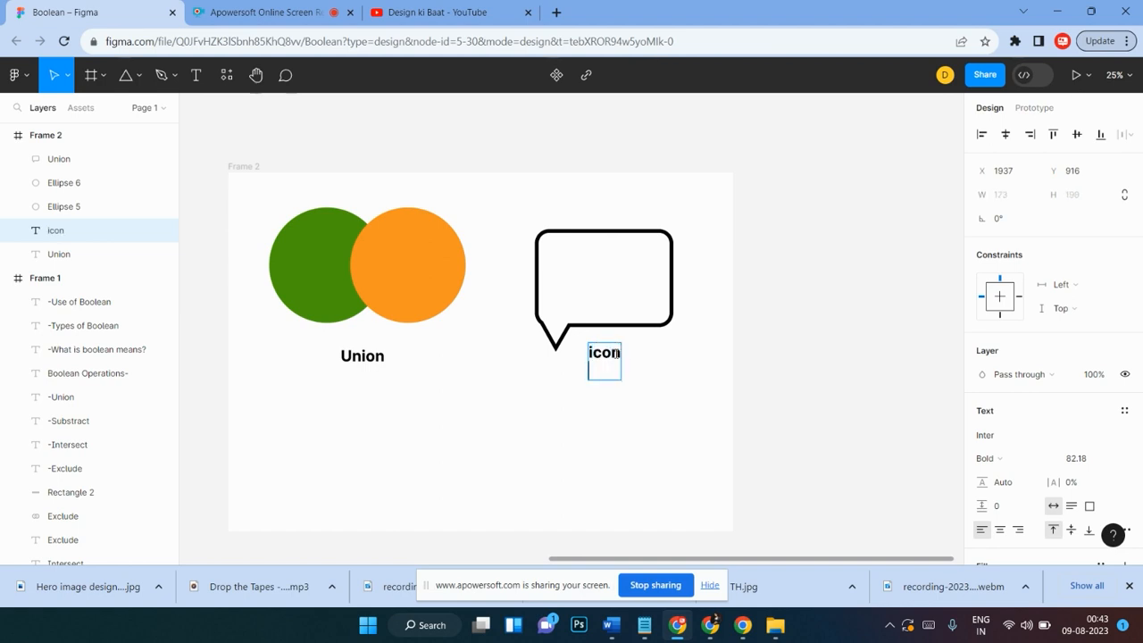
pyautogui.press('BackSpace')
pyautogui.press('Escape')
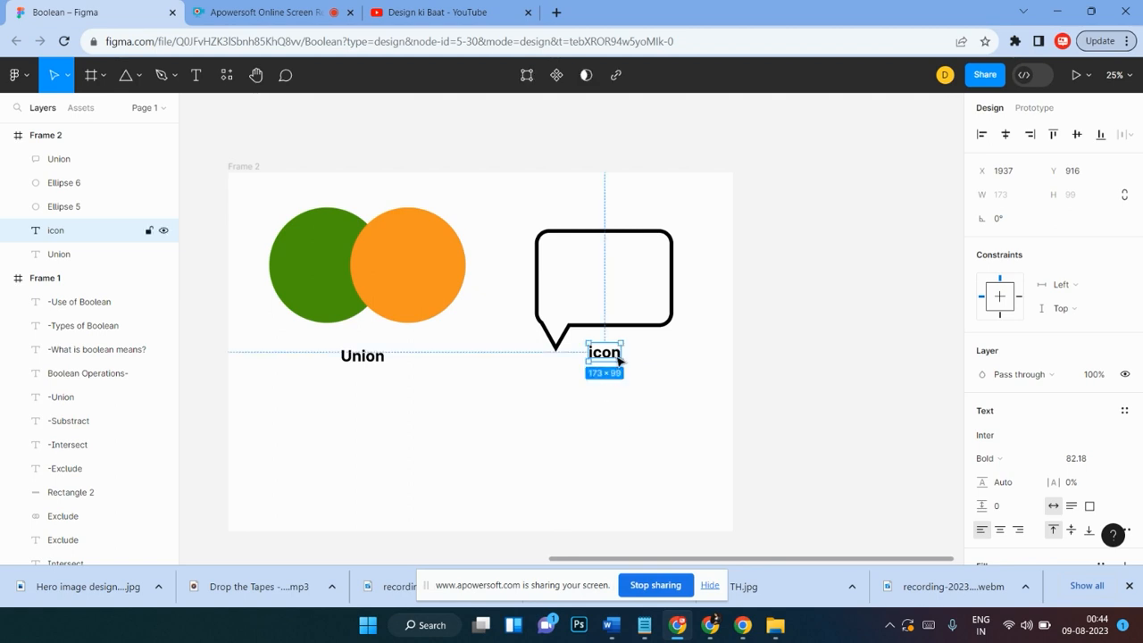
# Step: Add a text copy inside the speech bubble reading Hey Designers... on two lines and position it near the bubble's top-left
pyautogui.moveTo(608, 358); pyautogui.dragTo(615, 286)
pyautogui.write('Hey')
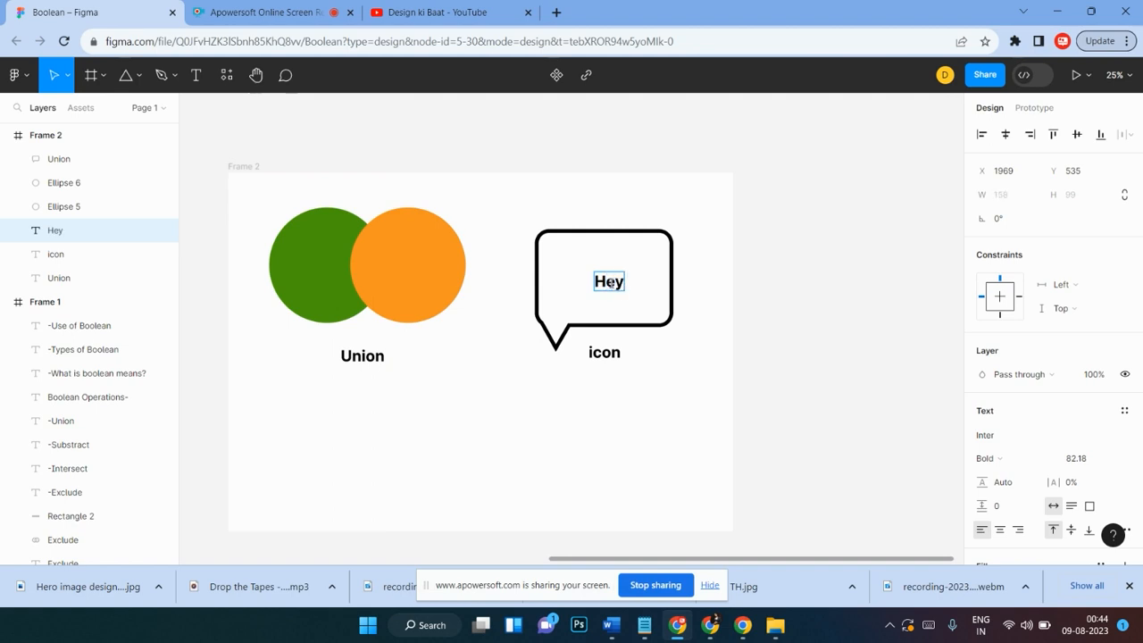
pyautogui.press('Return')
pyautogui.write('gners')
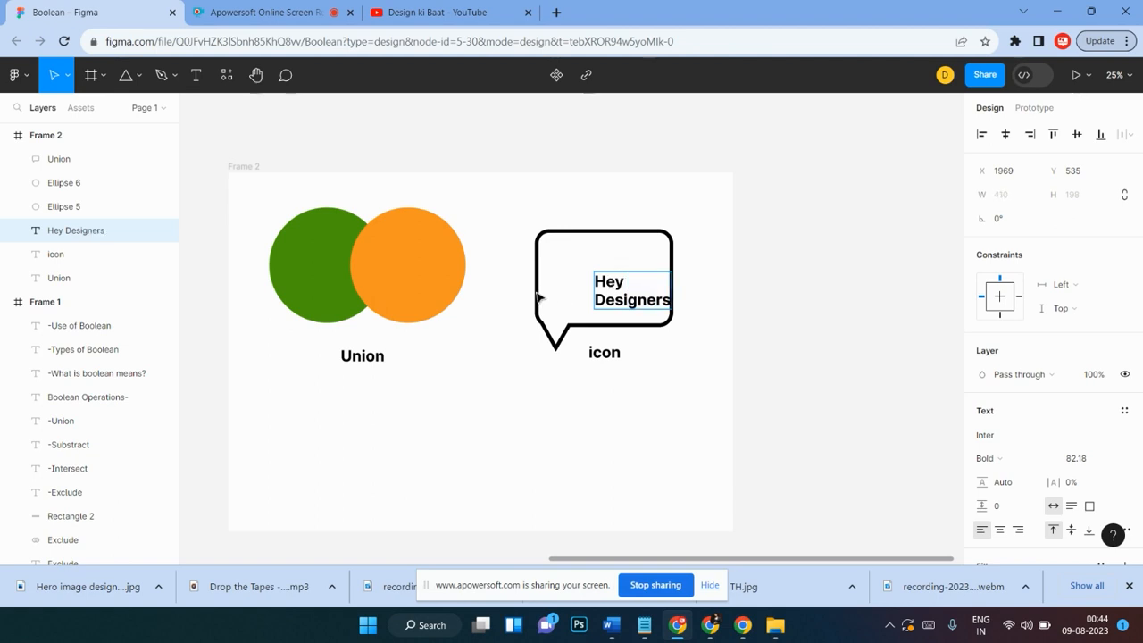
pyautogui.write('...')
pyautogui.press('Escape')
pyautogui.moveTo(615, 286); pyautogui.dragTo(590, 271)
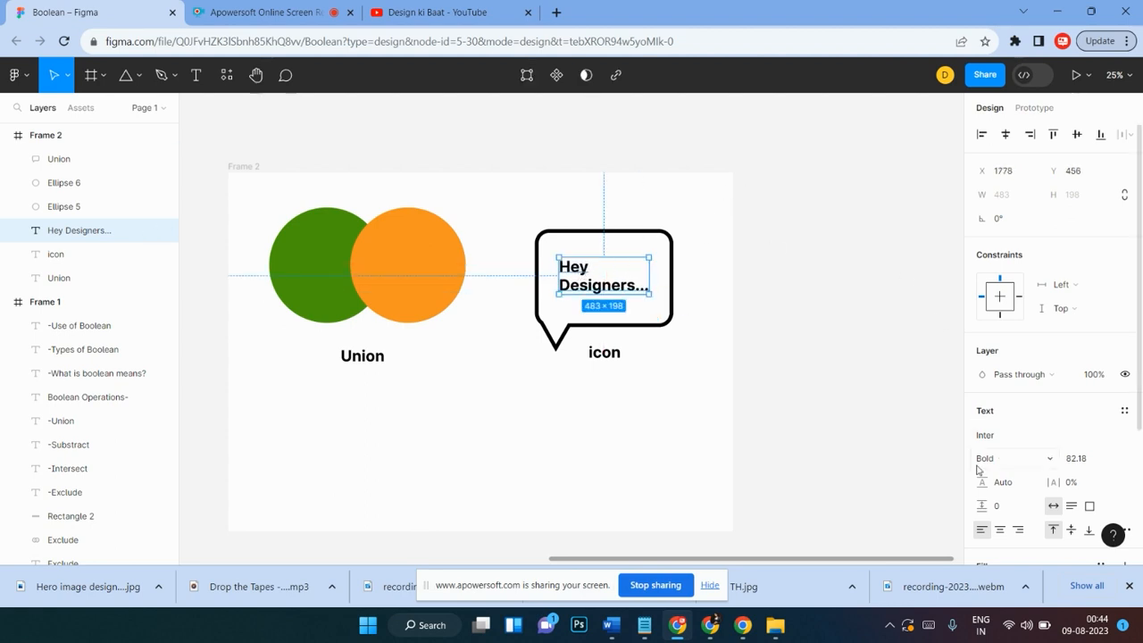
pyautogui.scroll(-3, 1127, 456)
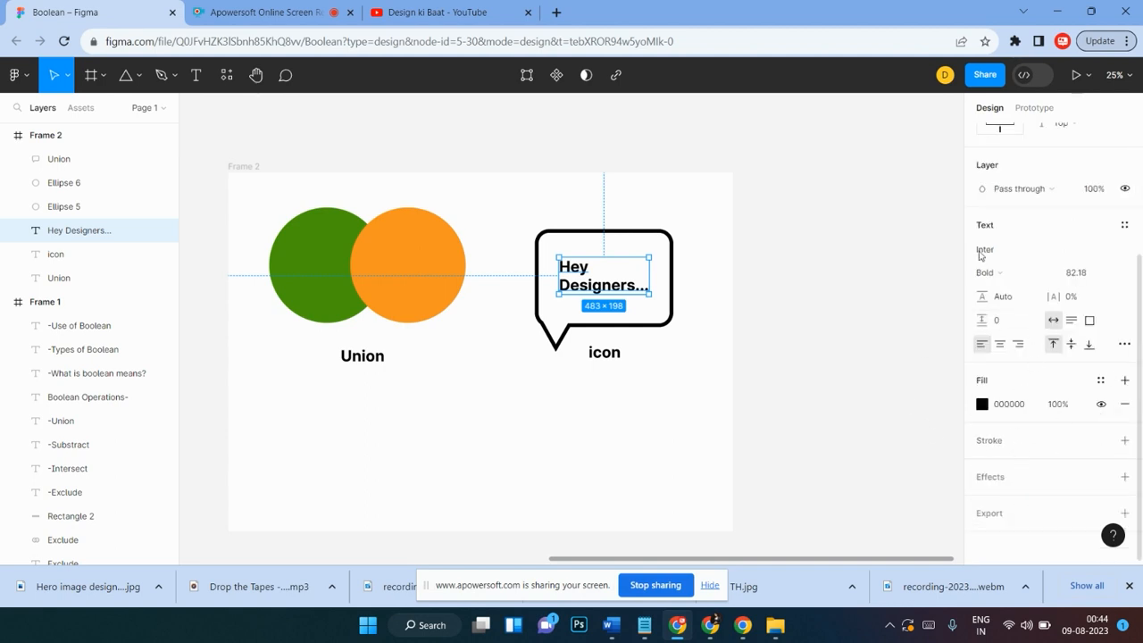
# Step: Center-align the Hey Designers... text inside the speech bubble
pyautogui.scroll(3, 1009, 334)
pyautogui.scroll(-2, 1015, 366)
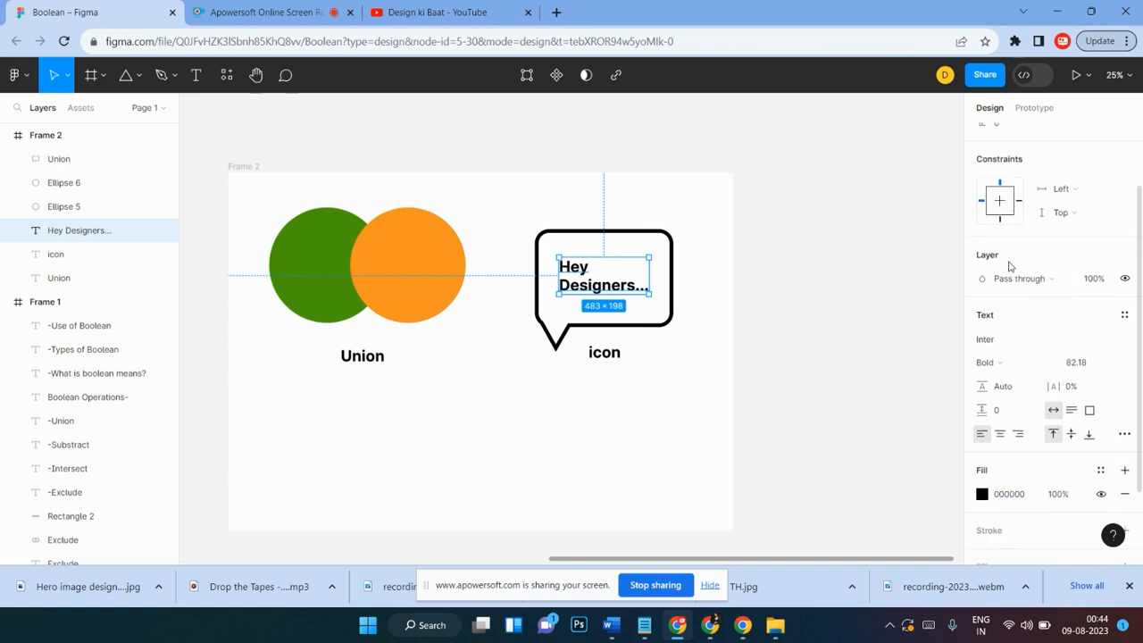
pyautogui.click(1000, 380)
pyautogui.click(755, 294)
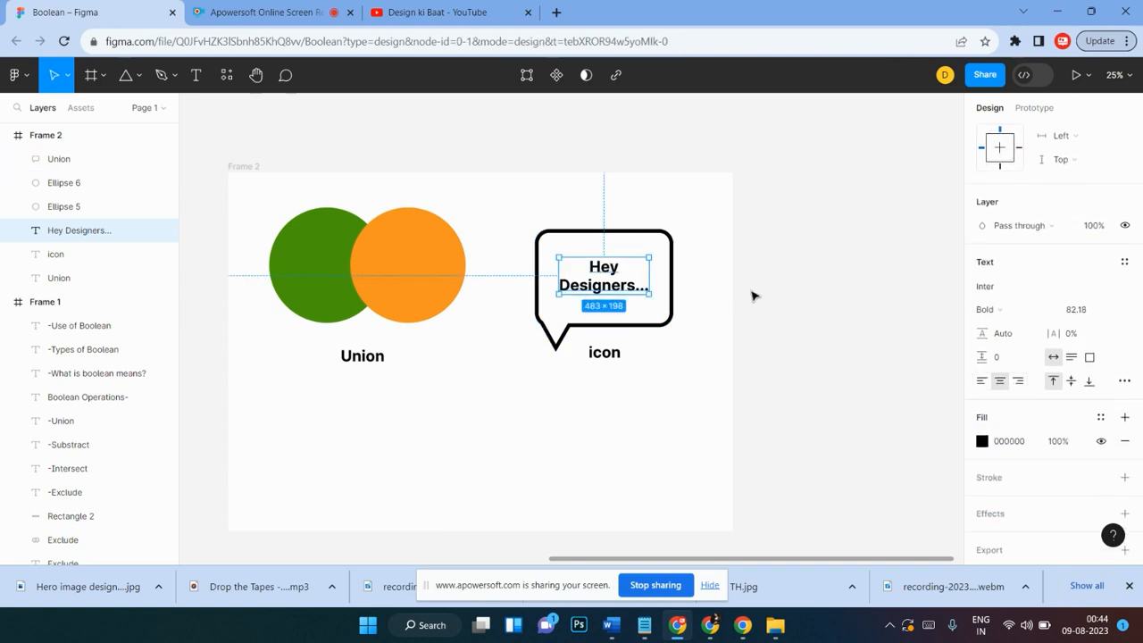
# Step: Select the speech bubble together with its text and icon label and move them slightly to the right
pyautogui.scroll(1, 753, 296)
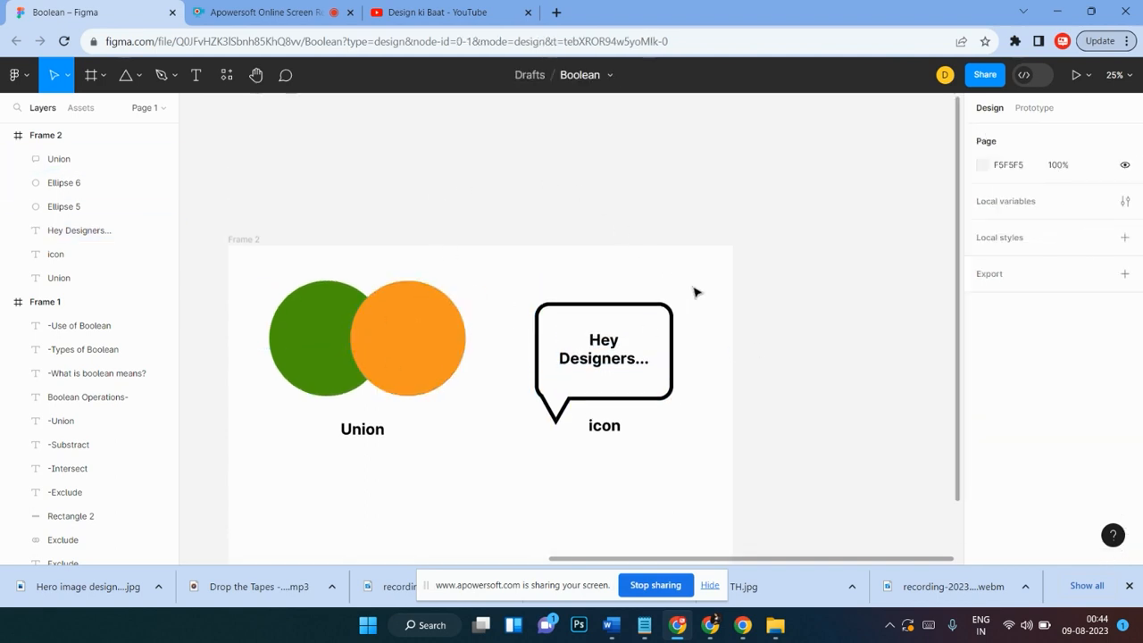
pyautogui.moveTo(695, 287); pyautogui.dragTo(543, 441)
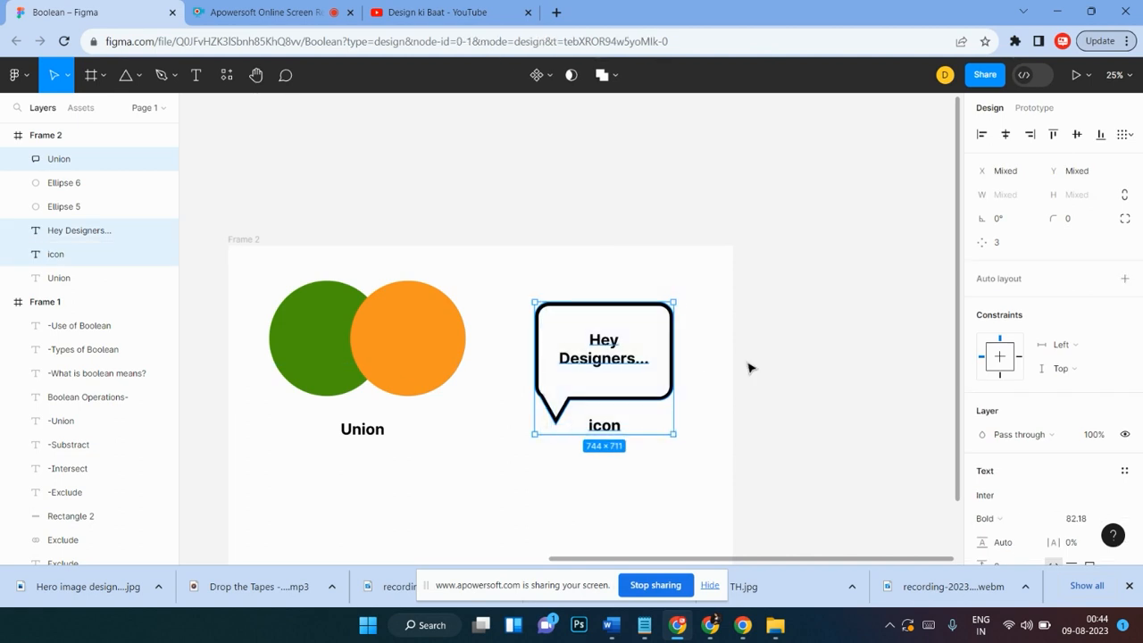
pyautogui.click(750, 368)
pyautogui.scroll(-1, 750, 368)
pyautogui.scroll(-1, 749, 367)
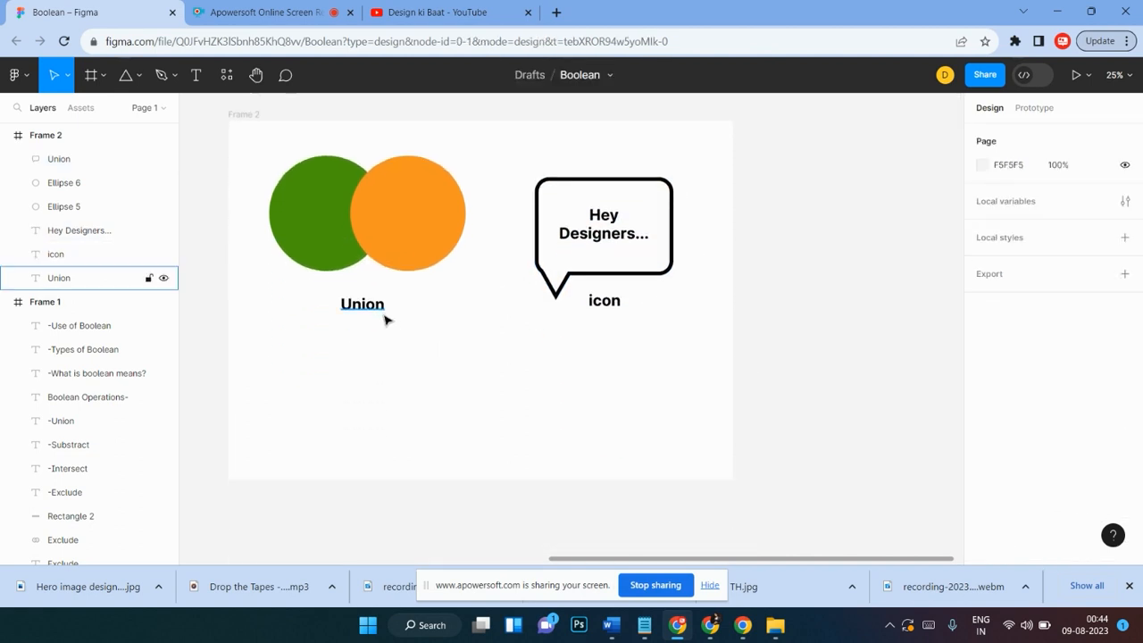
pyautogui.moveTo(523, 166); pyautogui.dragTo(673, 316)
pyautogui.moveTo(644, 252); pyautogui.dragTo(661, 247)
pyautogui.moveTo(552, 234); pyautogui.dragTo(550, 233)
pyautogui.click(720, 229)
pyautogui.moveTo(709, 165); pyautogui.dragTo(557, 318)
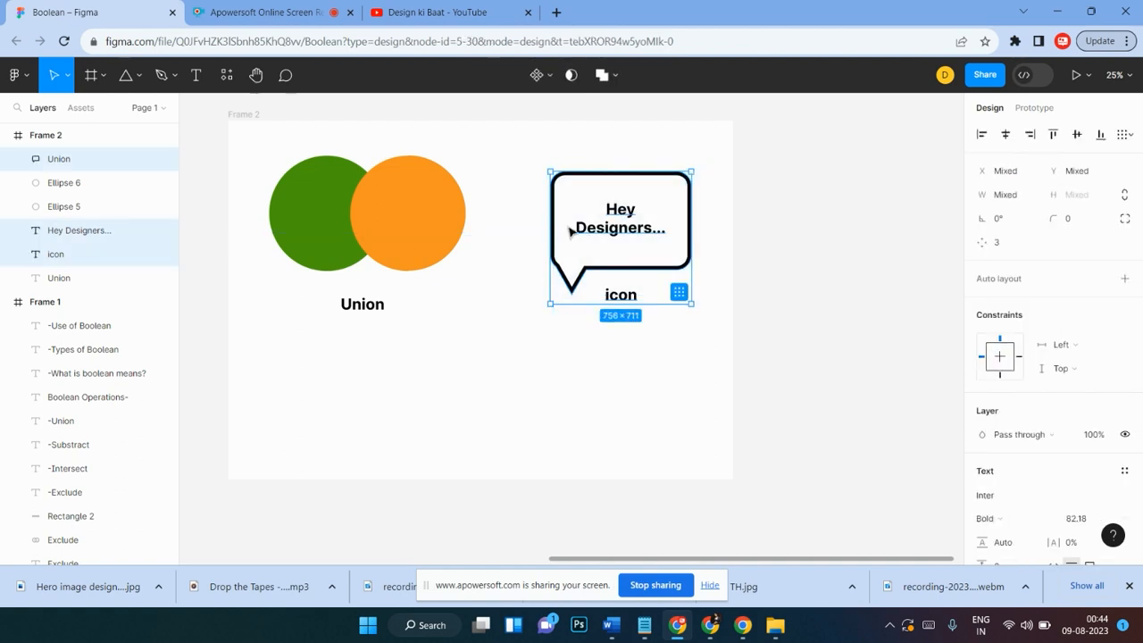
pyautogui.moveTo(570, 231); pyautogui.dragTo(572, 225)
pyautogui.click(497, 243)
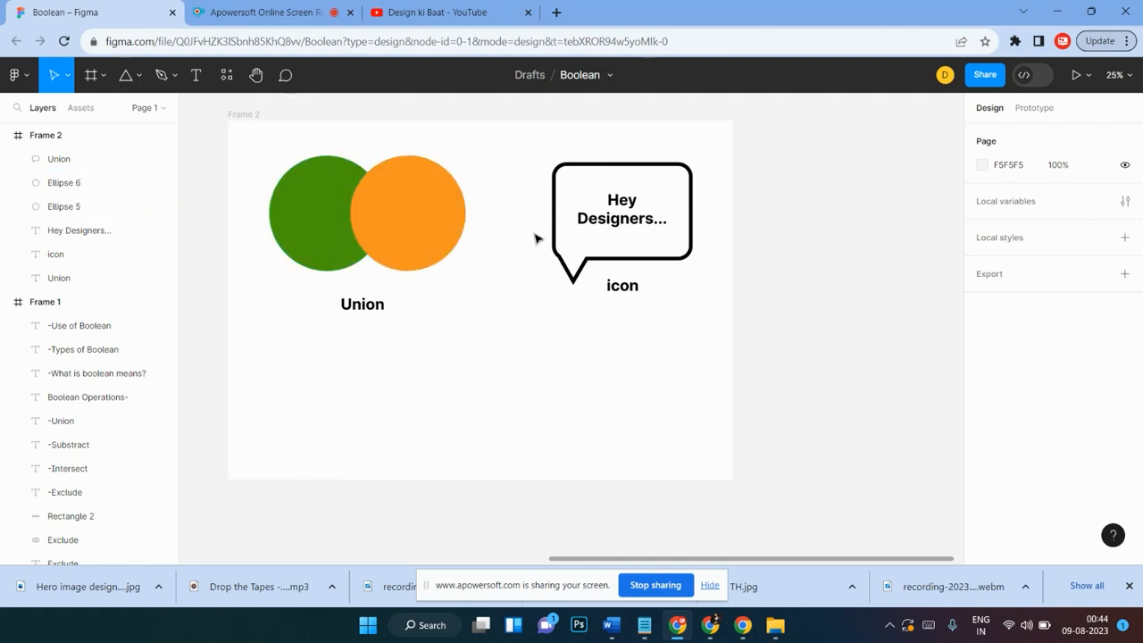
# Step: Draw a horizontal arrow about 284 px long between the circles and the speech bubble, with a triangle arrowhead
pyautogui.hotkey('shift', 'l')
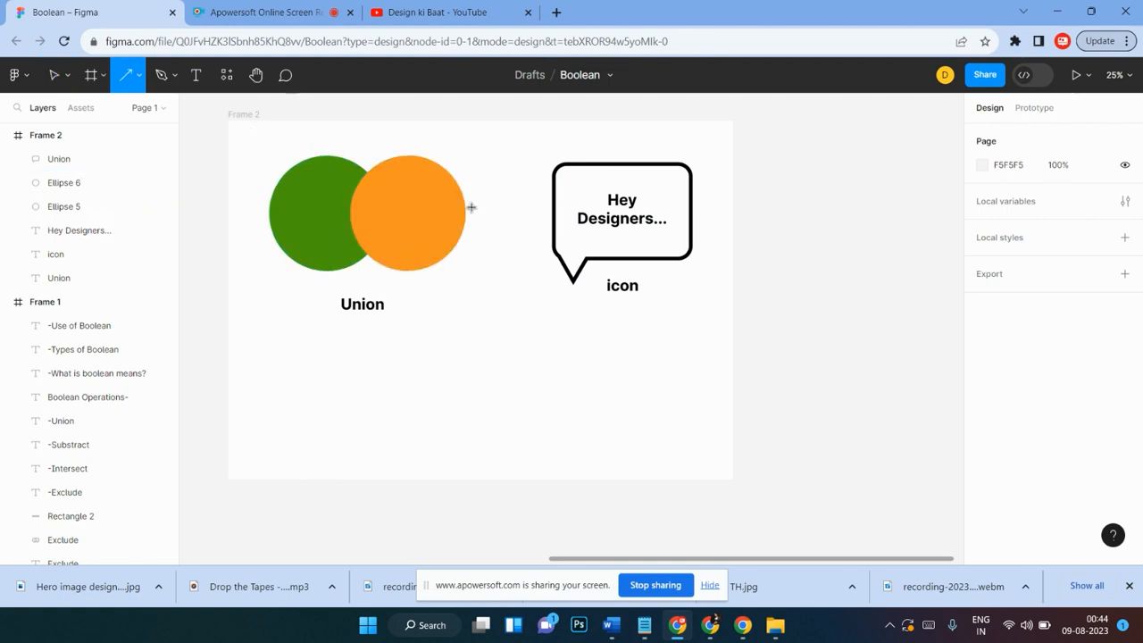
pyautogui.moveTo(481, 208); pyautogui.dragTo(533, 208)
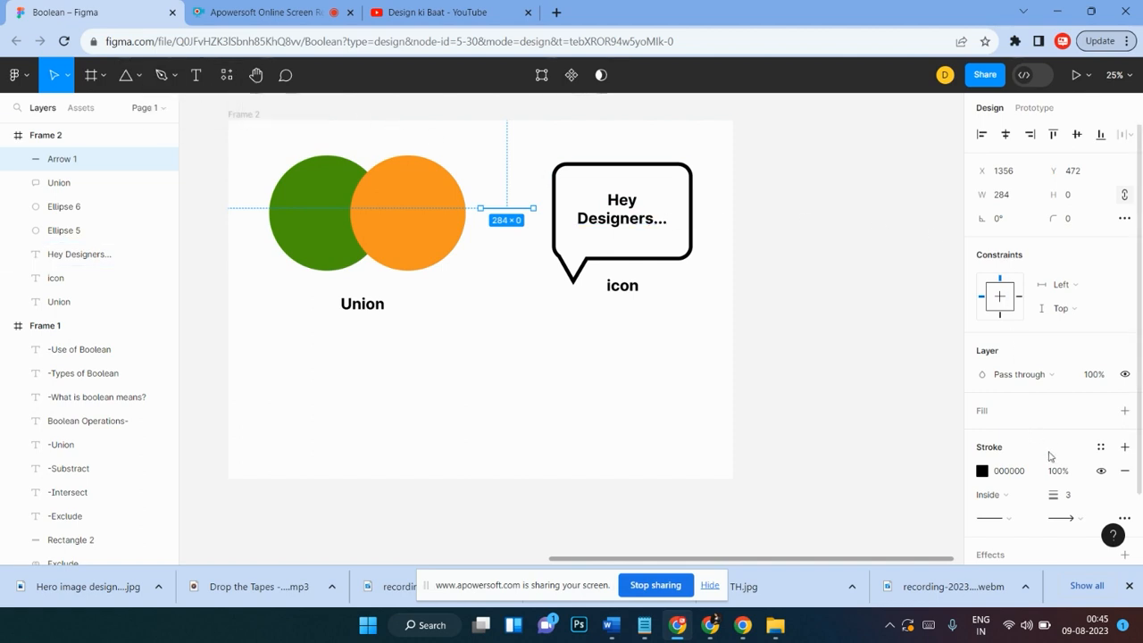
pyautogui.click(1084, 520)
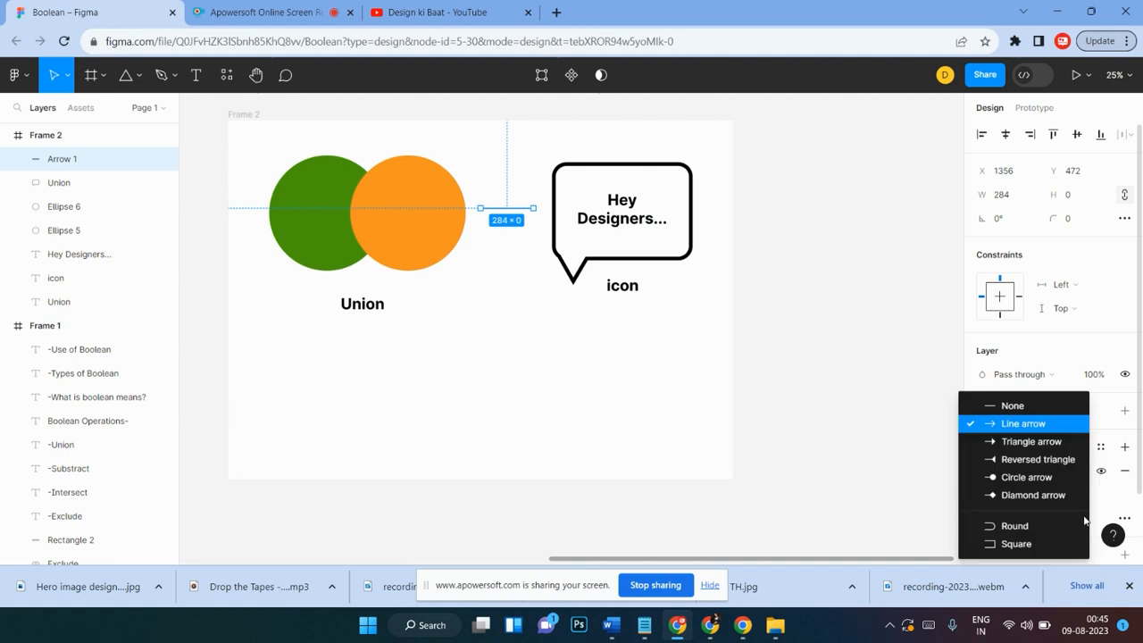
pyautogui.click(1035, 448)
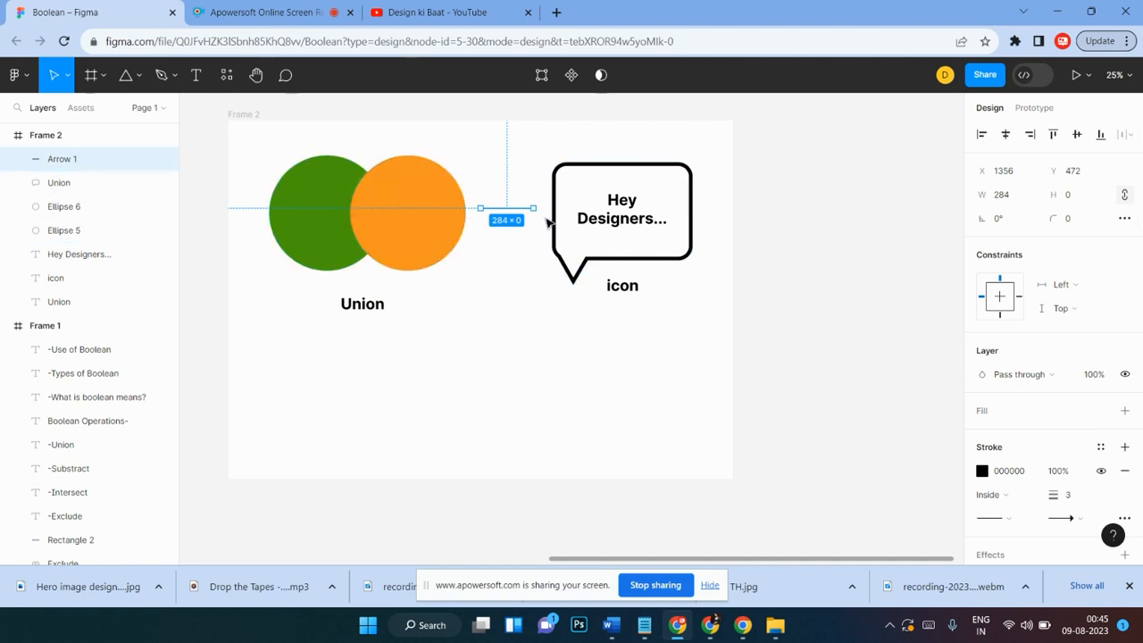
# Step: Review the Boolean example shapes in Frame 1 beside Frame 2
pyautogui.scroll(-1, 549, 223)
pyautogui.scroll(10, 548, 223)
pyautogui.scroll(-3, 548, 223)
pyautogui.scroll(-2, 548, 223)
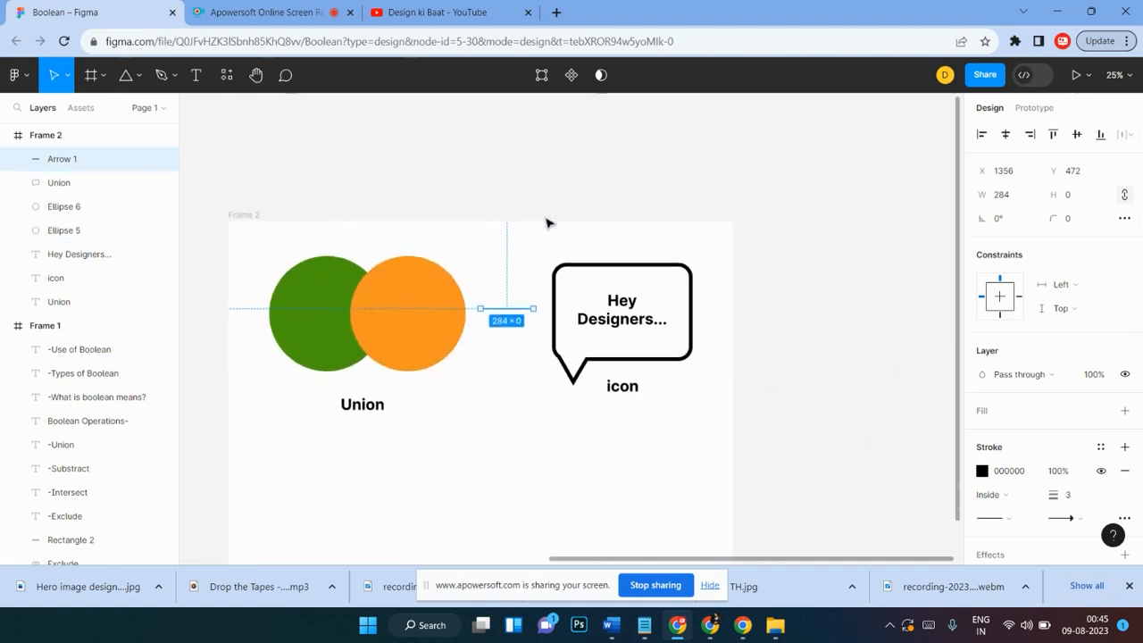
pyautogui.hscroll(-10, 548, 222)
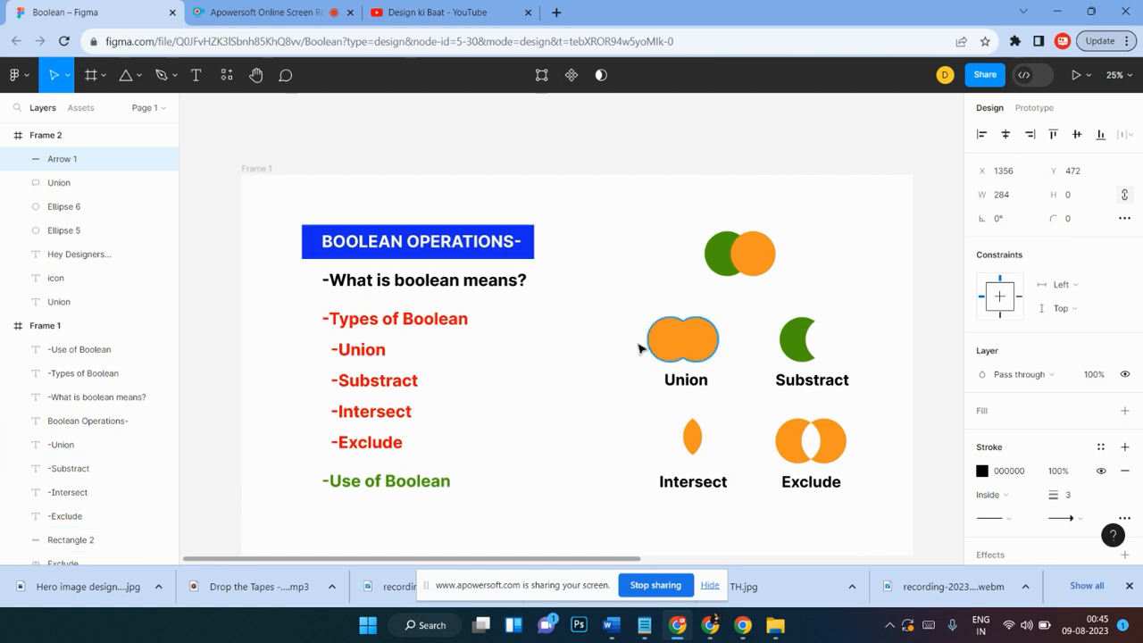
pyautogui.hscroll(10, 525, 387)
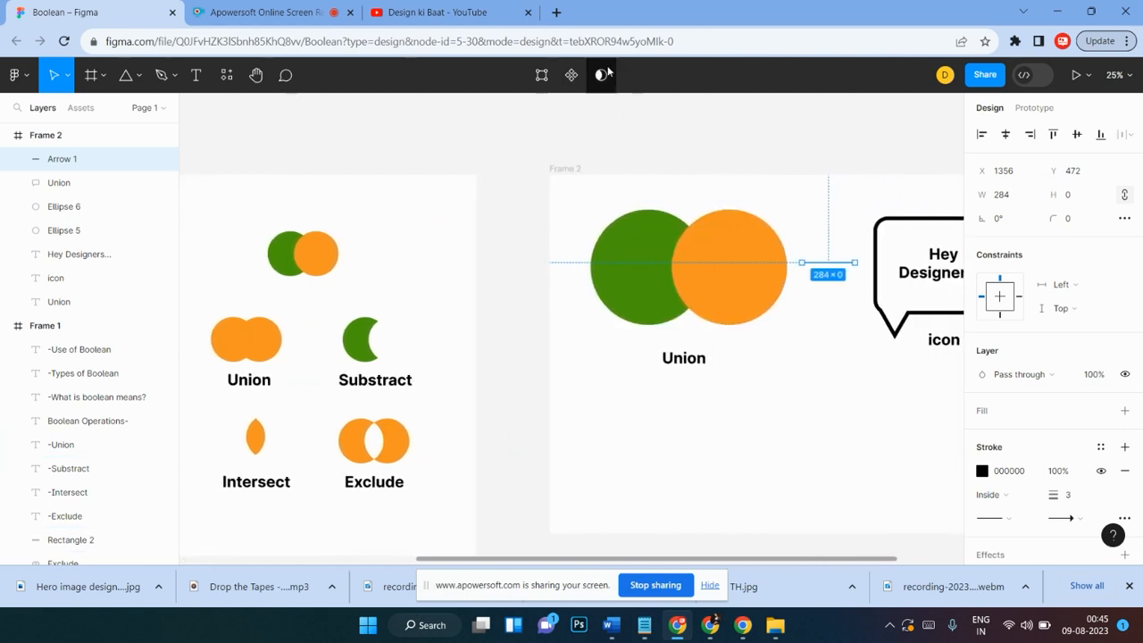
# Step: Select both circles in Frame 2 and view the Boolean operations options without applying one
pyautogui.click(717, 247)
pyautogui.click(616, 101)
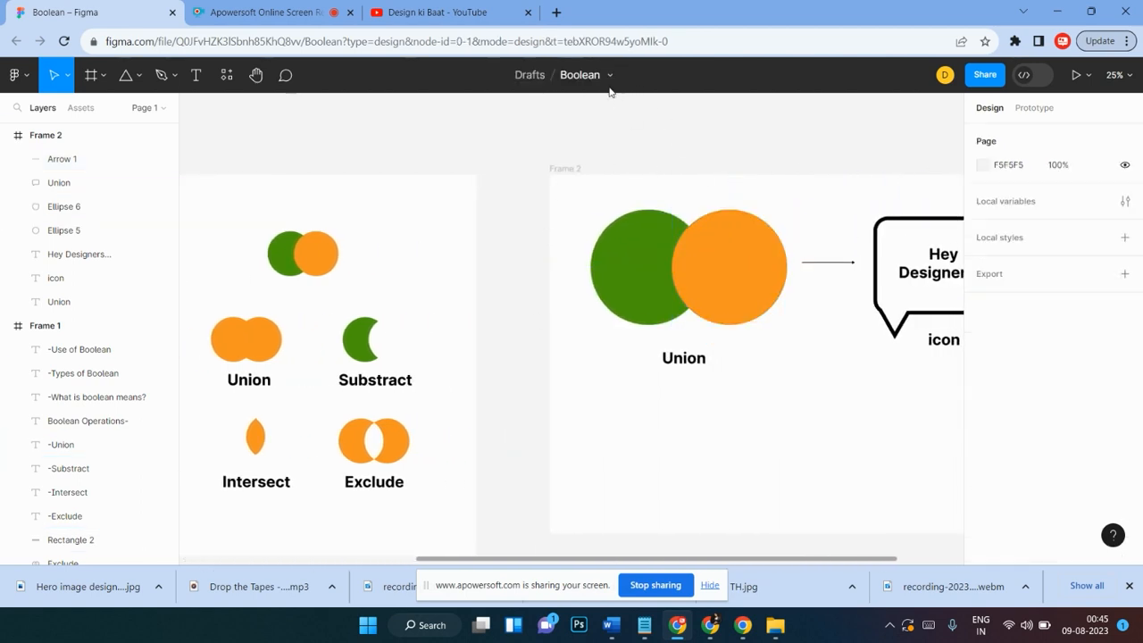
pyautogui.click(608, 79)
pyautogui.click(610, 80)
pyautogui.click(698, 271)
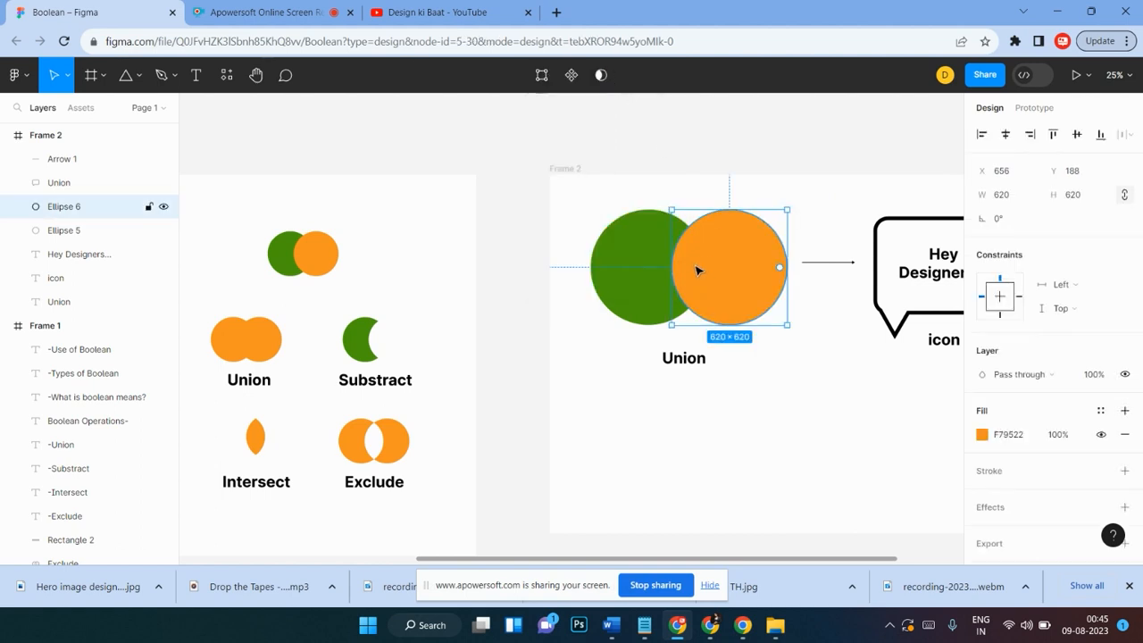
pyautogui.click(758, 143)
pyautogui.moveTo(594, 200); pyautogui.dragTo(728, 307)
pyautogui.click(604, 75)
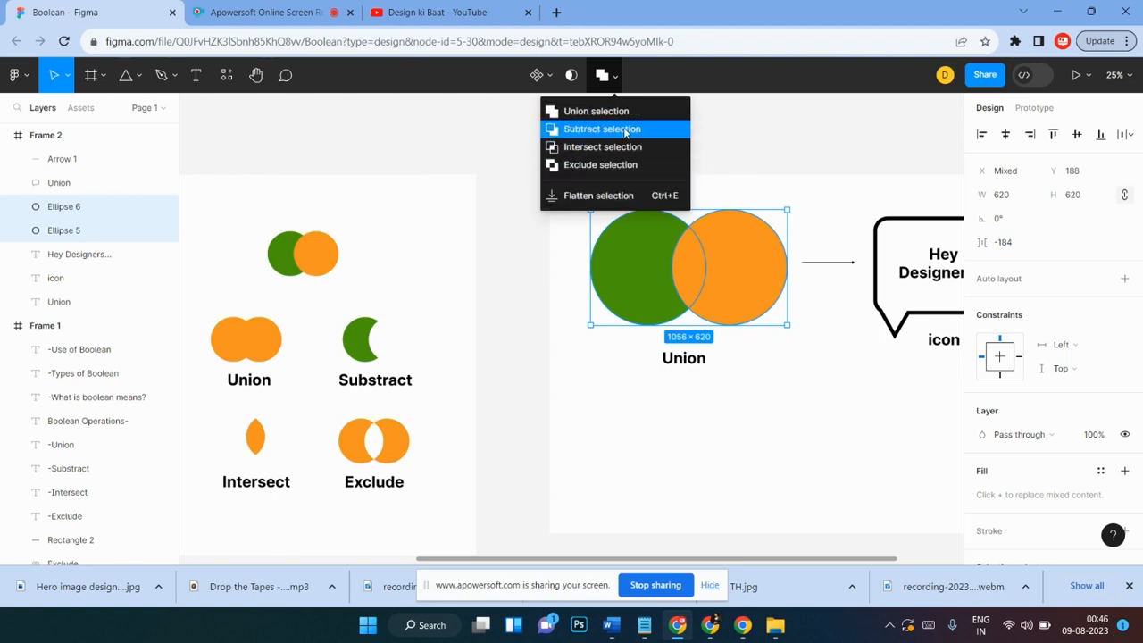
pyautogui.click(747, 161)
pyautogui.hscroll(3, 750, 168)
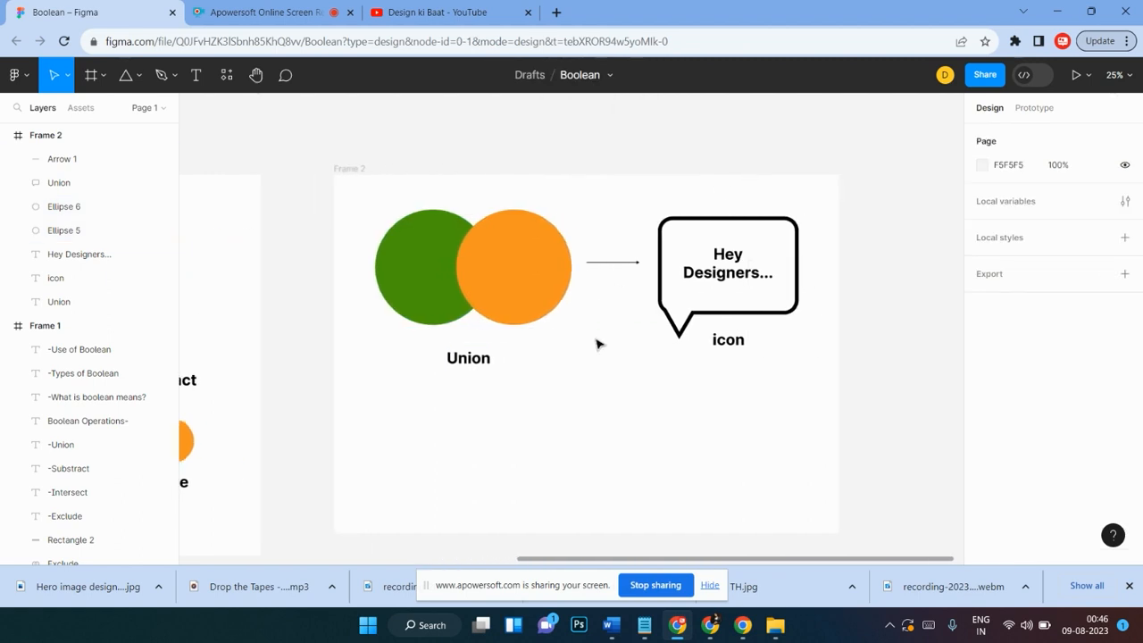
pyautogui.scroll(-1, 597, 336)
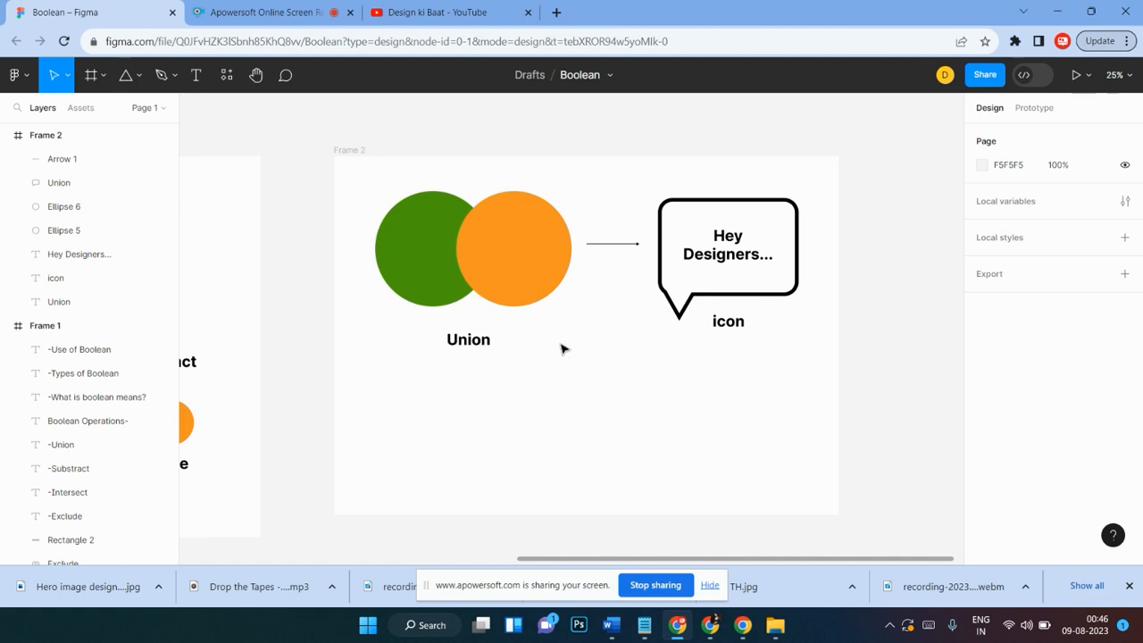
pyautogui.scroll(-1, 665, 292)
pyautogui.hscroll(-3, 665, 292)
pyautogui.hscroll(-8, 666, 292)
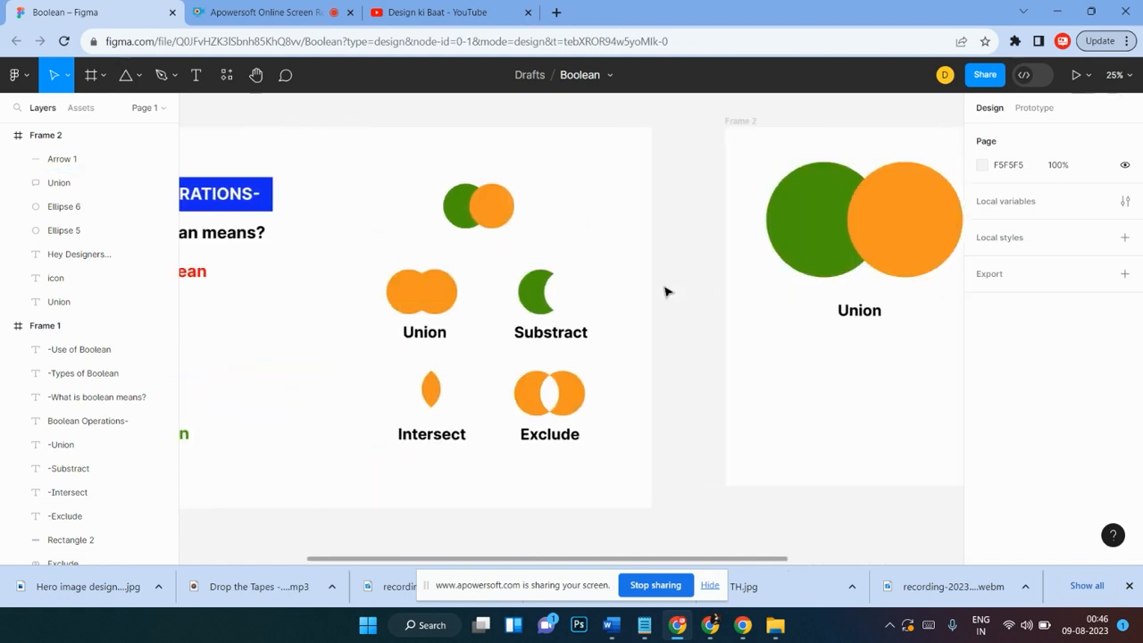
pyautogui.hscroll(7, 665, 292)
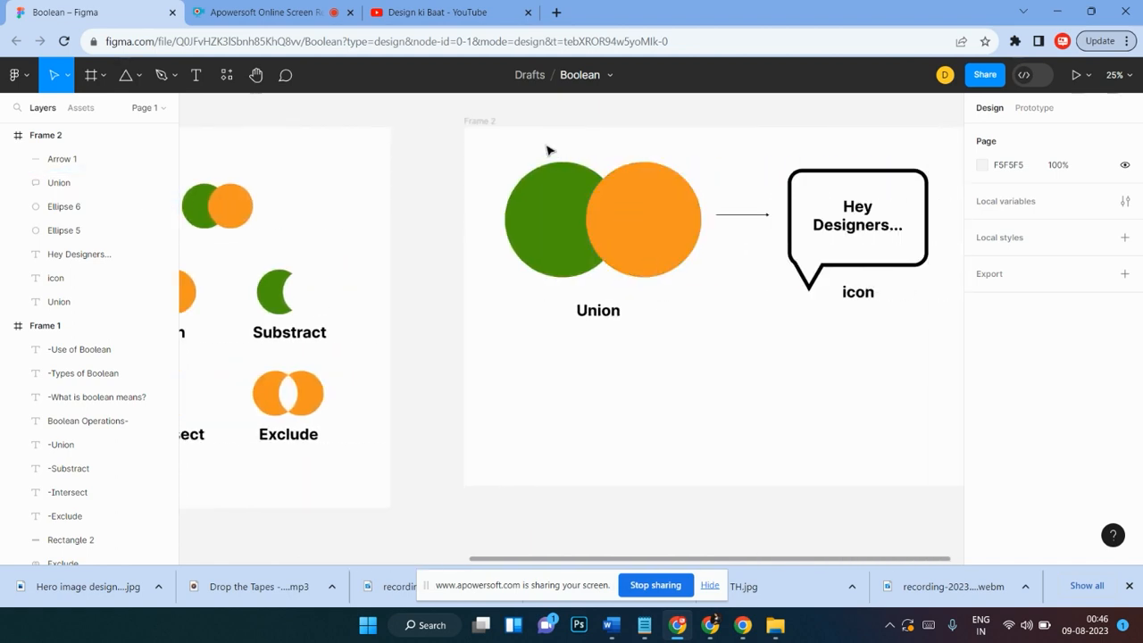
pyautogui.moveTo(500, 169); pyautogui.dragTo(687, 260)
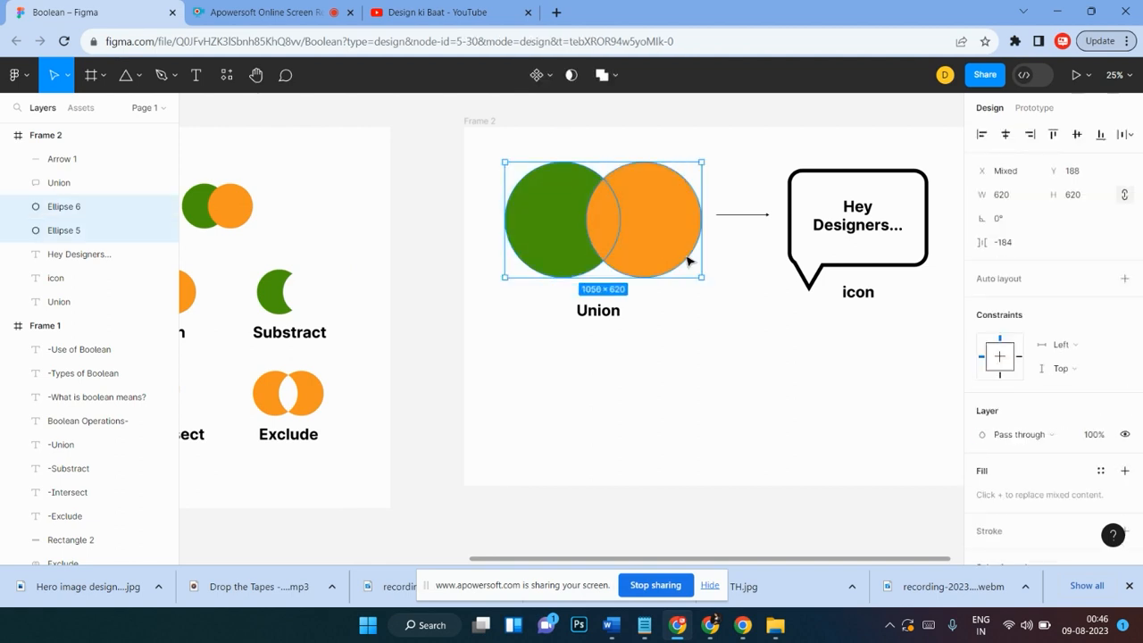
pyautogui.click(500, 180)
pyautogui.moveTo(500, 179); pyautogui.dragTo(668, 271)
pyautogui.click(439, 286)
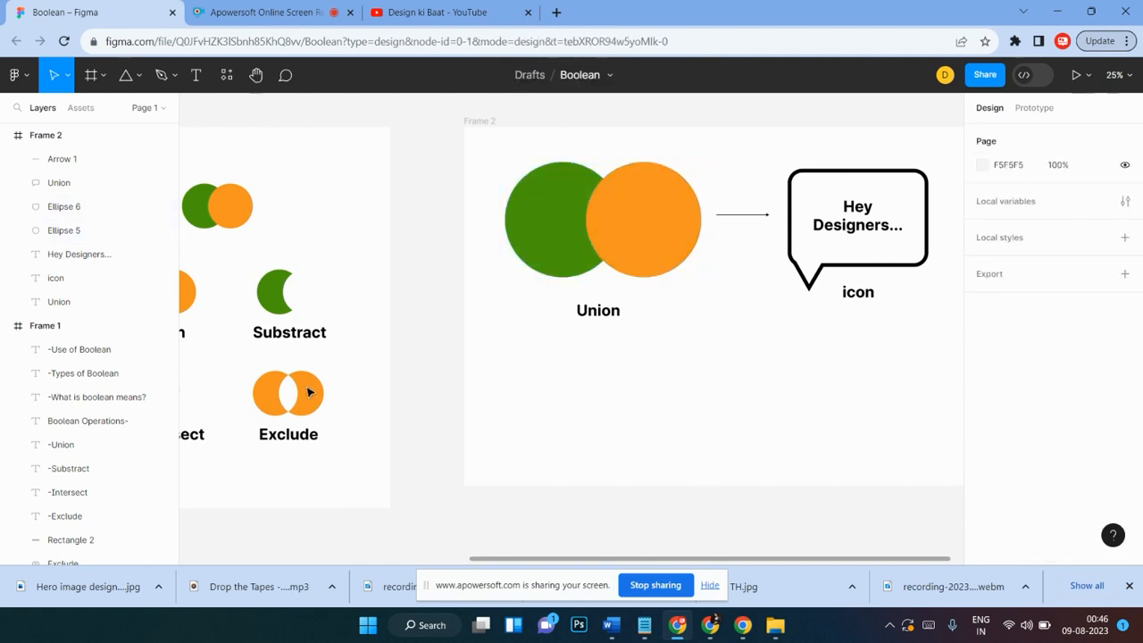
# Step: Select Frame 2 and widen it to 3120
pyautogui.click(100, 76)
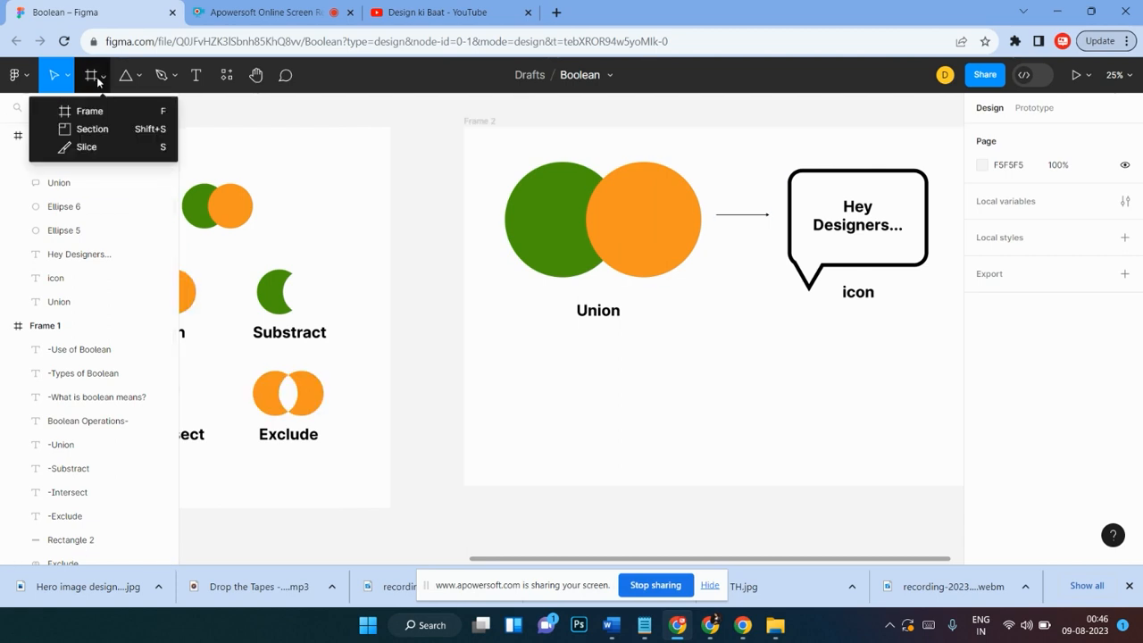
pyautogui.click(473, 120)
pyautogui.scroll(-3, 714, 339)
pyautogui.moveTo(742, 325); pyautogui.dragTo(752, 540)
pyautogui.hscroll(3, 778, 426)
pyautogui.scroll(4, 720, 393)
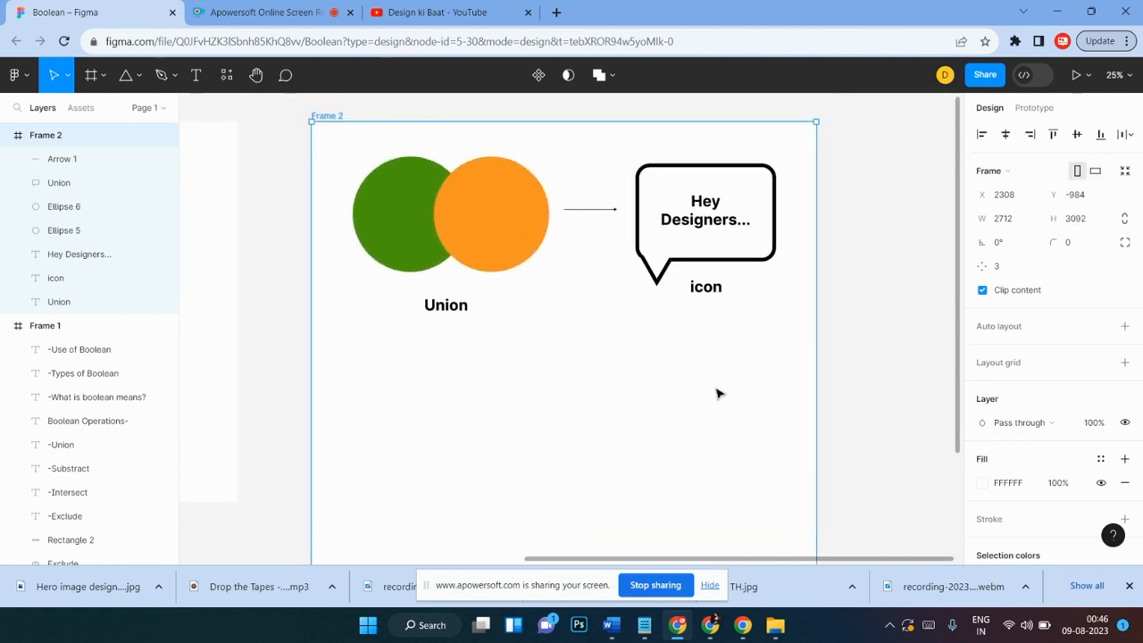
pyautogui.scroll(-1, 719, 393)
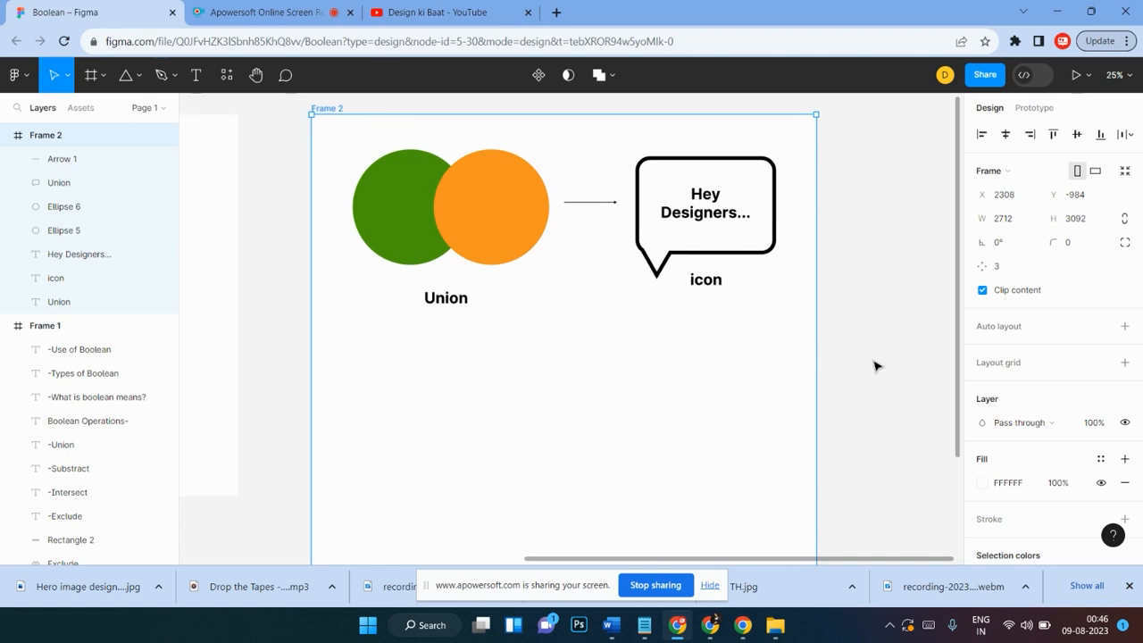
pyautogui.moveTo(814, 347); pyautogui.dragTo(892, 366)
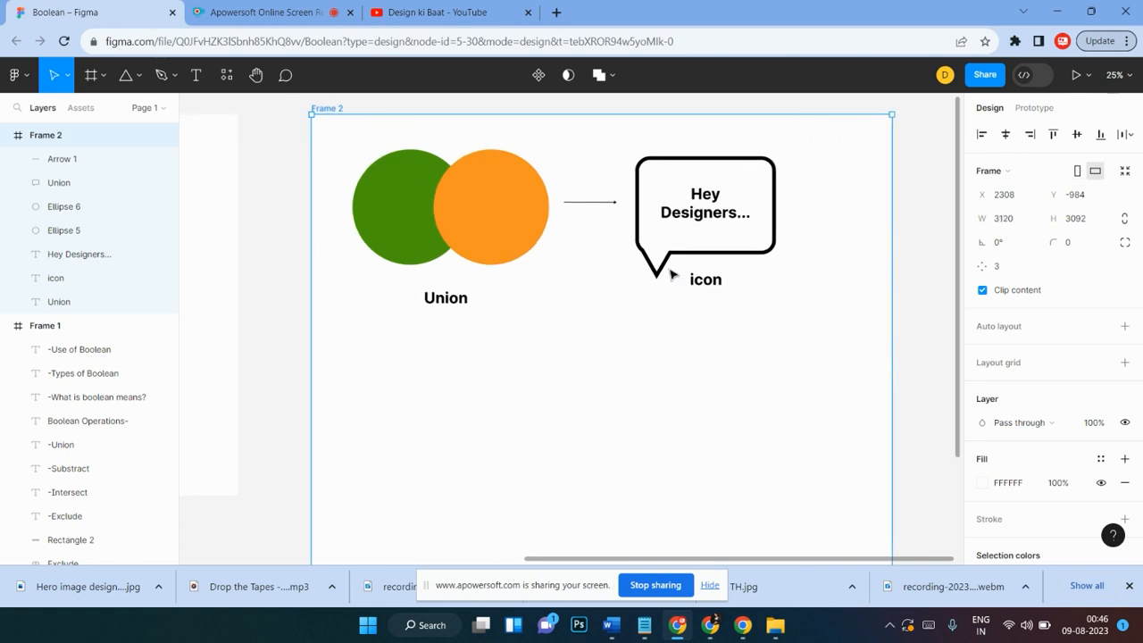
# Step: Move the icon label slightly lower beneath the speech bubble
pyautogui.scroll(-2, 647, 318)
pyautogui.click(637, 352)
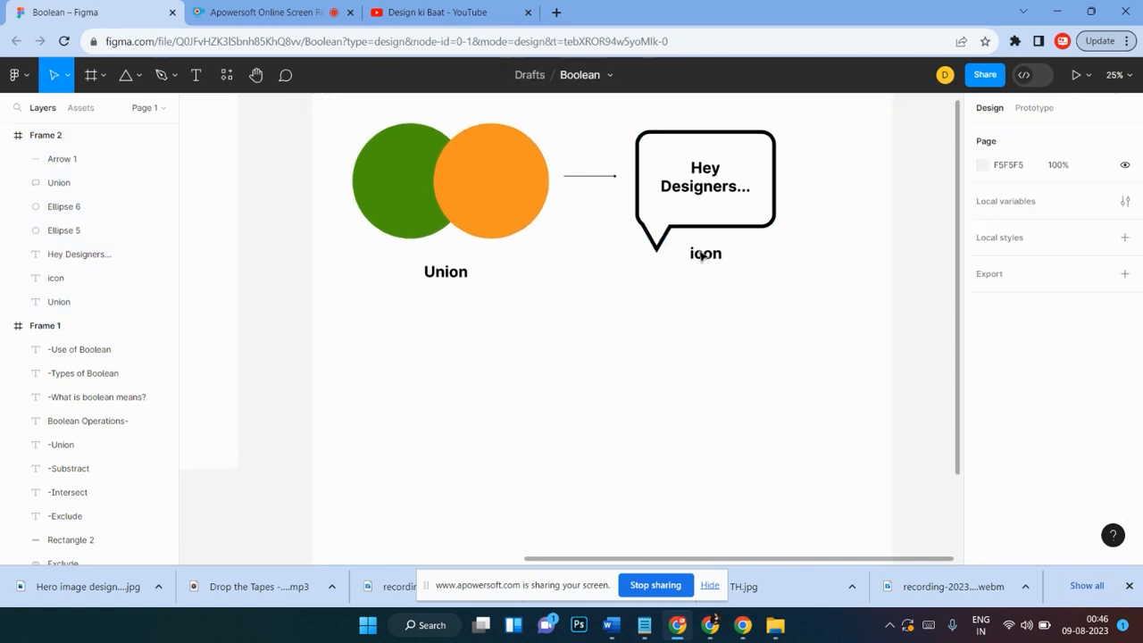
pyautogui.moveTo(710, 258); pyautogui.dragTo(713, 278)
pyautogui.click(773, 342)
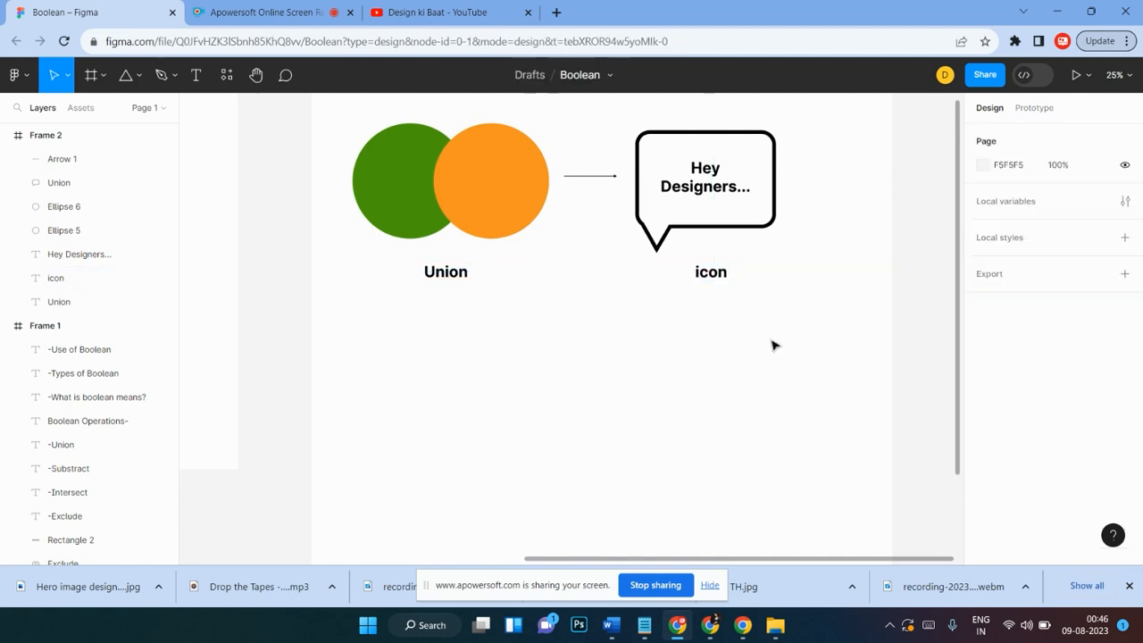
# Step: Select both circles and duplicate them below the original pair in Frame 2
pyautogui.scroll(2, 783, 339)
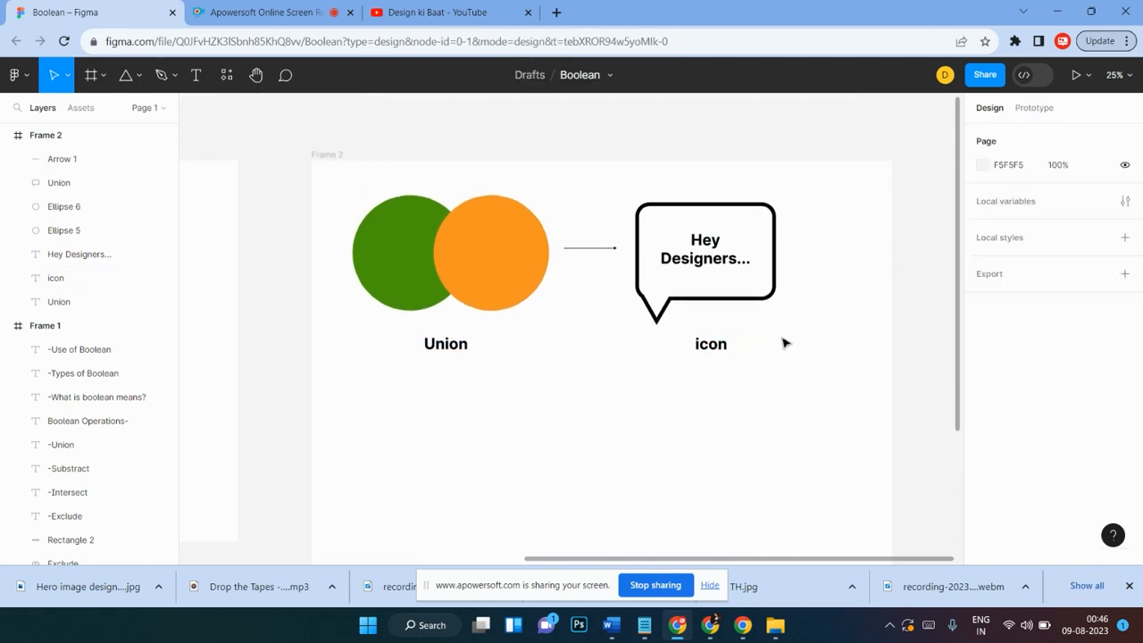
pyautogui.click(432, 254)
pyautogui.keyDown('shift'); pyautogui.click(508, 250); pyautogui.keyUp('shift')
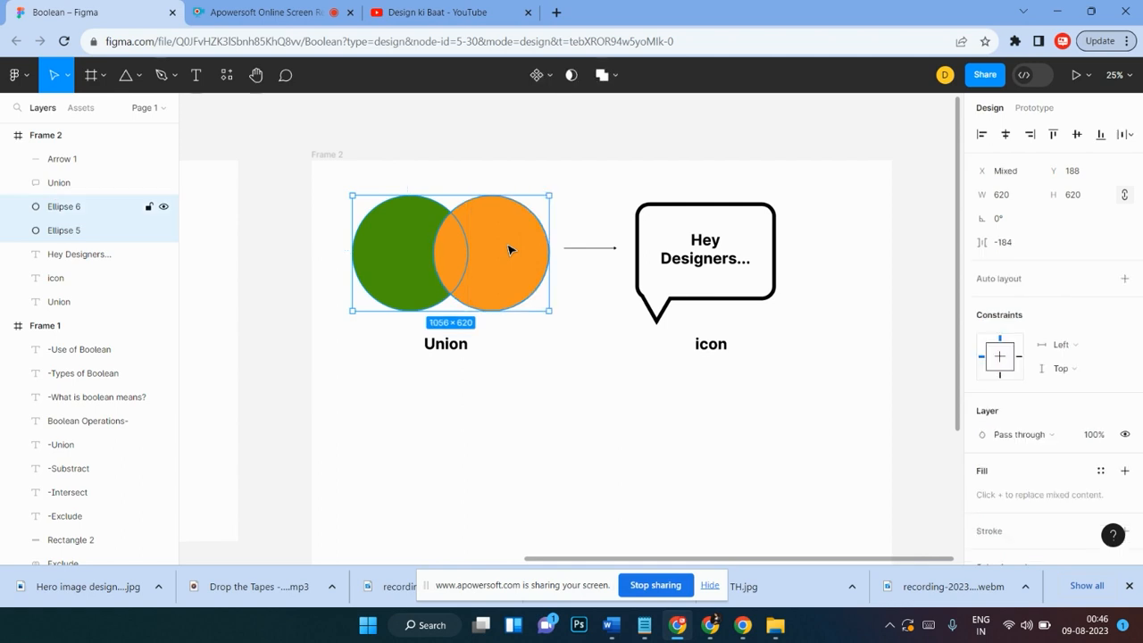
pyautogui.hscroll(-5, 505, 296)
pyautogui.hscroll(10, 706, 304)
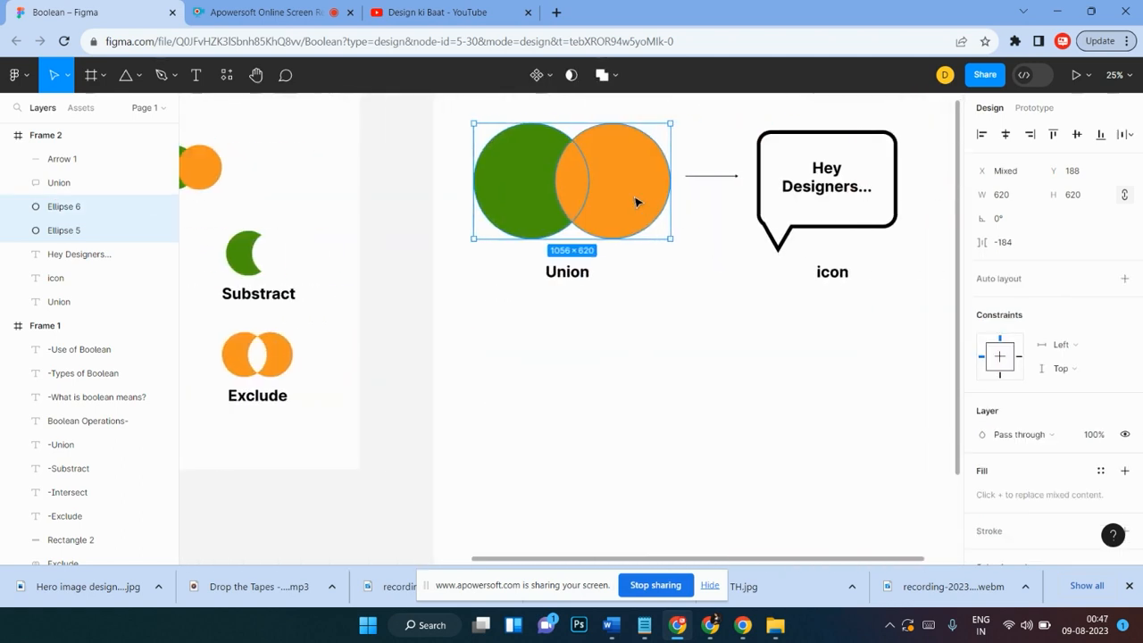
pyautogui.moveTo(638, 202); pyautogui.dragTo(648, 433)
# Step: Copy the Substract label from Frame 1 and place it beneath the duplicated circles in Frame 2
pyautogui.hscroll(-2, 670, 378)
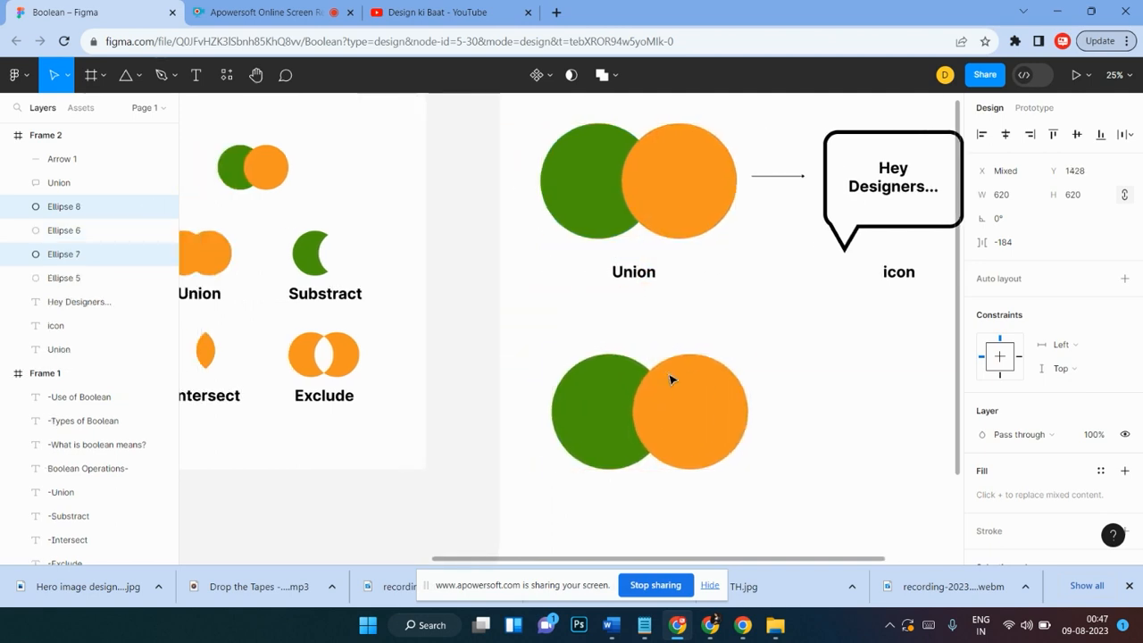
pyautogui.click(333, 301)
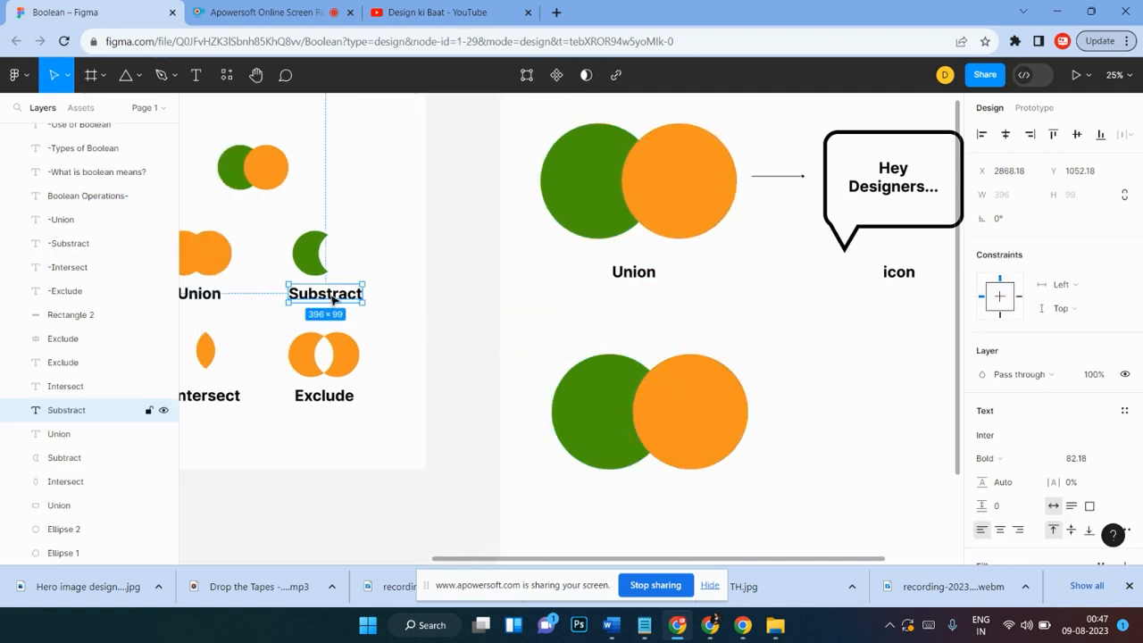
pyautogui.moveTo(333, 300); pyautogui.dragTo(652, 514)
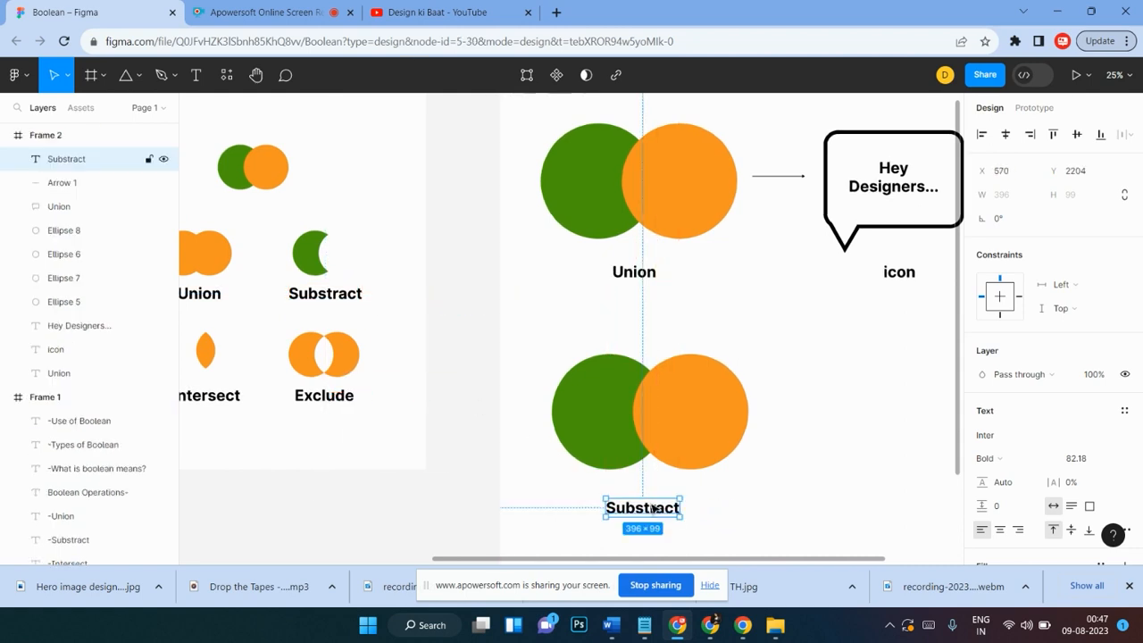
# Step: Select both circles of the lower pair and apply Subtract selection to cut the orange circle from the green one
pyautogui.hscroll(3, 716, 460)
pyautogui.scroll(-1, 716, 459)
pyautogui.hscroll(3, 716, 460)
pyautogui.scroll(-1, 705, 455)
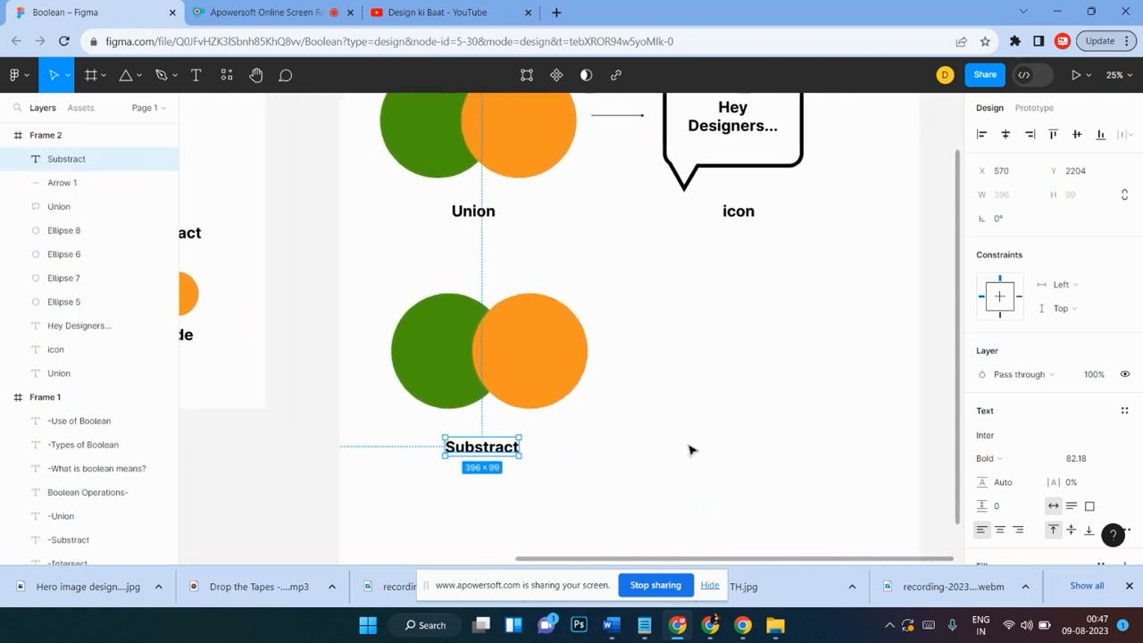
pyautogui.click(625, 403)
pyautogui.click(530, 334)
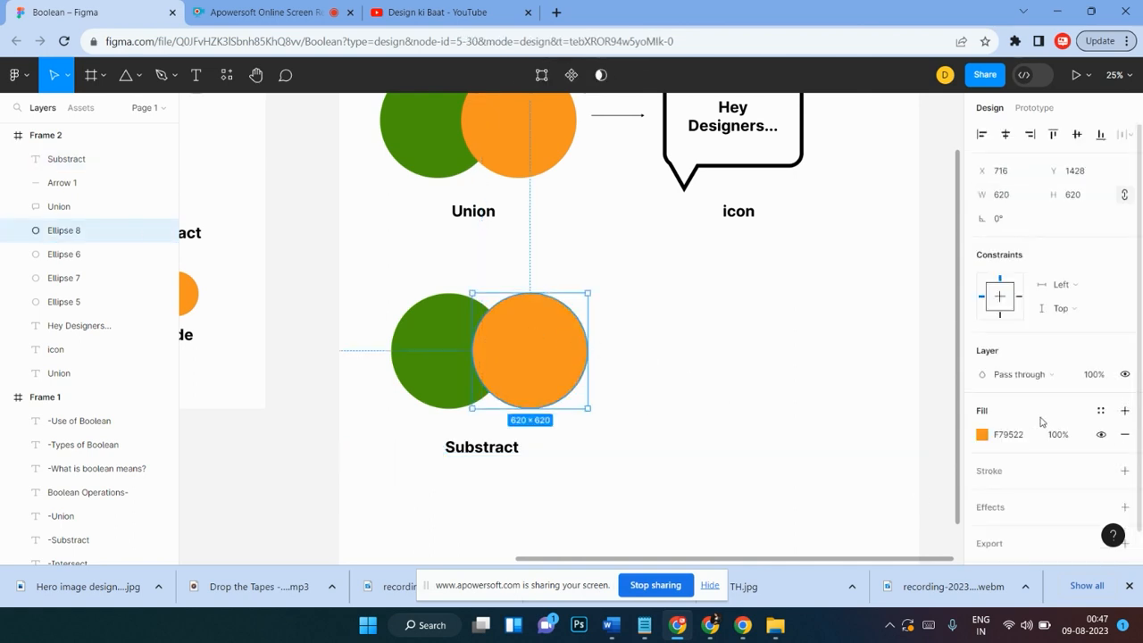
pyautogui.click(650, 326)
pyautogui.moveTo(612, 289); pyautogui.dragTo(412, 398)
pyautogui.click(611, 77)
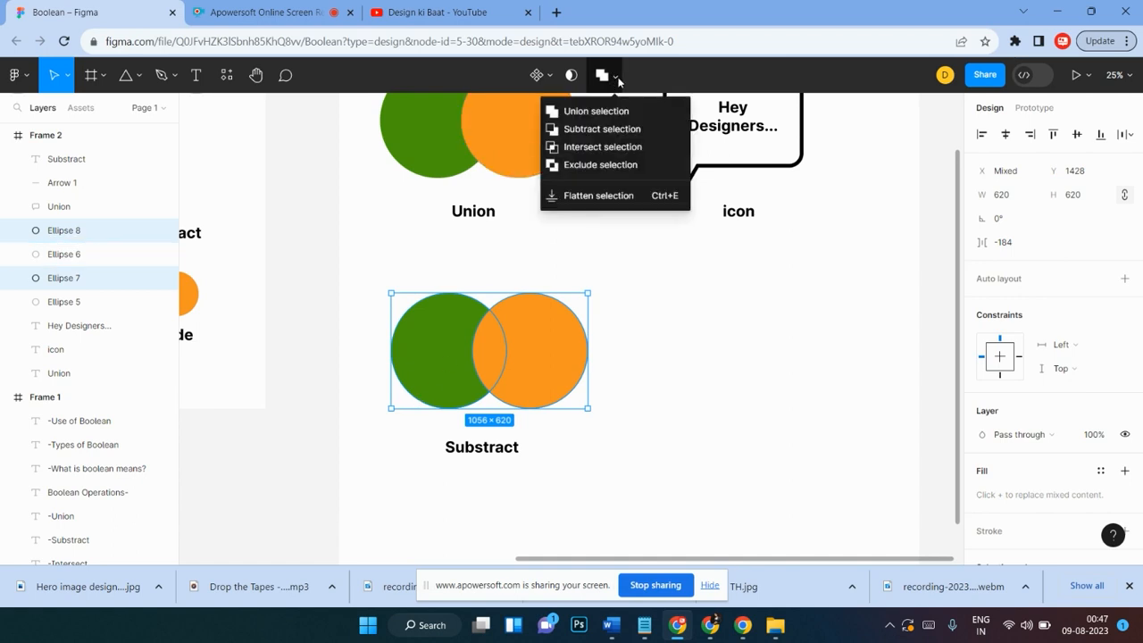
pyautogui.click(587, 132)
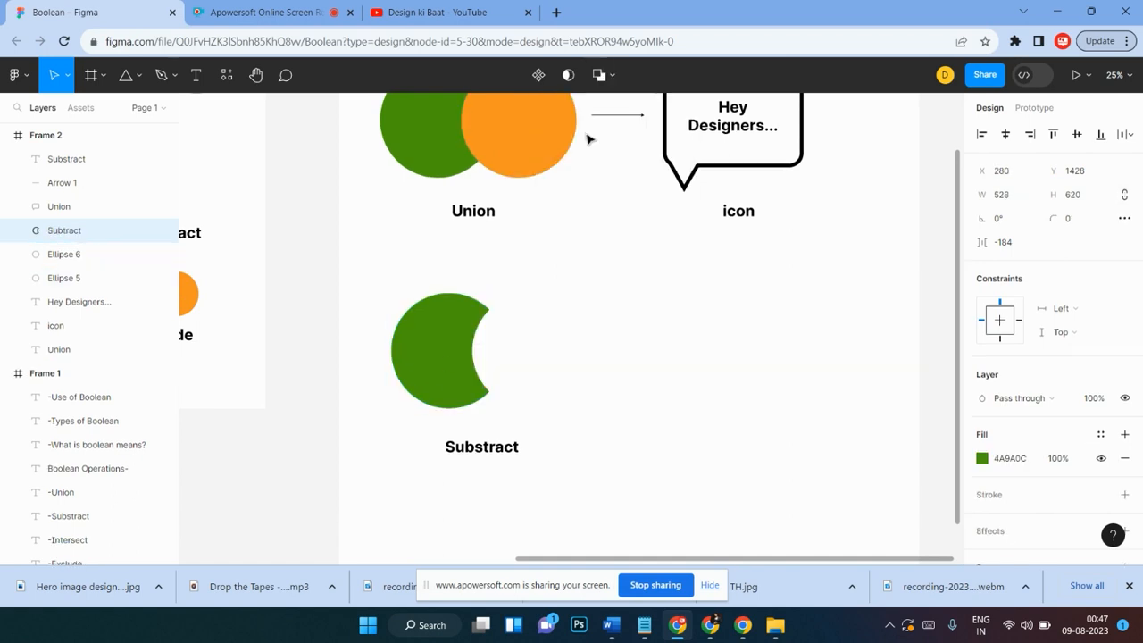
# Step: Select both circles of the upper pair and combine them with Union selection
pyautogui.scroll(5, 492, 352)
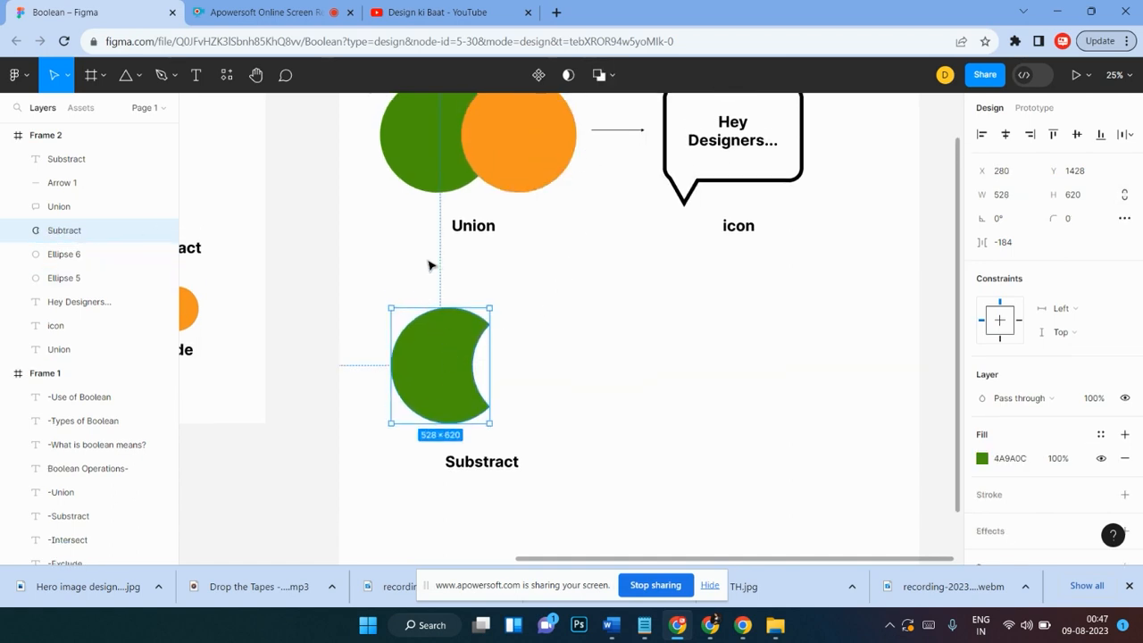
pyautogui.scroll(3, 492, 352)
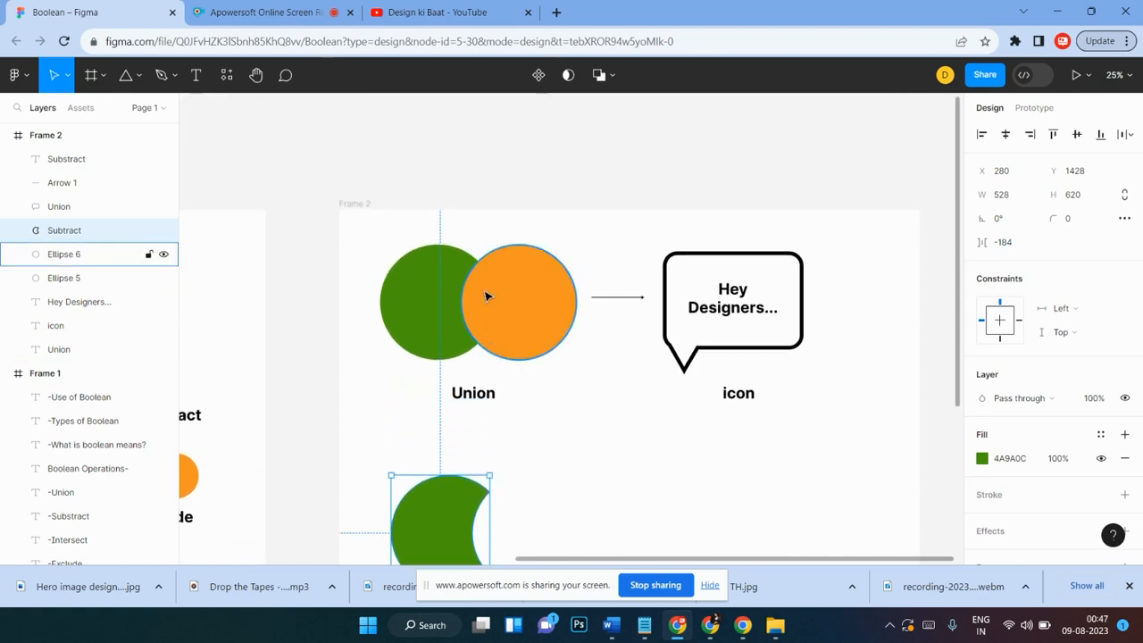
pyautogui.scroll(-7, 492, 378)
pyautogui.scroll(7, 534, 263)
pyautogui.click(537, 271)
pyautogui.click(397, 234)
pyautogui.moveTo(378, 229); pyautogui.dragTo(546, 305)
pyautogui.click(616, 76)
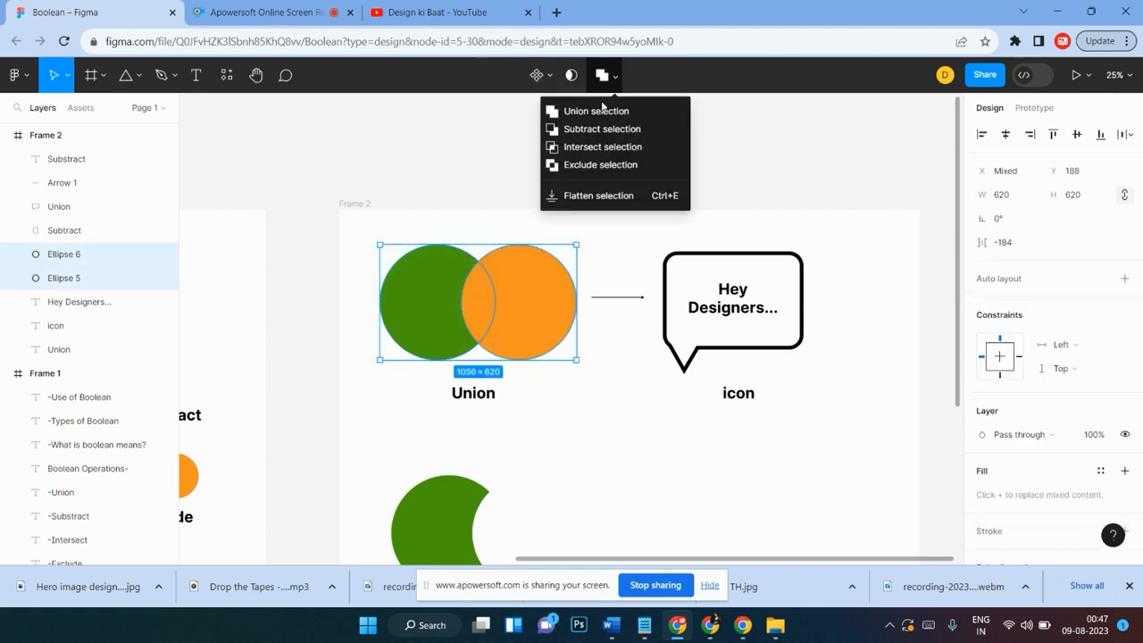
pyautogui.click(594, 111)
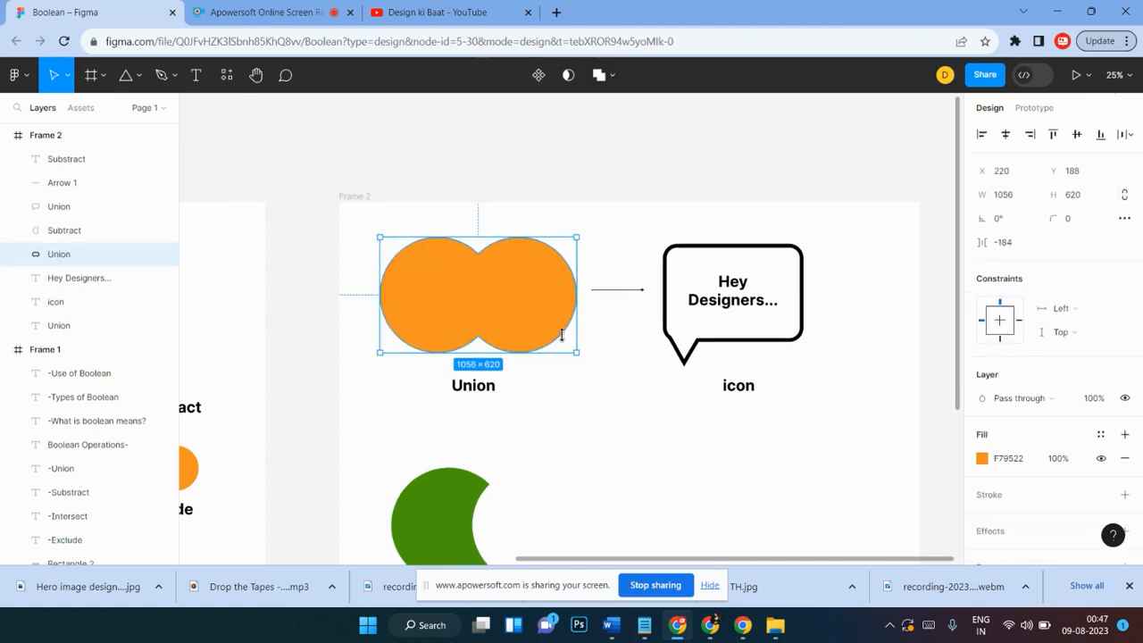
# Step: Inspect the union shape and its component circles by selecting it and stepping inside it
pyautogui.scroll(-2, 549, 346)
pyautogui.click(594, 394)
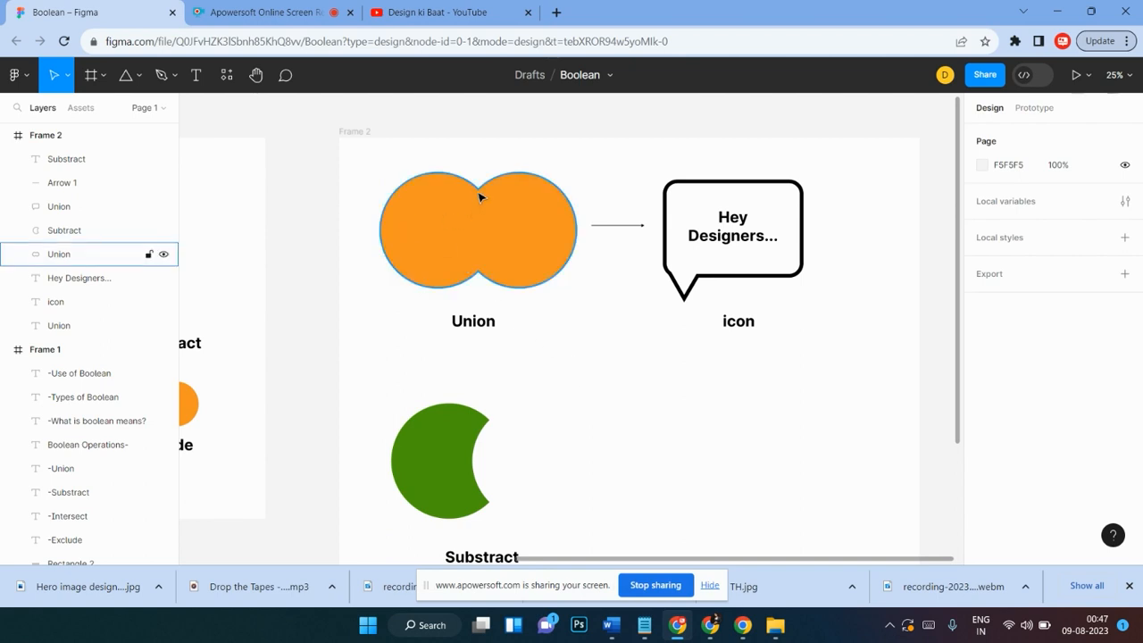
pyautogui.scroll(-1, 408, 441)
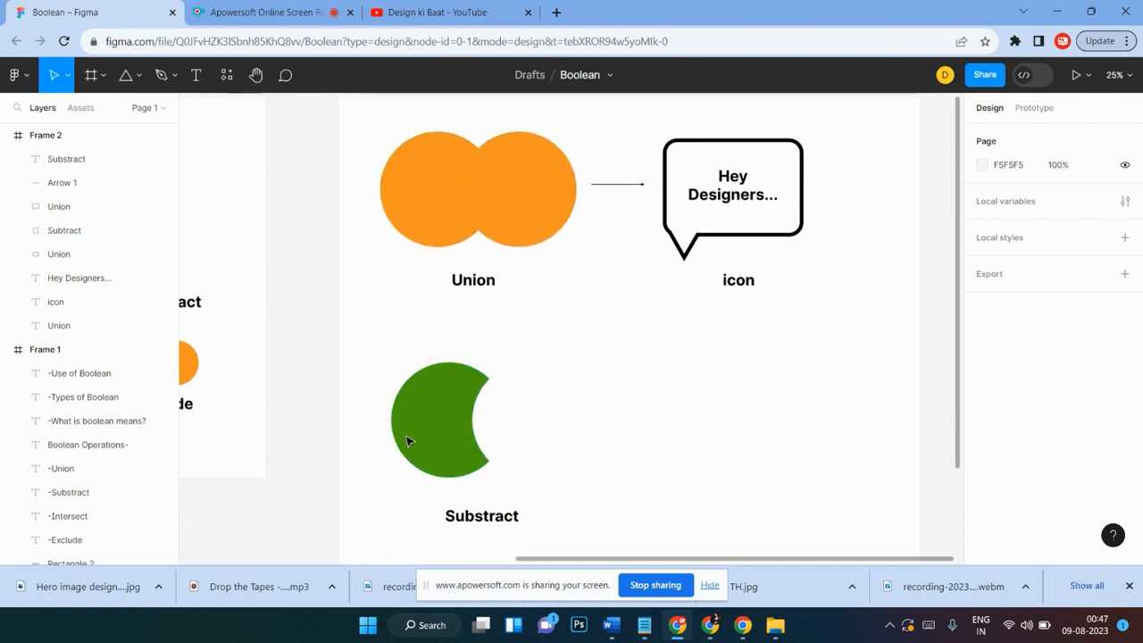
pyautogui.scroll(2, 428, 401)
pyautogui.click(482, 193)
pyautogui.click(524, 225)
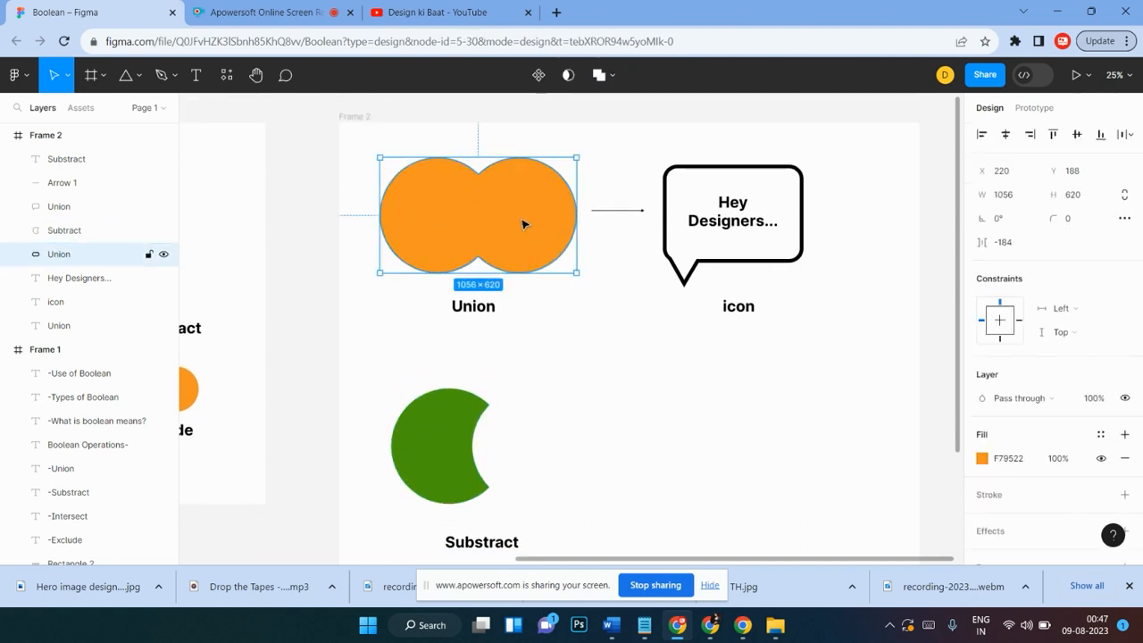
pyautogui.doubleClick(524, 224)
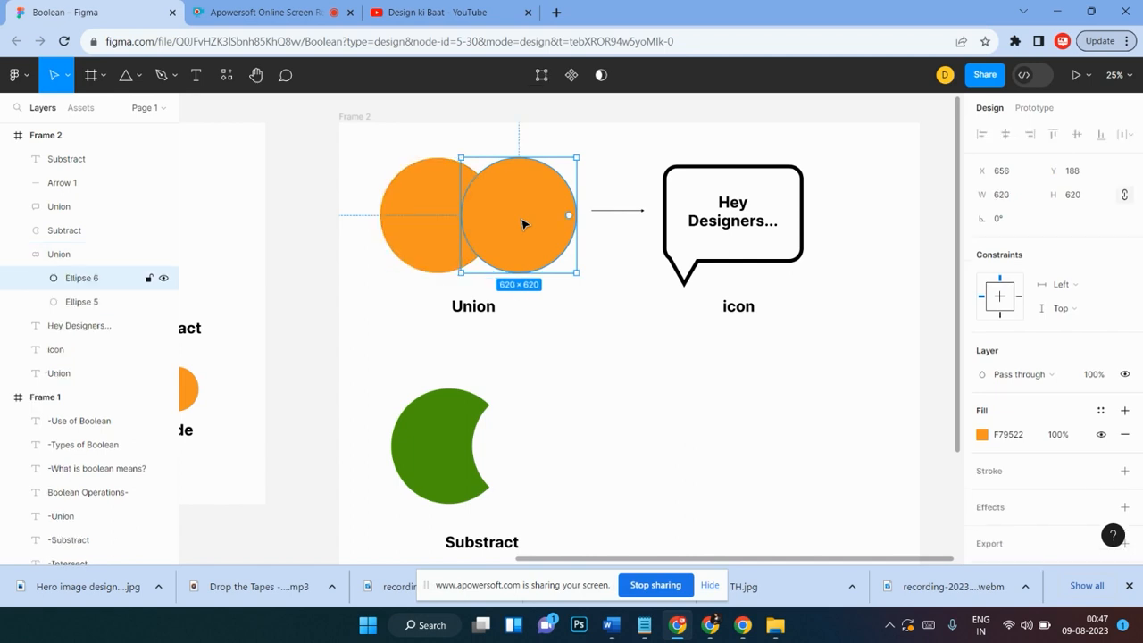
pyautogui.scroll(1, 524, 224)
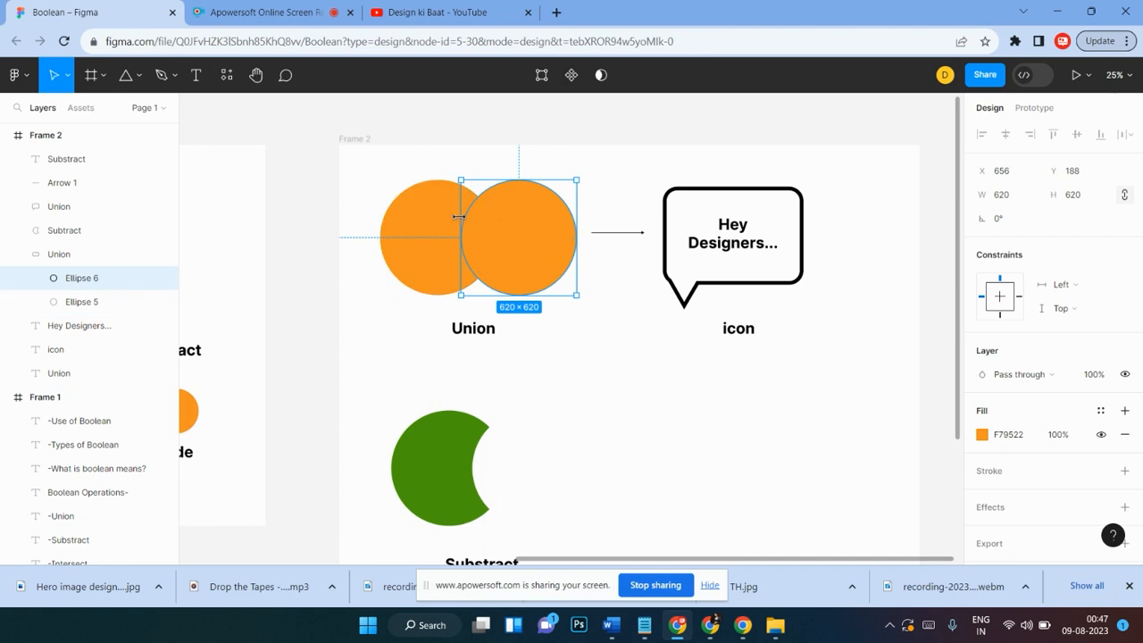
pyautogui.click(365, 190)
pyautogui.moveTo(365, 190); pyautogui.dragTo(534, 276)
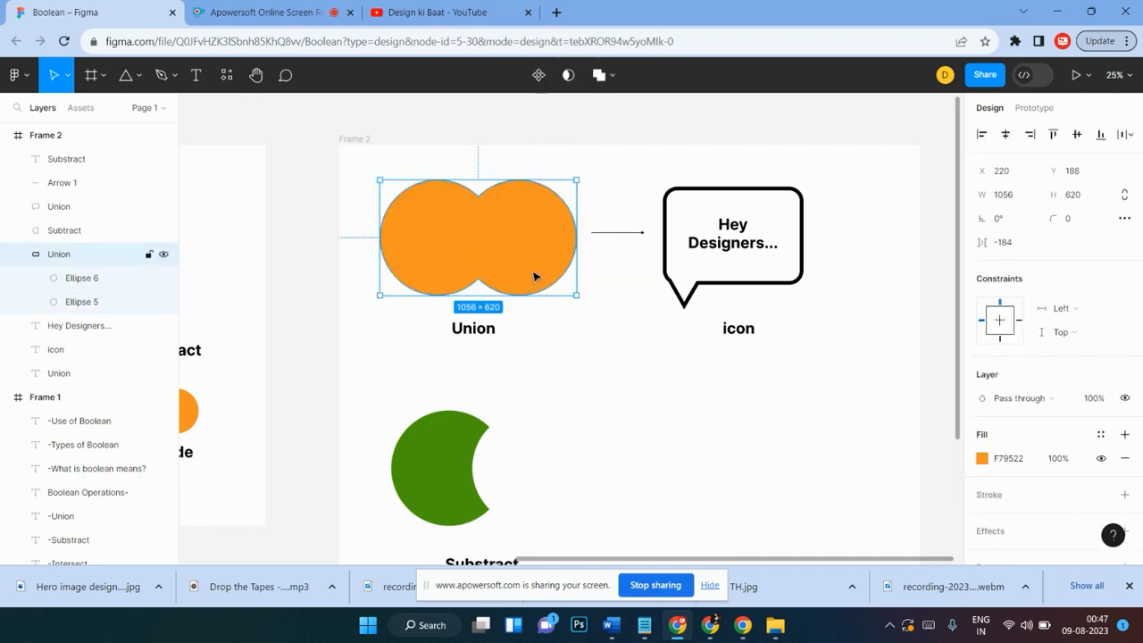
pyautogui.scroll(-2, 533, 277)
pyautogui.scroll(2, 536, 276)
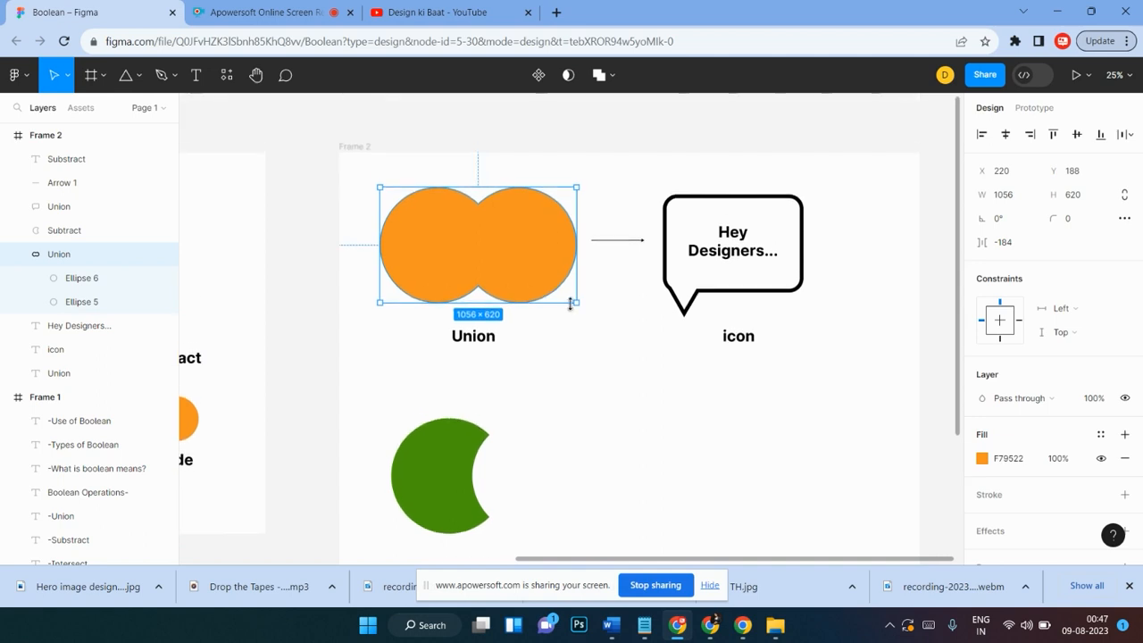
pyautogui.scroll(-2, 573, 308)
pyautogui.scroll(2, 581, 246)
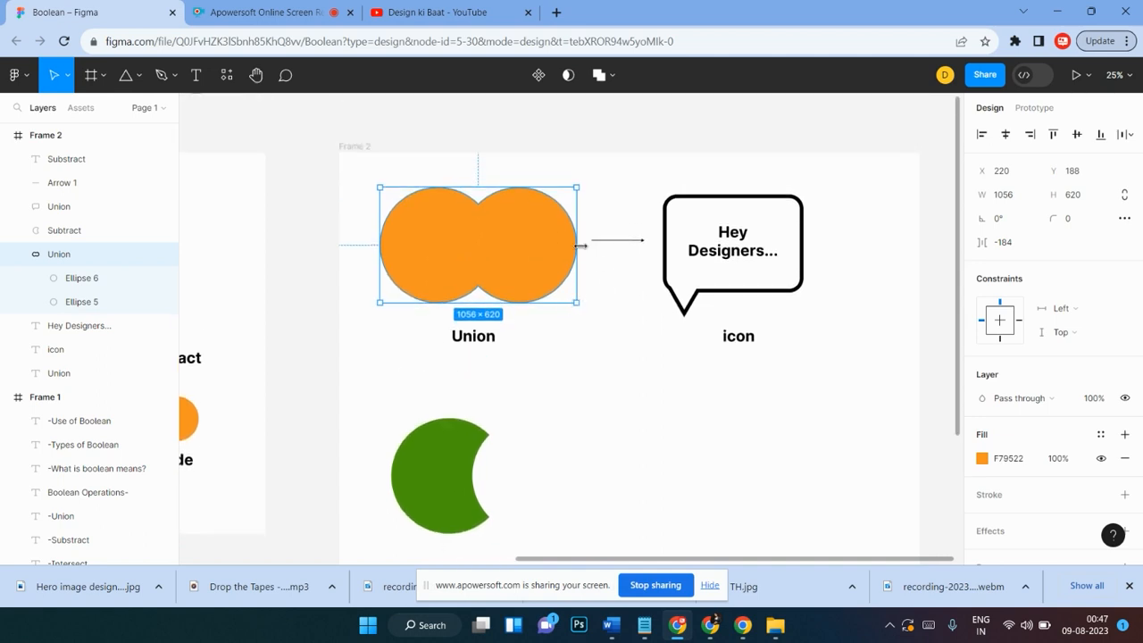
# Step: Nudge the right circle inside the union slightly and set its fill to 684112
pyautogui.doubleClick(511, 245)
pyautogui.moveTo(511, 244)
pyautogui.mouseDown()
pyautogui.moveTo(494, 209)
pyautogui.moveTo(473, 220)
pyautogui.moveTo(467, 199)
pyautogui.moveTo(468, 256)
pyautogui.moveTo(366, 298)
pyautogui.moveTo(365, 289)
pyautogui.moveTo(520, 235)
pyautogui.mouseUp()
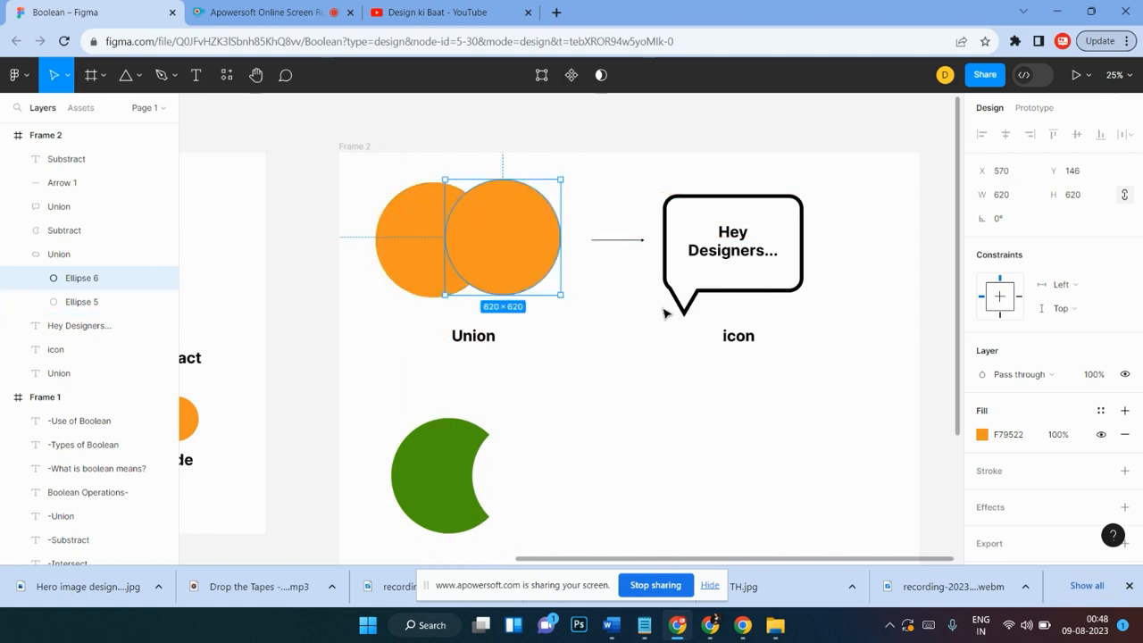
pyautogui.click(982, 435)
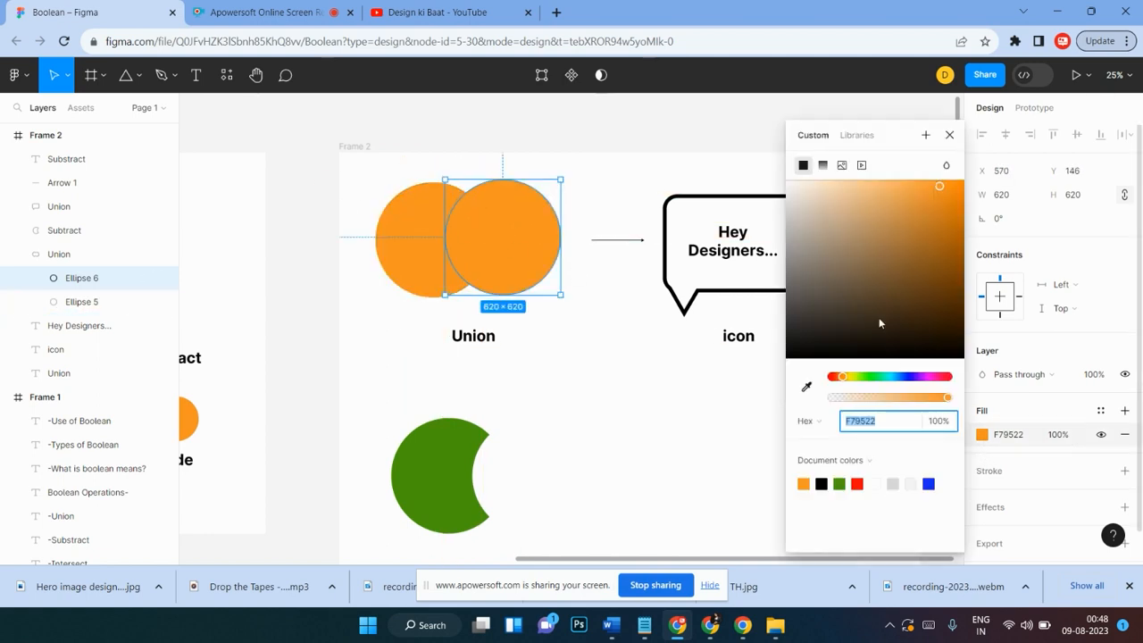
pyautogui.moveTo(924, 238); pyautogui.dragTo(932, 285)
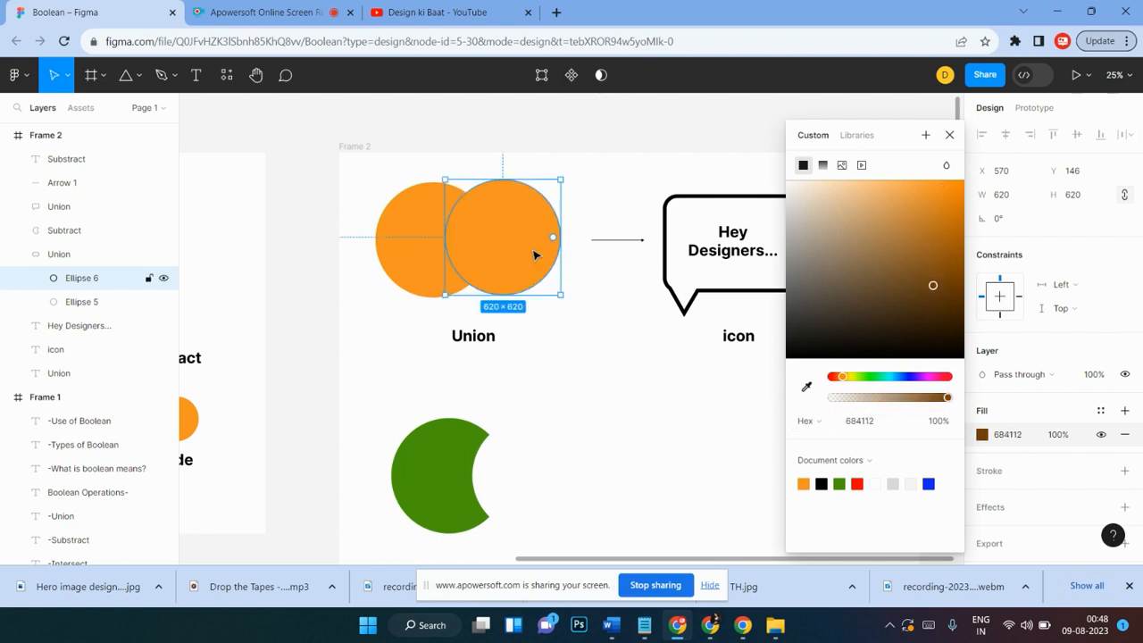
pyautogui.click(1021, 413)
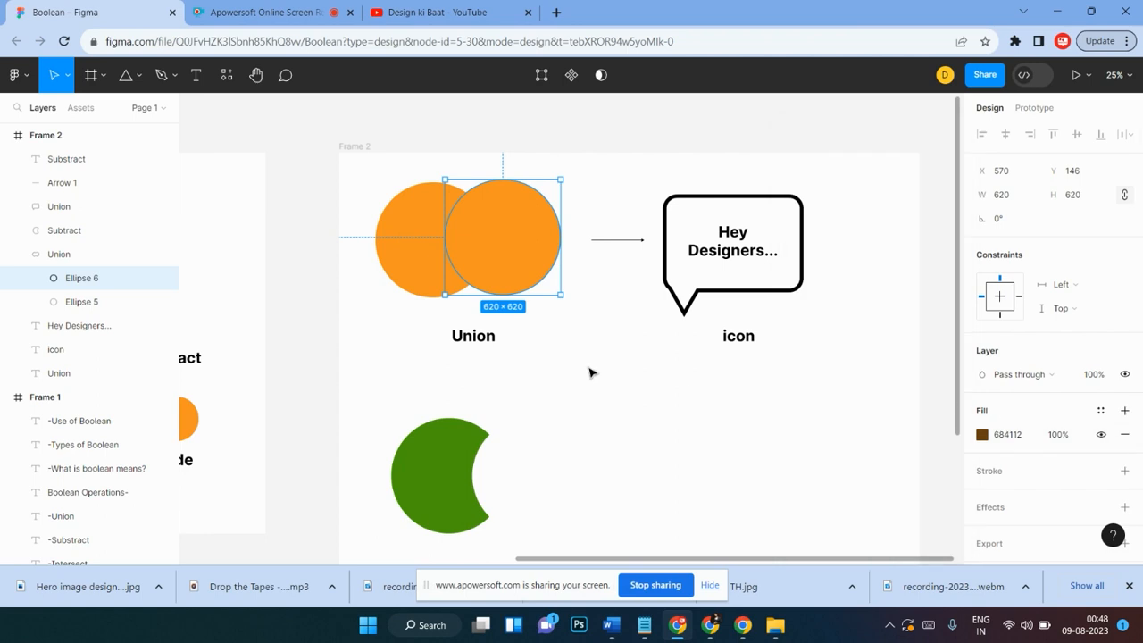
# Step: Select the union shape and change its fill to the green document colour 4A9A0C
pyautogui.click(677, 382)
pyautogui.click(514, 253)
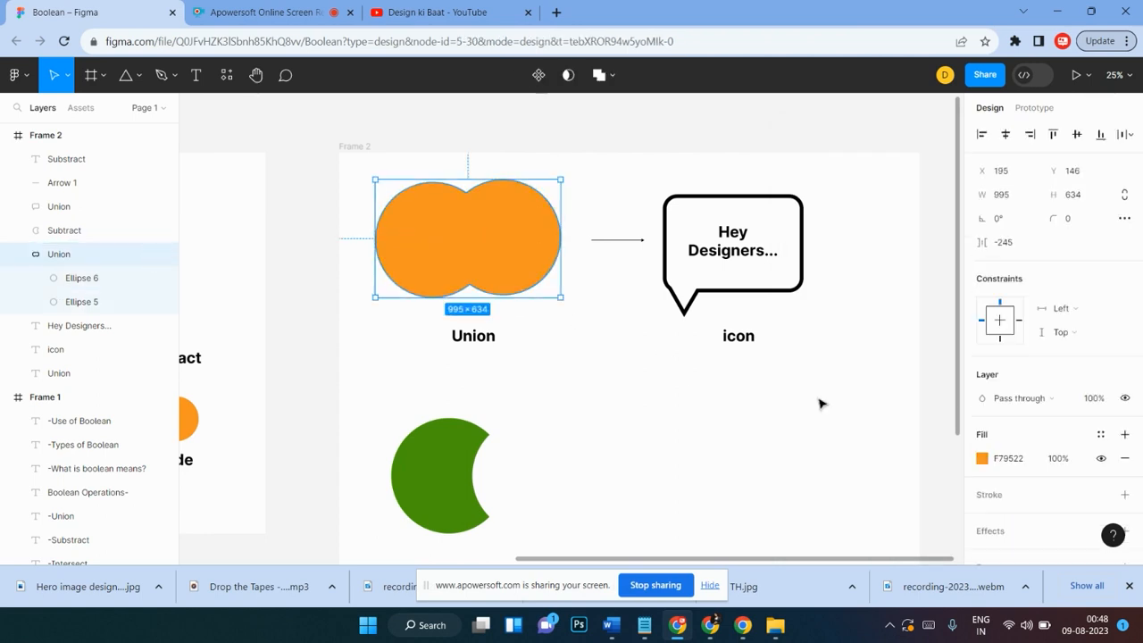
pyautogui.click(982, 458)
pyautogui.click(924, 416)
pyautogui.click(946, 268)
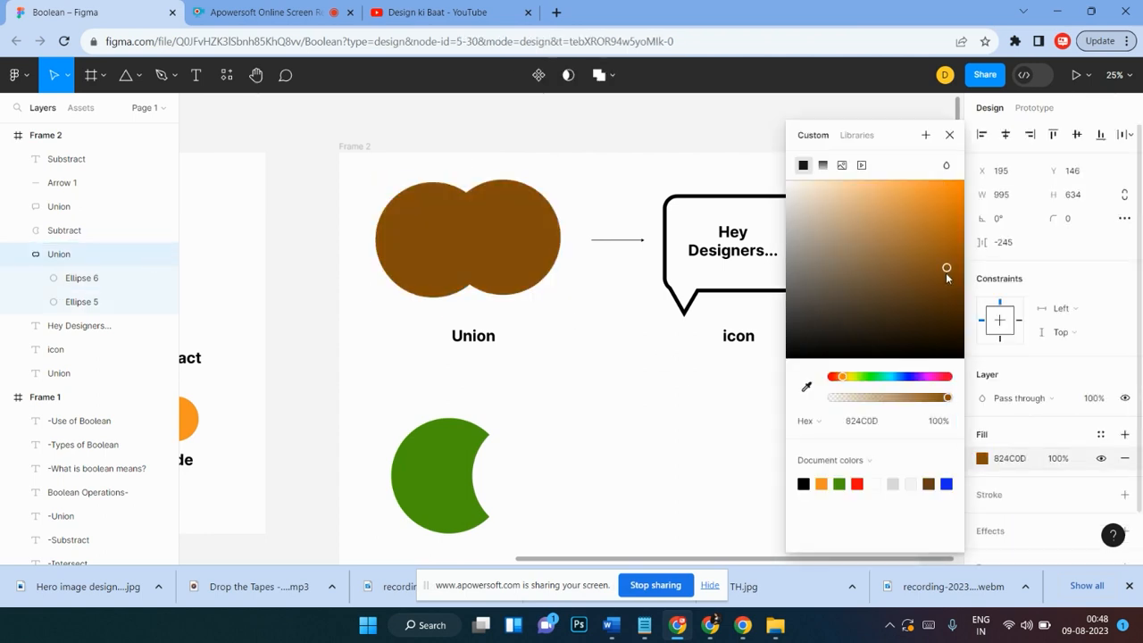
pyautogui.click(839, 483)
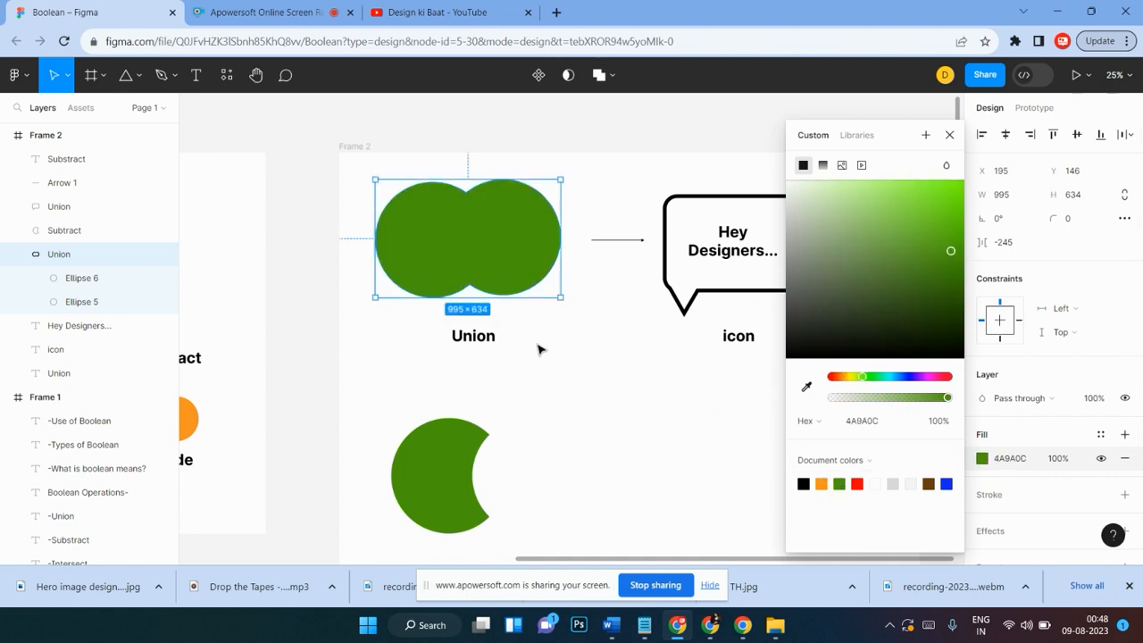
pyautogui.click(598, 361)
# Step: Examine the union's two component ellipses in the layers list, then collapse the union layer
pyautogui.scroll(1, 598, 360)
pyautogui.click(512, 326)
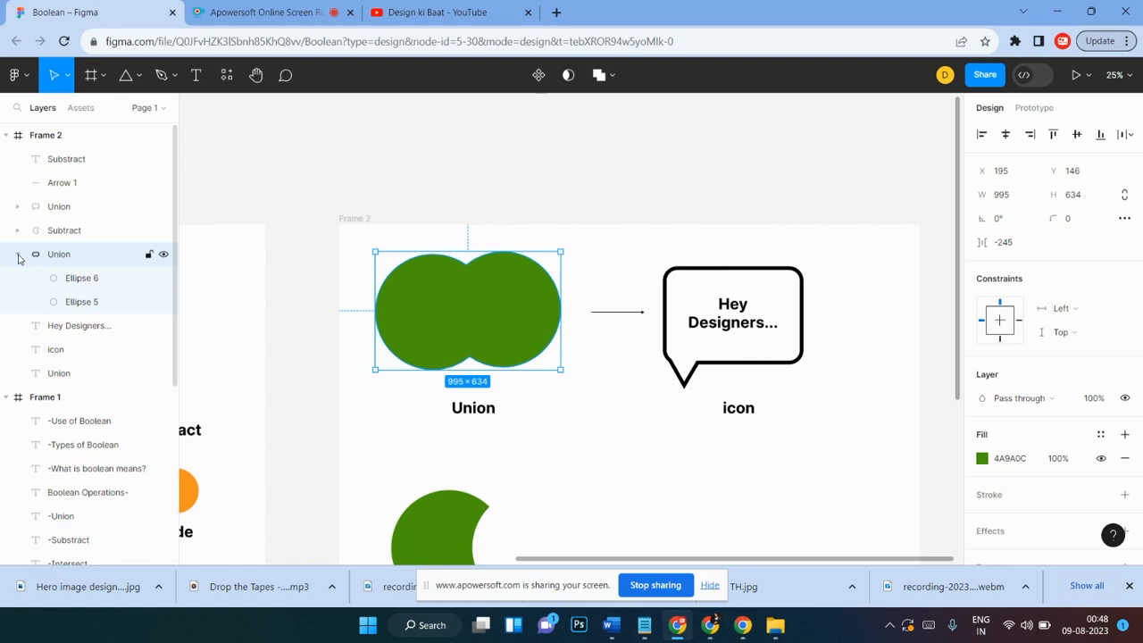
pyautogui.click(81, 302)
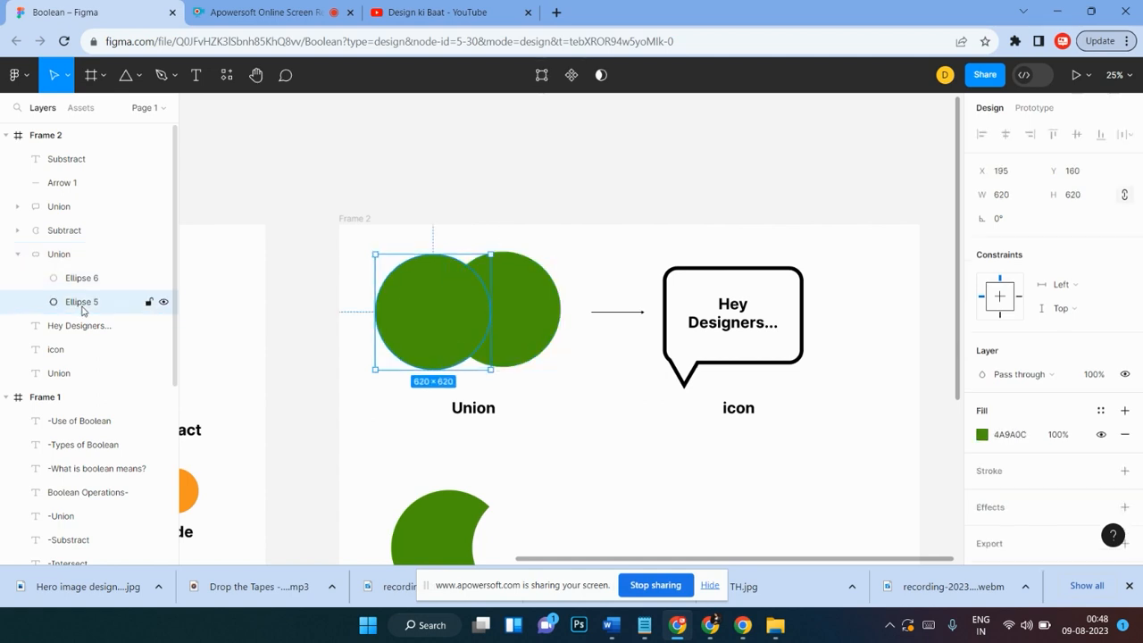
pyautogui.click(82, 278)
pyautogui.click(82, 301)
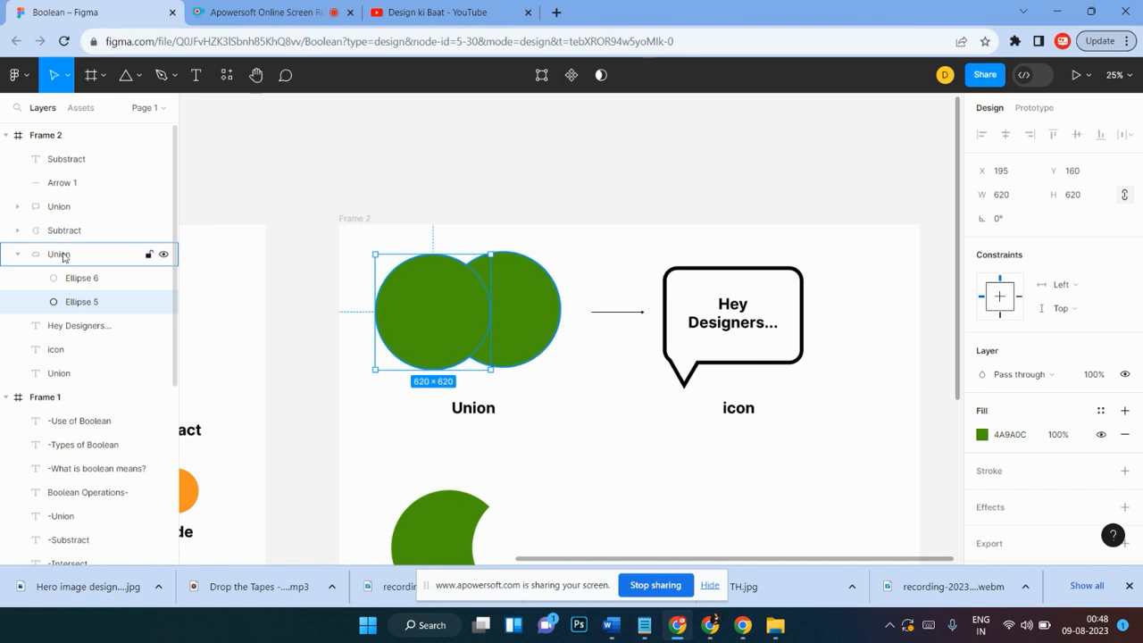
pyautogui.click(63, 258)
pyautogui.click(18, 255)
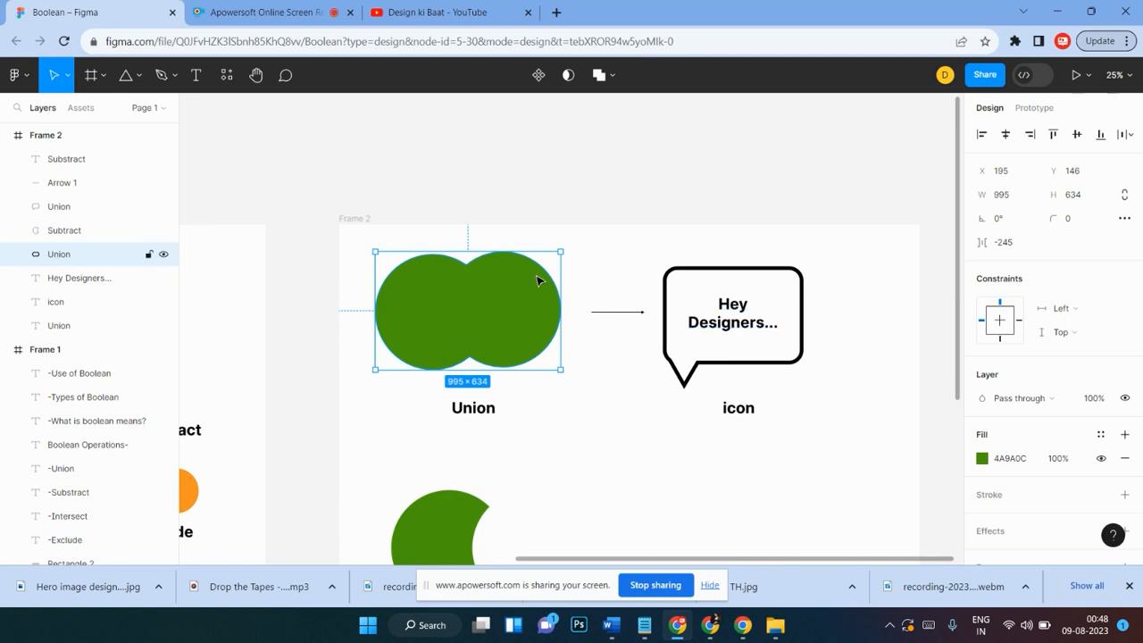
# Step: Select the arrow between the union and the speech bubble and set its stroke weight to 15
pyautogui.scroll(-3, 539, 282)
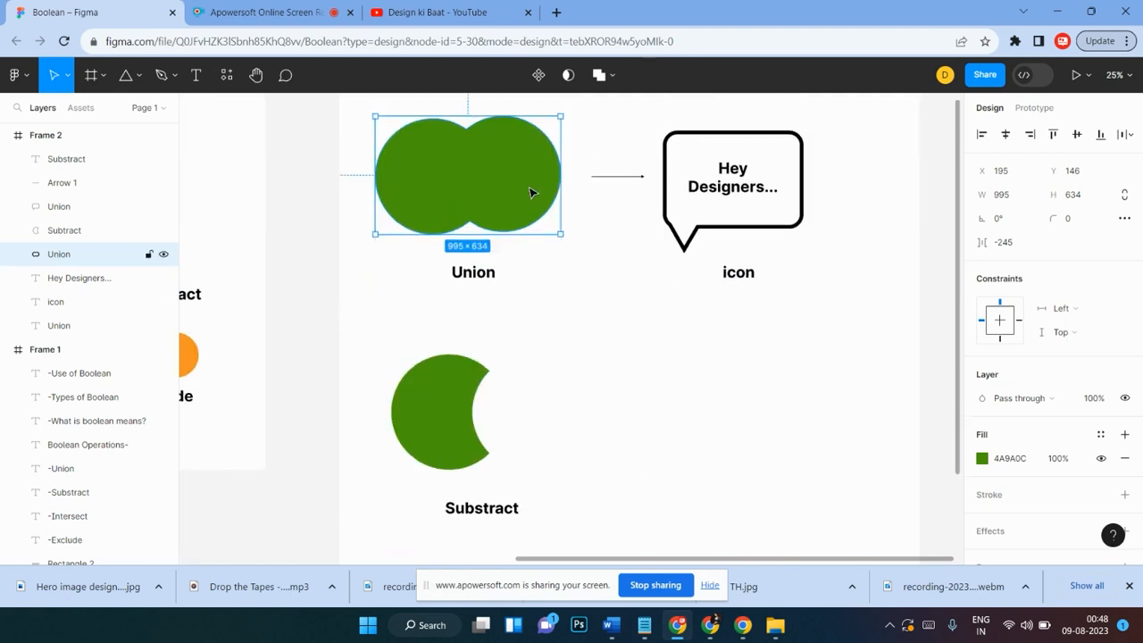
pyautogui.doubleClick(530, 192)
pyautogui.moveTo(530, 192)
pyautogui.mouseDown()
pyautogui.moveTo(487, 163)
pyautogui.moveTo(476, 170)
pyautogui.moveTo(542, 200)
pyautogui.mouseUp()
pyautogui.click(636, 177)
pyautogui.click(1078, 502)
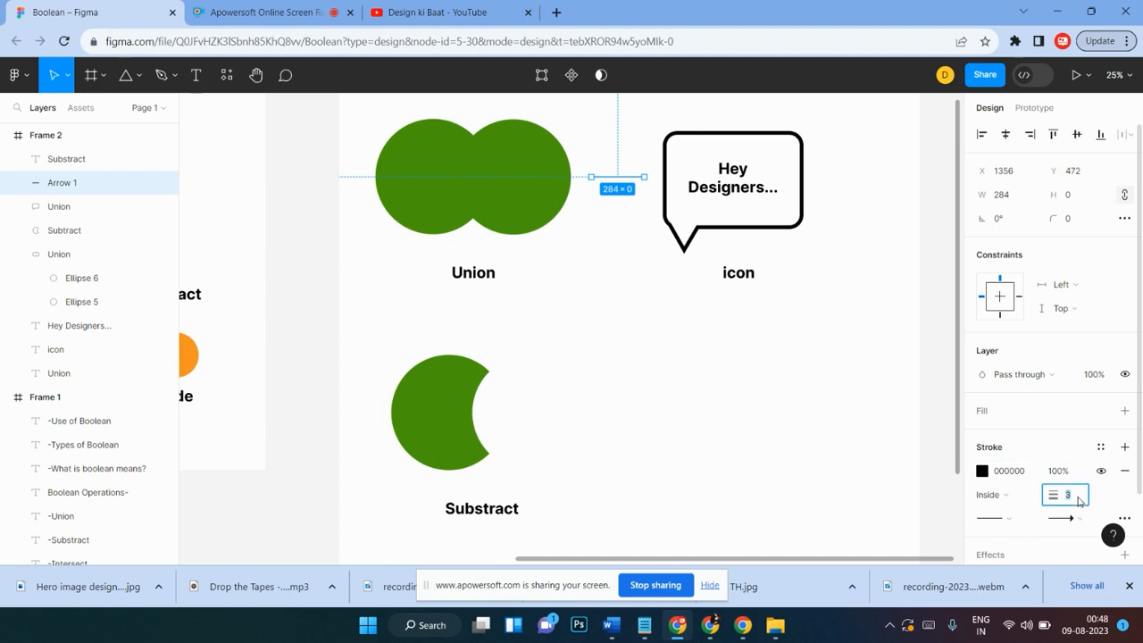
pyautogui.write('30')
pyautogui.press('Return')
pyautogui.click(1078, 502)
pyautogui.write('15')
pyautogui.press('Return')
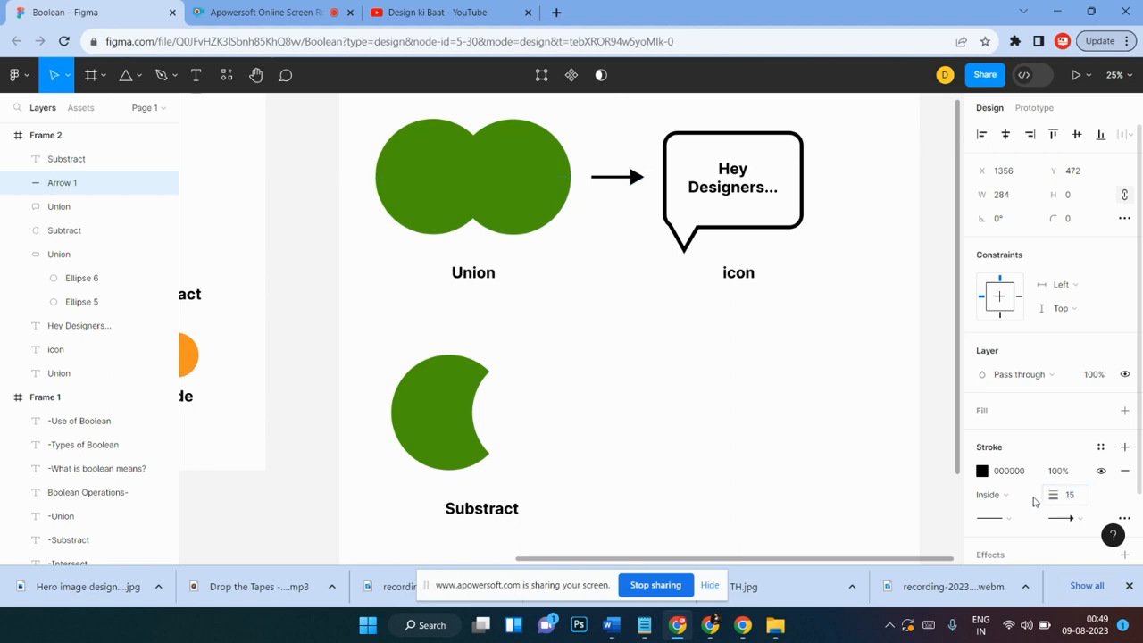
# Step: Select the speech bubble with its Hey Designers text and icon label and shift them slightly right
pyautogui.scroll(2, 946, 447)
pyautogui.scroll(-2, 821, 387)
pyautogui.click(808, 380)
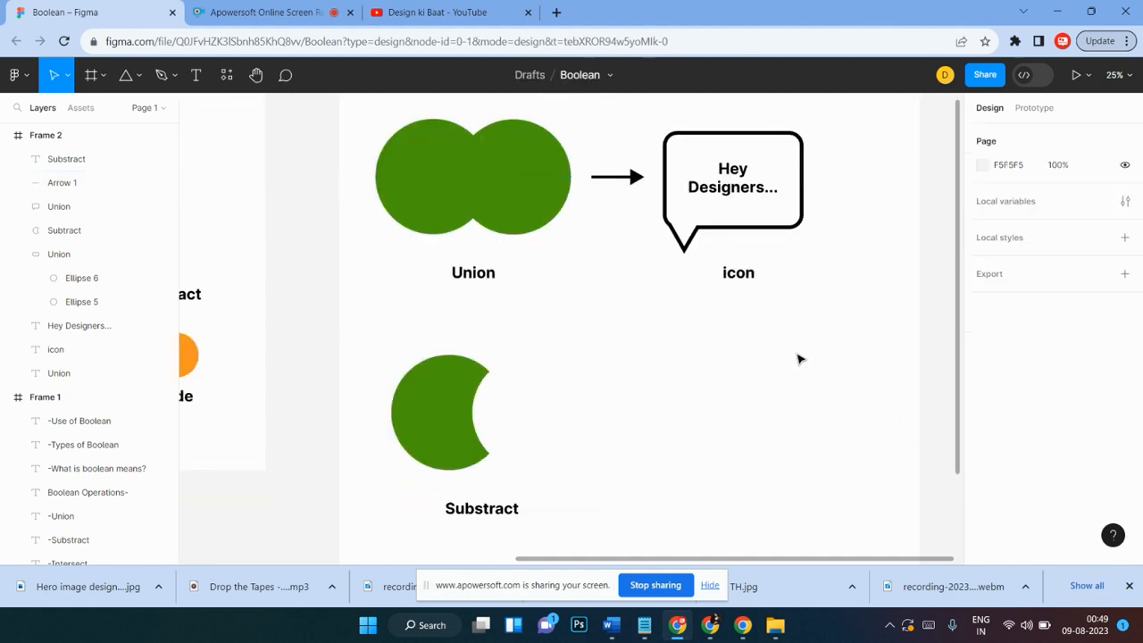
pyautogui.moveTo(853, 124); pyautogui.dragTo(713, 230)
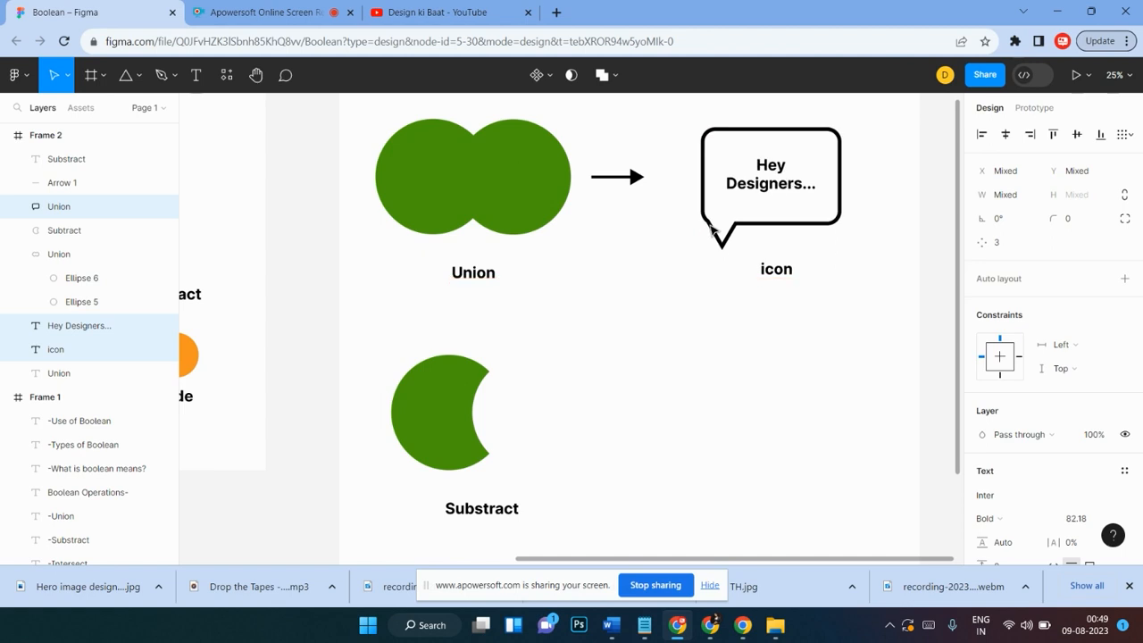
pyautogui.scroll(-1, 681, 253)
pyautogui.scroll(3, 625, 258)
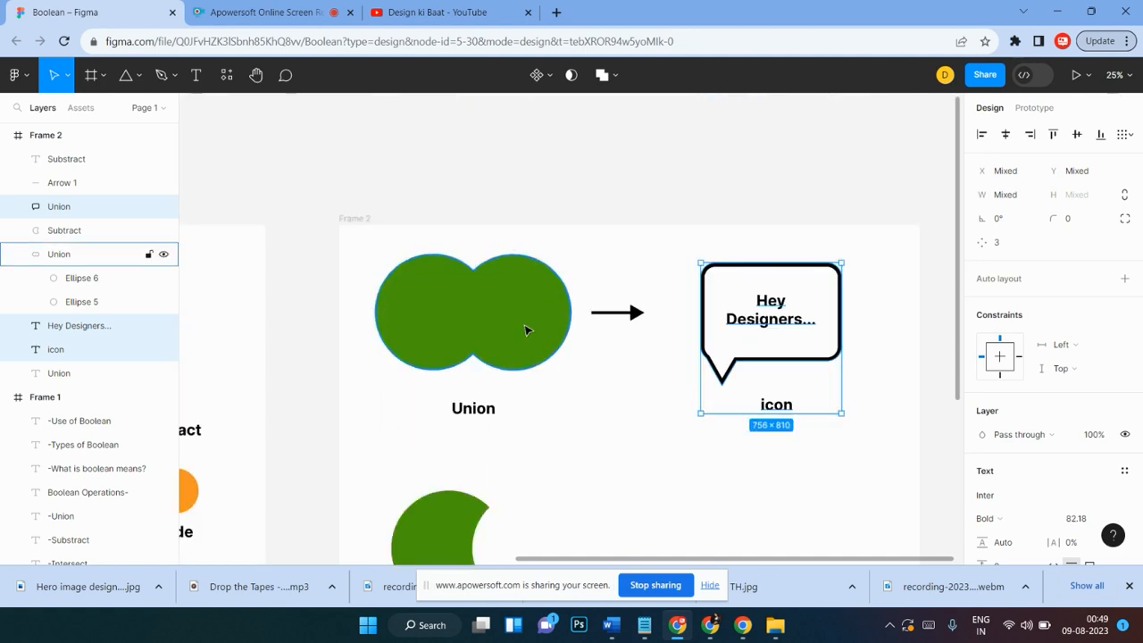
pyautogui.scroll(-2, 625, 277)
pyautogui.scroll(1, 602, 265)
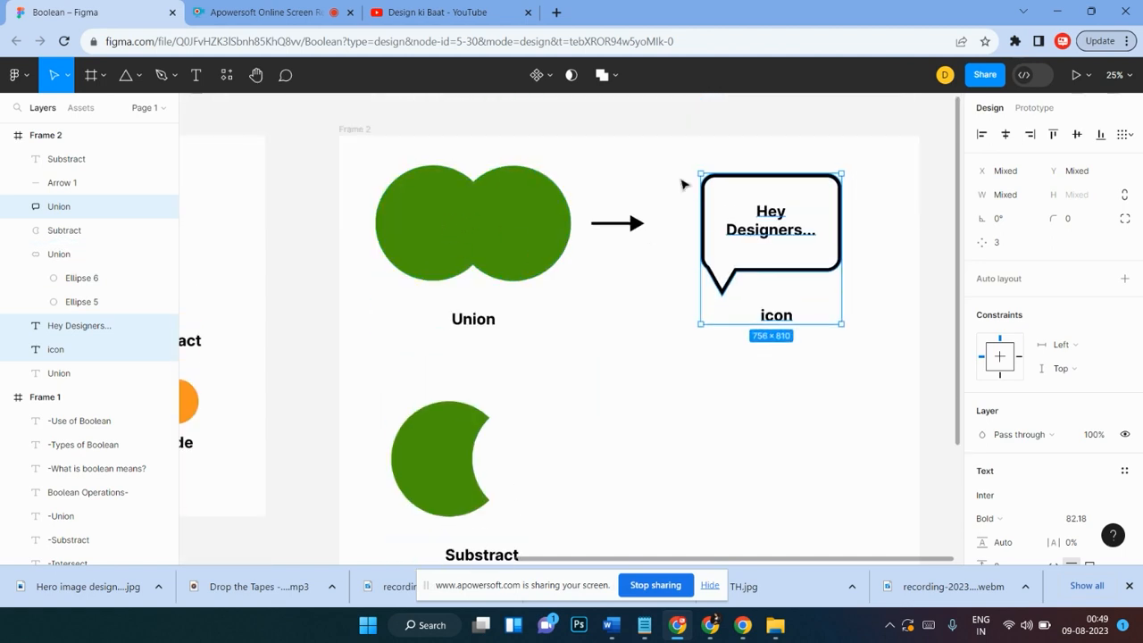
pyautogui.scroll(-1, 679, 354)
pyautogui.scroll(1, 679, 234)
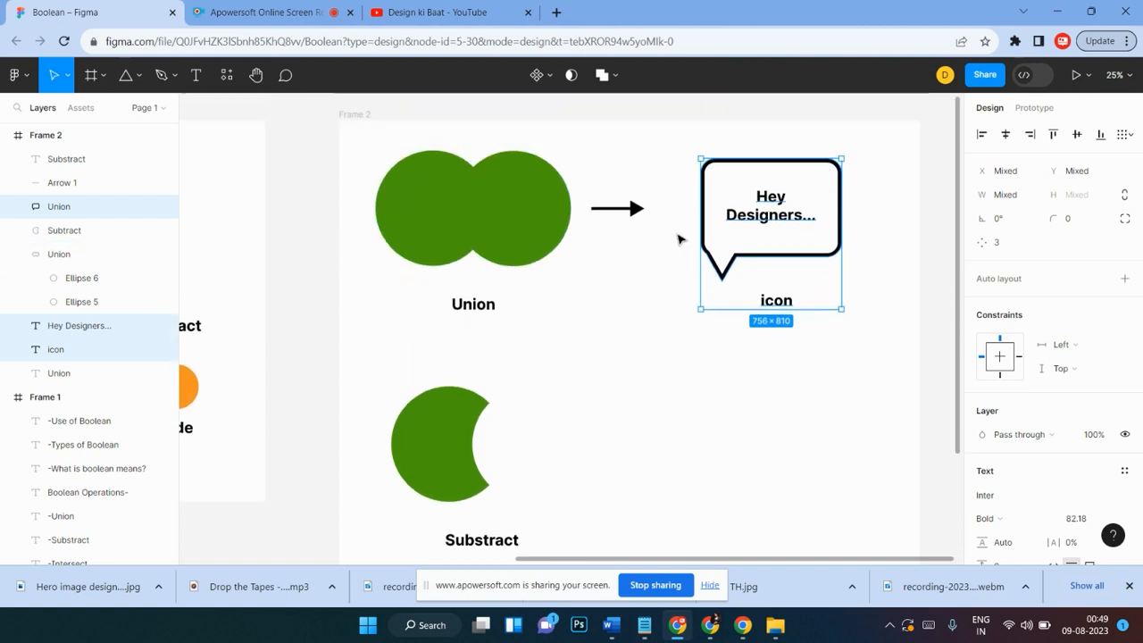
# Step: Select the union shape and change its fill to the orange document colour
pyautogui.scroll(-1, 678, 239)
pyautogui.click(507, 366)
pyautogui.click(438, 401)
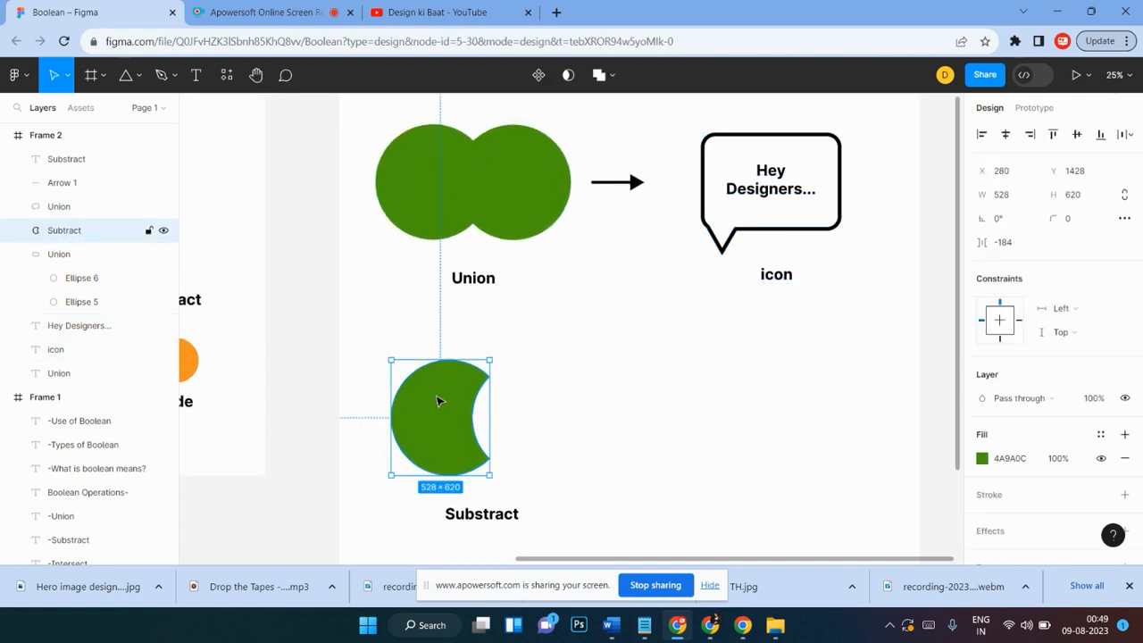
pyautogui.click(489, 222)
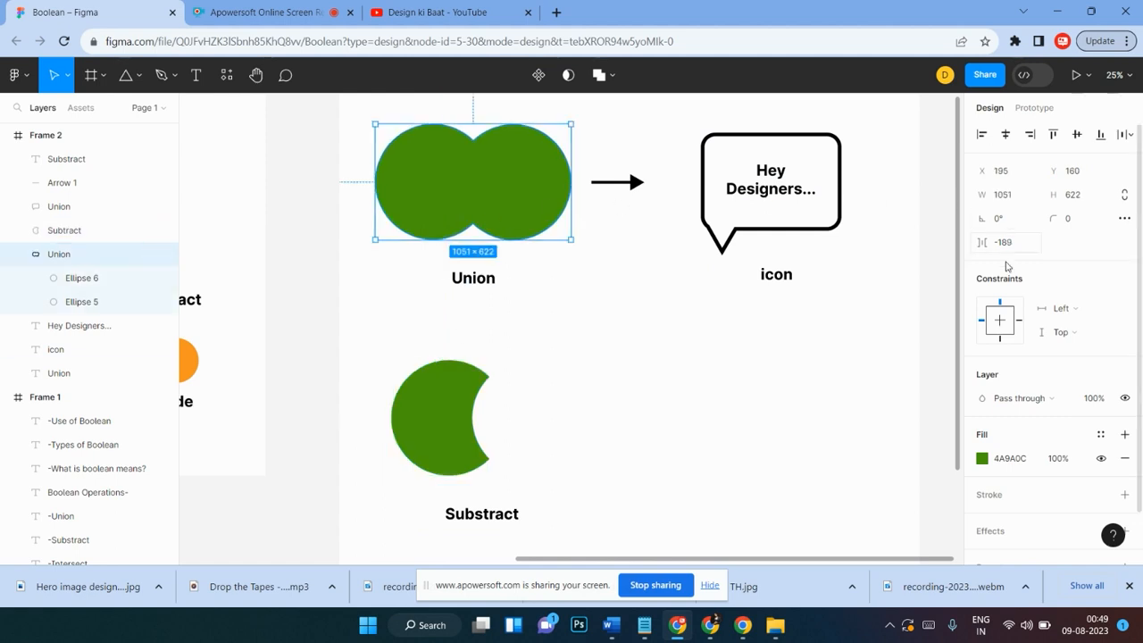
pyautogui.click(982, 458)
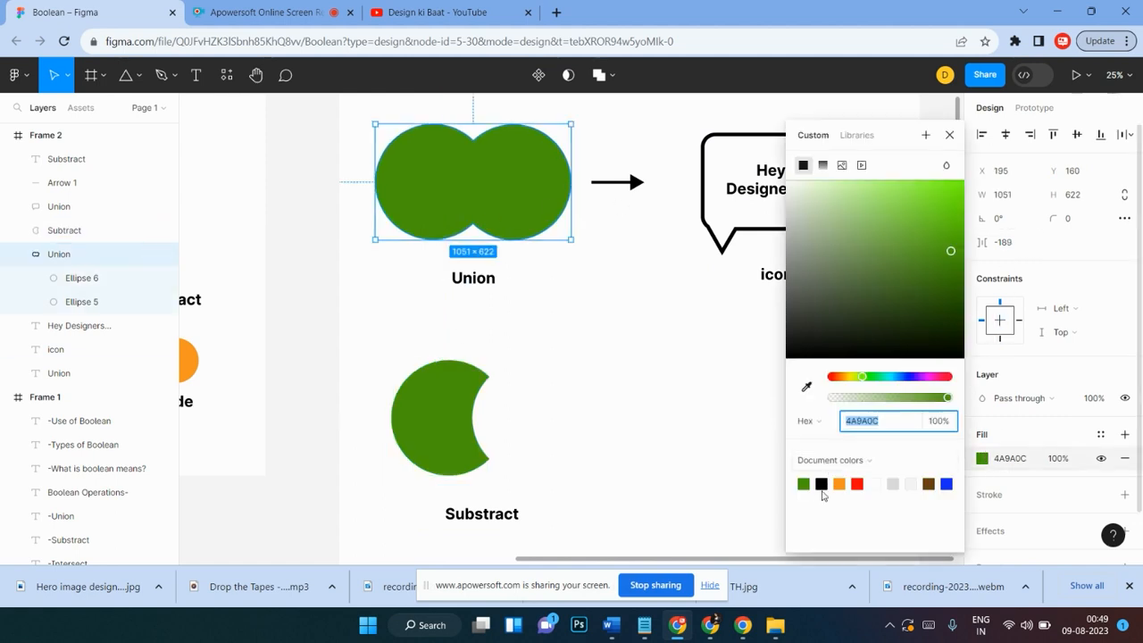
pyautogui.click(839, 483)
pyautogui.click(585, 366)
pyautogui.scroll(-3, 585, 367)
pyautogui.scroll(3, 584, 367)
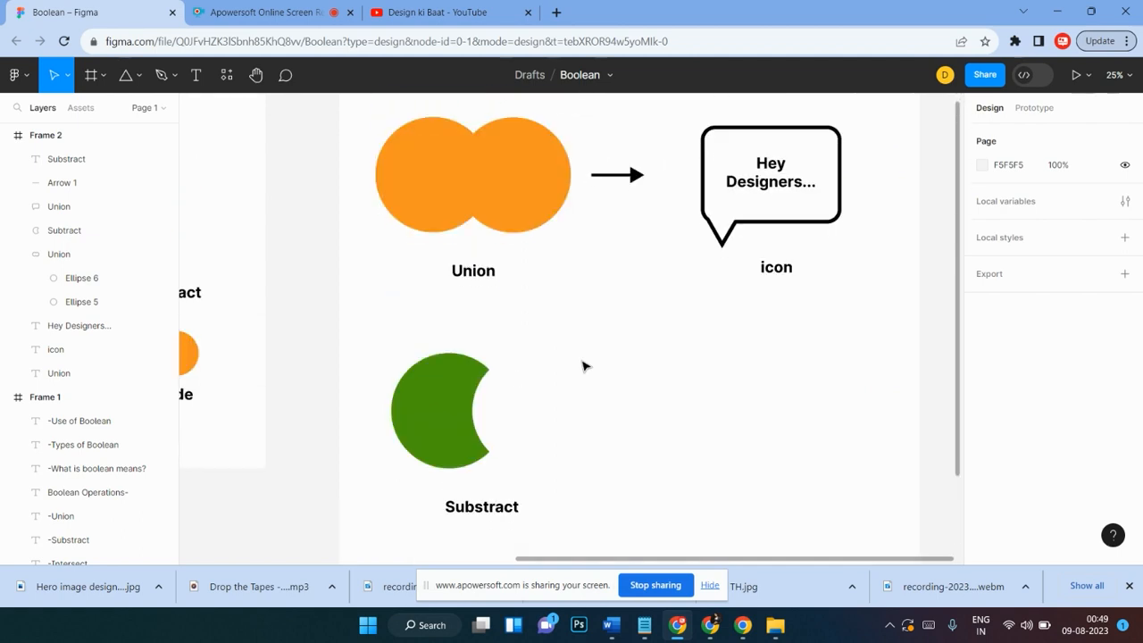
# Step: Select Ellipse 5 inside the union and set its fill to the darker green 3A6A13
pyautogui.hscroll(-1, 585, 366)
pyautogui.scroll(1, 585, 366)
pyautogui.doubleClick(608, 241)
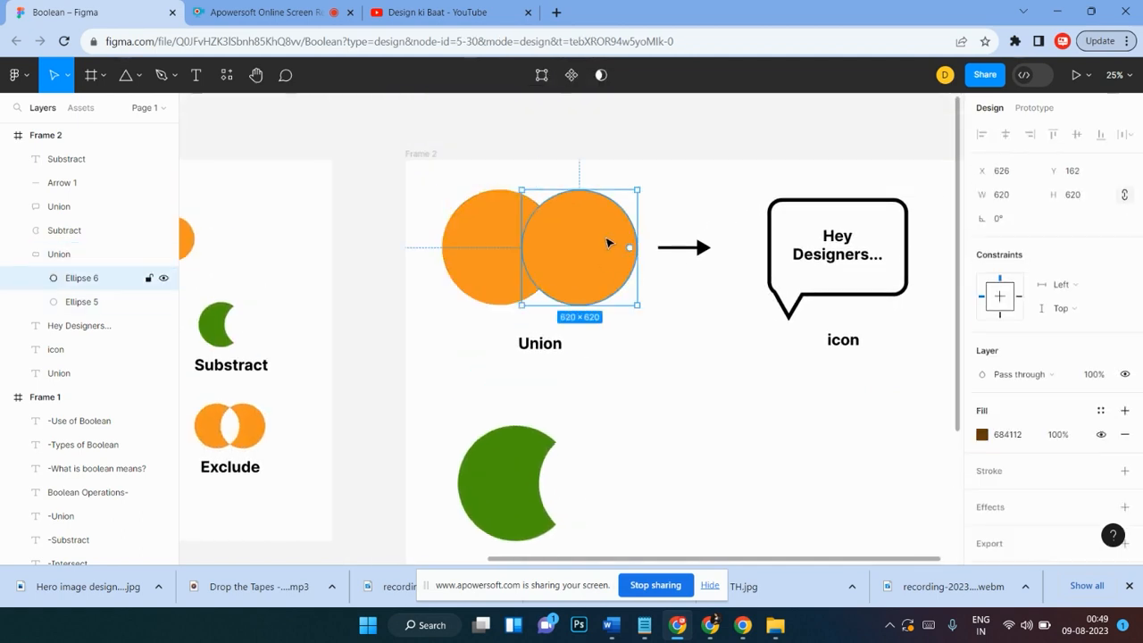
pyautogui.doubleClick(469, 261)
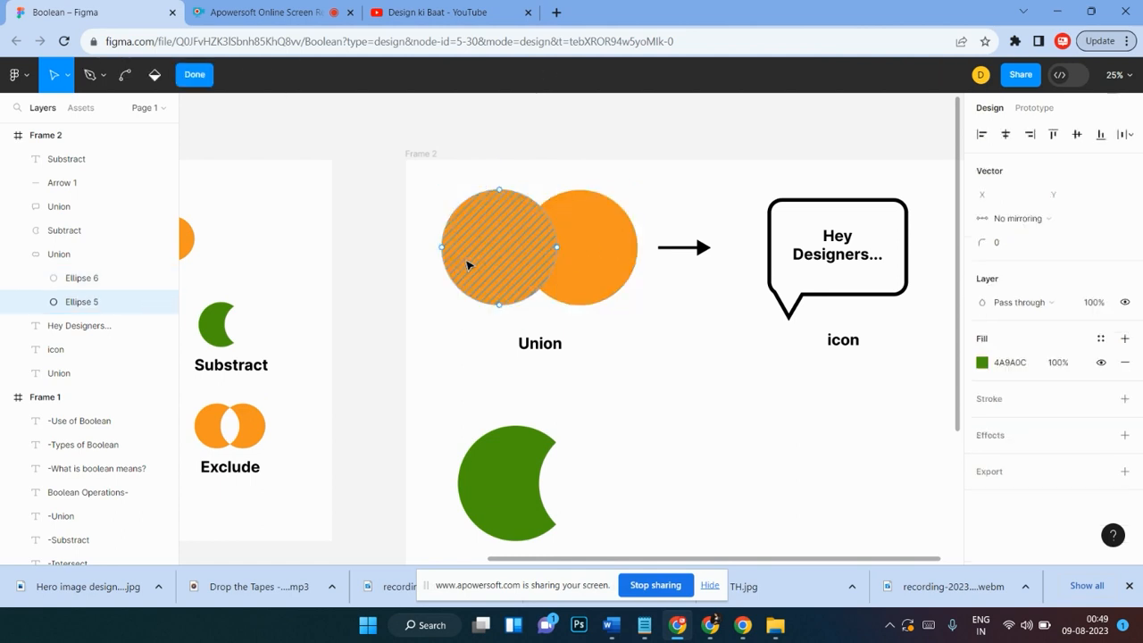
pyautogui.click(193, 76)
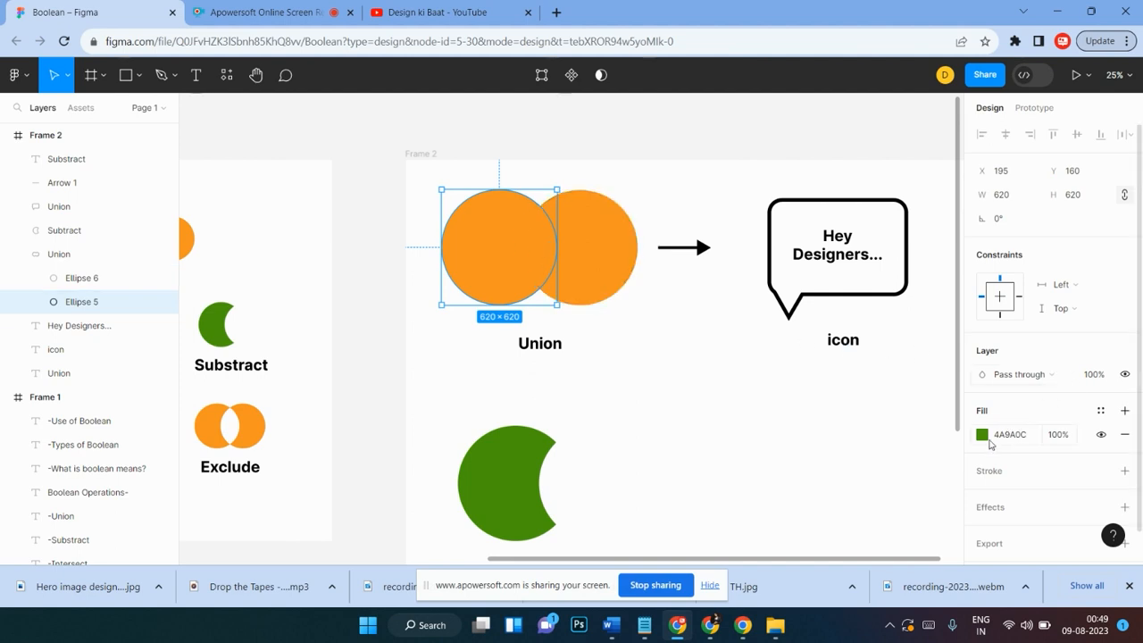
pyautogui.click(982, 435)
pyautogui.click(911, 257)
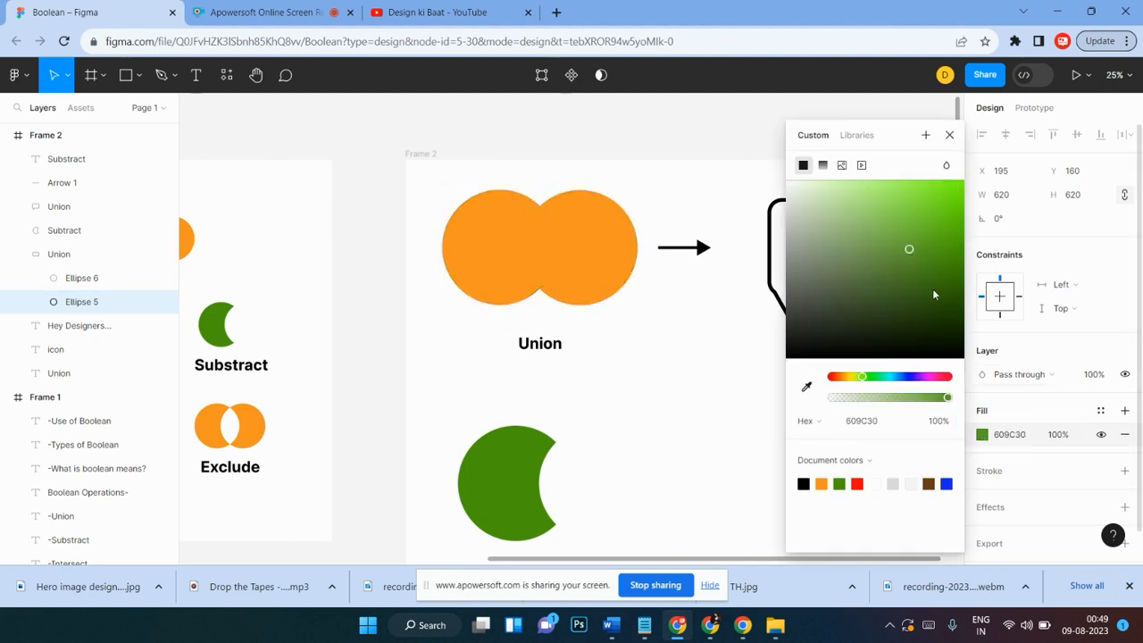
pyautogui.click(933, 284)
pyautogui.click(951, 139)
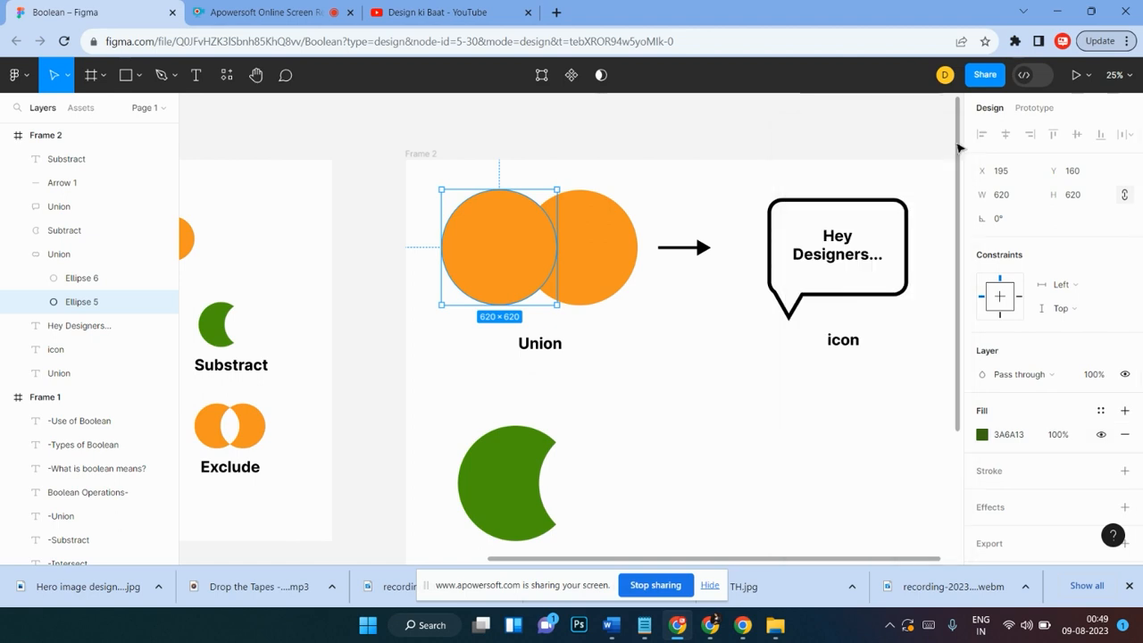
pyautogui.click(673, 370)
pyautogui.click(566, 232)
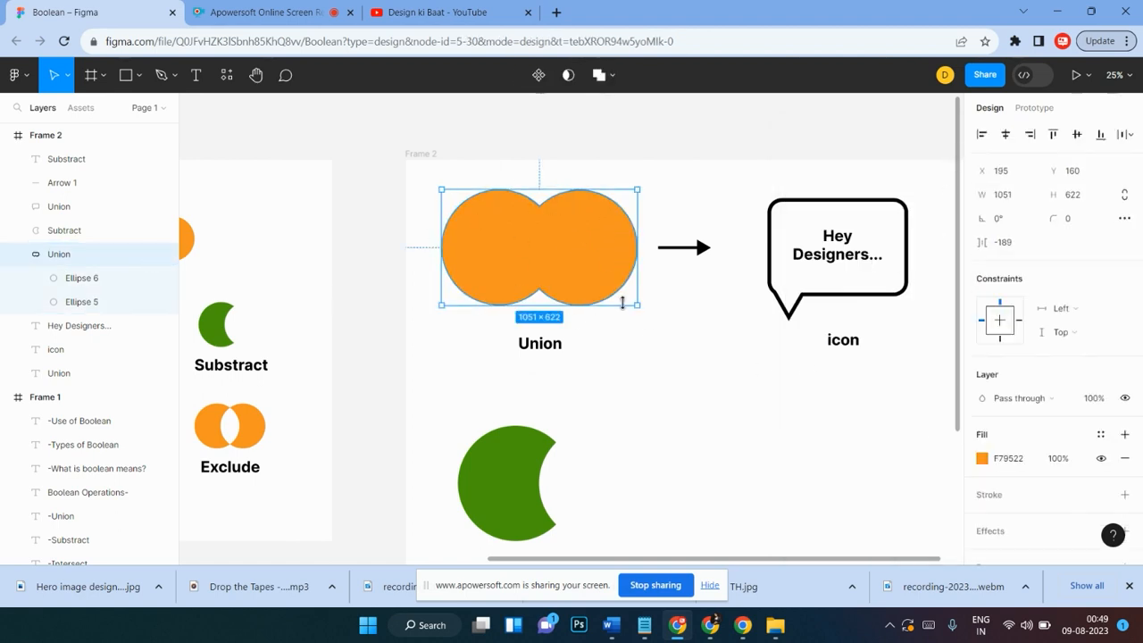
pyautogui.hscroll(1, 544, 222)
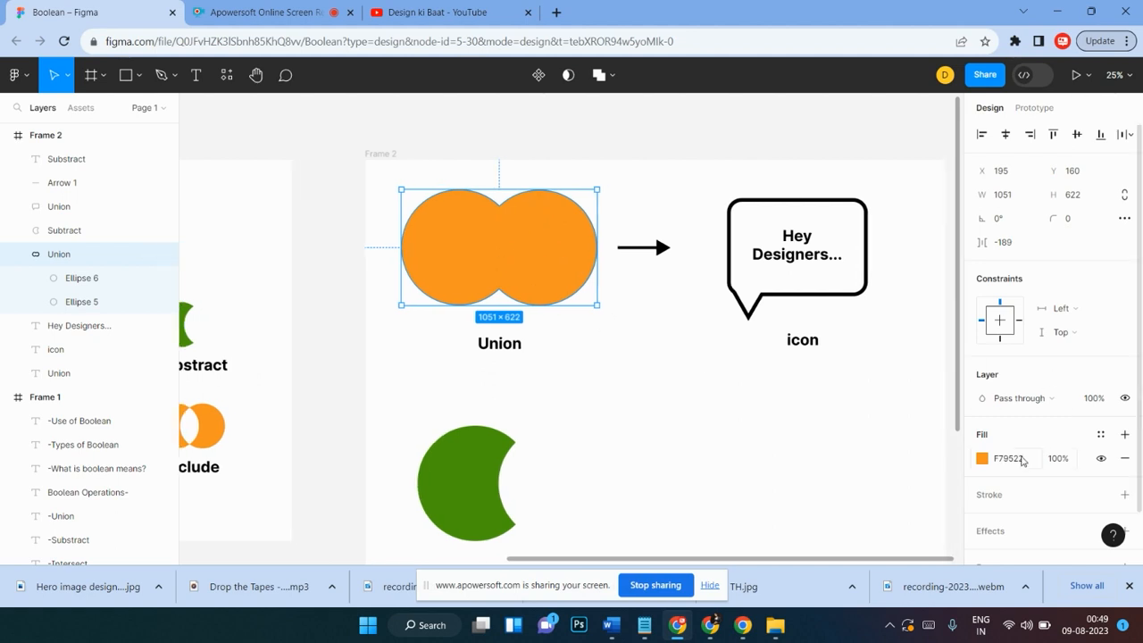
pyautogui.click(674, 393)
pyautogui.hscroll(1, 673, 393)
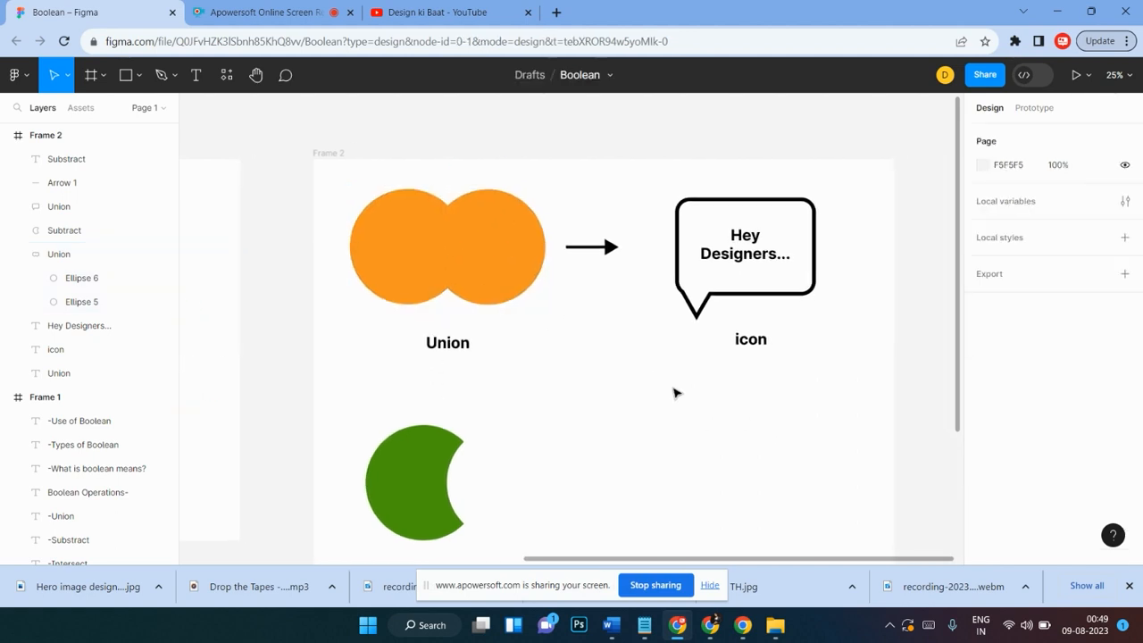
pyautogui.scroll(1, 673, 357)
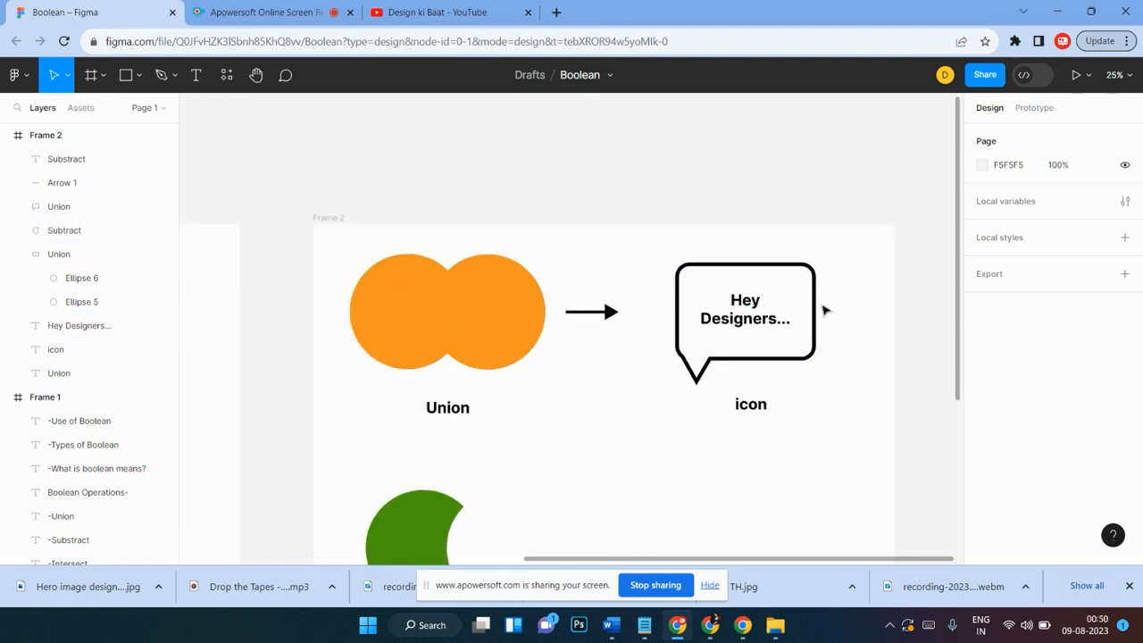
pyautogui.scroll(-1, 564, 305)
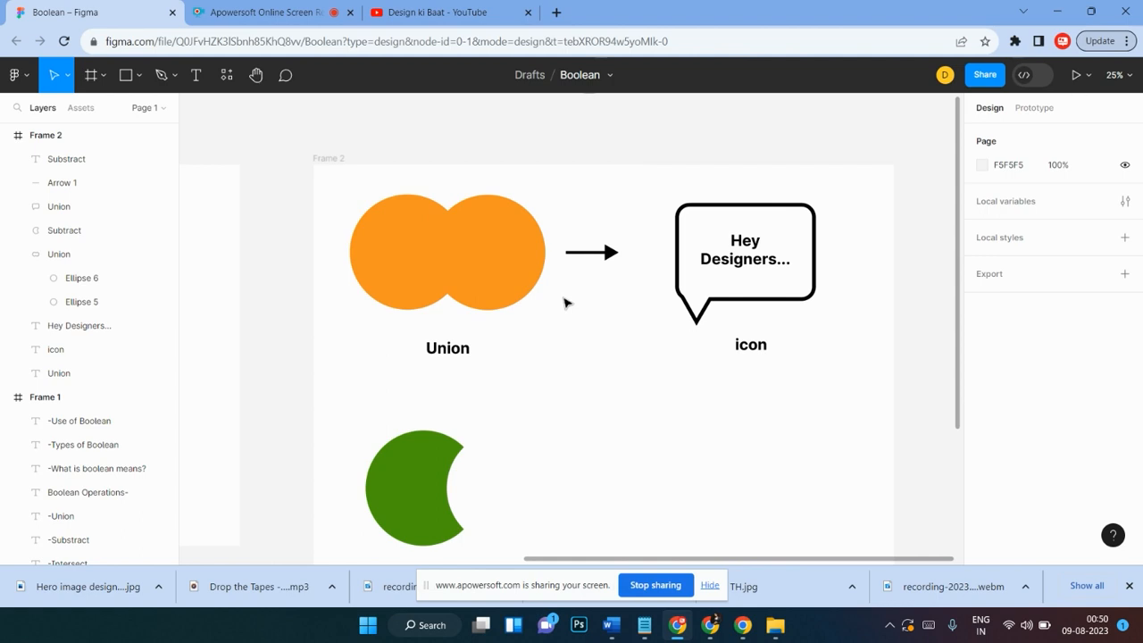
pyautogui.scroll(-1, 684, 302)
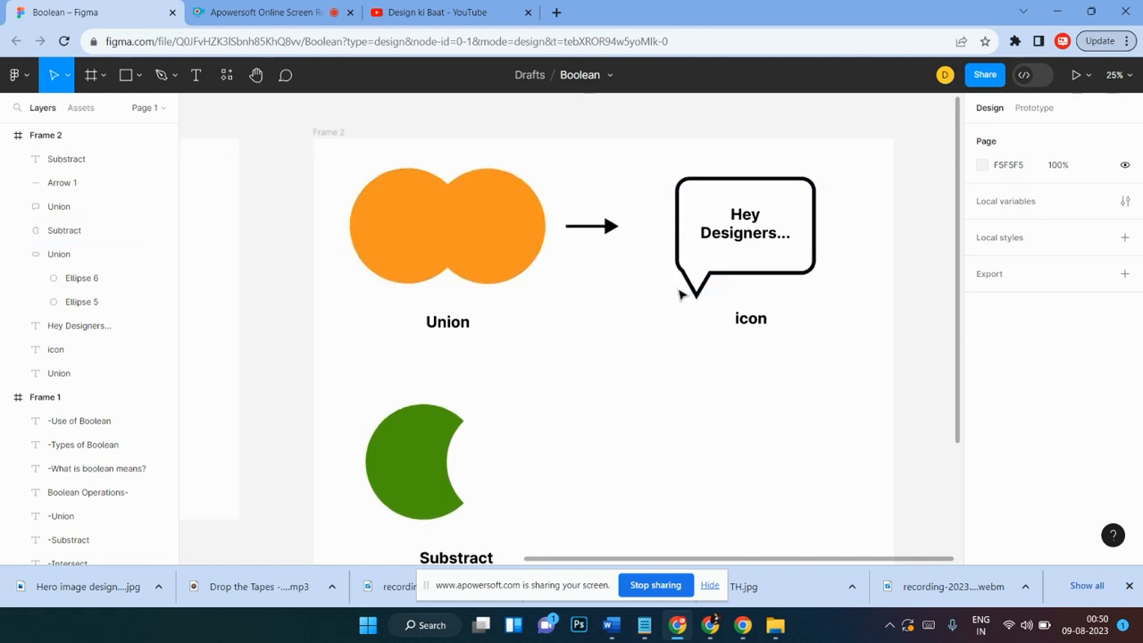
pyautogui.scroll(-1, 683, 299)
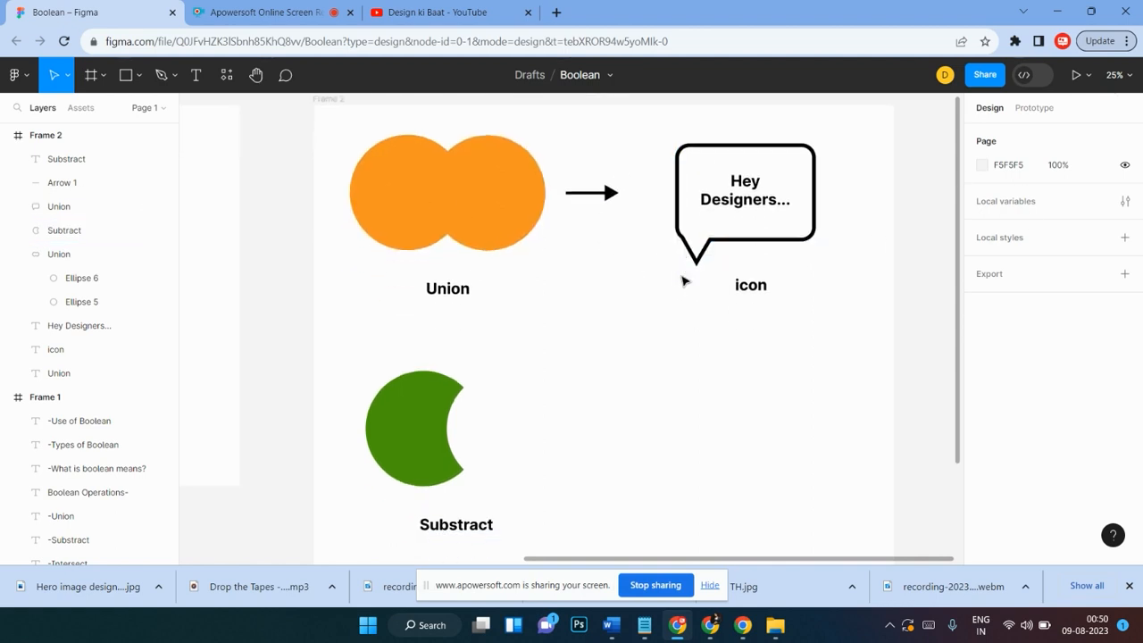
pyautogui.scroll(-4, 684, 283)
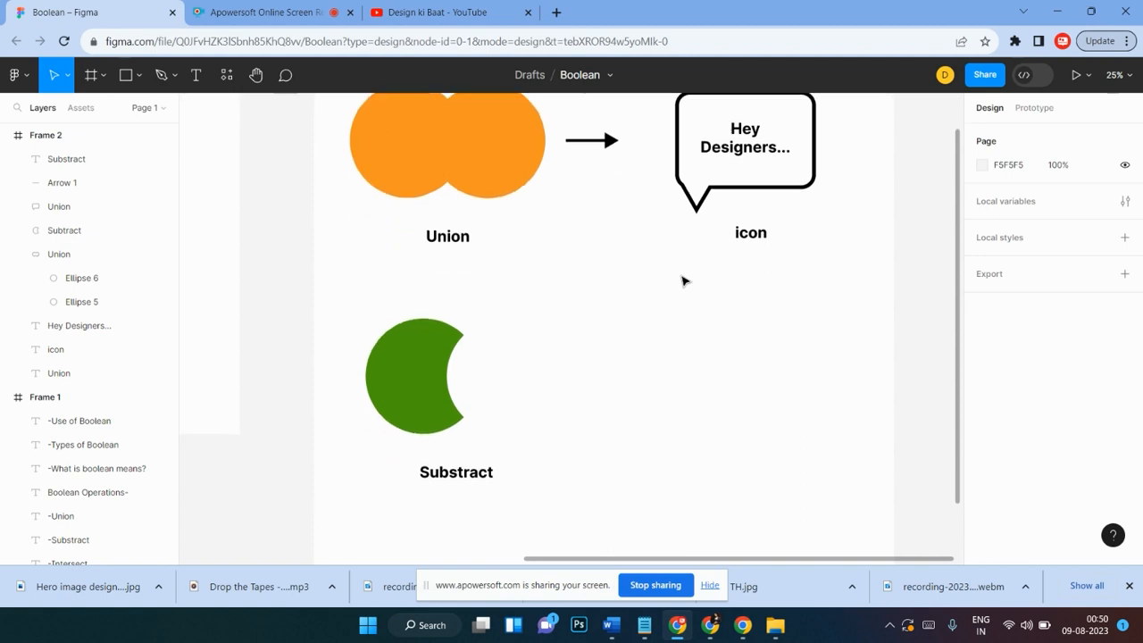
pyautogui.scroll(1, 683, 281)
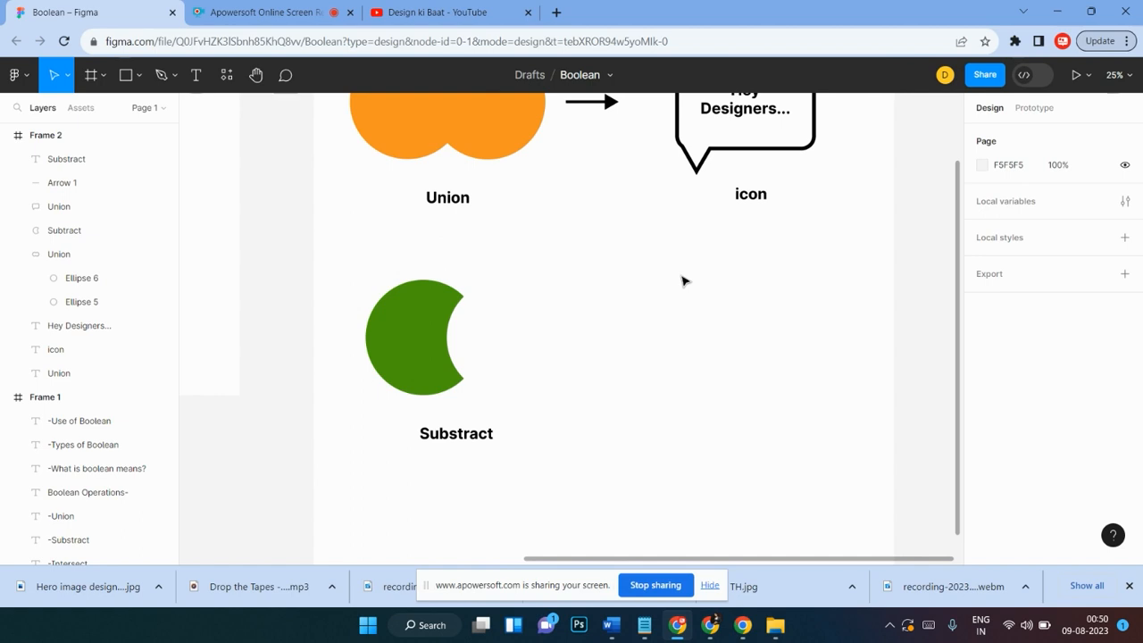
pyautogui.scroll(5, 684, 279)
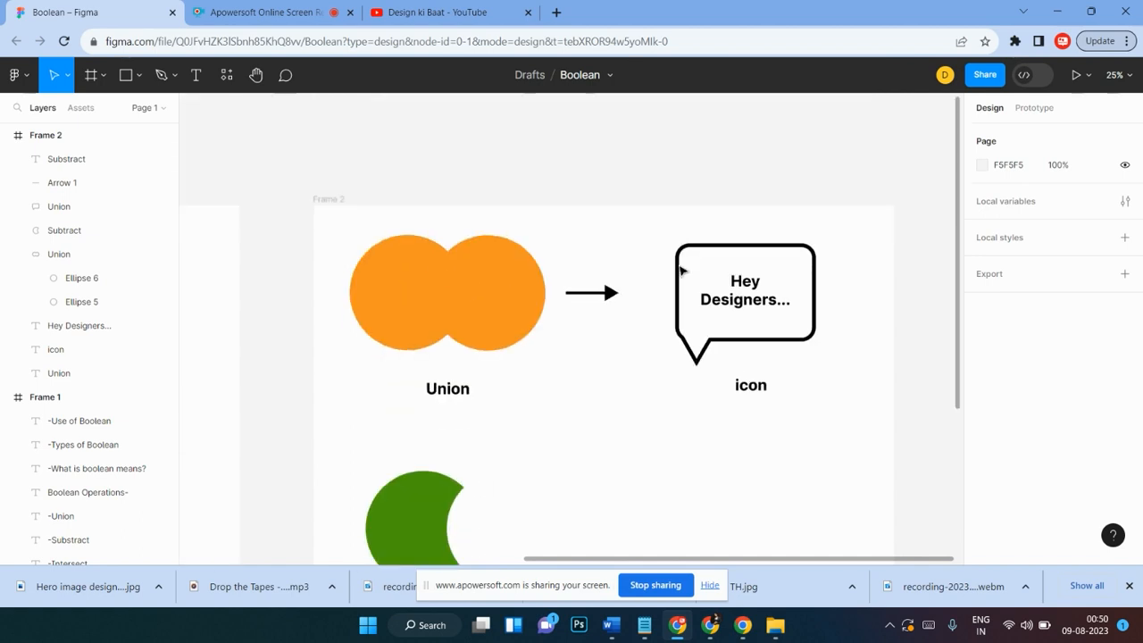
pyautogui.scroll(-1, 681, 270)
pyautogui.scroll(-1, 680, 271)
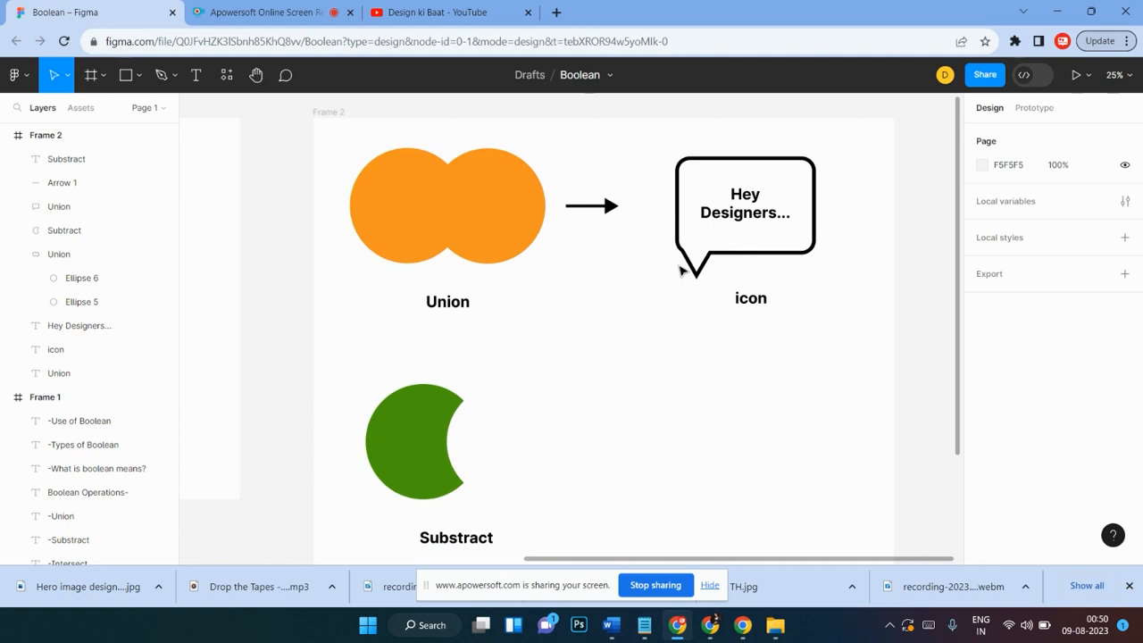
pyautogui.scroll(-1, 679, 270)
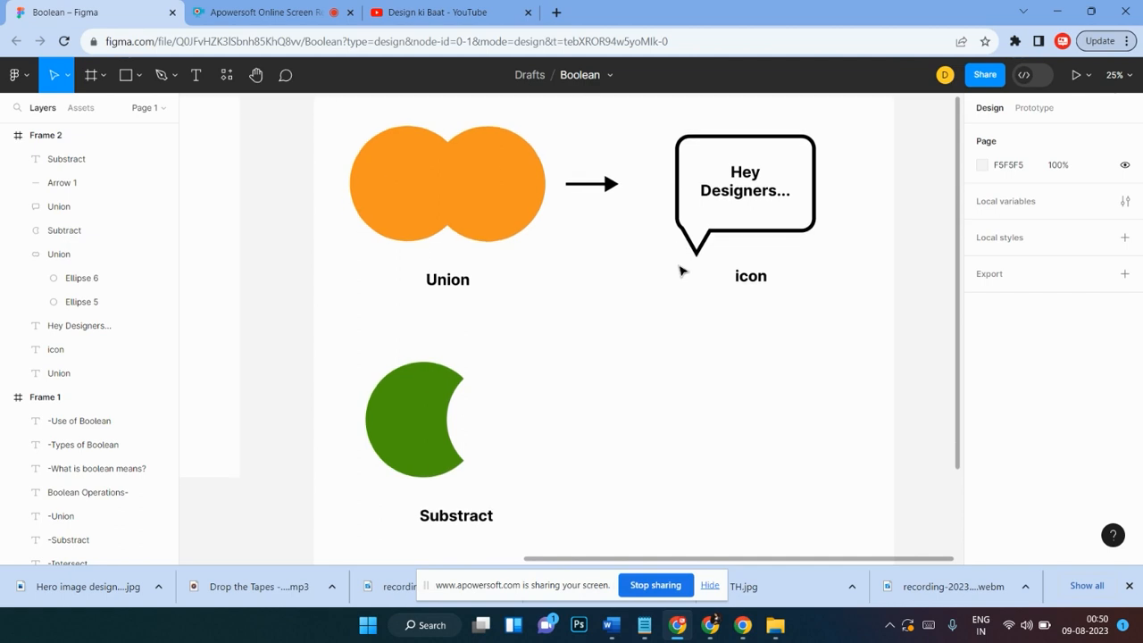
pyautogui.scroll(-1, 679, 270)
pyautogui.scroll(1, 680, 270)
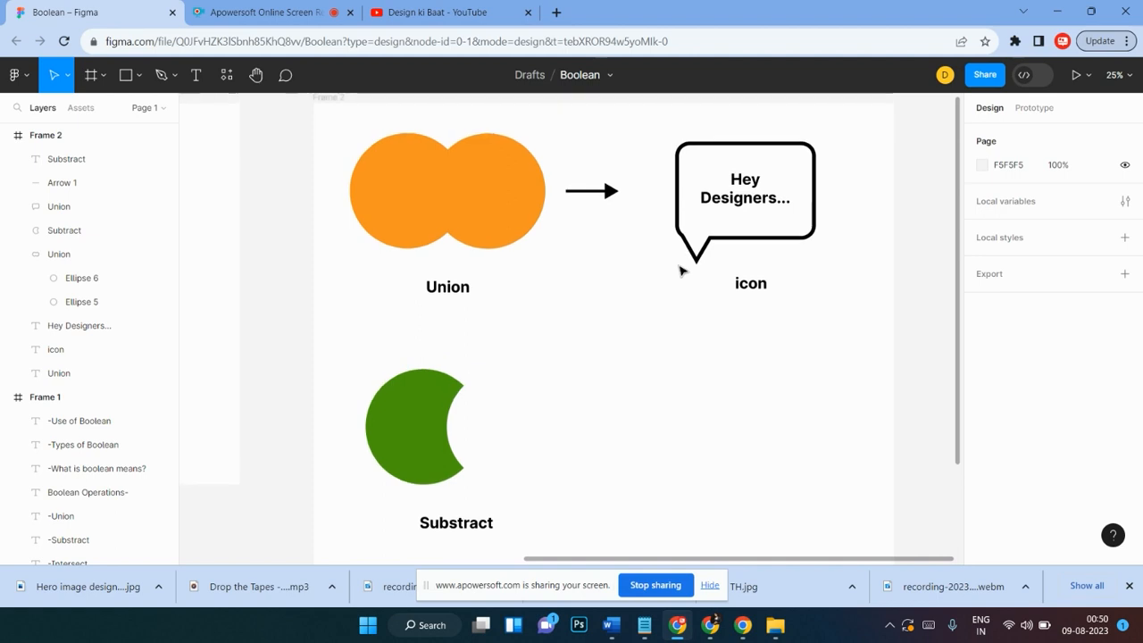
pyautogui.scroll(1, 679, 271)
pyautogui.scroll(-1, 679, 271)
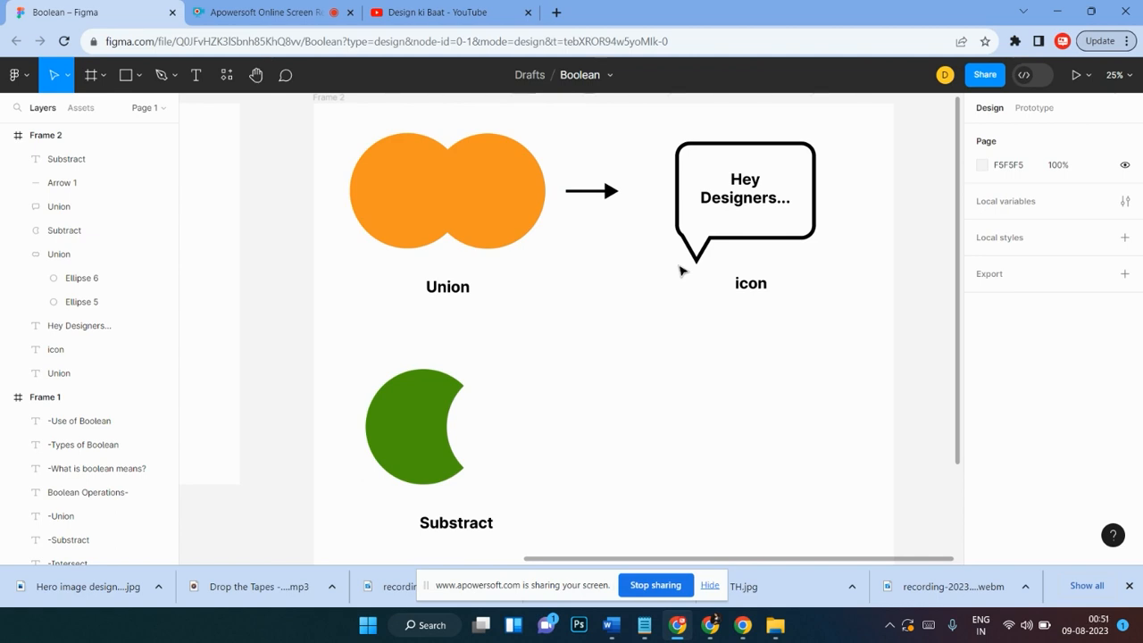
pyautogui.scroll(-1, 679, 270)
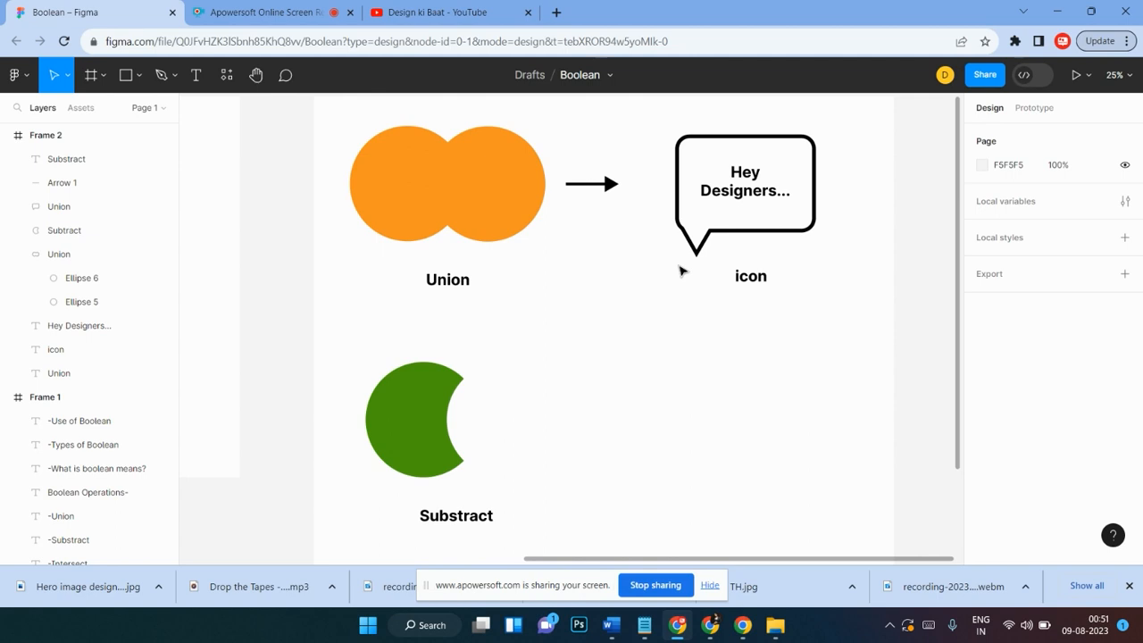
pyautogui.scroll(-3, 679, 270)
pyautogui.scroll(5, 680, 271)
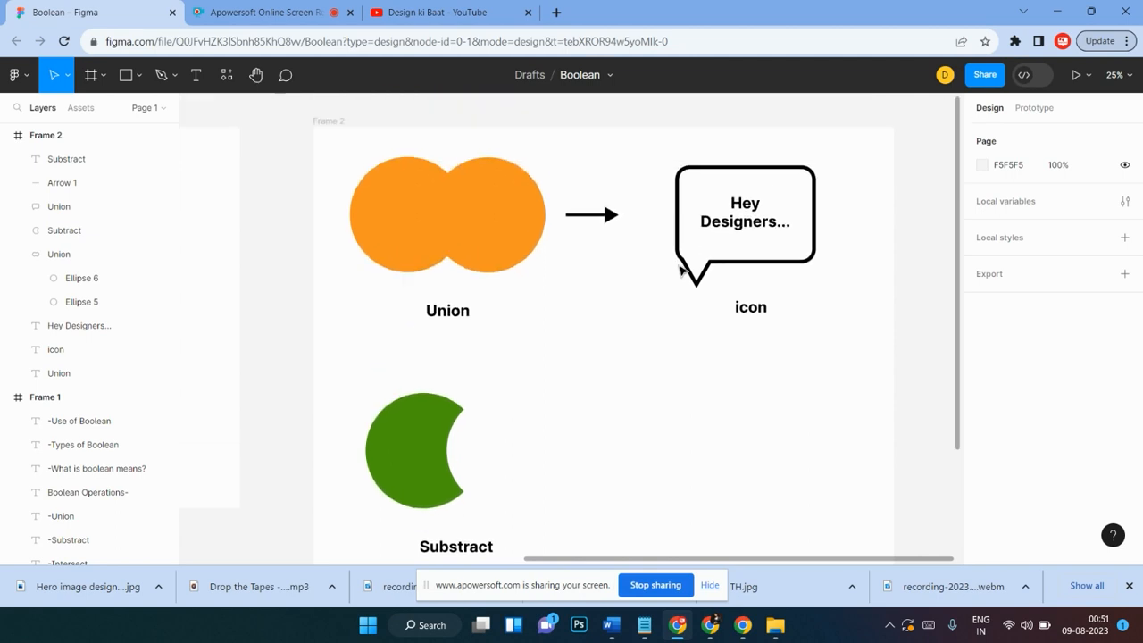
pyautogui.hscroll(1, 680, 271)
pyautogui.scroll(4, 680, 271)
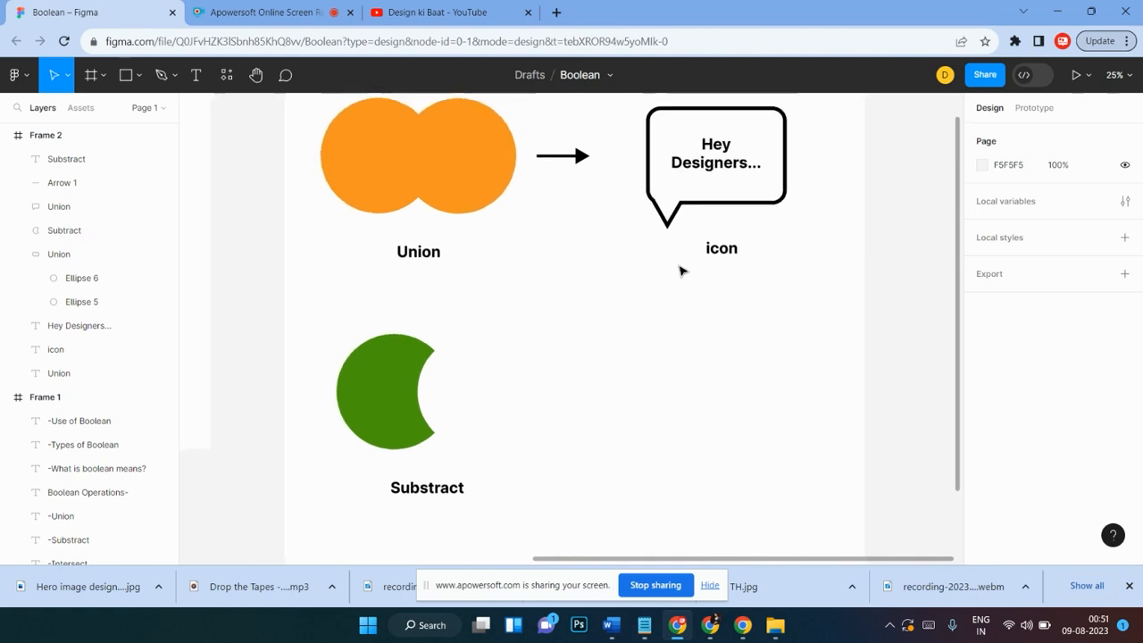
pyautogui.hscroll(-3, 680, 270)
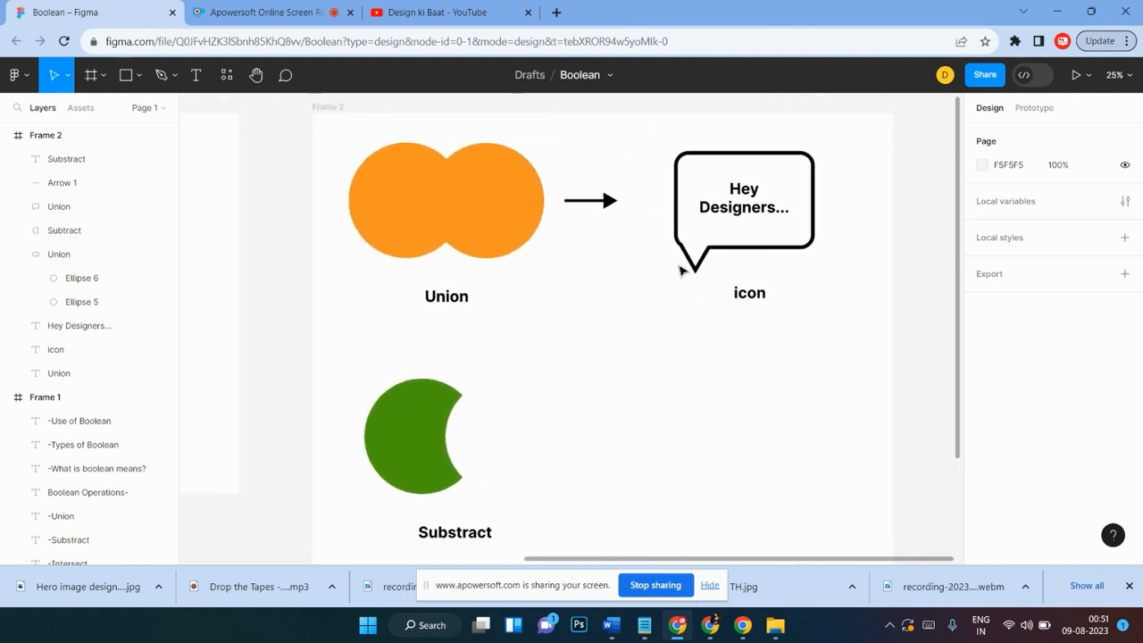
pyautogui.scroll(-2, 679, 270)
pyautogui.scroll(1, 679, 270)
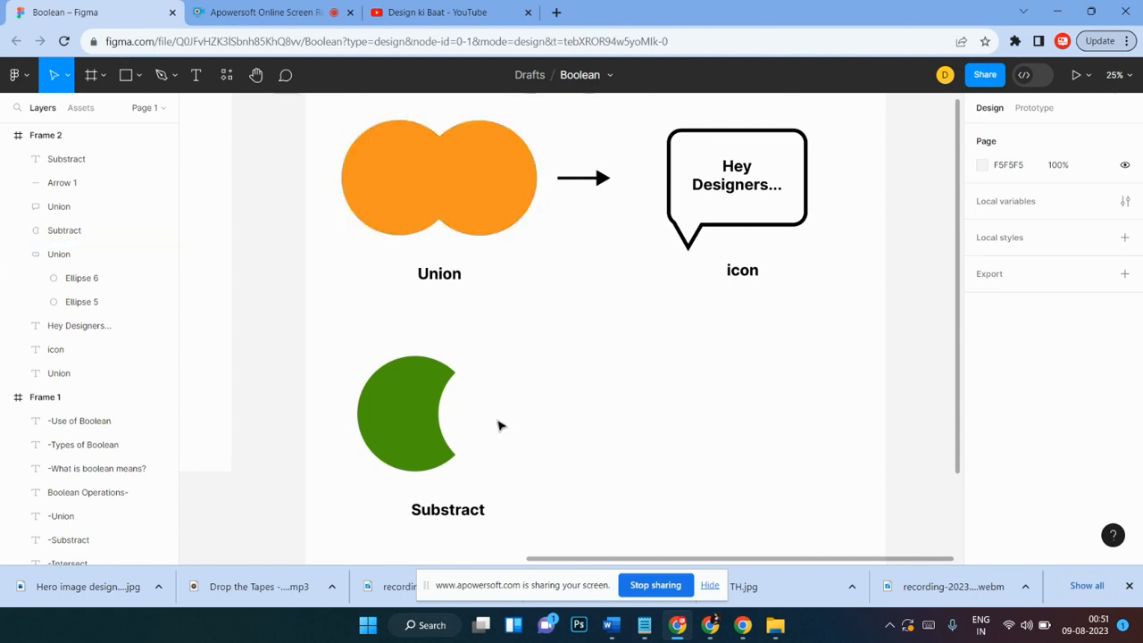
pyautogui.scroll(-1, 543, 447)
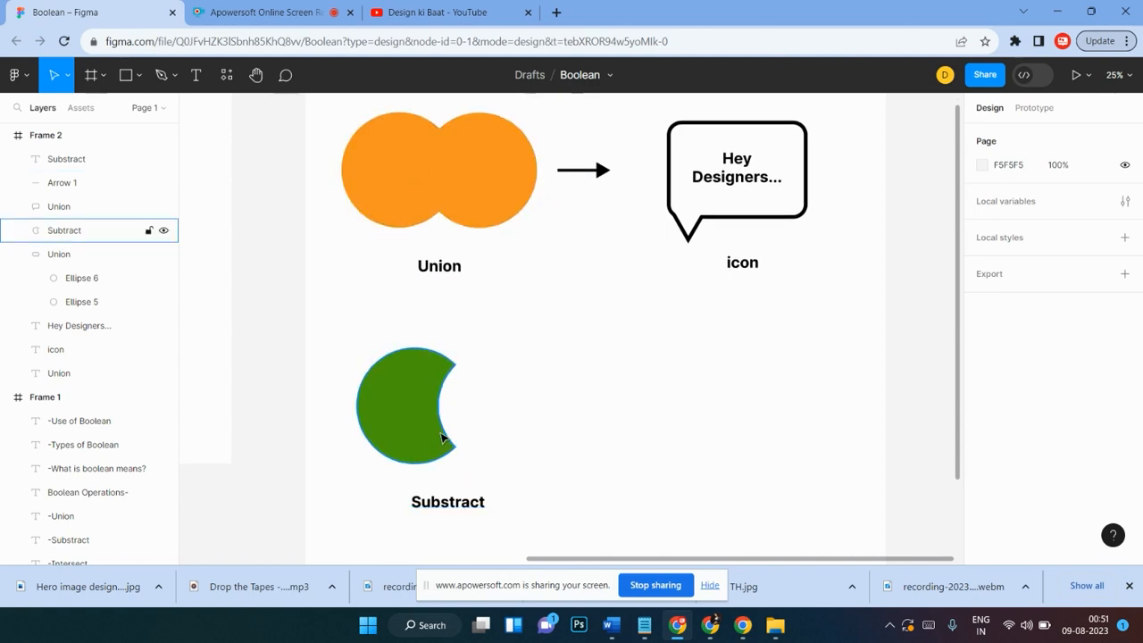
# Step: Inside the Subtract group, move the cutting ellipse up and to the right to turn the shape into a crescent moon
pyautogui.click(406, 416)
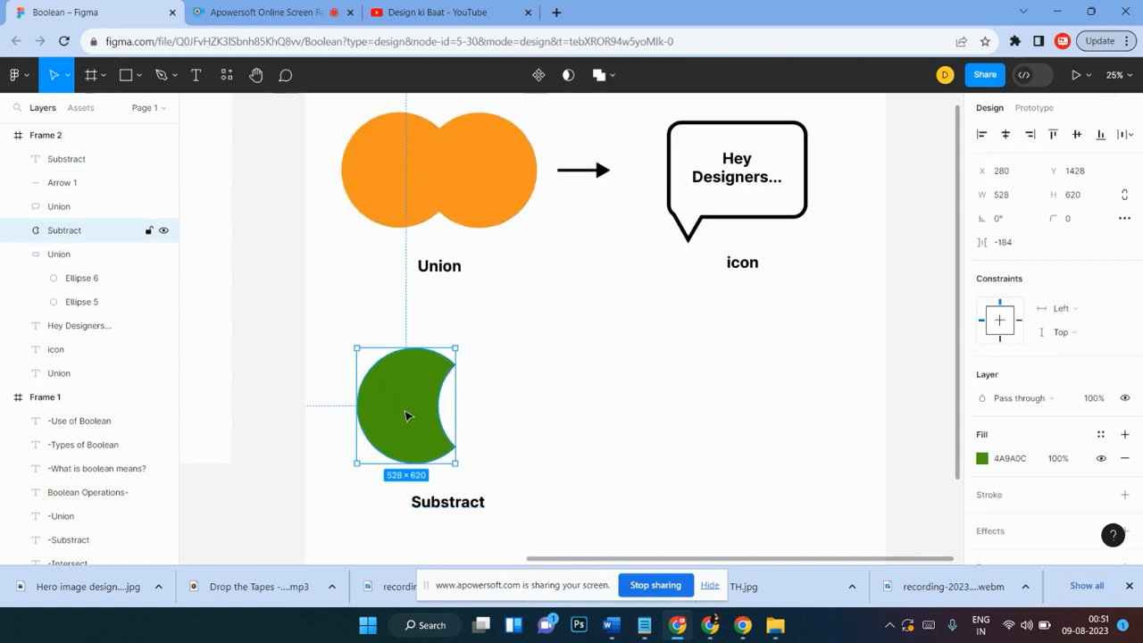
pyautogui.scroll(1, 485, 390)
pyautogui.click(487, 387)
pyautogui.doubleClick(429, 393)
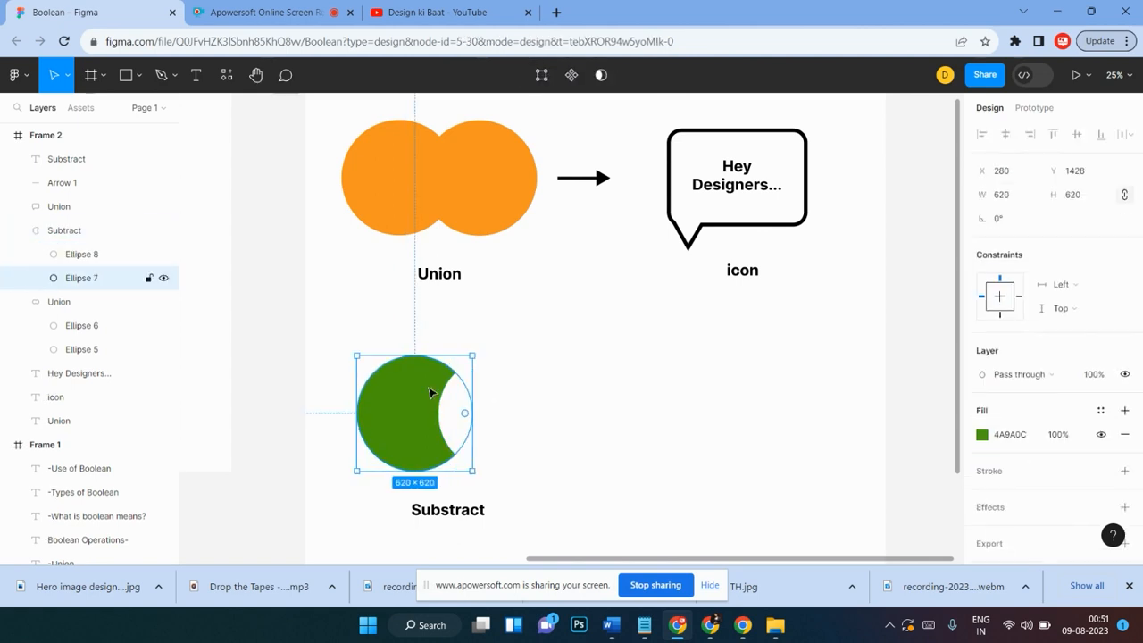
pyautogui.click(447, 424)
pyautogui.moveTo(473, 419)
pyautogui.mouseDown()
pyautogui.moveTo(452, 390)
pyautogui.moveTo(400, 382)
pyautogui.moveTo(389, 392)
pyautogui.moveTo(423, 421)
pyautogui.moveTo(414, 427)
pyautogui.moveTo(501, 408)
pyautogui.moveTo(441, 412)
pyautogui.moveTo(462, 414)
pyautogui.mouseUp()
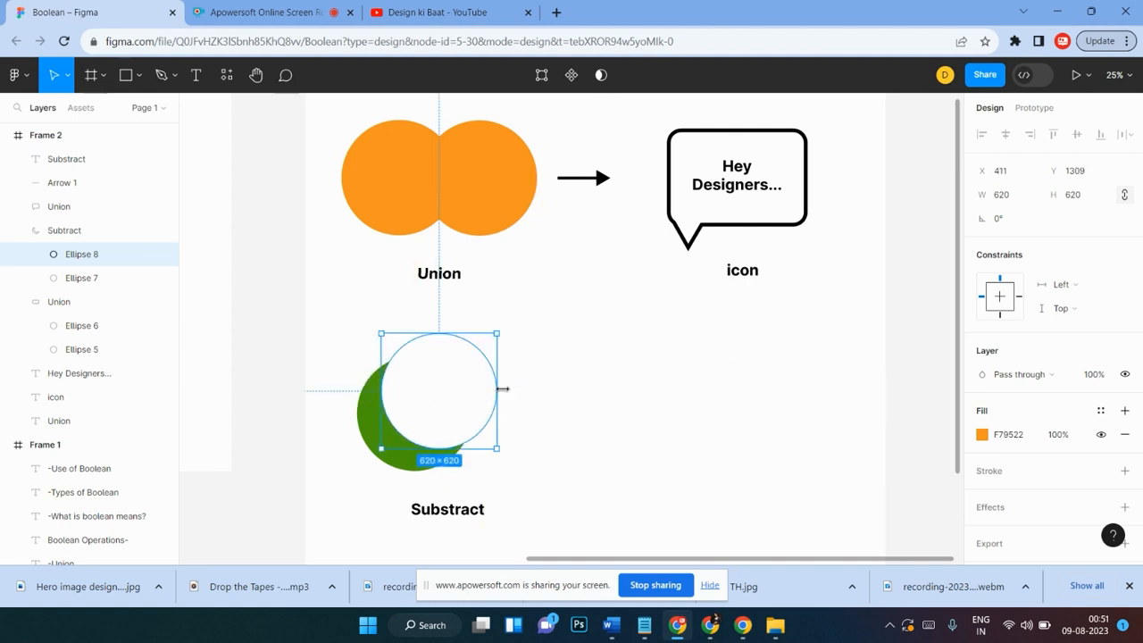
pyautogui.click(584, 380)
pyautogui.moveTo(420, 452); pyautogui.dragTo(455, 435)
# Step: Nudge the Substract label slightly upward
pyautogui.moveTo(437, 515); pyautogui.dragTo(435, 507)
pyautogui.click(563, 426)
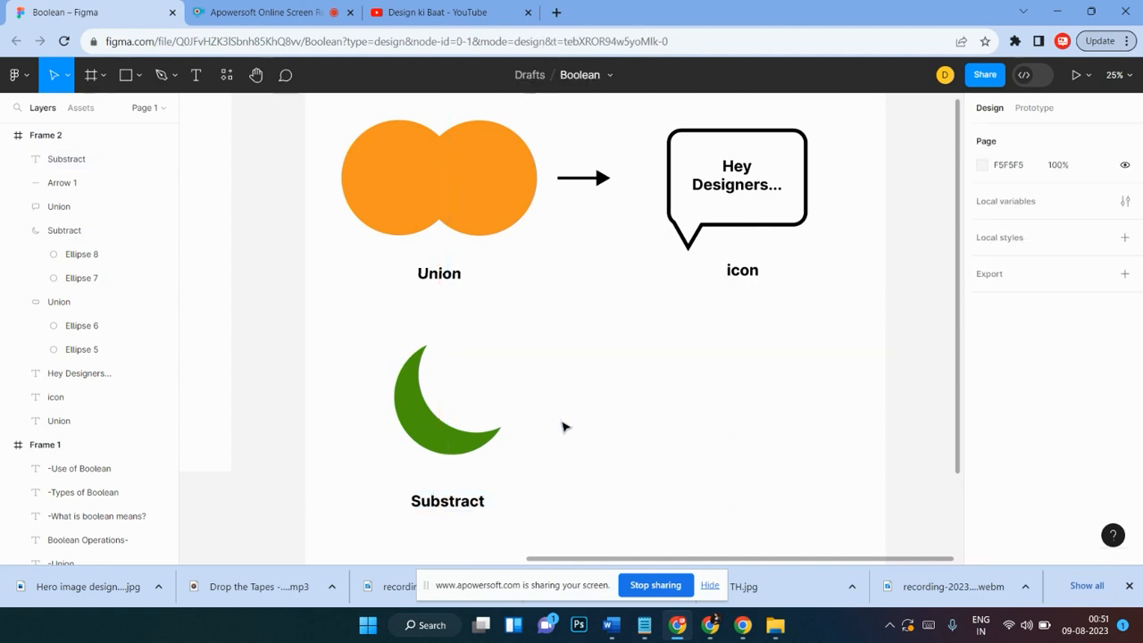
# Step: Duplicate the arrow and place the copy to the right of the crescent moon
pyautogui.hscroll(2, 562, 427)
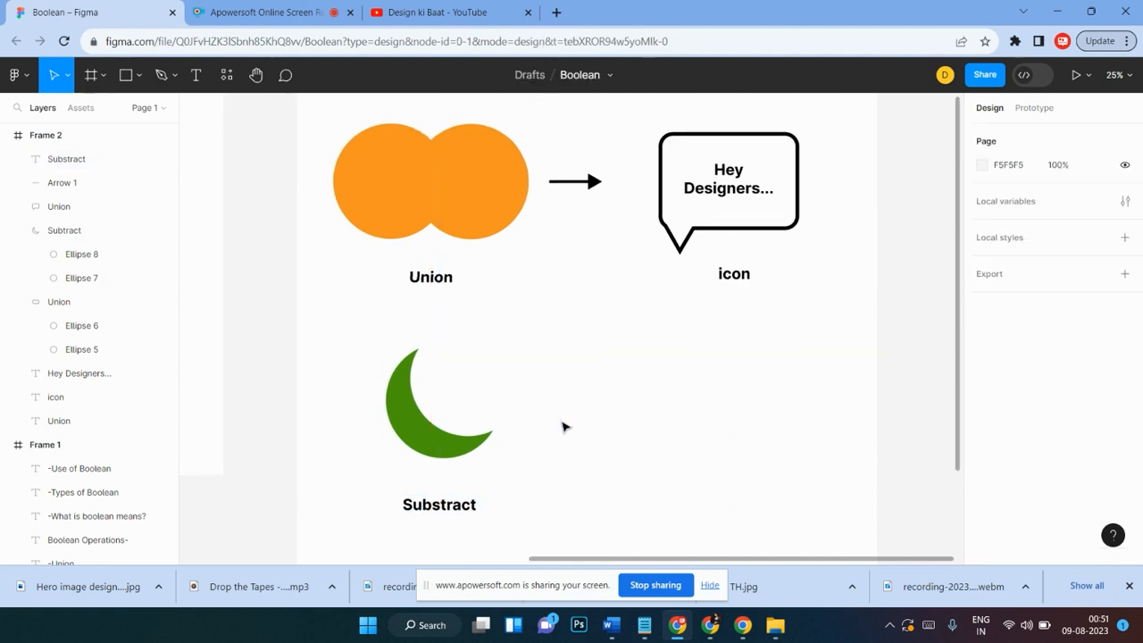
pyautogui.click(571, 182)
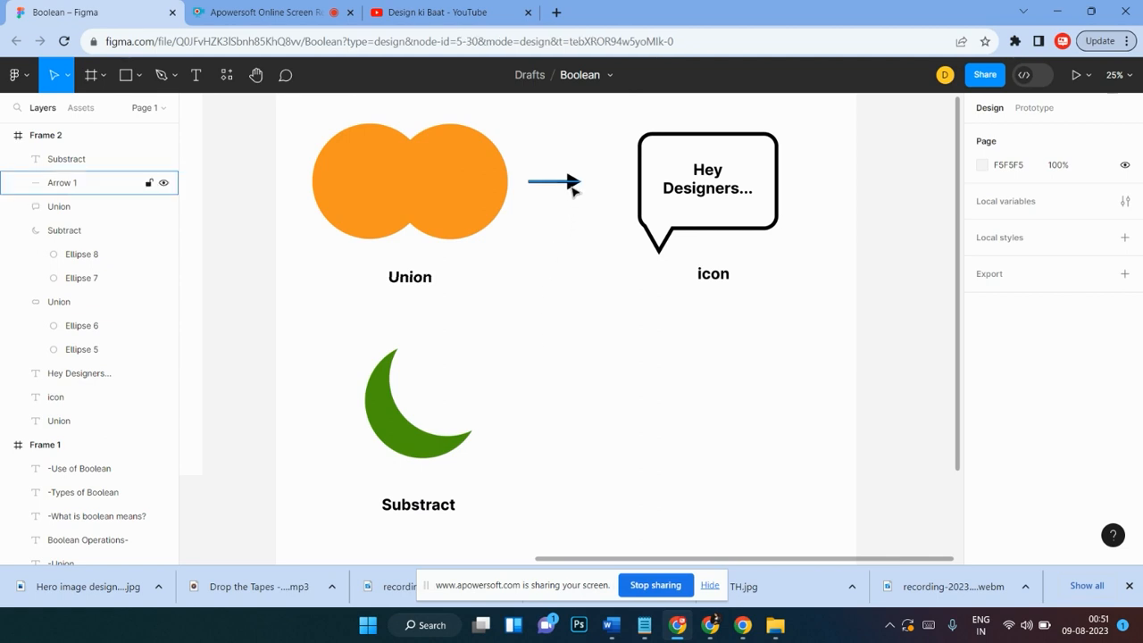
pyautogui.moveTo(572, 181); pyautogui.dragTo(563, 395)
pyautogui.scroll(-2, 536, 364)
pyautogui.click(478, 334)
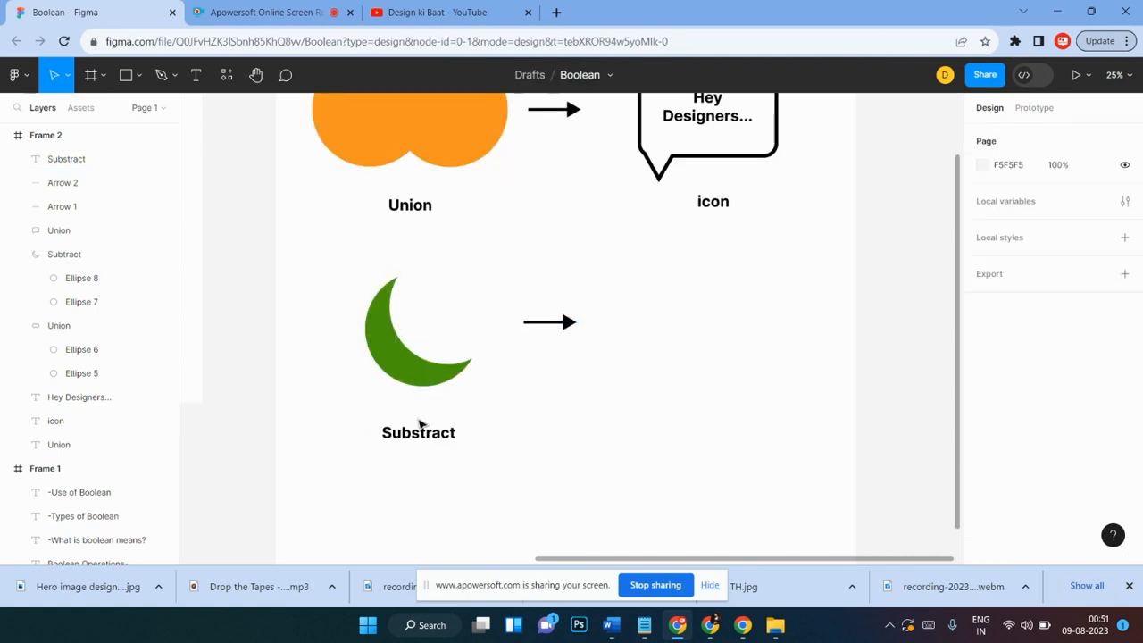
# Step: Inspect the Substract label, the crescent's ellipse and the Subtract group by selecting each in turn
pyautogui.moveTo(361, 411); pyautogui.dragTo(476, 462)
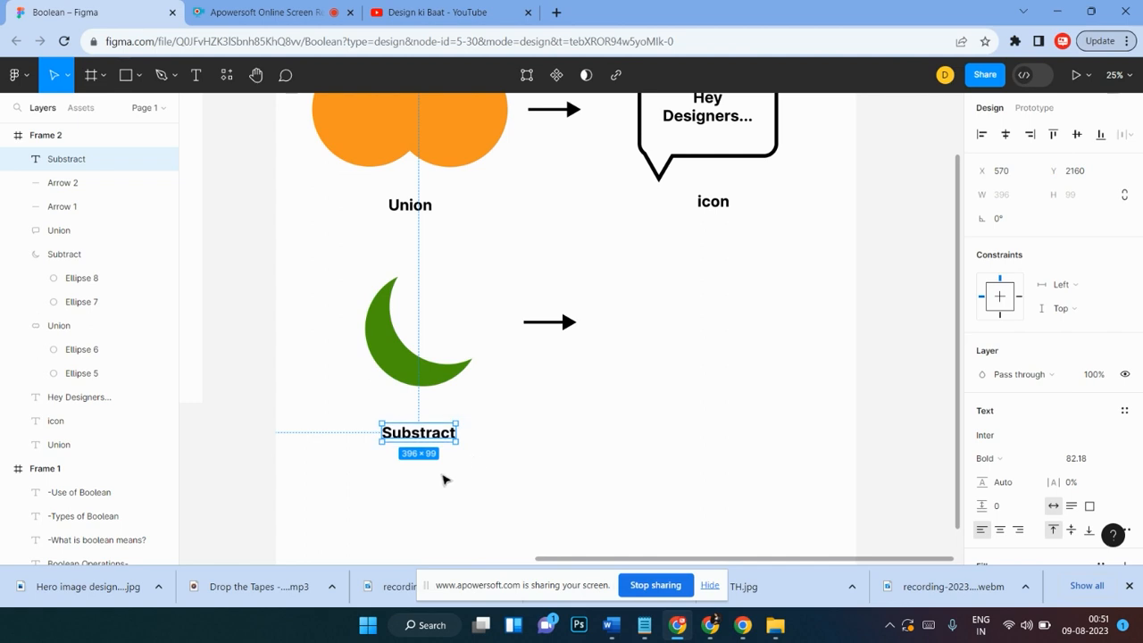
pyautogui.click(475, 462)
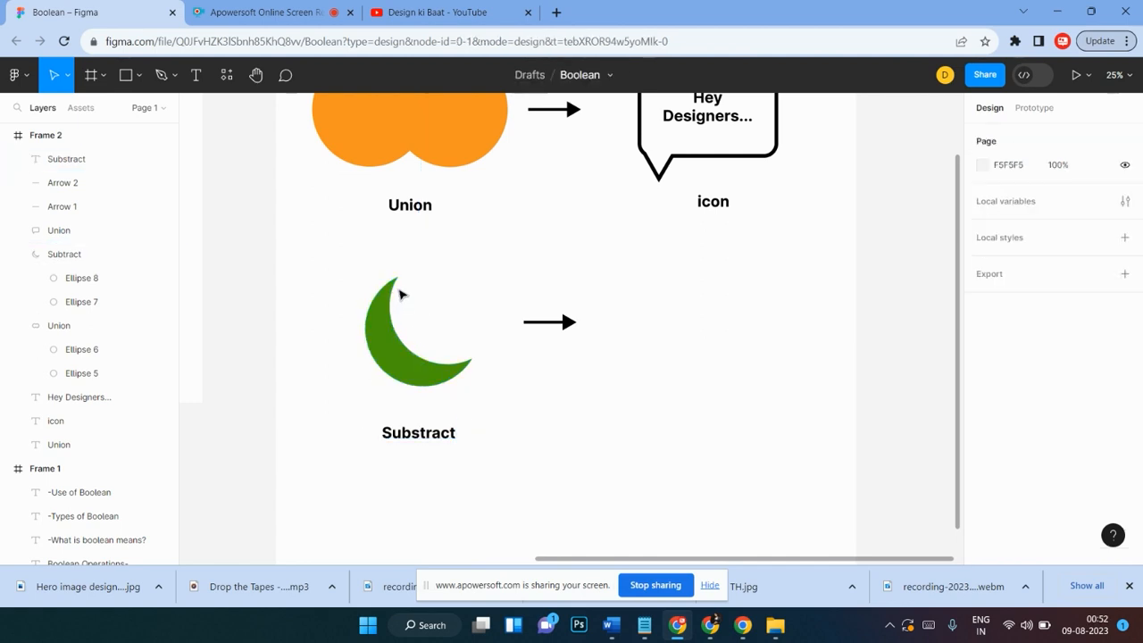
pyautogui.scroll(1, 383, 298)
pyautogui.click(387, 389)
pyautogui.doubleClick(387, 389)
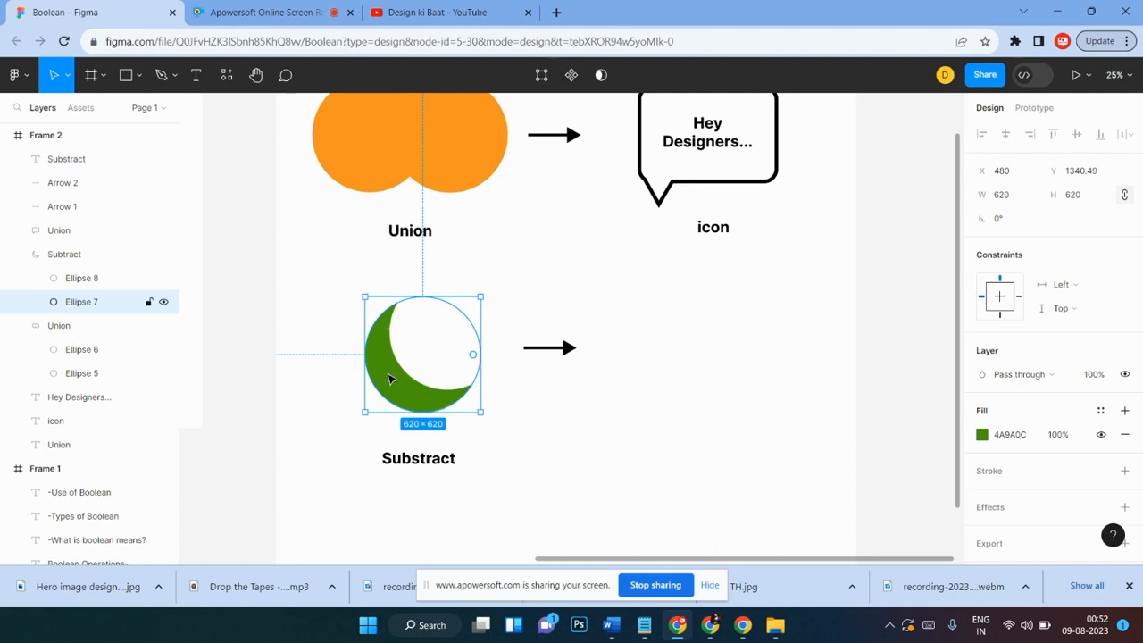
pyautogui.click(559, 403)
pyautogui.click(439, 402)
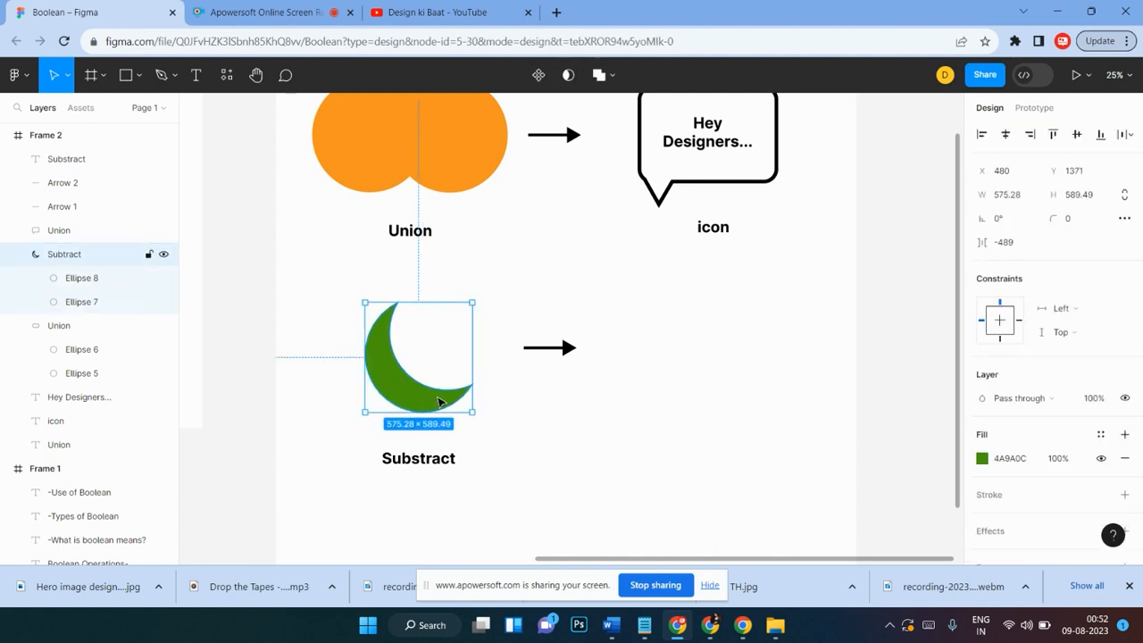
pyautogui.click(573, 414)
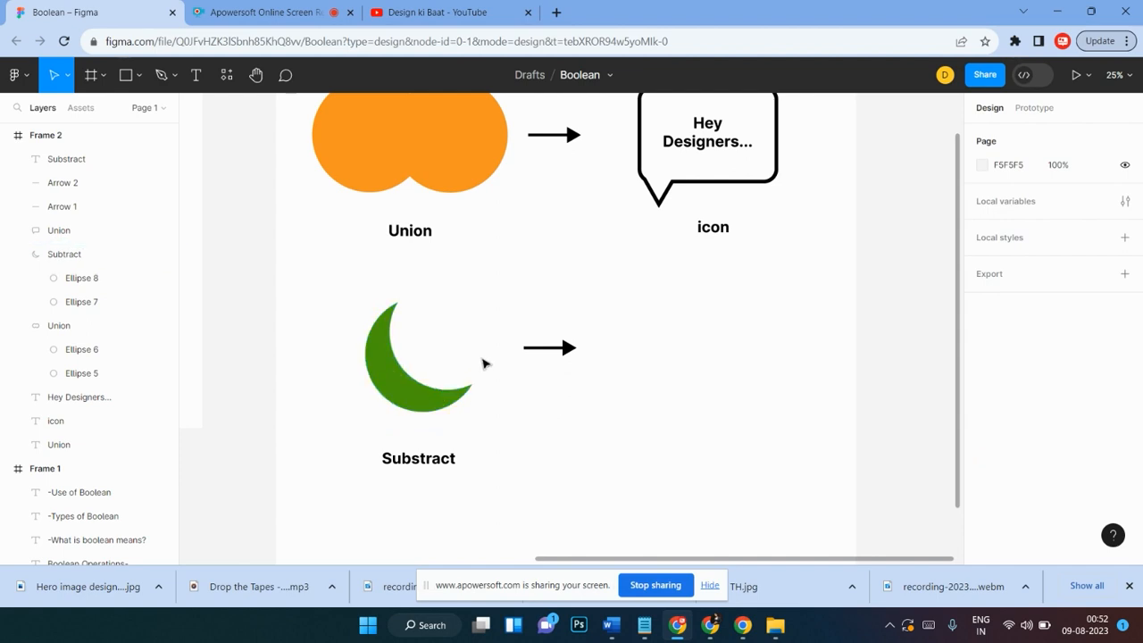
pyautogui.hscroll(2, 536, 391)
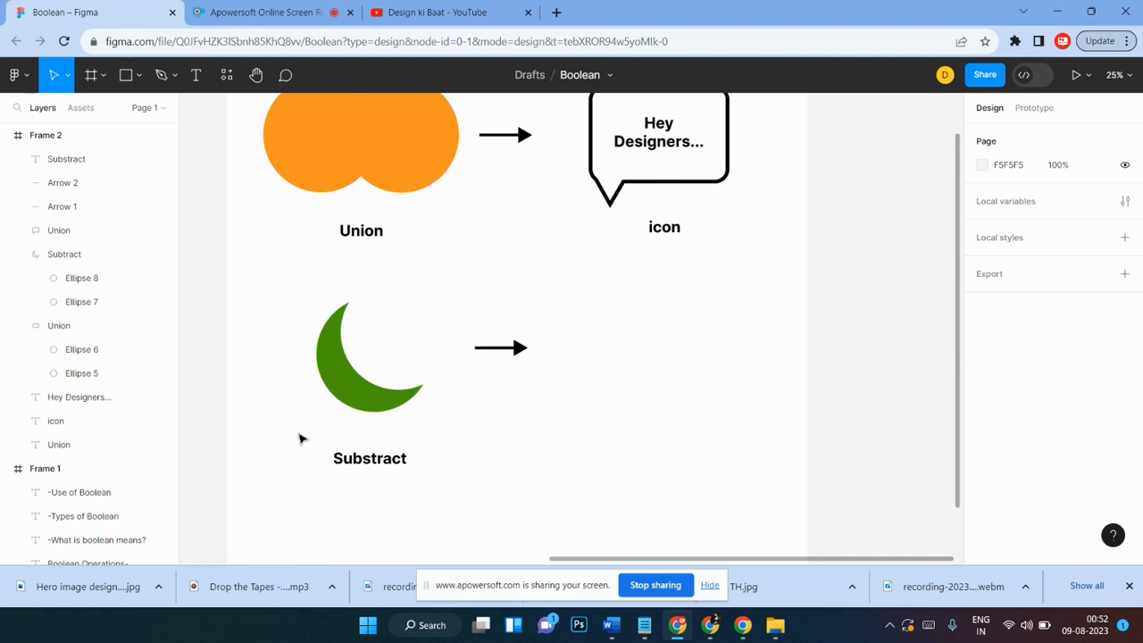
pyautogui.hscroll(2, 528, 395)
pyautogui.scroll(2, 528, 396)
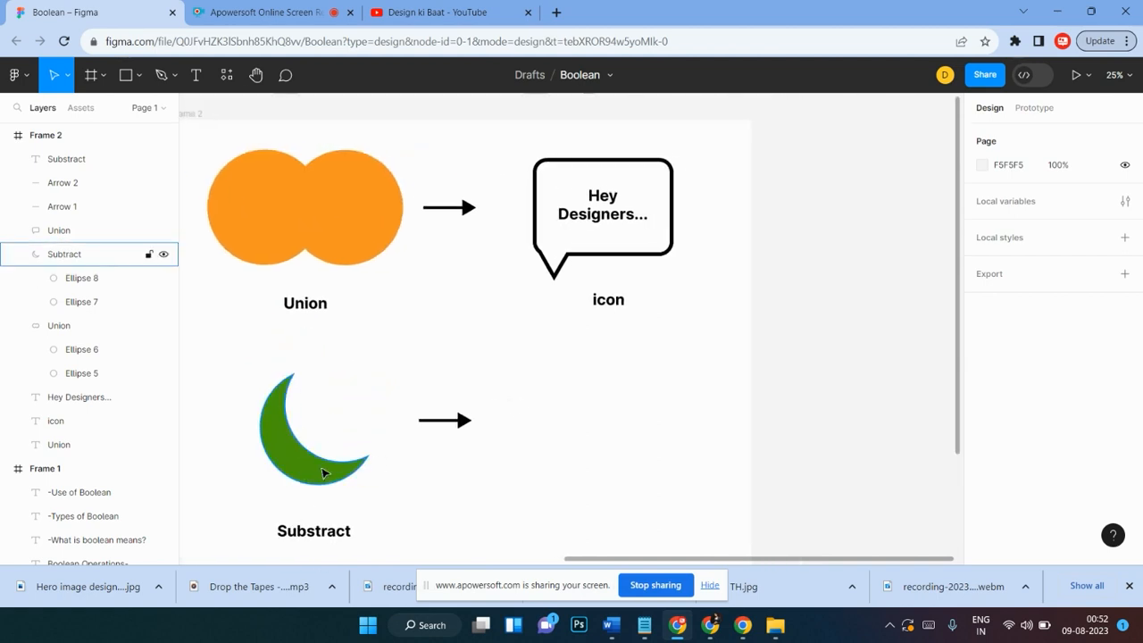
pyautogui.scroll(-3, 439, 421)
pyautogui.hscroll(-1, 439, 421)
pyautogui.scroll(2, 598, 350)
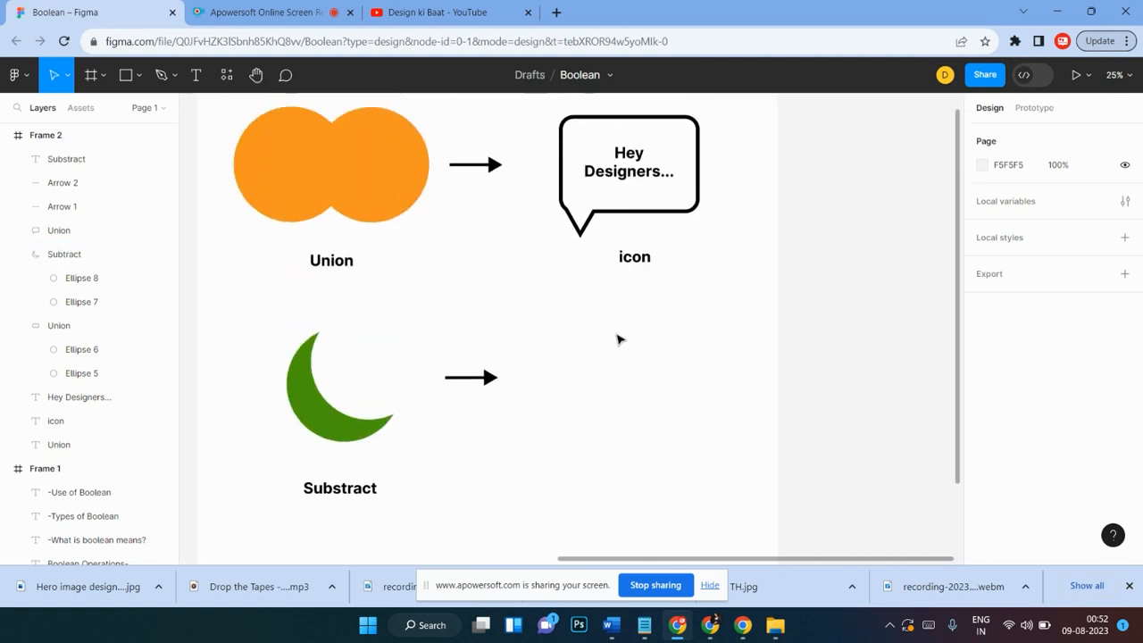
pyautogui.scroll(-1, 620, 340)
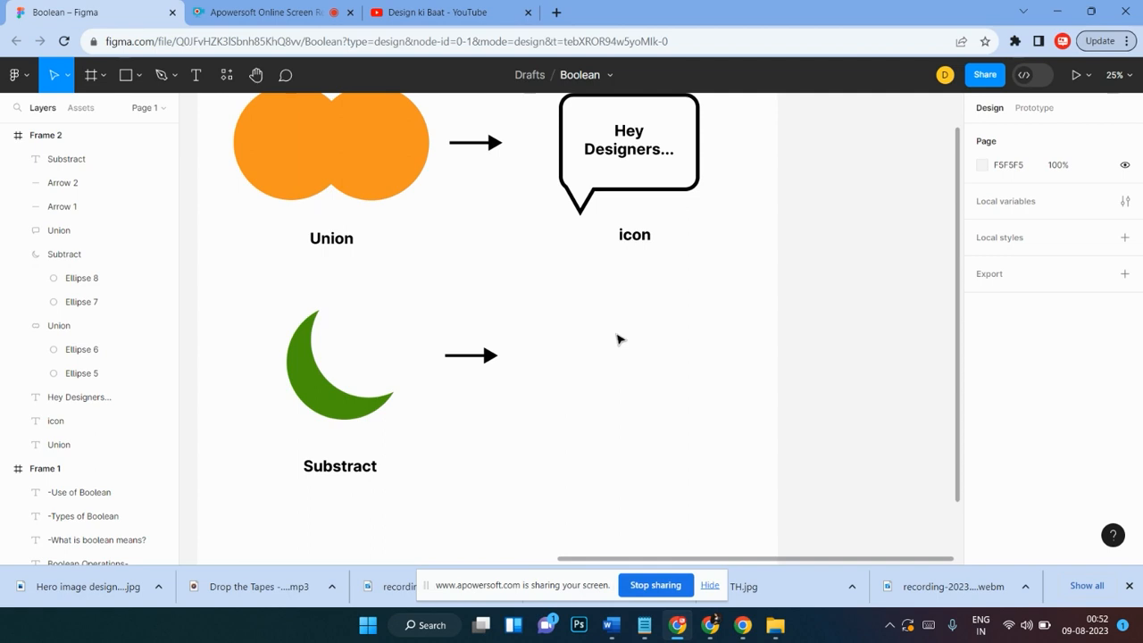
pyautogui.hscroll(-10, 619, 339)
pyautogui.hscroll(6, 617, 336)
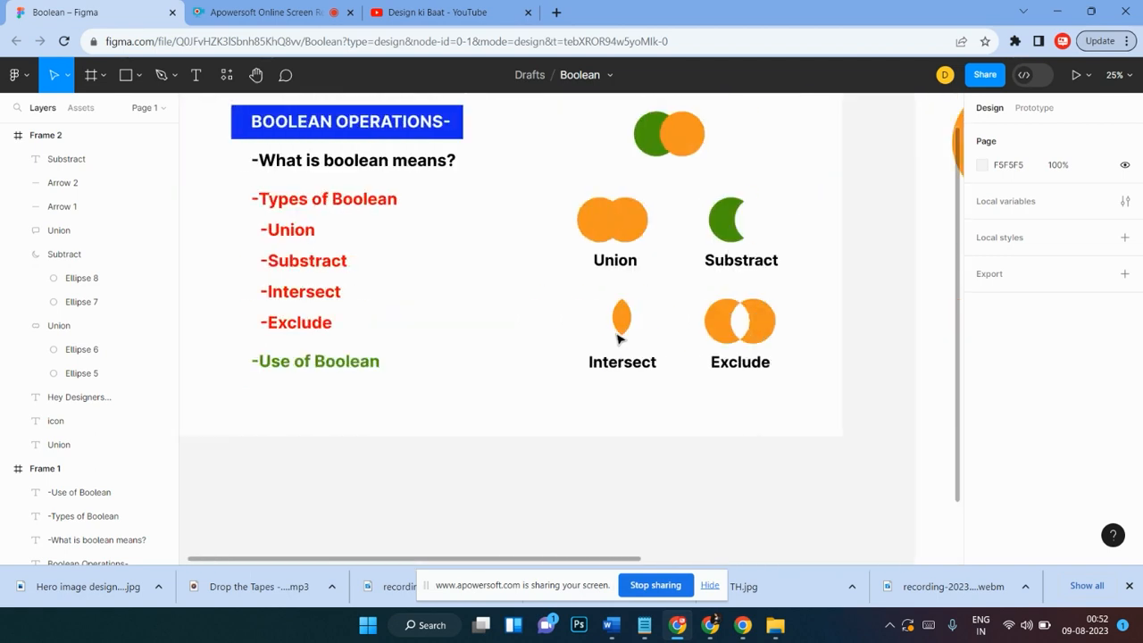
pyautogui.hscroll(10, 529, 344)
pyautogui.hscroll(-4, 500, 342)
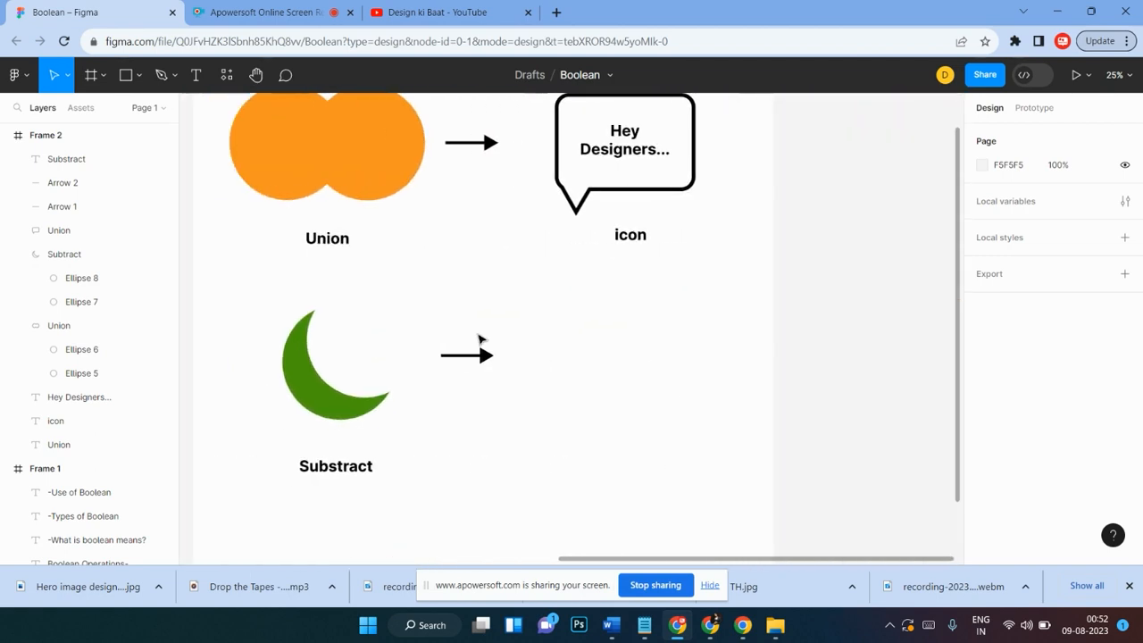
pyautogui.scroll(3, 479, 337)
pyautogui.hscroll(2, 480, 334)
pyautogui.scroll(-2, 480, 334)
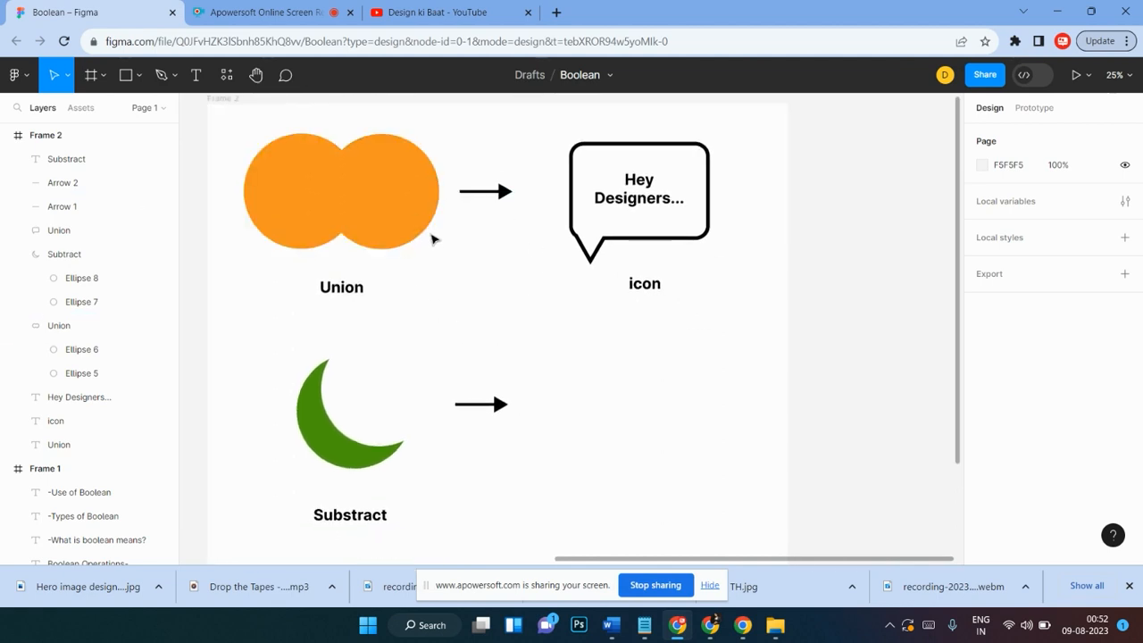
pyautogui.scroll(-1, 433, 239)
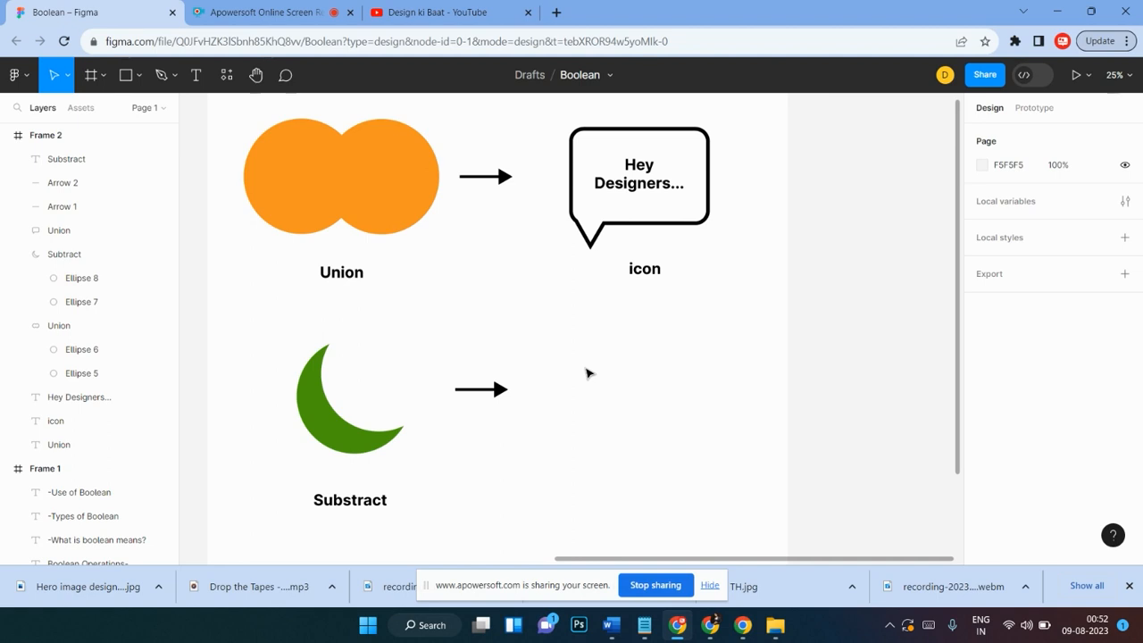
pyautogui.click(612, 76)
pyautogui.click(611, 76)
pyautogui.doubleClick(598, 76)
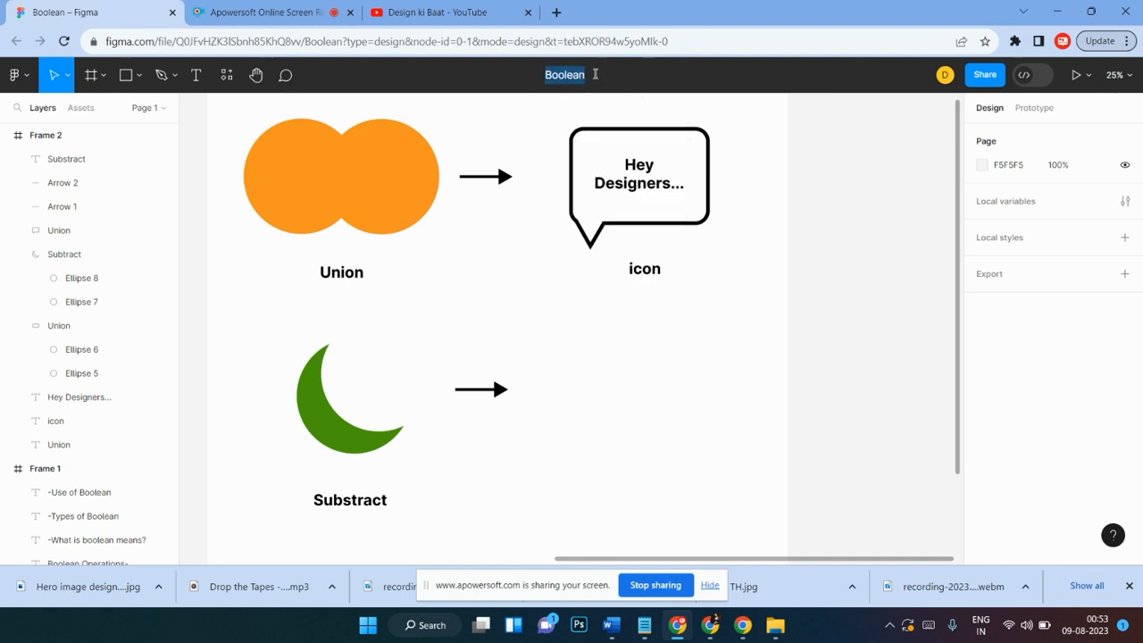
pyautogui.press('Return')
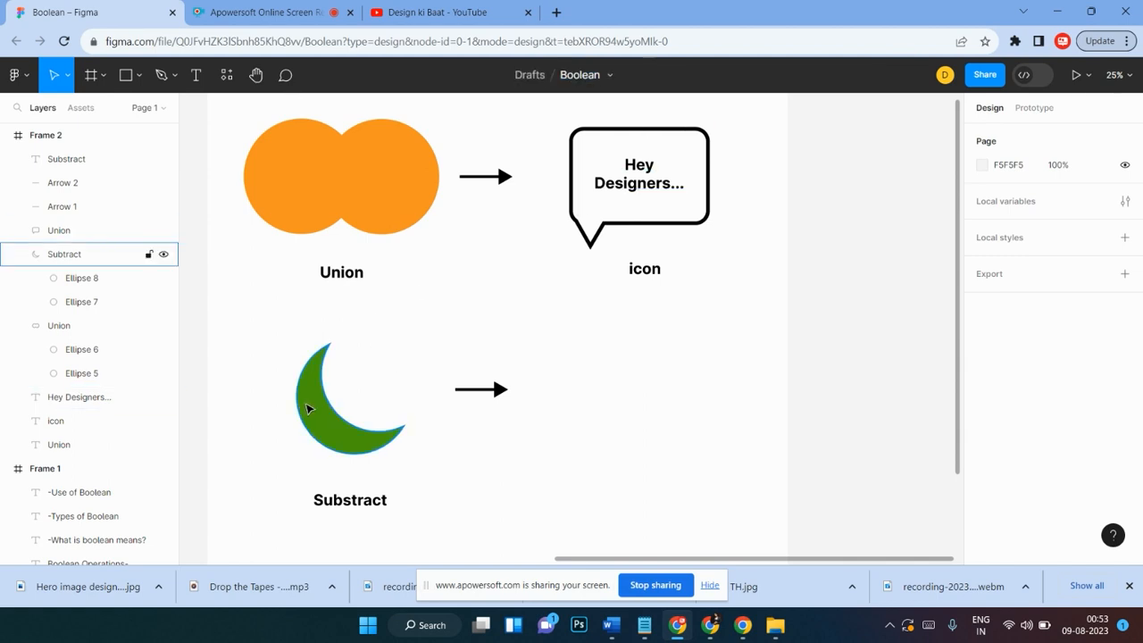
# Step: Open the Boolean operations options for the Subtract group and close them without choosing one
pyautogui.click(308, 409)
pyautogui.click(601, 75)
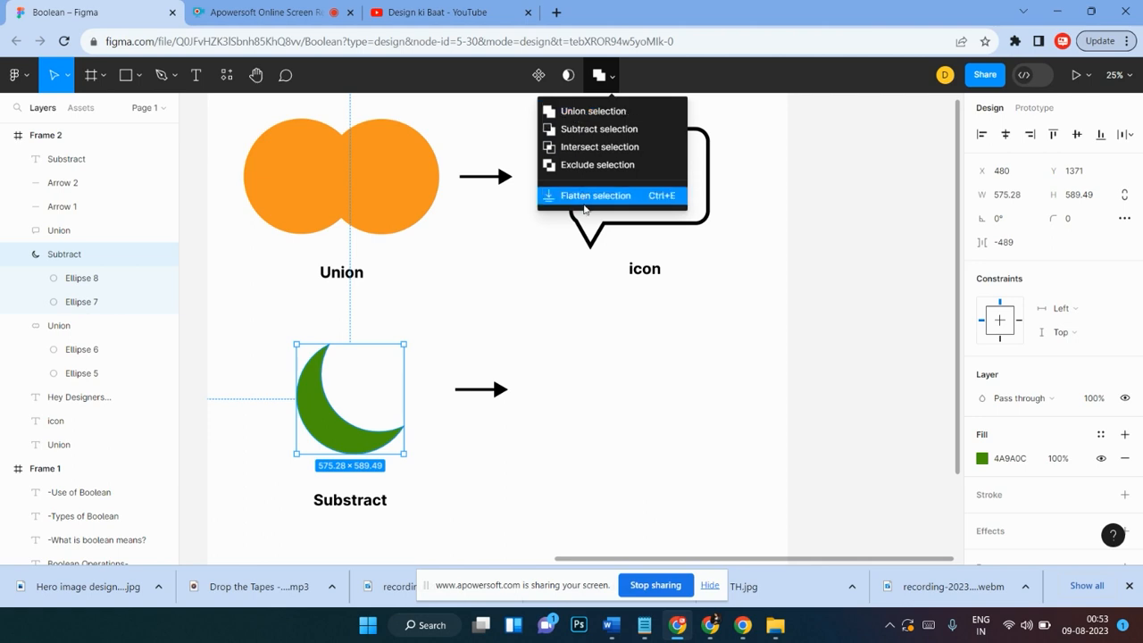
pyautogui.click(610, 379)
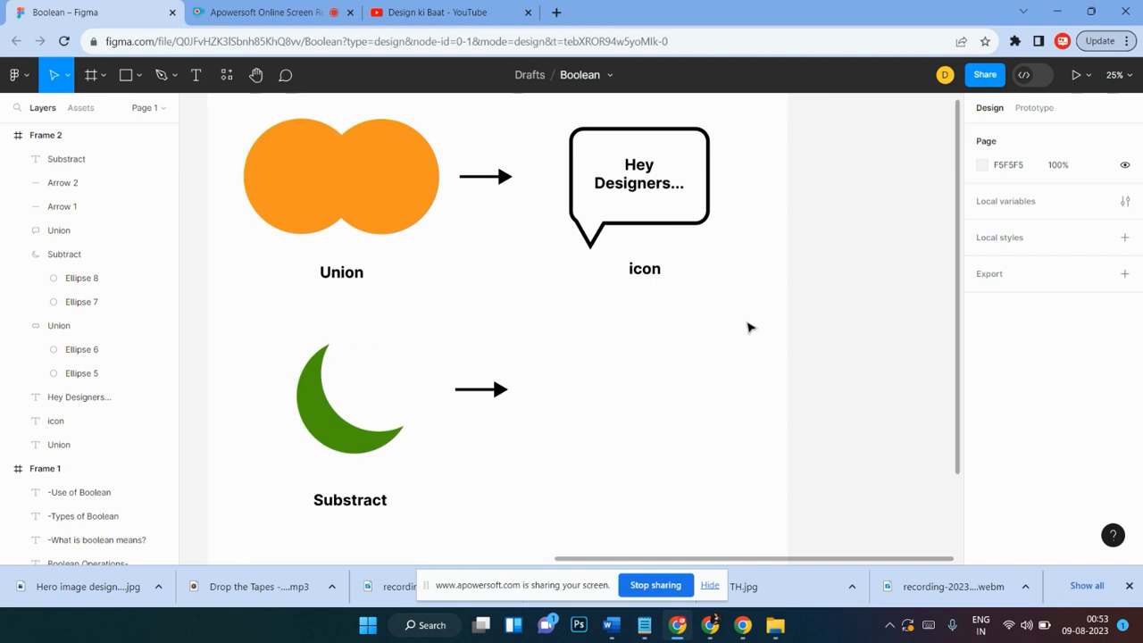
# Step: Draw a rectangle about 724 × 532 to the right of the lower arrow and nudge it into place
pyautogui.click(126, 75)
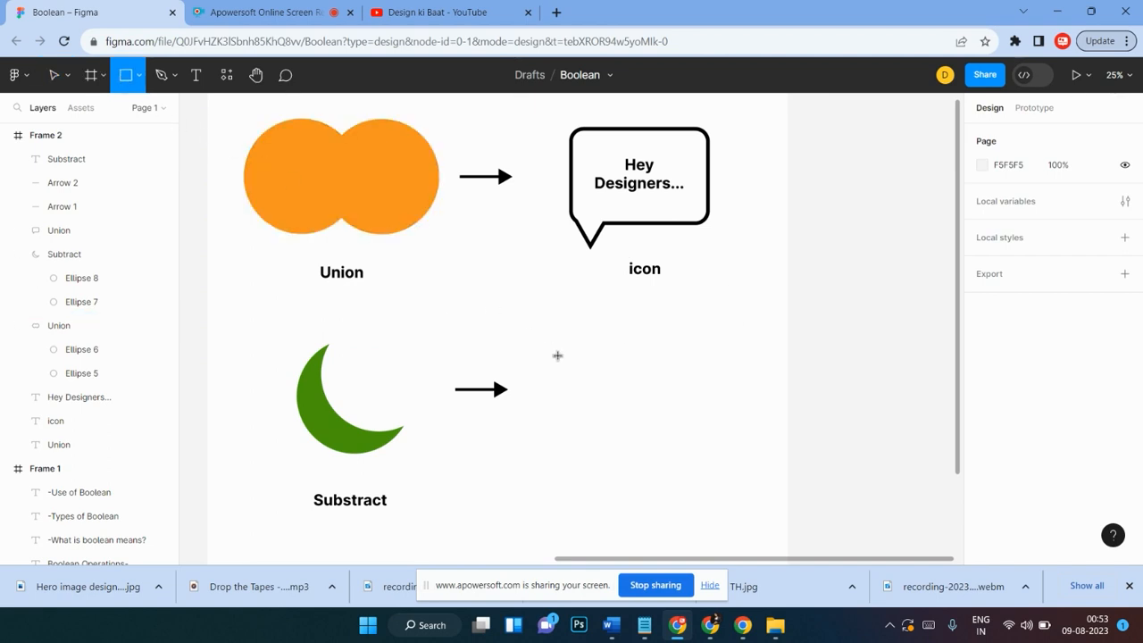
pyautogui.moveTo(575, 366); pyautogui.dragTo(711, 467)
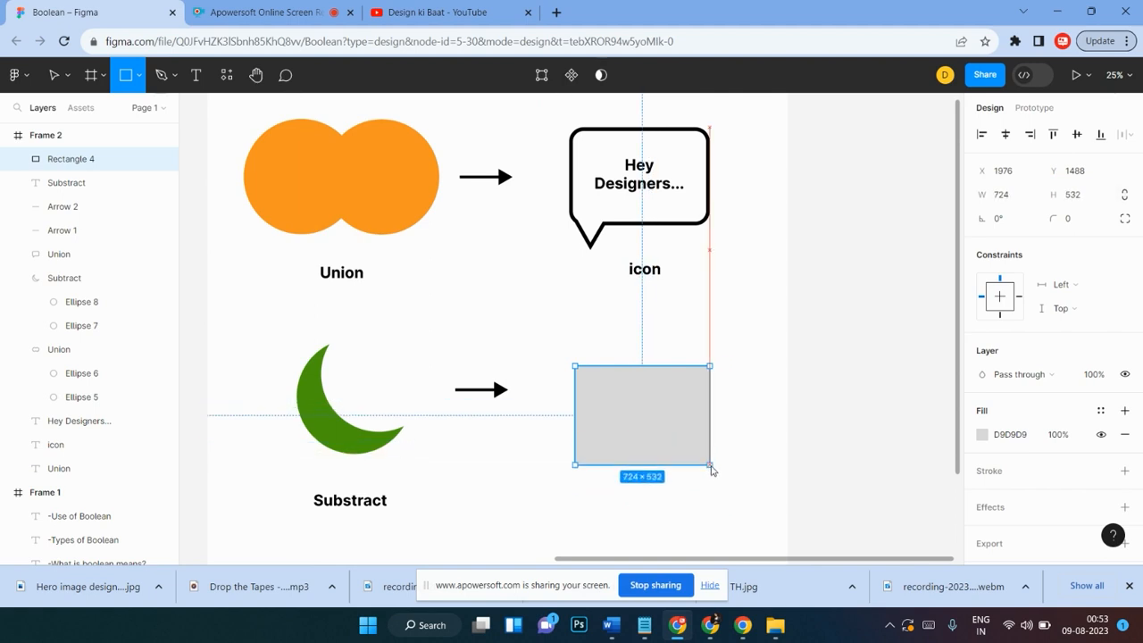
pyautogui.moveTo(679, 414)
pyautogui.mouseDown()
pyautogui.moveTo(674, 435)
pyautogui.moveTo(681, 403)
pyautogui.moveTo(690, 406)
pyautogui.mouseUp()
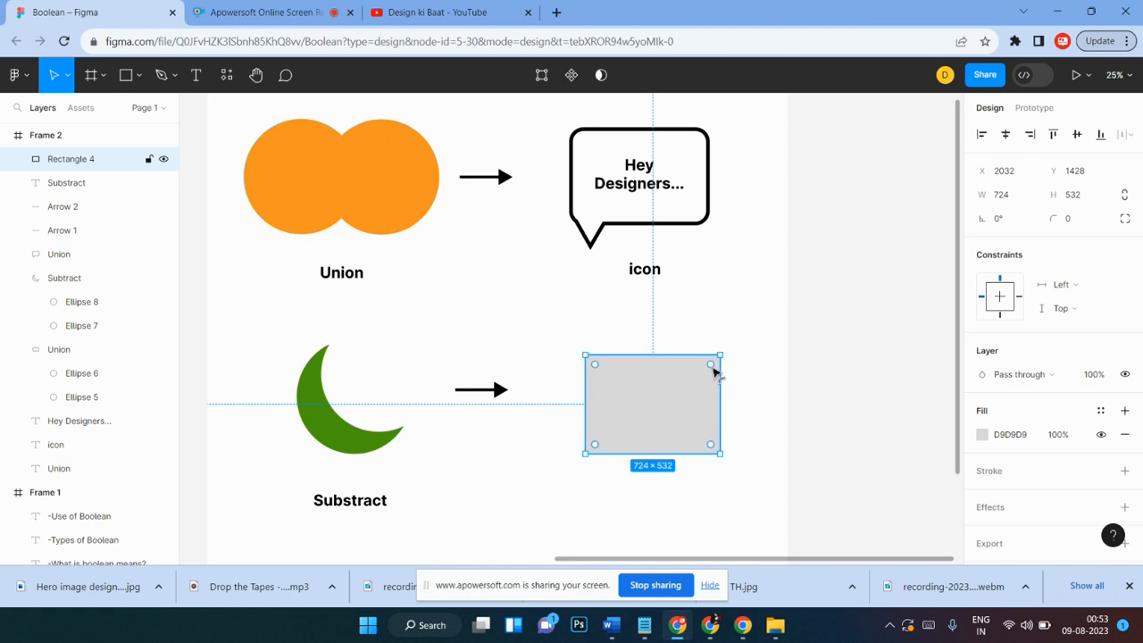
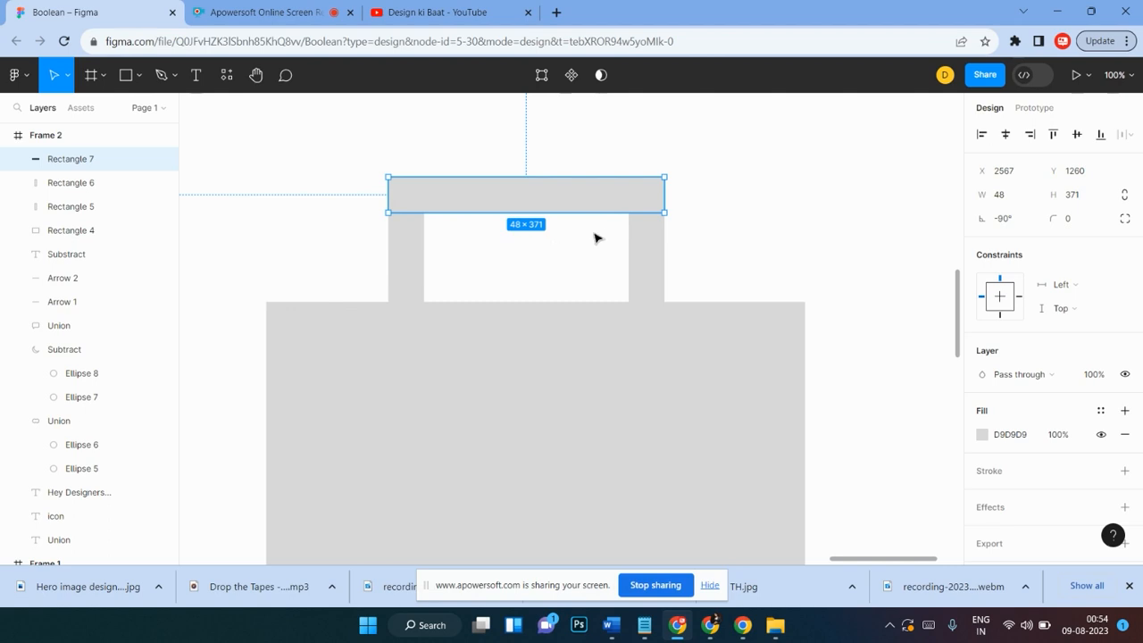
# Step: Group the three rectangles that form the bag's handle
pyautogui.click(729, 195)
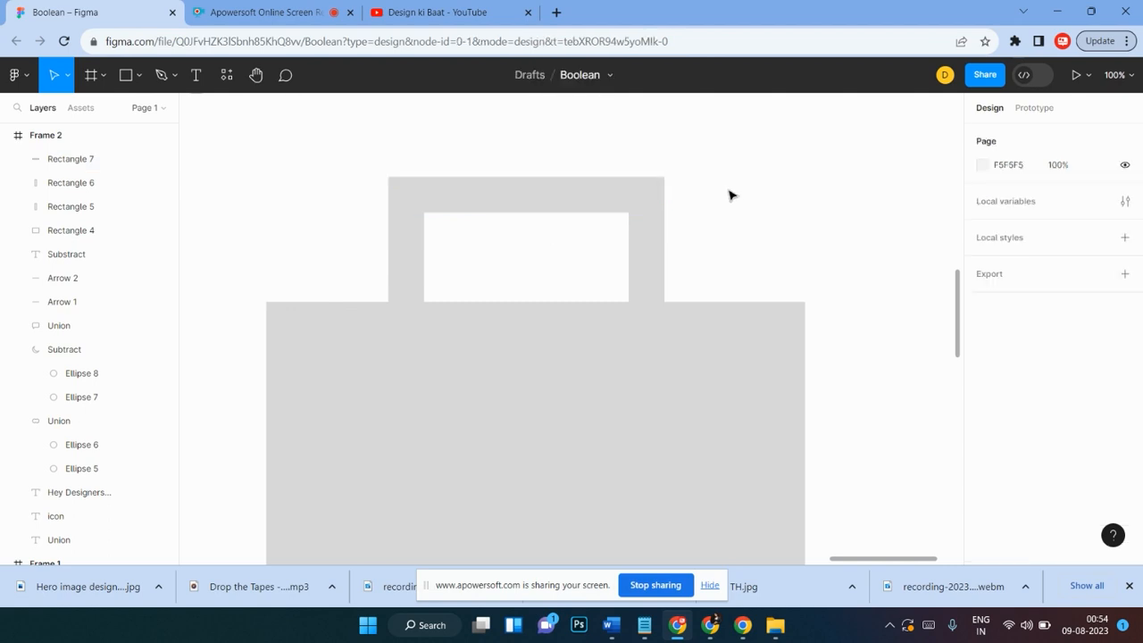
pyautogui.press('-')
pyautogui.press('-')
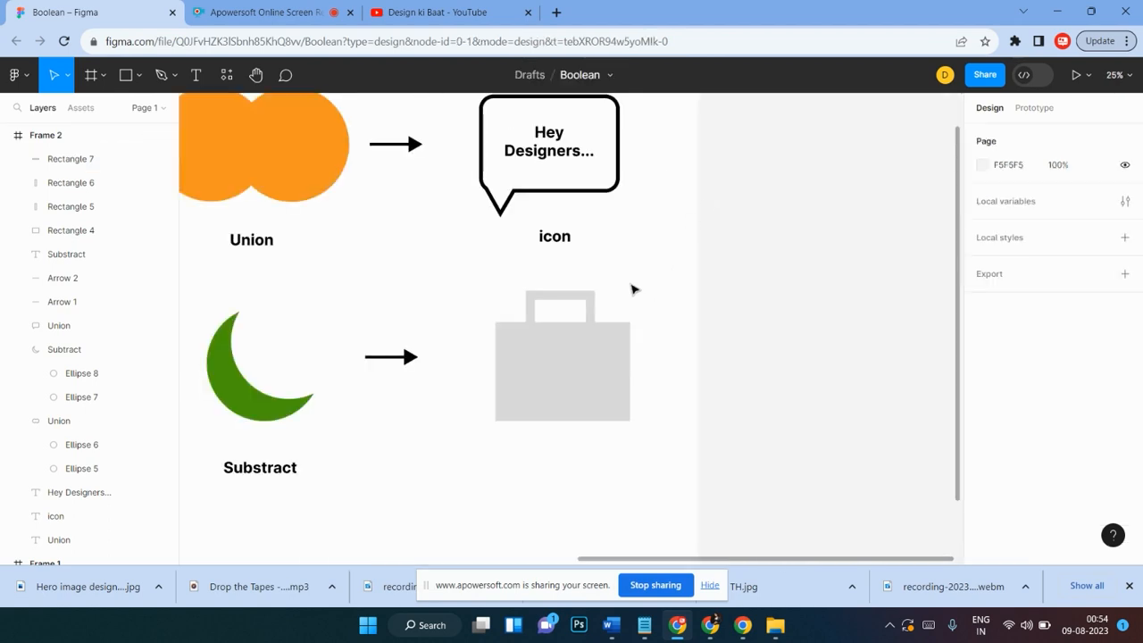
pyautogui.moveTo(631, 288); pyautogui.dragTo(528, 323)
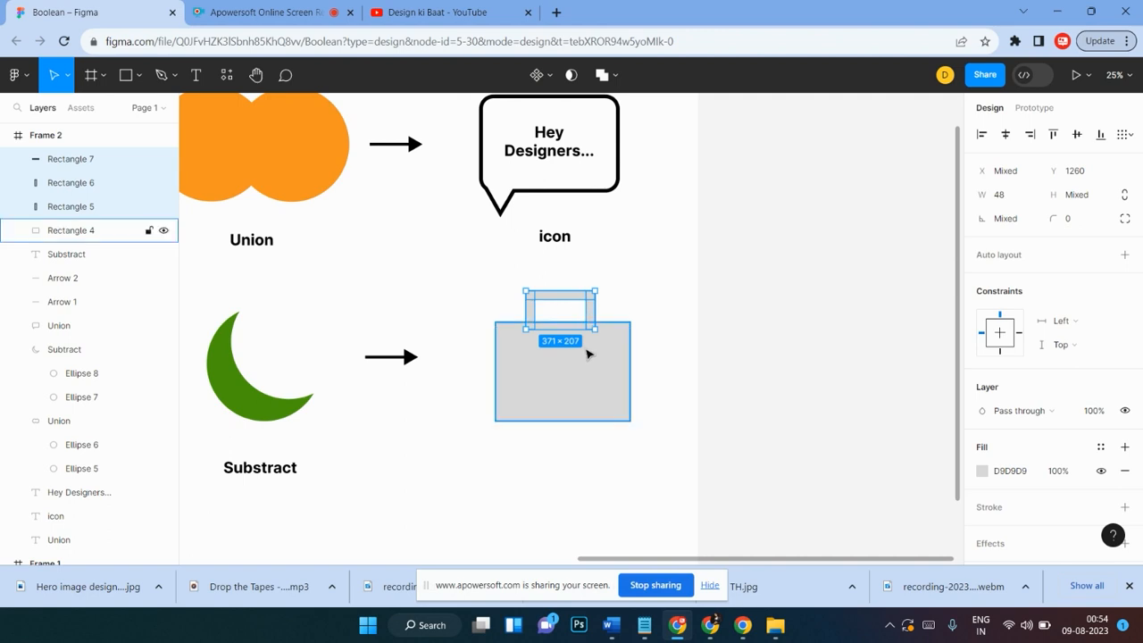
pyautogui.hotkey('ctrl', 'g')
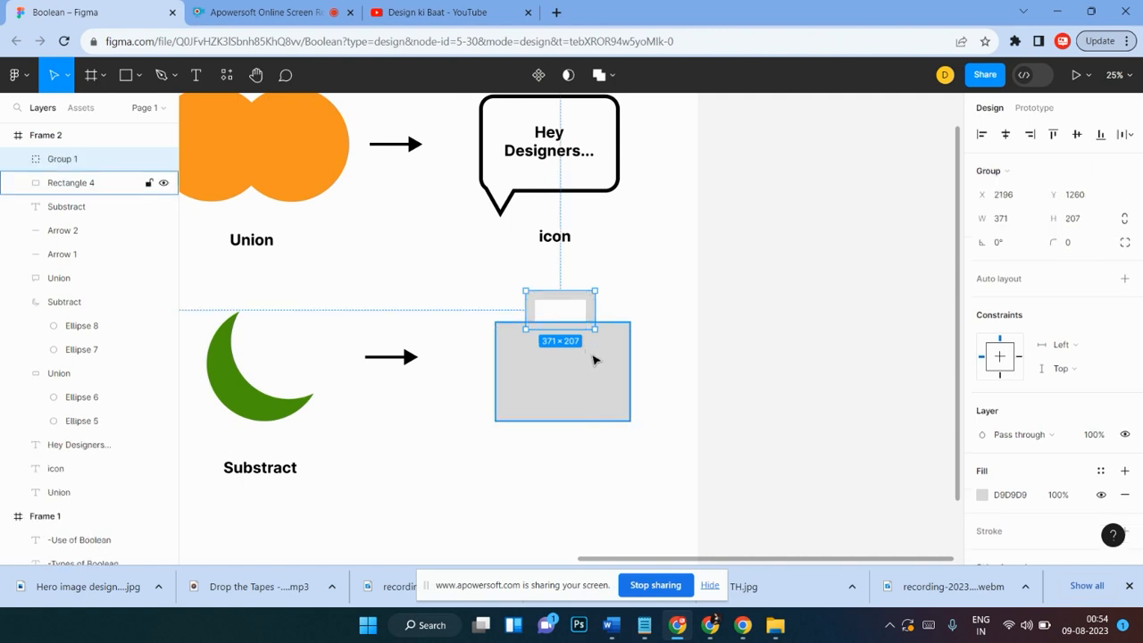
# Step: Union the handle group with the large body rectangle into one bag shape
pyautogui.keyDown('shift'); pyautogui.click(595, 360); pyautogui.keyUp('shift')
pyautogui.click(596, 360)
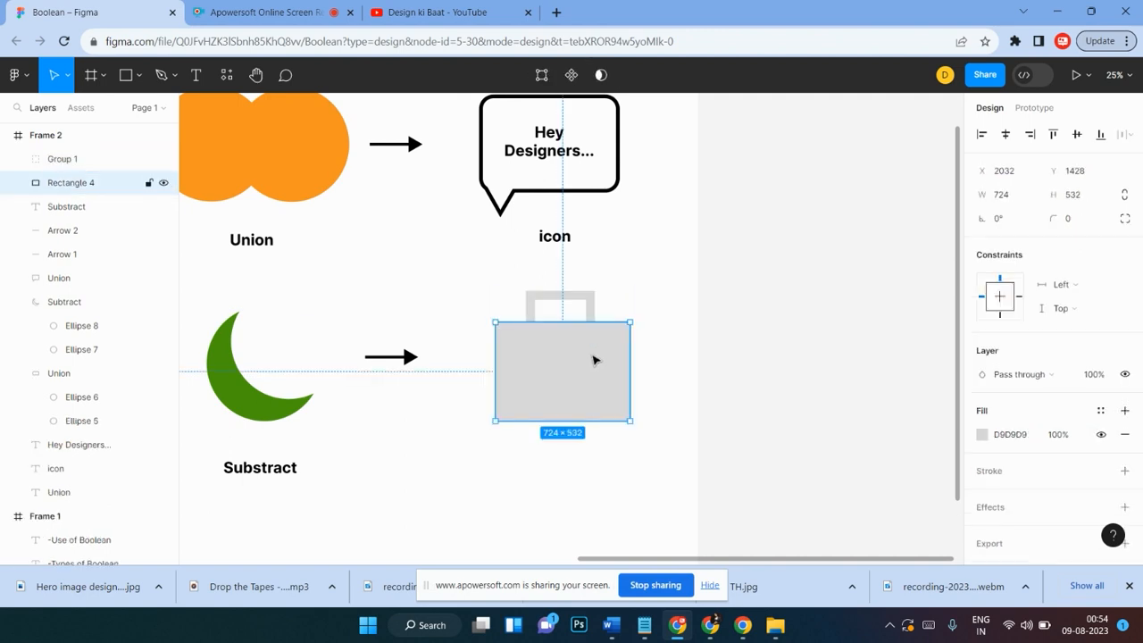
pyautogui.moveTo(621, 275); pyautogui.dragTo(499, 399)
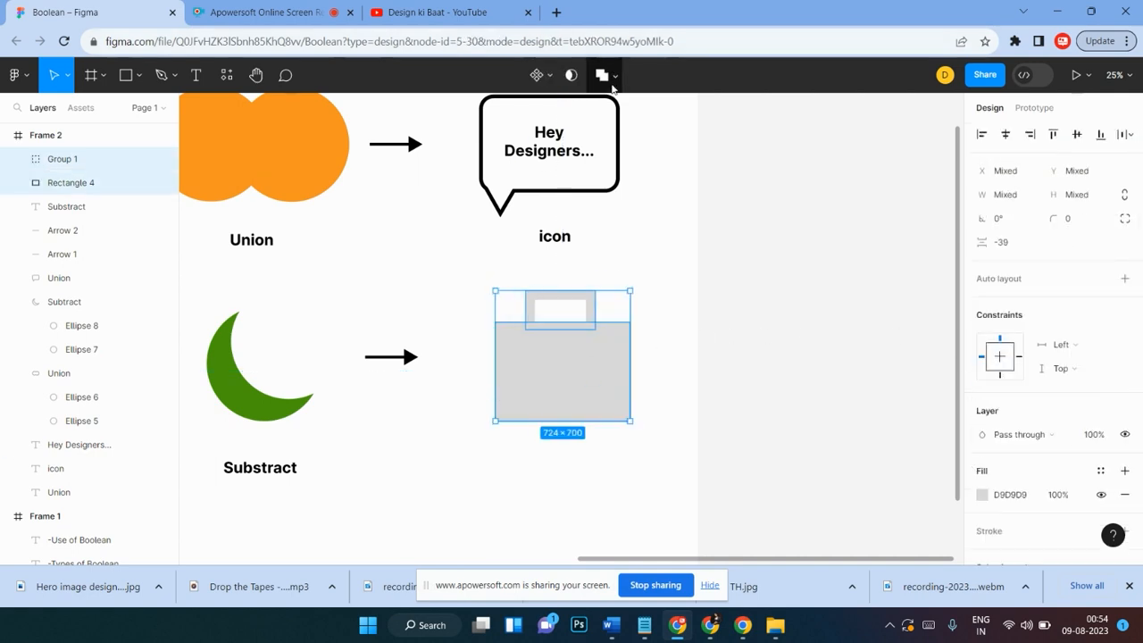
pyautogui.click(599, 75)
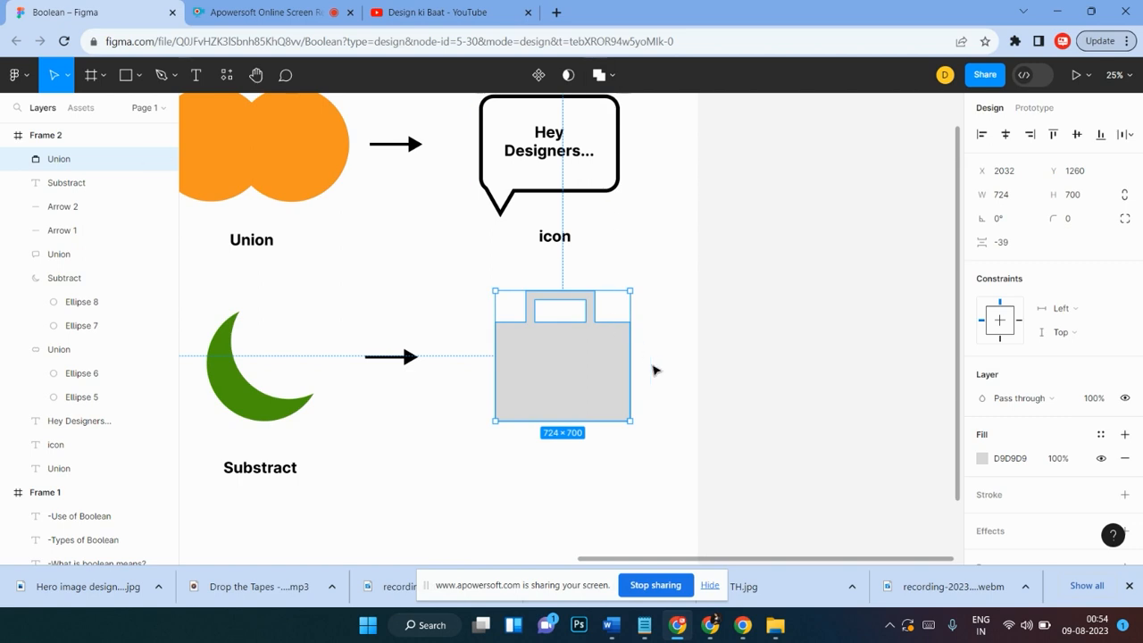
# Step: Nudge the united bag shape slightly to the left
pyautogui.click(658, 370)
pyautogui.moveTo(592, 402); pyautogui.dragTo(573, 410)
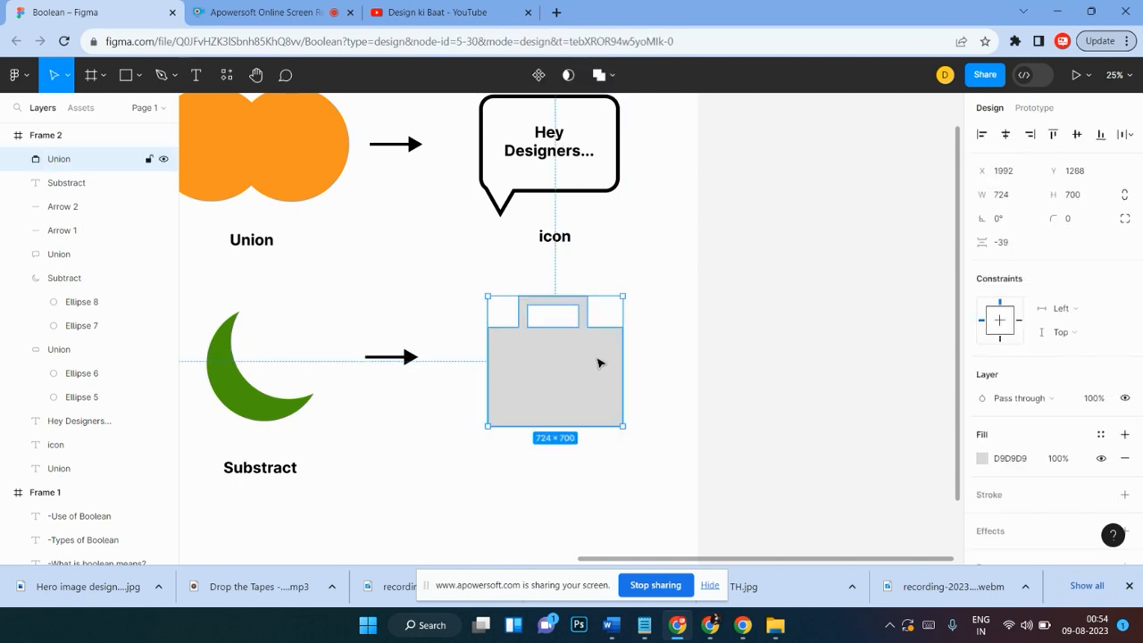
pyautogui.click(653, 337)
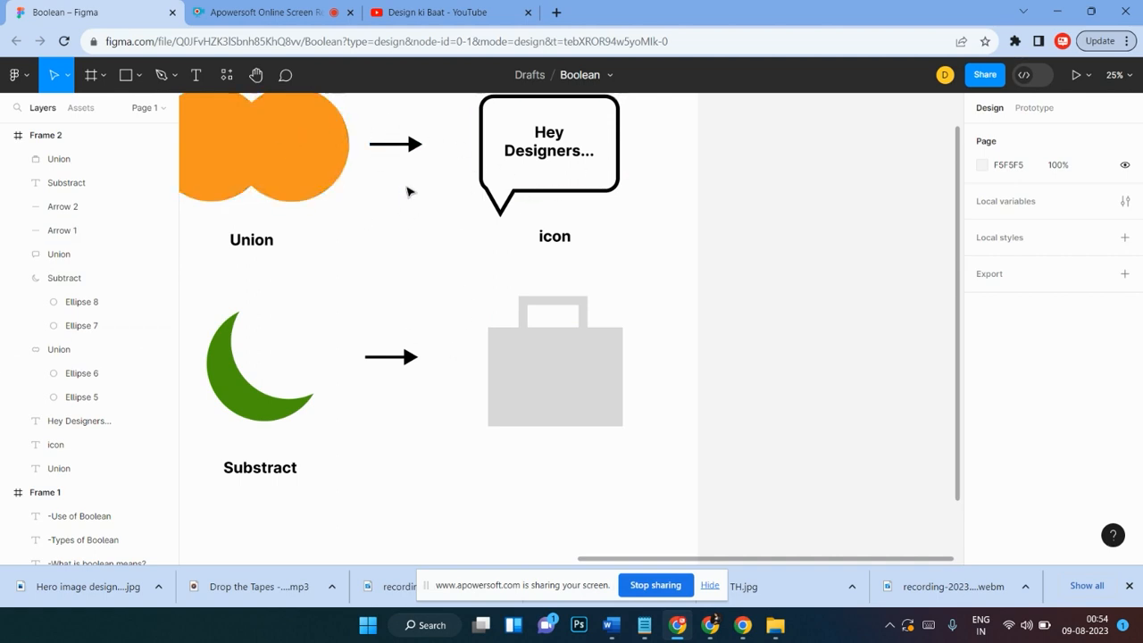
# Step: Fill the bag shape with red FD0202 from the document colours and nudge it slightly down
pyautogui.scroll(-1, 582, 178)
pyautogui.scroll(1, 483, 301)
pyautogui.hscroll(-3, 484, 301)
pyautogui.click(593, 371)
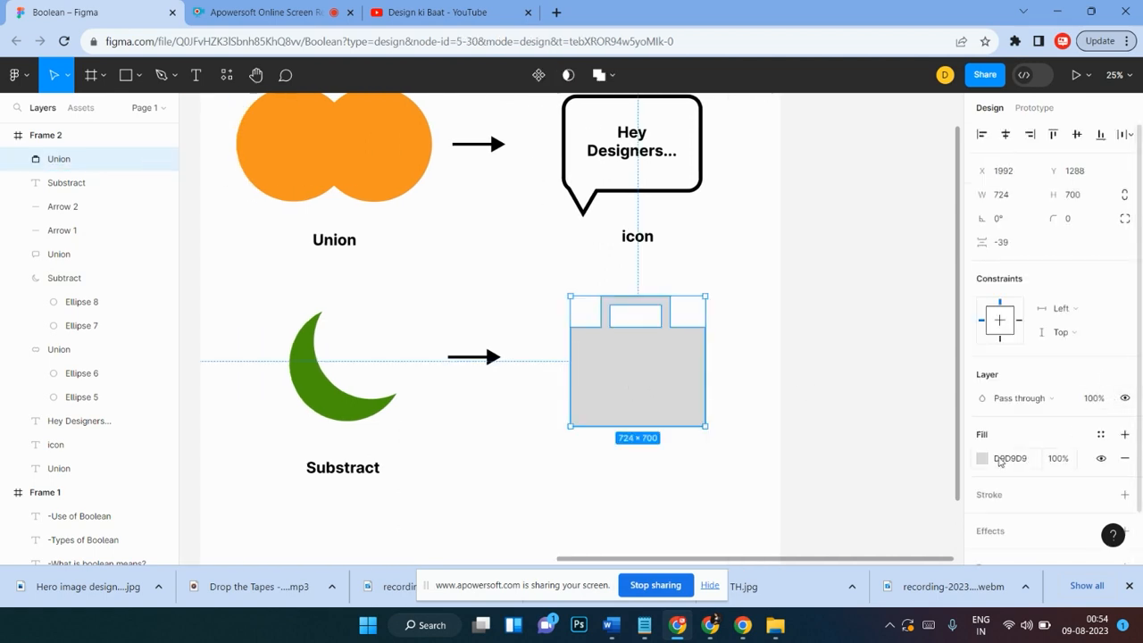
pyautogui.click(984, 458)
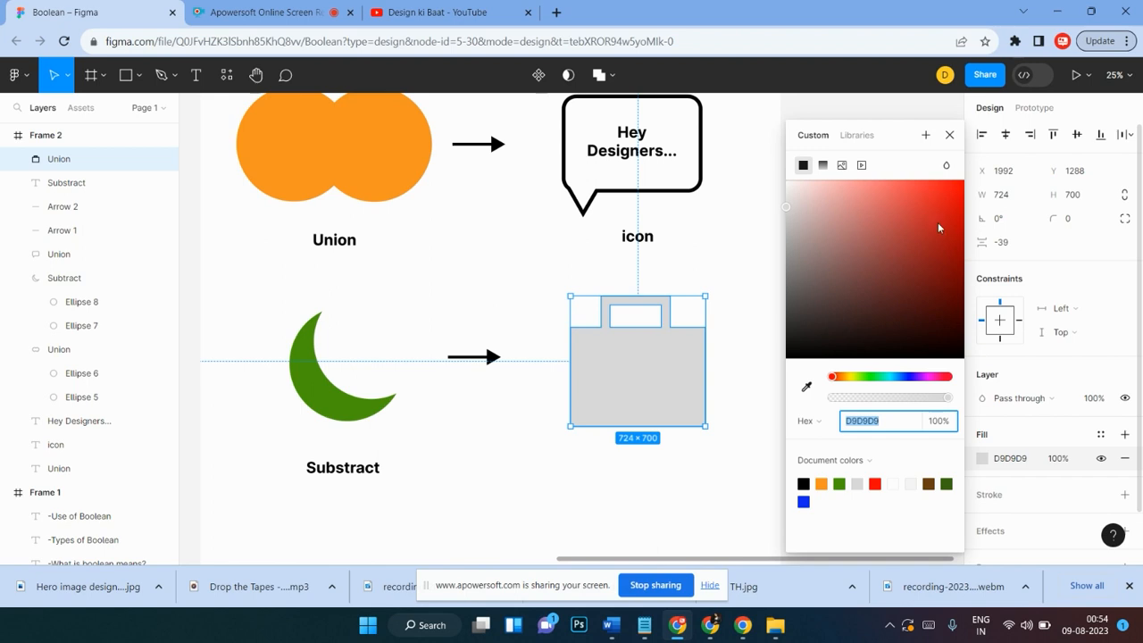
pyautogui.click(875, 483)
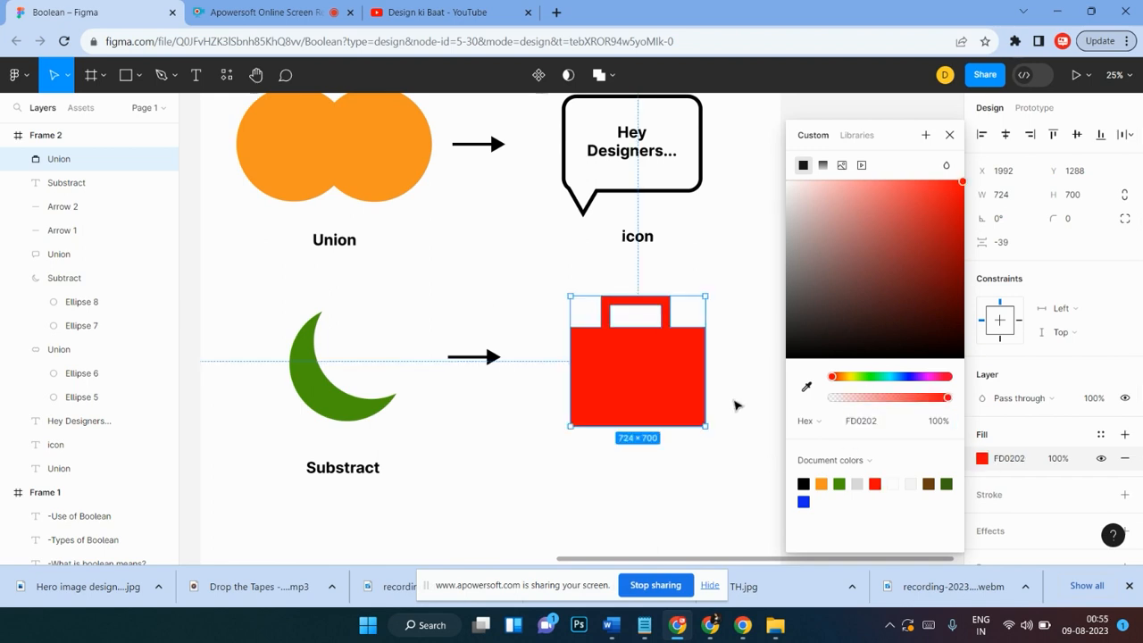
pyautogui.click(735, 405)
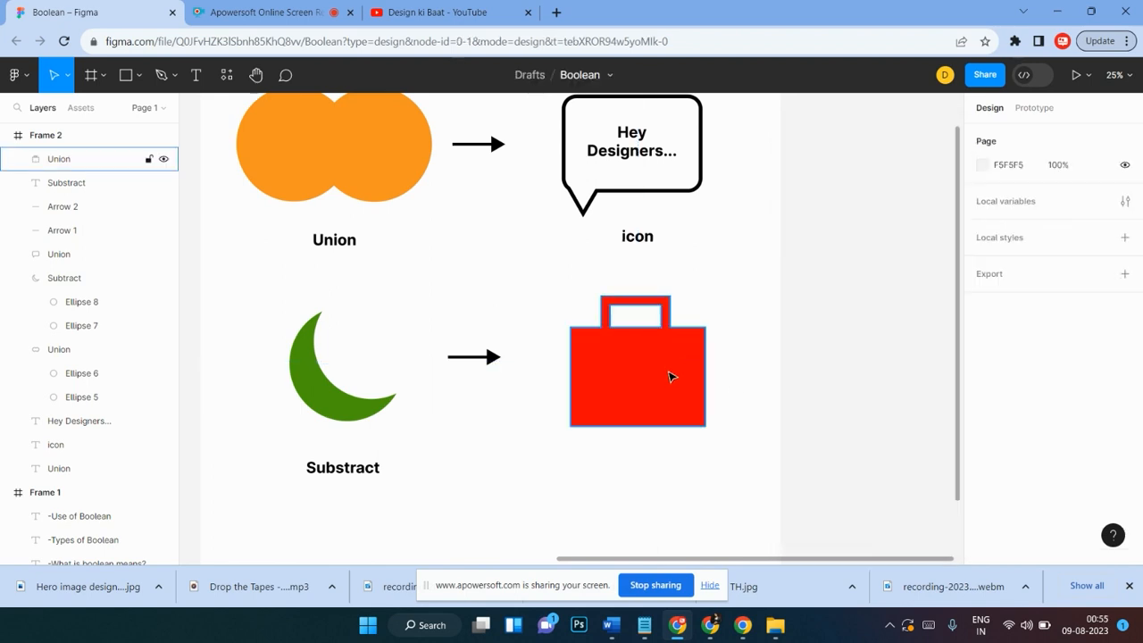
pyautogui.click(670, 382)
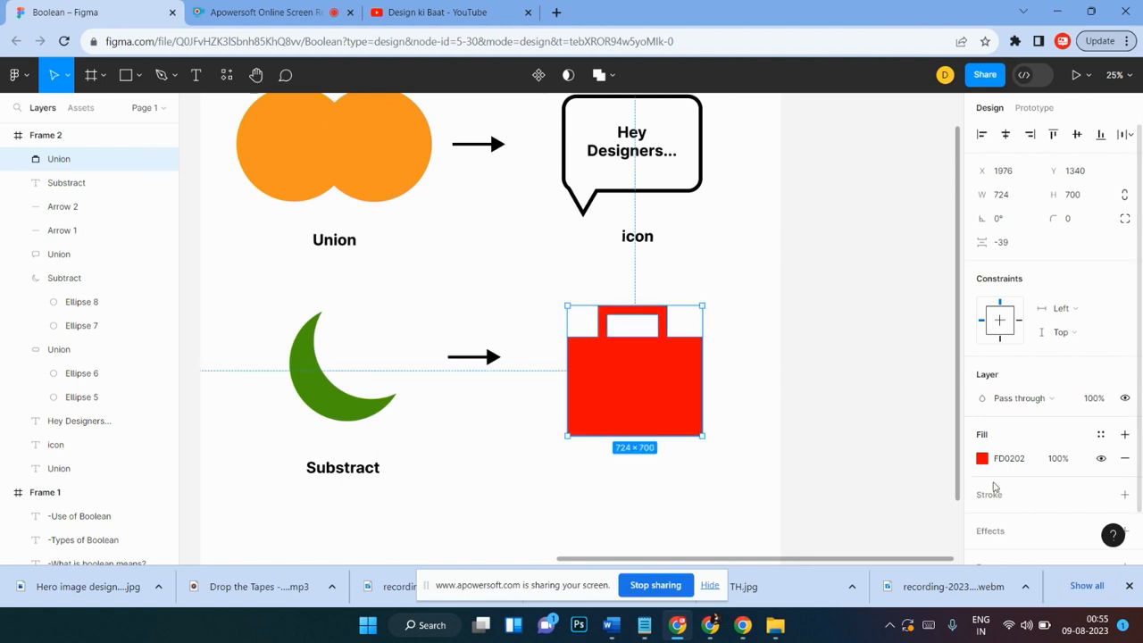
pyautogui.click(730, 350)
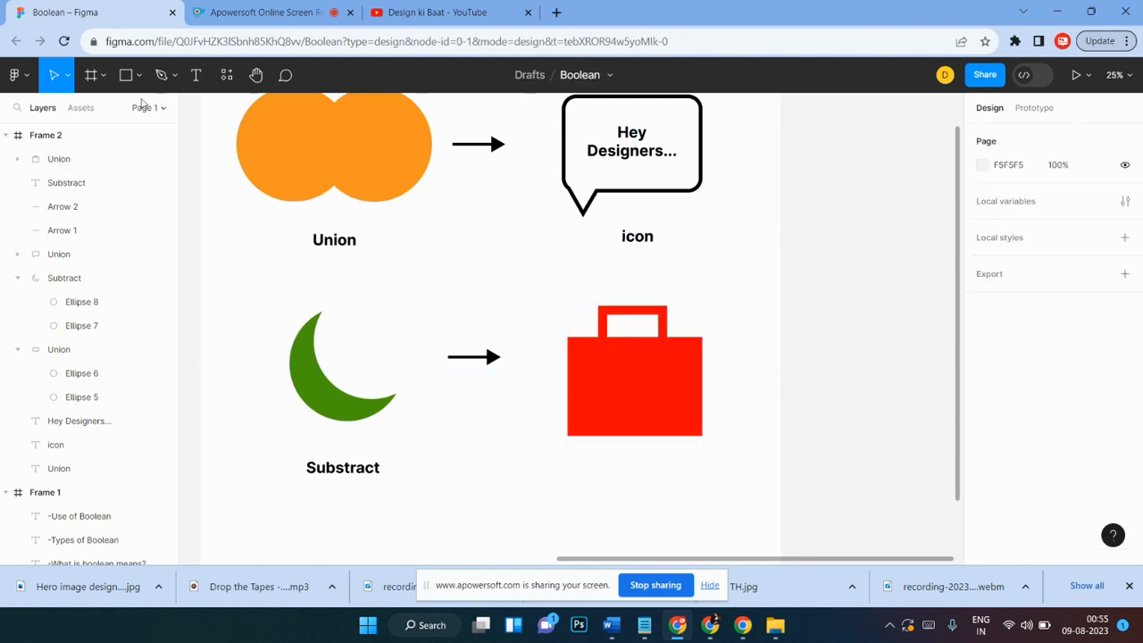
# Step: Draw a star about 612 × 612 below the bag and round its points to corner radius 27, ratio 44%
pyautogui.click(140, 79)
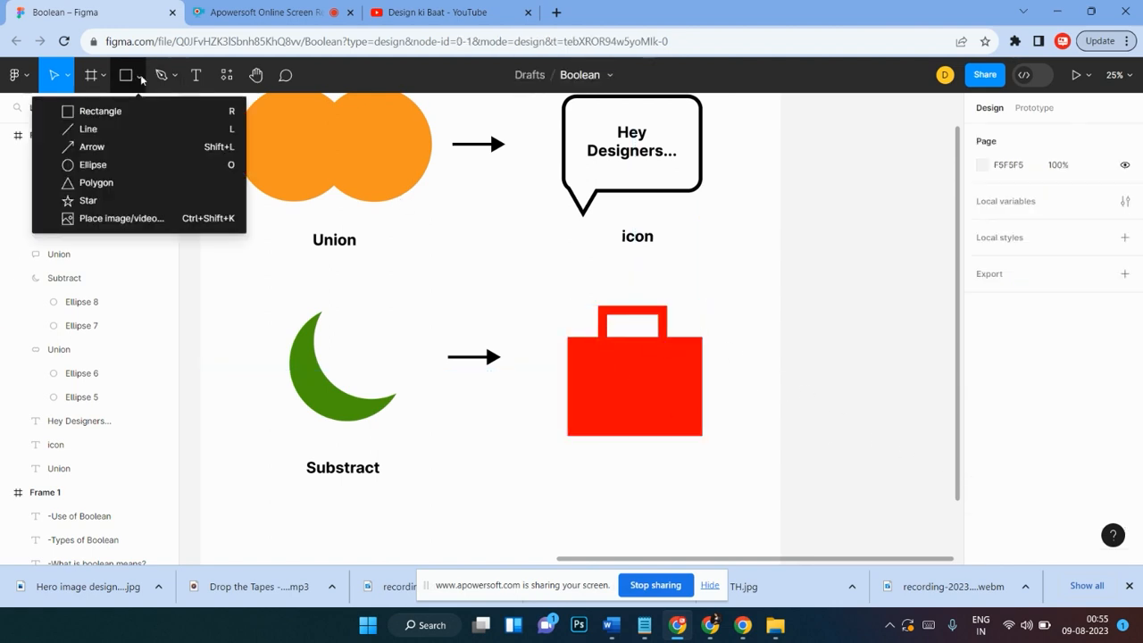
pyautogui.click(125, 198)
pyautogui.scroll(-3, 528, 319)
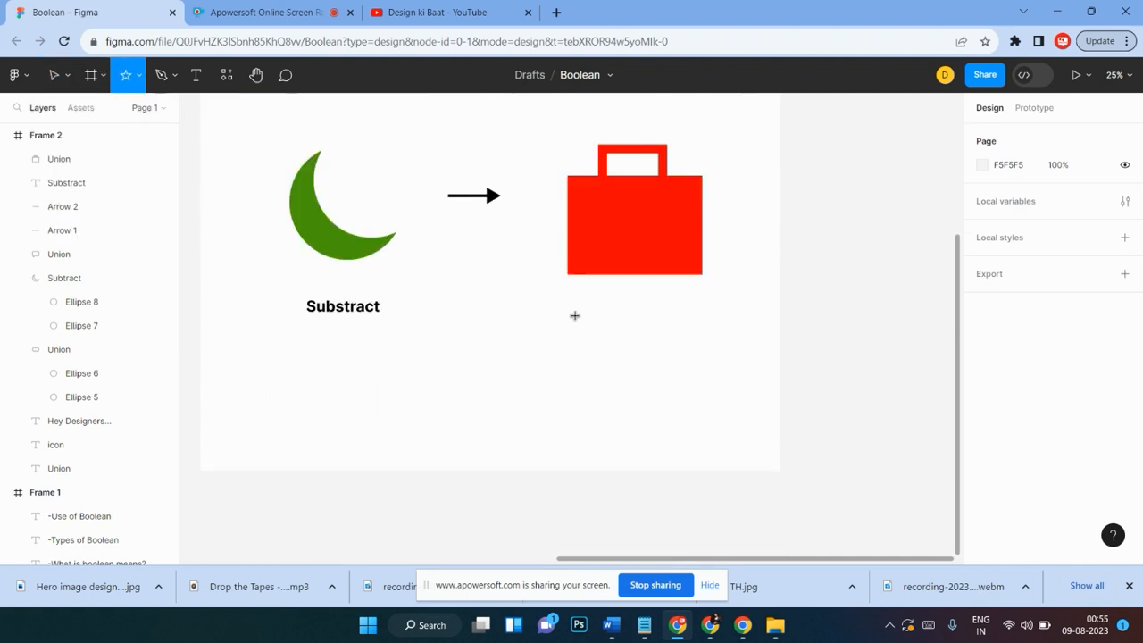
pyautogui.moveTo(581, 326); pyautogui.dragTo(696, 440)
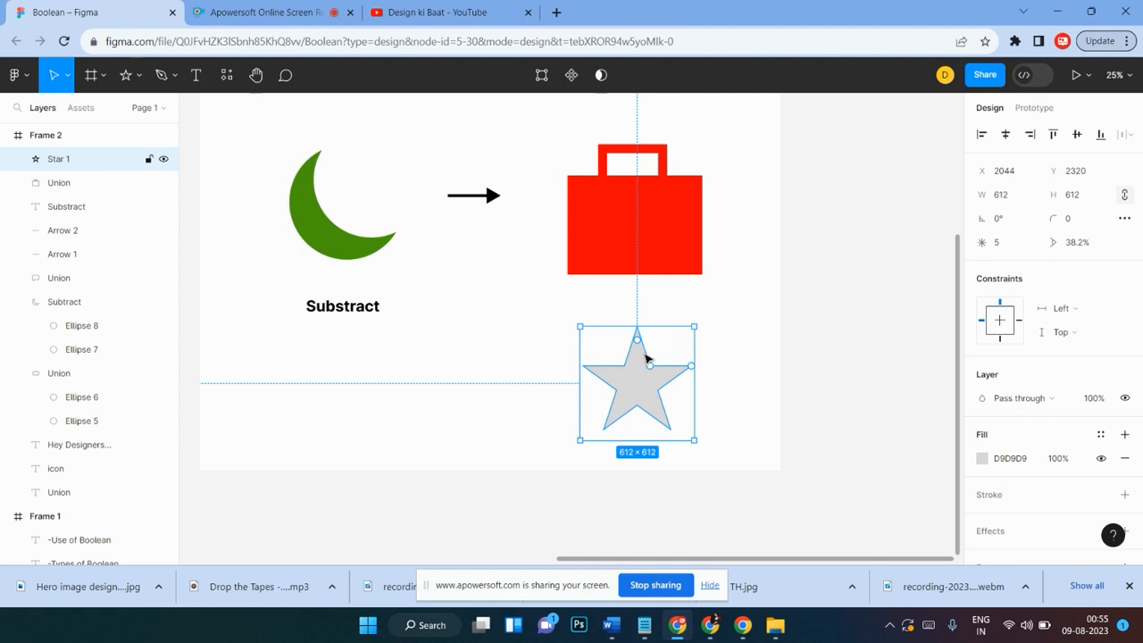
pyautogui.moveTo(649, 367); pyautogui.dragTo(637, 342)
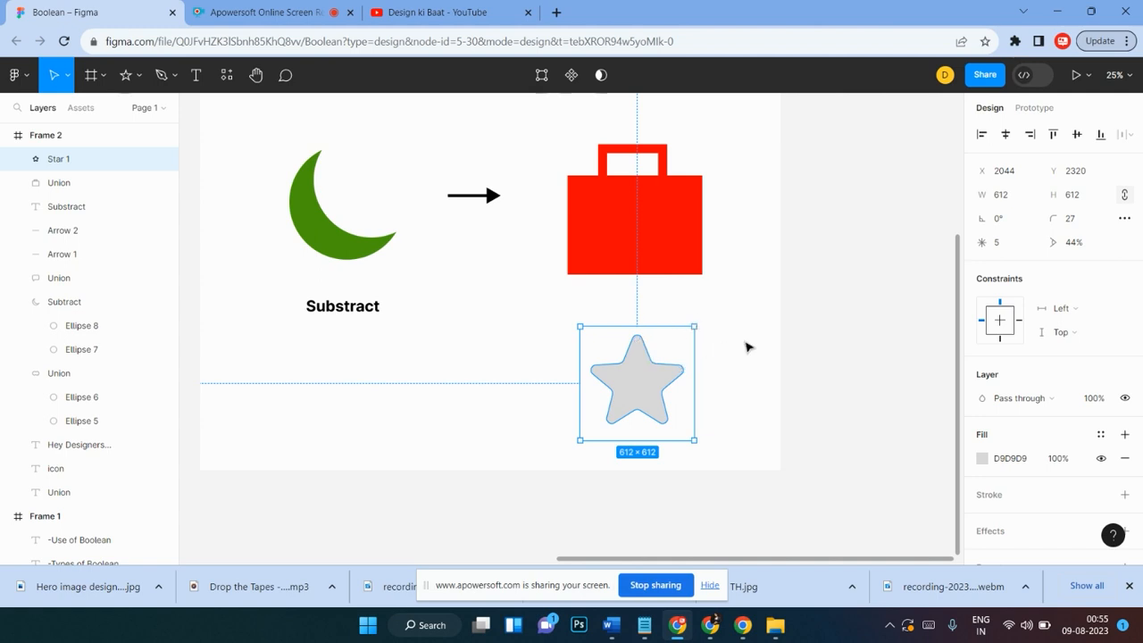
pyautogui.click(739, 345)
# Step: Move the star onto the bag and shrink it to about 472 × 472
pyautogui.moveTo(637, 384); pyautogui.dragTo(644, 237)
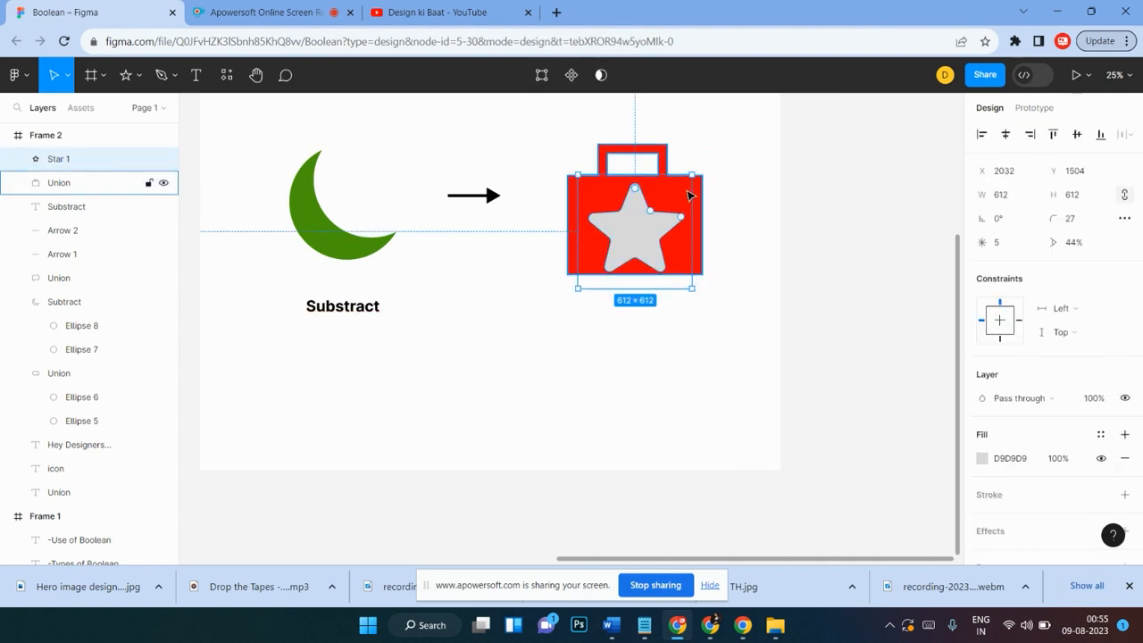
pyautogui.moveTo(691, 176); pyautogui.dragTo(665, 201)
pyautogui.moveTo(623, 251); pyautogui.dragTo(629, 233)
pyautogui.scroll(1, 670, 222)
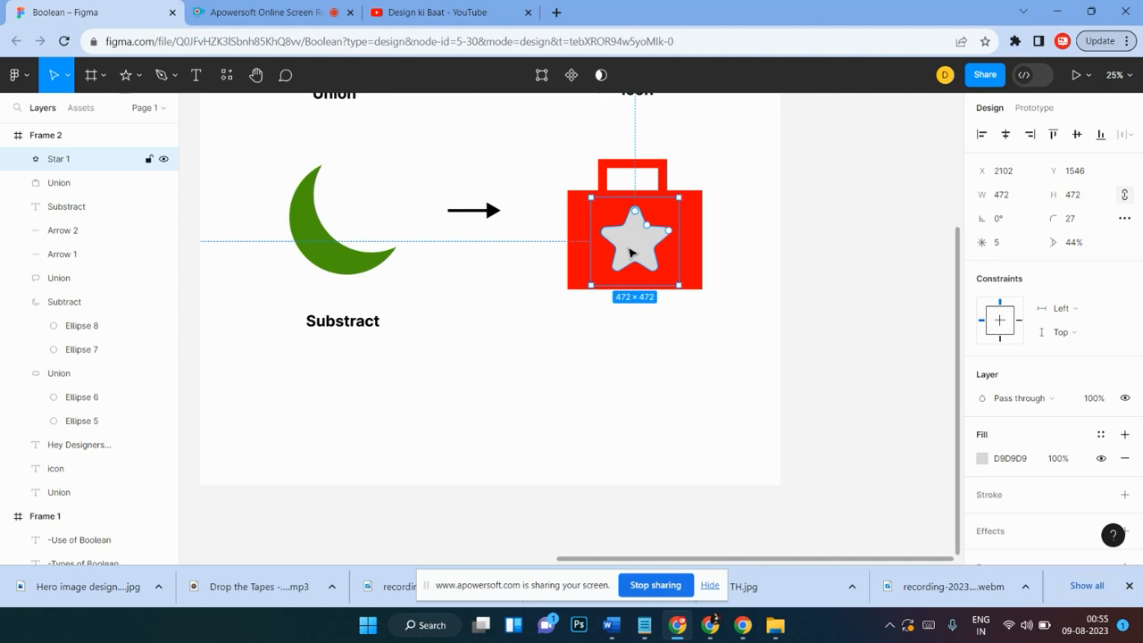
pyautogui.click(773, 226)
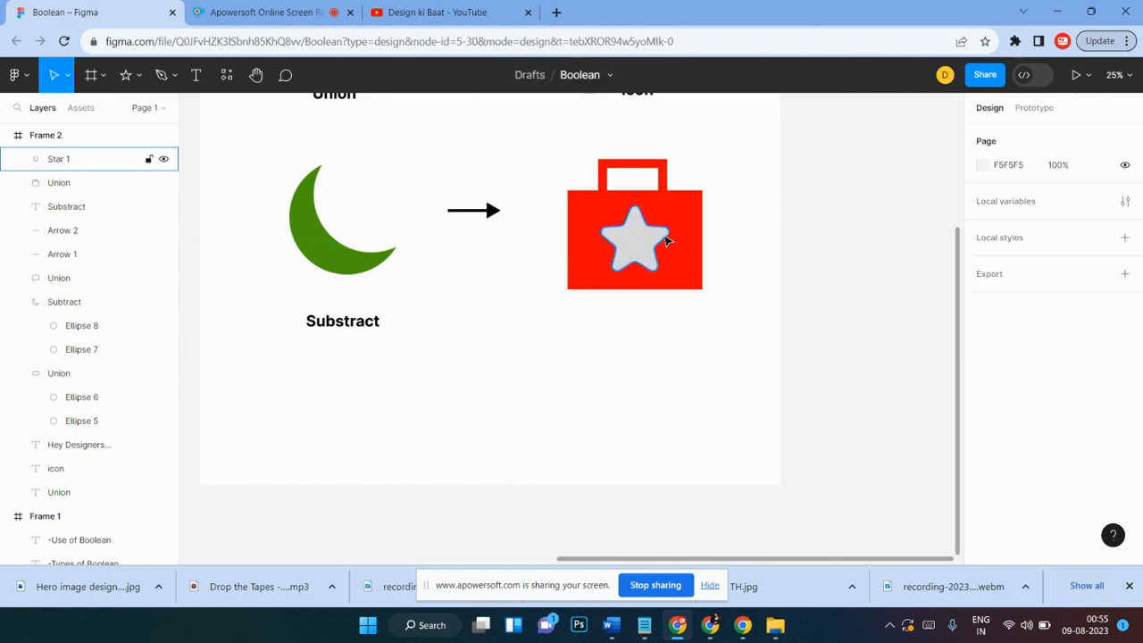
# Step: Subtract the star from the red bag shape and nudge the result slightly left
pyautogui.click(668, 241)
pyautogui.scroll(2, 720, 239)
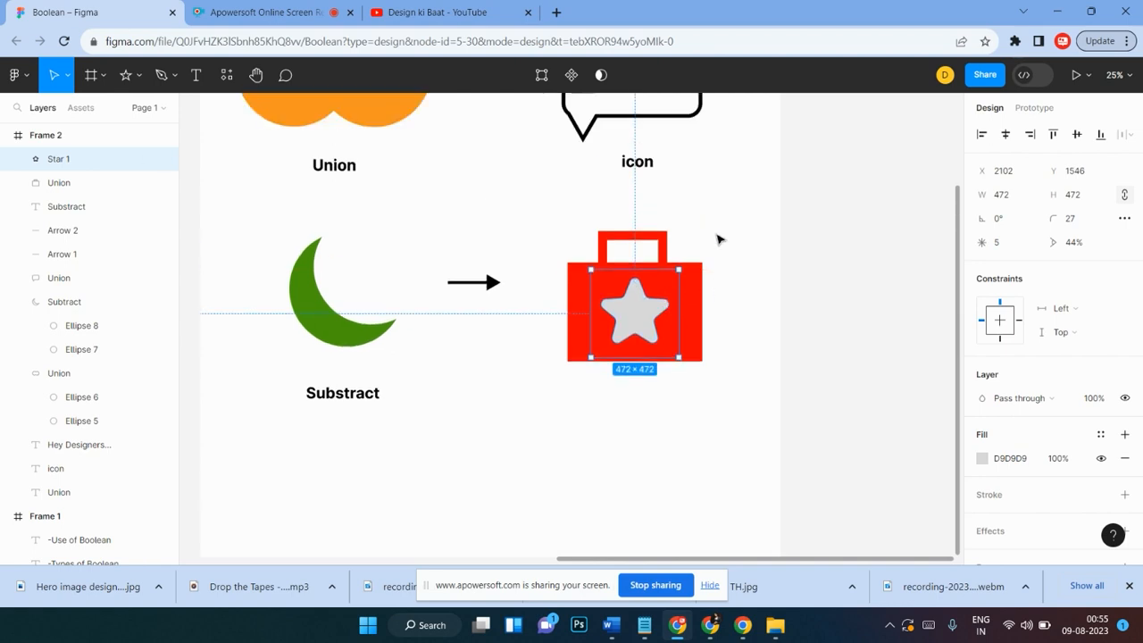
pyautogui.click(729, 243)
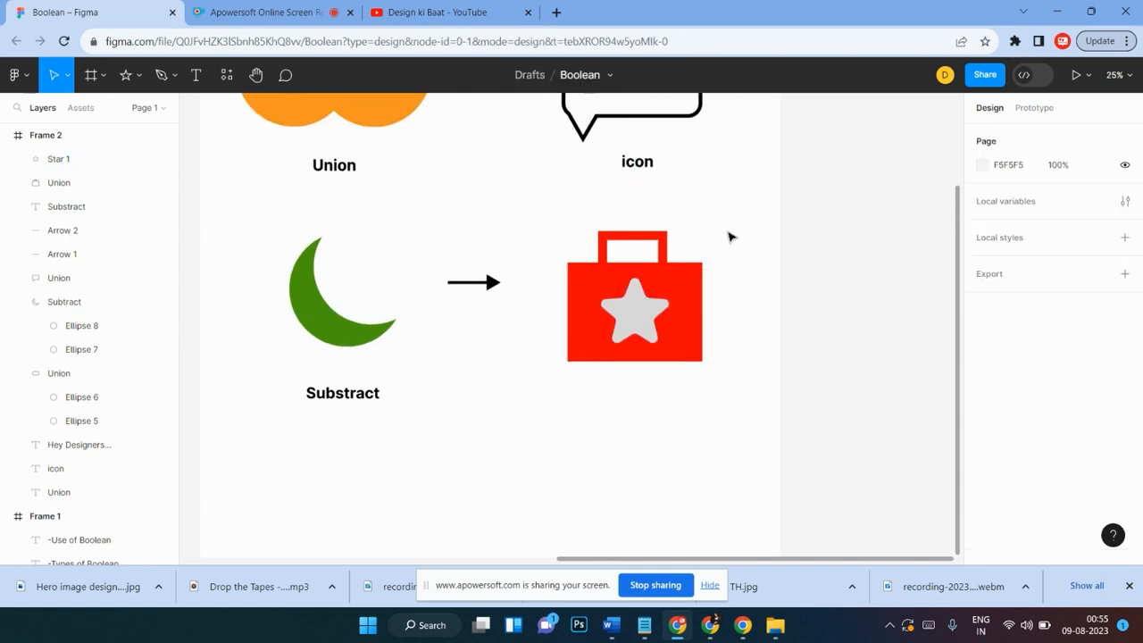
pyautogui.moveTo(725, 225); pyautogui.dragTo(704, 250)
pyautogui.moveTo(589, 357); pyautogui.dragTo(551, 378)
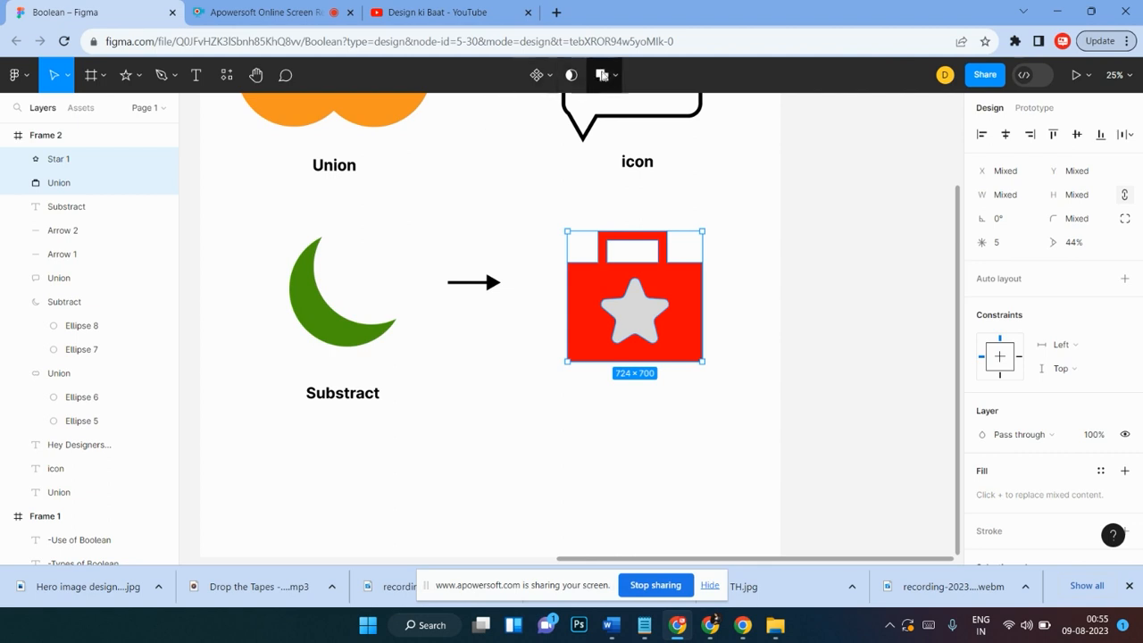
pyautogui.click(616, 76)
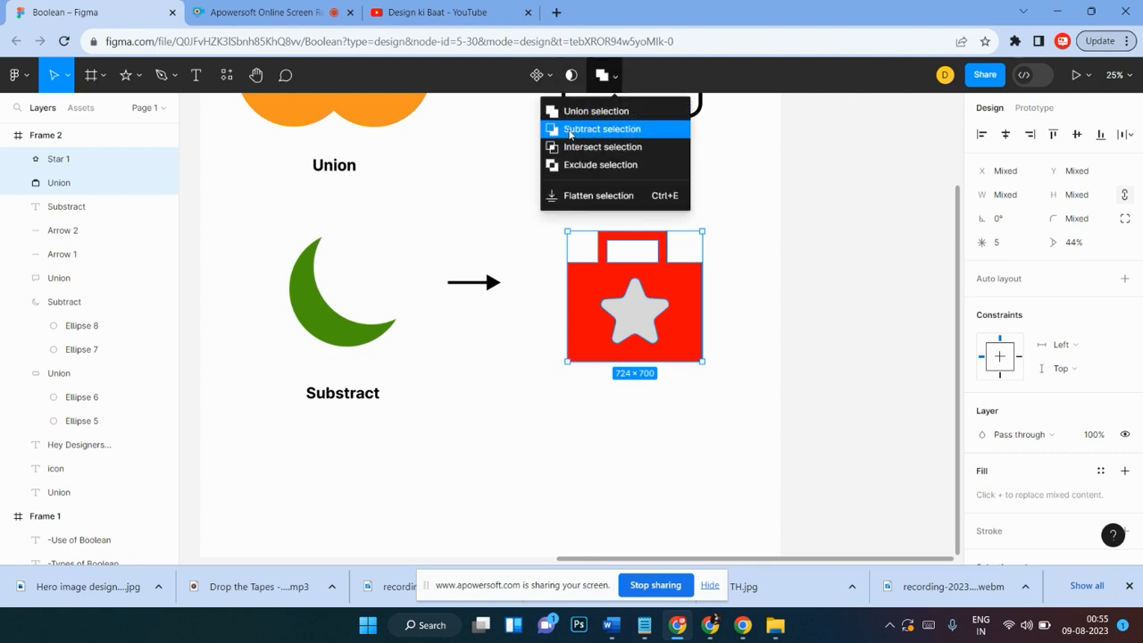
pyautogui.click(569, 132)
pyautogui.click(769, 290)
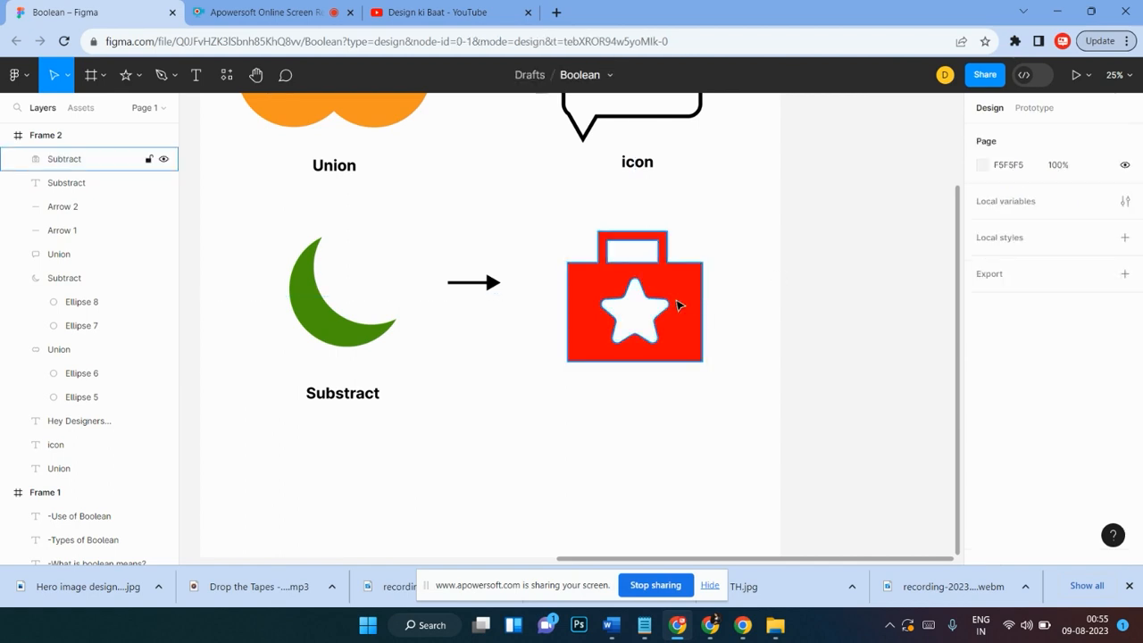
pyautogui.moveTo(677, 305)
pyautogui.mouseDown()
pyautogui.moveTo(730, 307)
pyautogui.moveTo(634, 310)
pyautogui.moveTo(679, 311)
pyautogui.moveTo(668, 309)
pyautogui.mouseUp()
pyautogui.click(736, 271)
# Step: Inside the Subtract group, reshape the star to about 560 × 563, centre it in the bag, then nudge the whole shape
pyautogui.click(636, 308)
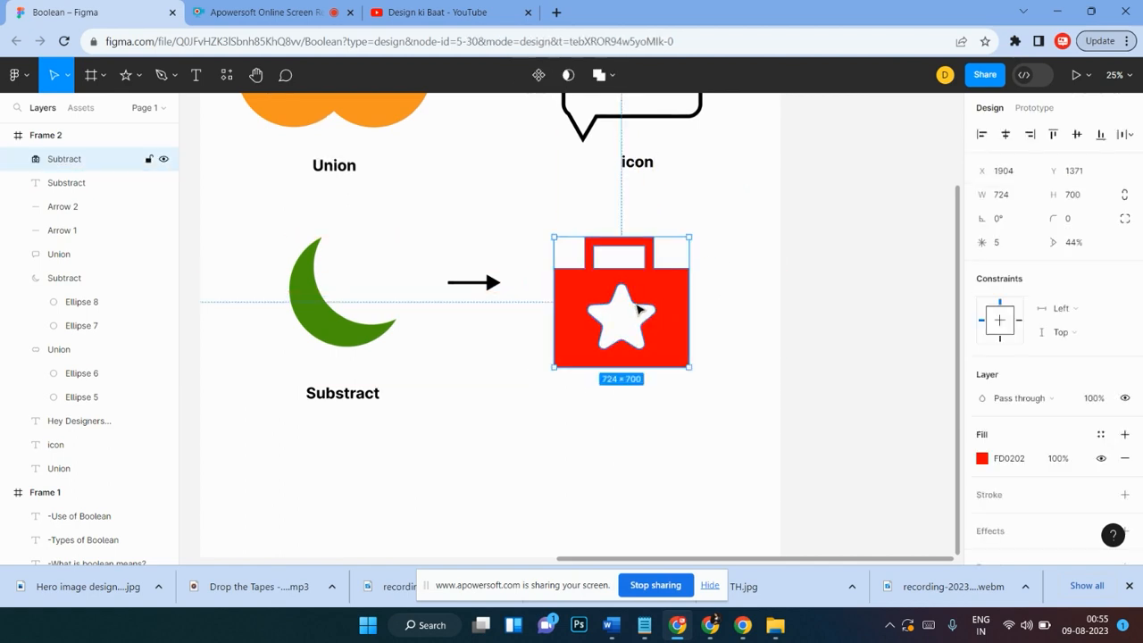
pyautogui.doubleClick(636, 308)
pyautogui.moveTo(637, 309); pyautogui.dragTo(633, 288)
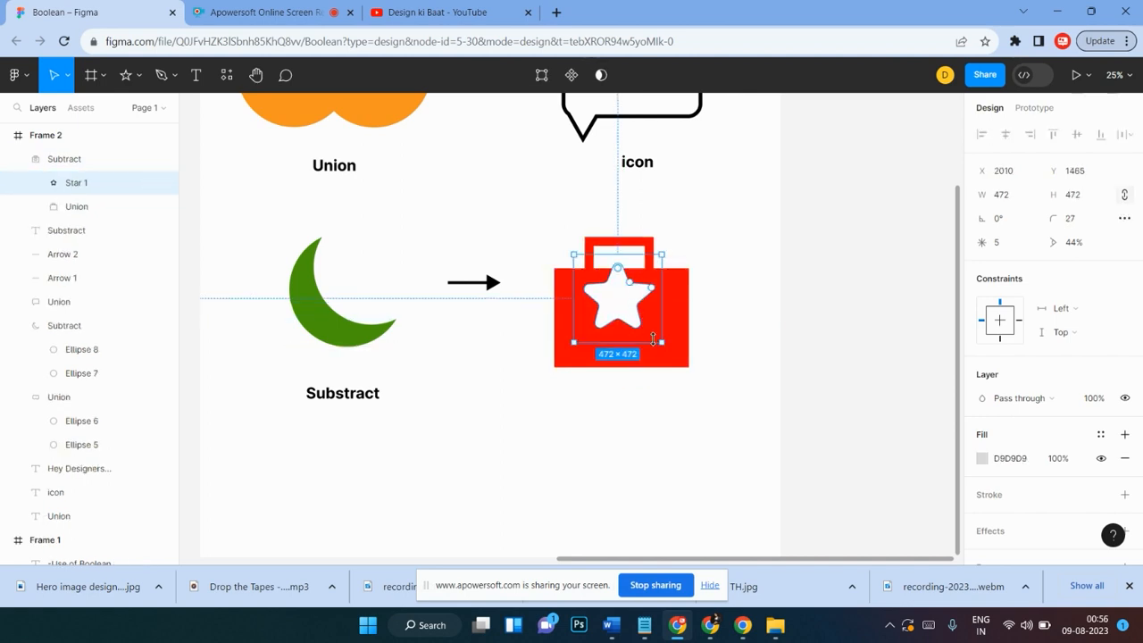
pyautogui.moveTo(660, 342); pyautogui.dragTo(699, 359)
pyautogui.moveTo(665, 309); pyautogui.dragTo(575, 355)
pyautogui.click(895, 402)
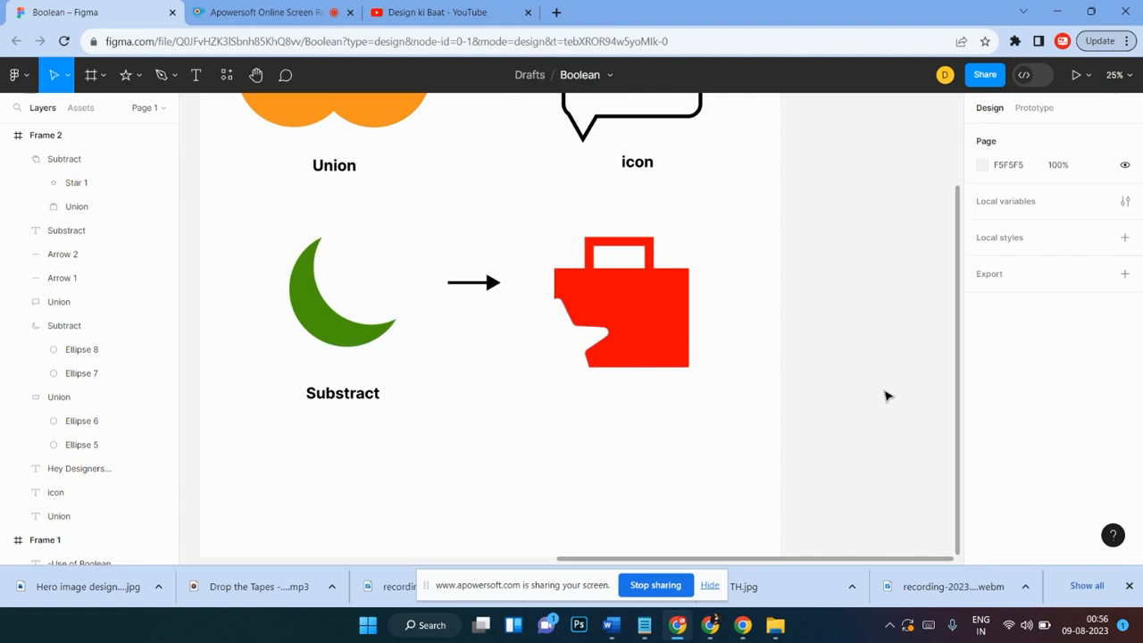
pyautogui.doubleClick(580, 339)
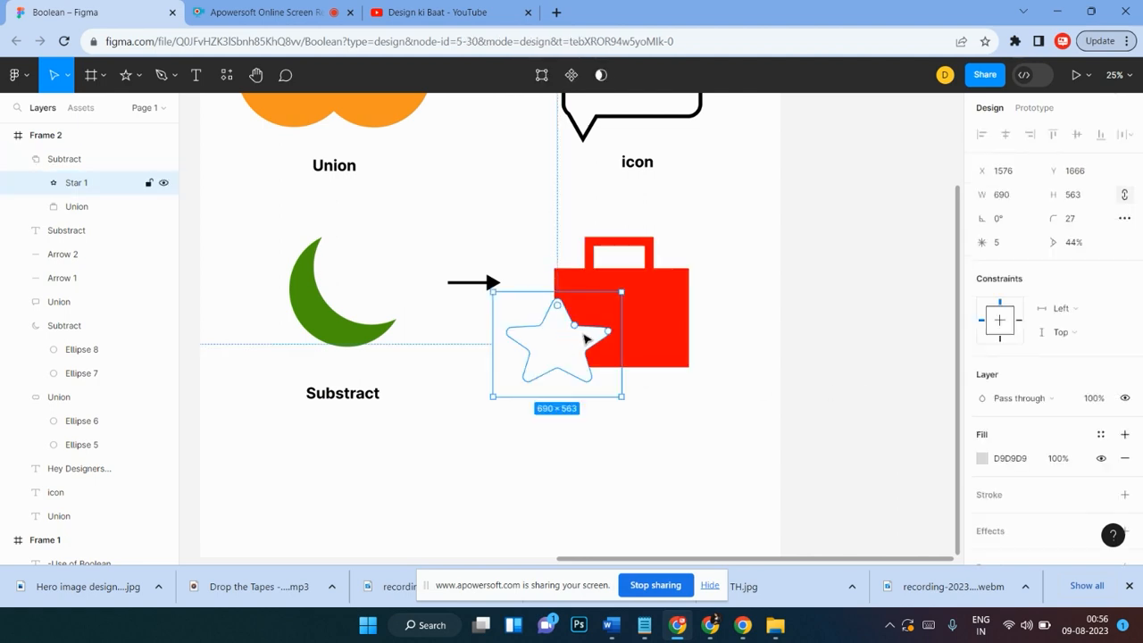
pyautogui.moveTo(585, 338); pyautogui.dragTo(646, 309)
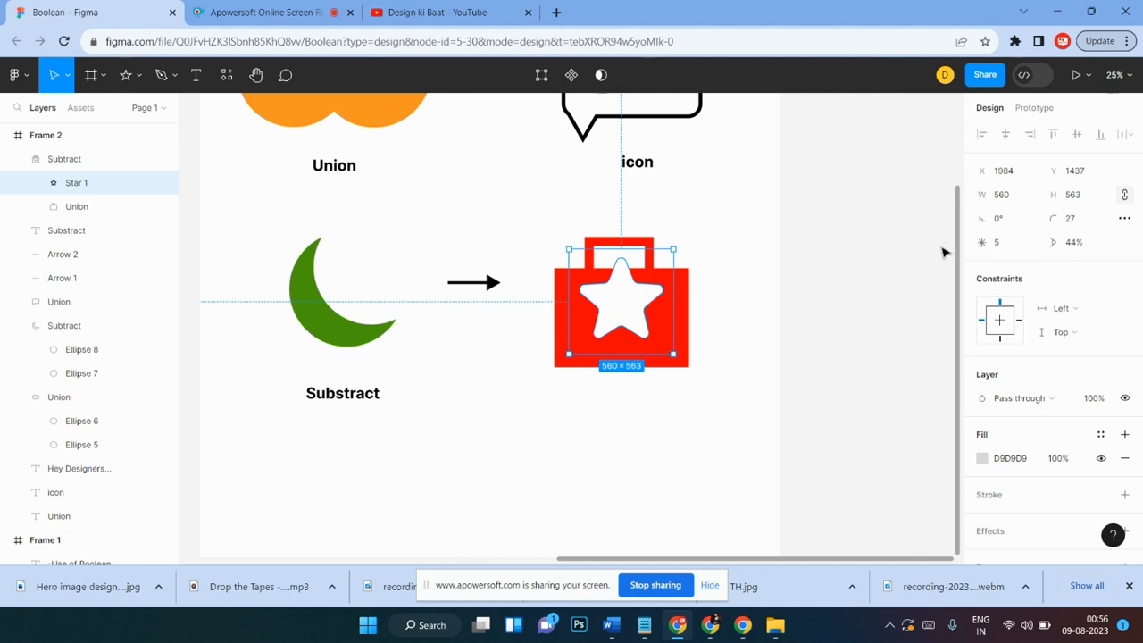
pyautogui.click(720, 301)
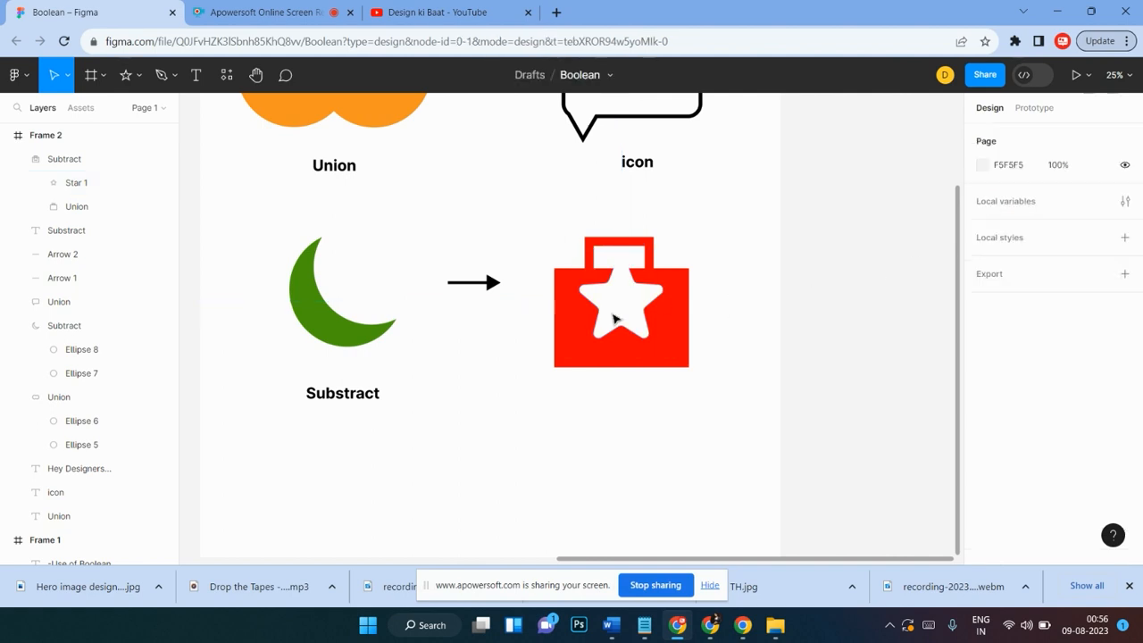
pyautogui.moveTo(705, 223); pyautogui.dragTo(557, 387)
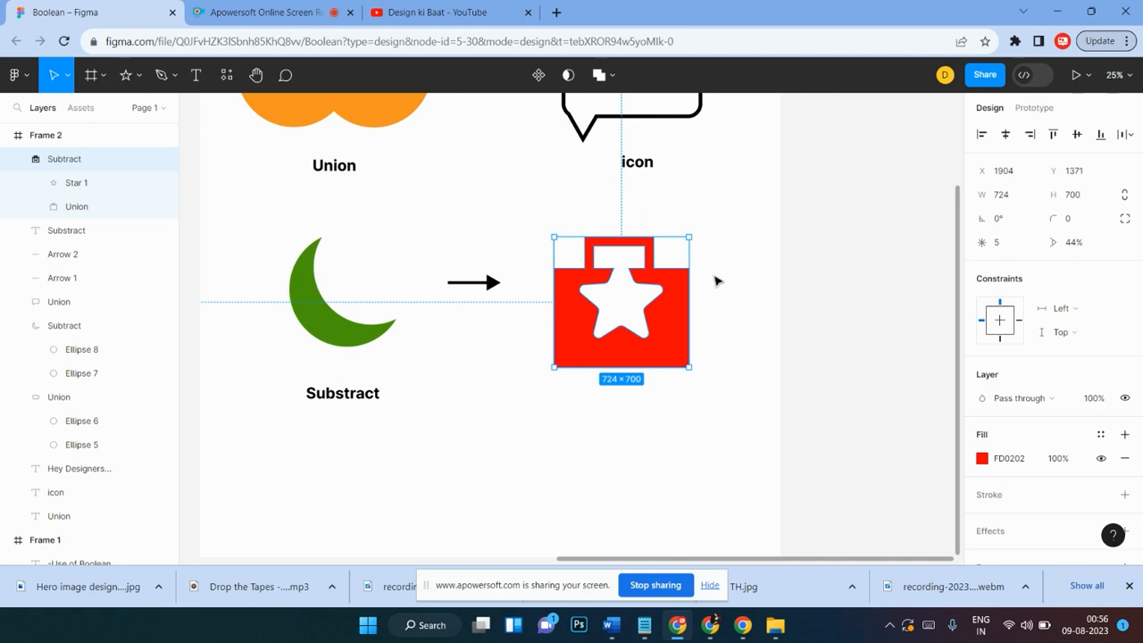
pyautogui.moveTo(681, 331)
pyautogui.mouseDown()
pyautogui.moveTo(776, 322)
pyautogui.moveTo(872, 351)
pyautogui.moveTo(648, 349)
pyautogui.moveTo(684, 331)
pyautogui.moveTo(694, 344)
pyautogui.moveTo(692, 324)
pyautogui.mouseUp()
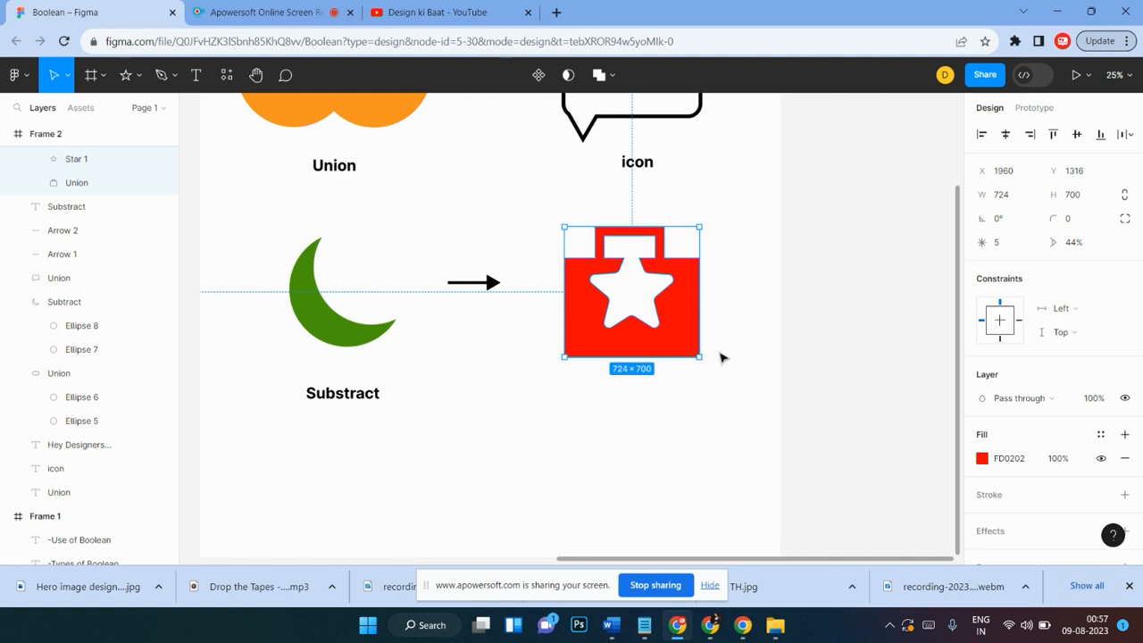
# Step: Round the corners of the red bag shape to radius 20
pyautogui.scroll(2, 718, 346)
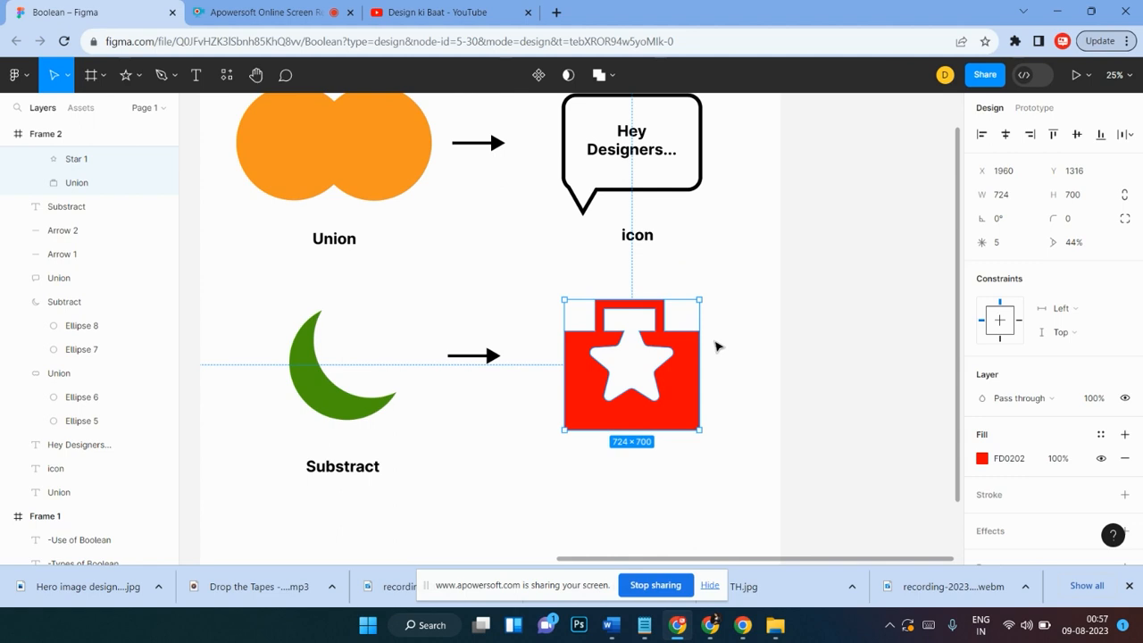
pyautogui.scroll(-2, 718, 346)
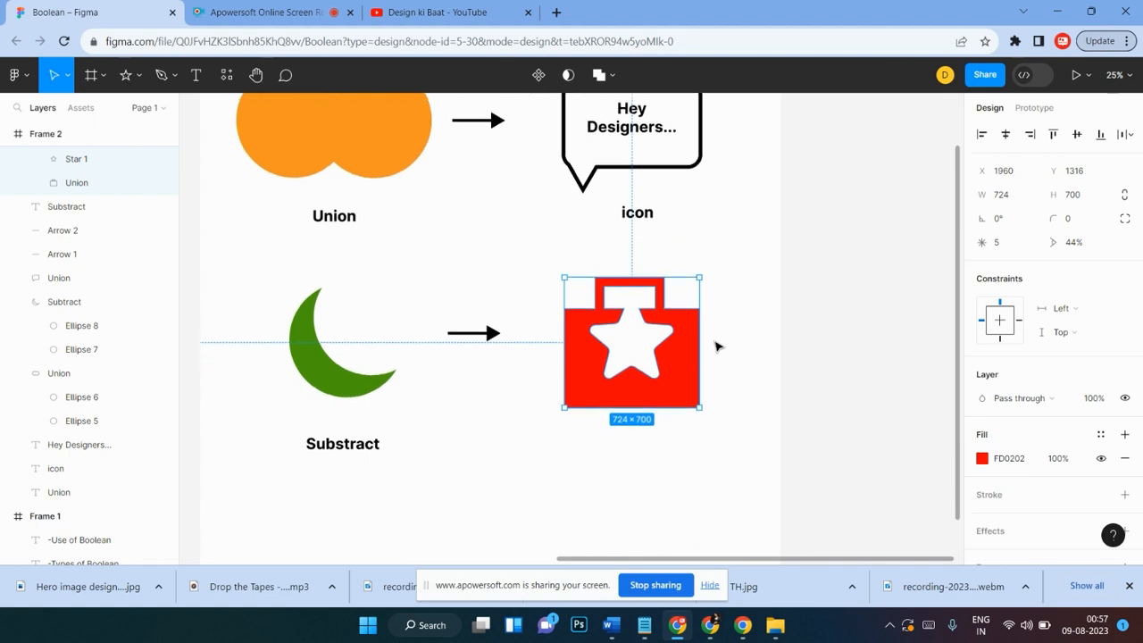
pyautogui.scroll(3, 718, 346)
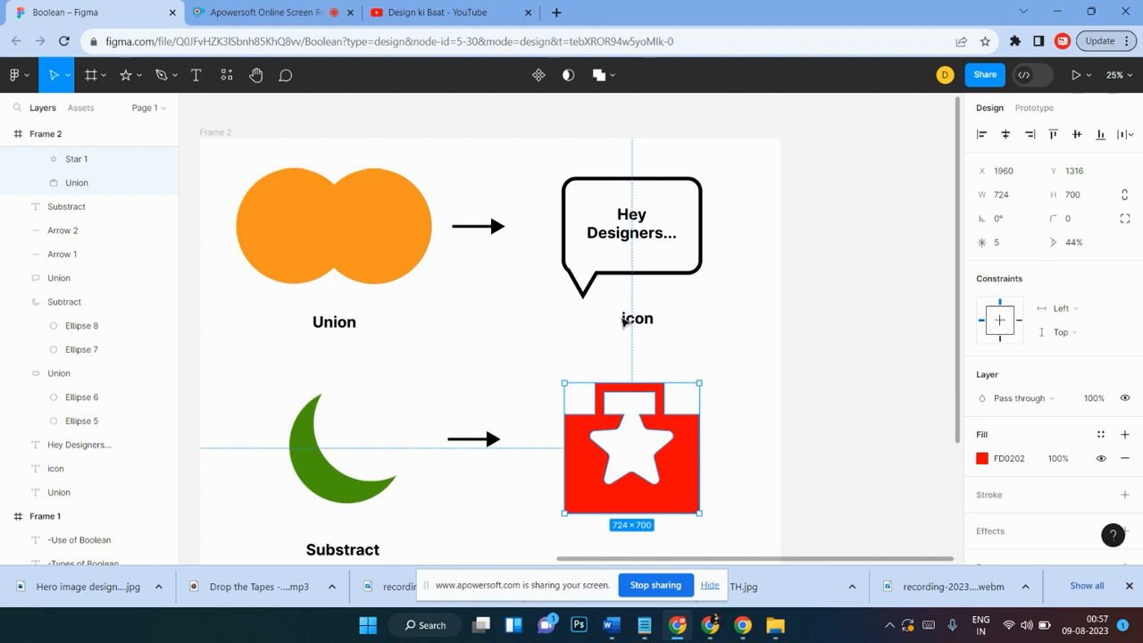
pyautogui.click(613, 77)
pyautogui.click(615, 81)
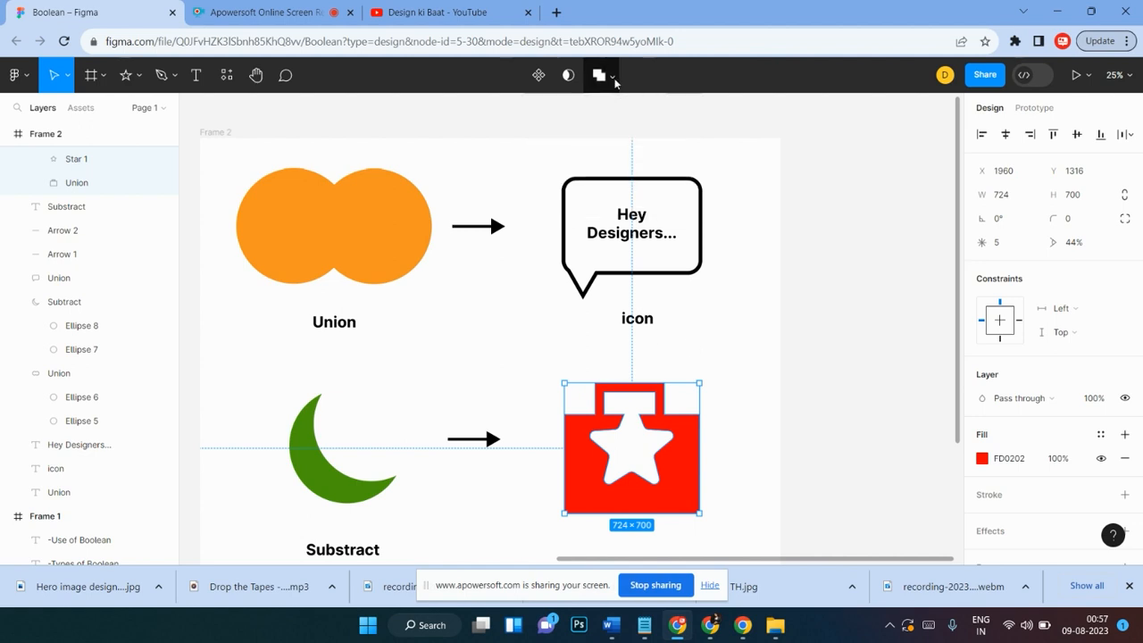
pyautogui.scroll(-2, 695, 303)
pyautogui.scroll(-1, 695, 303)
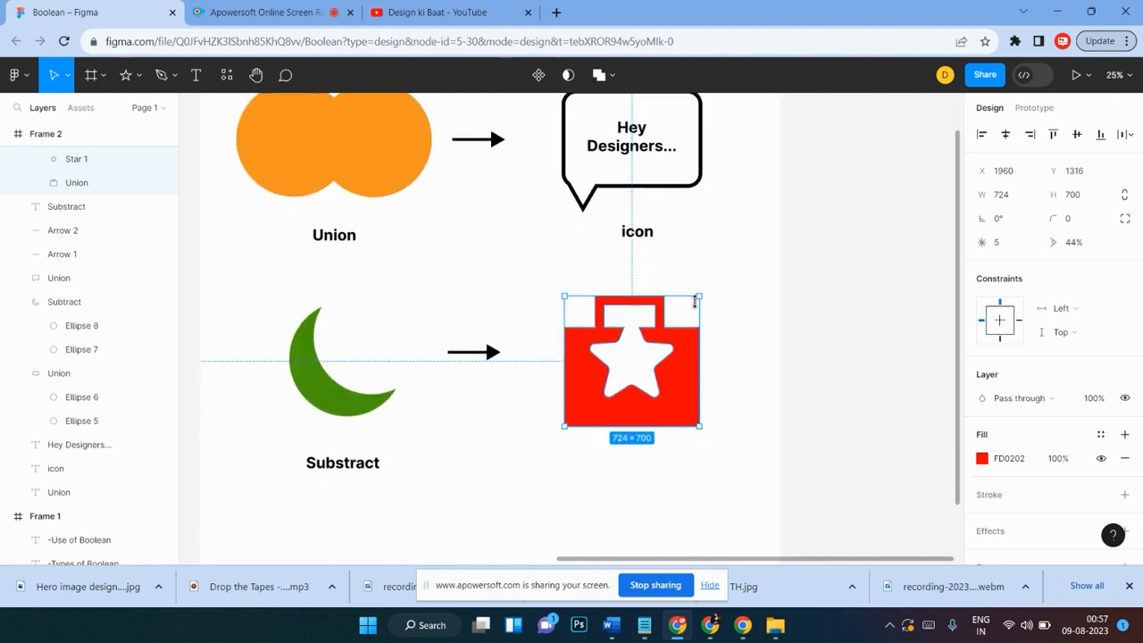
pyautogui.scroll(-2, 725, 384)
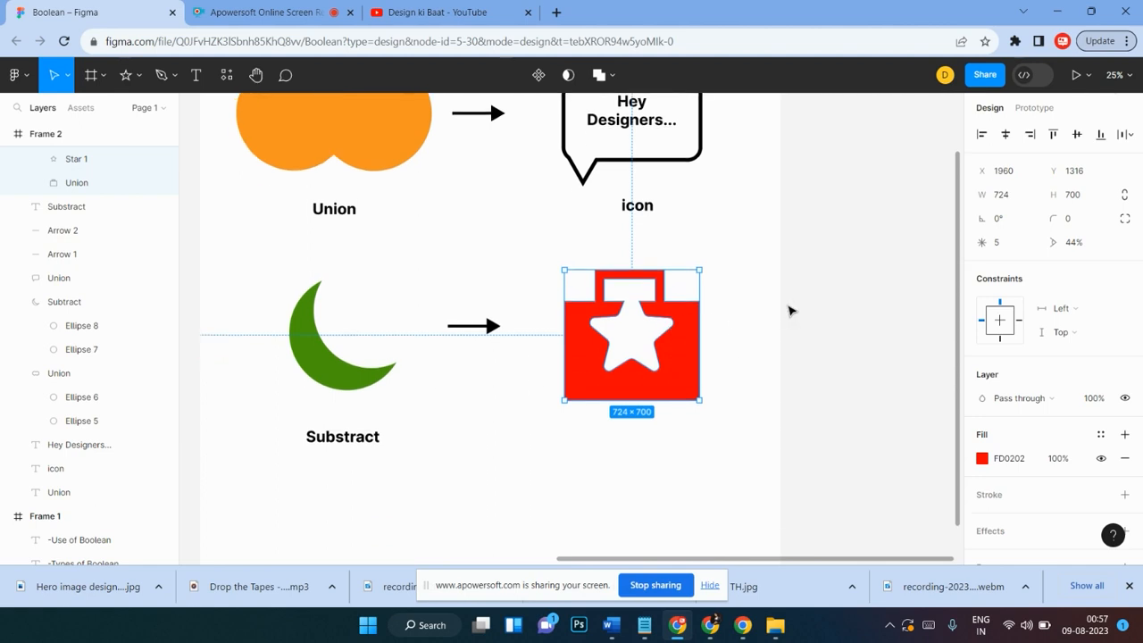
pyautogui.moveTo(1054, 219); pyautogui.dragTo(200, 296)
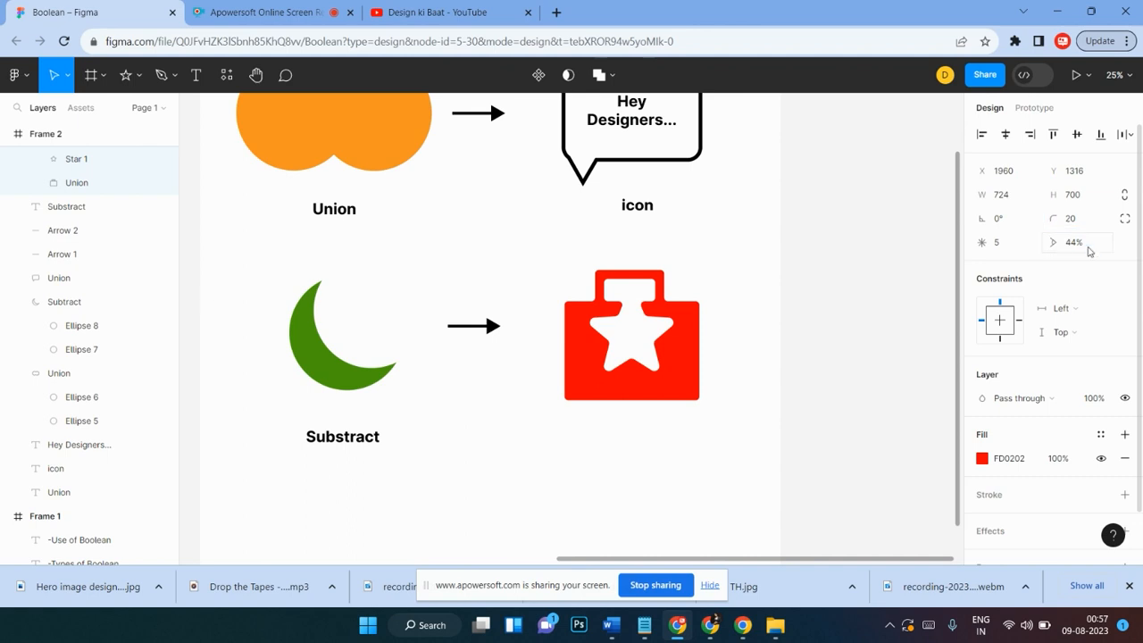
# Step: Inside the Subtract group, nudge the star cutout slightly down in the bag
pyautogui.click(727, 408)
pyautogui.scroll(-1, 727, 408)
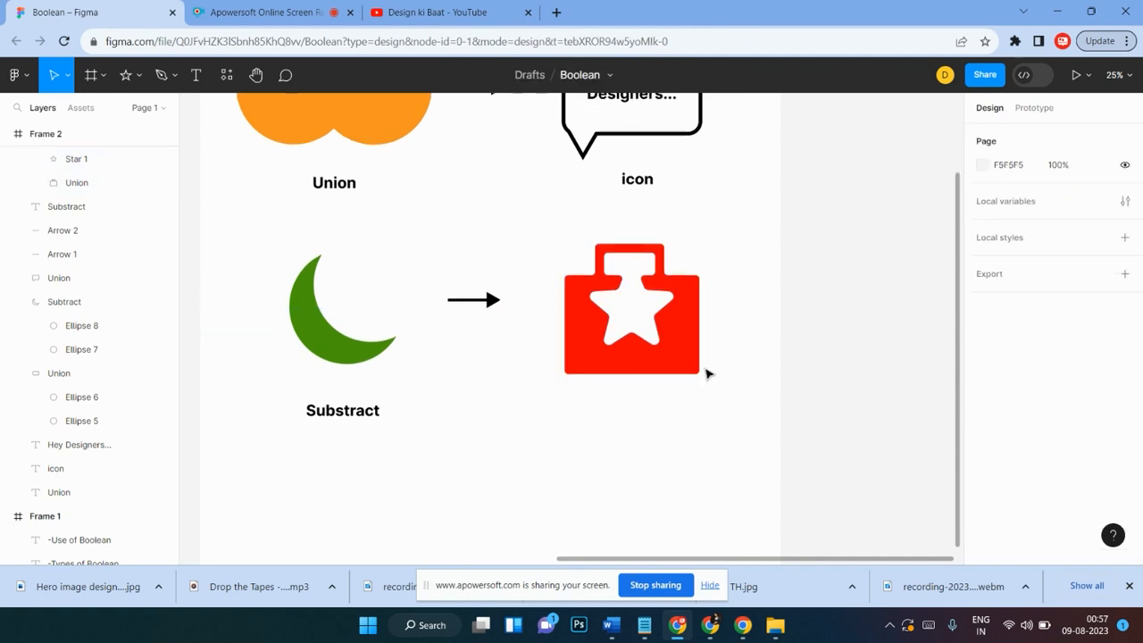
pyautogui.click(674, 340)
pyautogui.click(659, 332)
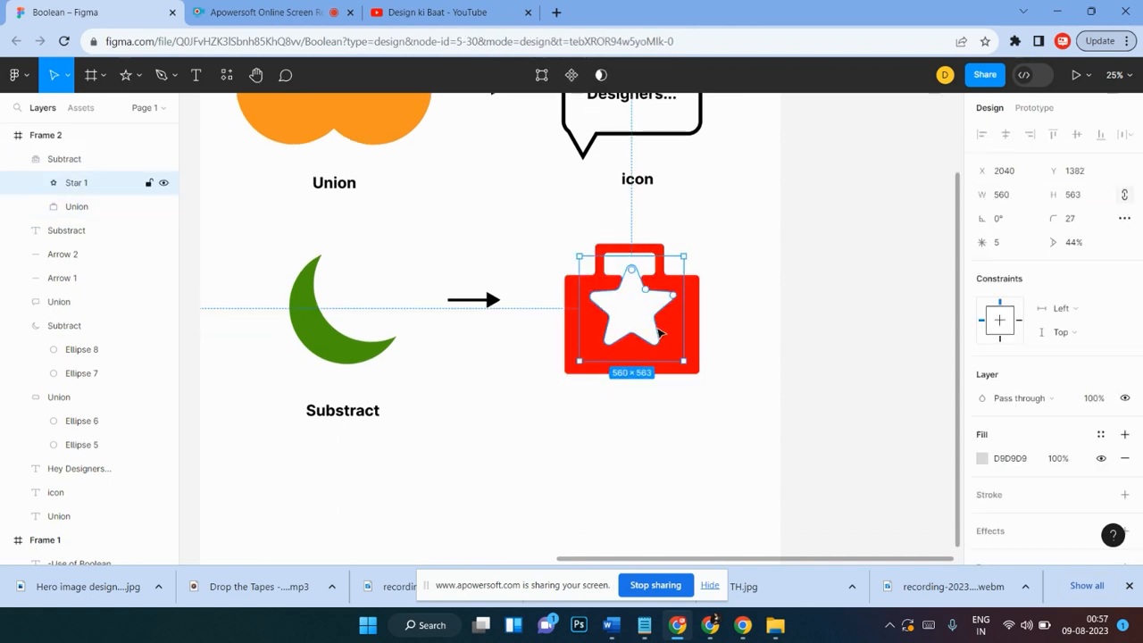
pyautogui.moveTo(656, 333); pyautogui.dragTo(658, 337)
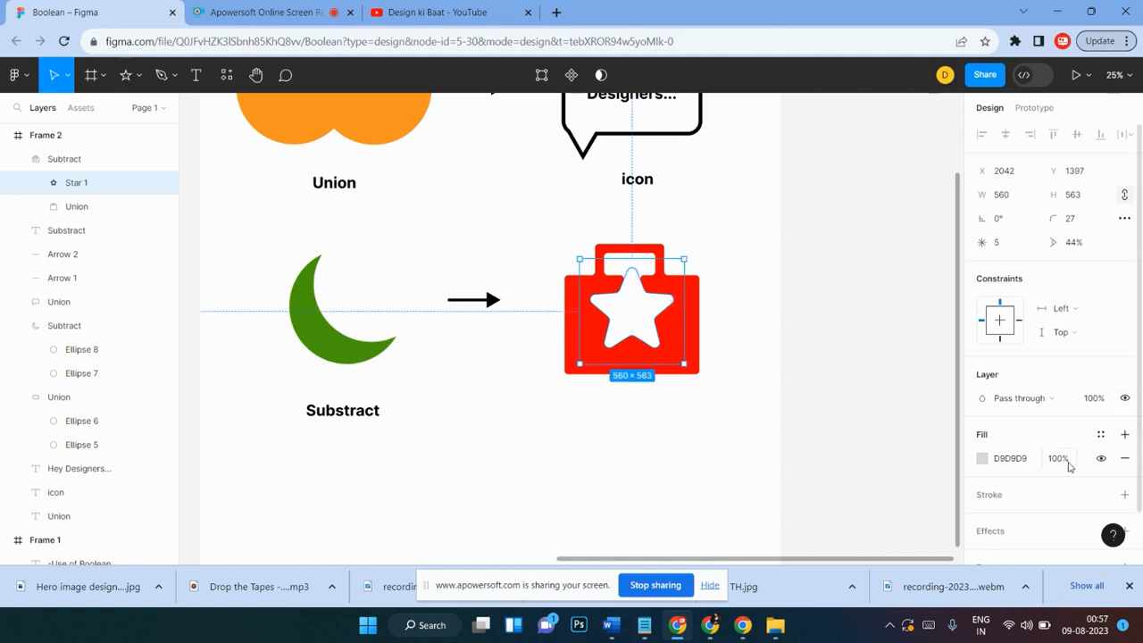
# Step: Add a Drop shadow effect to the star and open its shadow settings
pyautogui.scroll(-2, 1022, 512)
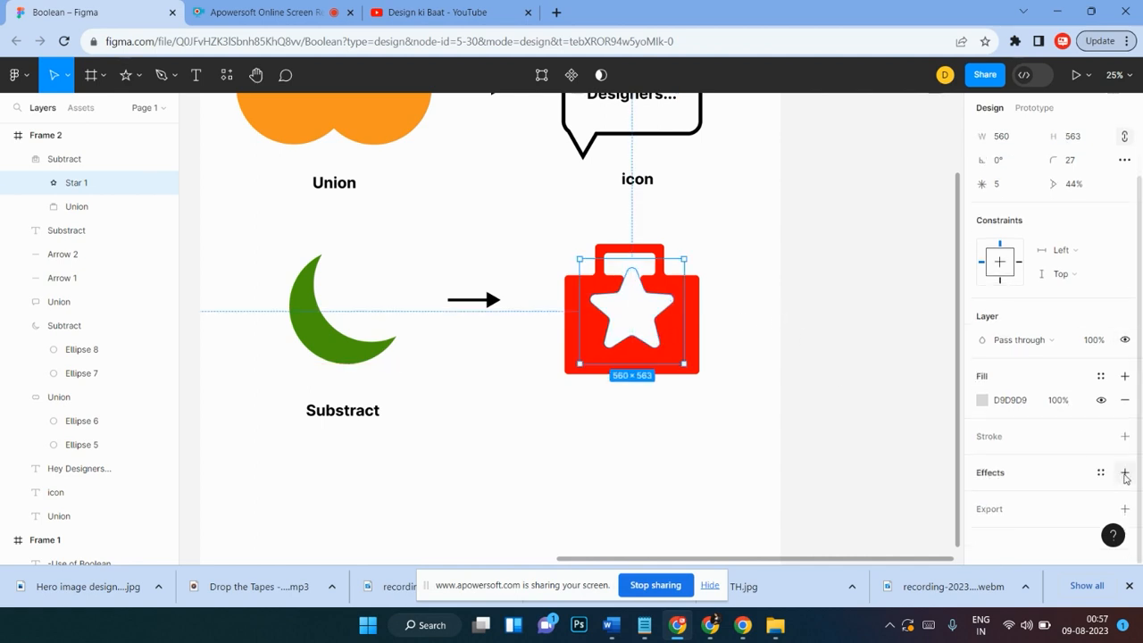
pyautogui.click(1125, 473)
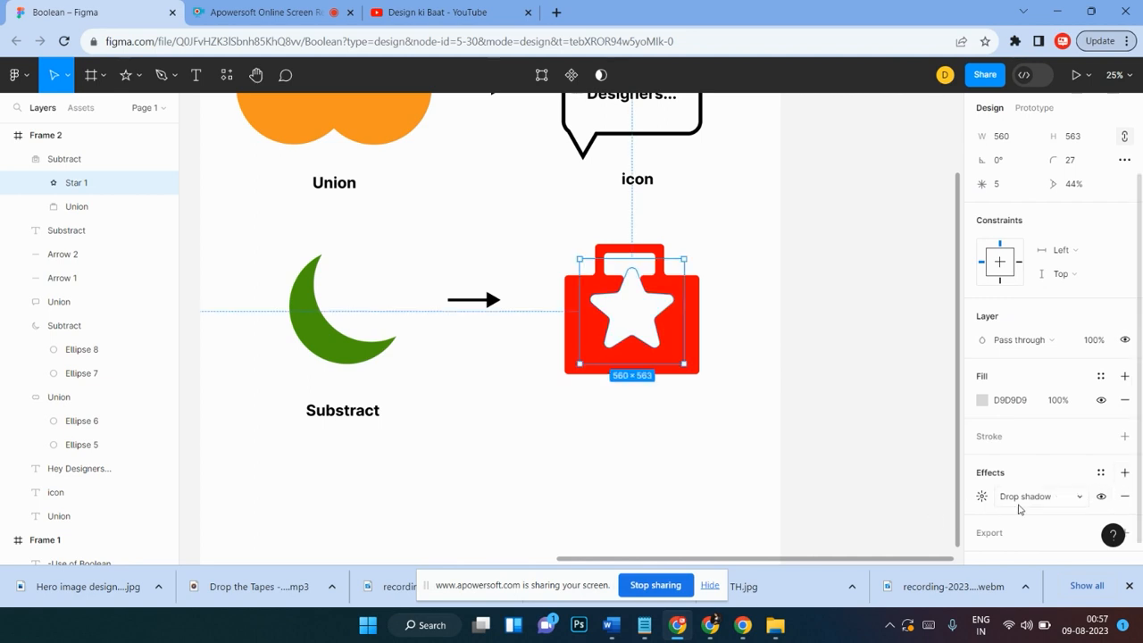
pyautogui.click(1080, 498)
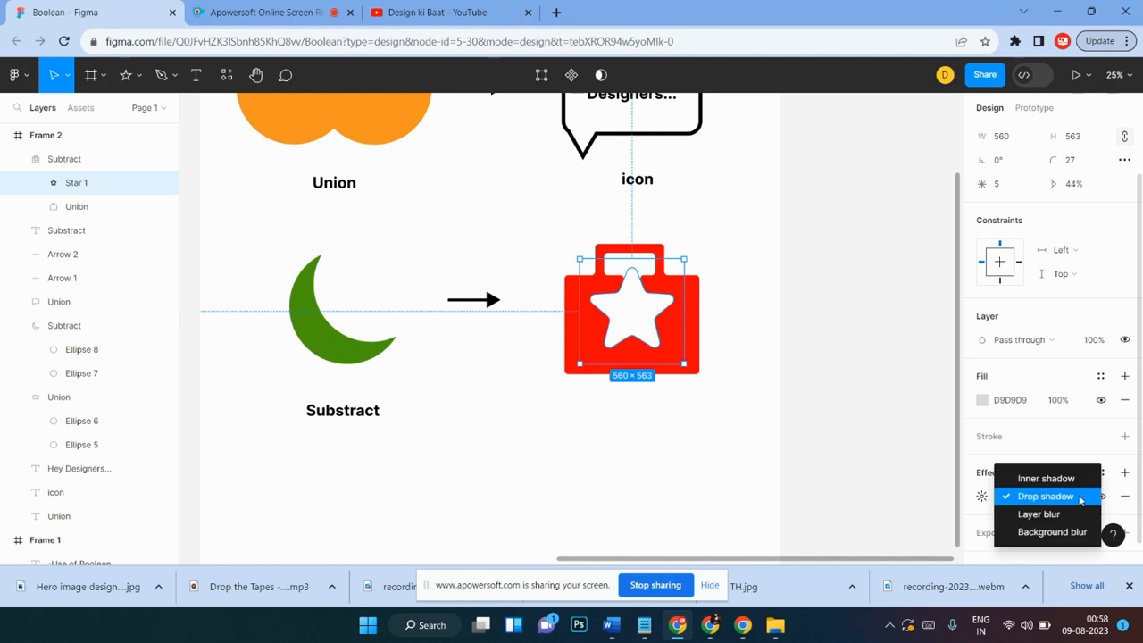
pyautogui.click(1079, 497)
pyautogui.click(982, 496)
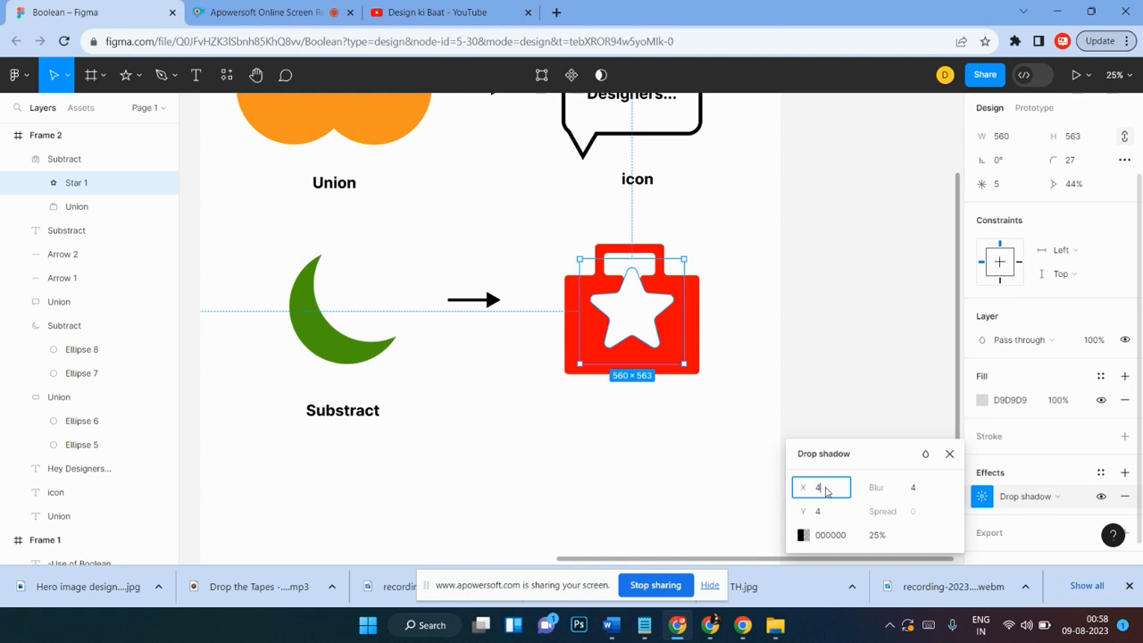
pyautogui.click(739, 350)
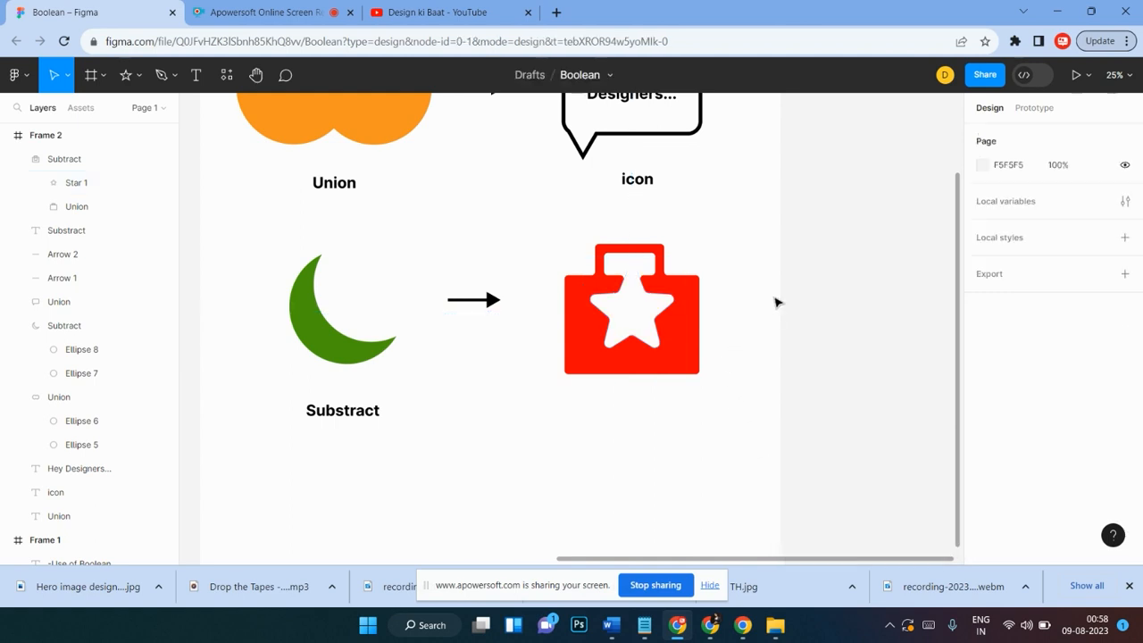
# Step: Move the star cutout further down inside the bag
pyautogui.moveTo(729, 260); pyautogui.dragTo(597, 416)
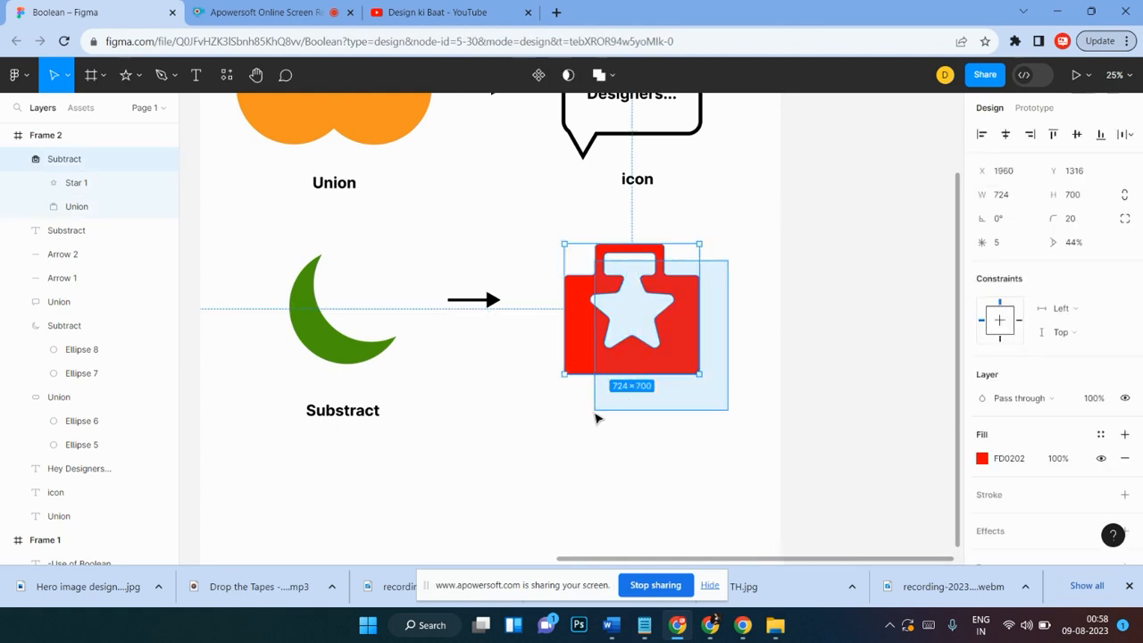
pyautogui.click(637, 446)
pyautogui.hscroll(-2, 637, 450)
pyautogui.scroll(-2, 637, 450)
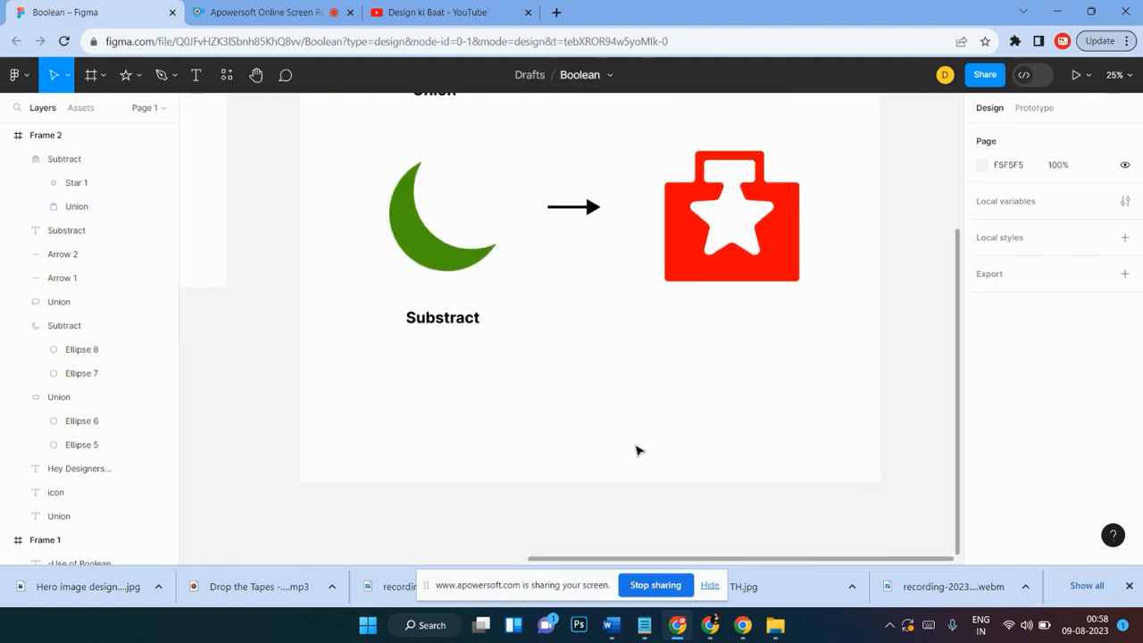
pyautogui.scroll(-3, 638, 450)
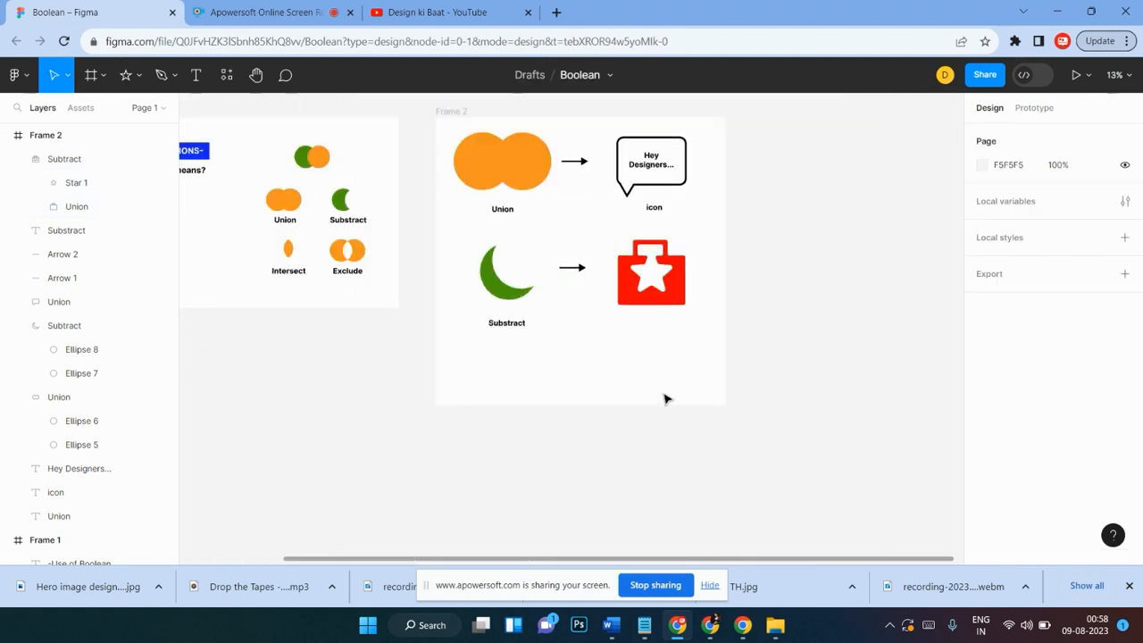
pyautogui.scroll(1, 668, 399)
pyautogui.hscroll(-1, 650, 382)
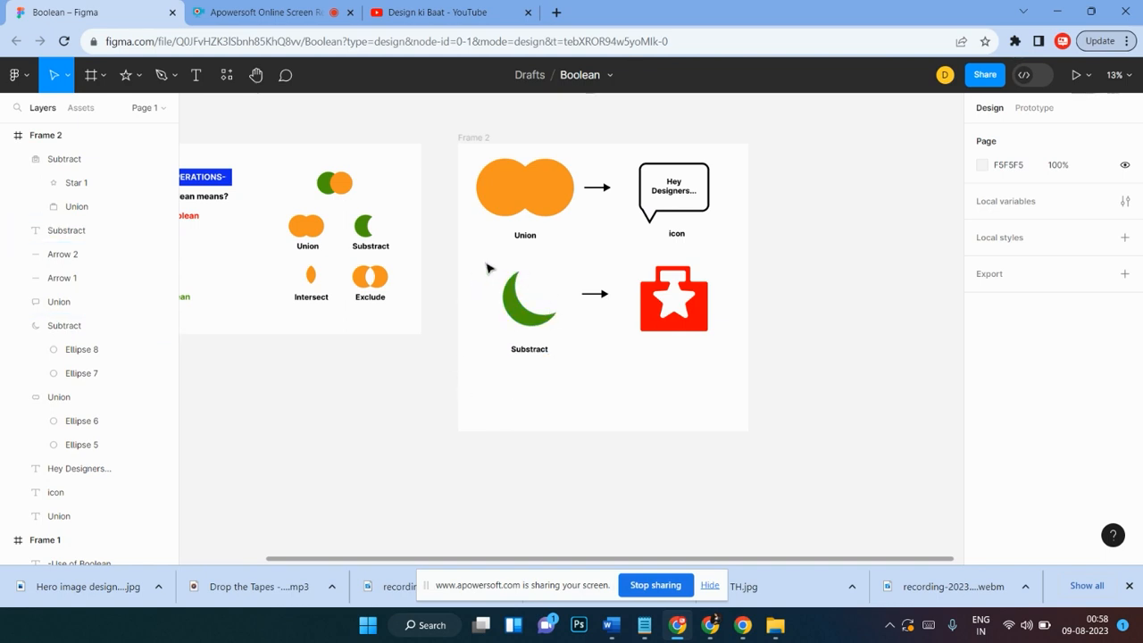
pyautogui.doubleClick(690, 317)
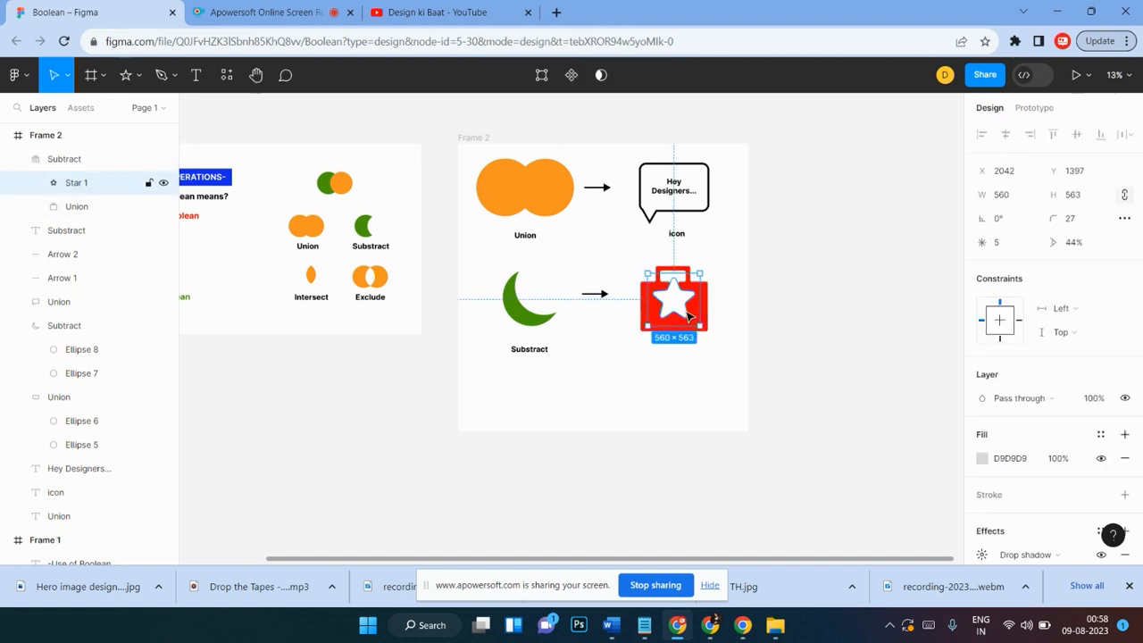
pyautogui.moveTo(689, 317); pyautogui.dragTo(689, 323)
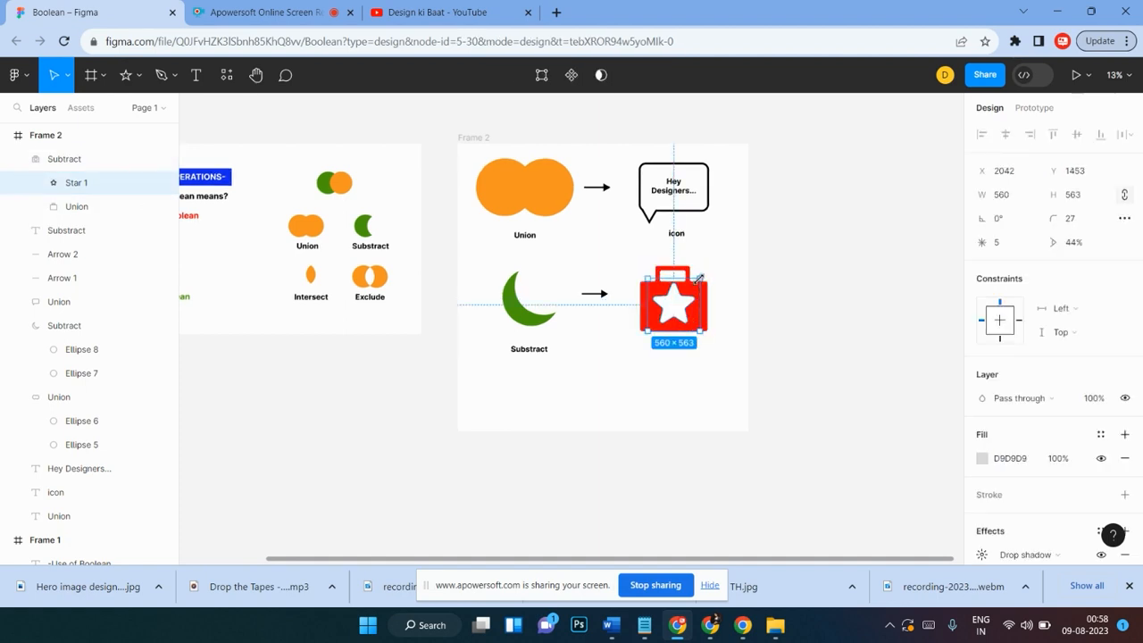
pyautogui.moveTo(698, 278); pyautogui.dragTo(691, 307)
pyautogui.click(669, 368)
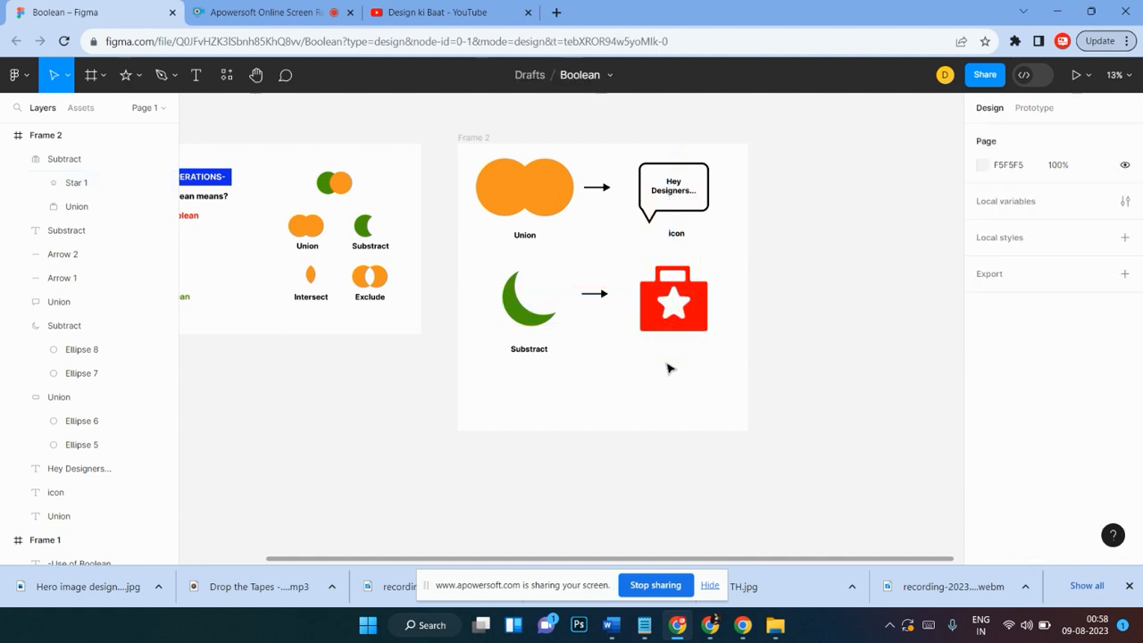
# Step: Select the green crescent and review the Boolean operations menu options
pyautogui.scroll(1, 787, 369)
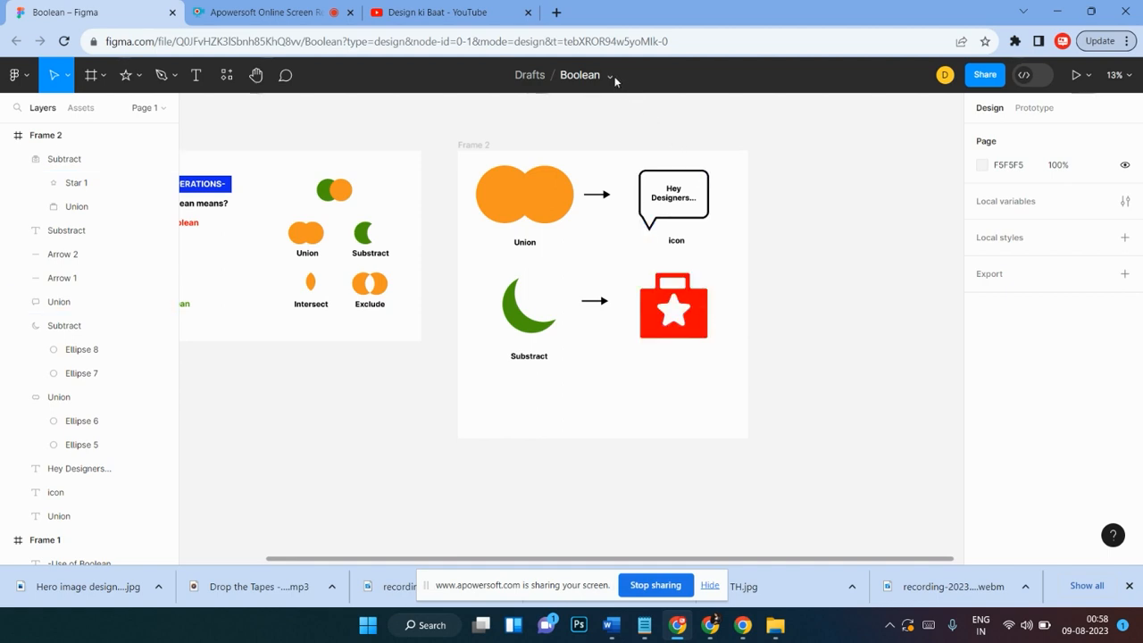
pyautogui.scroll(-1, 630, 259)
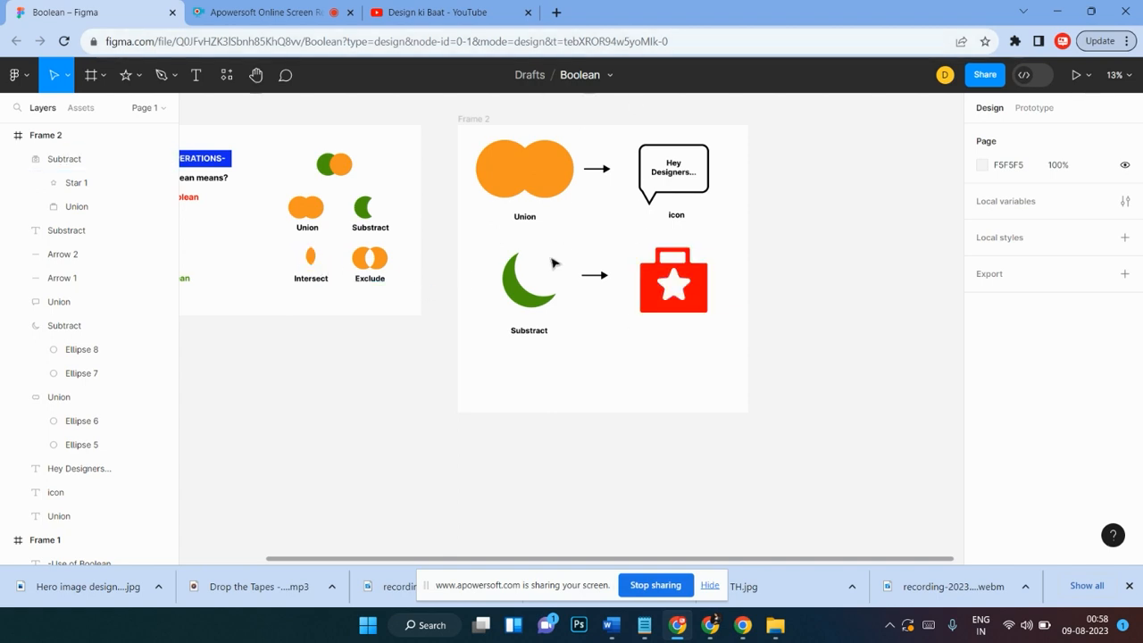
pyautogui.click(507, 288)
pyautogui.click(611, 75)
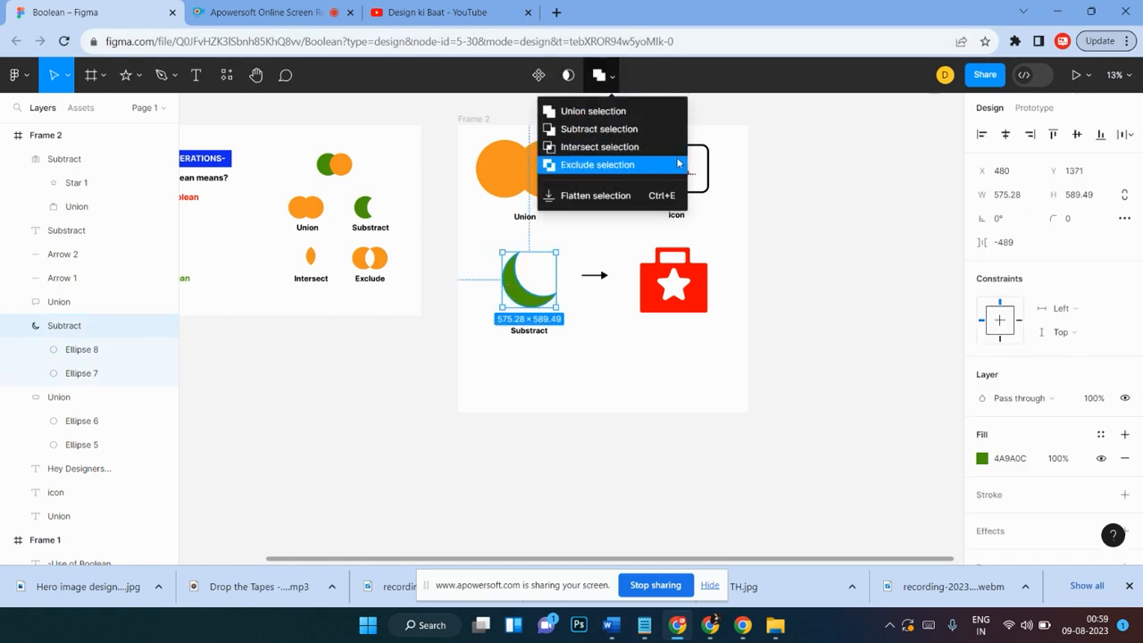
pyautogui.click(628, 384)
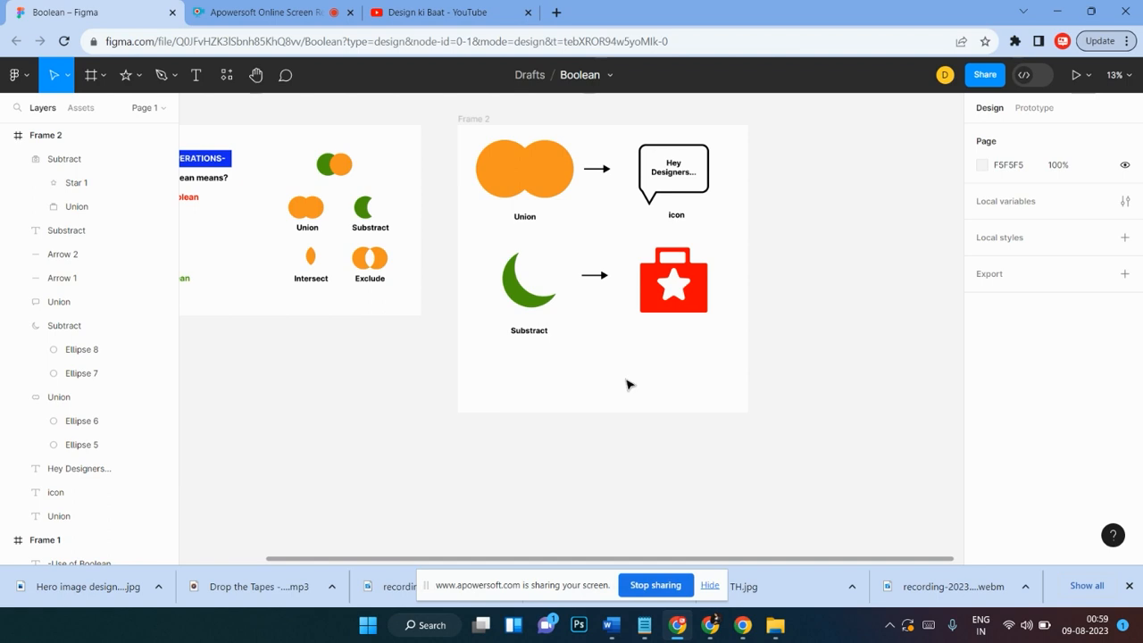
pyautogui.scroll(-3, 605, 362)
pyautogui.scroll(3, 605, 363)
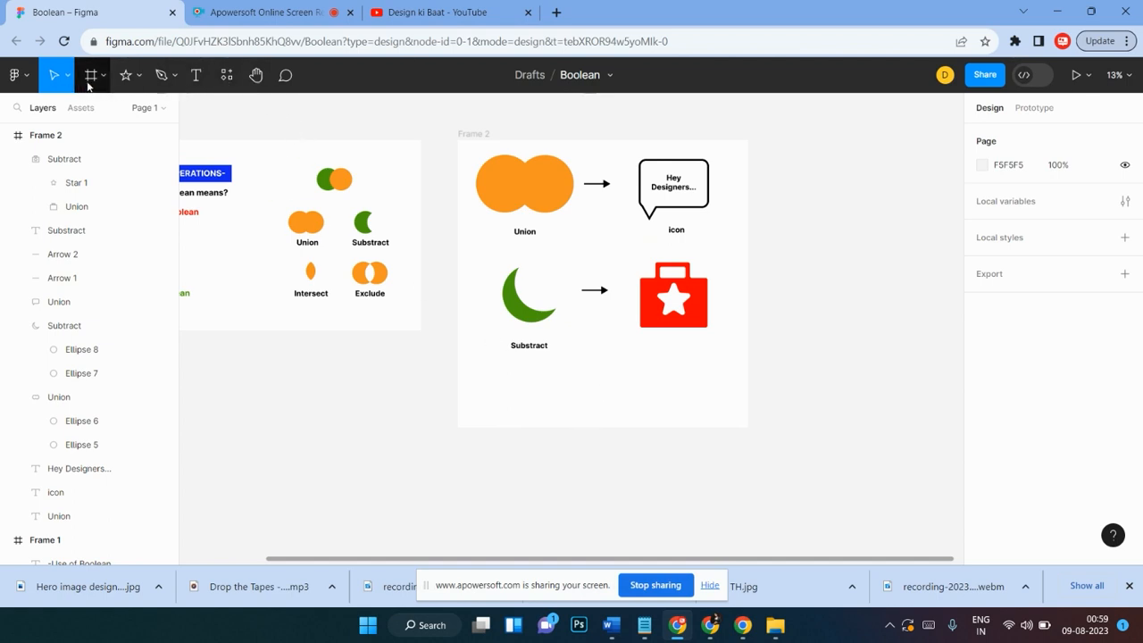
# Step: Extend Frame 2 downward to a height of about 4256
pyautogui.click(457, 175)
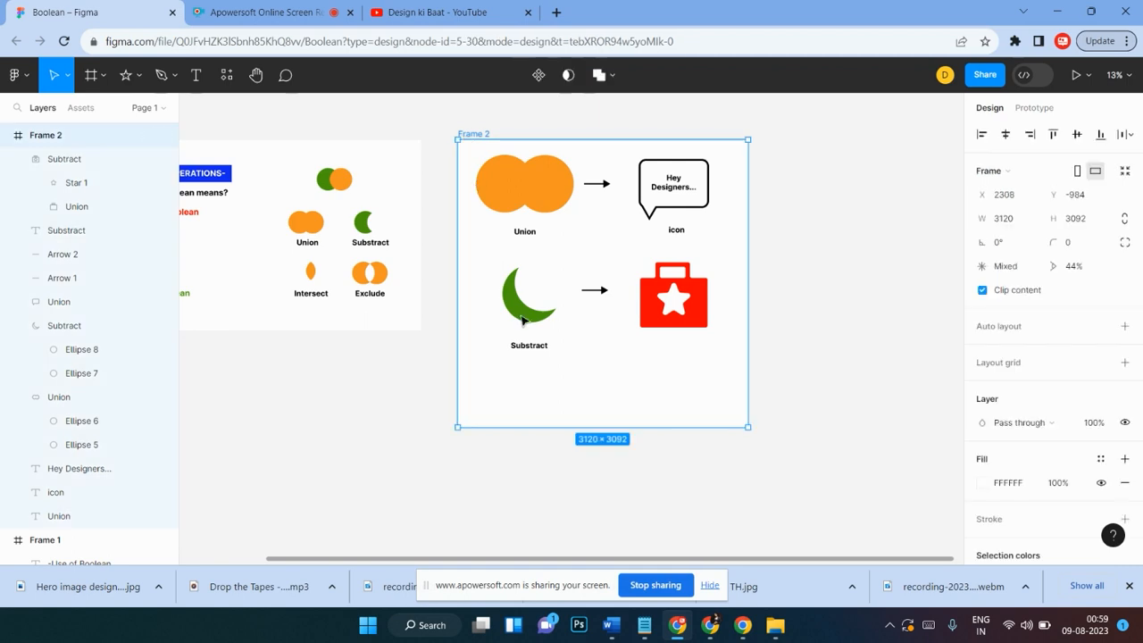
pyautogui.moveTo(604, 452); pyautogui.dragTo(607, 534)
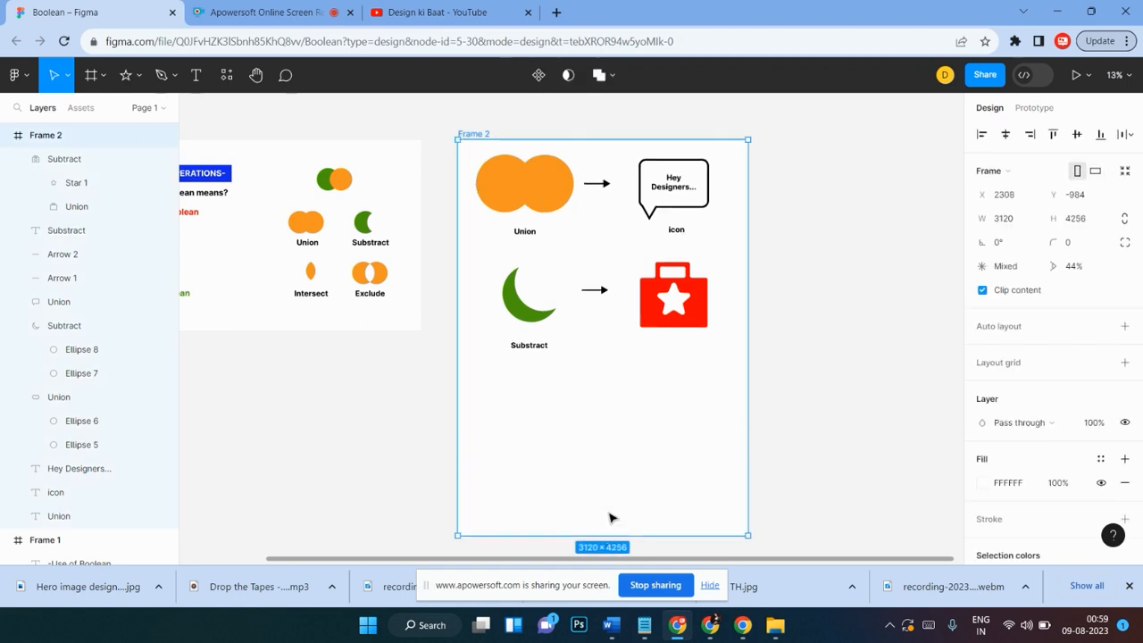
pyautogui.click(832, 334)
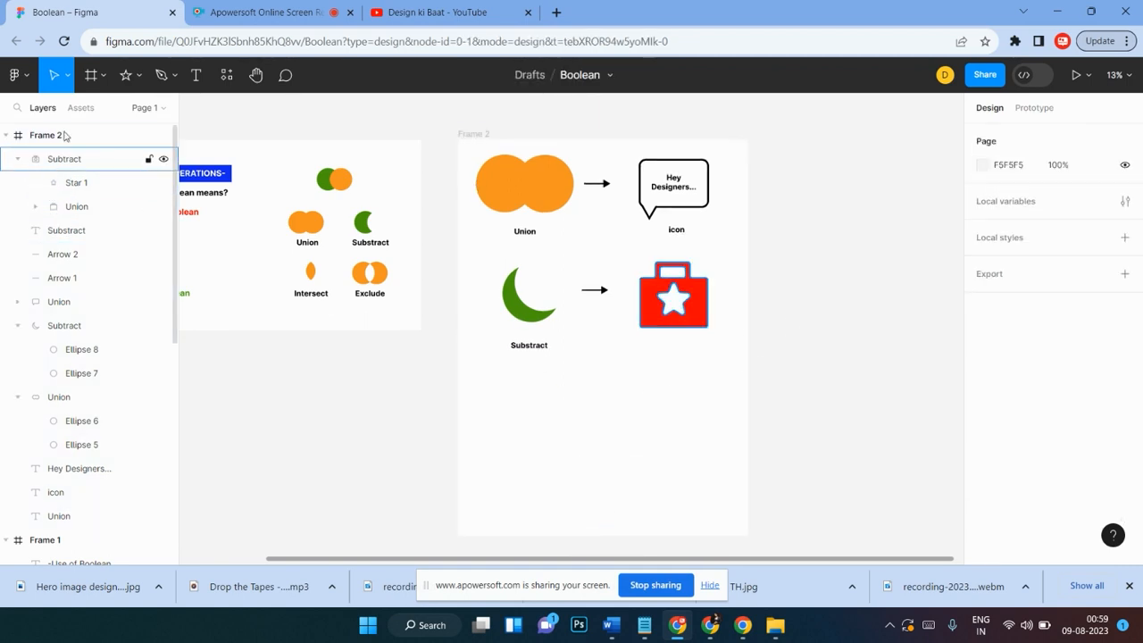
# Step: Draw two circles about 656 × 656 side by side below the Subtract example
pyautogui.click(140, 77)
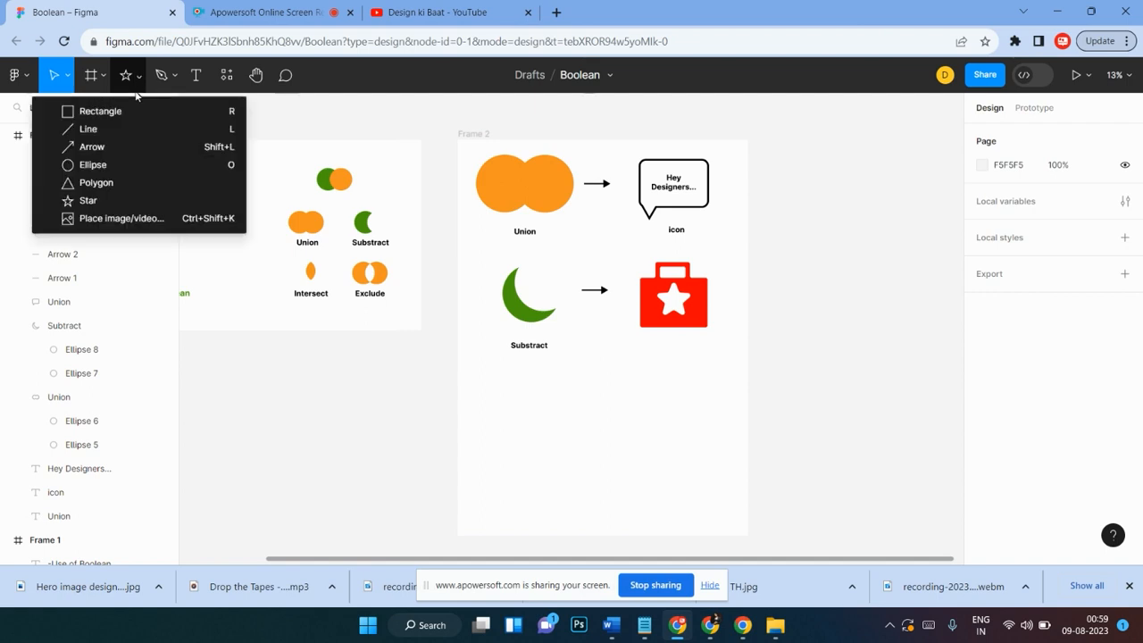
pyautogui.click(93, 164)
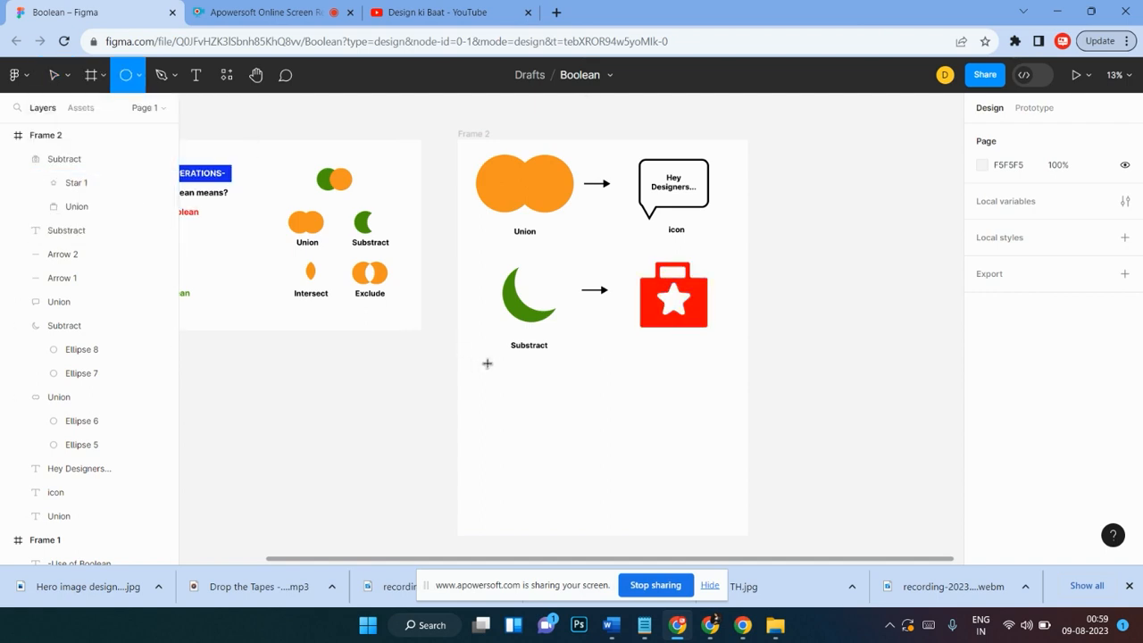
pyautogui.moveTo(524, 411); pyautogui.dragTo(639, 449)
pyautogui.click(549, 433)
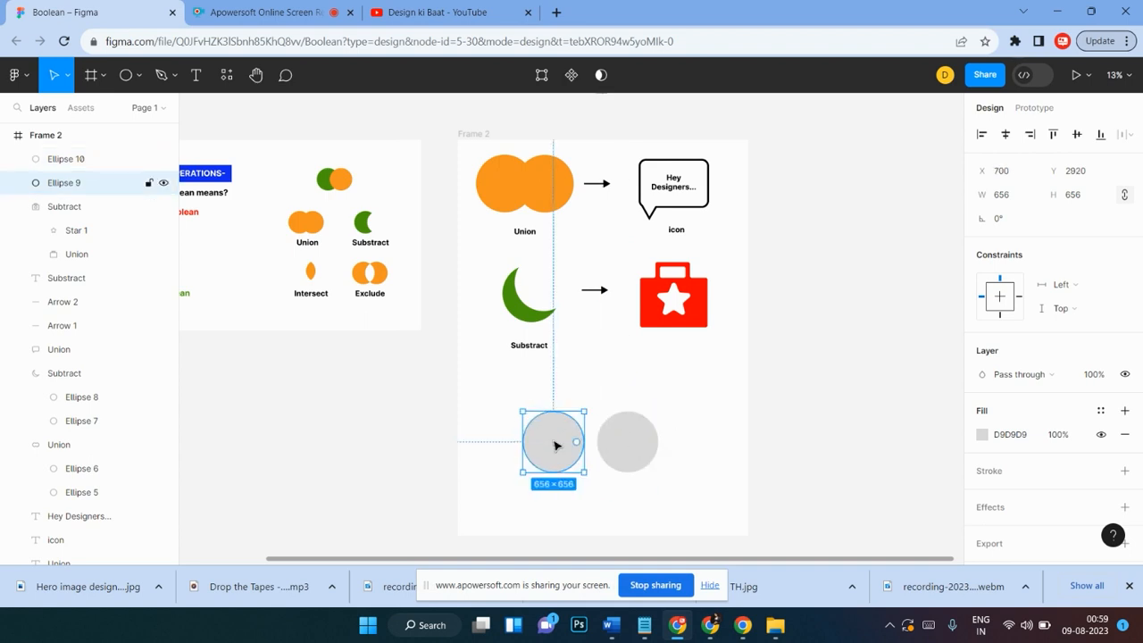
# Step: Fill the left circle with the crescent's green and the right circle with the Union shape's orange using the eyedropper
pyautogui.press('i')
pyautogui.click(523, 318)
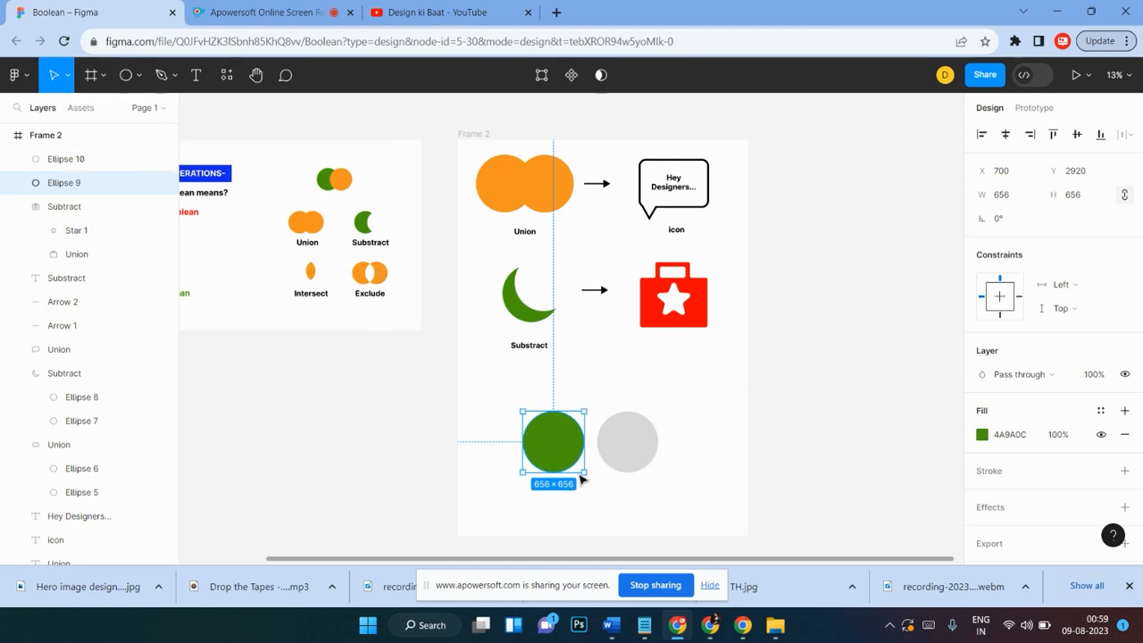
pyautogui.click(629, 458)
pyautogui.press('i')
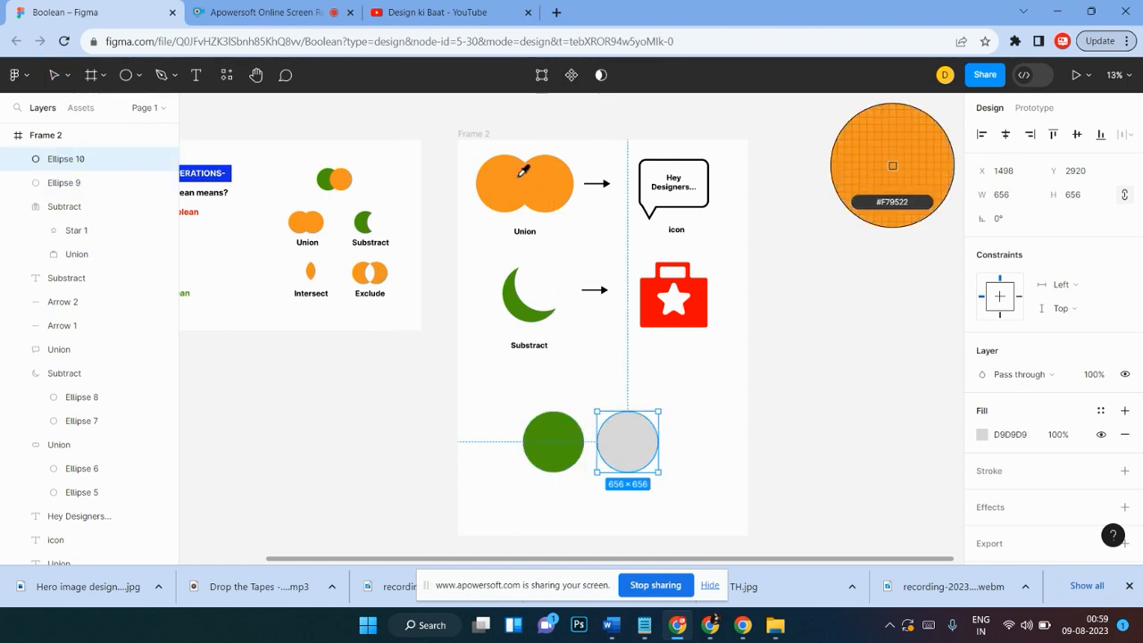
pyautogui.click(526, 183)
# Step: Move the orange circle left so it overlaps the green circle
pyautogui.click(665, 445)
pyautogui.moveTo(648, 449); pyautogui.dragTo(598, 451)
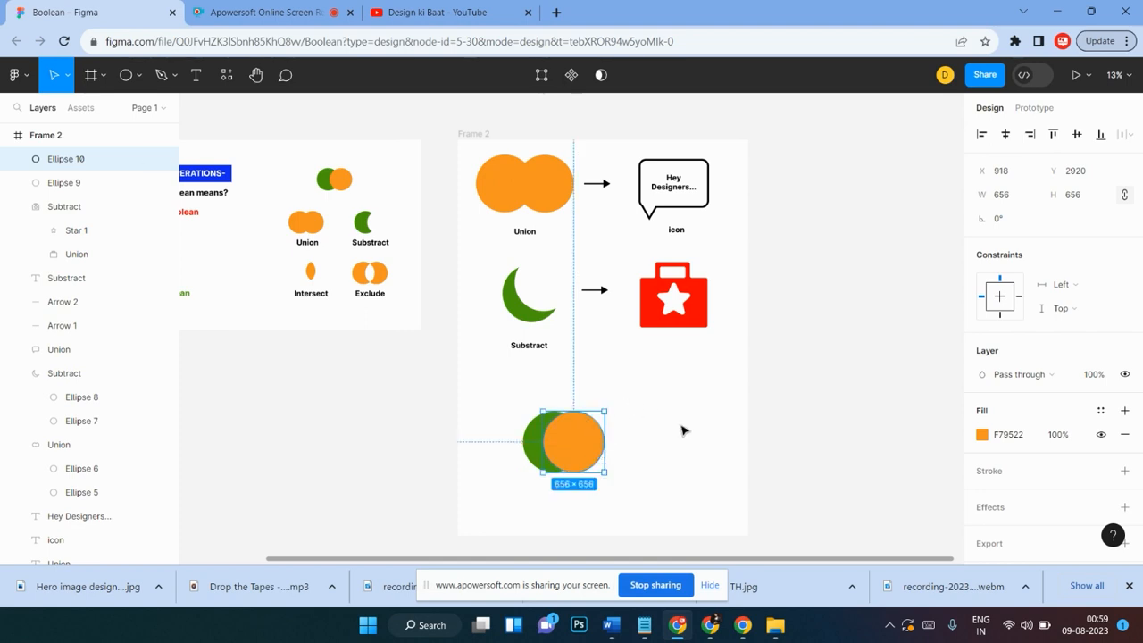
# Step: Try intersecting the two overlapping circles and moving the result, then undo both
pyautogui.click(679, 427)
pyautogui.moveTo(604, 394); pyautogui.dragTo(523, 469)
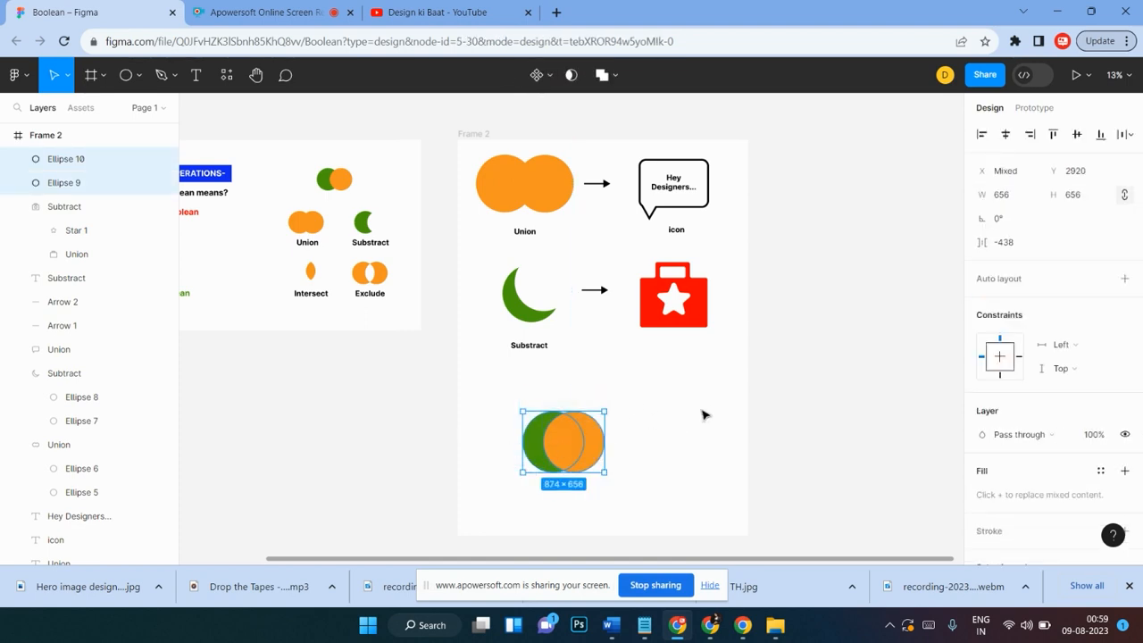
pyautogui.click(616, 75)
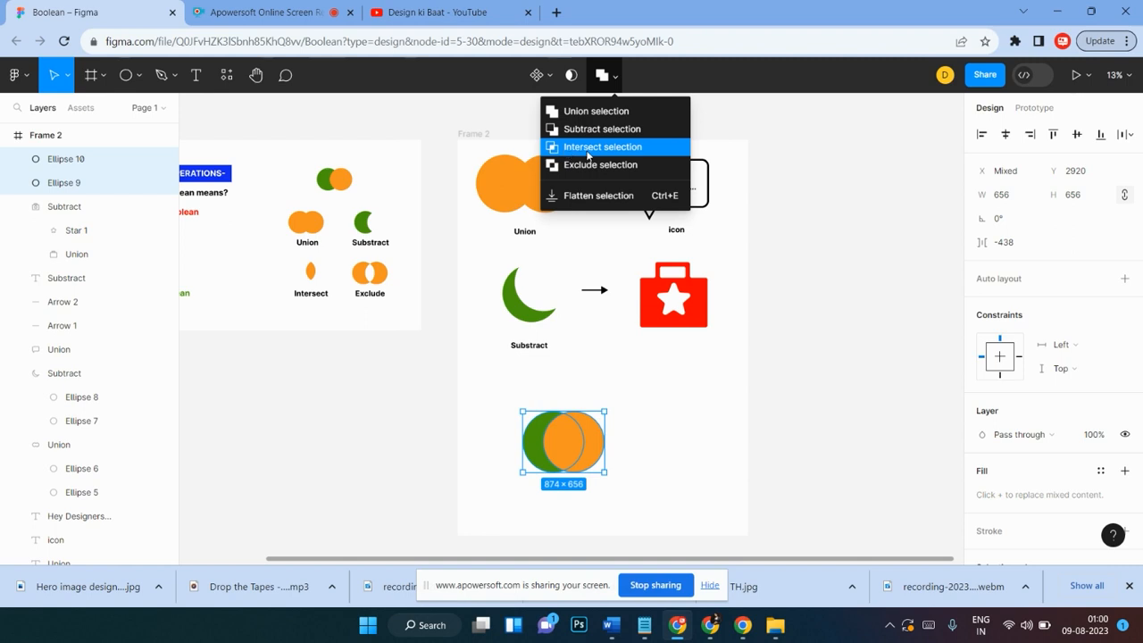
pyautogui.click(574, 148)
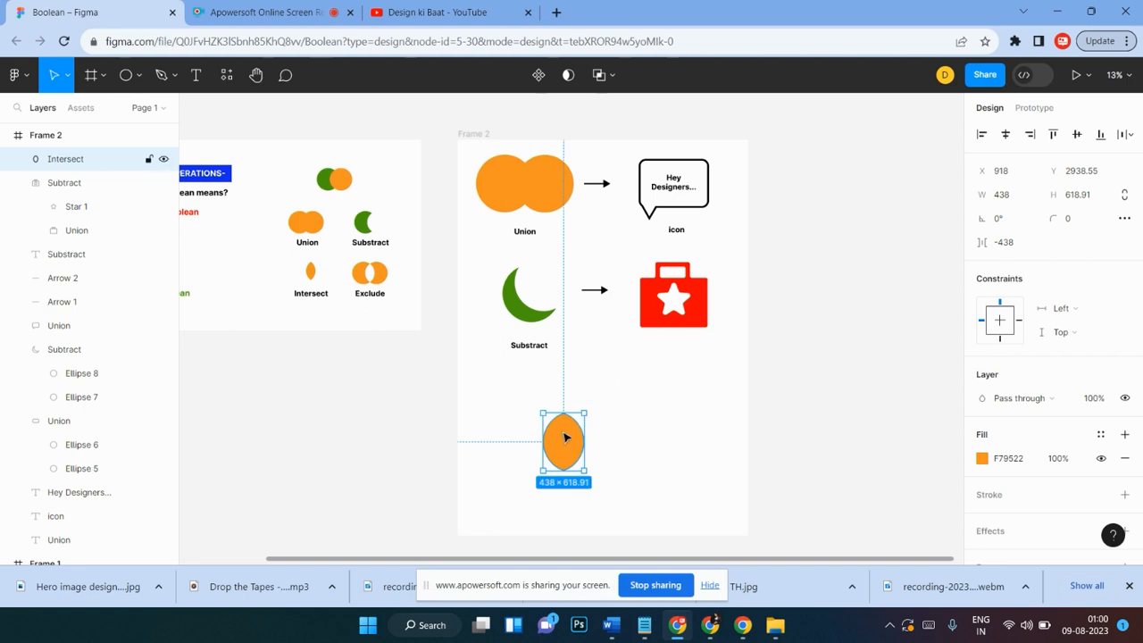
pyautogui.moveTo(566, 439); pyautogui.dragTo(536, 414)
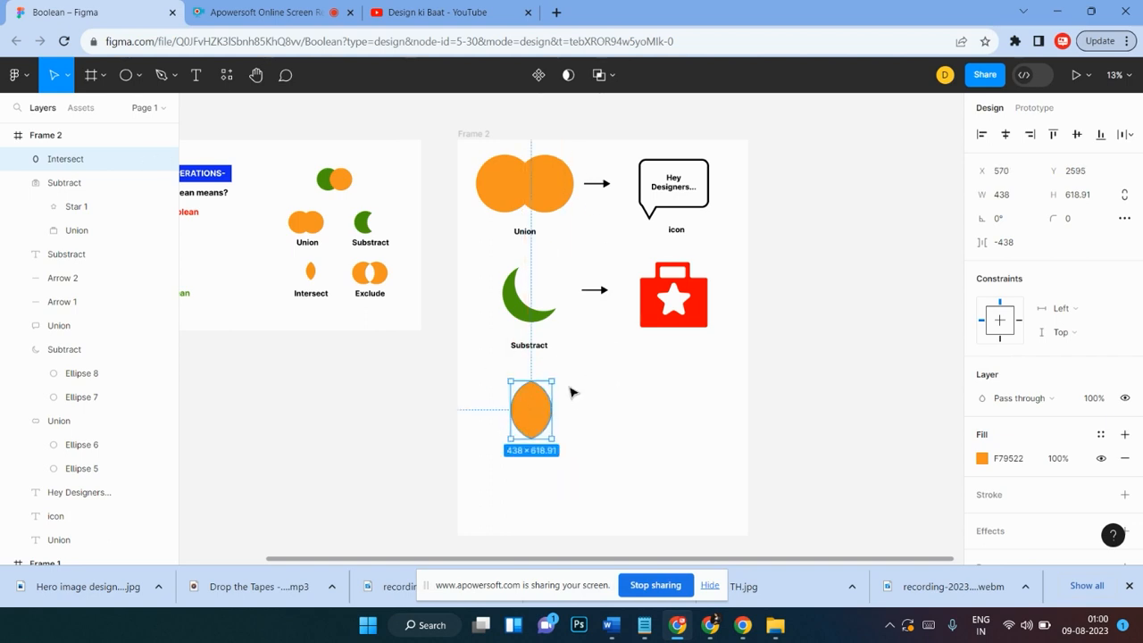
pyautogui.hotkey('ctrl', 'z')
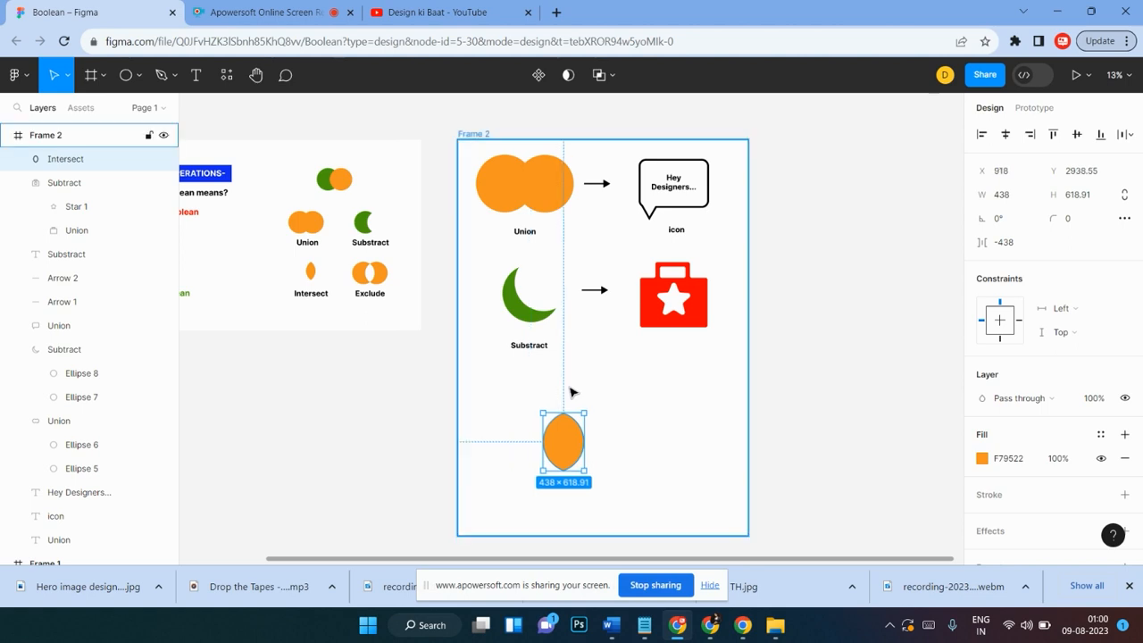
pyautogui.hotkey('ctrl', 'z')
# Step: Set the orange circle's layer opacity to 75%
pyautogui.click(618, 407)
pyautogui.click(589, 433)
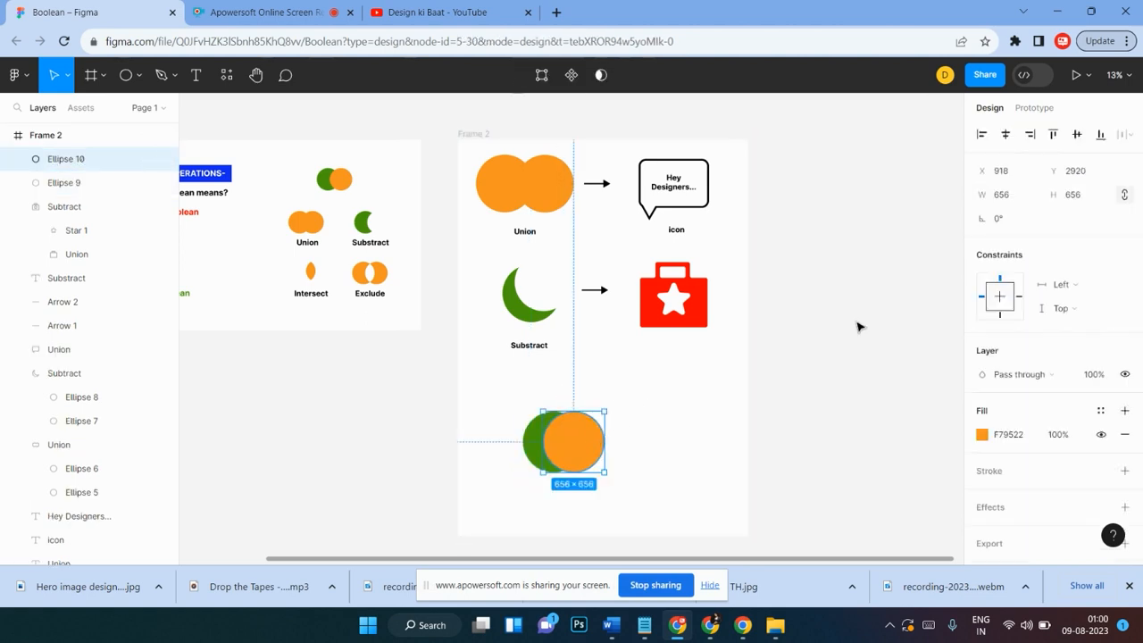
pyautogui.click(1093, 375)
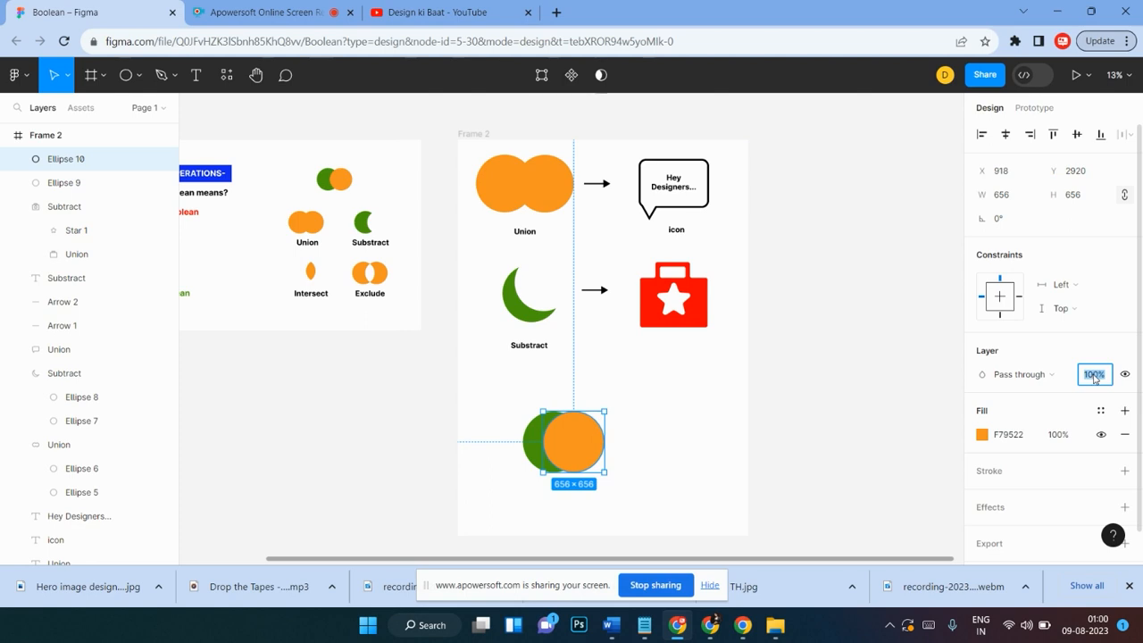
pyautogui.hotkey('ctrl', '+')
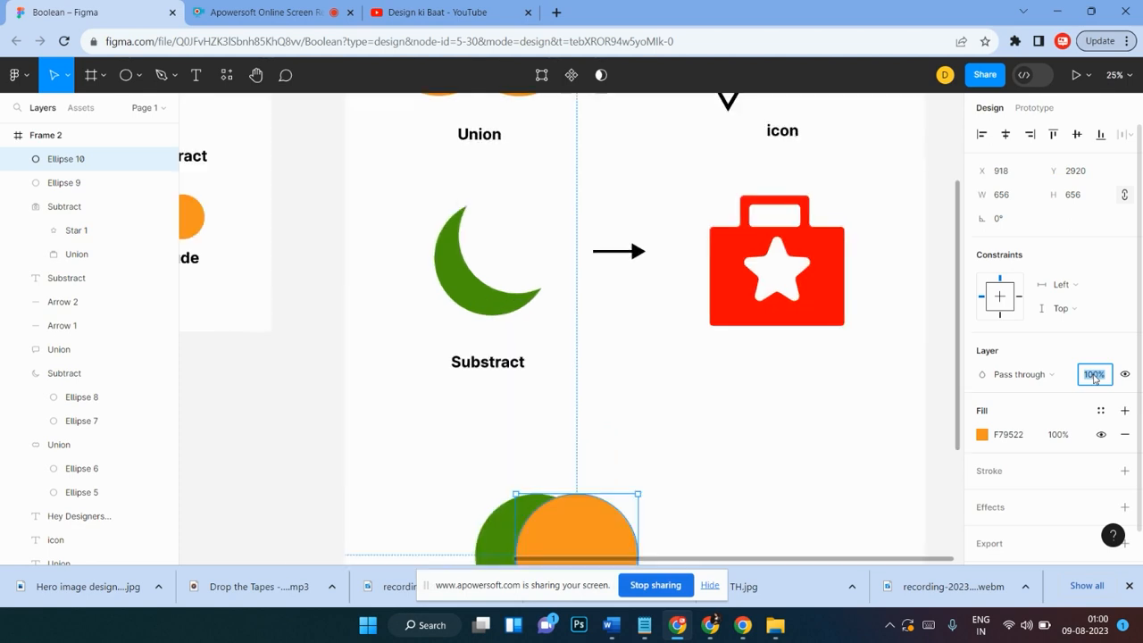
pyautogui.scroll(-1, 1102, 316)
pyautogui.scroll(-1, 721, 378)
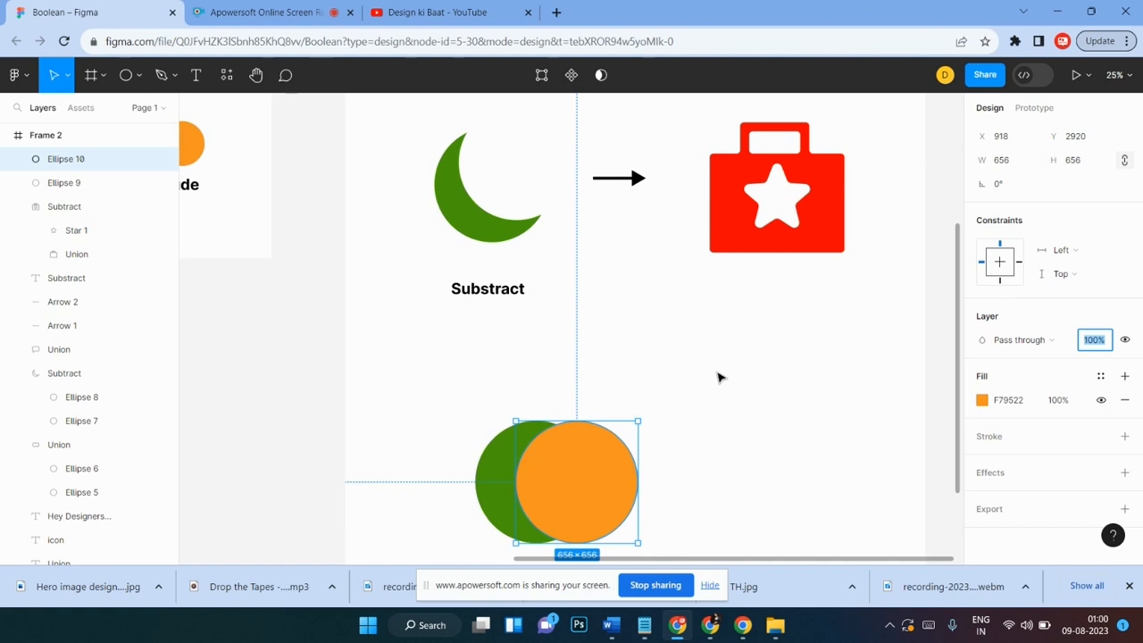
pyautogui.scroll(-1, 724, 402)
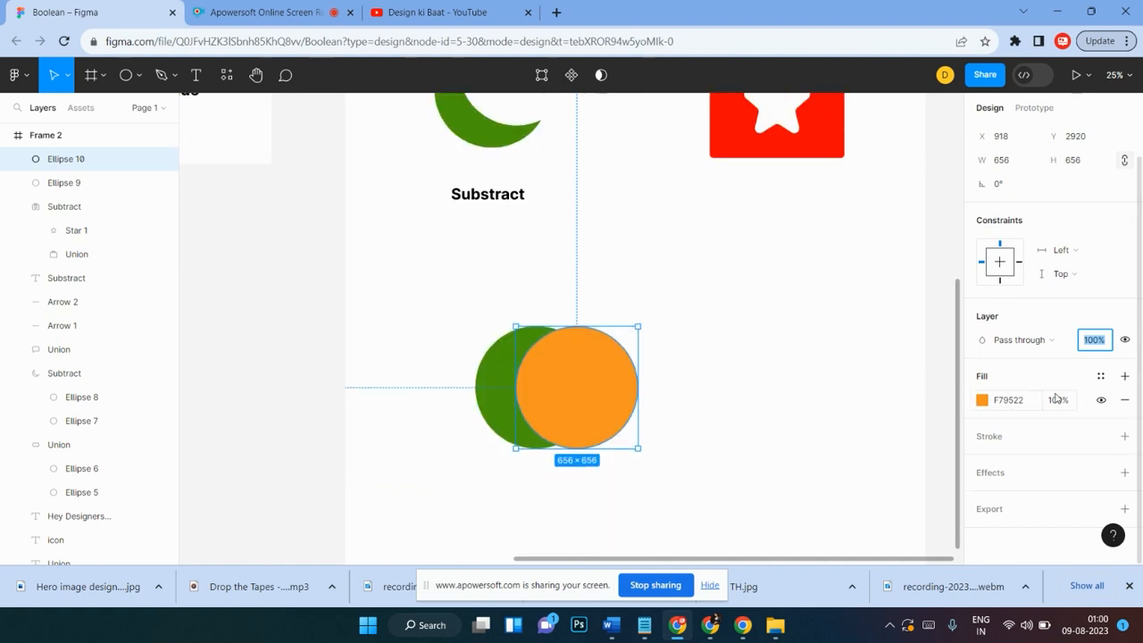
pyautogui.write('75')
pyautogui.press('Return')
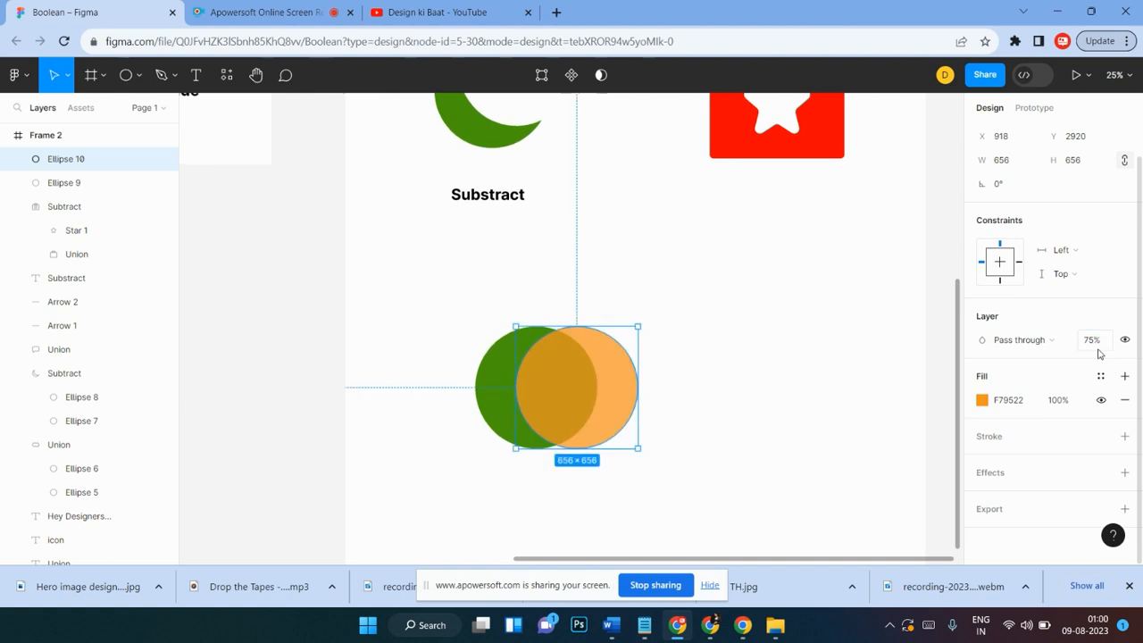
pyautogui.click(727, 373)
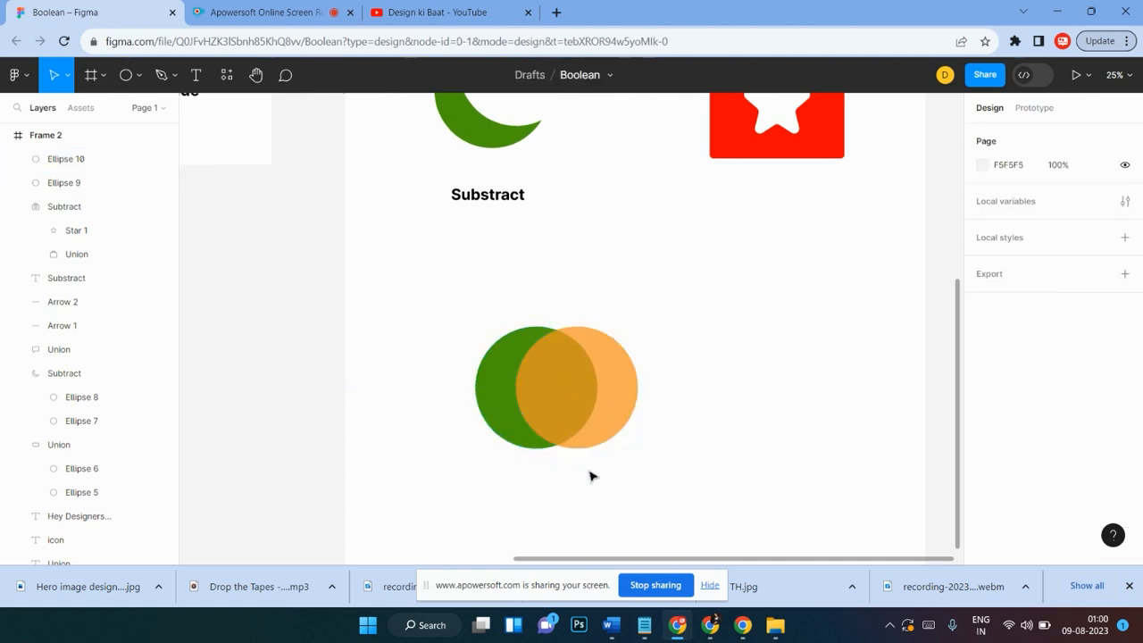
# Step: Move both overlapping circles together up and to the left within the frame
pyautogui.scroll(1, 586, 411)
pyautogui.scroll(2, 586, 406)
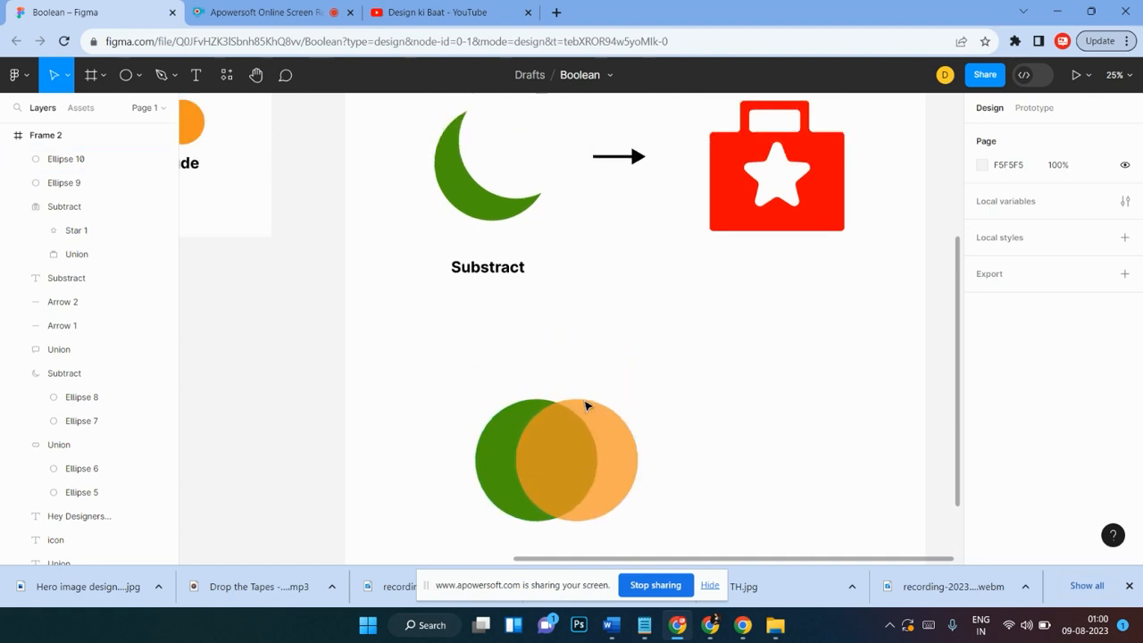
pyautogui.scroll(-3, 586, 406)
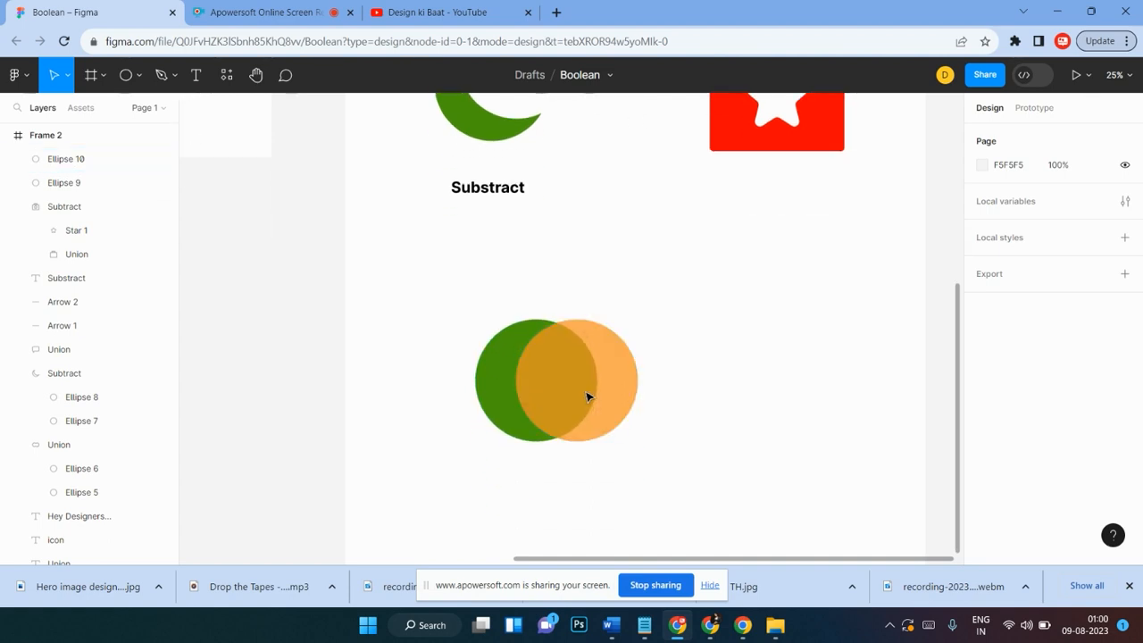
pyautogui.scroll(3, 589, 400)
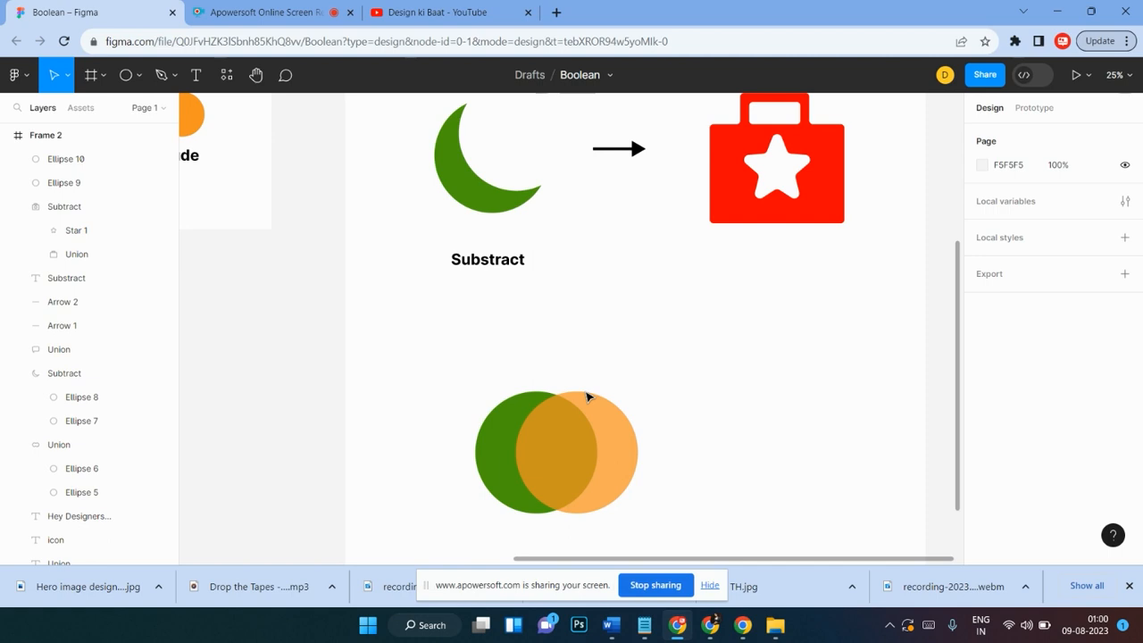
pyautogui.scroll(-3, 623, 367)
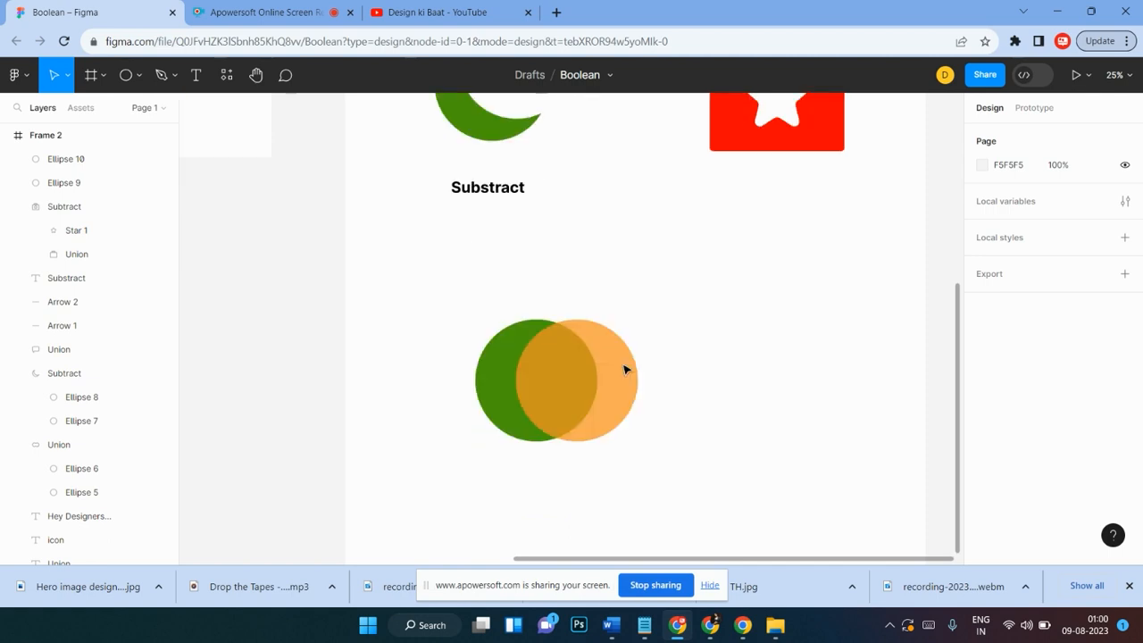
pyautogui.scroll(-1, 694, 324)
pyautogui.moveTo(677, 283); pyautogui.dragTo(489, 402)
pyautogui.scroll(3, 579, 339)
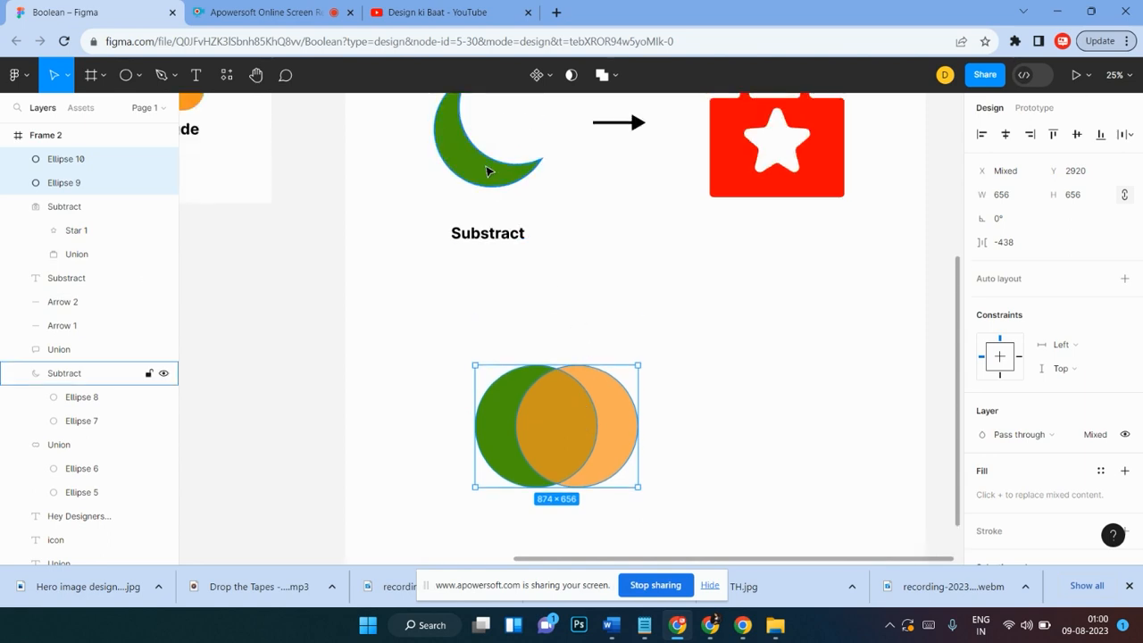
pyautogui.scroll(3, 521, 243)
pyautogui.scroll(-3, 605, 382)
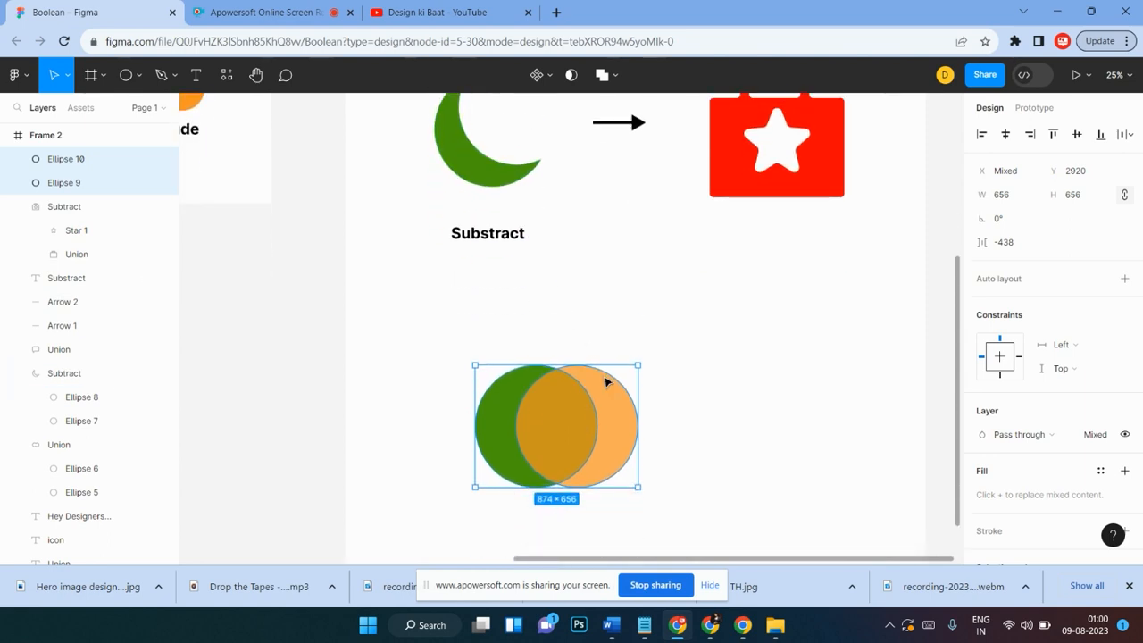
pyautogui.moveTo(569, 463); pyautogui.dragTo(515, 445)
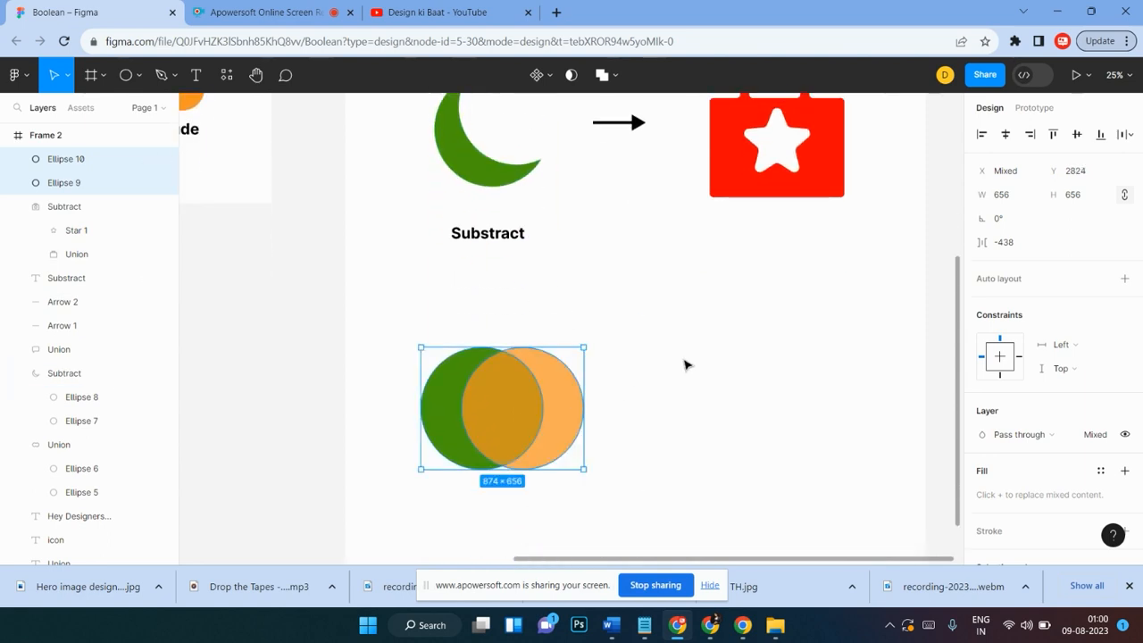
pyautogui.click(684, 365)
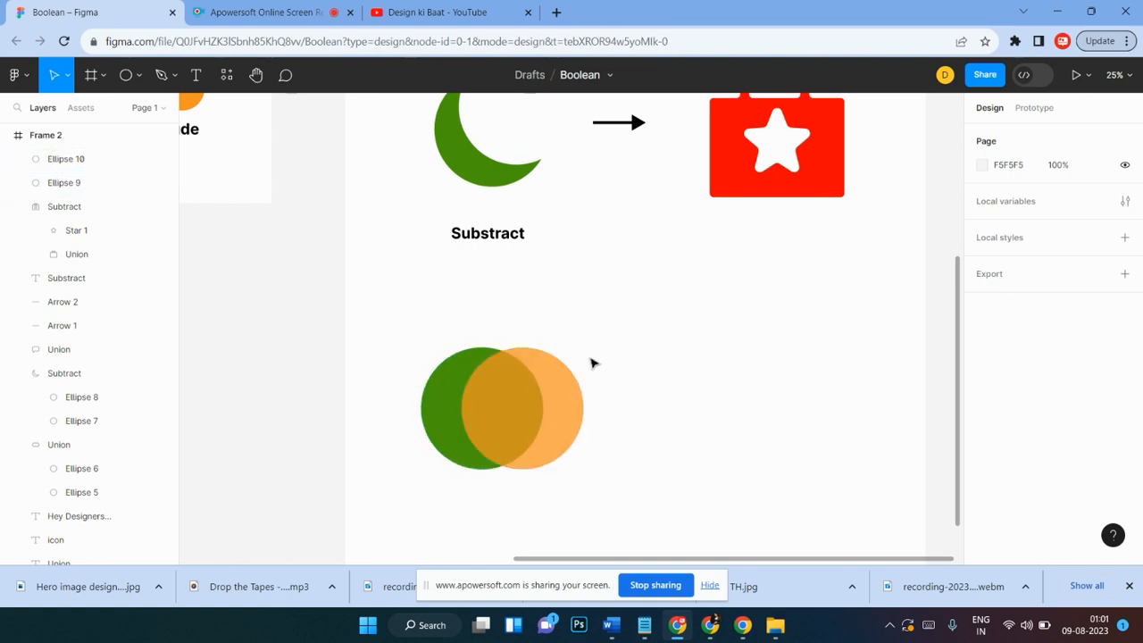
# Step: Select both circles and apply Intersect selection to combine them into a single intersect shape
pyautogui.click(536, 415)
pyautogui.keyDown('shift'); pyautogui.click(451, 447); pyautogui.keyUp('shift')
pyautogui.click(616, 75)
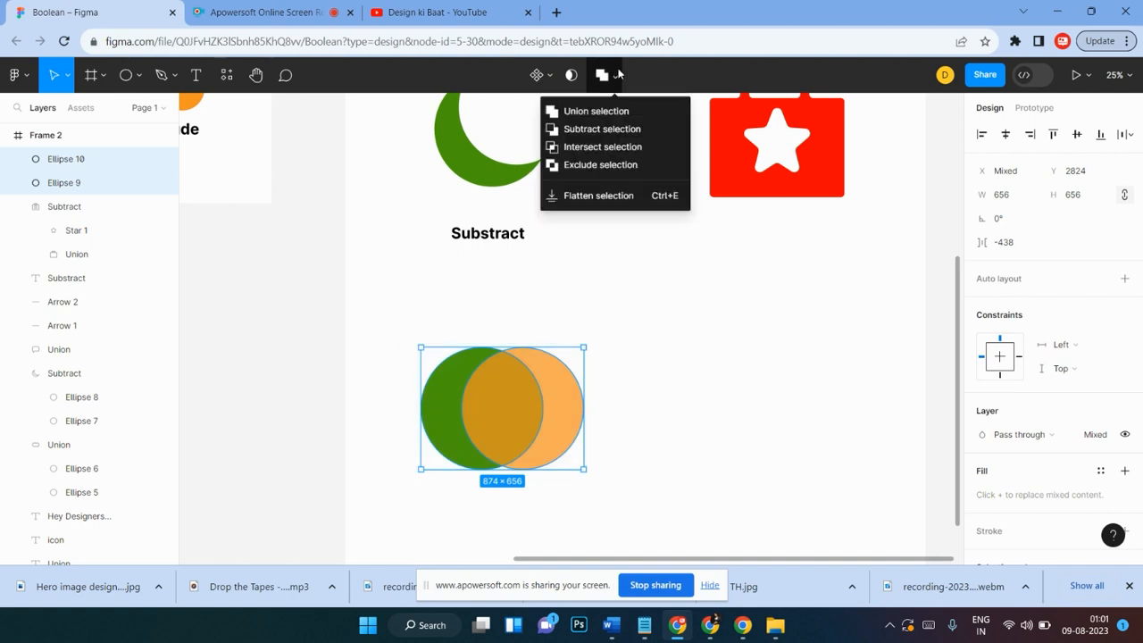
pyautogui.click(621, 154)
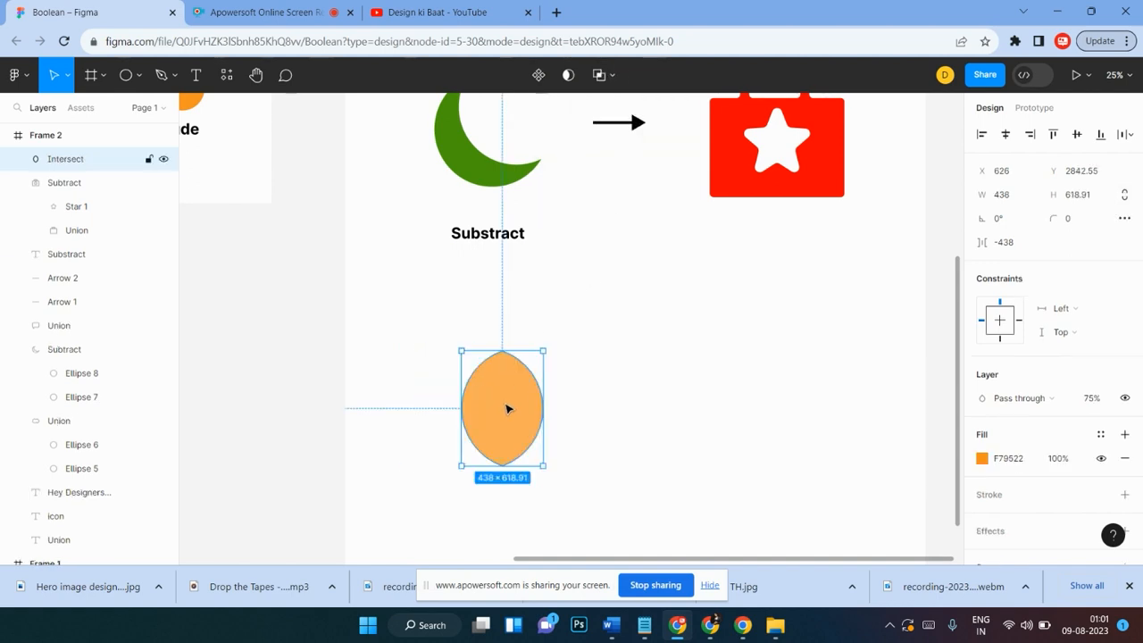
pyautogui.moveTo(509, 408)
pyautogui.mouseDown()
pyautogui.moveTo(518, 390)
pyautogui.moveTo(498, 389)
pyautogui.moveTo(510, 401)
pyautogui.mouseUp()
pyautogui.scroll(-3, 544, 390)
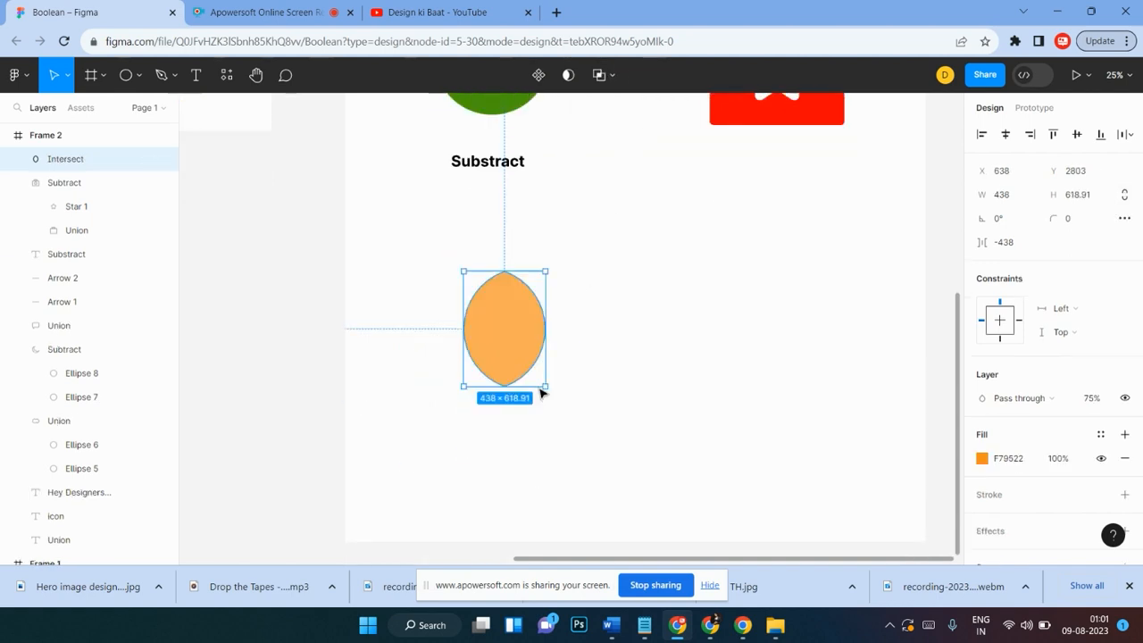
# Step: Try moving one ellipse inside the intersect group, then undo the moves
pyautogui.click(577, 285)
pyautogui.doubleClick(499, 259)
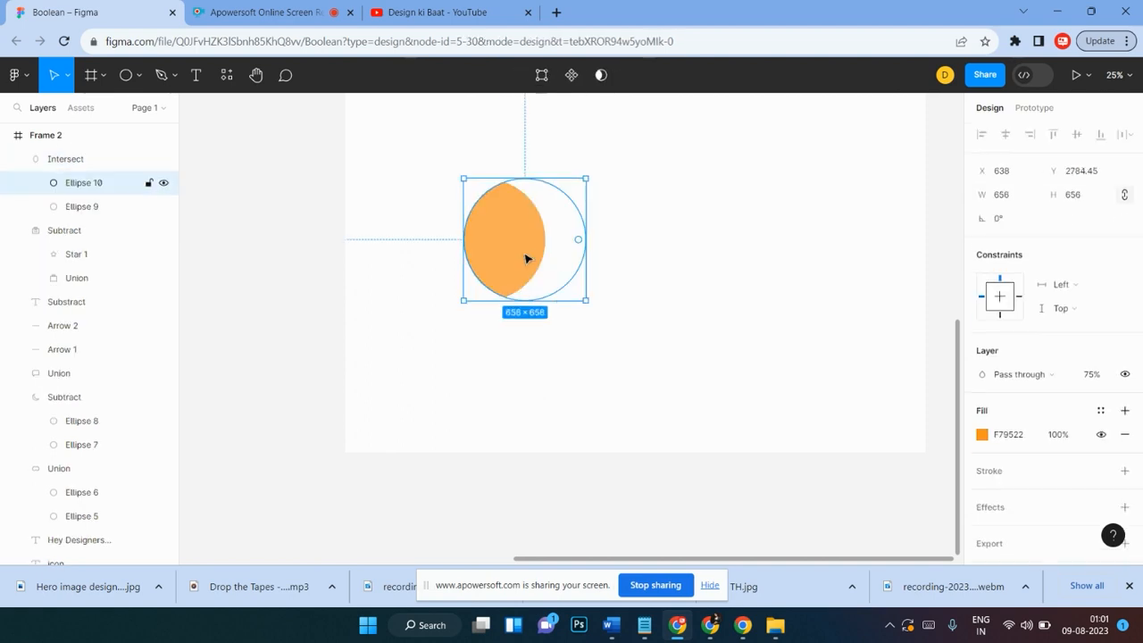
pyautogui.moveTo(525, 259)
pyautogui.mouseDown()
pyautogui.moveTo(556, 250)
pyautogui.moveTo(423, 276)
pyautogui.moveTo(512, 250)
pyautogui.mouseUp()
pyautogui.moveTo(511, 249); pyautogui.dragTo(557, 216)
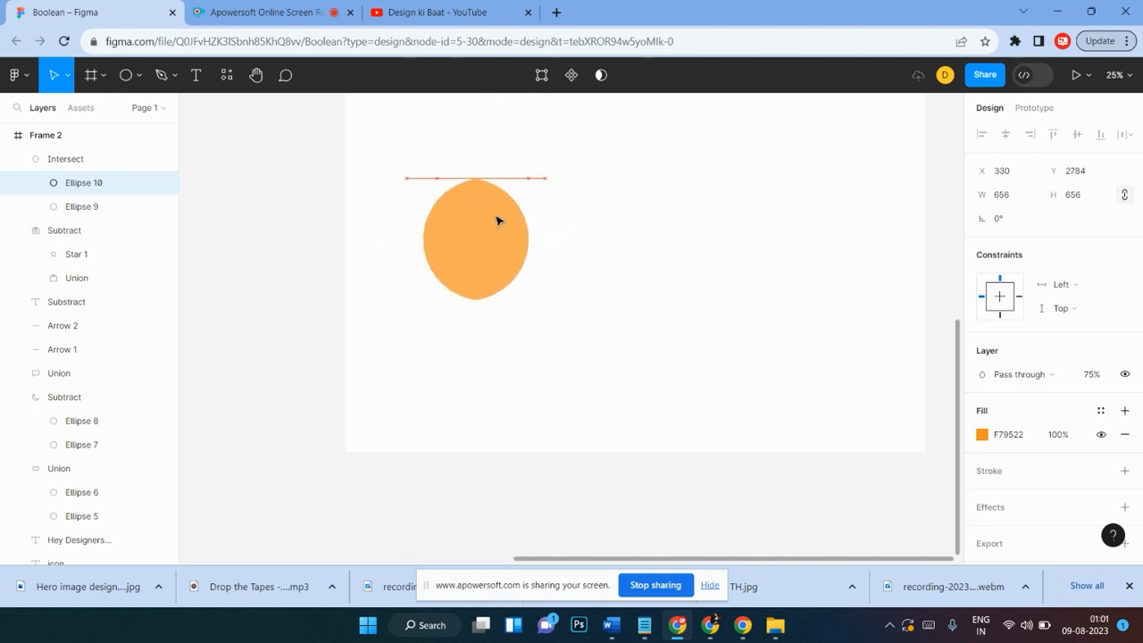
pyautogui.moveTo(526, 222); pyautogui.dragTo(409, 227)
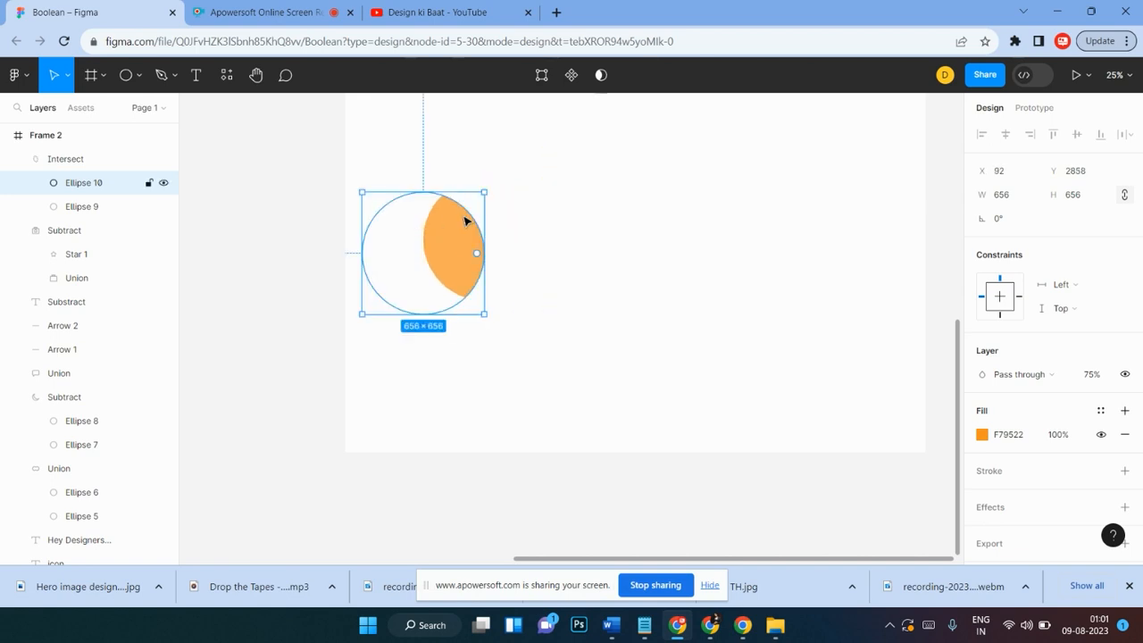
pyautogui.hotkey('ctrl', 'z')
pyautogui.hotkey('ctrl', 'z')
pyautogui.hotkey('ctrl', 'z')
pyautogui.hotkey('ctrl', 'z')
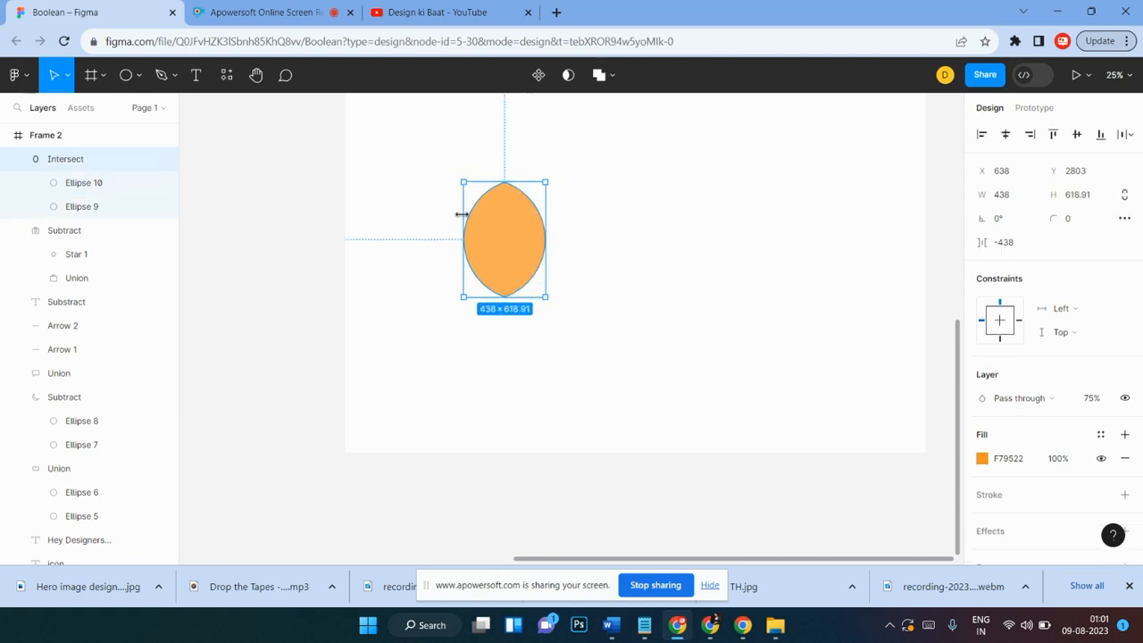
# Step: Move the intersect shape up, aligned under the Subtract example
pyautogui.click(625, 260)
pyautogui.scroll(3, 599, 354)
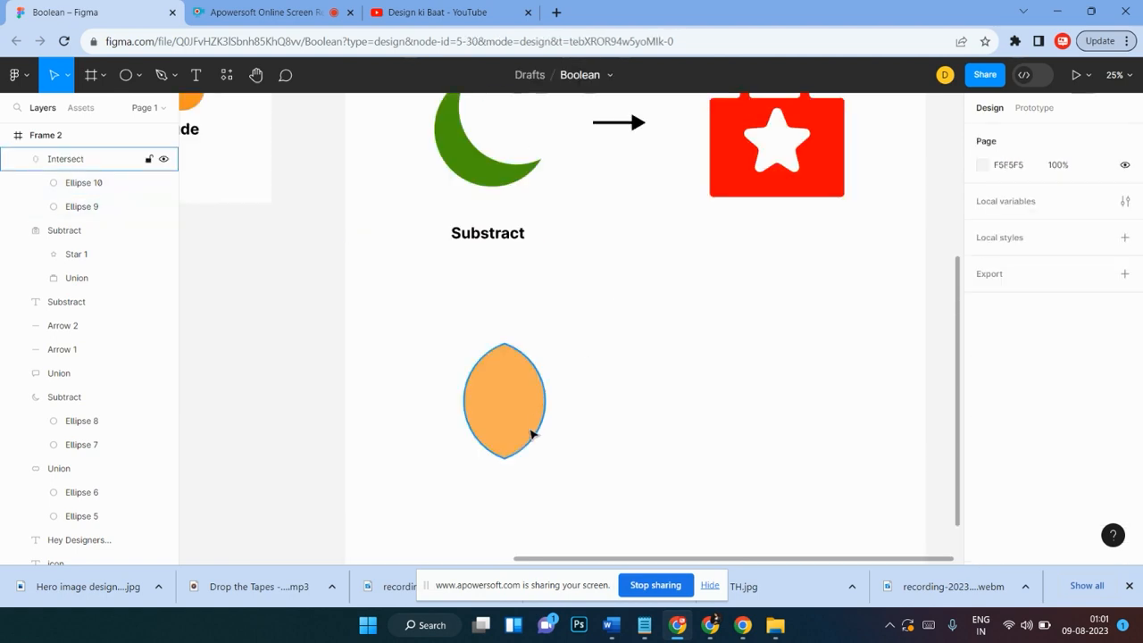
pyautogui.moveTo(530, 433); pyautogui.dragTo(518, 408)
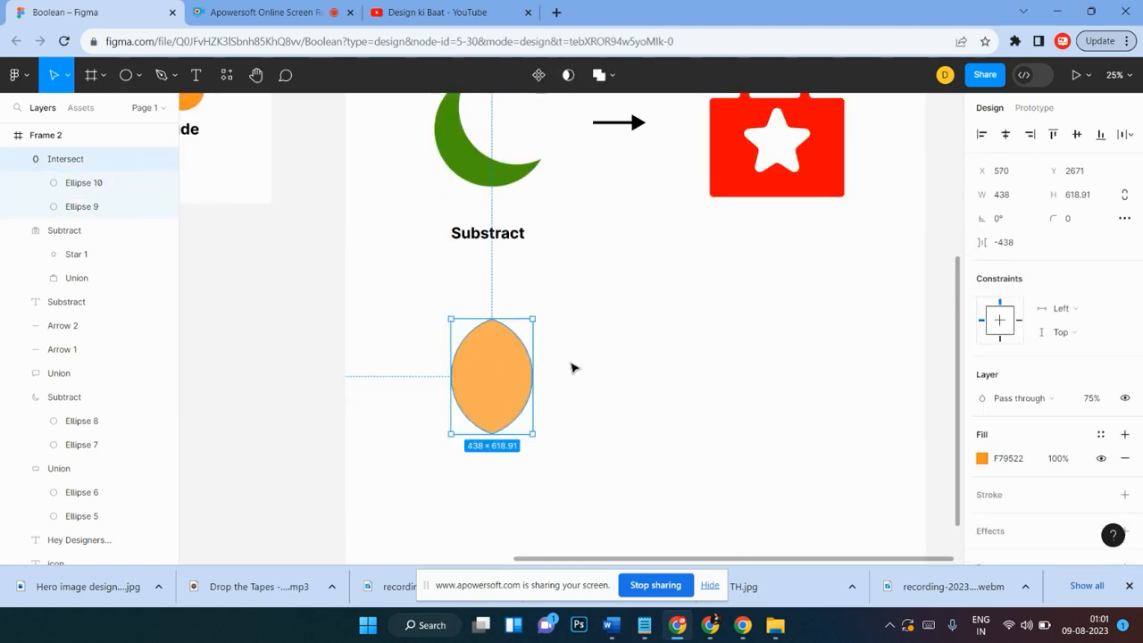
# Step: Copy the Intersect label from the first frame and place it beneath the intersect shape
pyautogui.hscroll(-3, 553, 353)
pyautogui.click(256, 139)
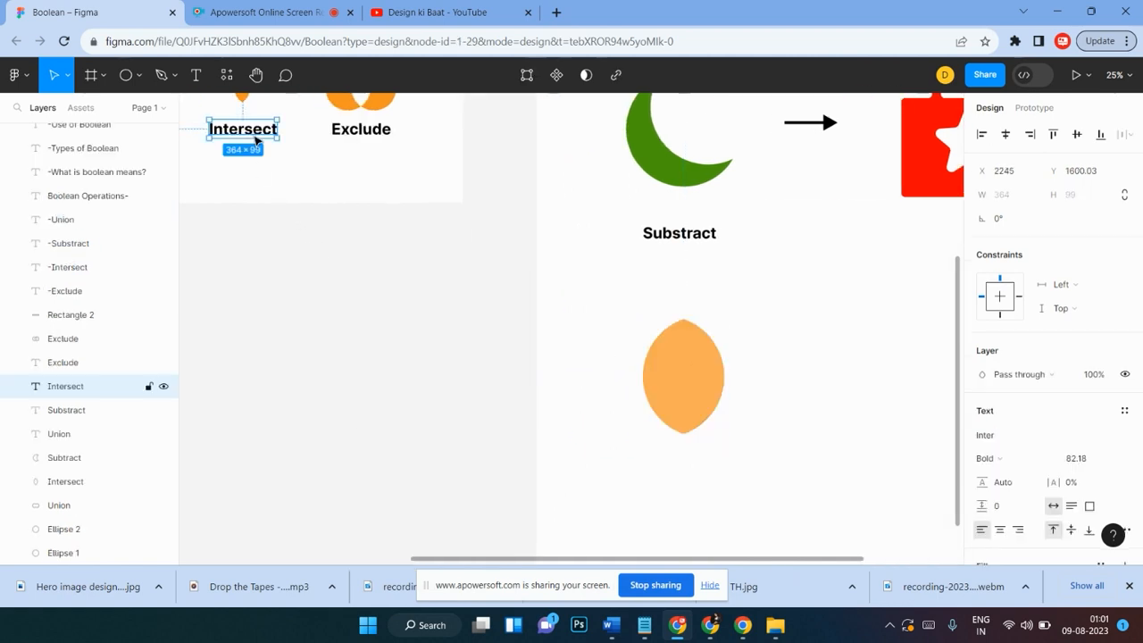
pyautogui.moveTo(257, 140); pyautogui.dragTo(696, 483)
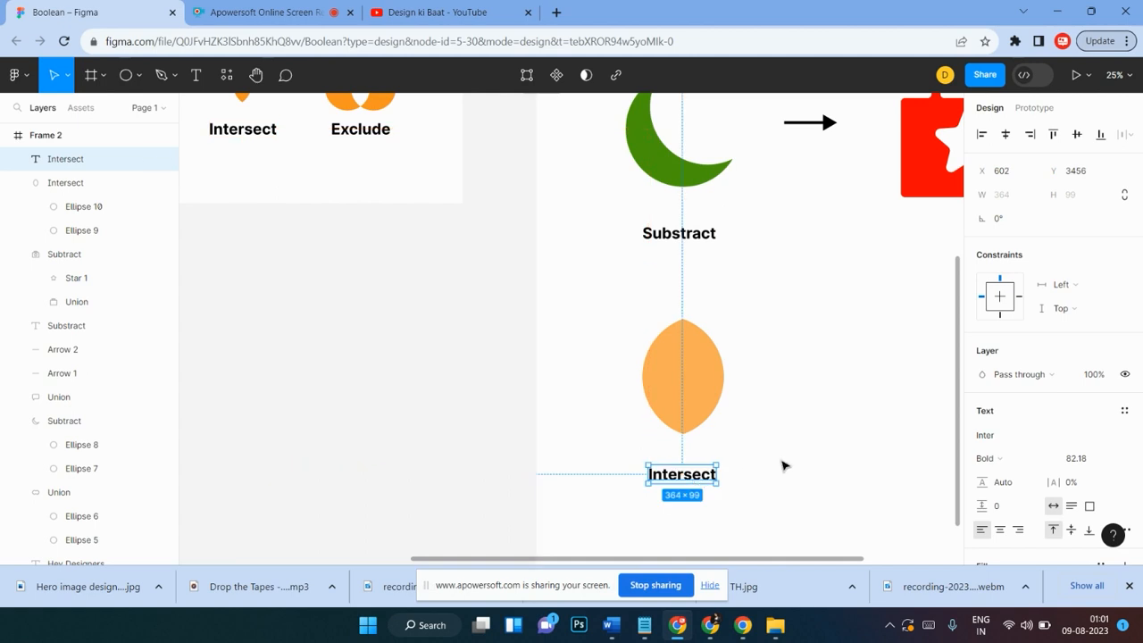
pyautogui.hscroll(5, 783, 467)
pyautogui.scroll(-2, 783, 467)
pyautogui.scroll(5, 502, 469)
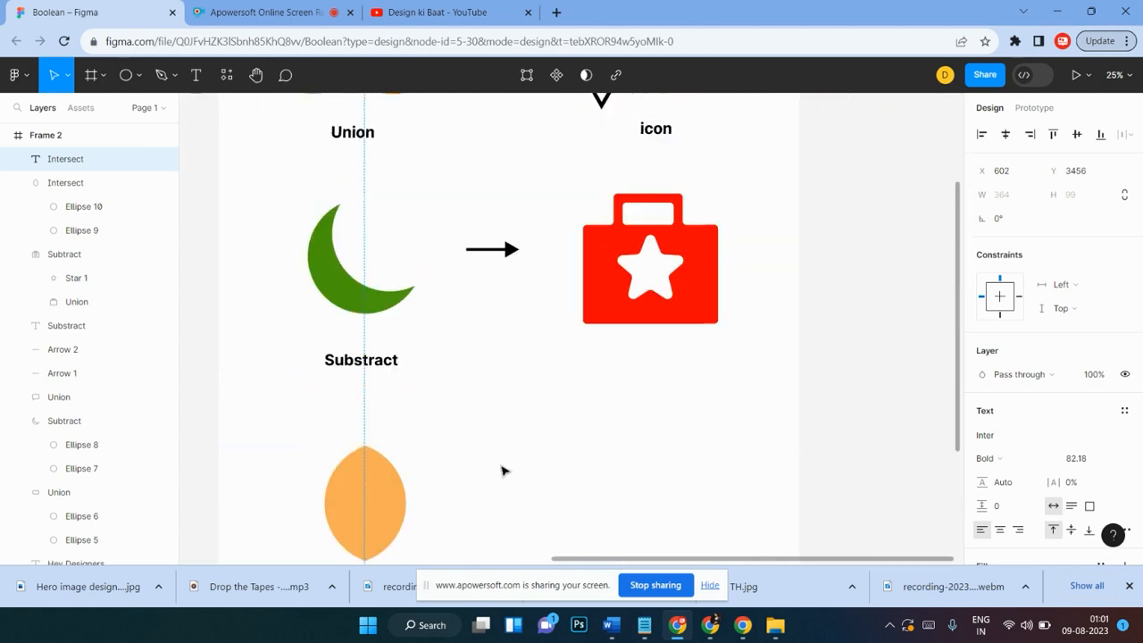
# Step: Duplicate the Subtract row's arrow and place the copy beside the intersect shape
pyautogui.scroll(-3, 503, 471)
pyautogui.click(566, 439)
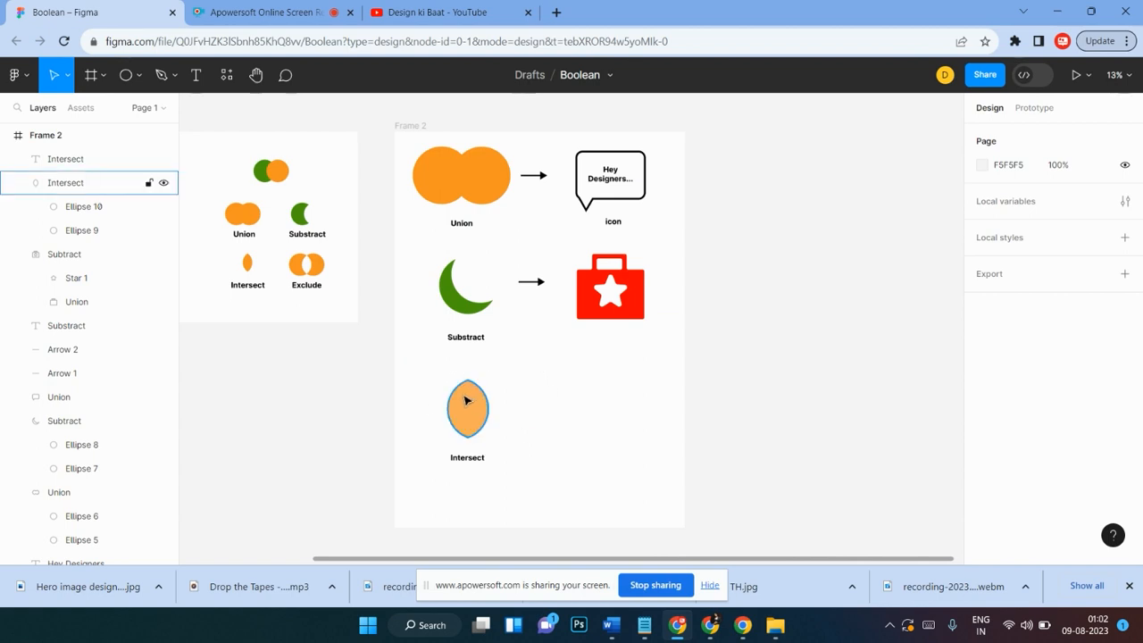
pyautogui.click(540, 283)
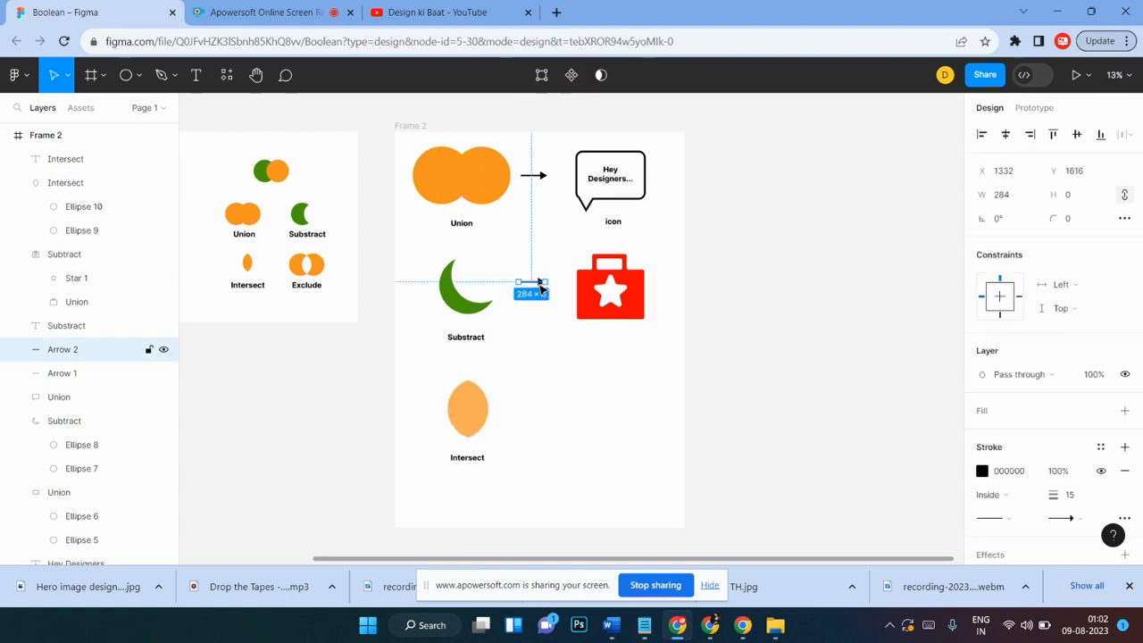
pyautogui.moveTo(539, 291); pyautogui.dragTo(540, 408)
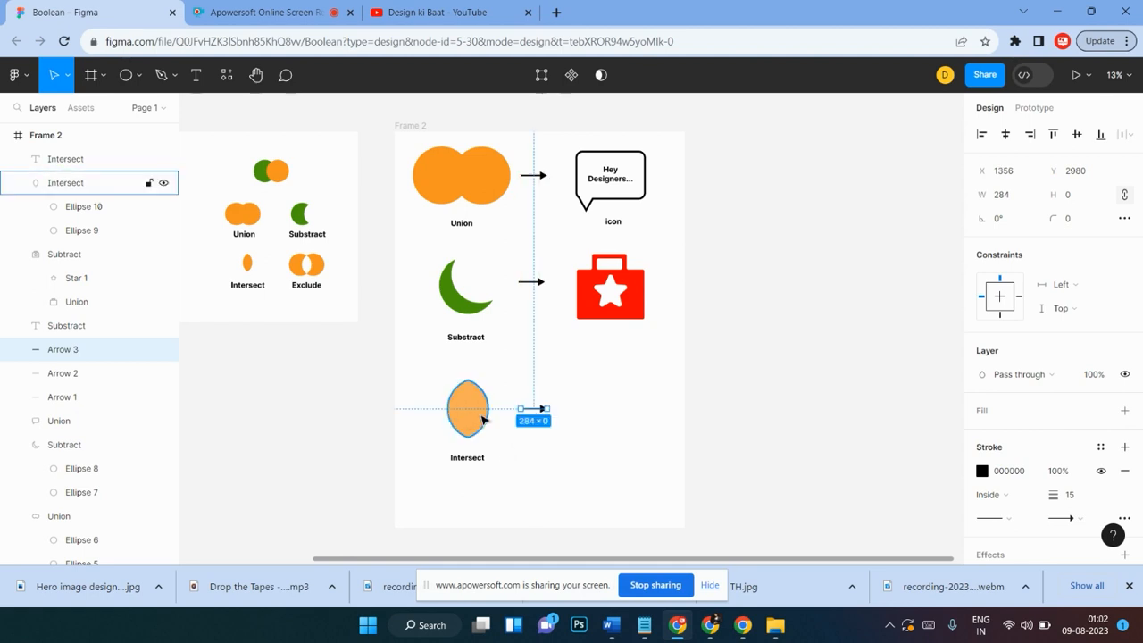
pyautogui.click(614, 441)
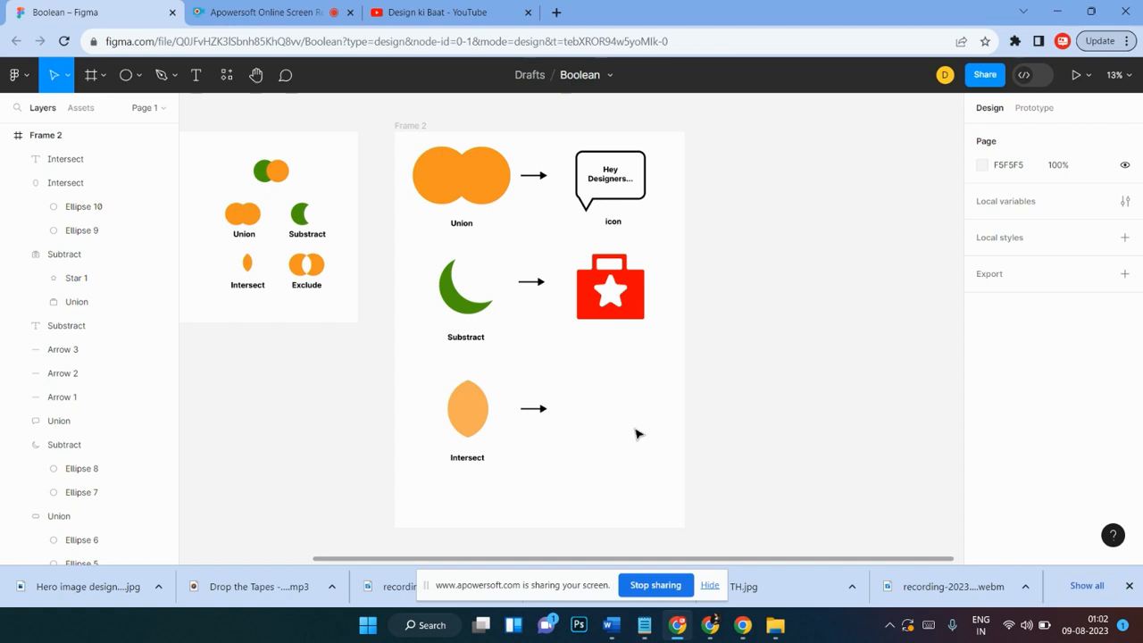
# Step: Draw a circle about 763 × 763 to the right of the new arrow
pyautogui.scroll(-1, 638, 434)
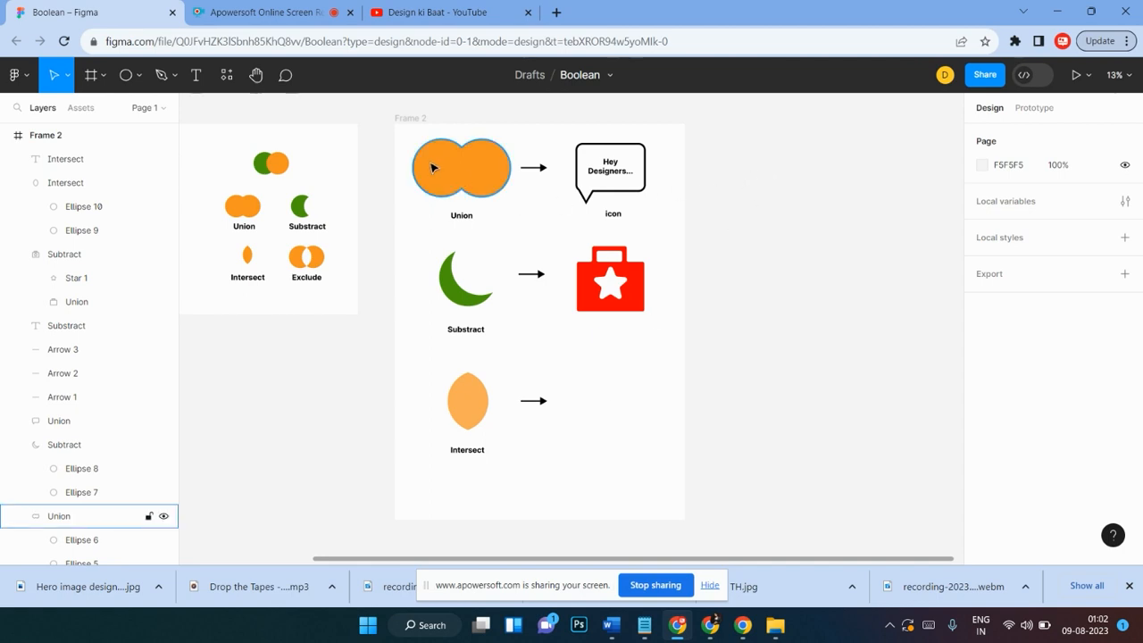
pyautogui.click(126, 75)
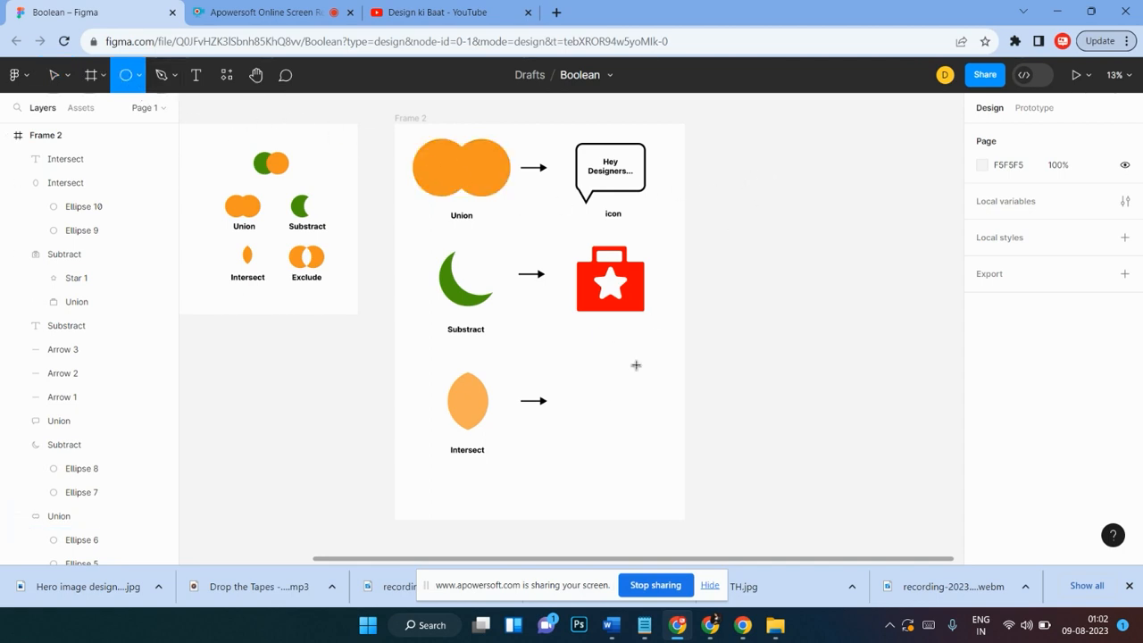
pyautogui.moveTo(587, 384); pyautogui.dragTo(658, 454)
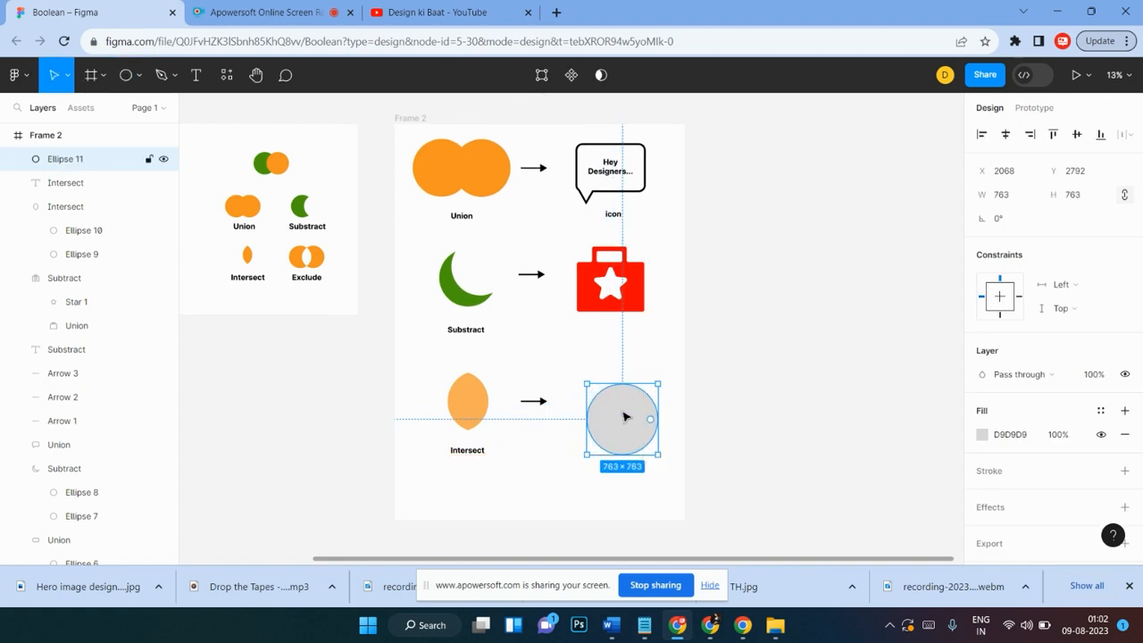
# Step: Draw a smaller circle about 403 × 403 inside it and set its fill to 8B2626
pyautogui.moveTo(625, 416)
pyautogui.mouseDown()
pyautogui.moveTo(572, 479)
pyautogui.moveTo(604, 461)
pyautogui.moveTo(613, 419)
pyautogui.moveTo(624, 426)
pyautogui.mouseUp()
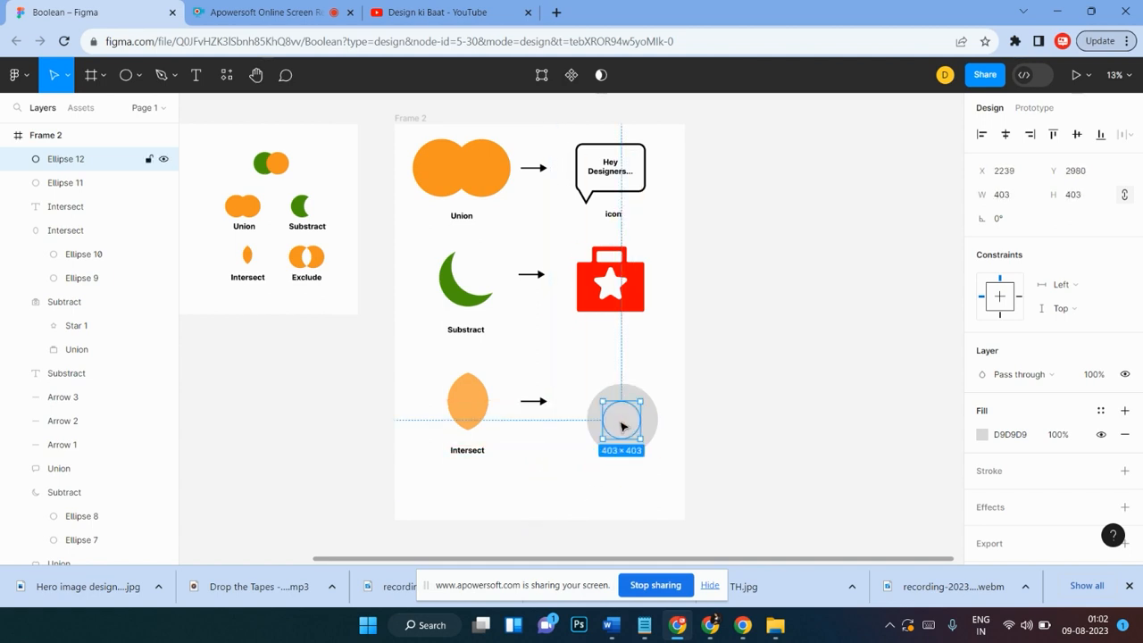
pyautogui.click(982, 434)
pyautogui.click(915, 260)
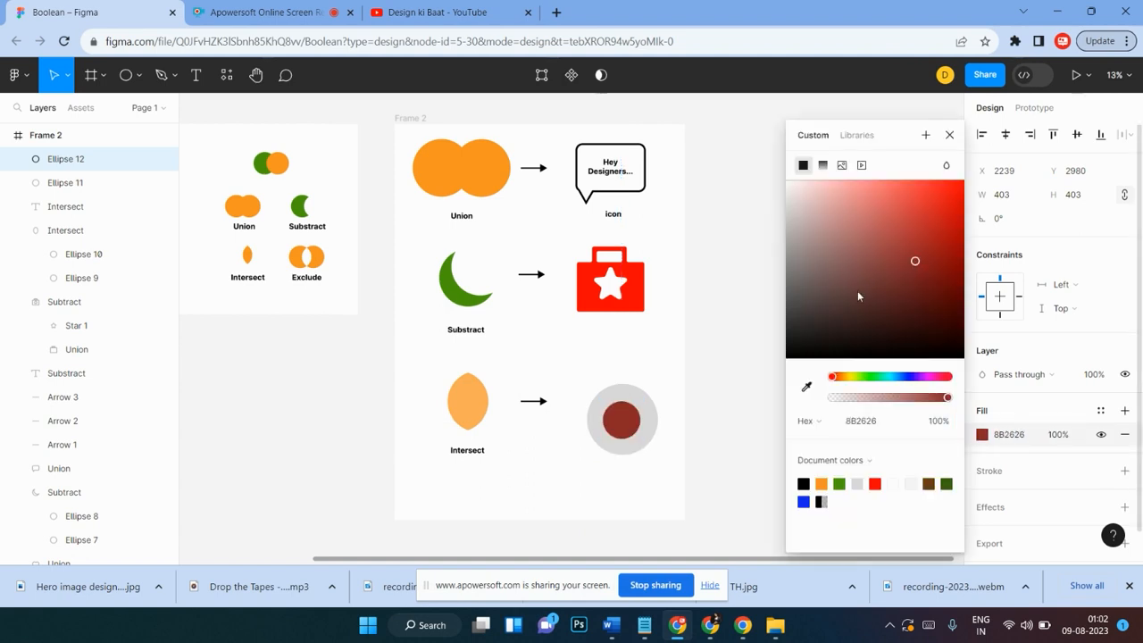
pyautogui.click(670, 411)
# Step: Select both circles and align their horizontal and vertical centers
pyautogui.moveTo(661, 381); pyautogui.dragTo(601, 435)
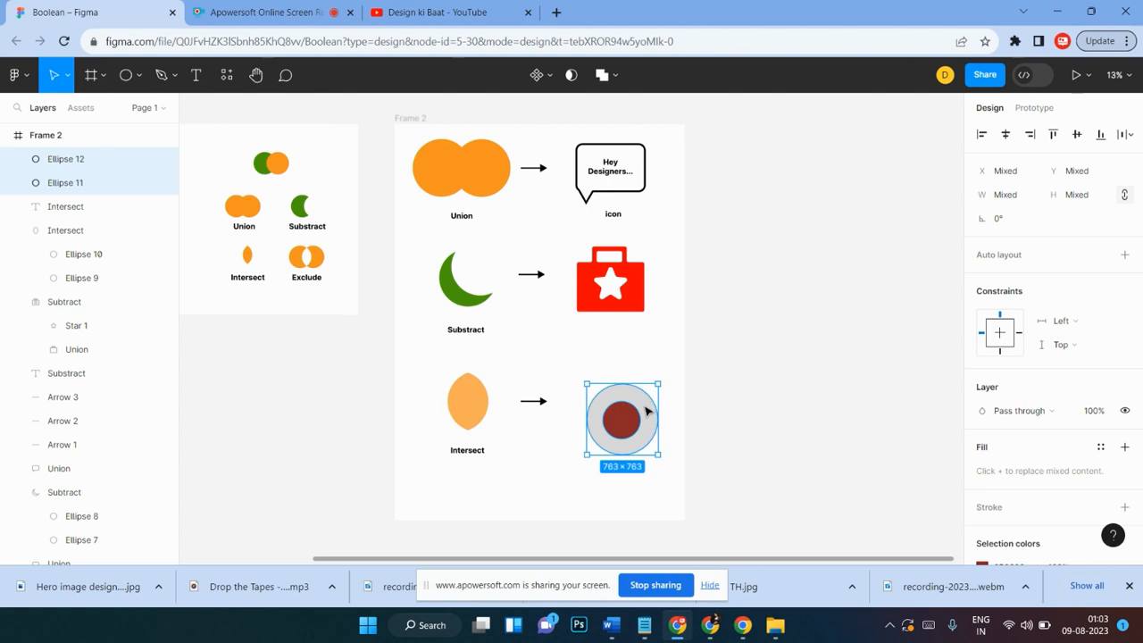
pyautogui.click(646, 410)
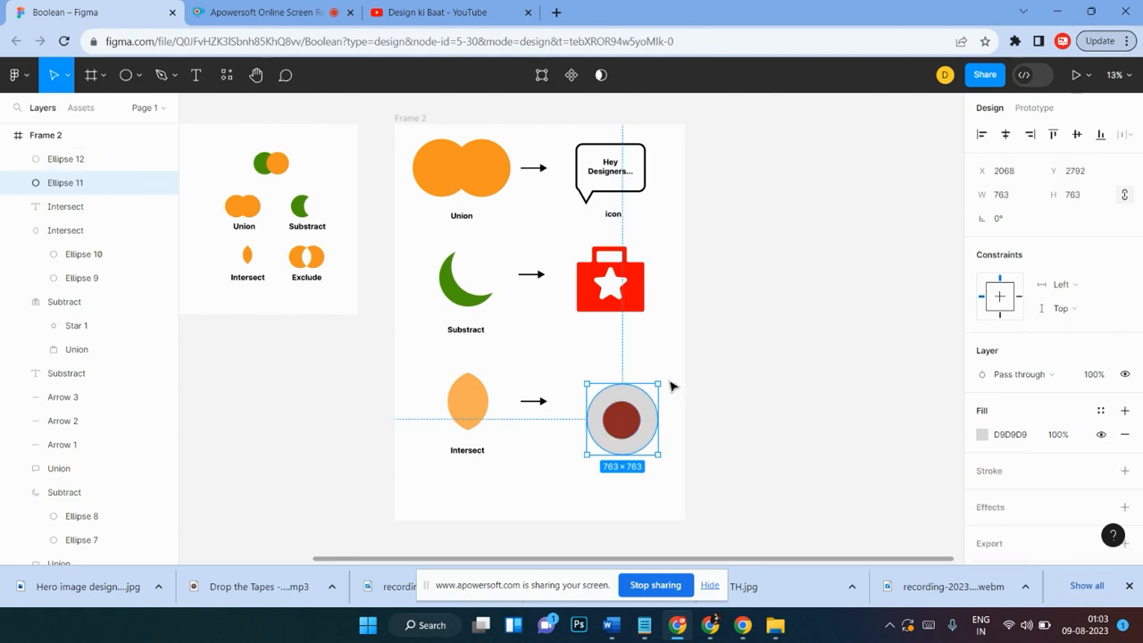
pyautogui.click(670, 379)
pyautogui.moveTo(671, 375); pyautogui.dragTo(635, 408)
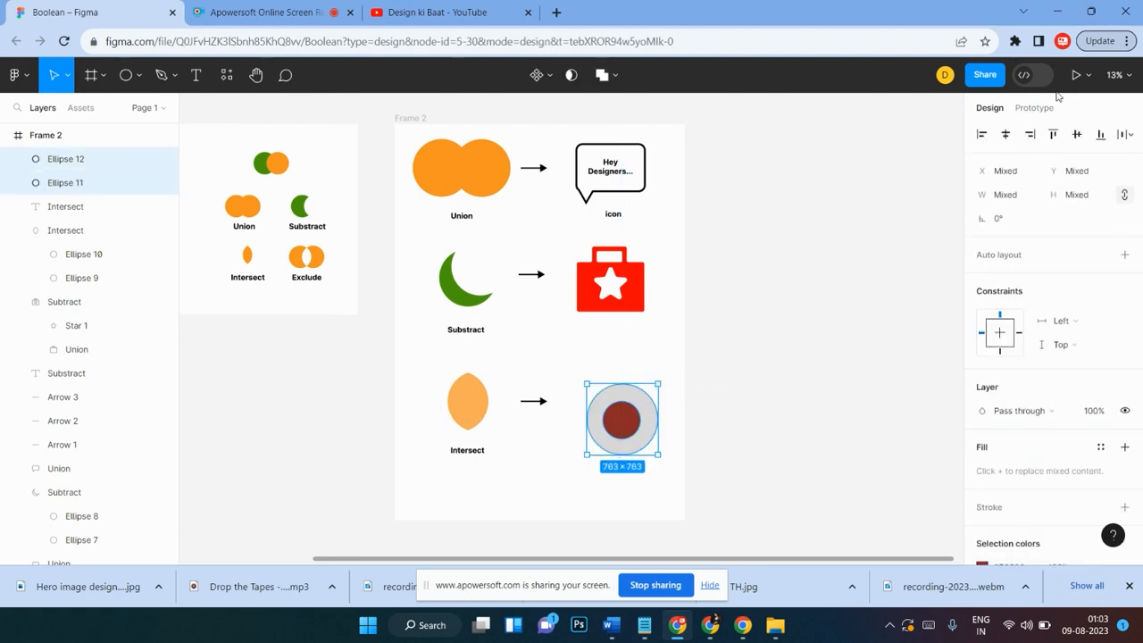
pyautogui.click(1009, 137)
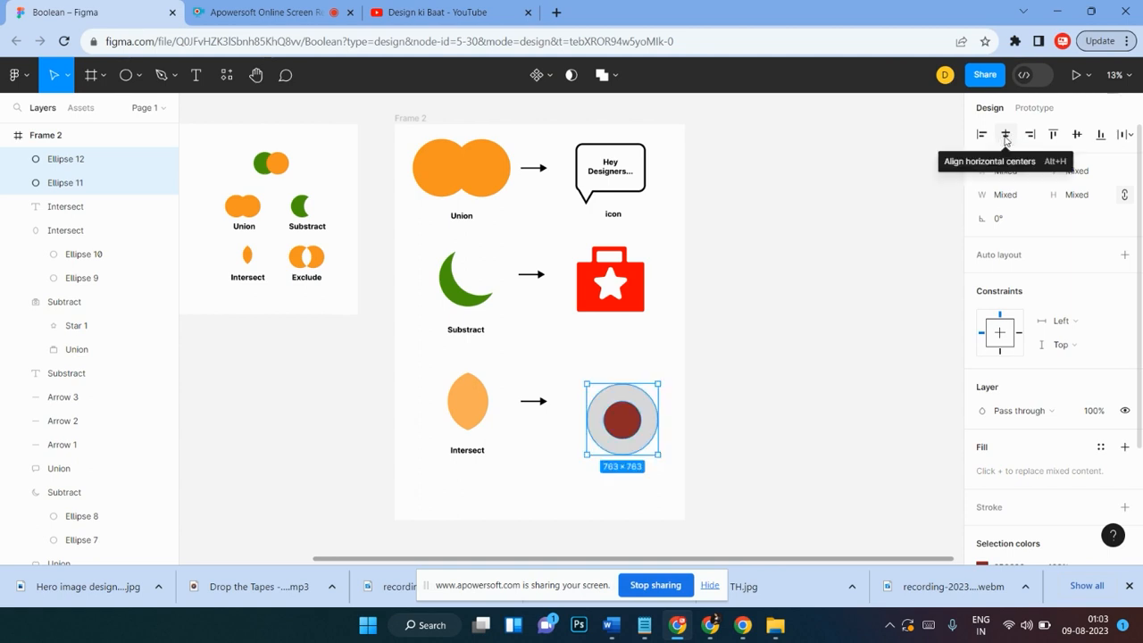
pyautogui.click(1077, 136)
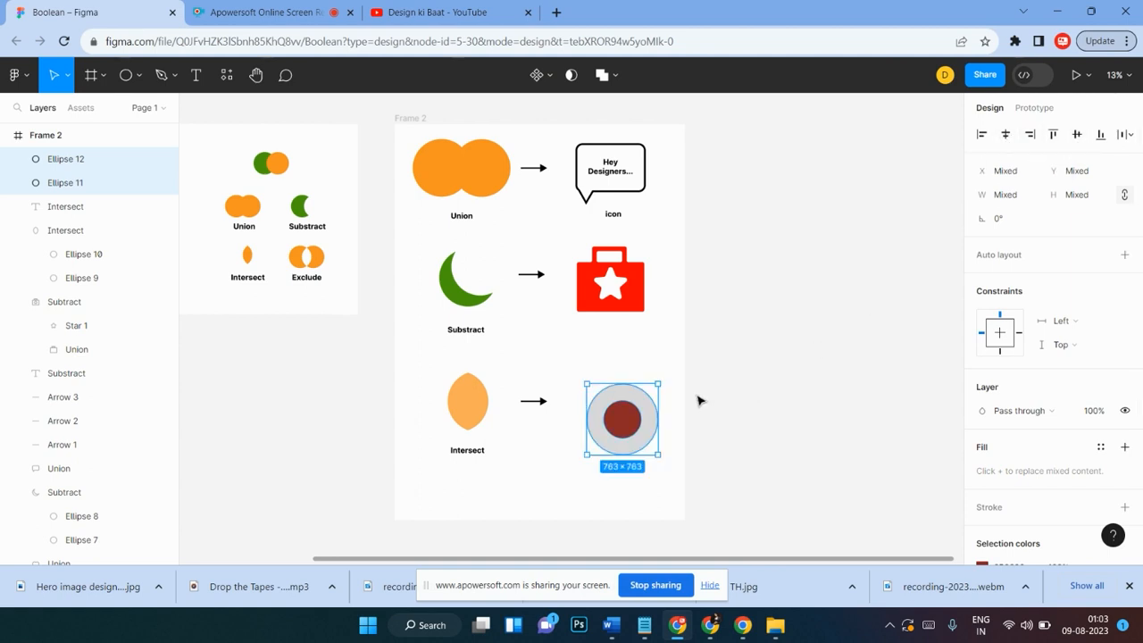
# Step: Apply Subtract selection to the two circles to make a ring
pyautogui.click(603, 75)
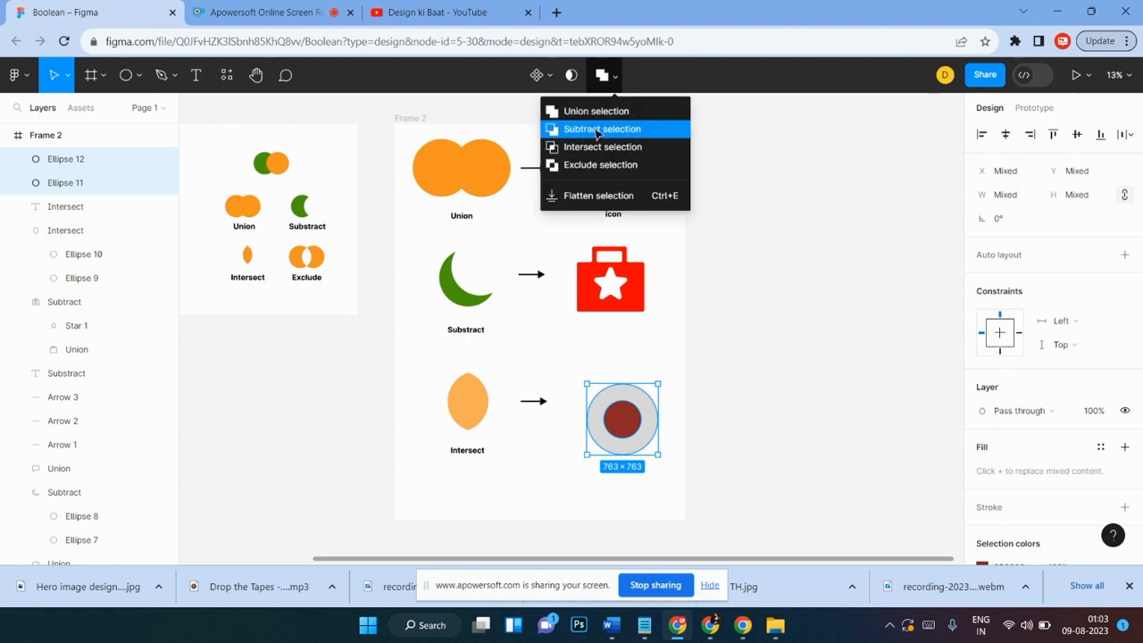
pyautogui.click(596, 129)
pyautogui.click(608, 355)
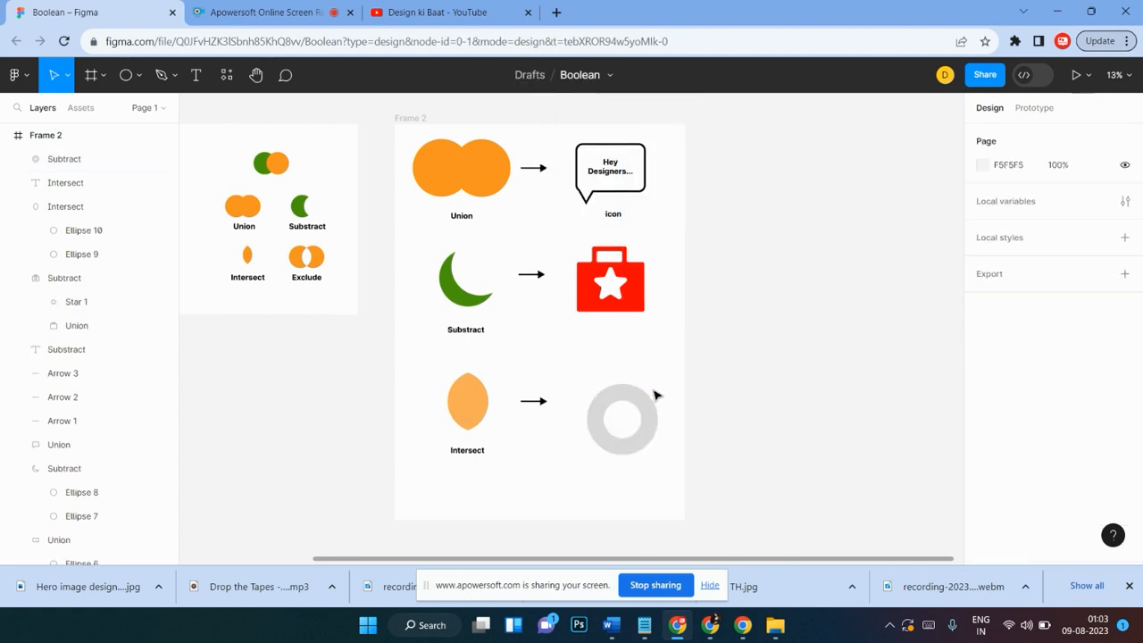
# Step: Move the ring below the third row to clear space
pyautogui.moveTo(650, 403)
pyautogui.mouseDown()
pyautogui.moveTo(655, 393)
pyautogui.moveTo(647, 397)
pyautogui.mouseUp()
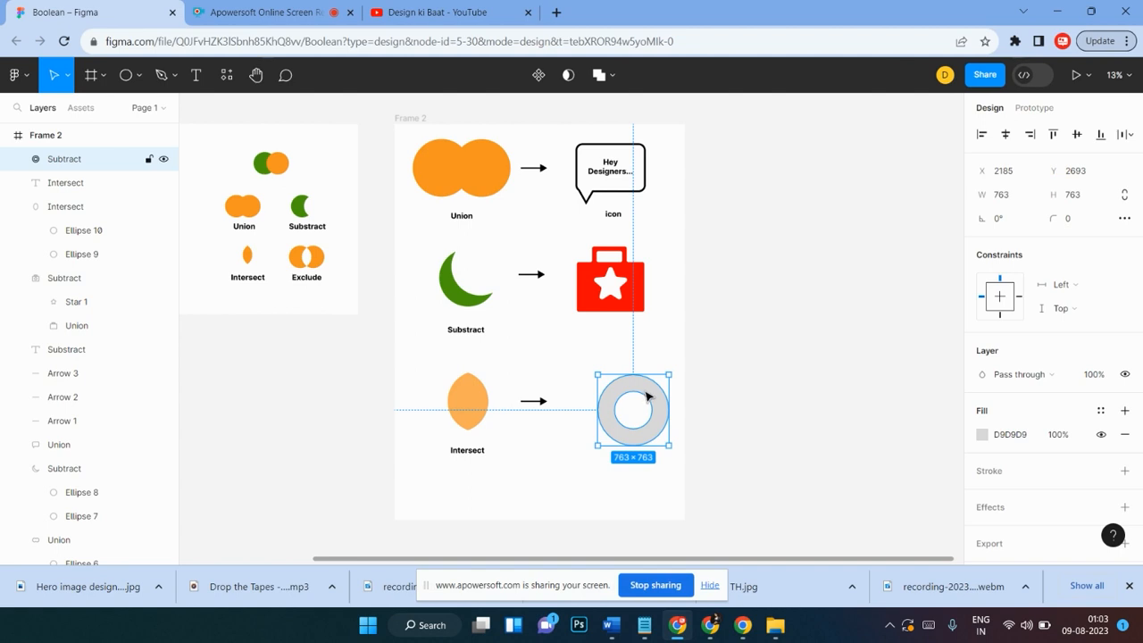
pyautogui.moveTo(647, 396); pyautogui.dragTo(627, 475)
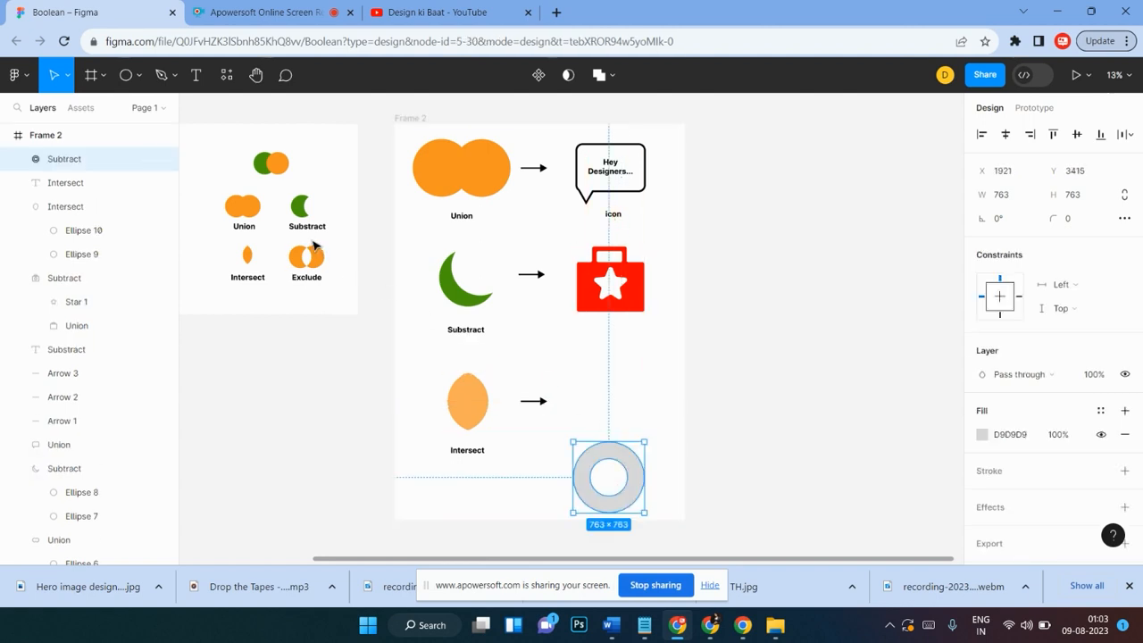
# Step: Draw a star about 794 × 794 to the right of the third arrow
pyautogui.click(132, 75)
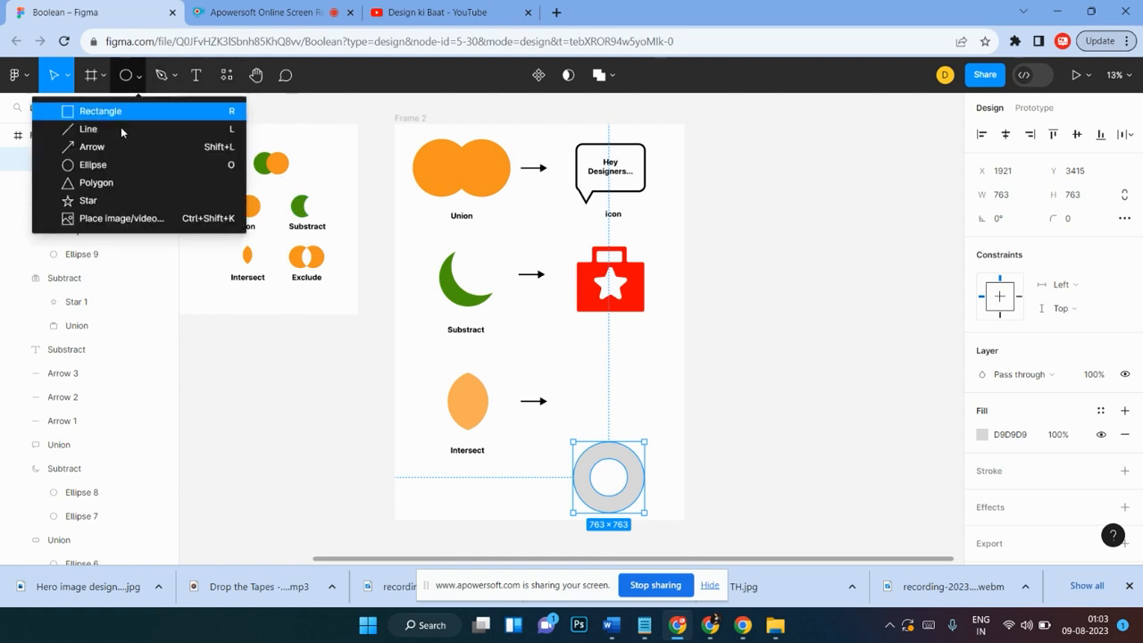
pyautogui.click(89, 200)
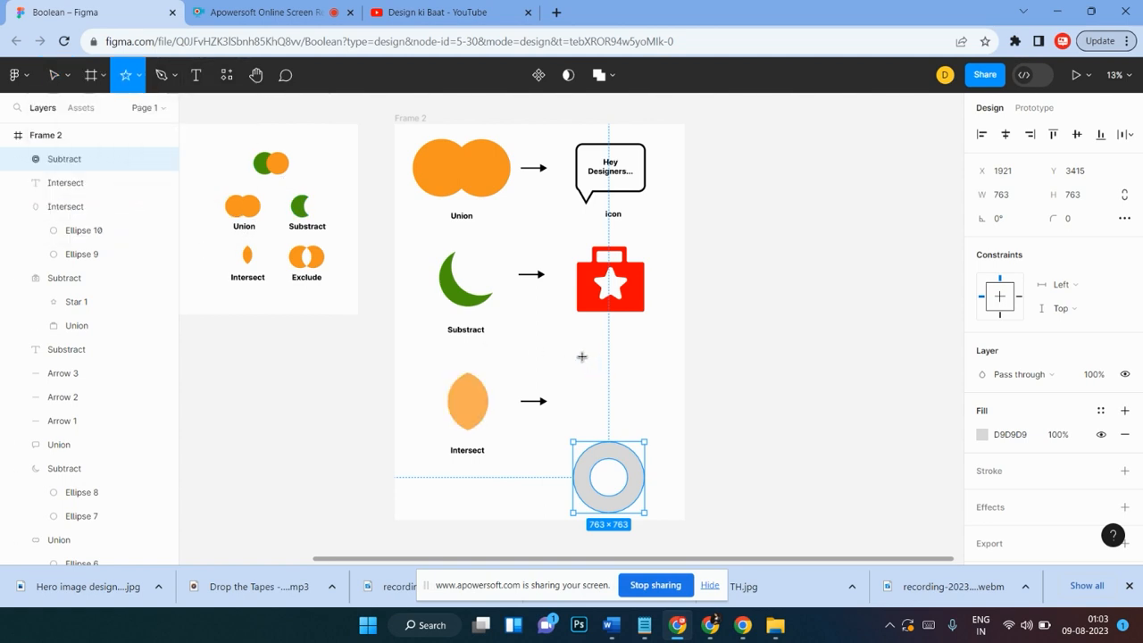
pyautogui.moveTo(582, 357); pyautogui.dragTo(656, 430)
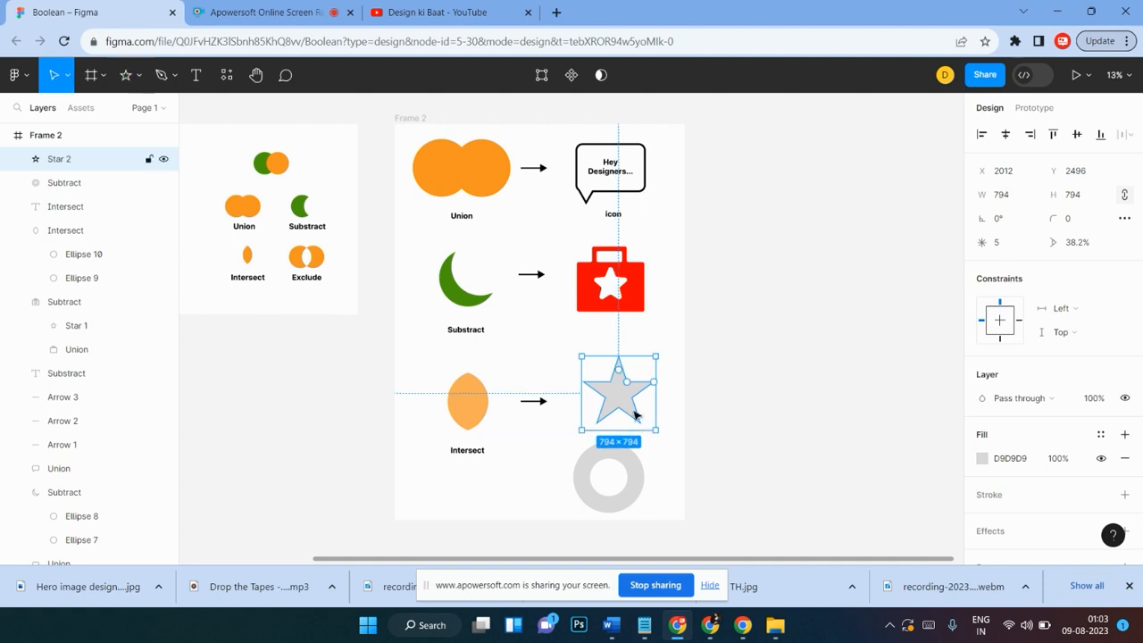
# Step: Adjust the star's inner ratio to 48% and set its point count to 8
pyautogui.moveTo(640, 389); pyautogui.dragTo(630, 380)
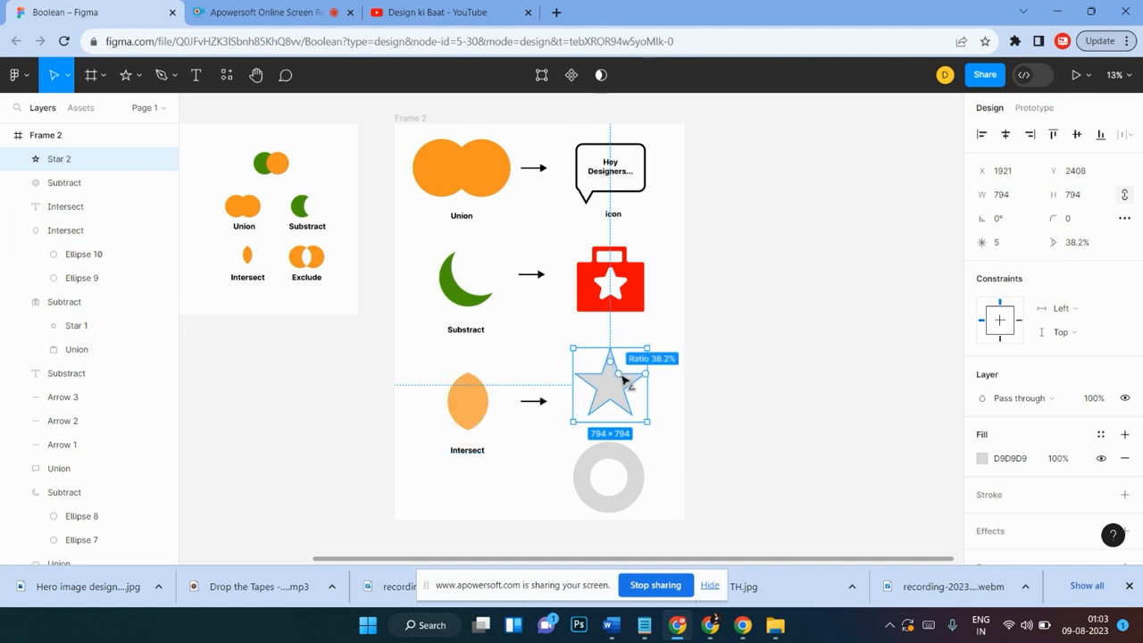
pyautogui.moveTo(622, 379); pyautogui.dragTo(629, 377)
pyautogui.click(1007, 250)
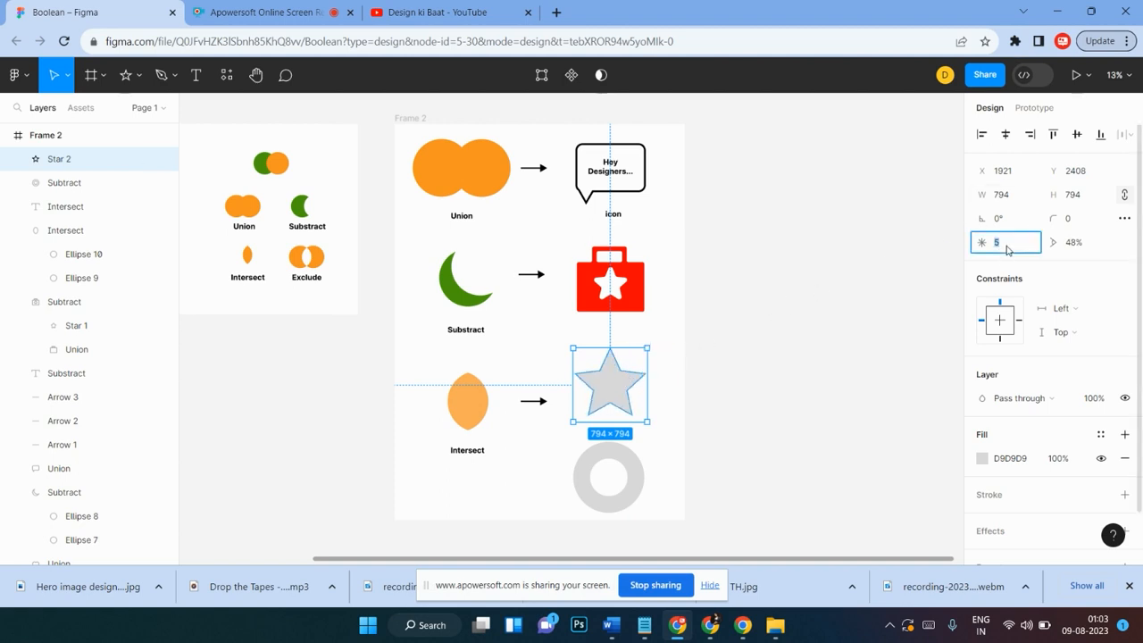
pyautogui.write('8')
pyautogui.press('Return')
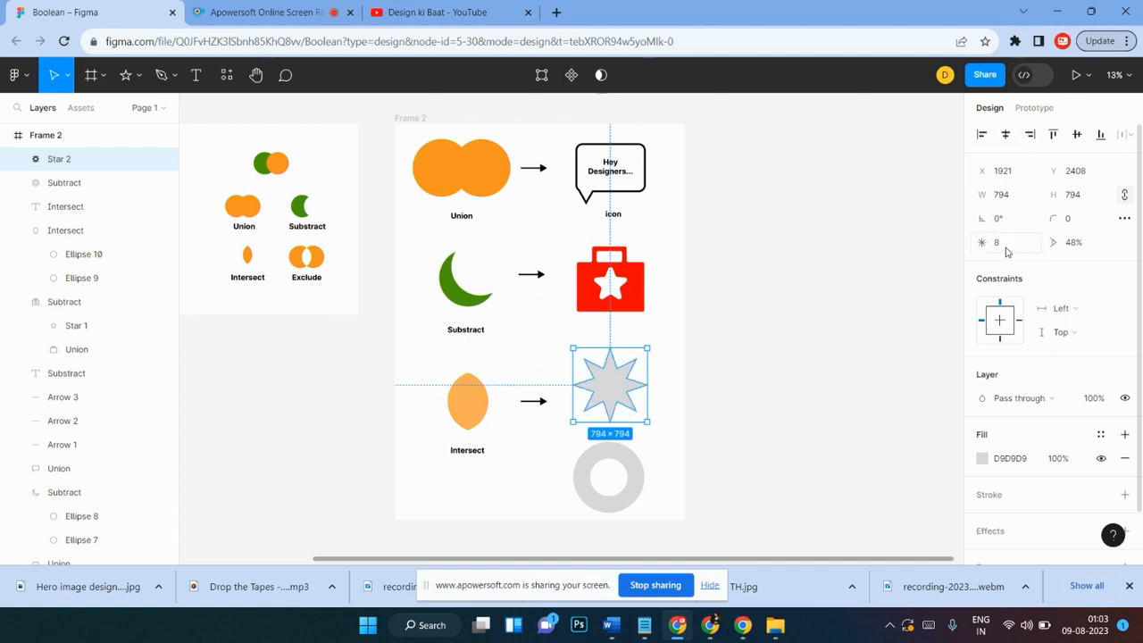
# Step: Resize the star to about 911 × 882, recenter it, and raise its inner ratio to 63%
pyautogui.click(635, 476)
pyautogui.moveTo(638, 472)
pyautogui.mouseDown()
pyautogui.moveTo(642, 393)
pyautogui.moveTo(625, 485)
pyautogui.mouseUp()
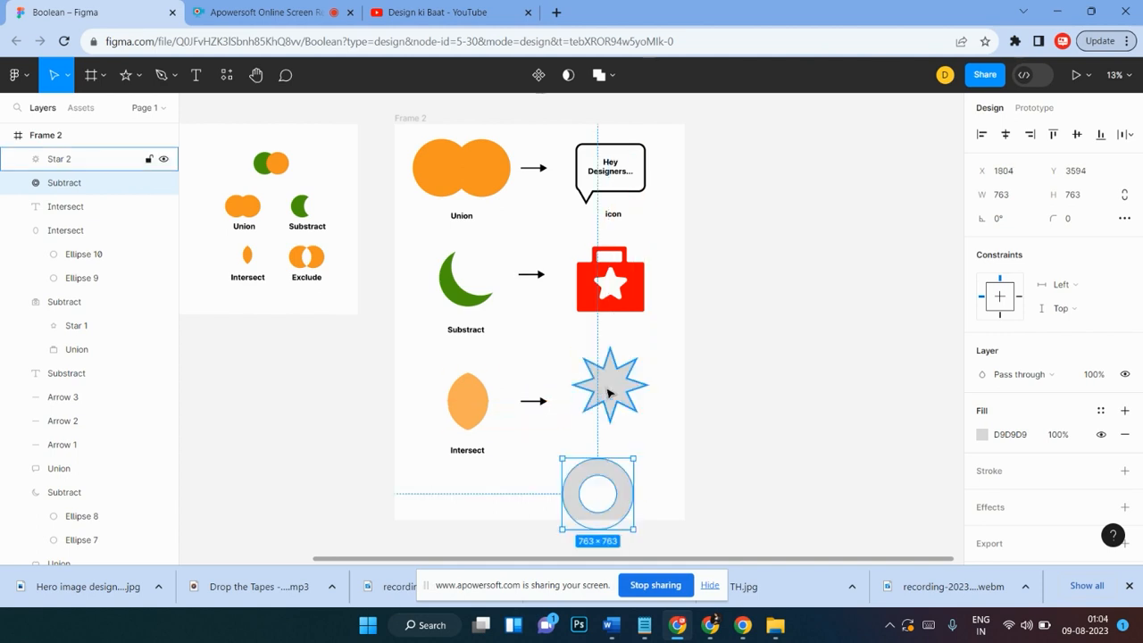
pyautogui.click(610, 393)
pyautogui.moveTo(574, 420); pyautogui.dragTo(562, 432)
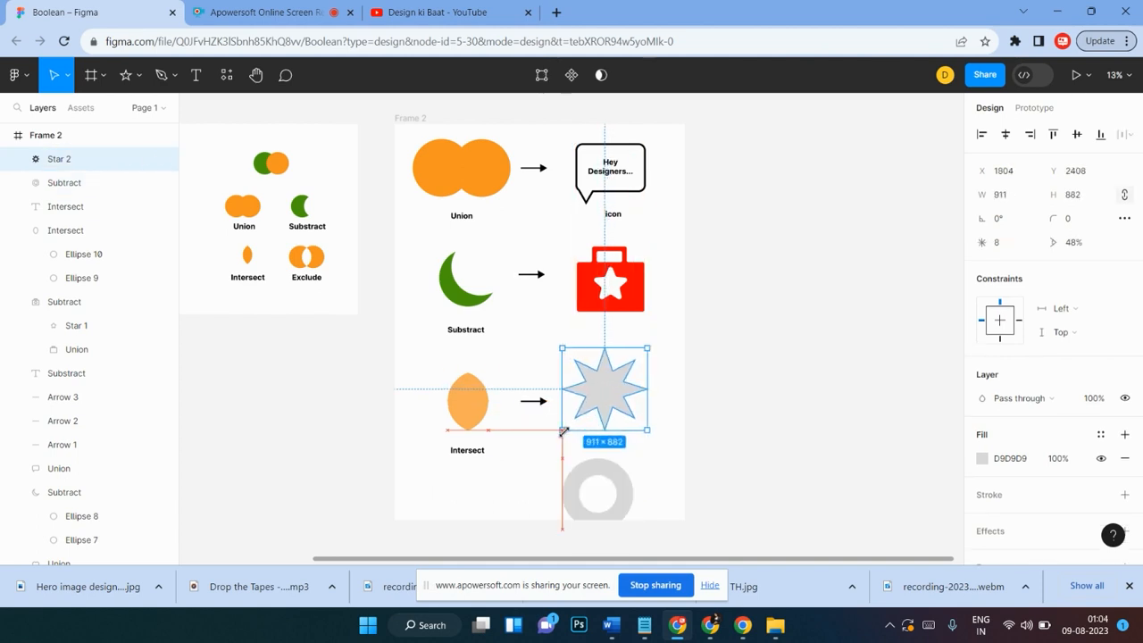
pyautogui.moveTo(605, 392); pyautogui.dragTo(613, 392)
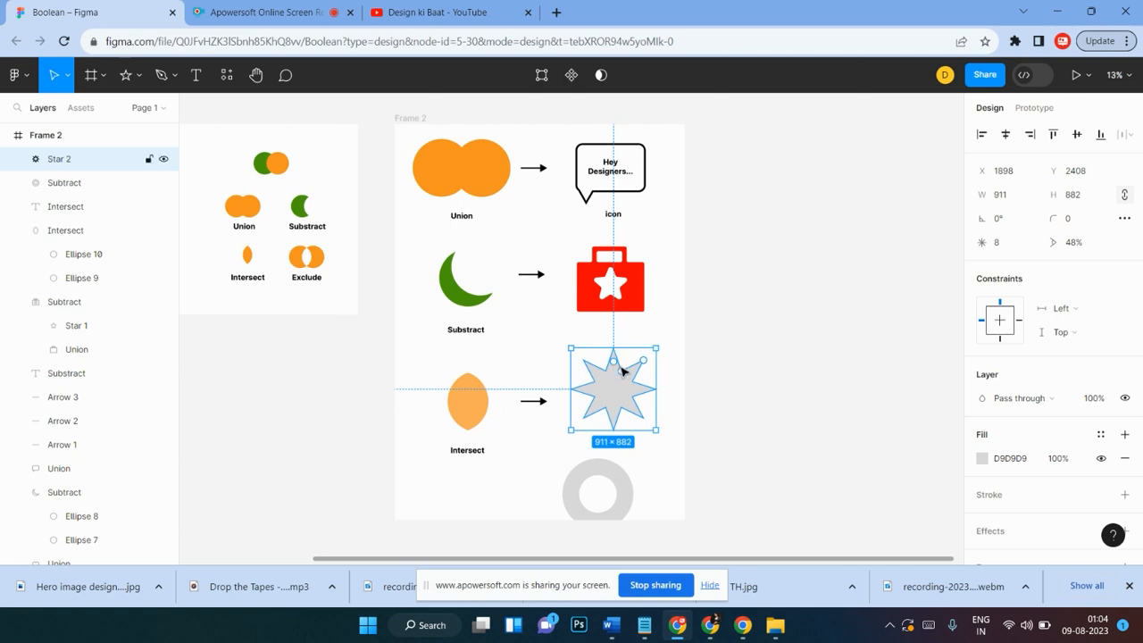
pyautogui.moveTo(624, 372); pyautogui.dragTo(618, 376)
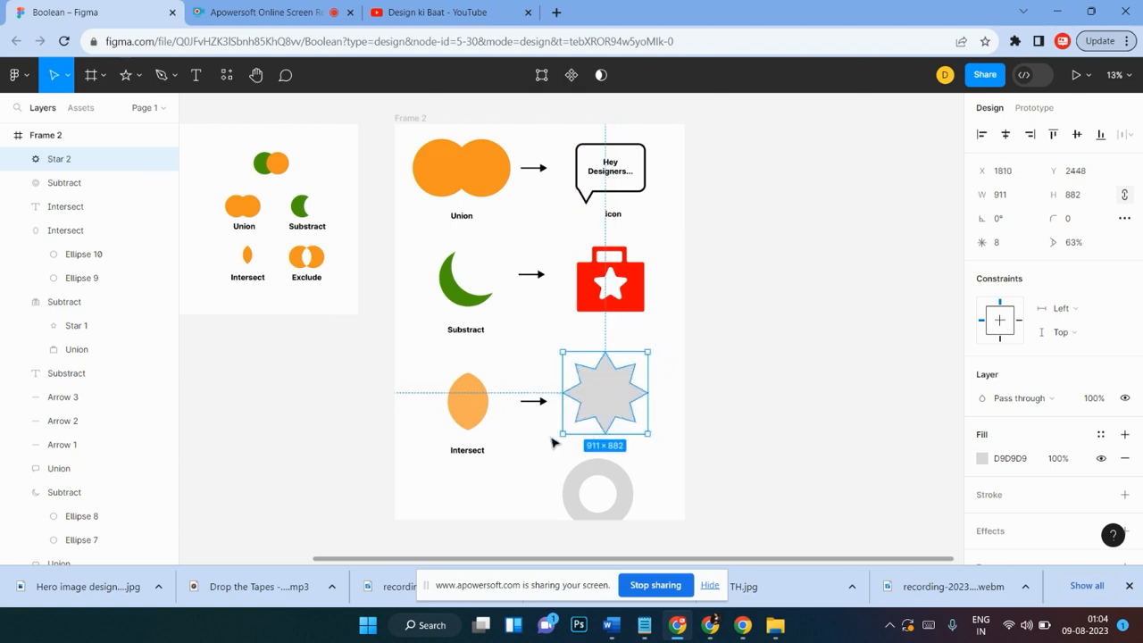
# Step: Move the ring over the star and scale it to about 599 × 599
pyautogui.click(534, 467)
pyautogui.scroll(-1, 560, 463)
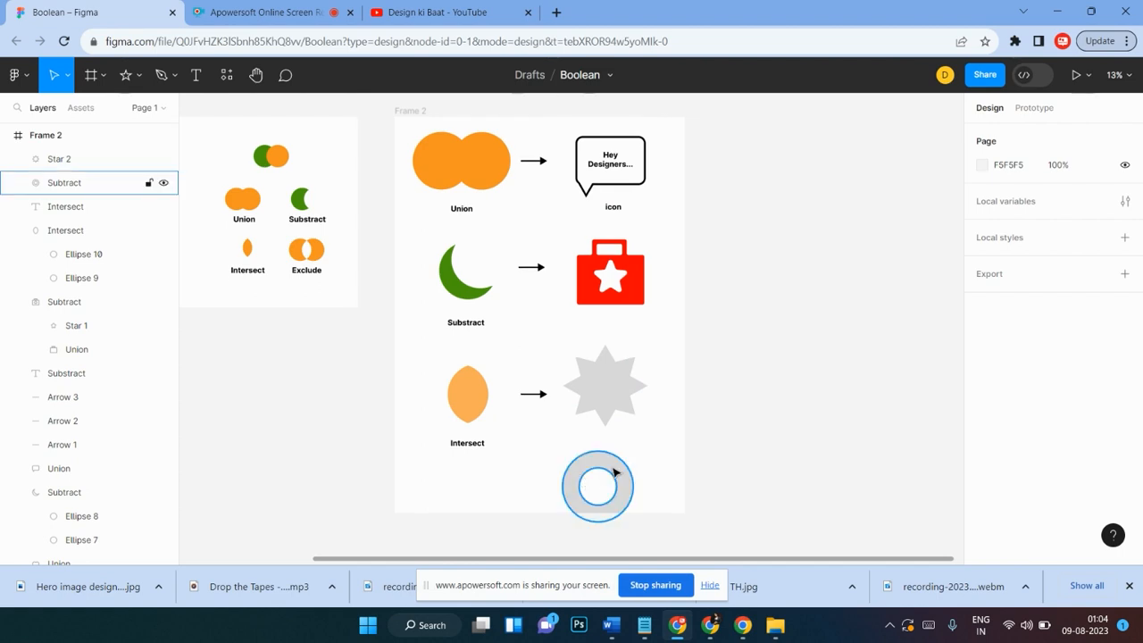
pyautogui.click(614, 473)
pyautogui.moveTo(619, 476); pyautogui.dragTo(626, 375)
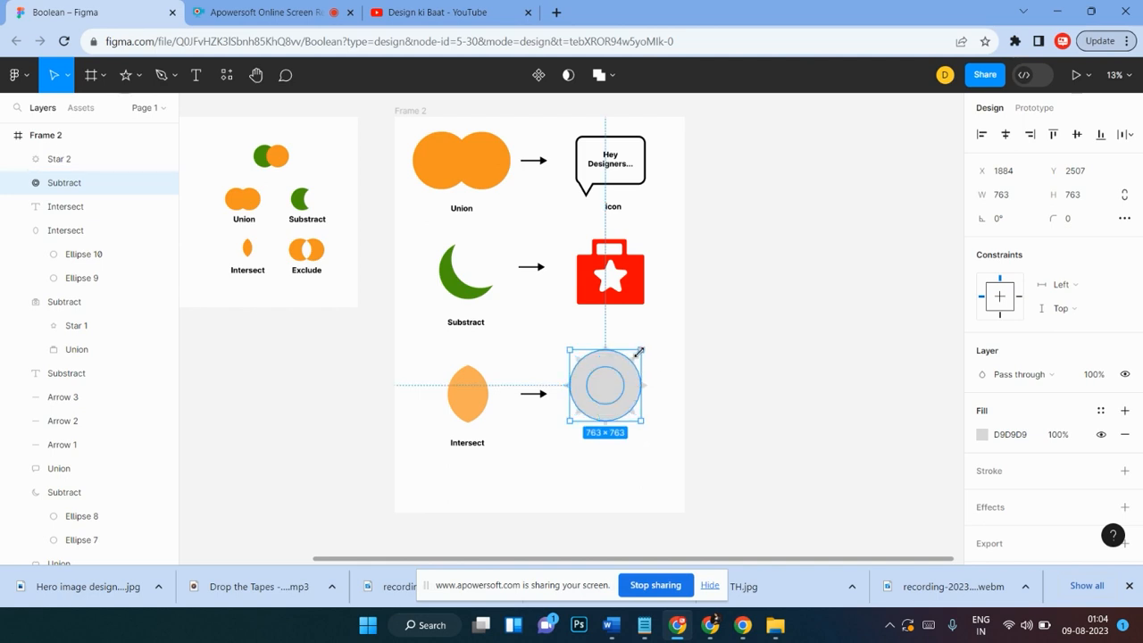
pyautogui.moveTo(639, 353); pyautogui.dragTo(622, 388)
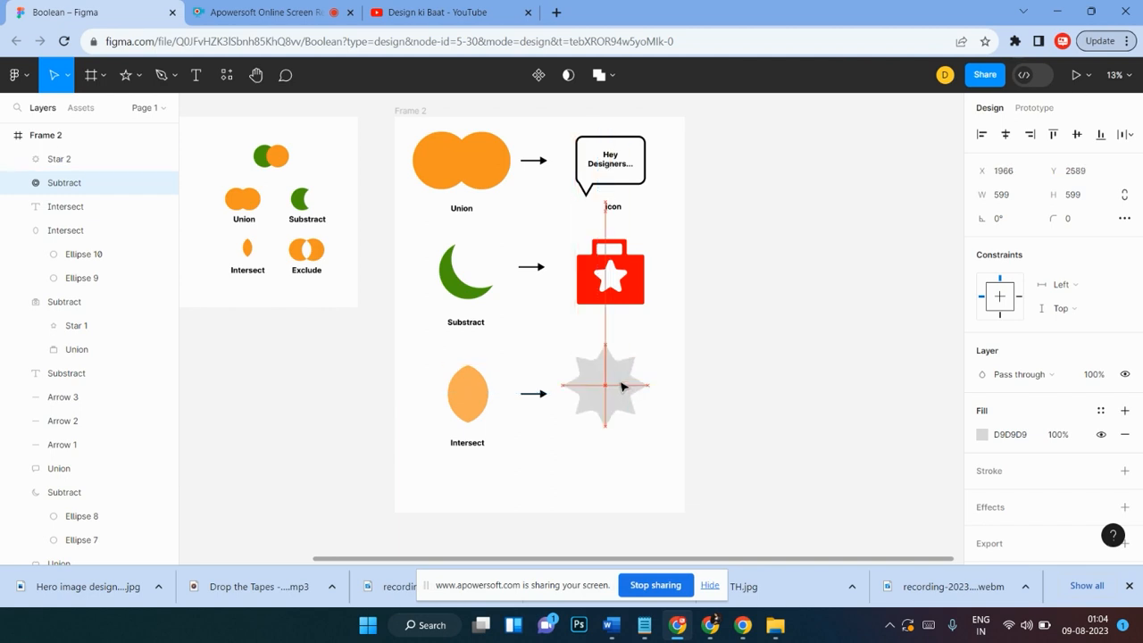
pyautogui.click(635, 454)
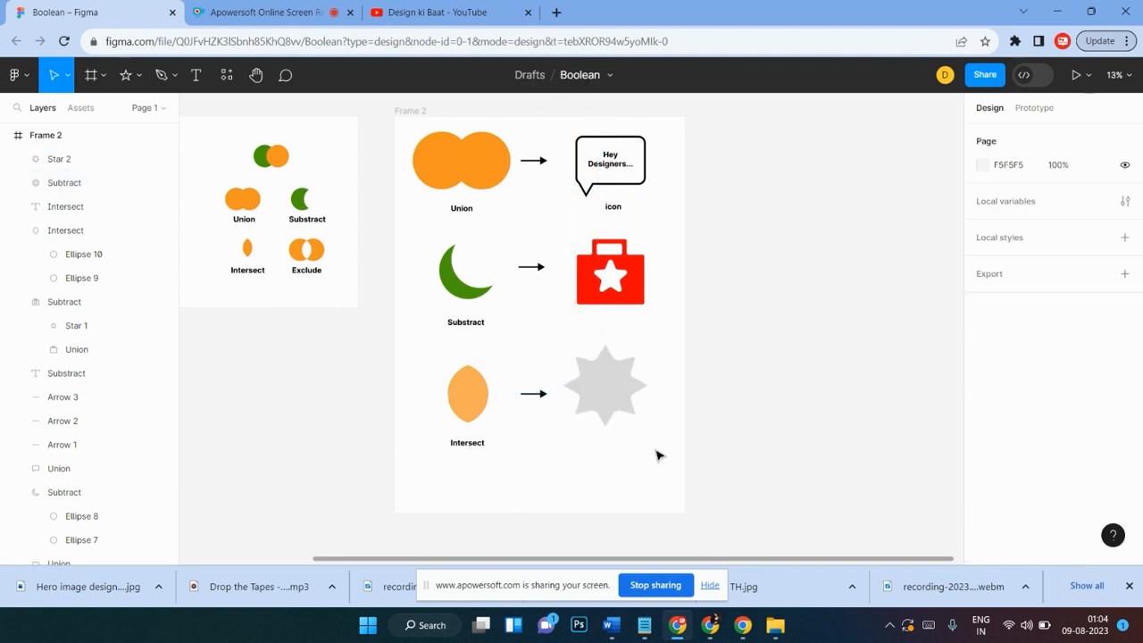
# Step: Select the star and ring together and apply Intersect selection
pyautogui.moveTo(668, 344); pyautogui.dragTo(609, 413)
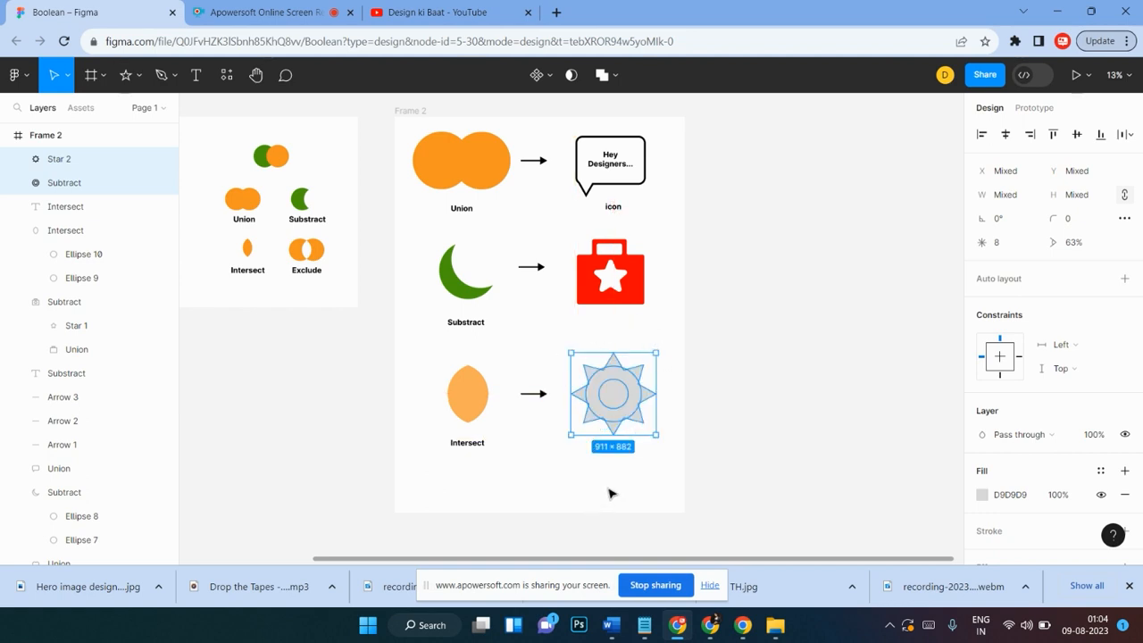
pyautogui.click(615, 77)
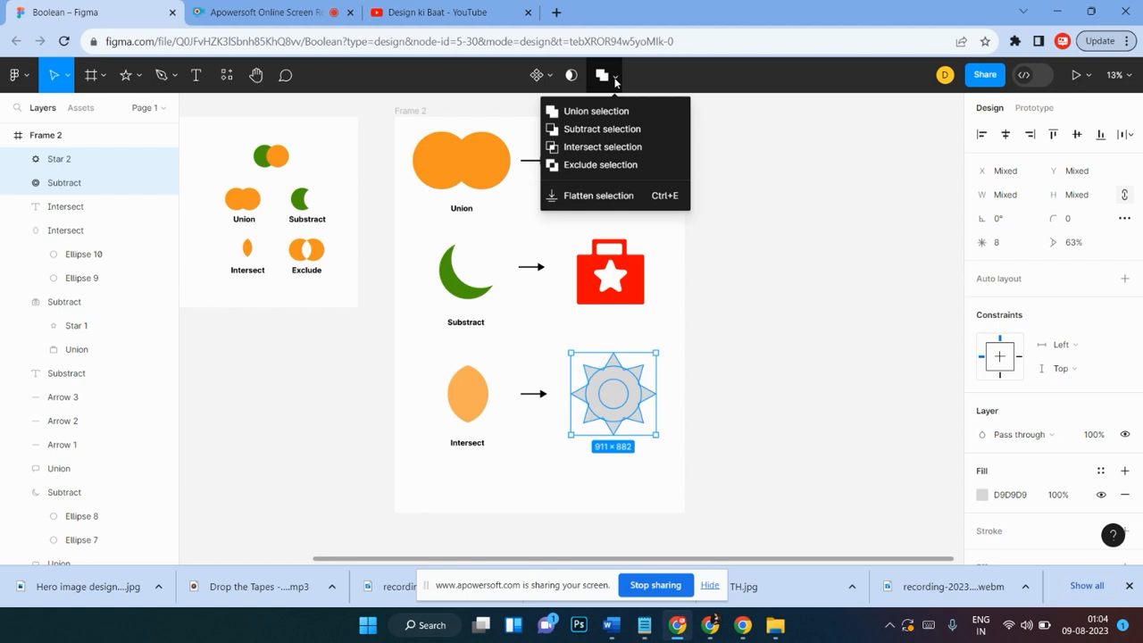
pyautogui.click(618, 147)
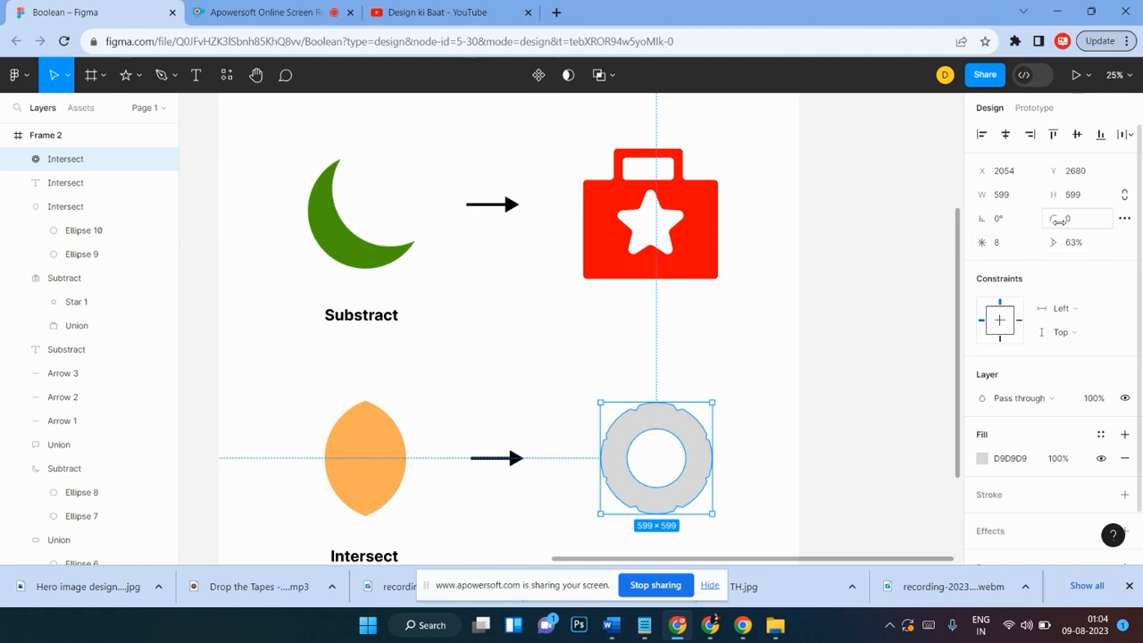
# Step: Undo the Intersect applied to the star and ring
pyautogui.moveTo(1058, 222); pyautogui.dragTo(828, 296)
pyautogui.scroll(-1, 792, 402)
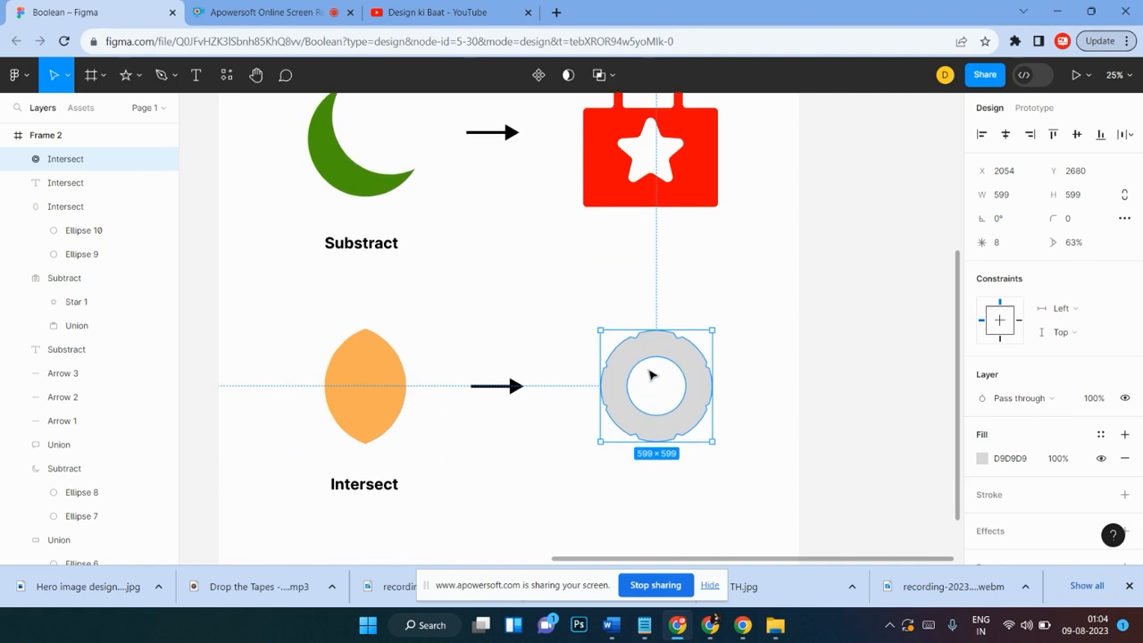
pyautogui.click(720, 324)
pyautogui.click(687, 364)
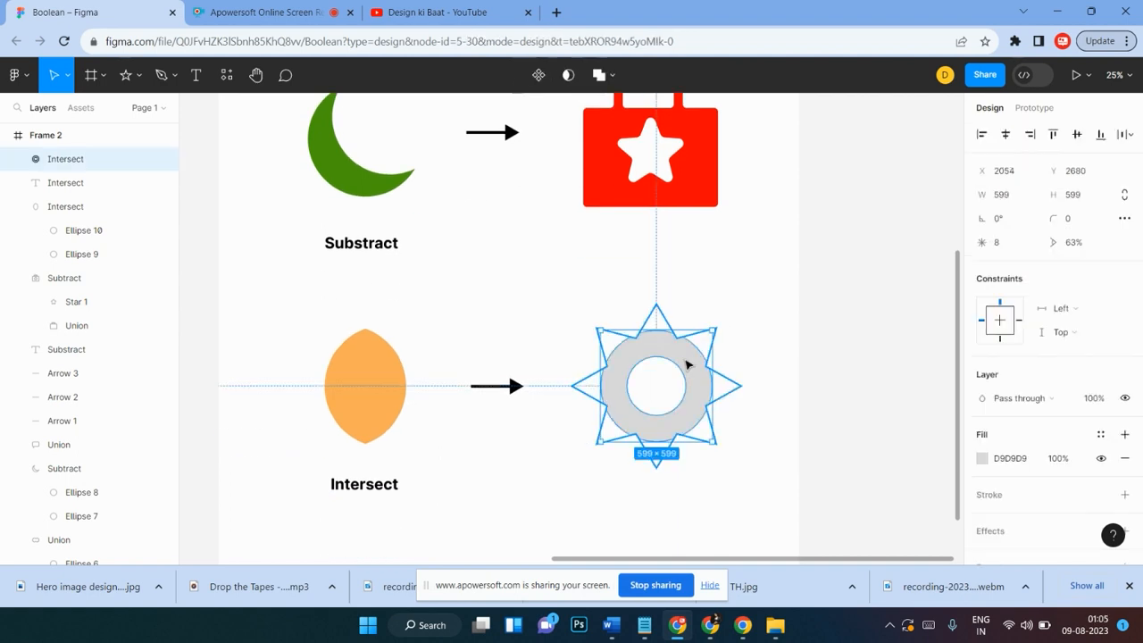
pyautogui.hotkey('ctrl', 'z')
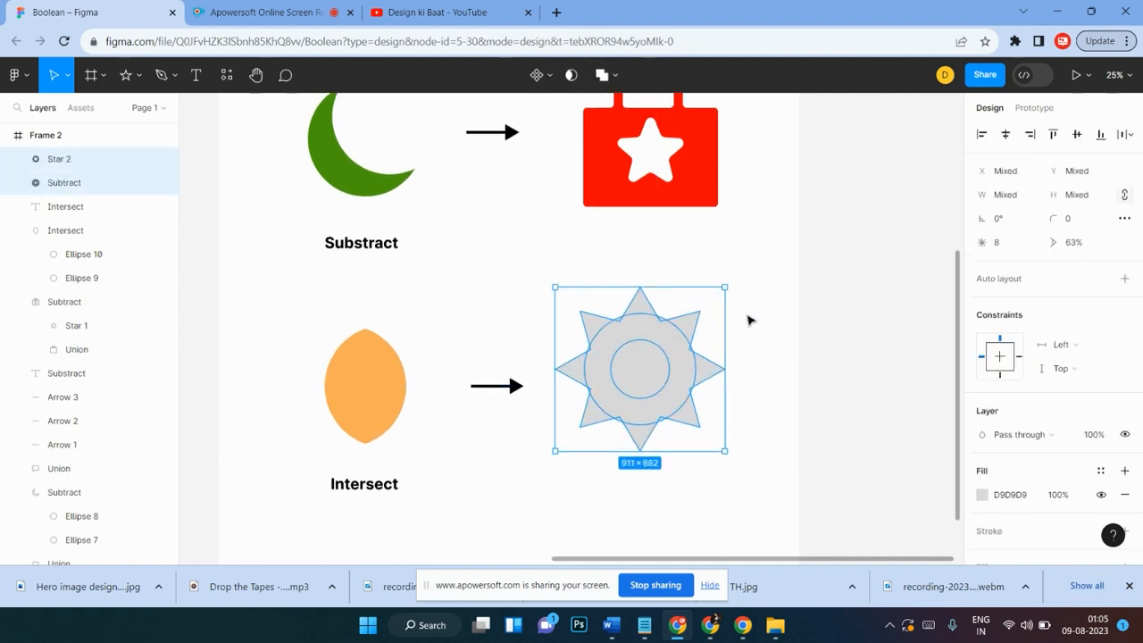
# Step: Select the star and lower its inner ratio to 32% by its ratio handle
pyautogui.click(749, 320)
pyautogui.click(679, 364)
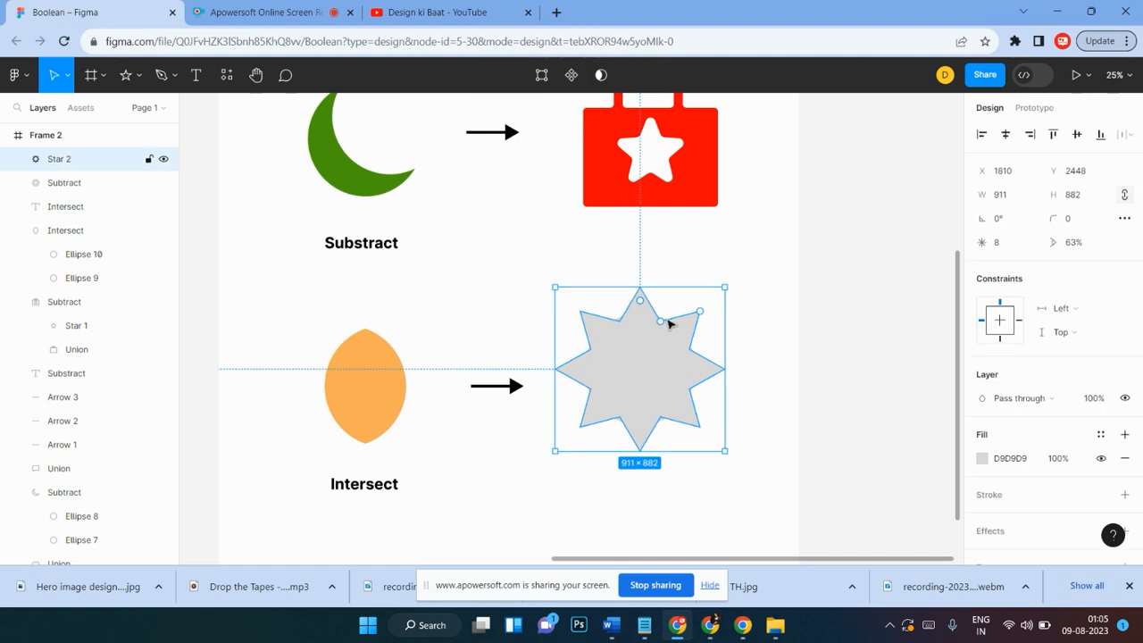
pyautogui.moveTo(669, 323); pyautogui.dragTo(654, 347)
# Step: Select the star and ring together and apply Intersect selection
pyautogui.click(760, 332)
pyautogui.moveTo(732, 295); pyautogui.dragTo(614, 439)
pyautogui.click(614, 75)
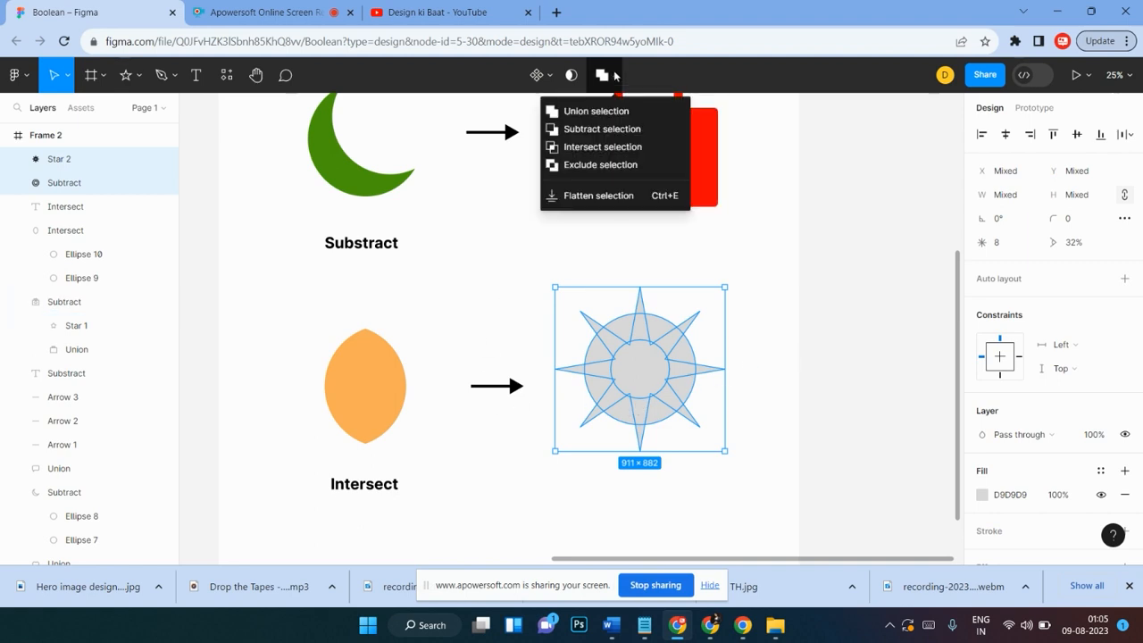
pyautogui.click(622, 148)
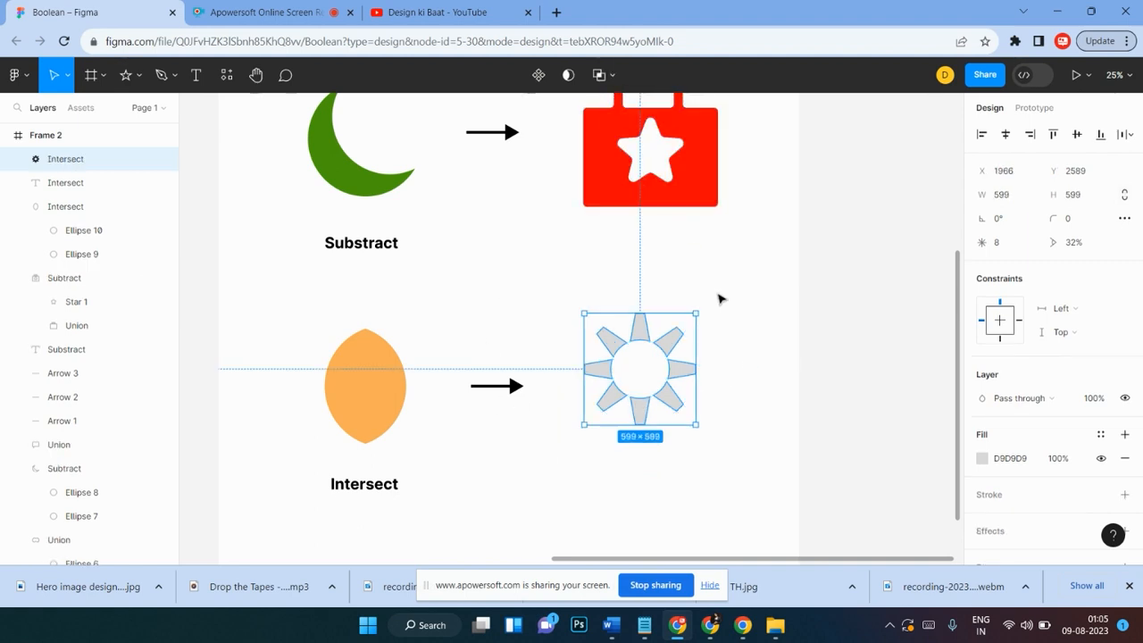
# Step: Move the intersected shape slightly to the right beside the arrow
pyautogui.click(758, 278)
pyautogui.scroll(-1, 777, 380)
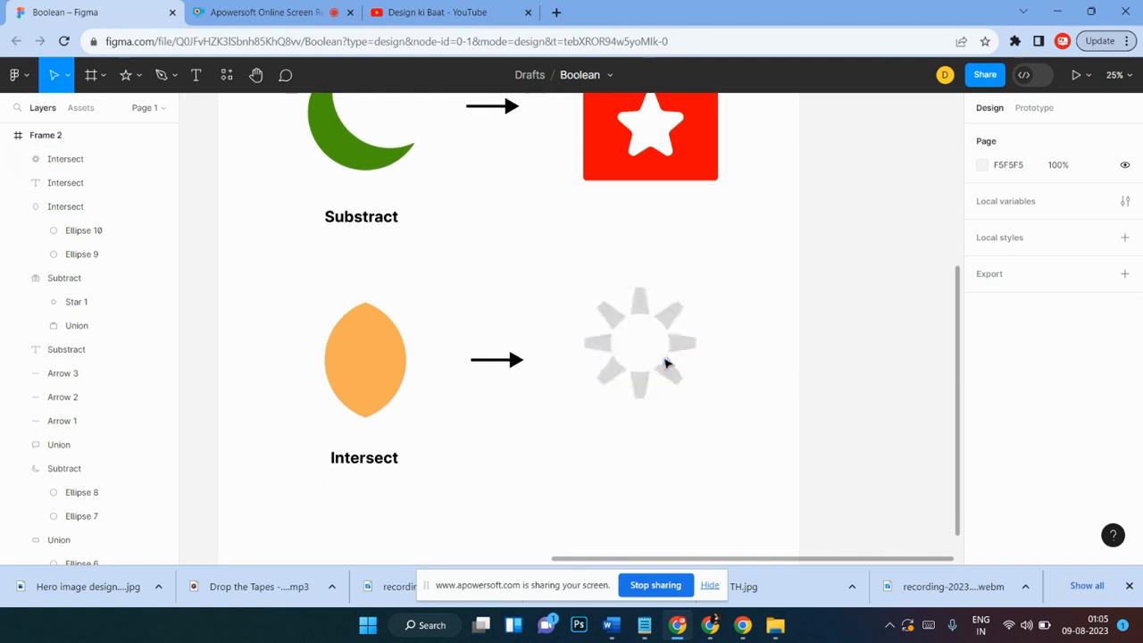
pyautogui.moveTo(663, 360); pyautogui.dragTo(682, 377)
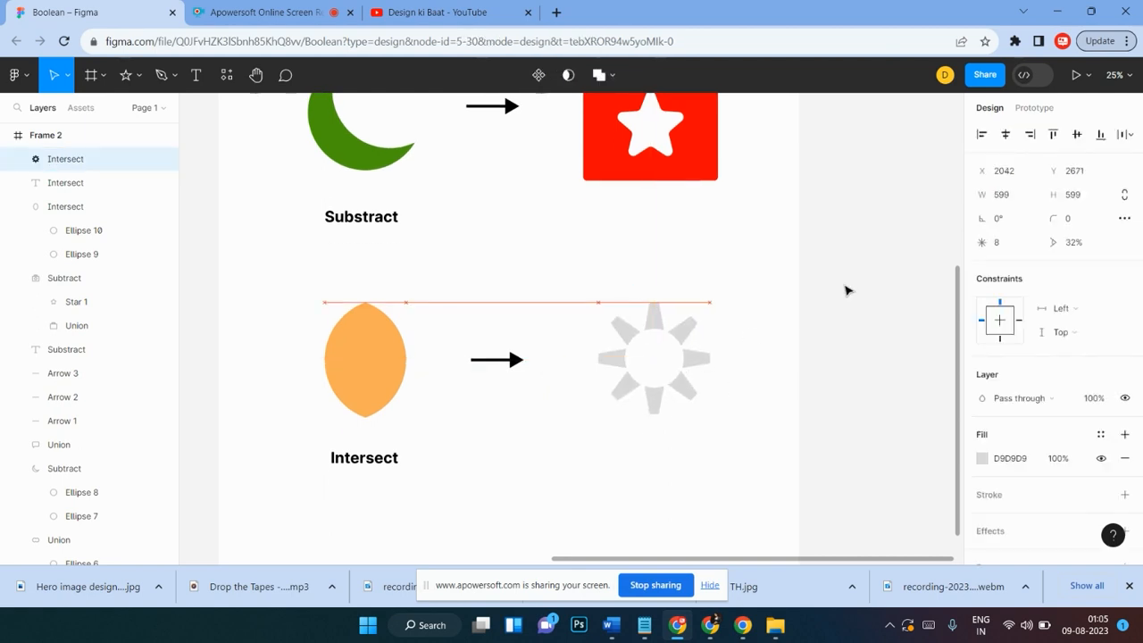
# Step: Change the intersected shape's fill to the blue document colour 1329F2
pyautogui.click(982, 460)
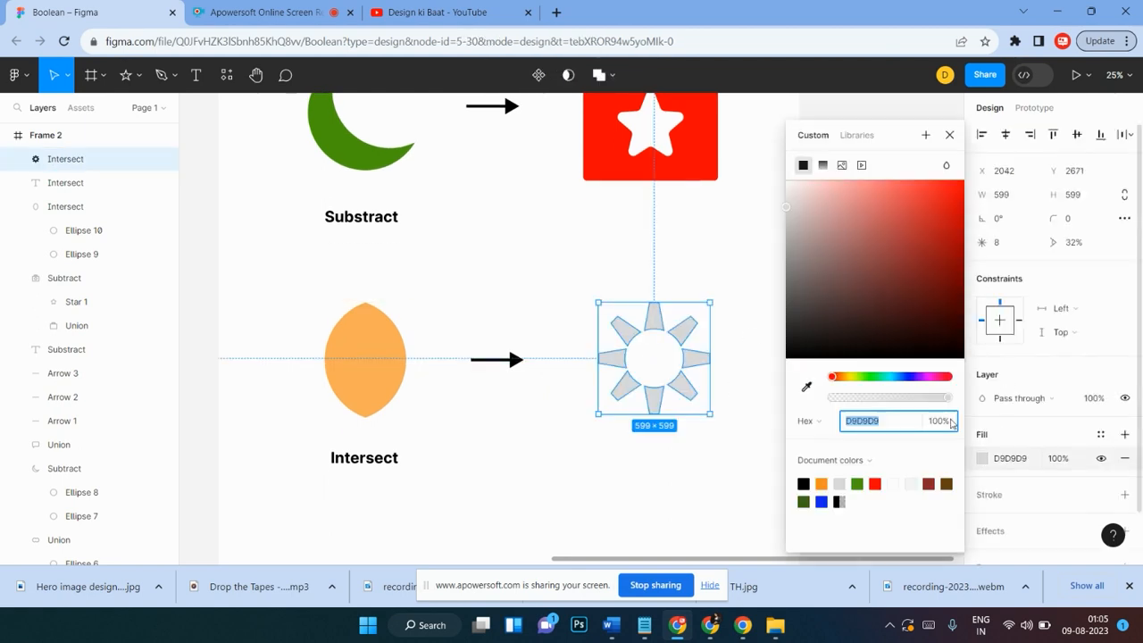
pyautogui.click(824, 500)
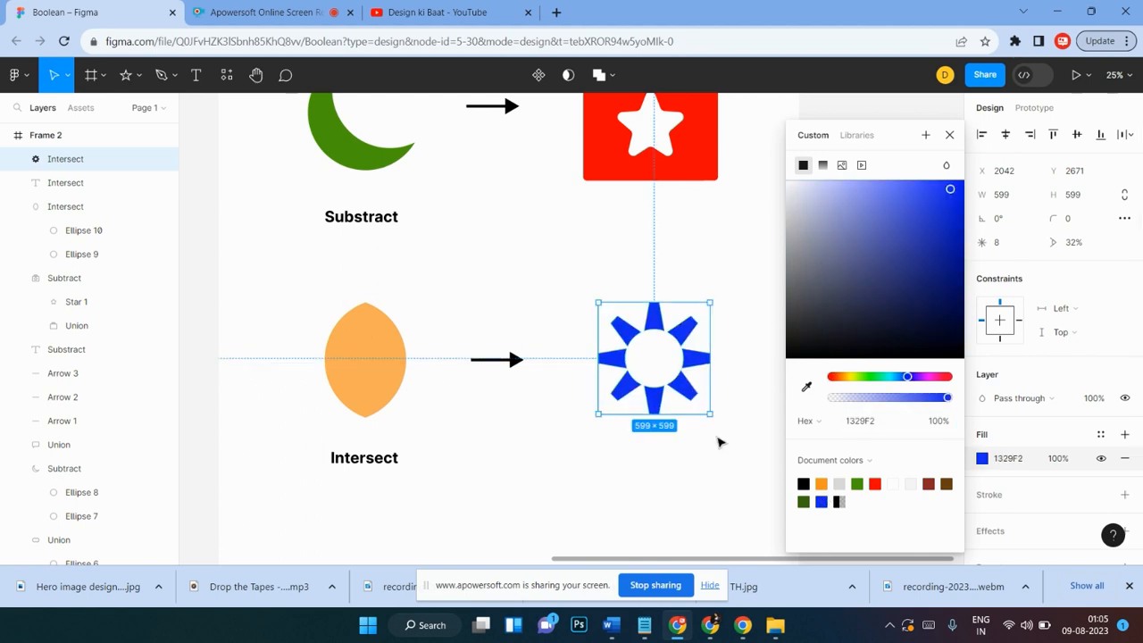
pyautogui.click(697, 285)
pyautogui.scroll(3, 724, 434)
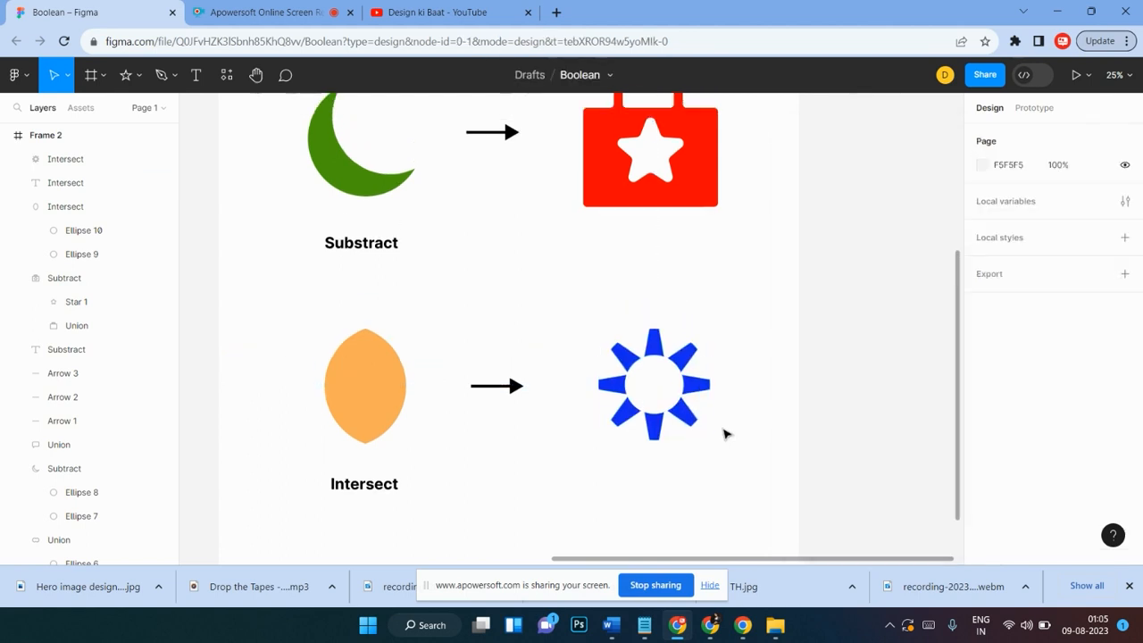
# Step: Edit the star inside the Intersect result, setting its inner ratio to 45% and rounding its corners into a gear
pyautogui.click(687, 425)
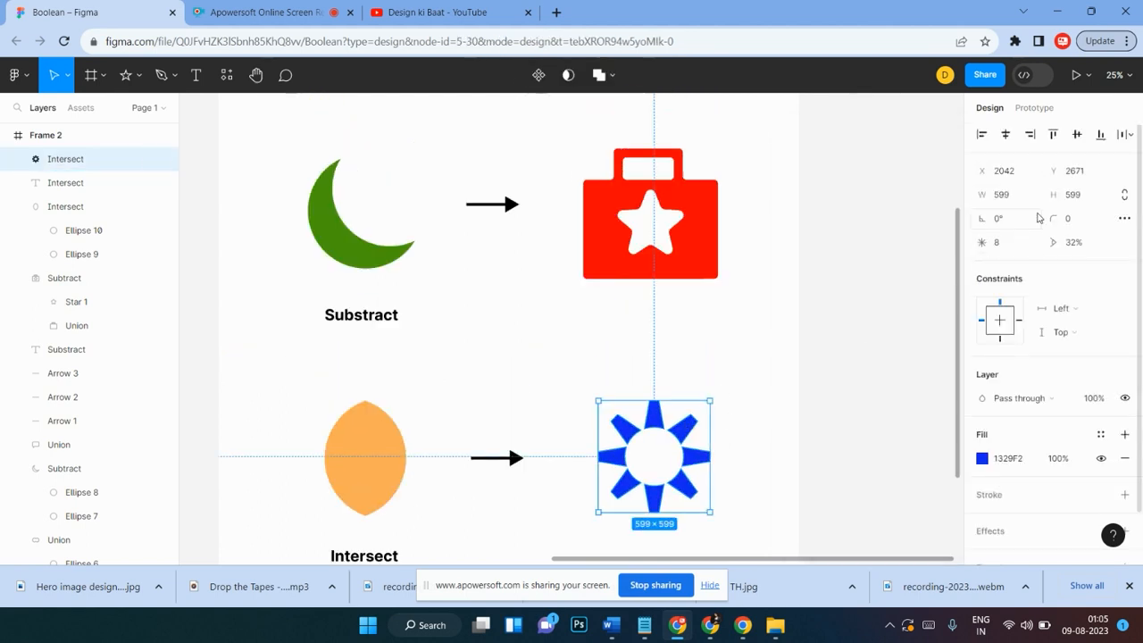
pyautogui.moveTo(1051, 223)
pyautogui.mouseDown()
pyautogui.moveTo(1116, 223)
pyautogui.moveTo(142, 196)
pyautogui.moveTo(345, 192)
pyautogui.moveTo(241, 227)
pyautogui.moveTo(174, 476)
pyautogui.moveTo(1053, 232)
pyautogui.mouseUp()
pyautogui.click(676, 437)
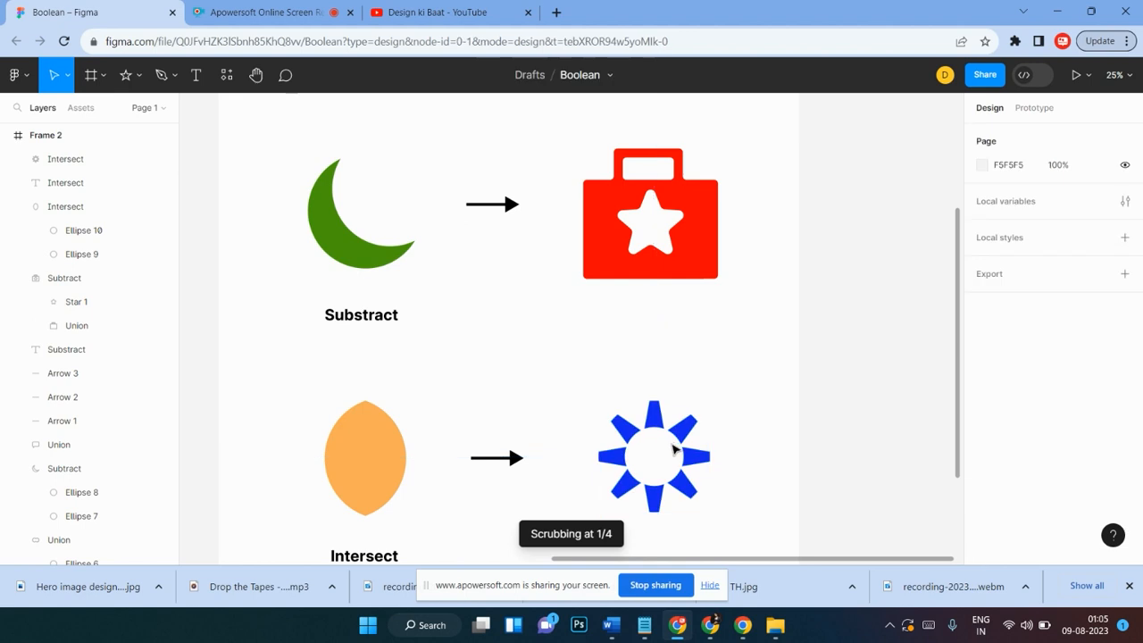
pyautogui.doubleClick(672, 433)
pyautogui.moveTo(671, 433)
pyautogui.mouseDown()
pyautogui.moveTo(690, 429)
pyautogui.moveTo(699, 393)
pyautogui.moveTo(678, 430)
pyautogui.mouseUp()
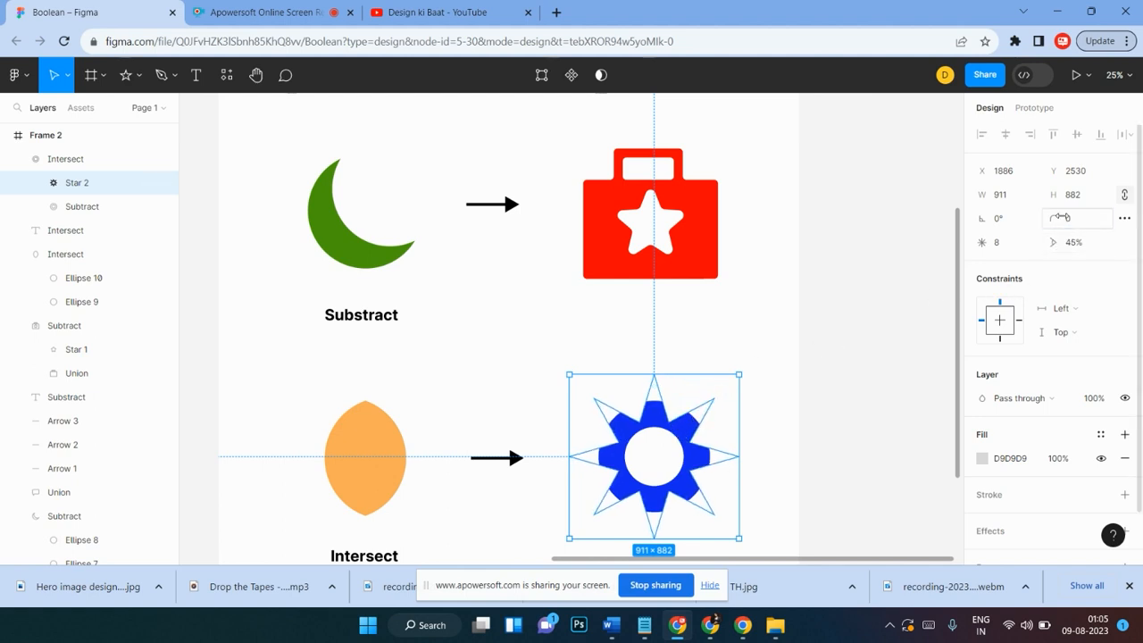
pyautogui.moveTo(1059, 217); pyautogui.dragTo(493, 189)
pyautogui.click(754, 397)
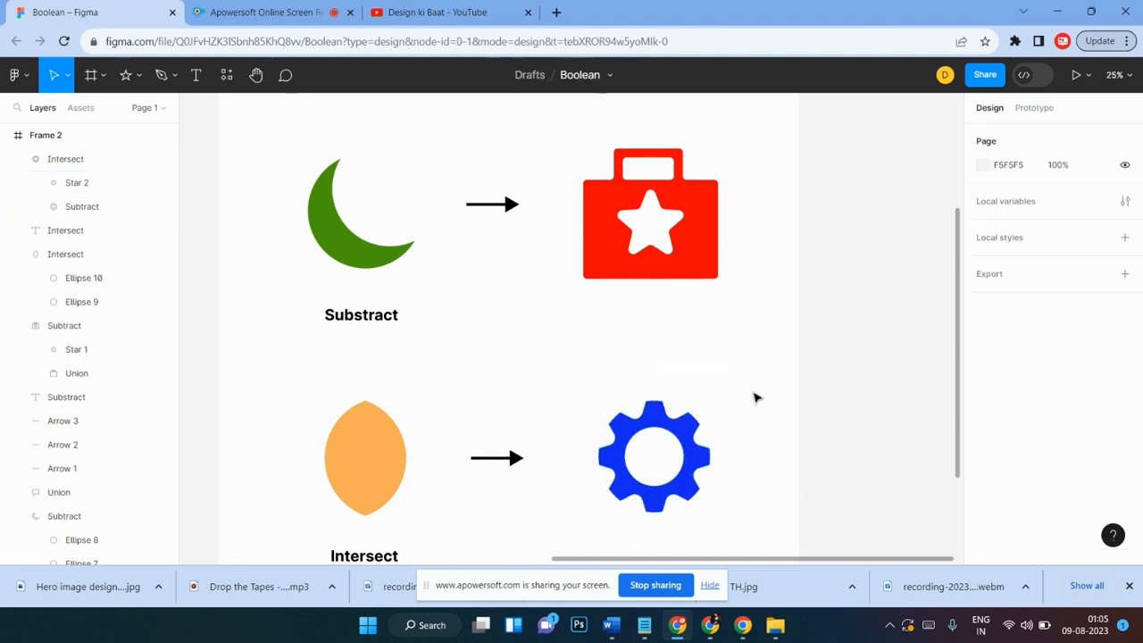
# Step: Move the blue gear to line up beneath the red icon
pyautogui.scroll(-3, 754, 397)
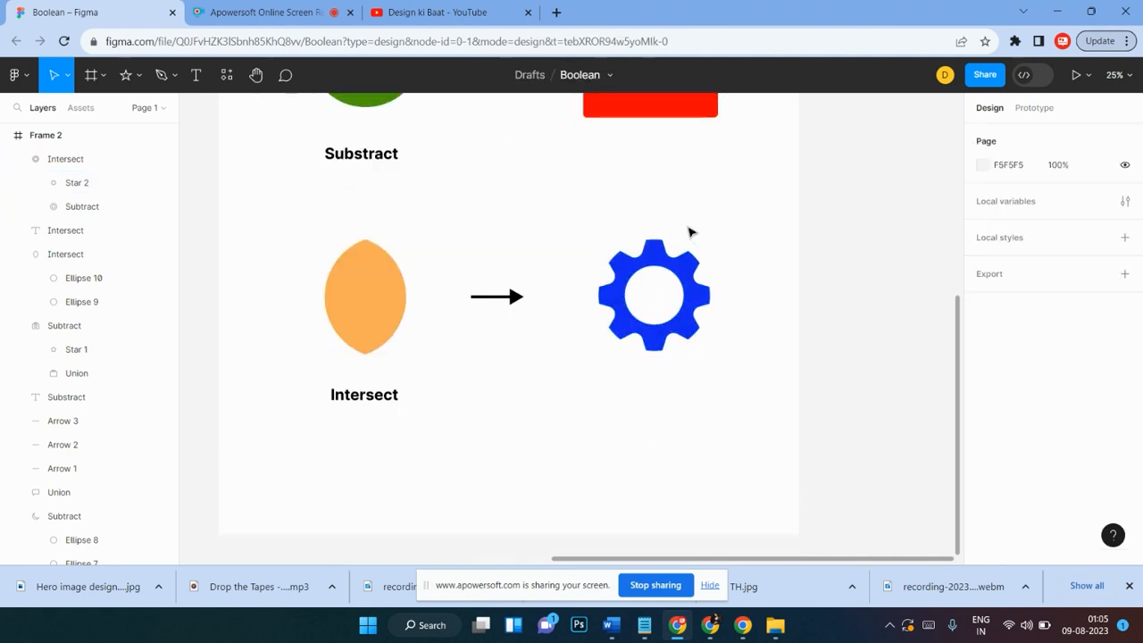
pyautogui.scroll(1, 698, 242)
pyautogui.click(678, 357)
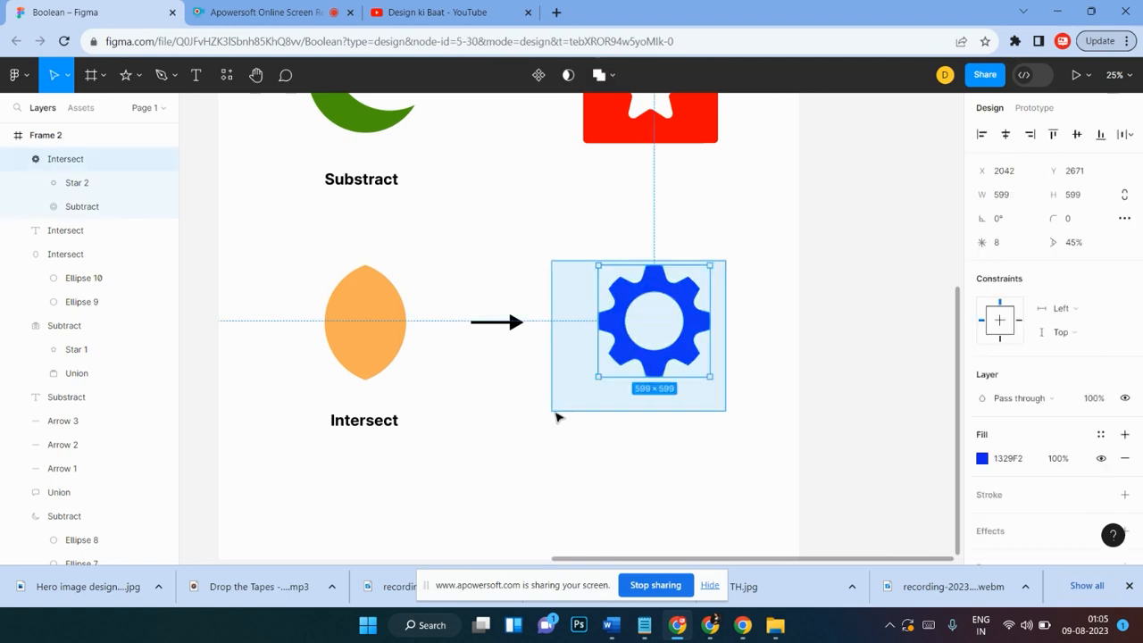
pyautogui.moveTo(678, 359)
pyautogui.mouseDown()
pyautogui.moveTo(655, 368)
pyautogui.moveTo(663, 359)
pyautogui.mouseUp()
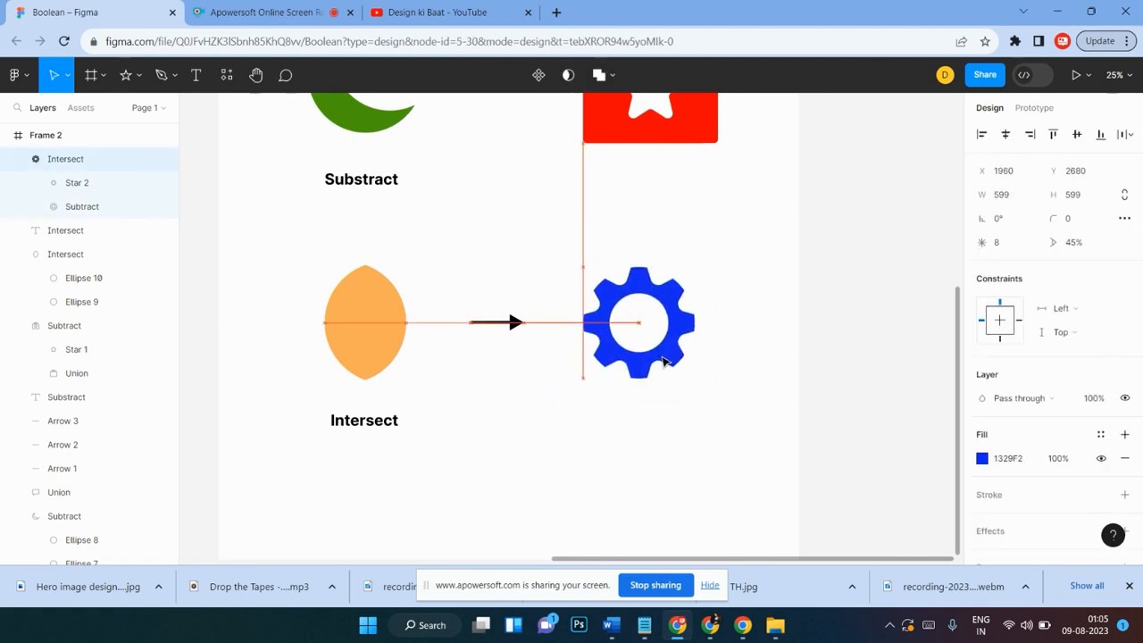
pyautogui.scroll(2, 660, 384)
pyautogui.moveTo(680, 407); pyautogui.dragTo(691, 406)
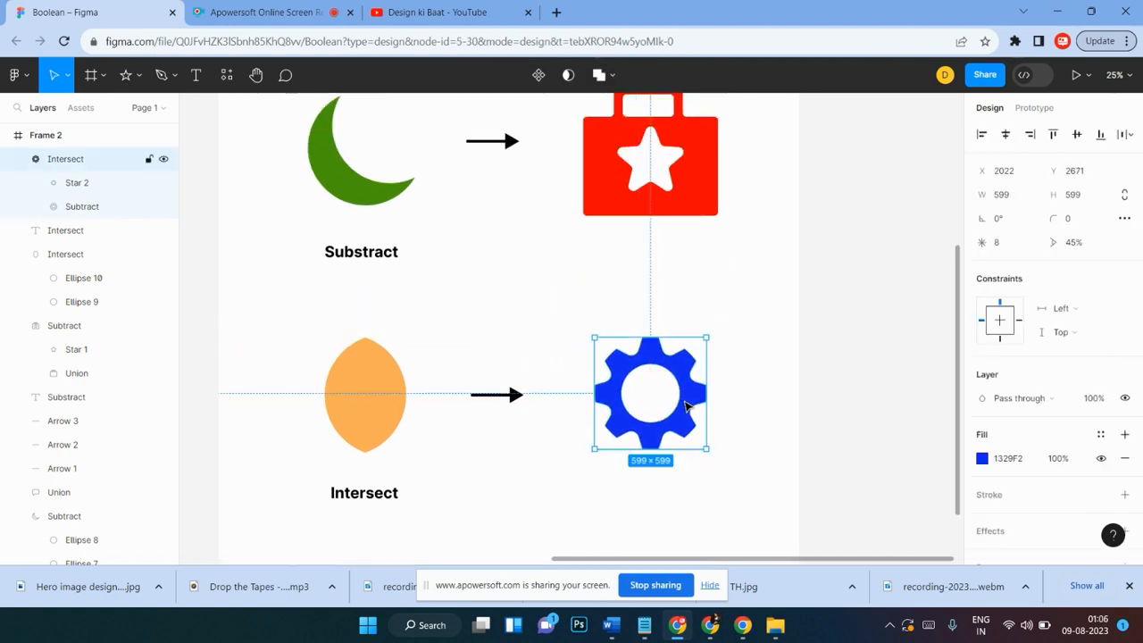
# Step: Duplicate the "icon" label and place the copy under the red bag icon
pyautogui.scroll(-1, 1031, 431)
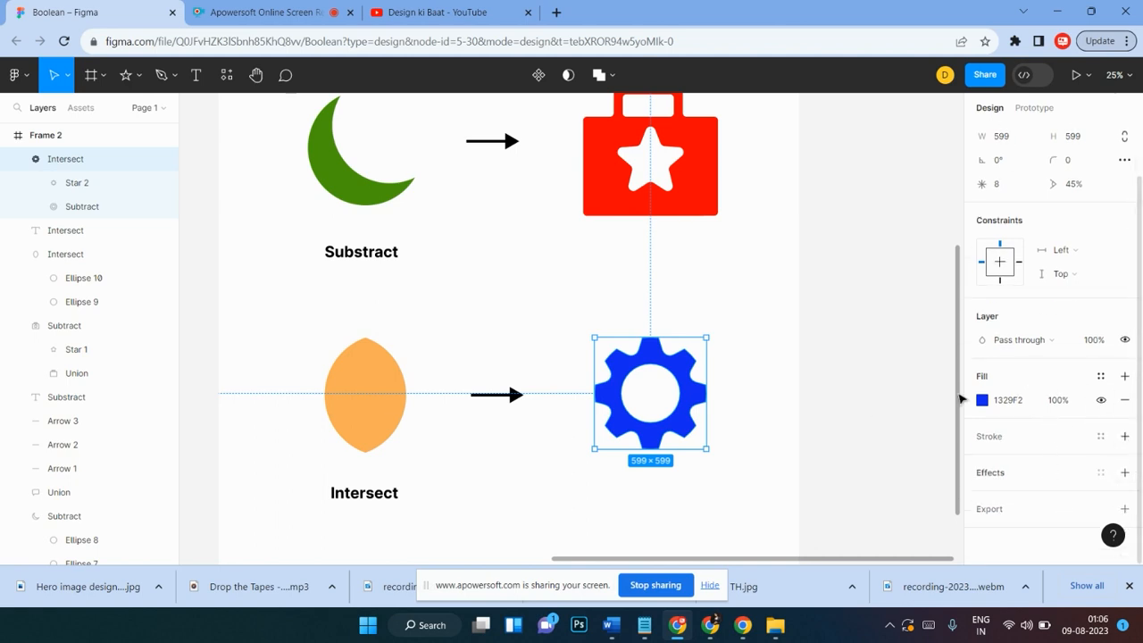
pyautogui.scroll(4, 665, 192)
pyautogui.click(661, 186)
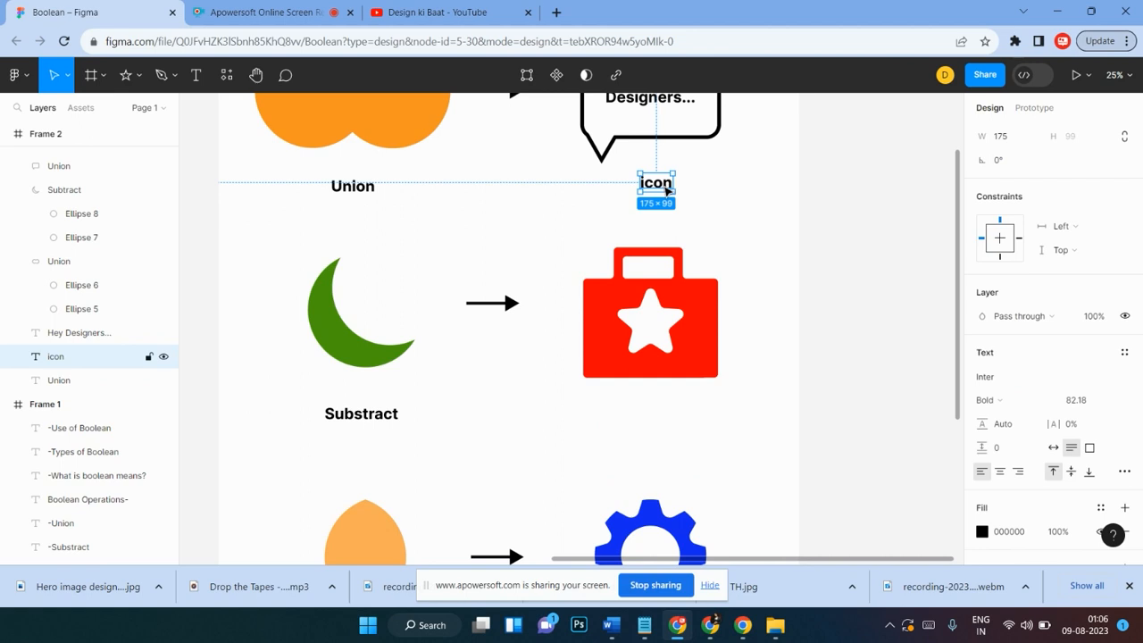
pyautogui.moveTo(665, 190); pyautogui.dragTo(663, 416)
# Step: Duplicate the "icon" label again and place it under the blue gear
pyautogui.scroll(-4, 670, 410)
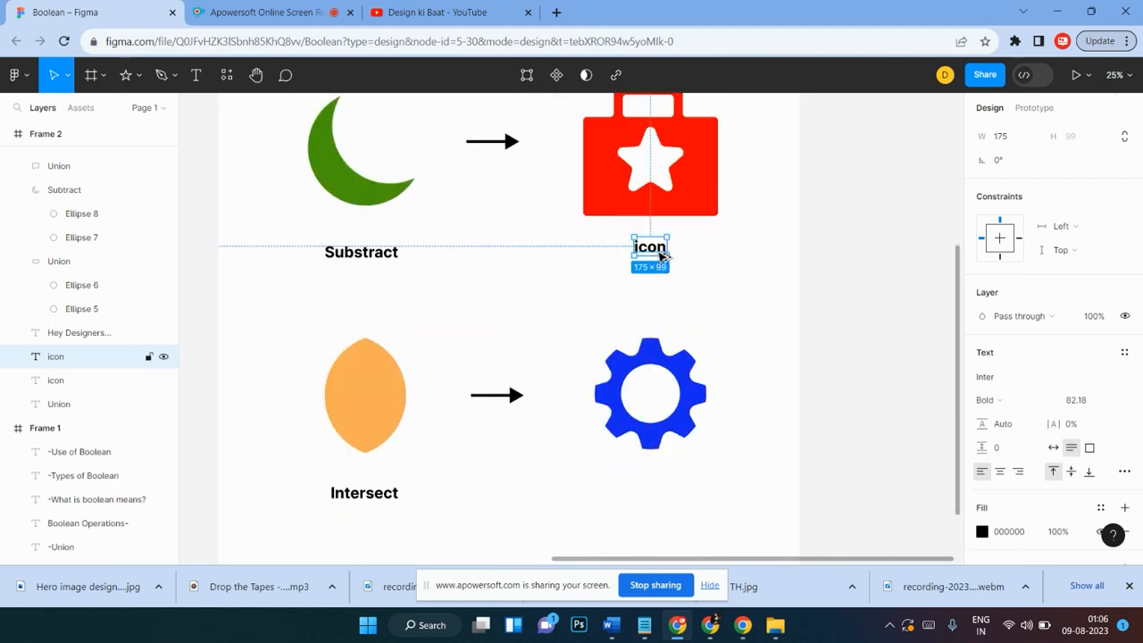
pyautogui.moveTo(660, 251); pyautogui.dragTo(662, 502)
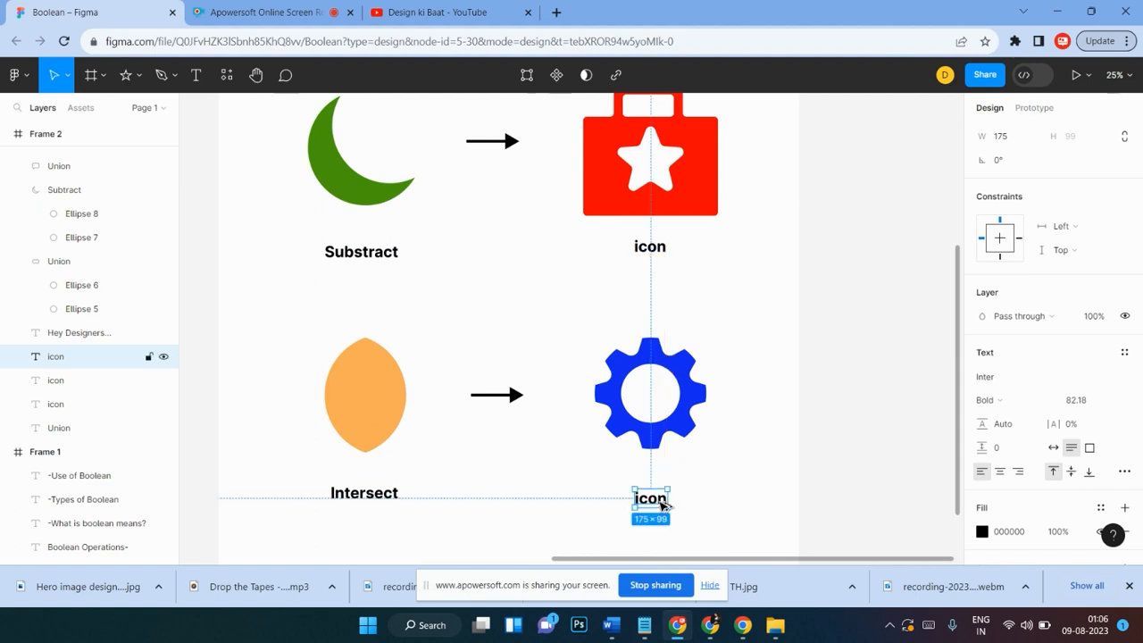
pyautogui.hotkey('shift', 'Up')
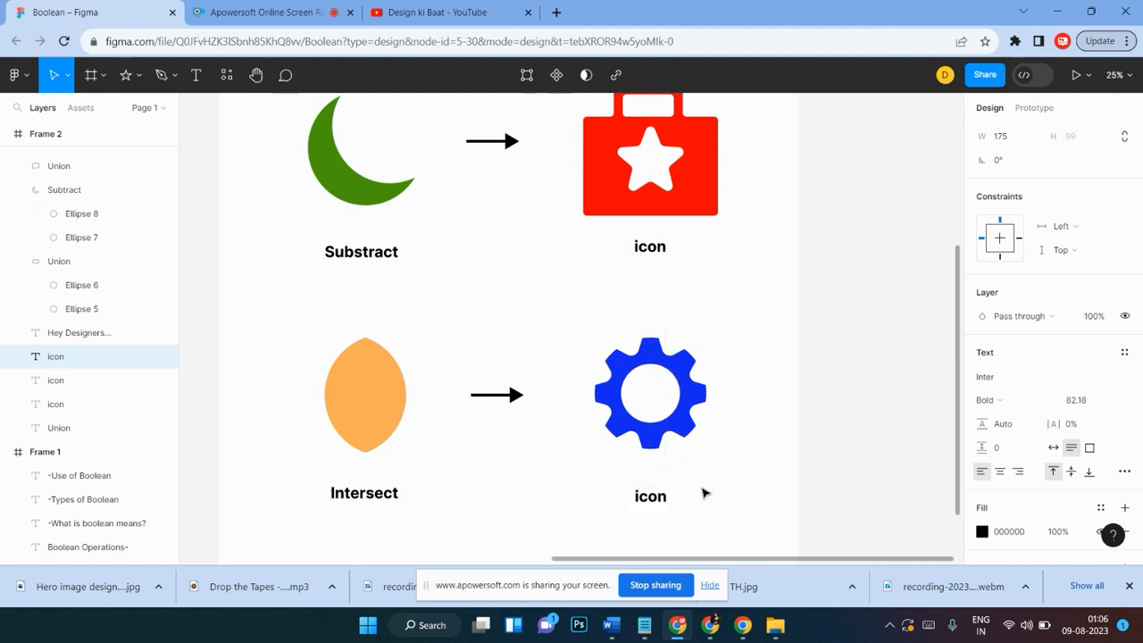
# Step: Review the finished Union, Subtract and Intersect examples across Frame 2
pyautogui.press('-')
pyautogui.press('-')
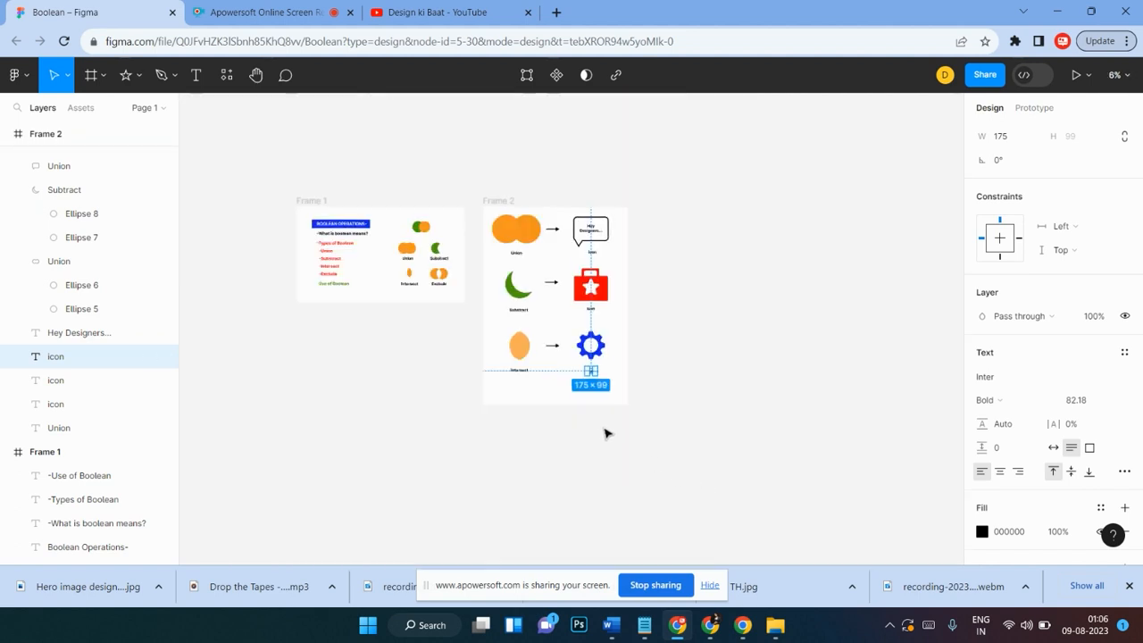
pyautogui.scroll(1, 604, 434)
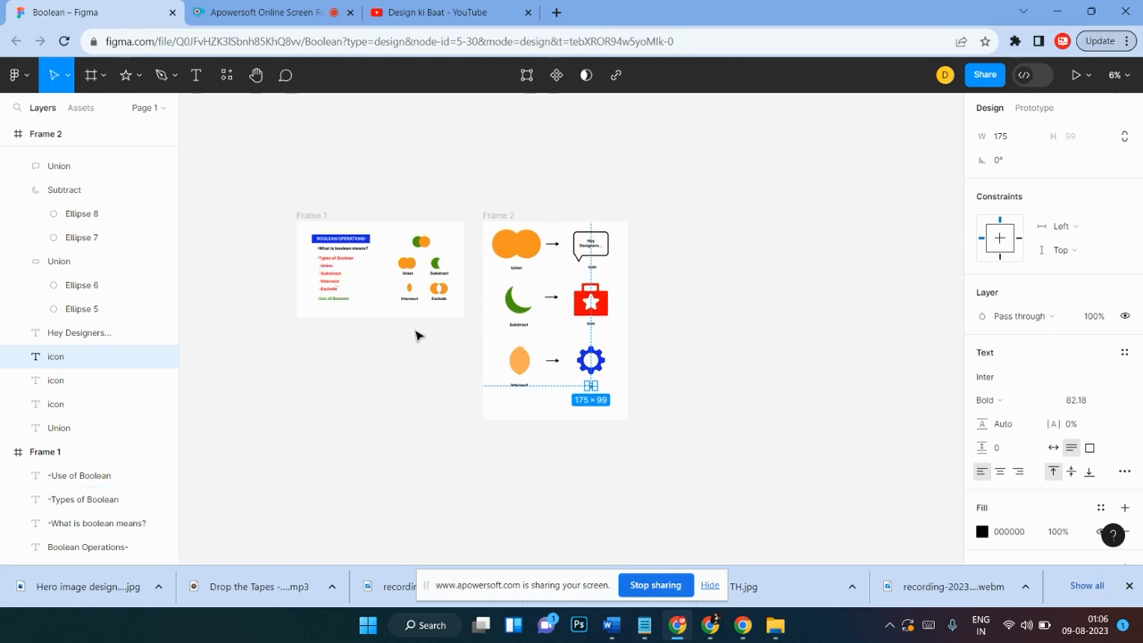
pyautogui.click(516, 243)
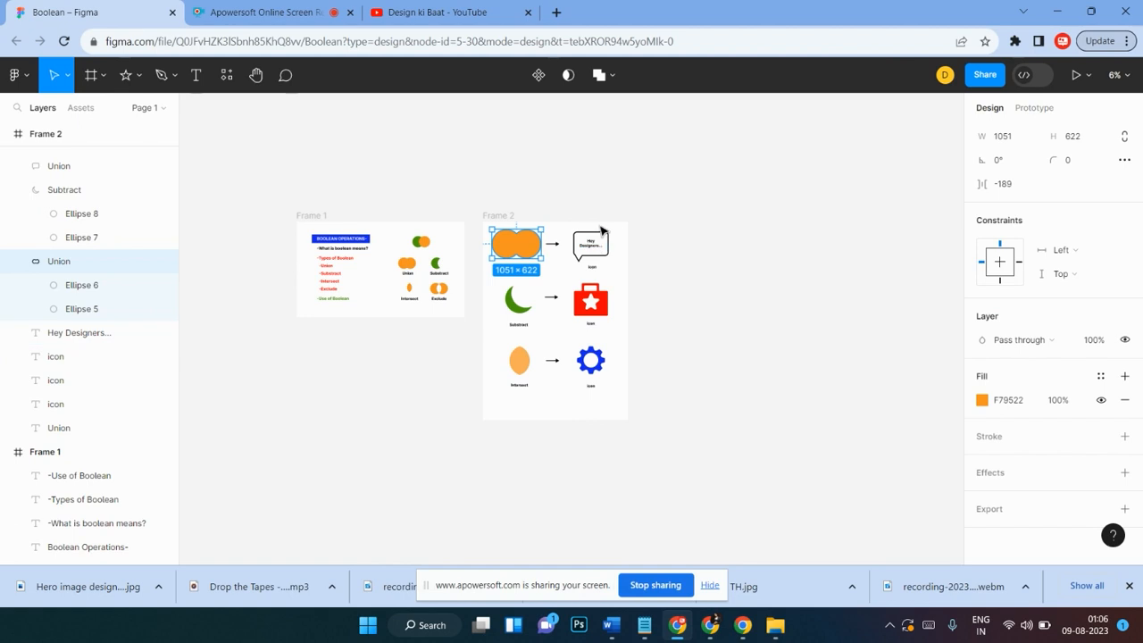
pyautogui.click(619, 262)
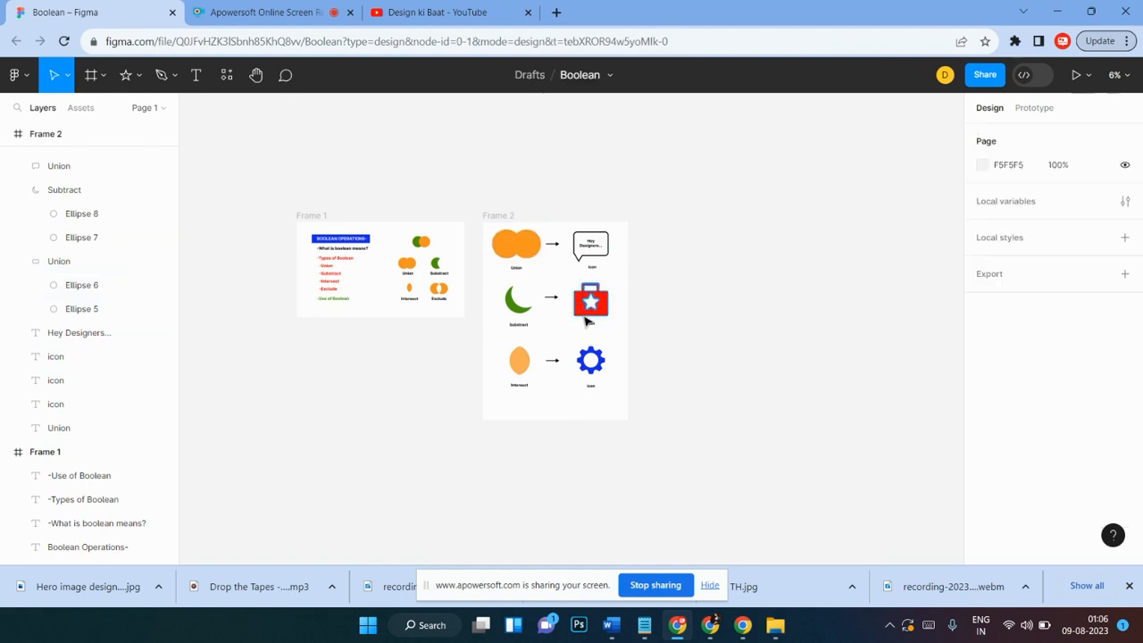
pyautogui.hotkey('ctrl', '+')
pyautogui.hotkey('ctrl', '+')
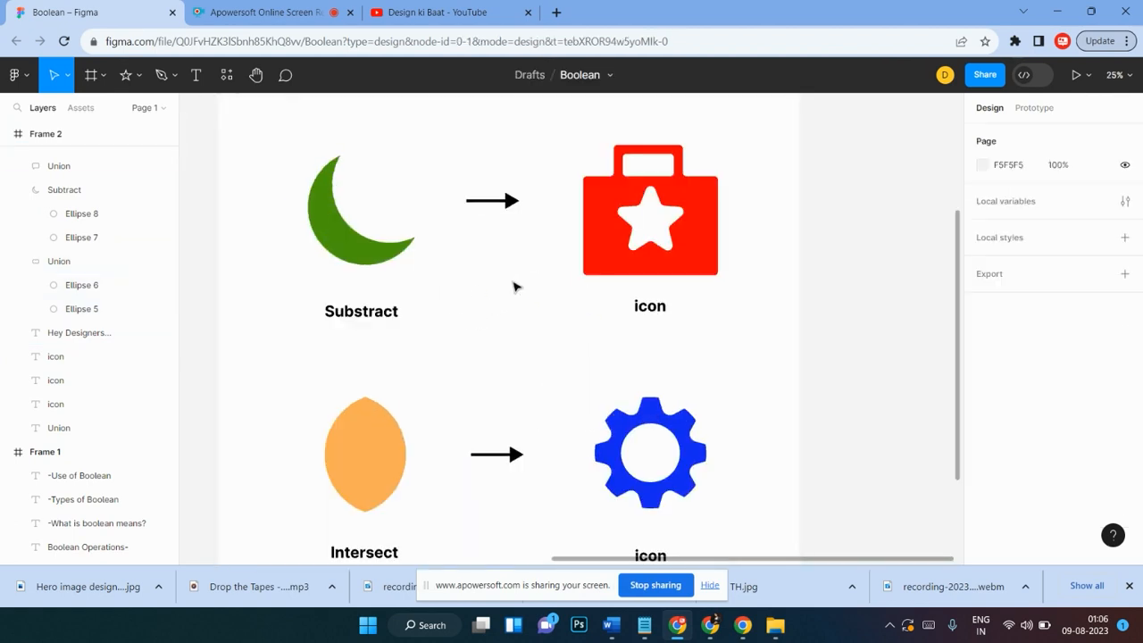
pyautogui.scroll(-3, 730, 330)
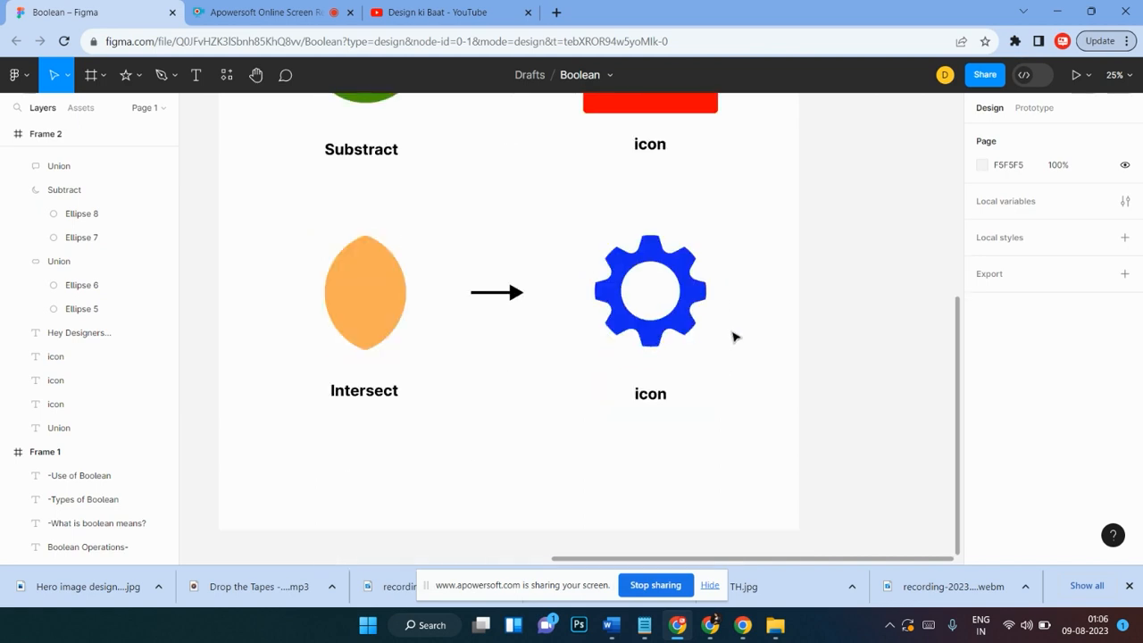
pyautogui.scroll(4, 696, 261)
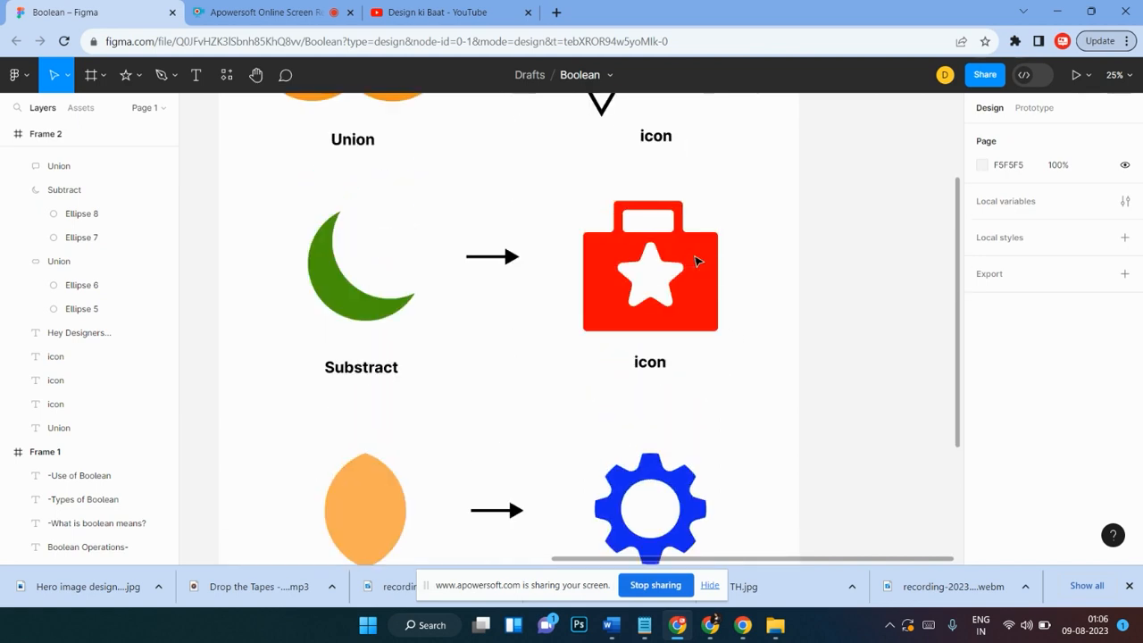
pyautogui.scroll(5, 696, 267)
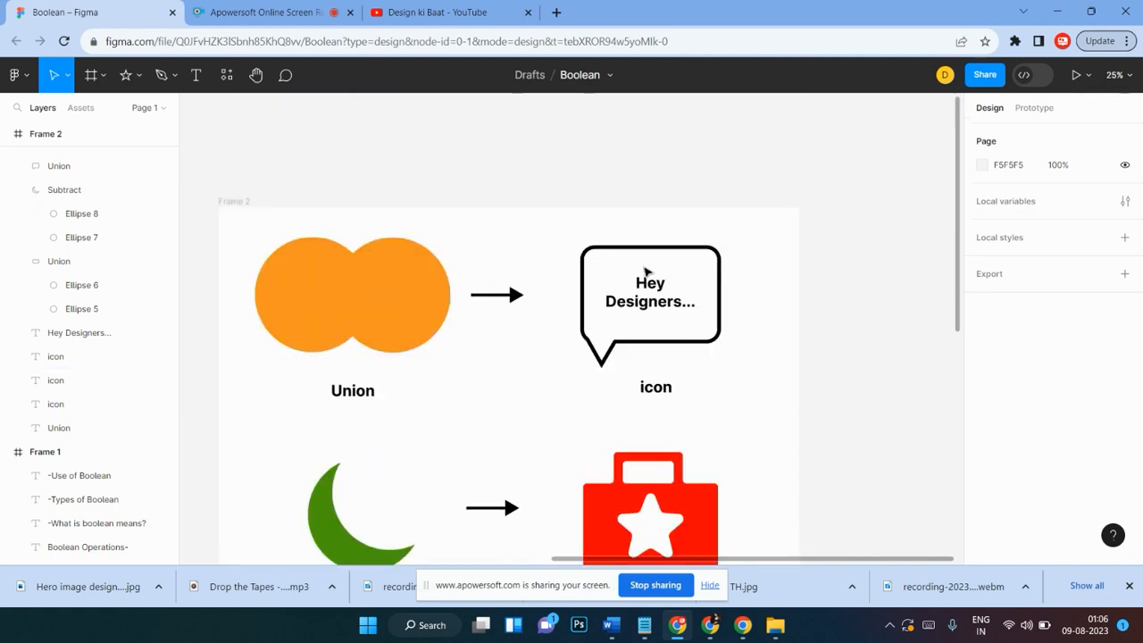
pyautogui.scroll(-1, 731, 246)
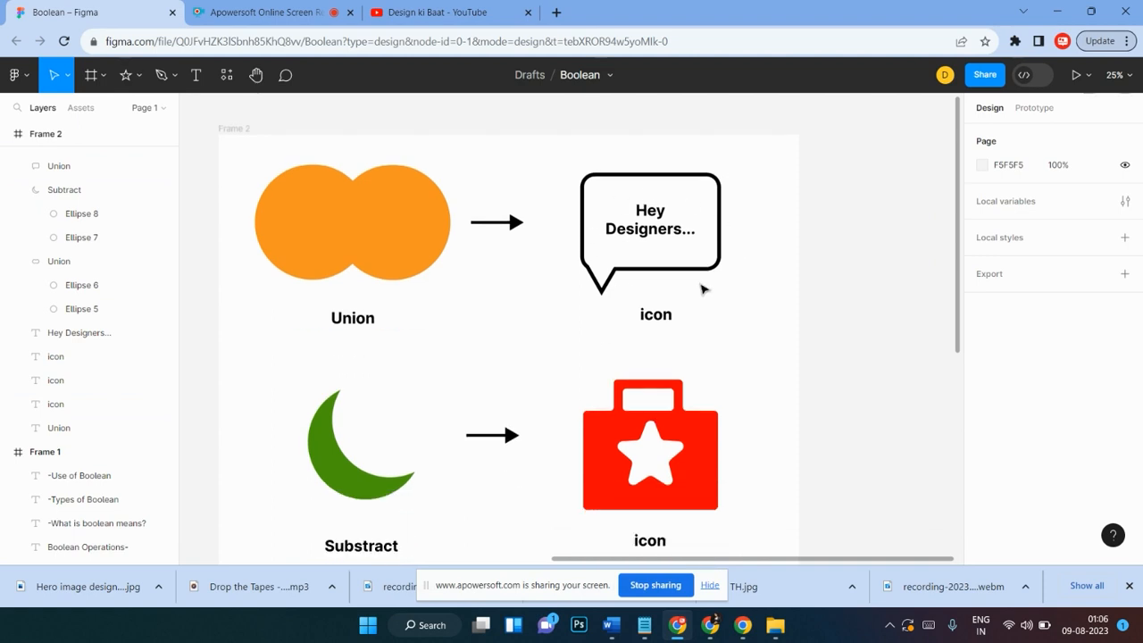
pyautogui.scroll(-1, 702, 288)
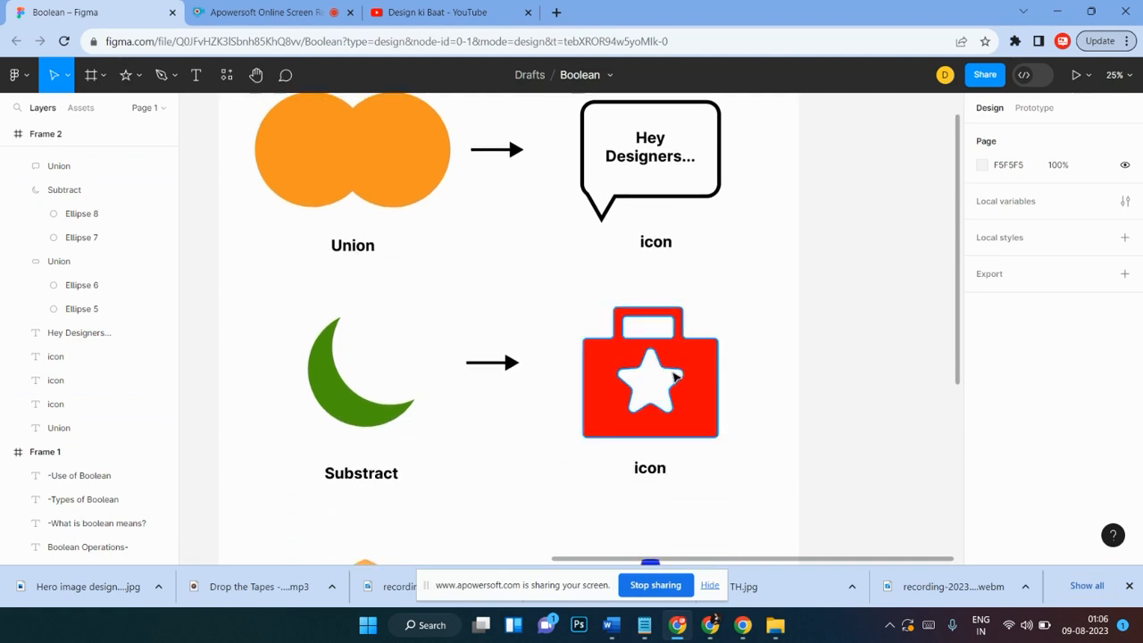
pyautogui.scroll(-4, 675, 376)
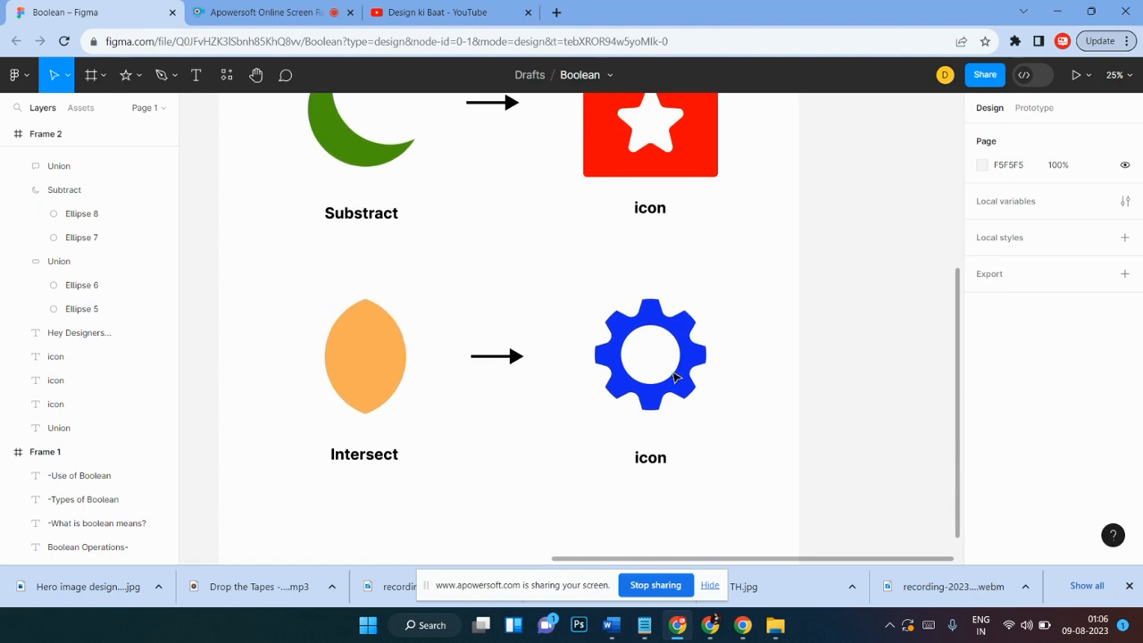
pyautogui.scroll(-1, 675, 377)
pyautogui.scroll(1, 675, 377)
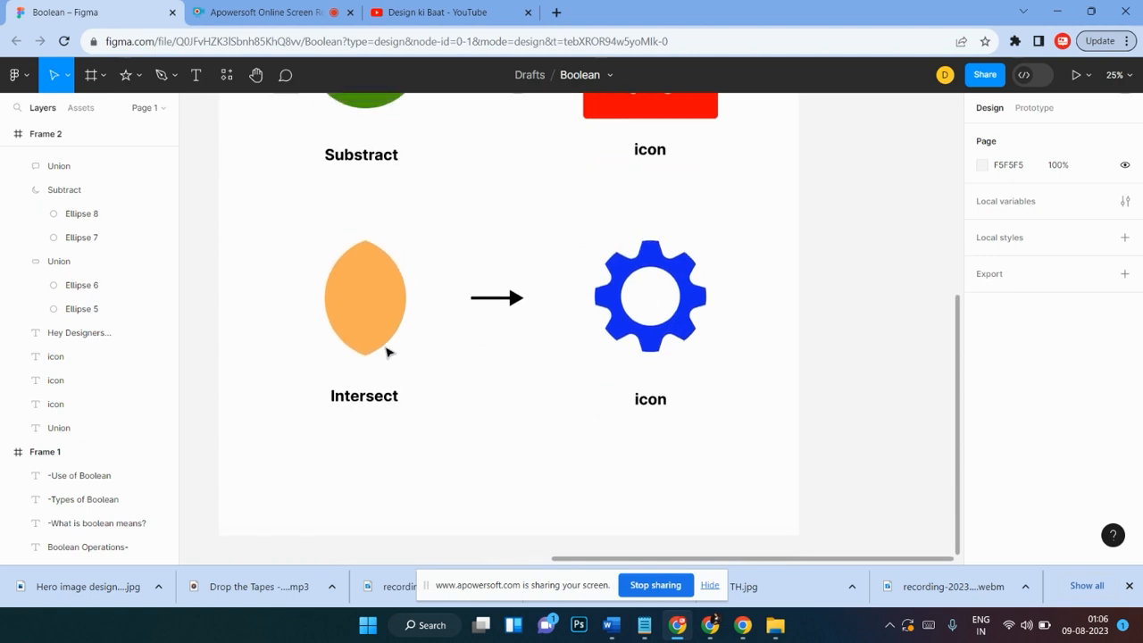
pyautogui.scroll(1, 714, 371)
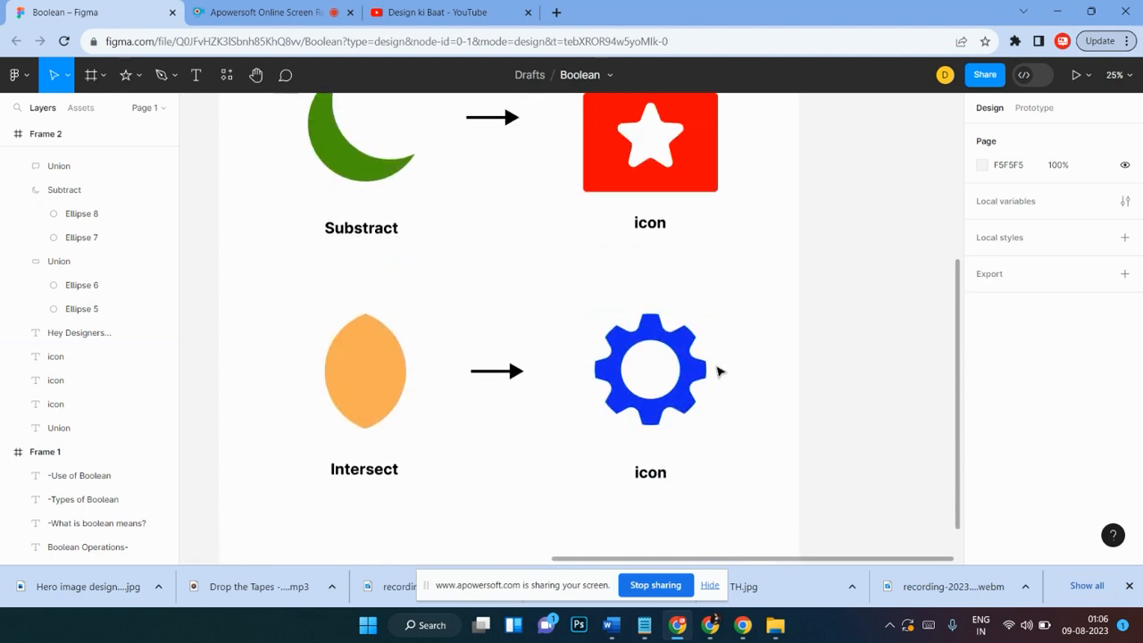
pyautogui.press('-')
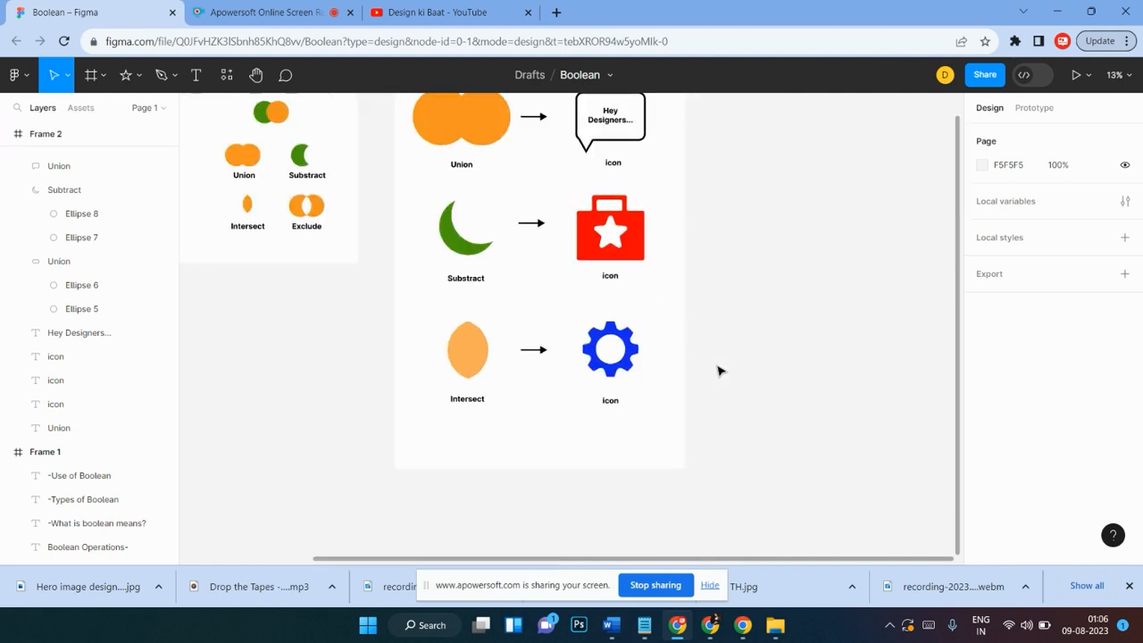
pyautogui.scroll(1, 719, 370)
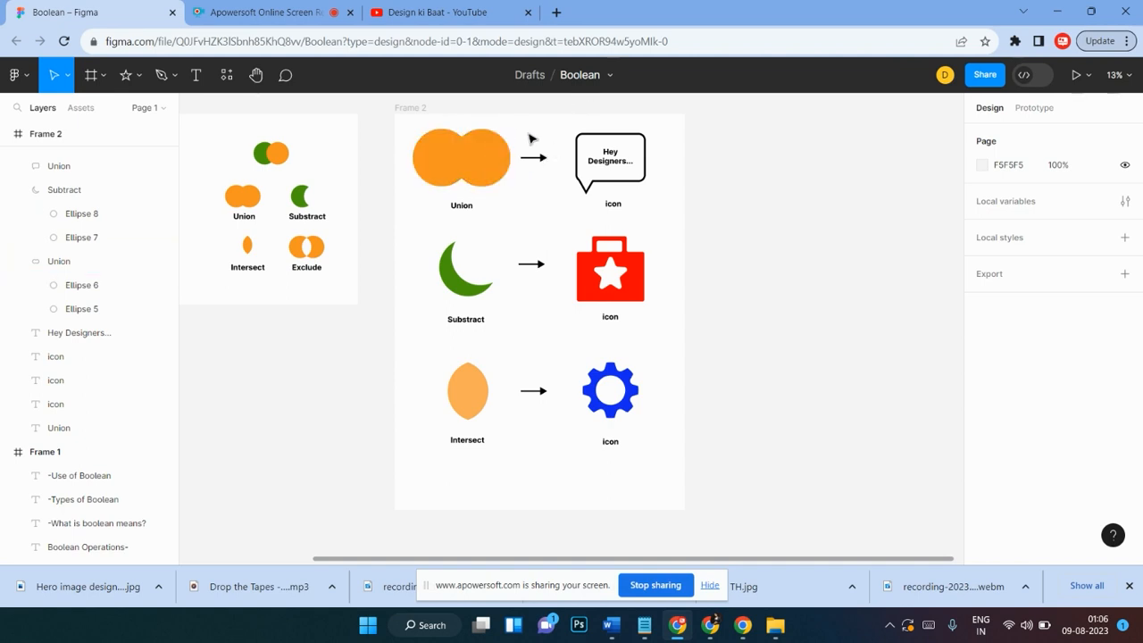
pyautogui.click(608, 76)
pyautogui.click(495, 158)
pyautogui.click(580, 75)
pyautogui.click(516, 220)
pyautogui.click(462, 288)
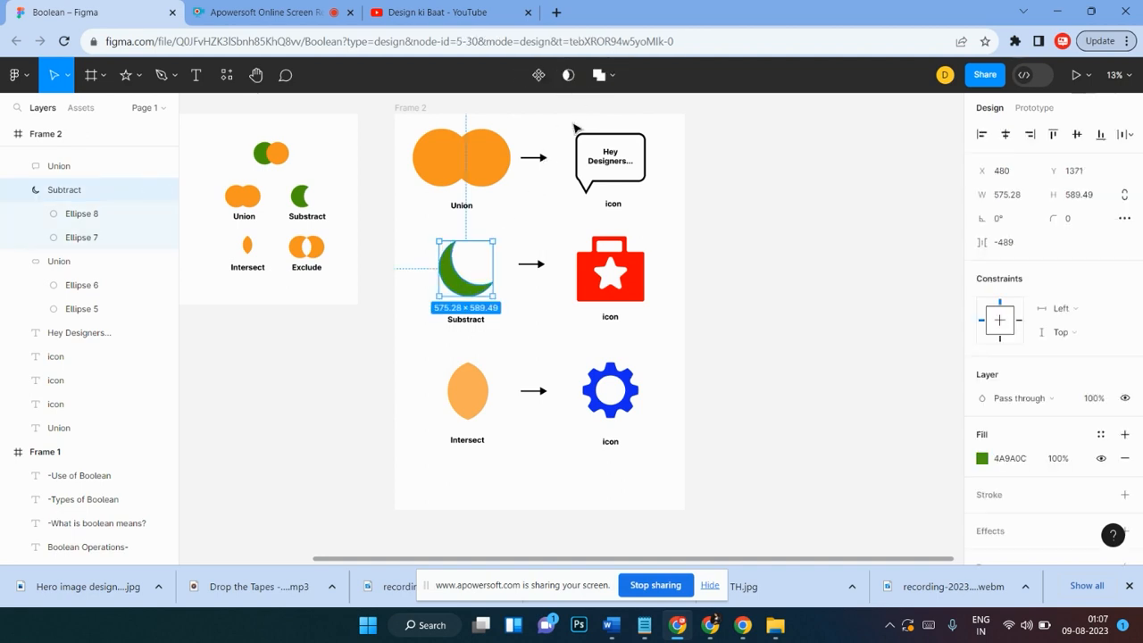
pyautogui.click(609, 78)
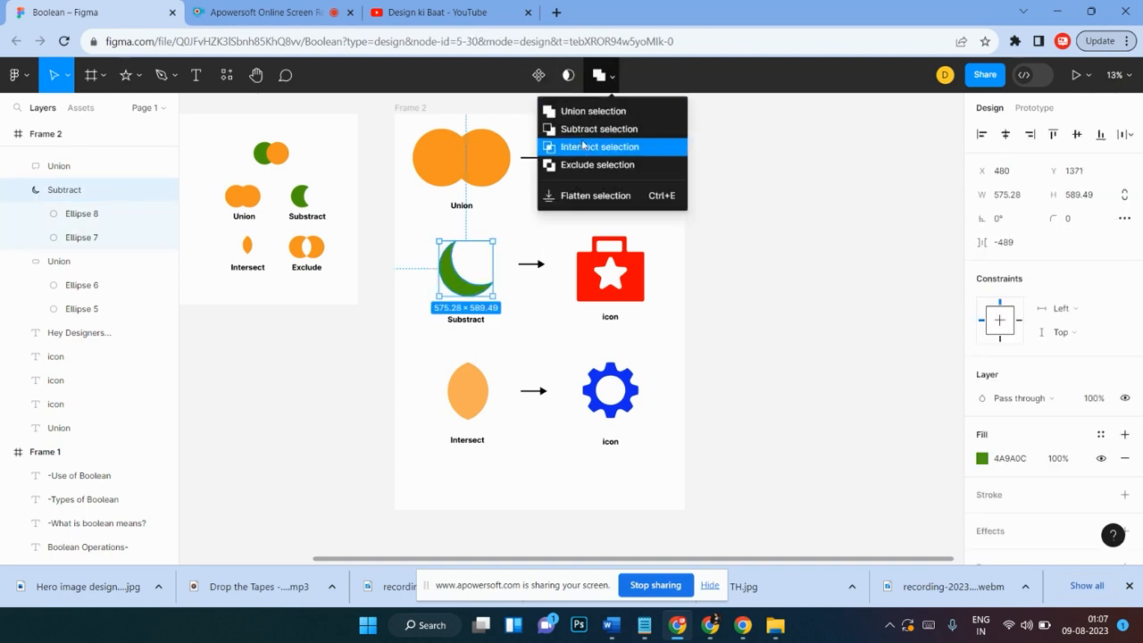
pyautogui.click(406, 314)
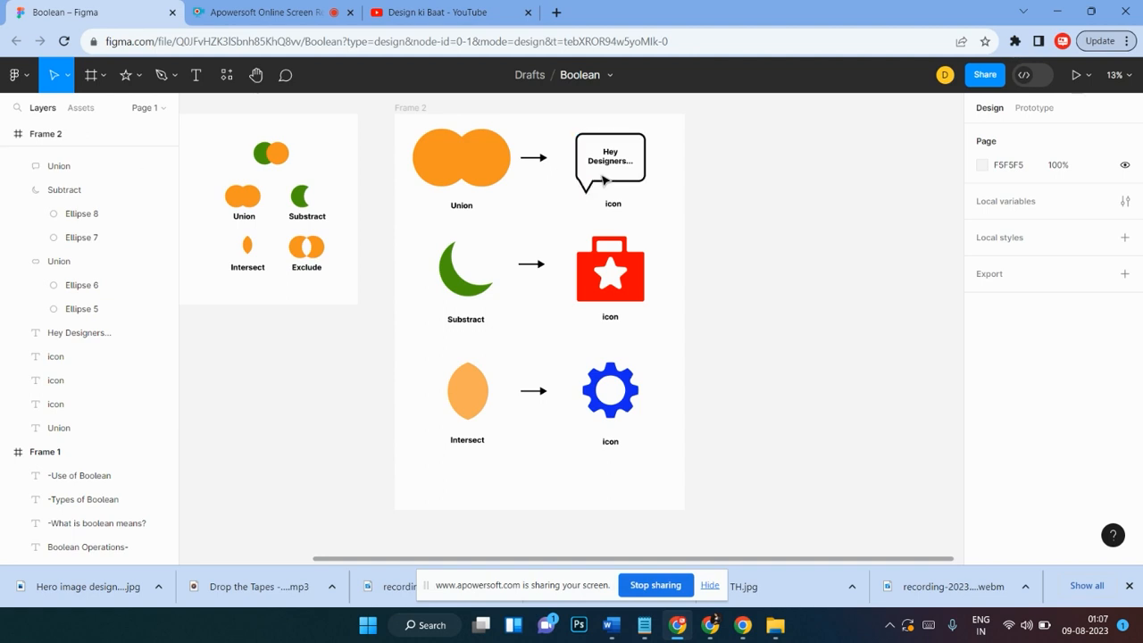
# Step: Extend Frame 2 downward to a height of 6400 to make room below the Intersect example
pyautogui.scroll(-2, 624, 234)
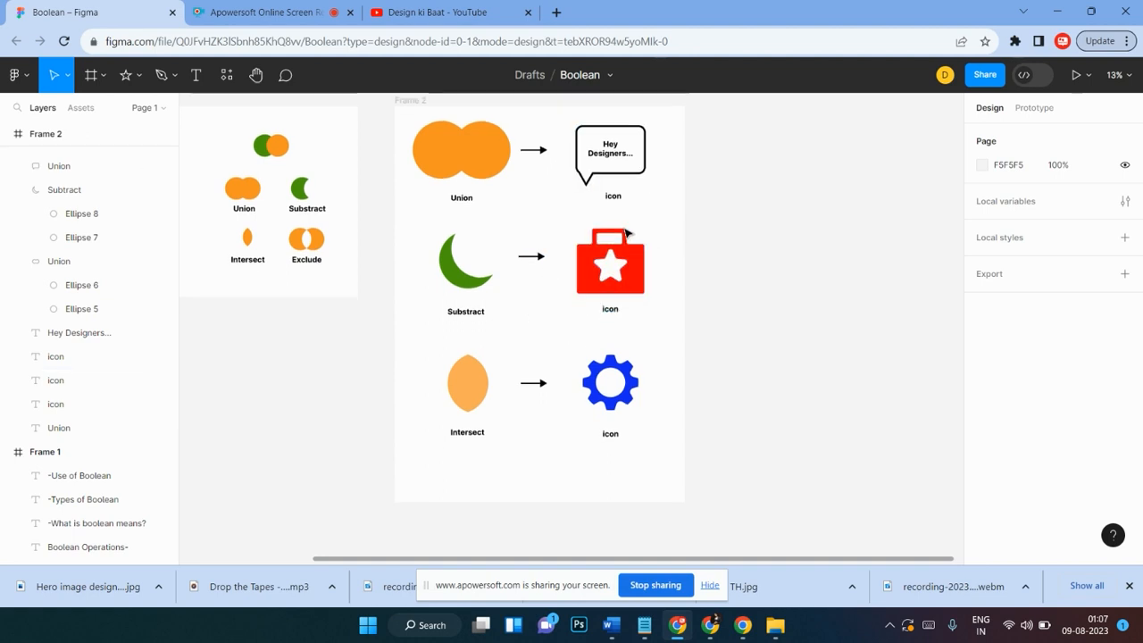
pyautogui.scroll(-3, 625, 234)
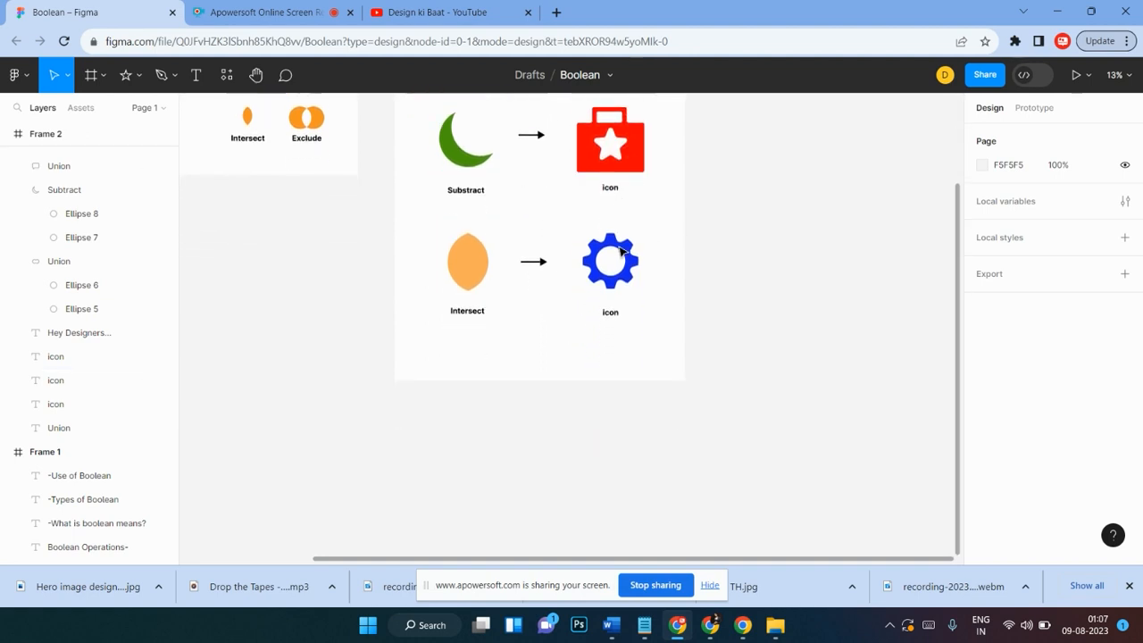
pyautogui.scroll(6, 566, 420)
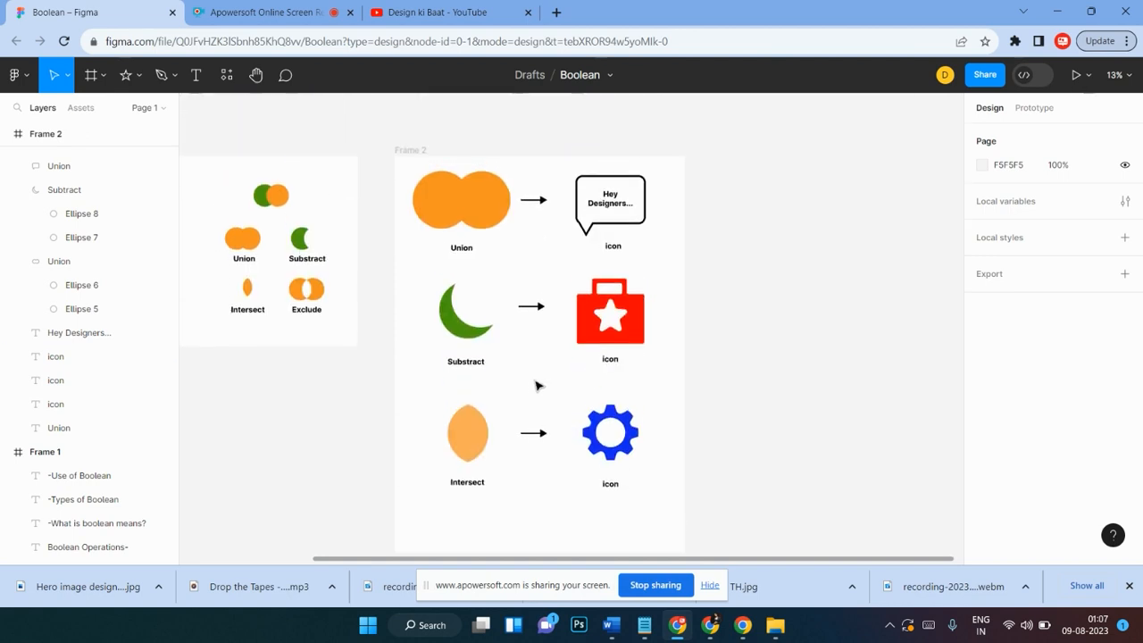
pyautogui.click(411, 148)
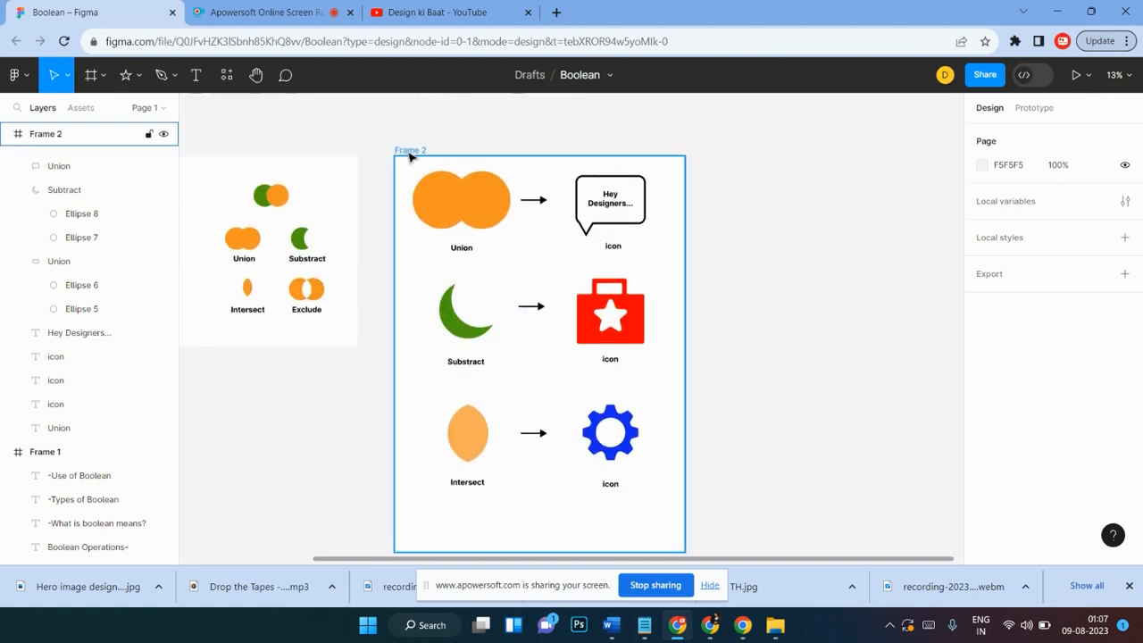
pyautogui.scroll(-10, 547, 377)
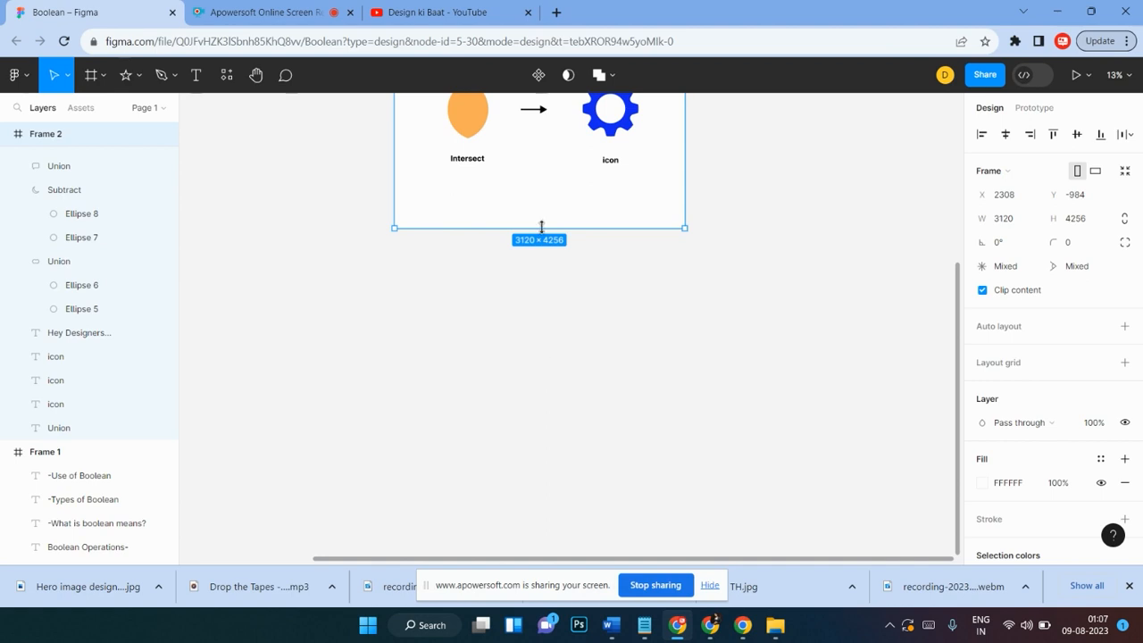
pyautogui.moveTo(541, 227); pyautogui.dragTo(557, 426)
pyautogui.scroll(10, 551, 348)
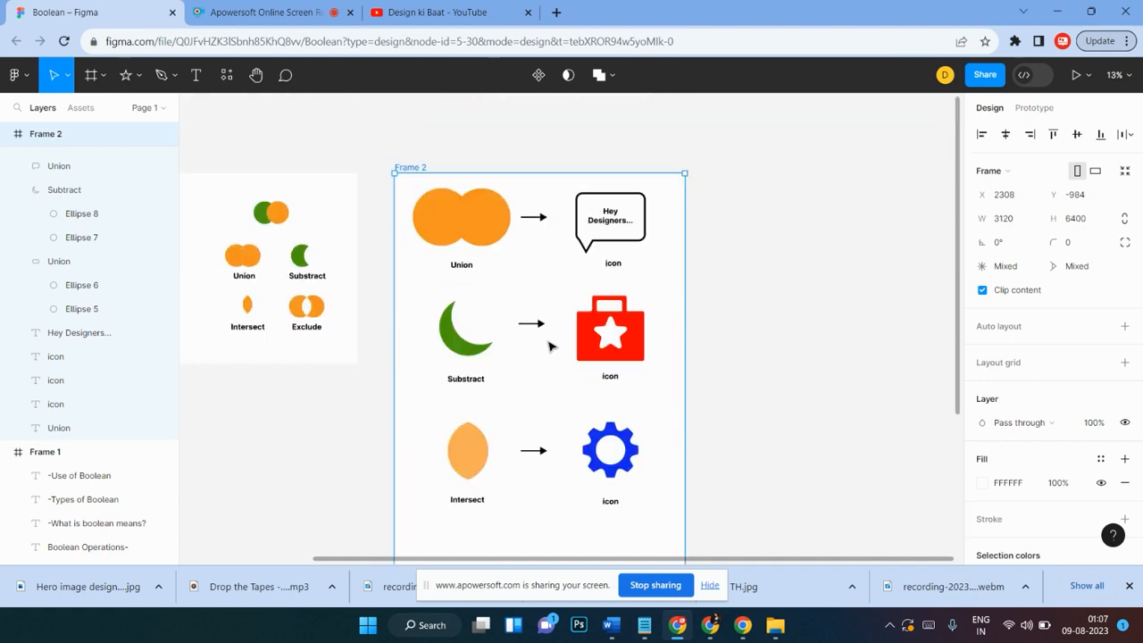
pyautogui.scroll(-2, 684, 197)
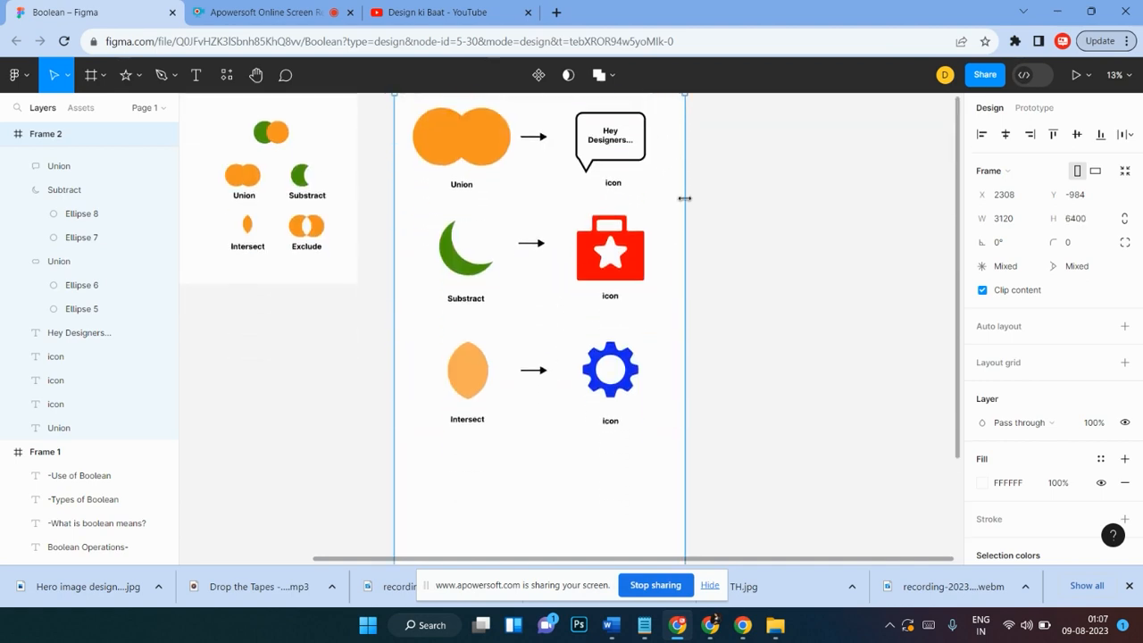
pyautogui.scroll(1, 684, 197)
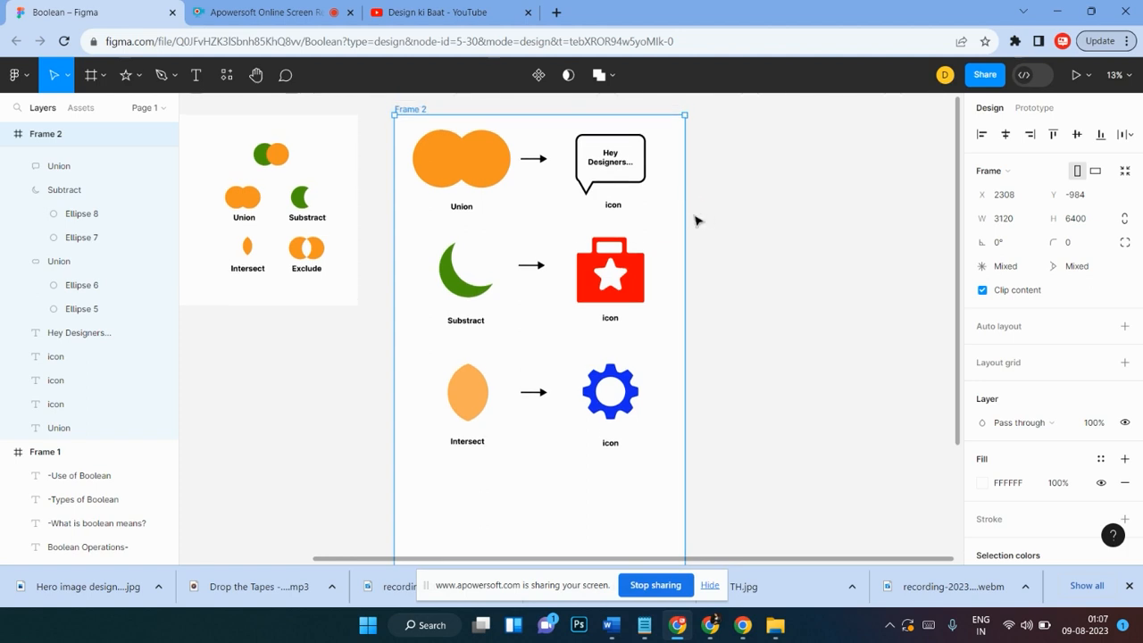
pyautogui.click(702, 193)
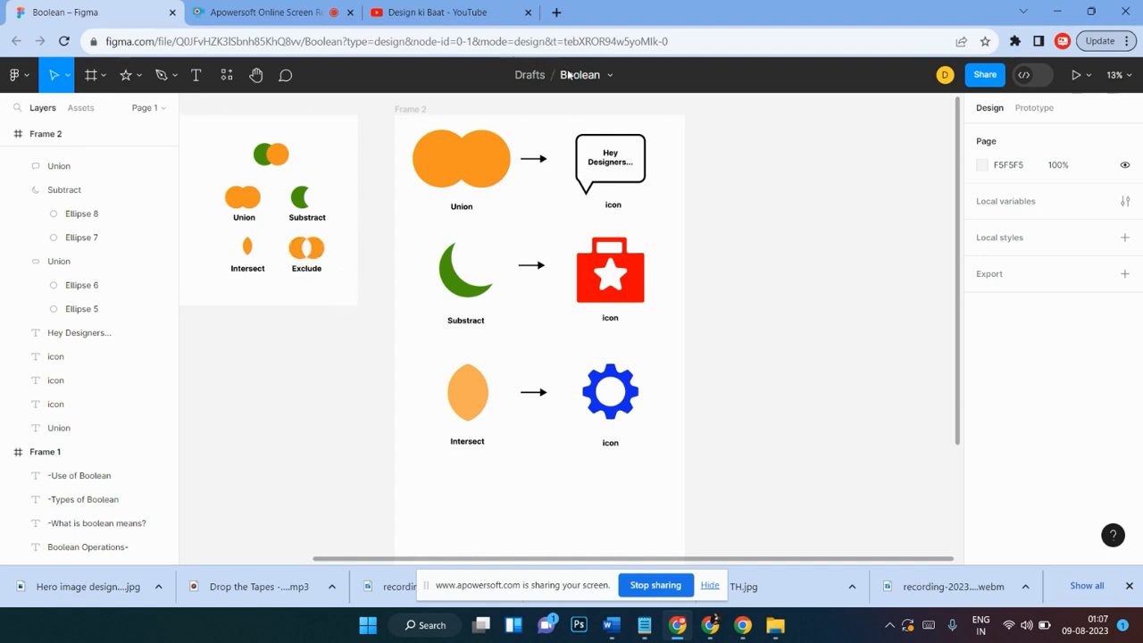
# Step: Copy the overlapping green and orange circles into Frame 2 below the Intersect row and scale them up 3.37x
pyautogui.scroll(-1, 284, 154)
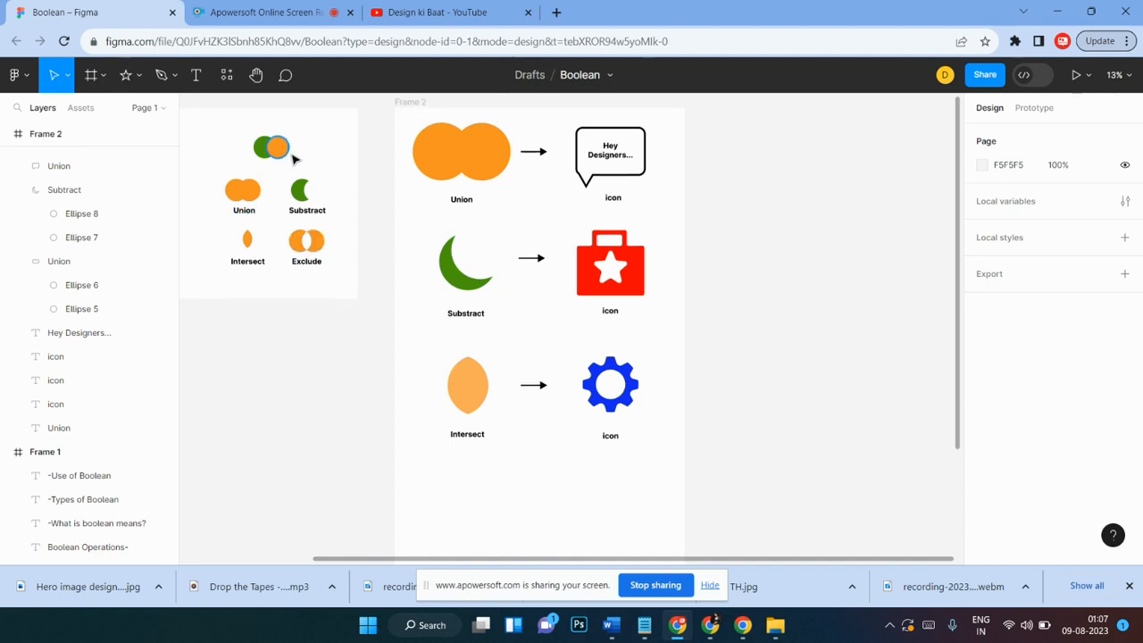
pyautogui.moveTo(239, 139); pyautogui.dragTo(533, 507)
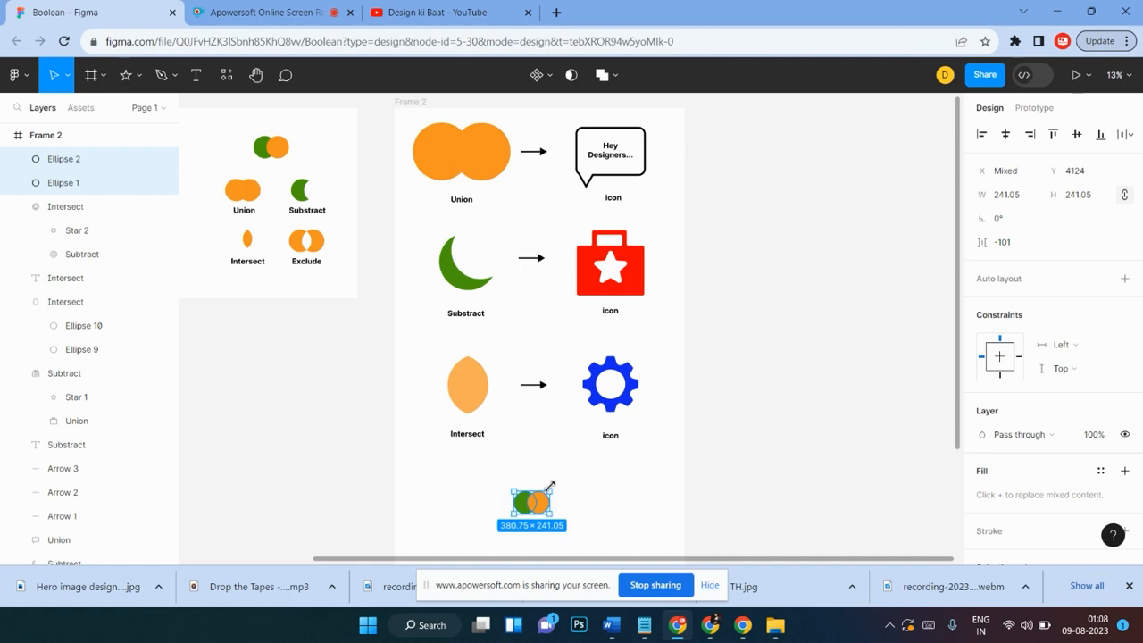
pyautogui.press('k')
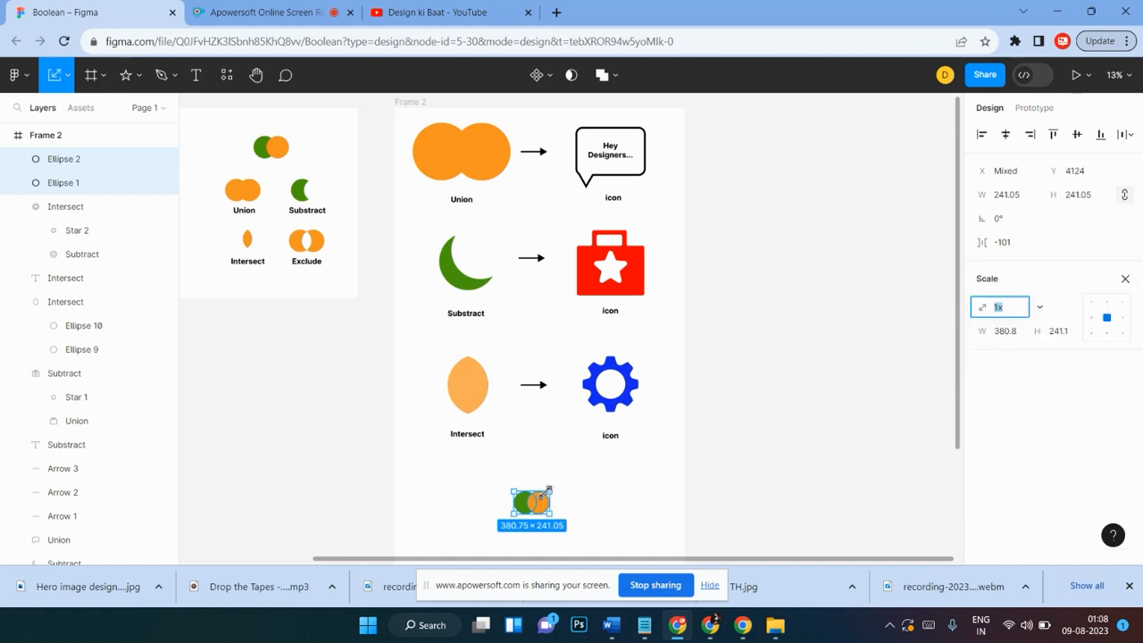
pyautogui.moveTo(548, 490); pyautogui.dragTo(600, 438)
pyautogui.scroll(-3, 602, 479)
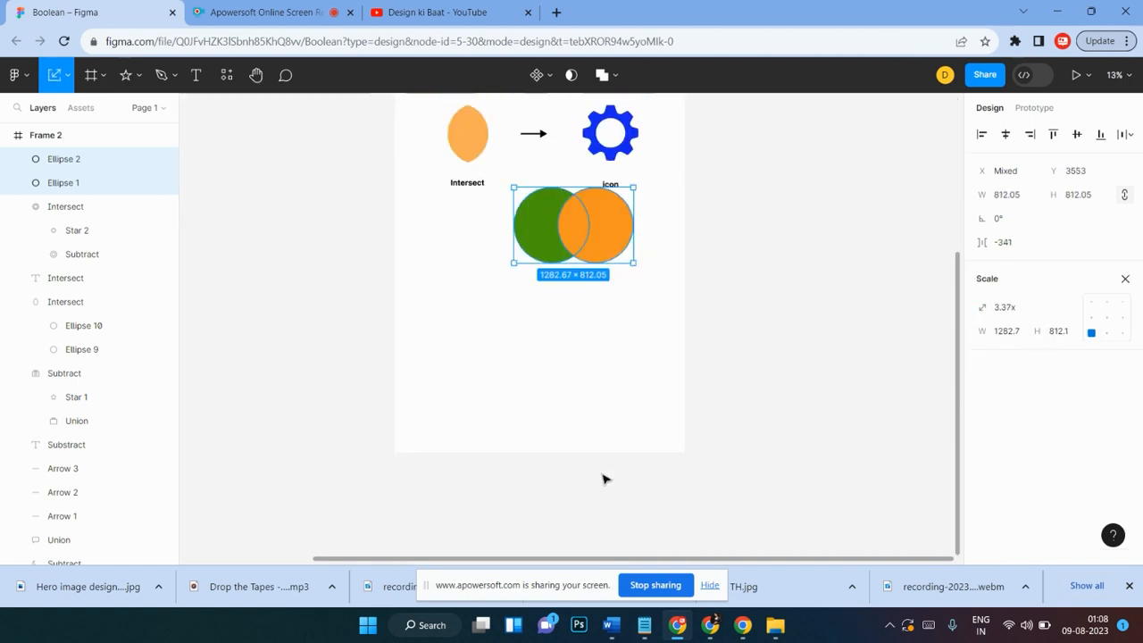
pyautogui.moveTo(615, 232); pyautogui.dragTo(581, 284)
pyautogui.scroll(3, 582, 284)
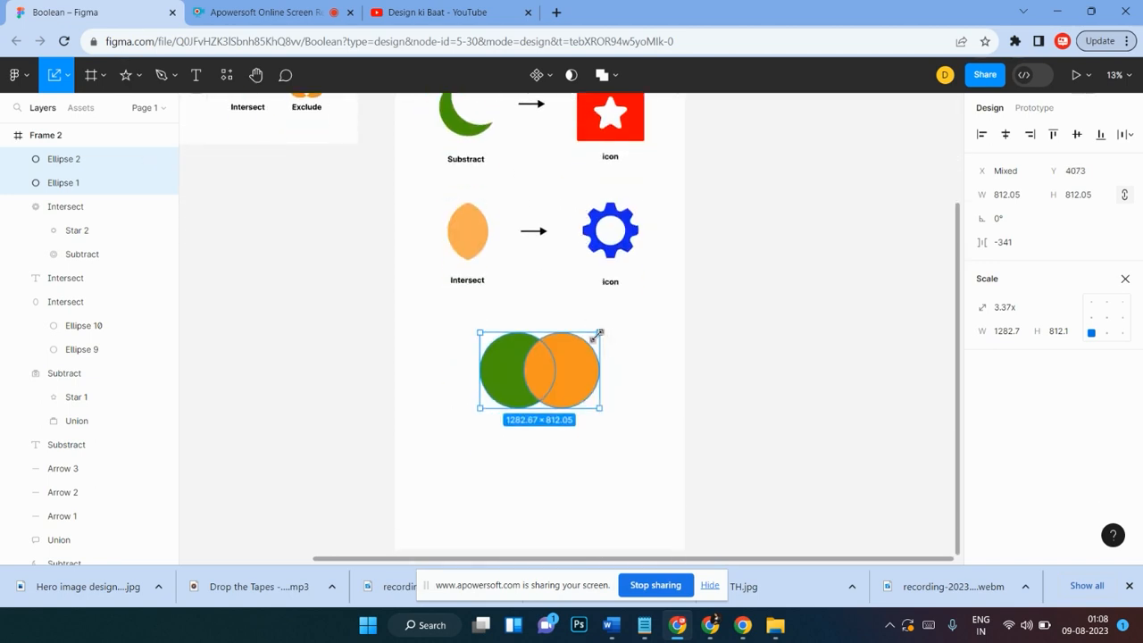
pyautogui.scroll(2, 590, 354)
pyautogui.scroll(1, 537, 388)
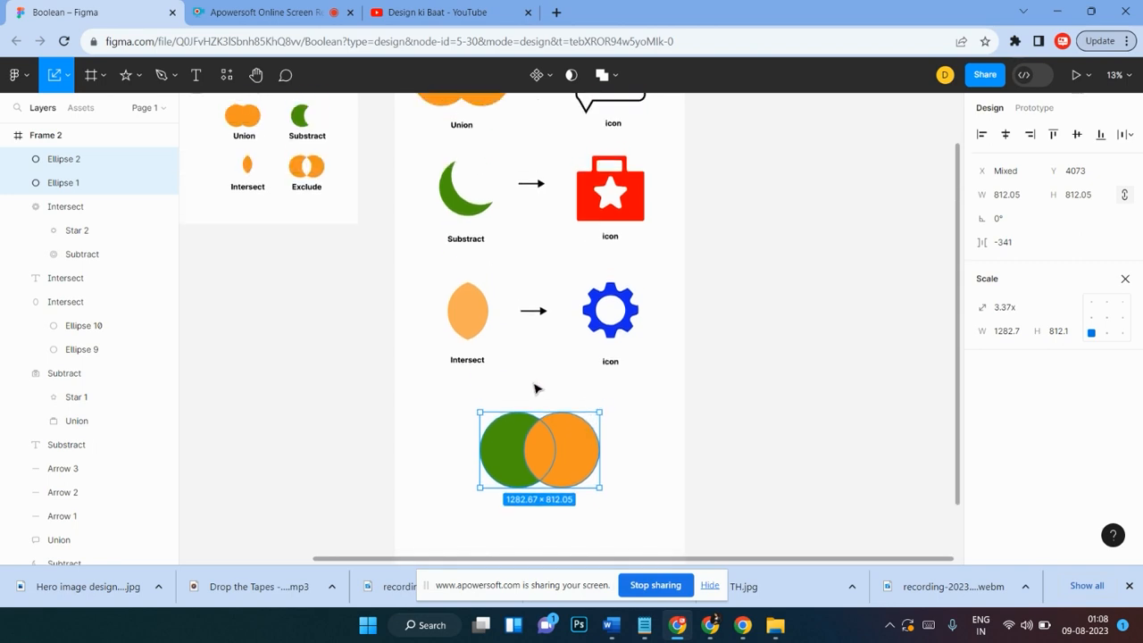
pyautogui.moveTo(563, 471); pyautogui.dragTo(544, 477)
# Step: Set the orange circle's layer opacity to 75%
pyautogui.click(568, 459)
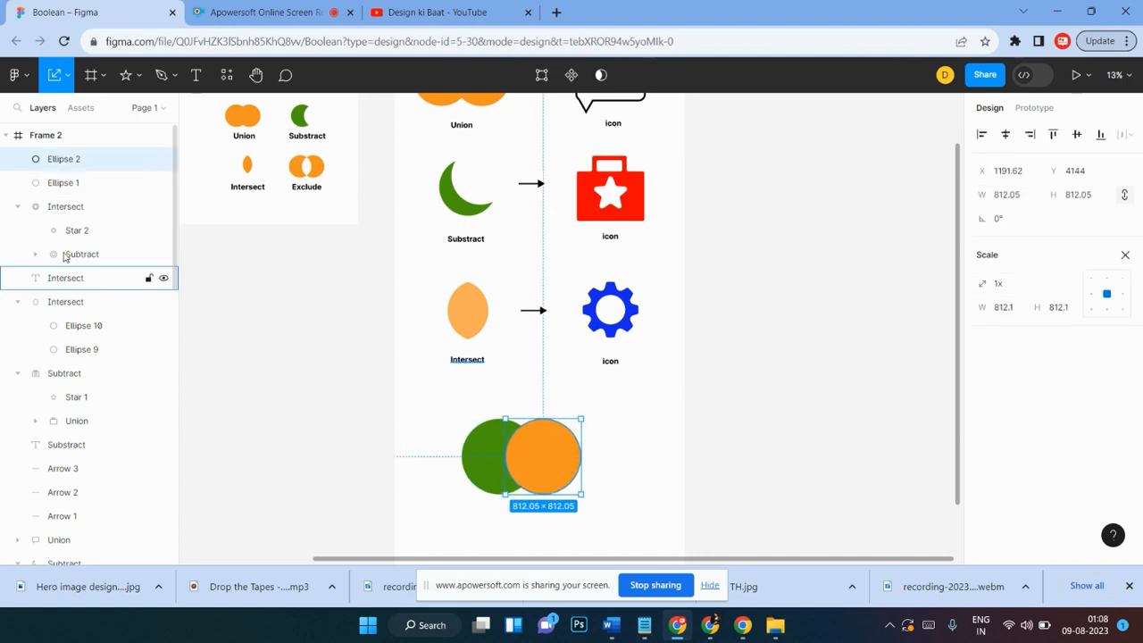
pyautogui.press('v')
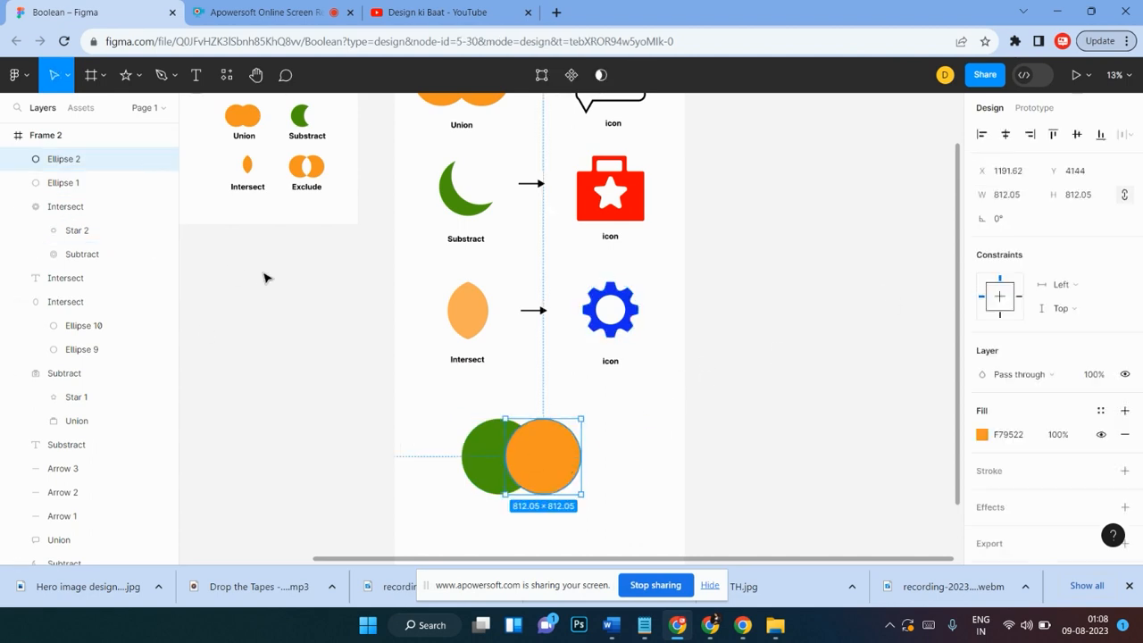
pyautogui.click(663, 490)
pyautogui.moveTo(611, 418); pyautogui.dragTo(520, 463)
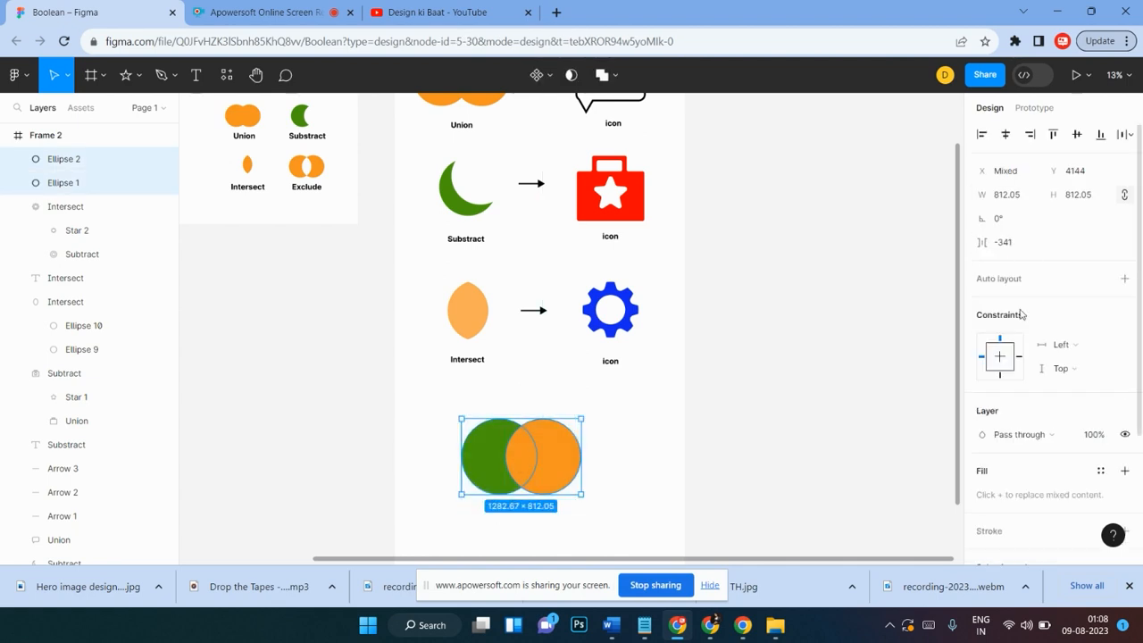
pyautogui.click(666, 477)
pyautogui.click(572, 459)
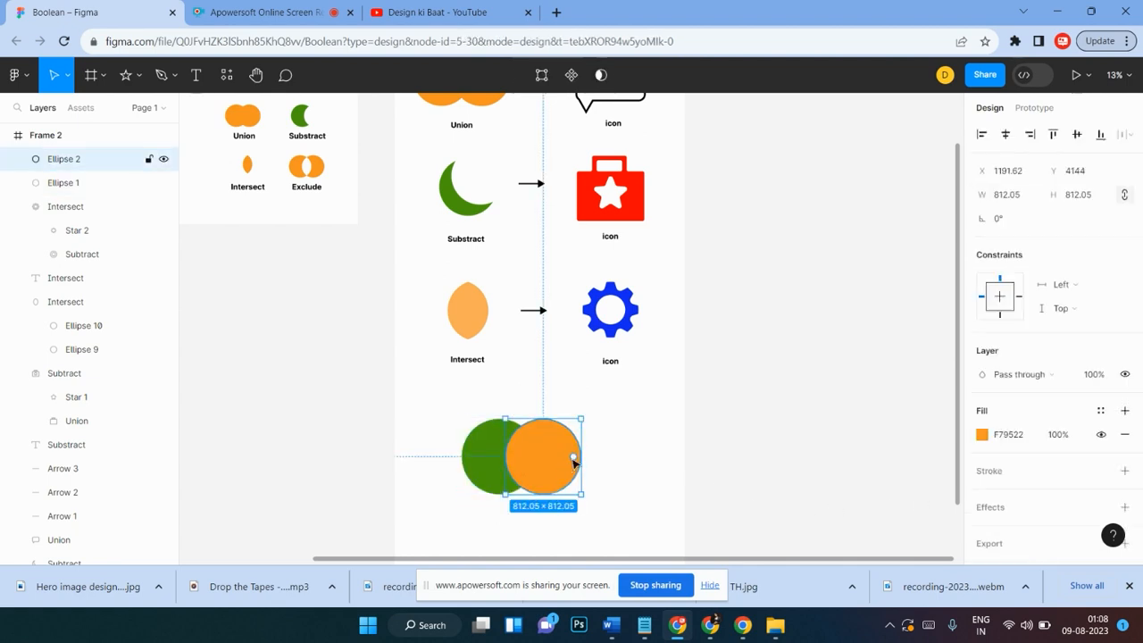
pyautogui.click(1094, 375)
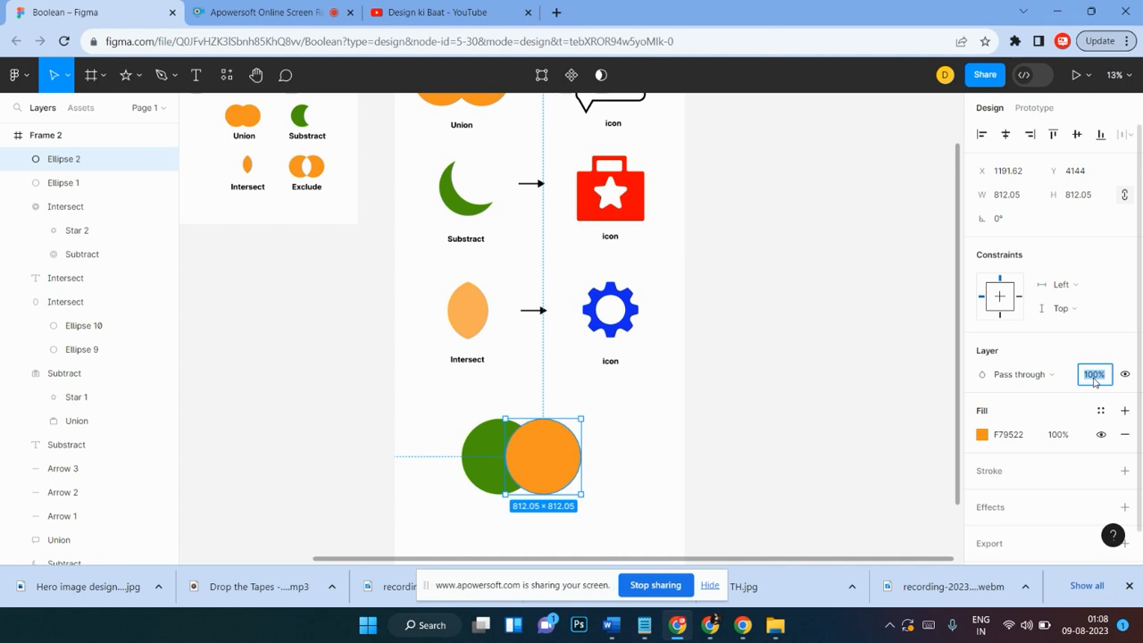
pyautogui.write('75')
pyautogui.press('Return')
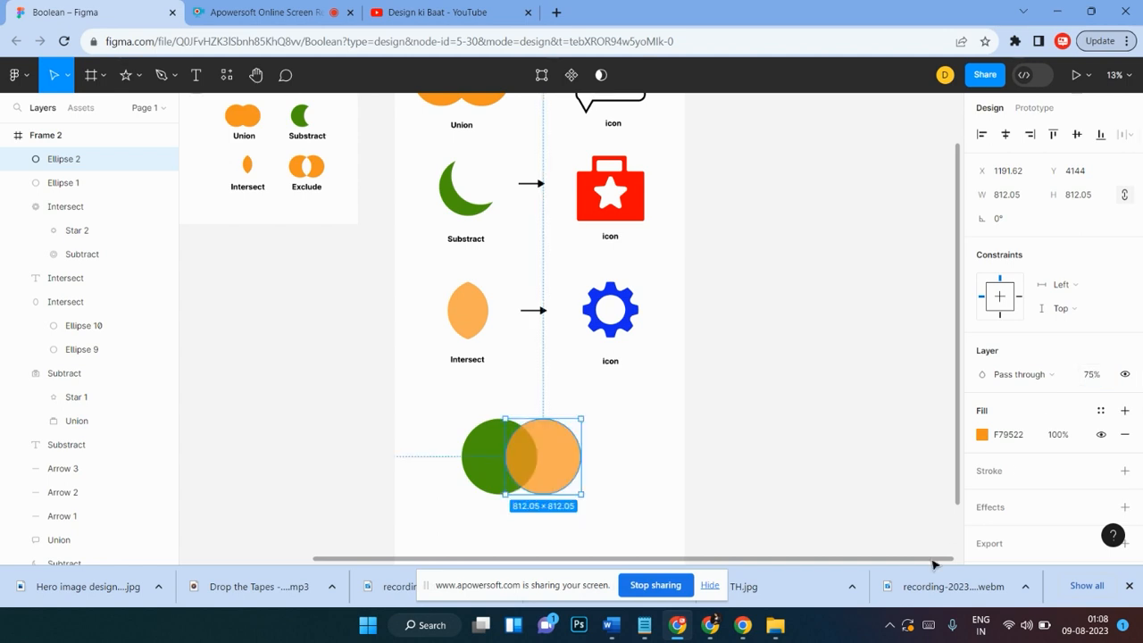
pyautogui.click(617, 456)
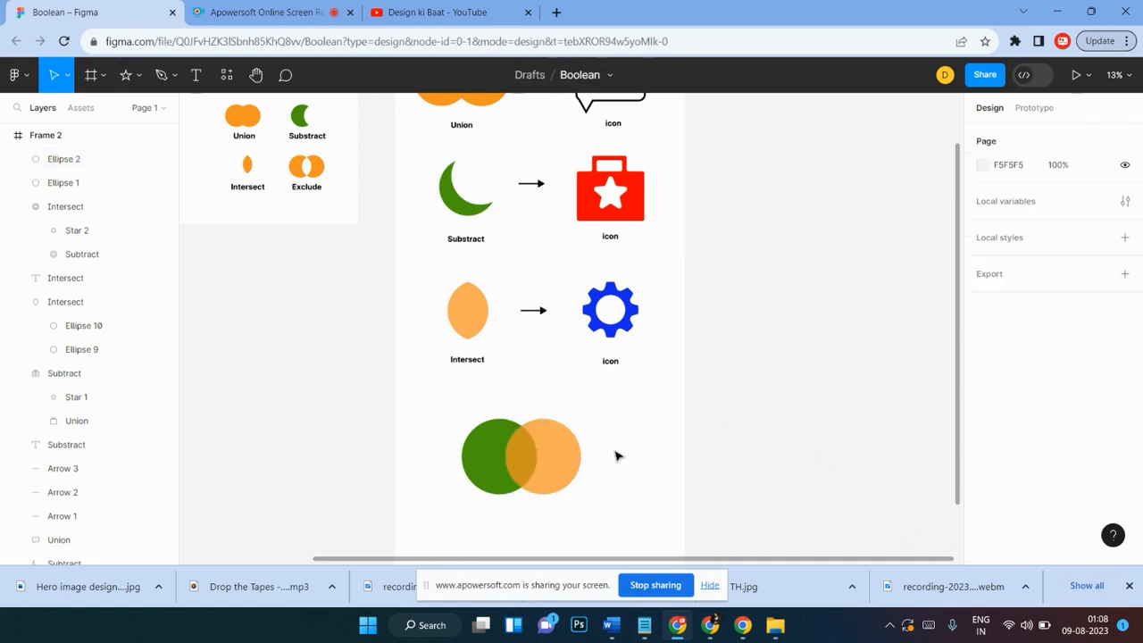
# Step: Select both new circles and open the Boolean operation choices
pyautogui.scroll(-2, 616, 456)
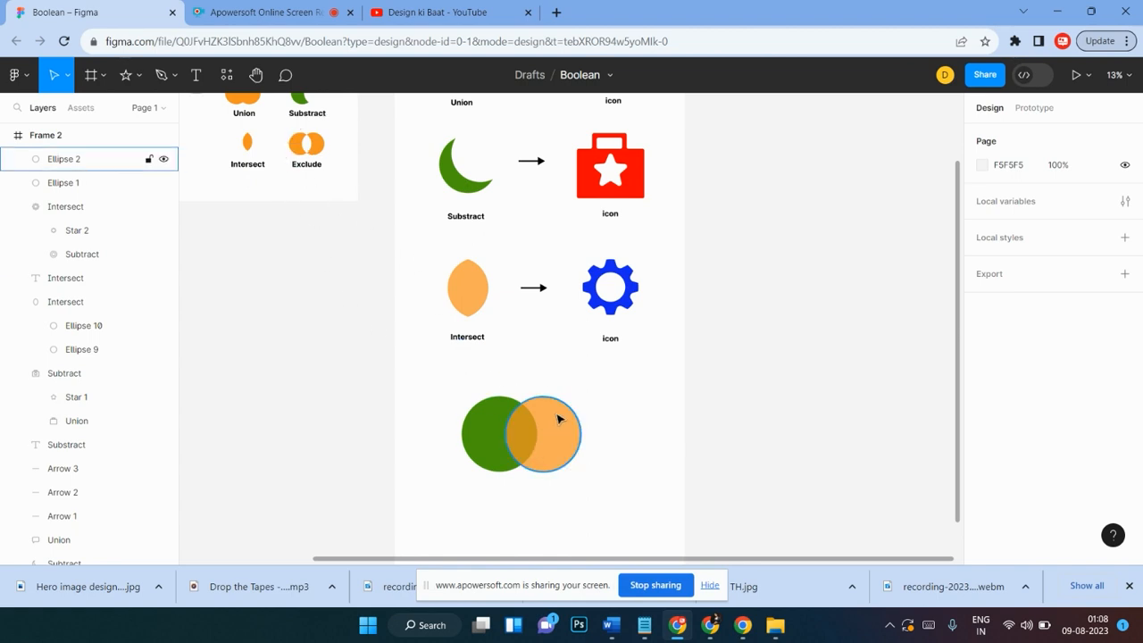
pyautogui.moveTo(588, 386); pyautogui.dragTo(457, 477)
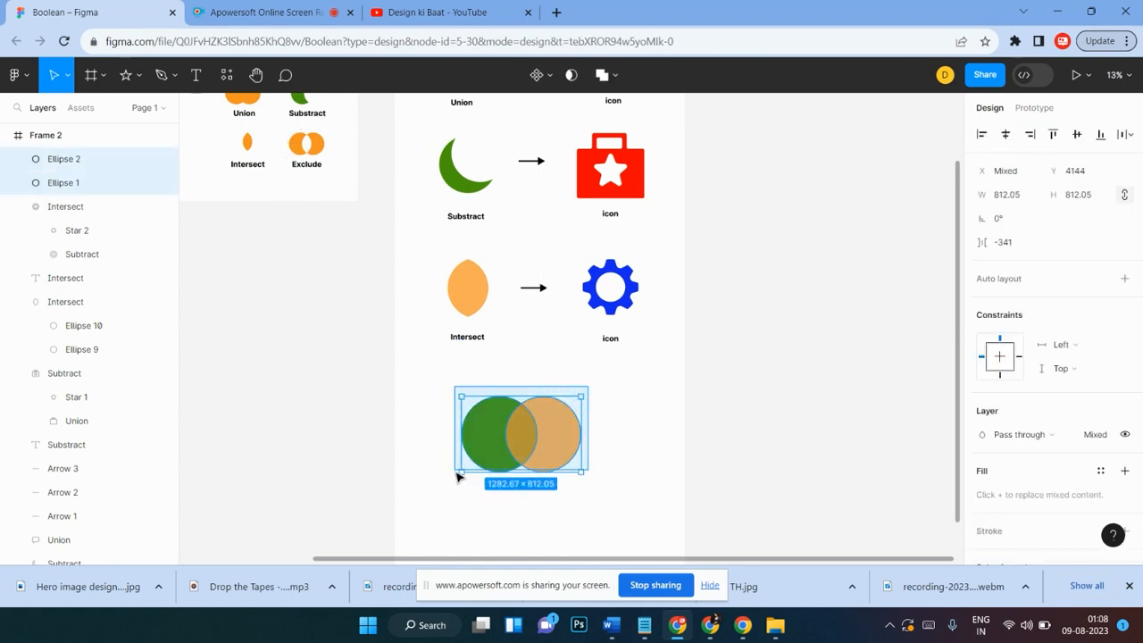
pyautogui.click(614, 75)
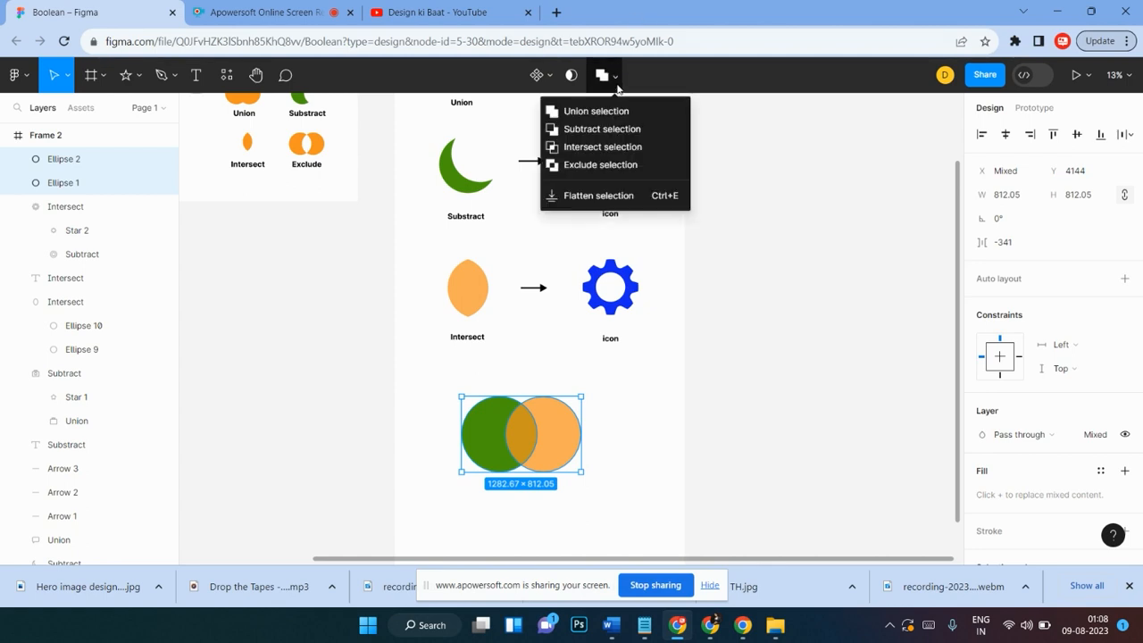
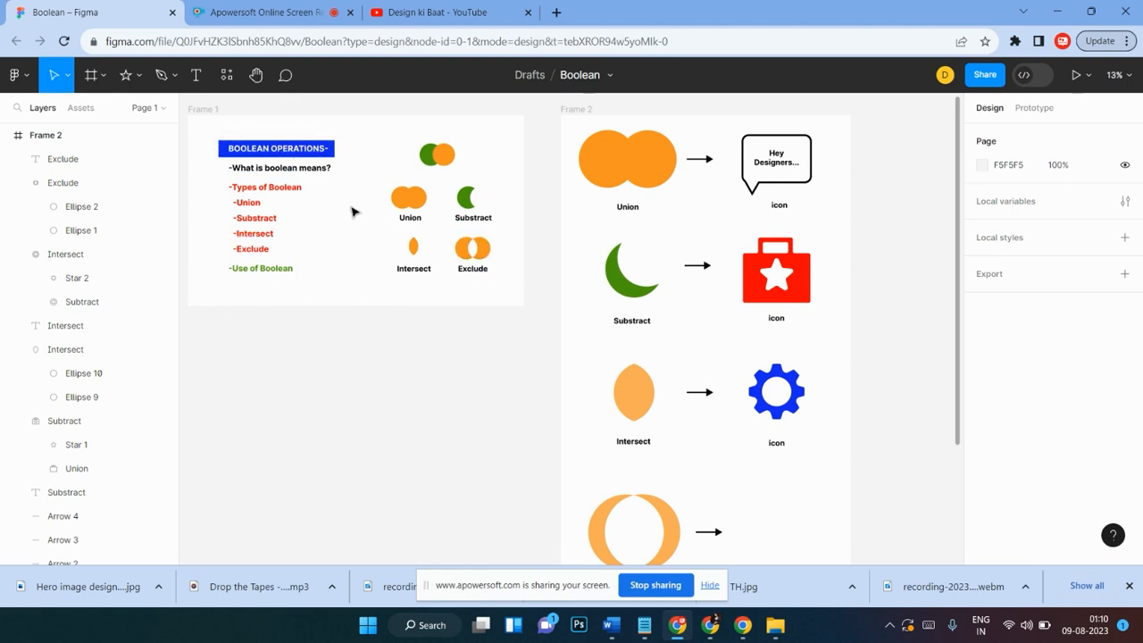
# Step: Inspect the Exclude example at the bottom of Frame 2
pyautogui.scroll(-3, 786, 446)
pyautogui.scroll(2, 777, 434)
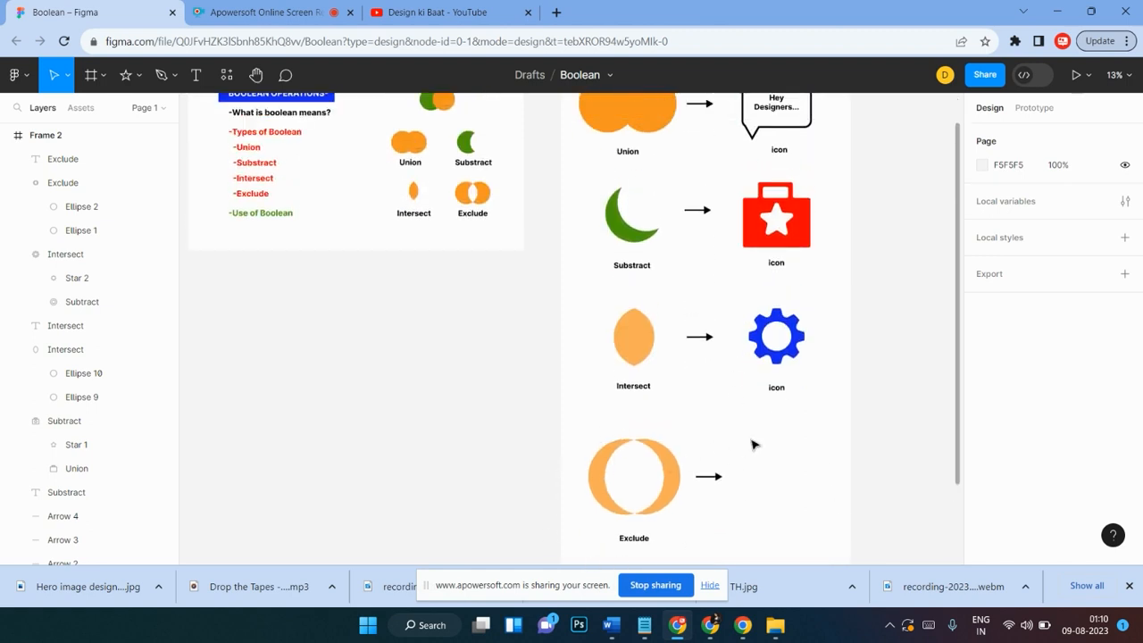
pyautogui.hscroll(3, 752, 445)
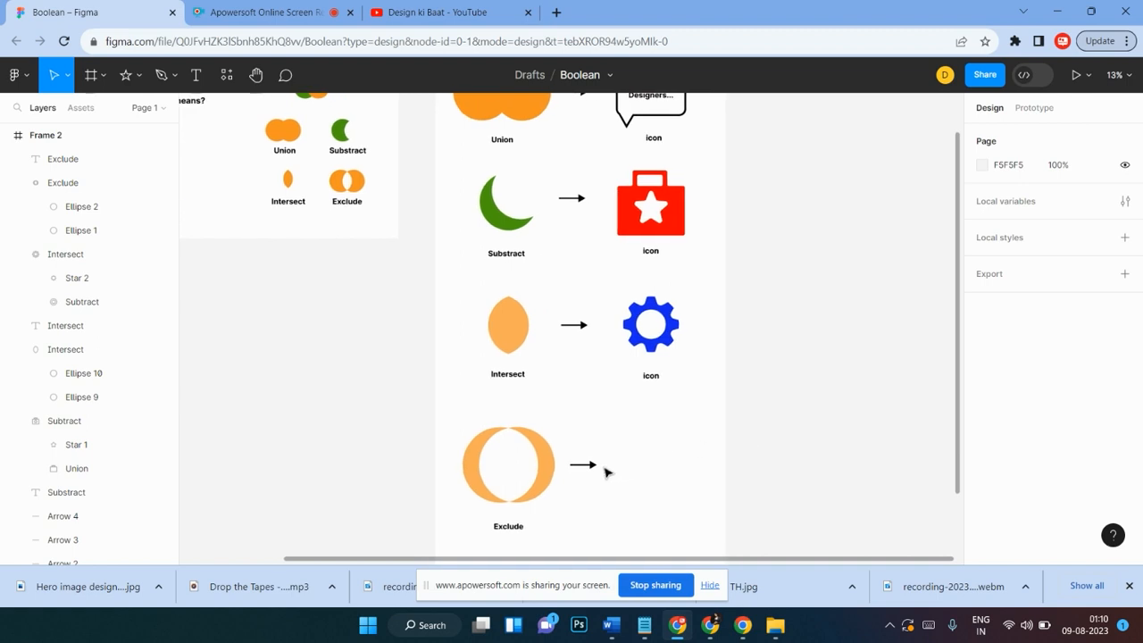
pyautogui.scroll(-2, 658, 449)
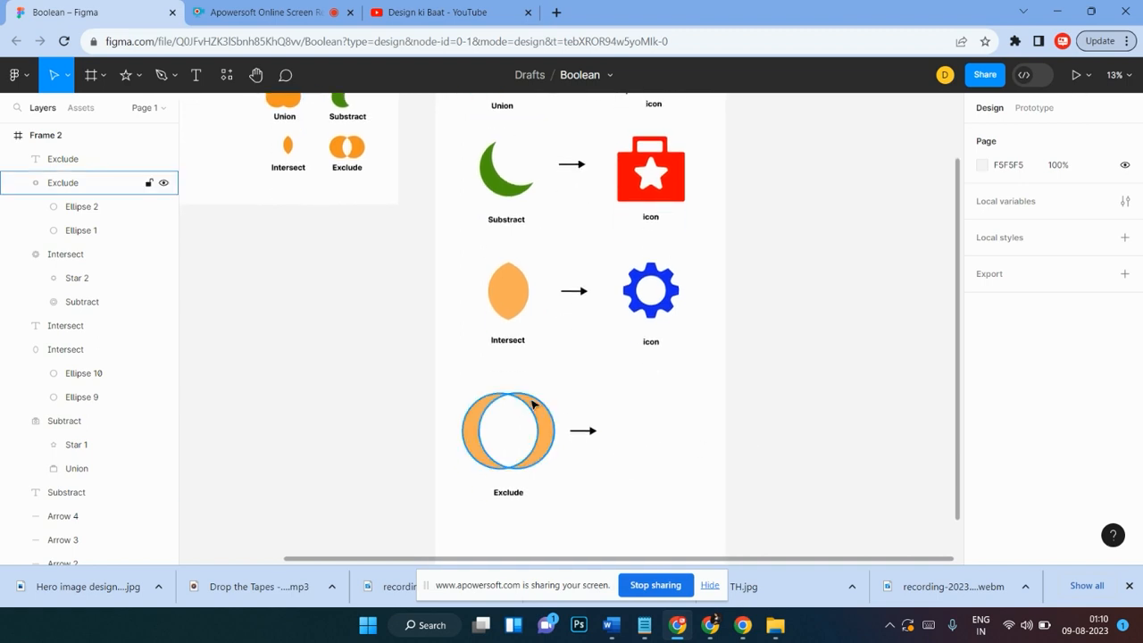
pyautogui.click(538, 412)
pyautogui.scroll(2, 539, 414)
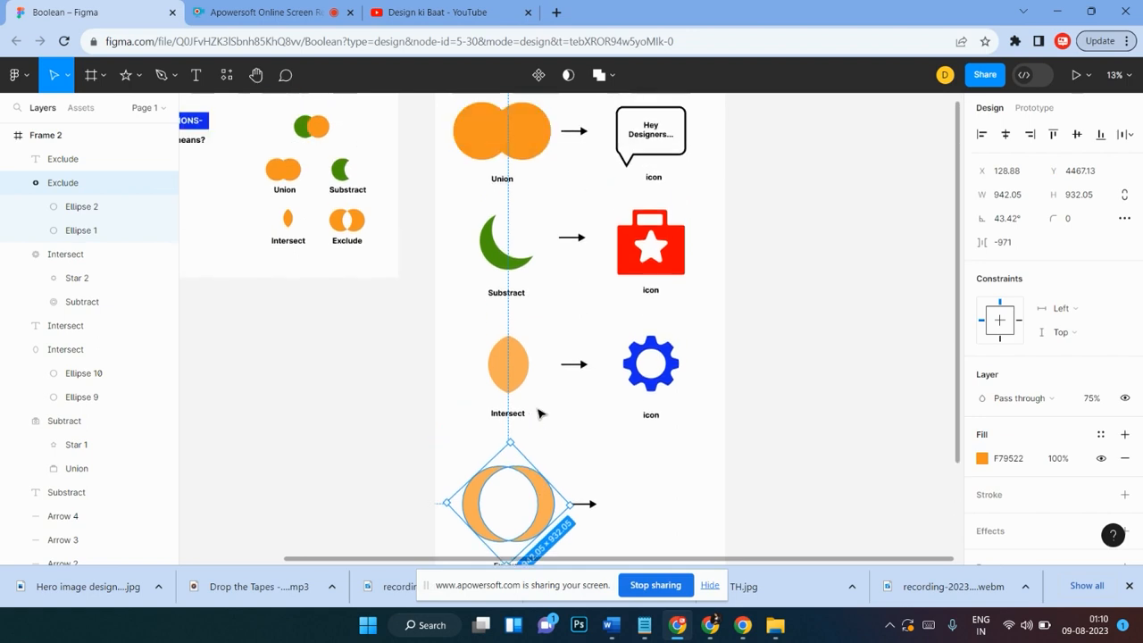
pyautogui.scroll(-3, 538, 413)
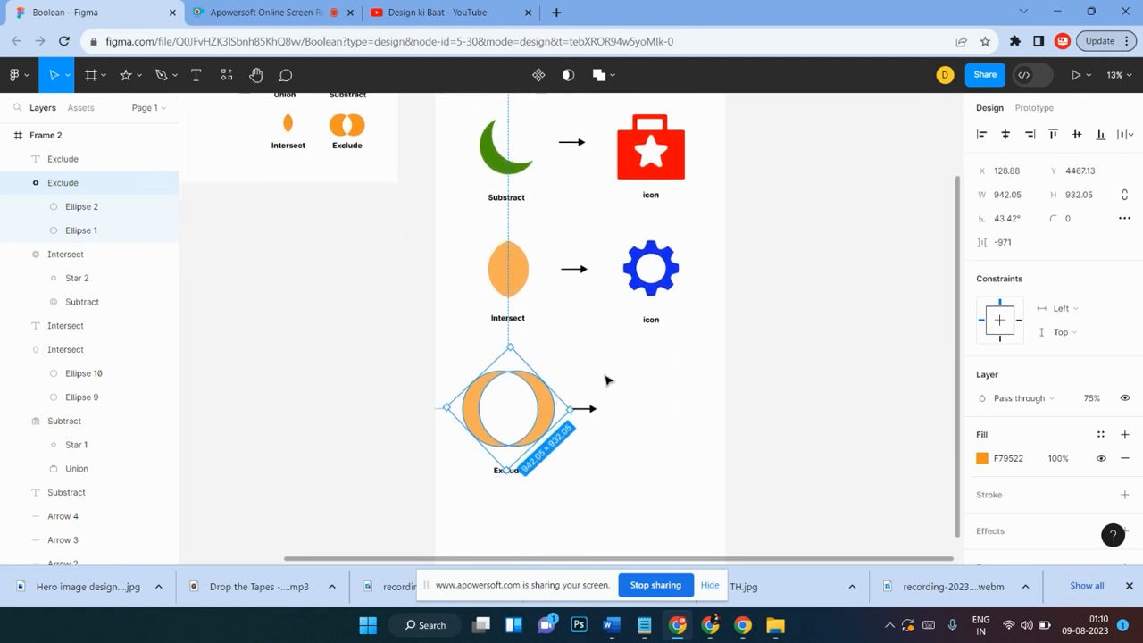
pyautogui.click(312, 379)
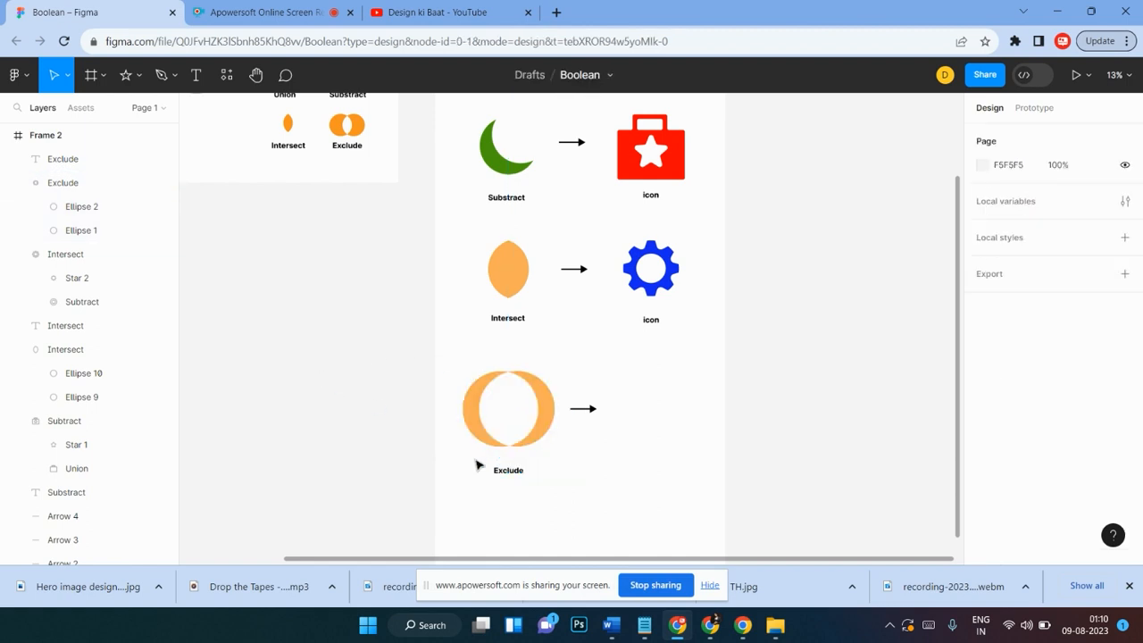
# Step: Shift one ellipse inside the Exclude shape so both circles nearly overlap into a thin ring
pyautogui.doubleClick(542, 412)
pyautogui.moveTo(542, 413); pyautogui.dragTo(529, 410)
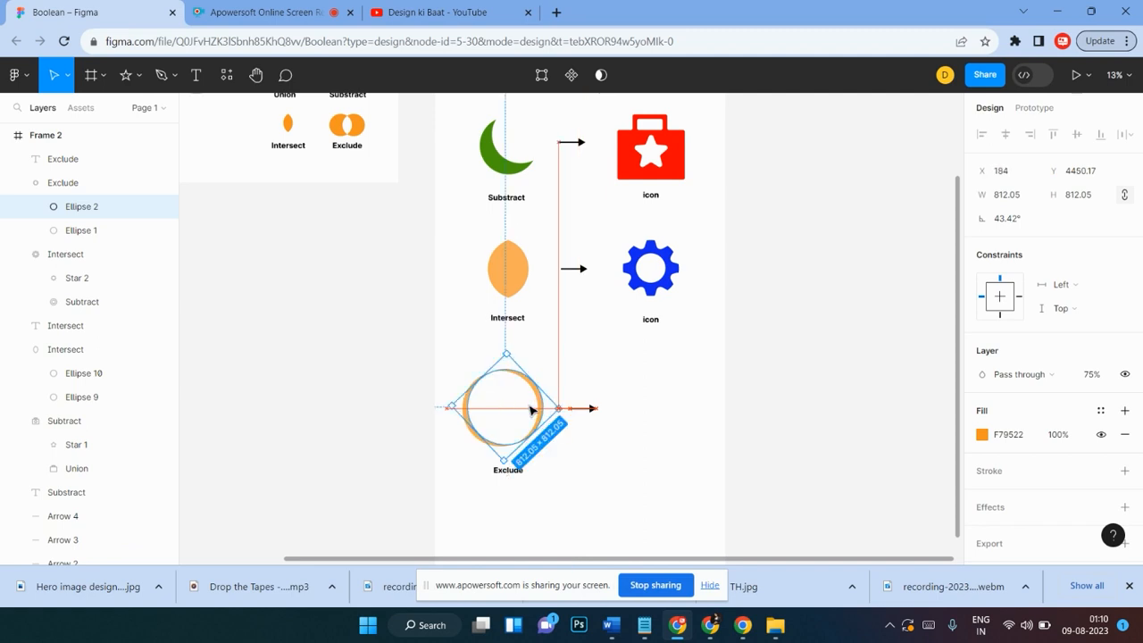
pyautogui.click(406, 426)
pyautogui.scroll(-1, 405, 423)
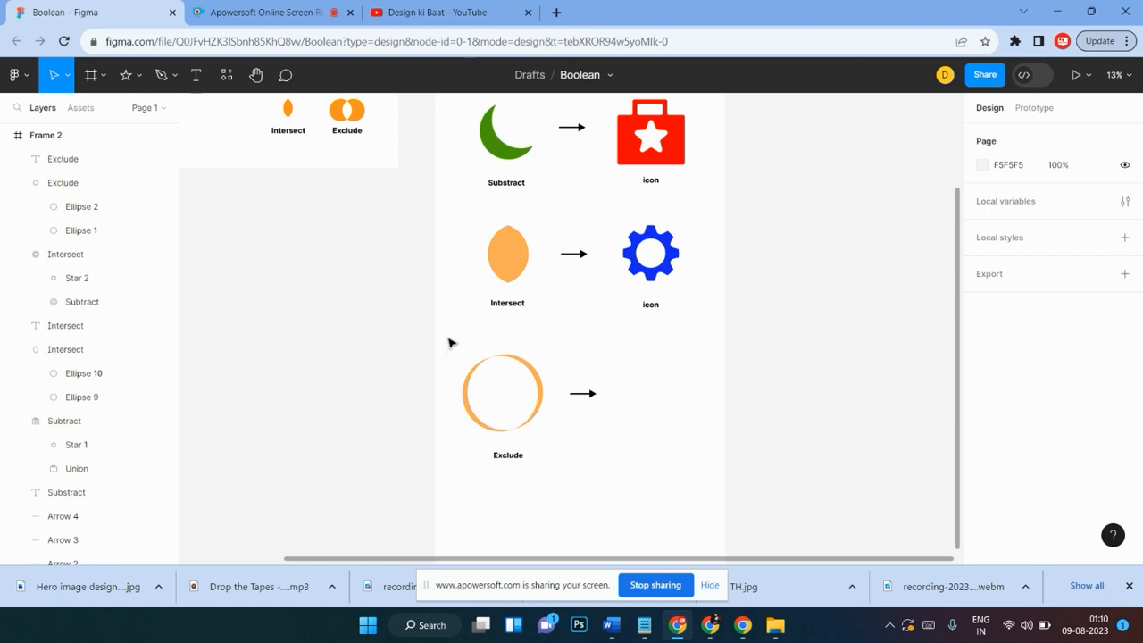
# Step: Rotate the Exclude shape to about 28°
pyautogui.moveTo(441, 346); pyautogui.dragTo(553, 437)
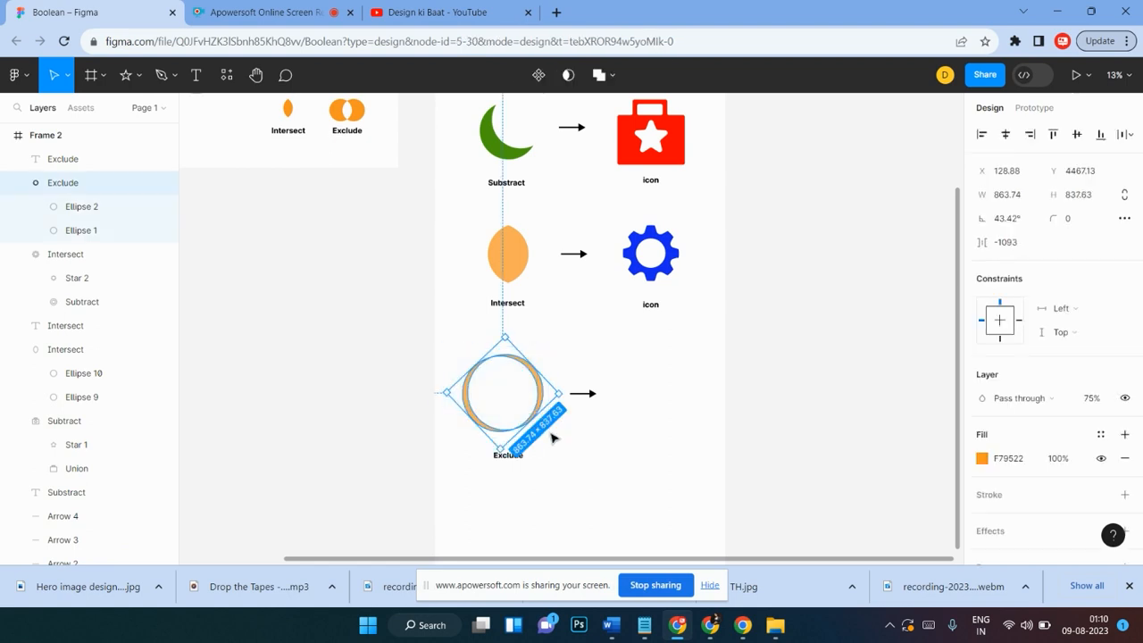
pyautogui.click(430, 362)
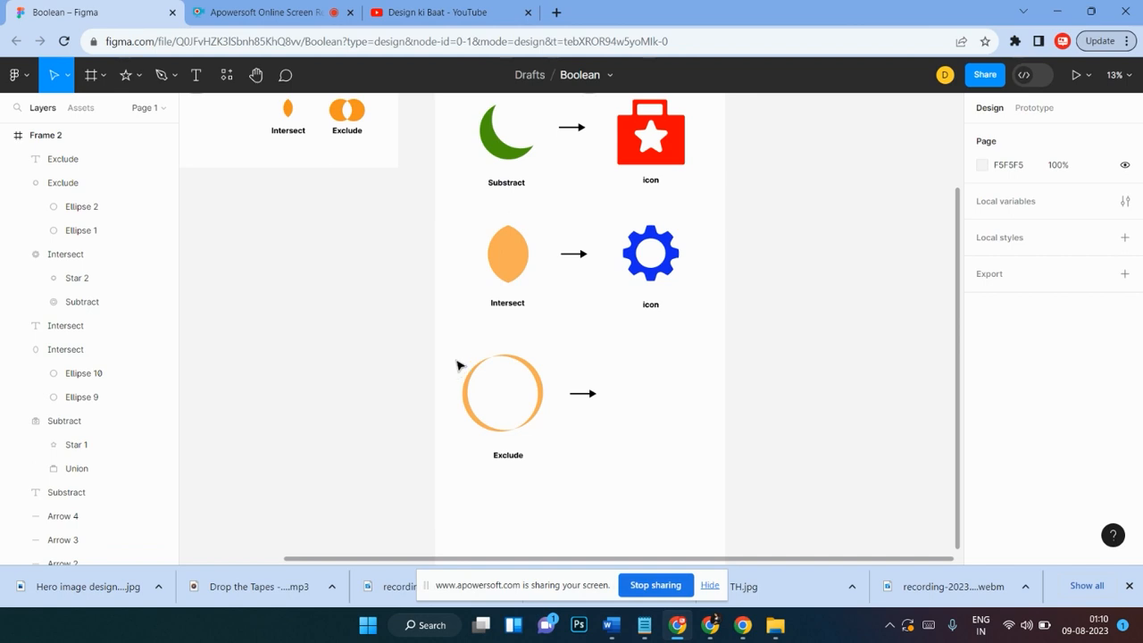
pyautogui.click(502, 380)
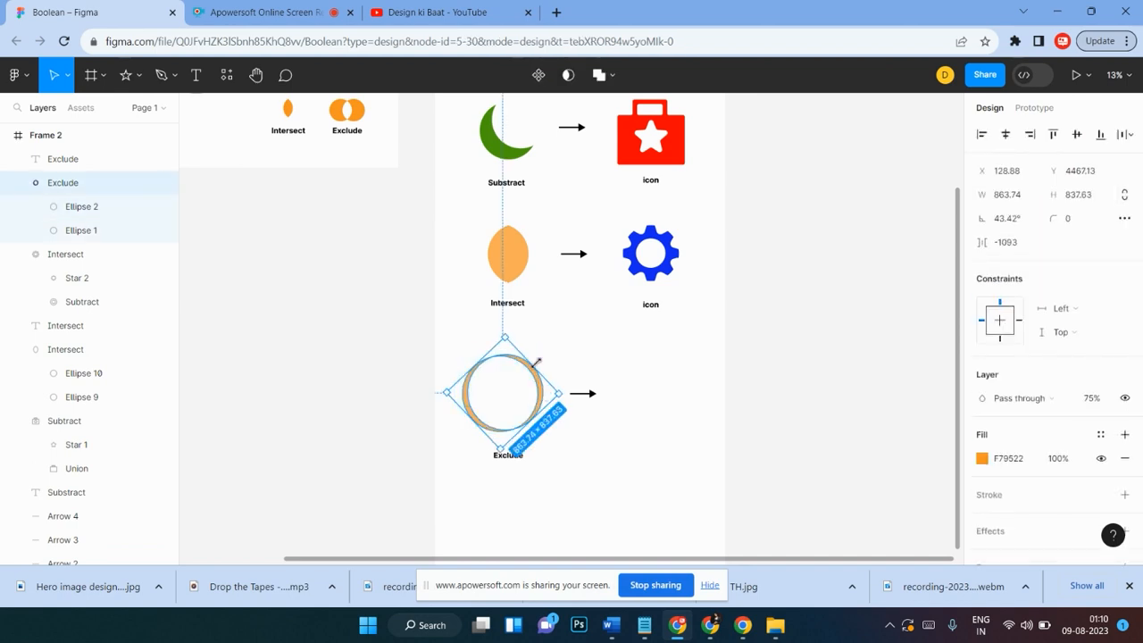
pyautogui.moveTo(518, 335); pyautogui.dragTo(525, 344)
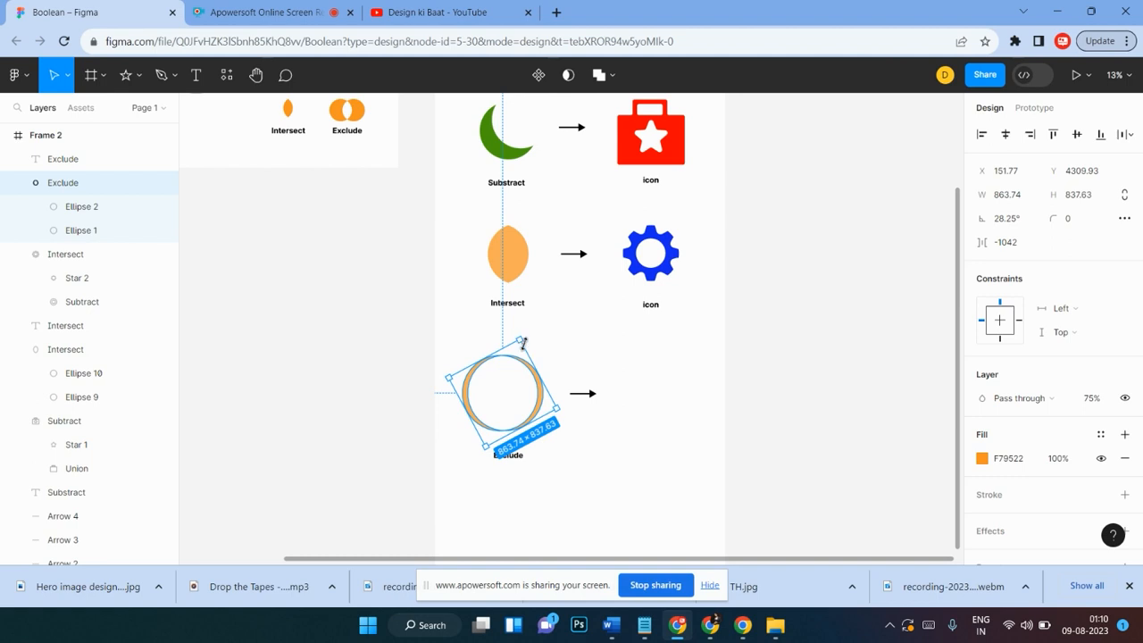
pyautogui.click(368, 395)
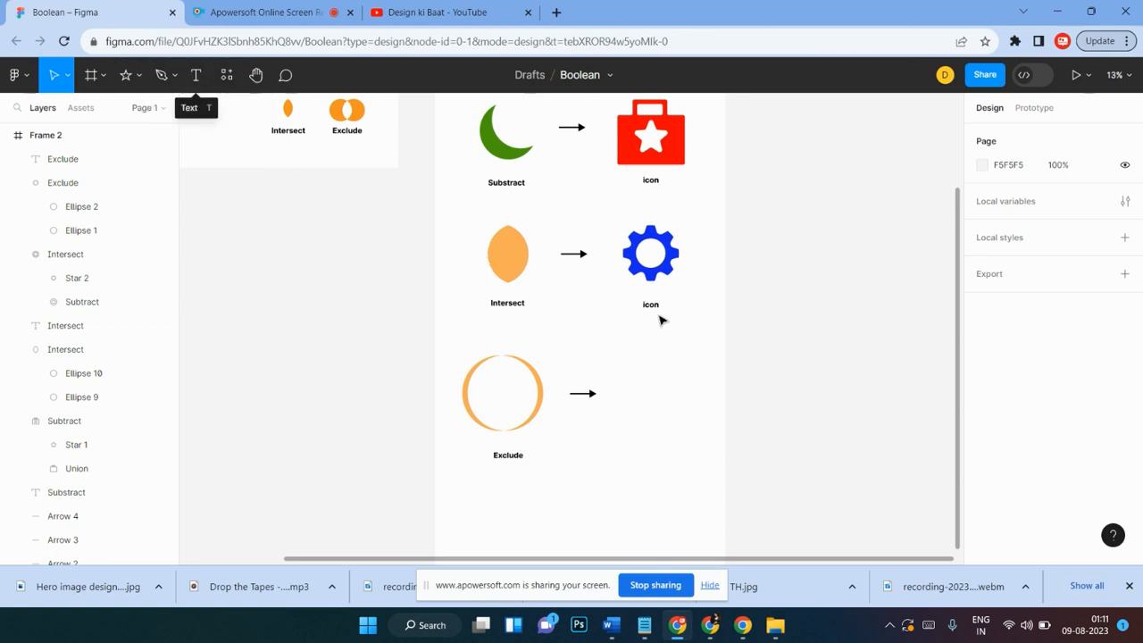
# Step: Draw a grey arc-shaped ellipse to the right of the Exclude arrow
pyautogui.scroll(2, 652, 287)
pyautogui.scroll(2, 652, 287)
pyautogui.scroll(-3, 656, 284)
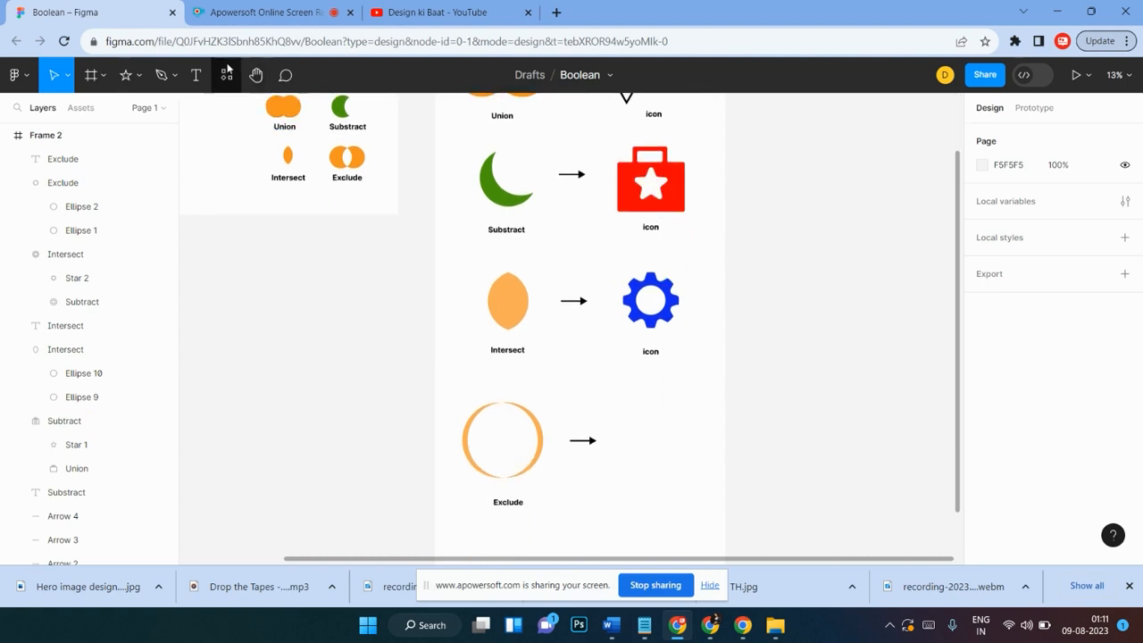
pyautogui.click(135, 76)
pyautogui.click(111, 165)
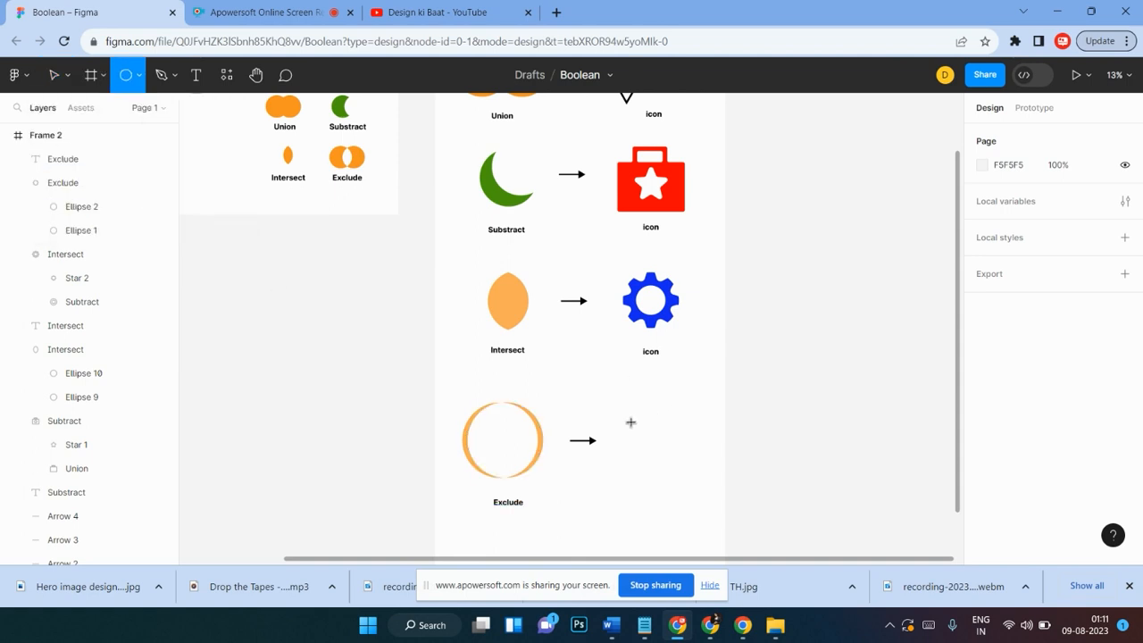
pyautogui.moveTo(618, 421); pyautogui.dragTo(673, 411)
pyautogui.click(734, 413)
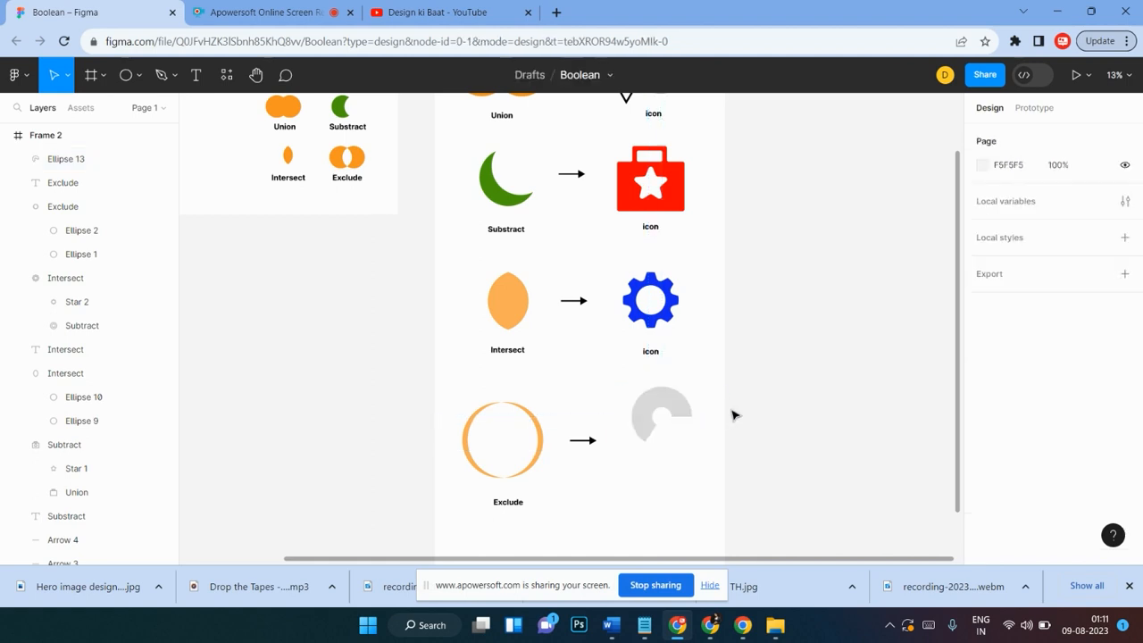
# Step: Duplicate the arc, rotate the copy -135° and fit it against the first arc
pyautogui.click(668, 404)
pyautogui.moveTo(668, 404); pyautogui.dragTo(678, 464)
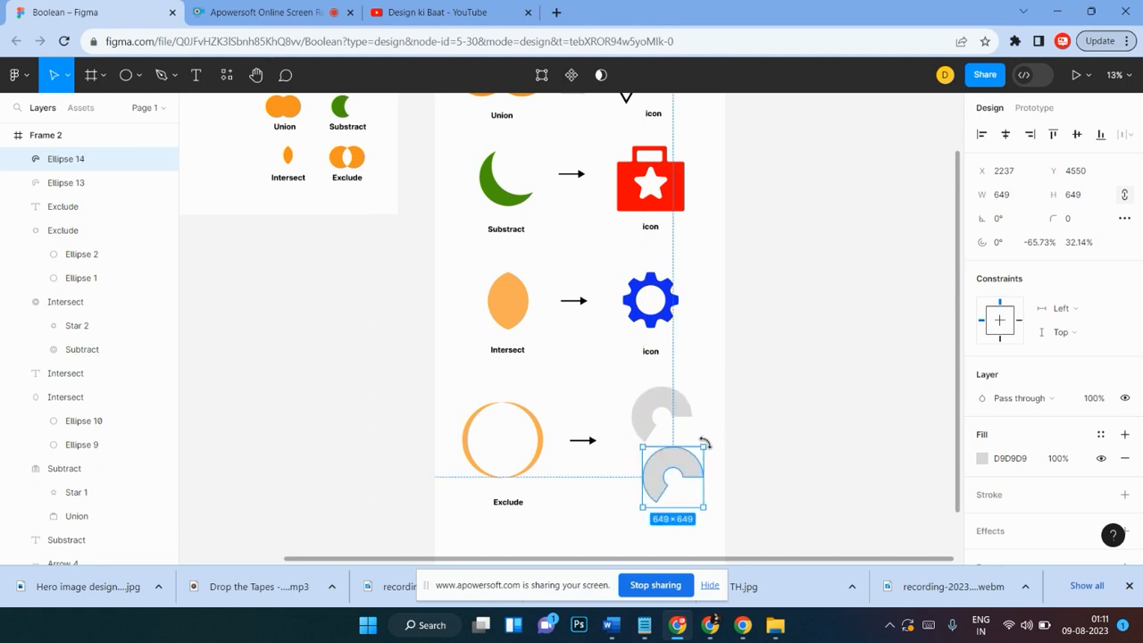
pyautogui.moveTo(671, 468); pyautogui.dragTo(718, 430)
pyautogui.scroll(1, 639, 449)
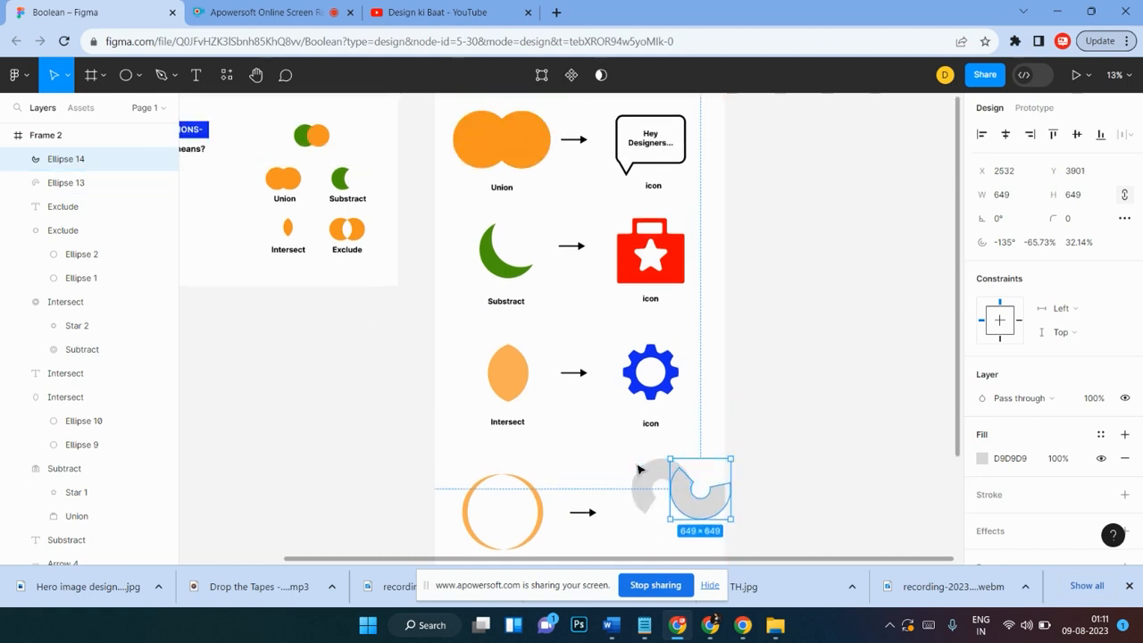
pyautogui.click(637, 467)
pyautogui.scroll(-1, 636, 461)
pyautogui.moveTo(614, 392); pyautogui.dragTo(699, 455)
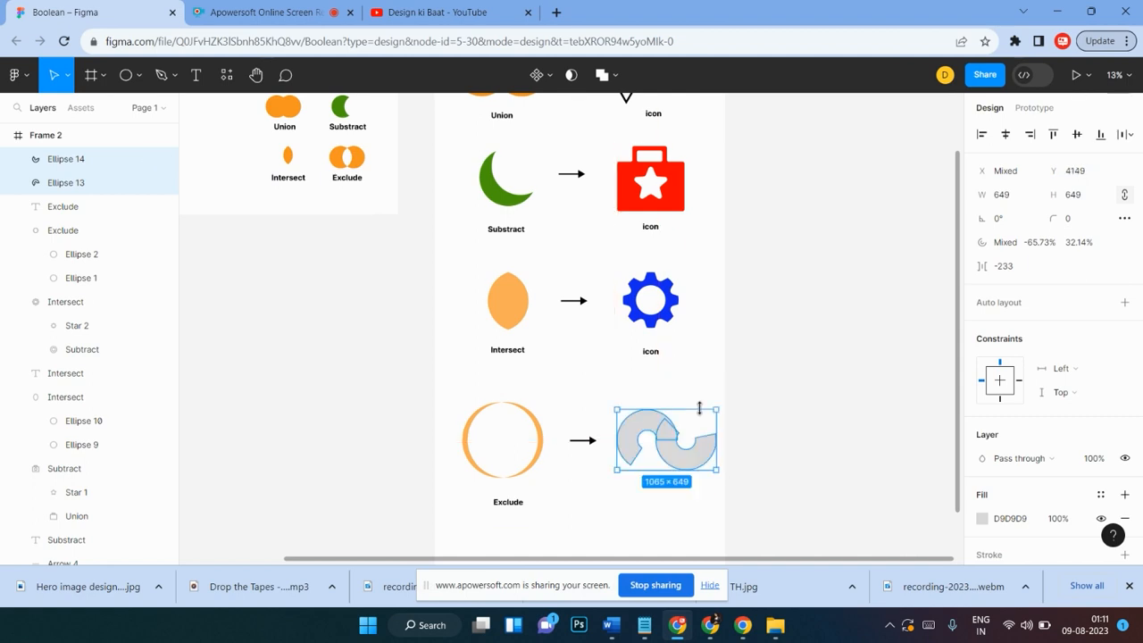
pyautogui.scroll(-1, 699, 408)
pyautogui.click(701, 399)
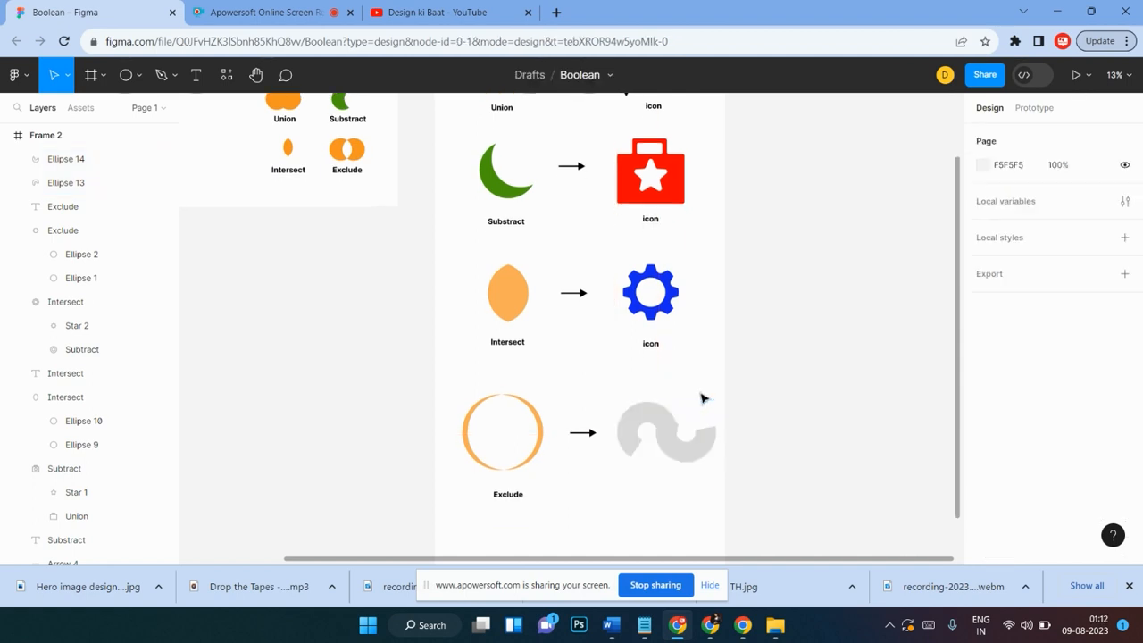
pyautogui.click(685, 451)
pyautogui.moveTo(686, 451); pyautogui.dragTo(684, 450)
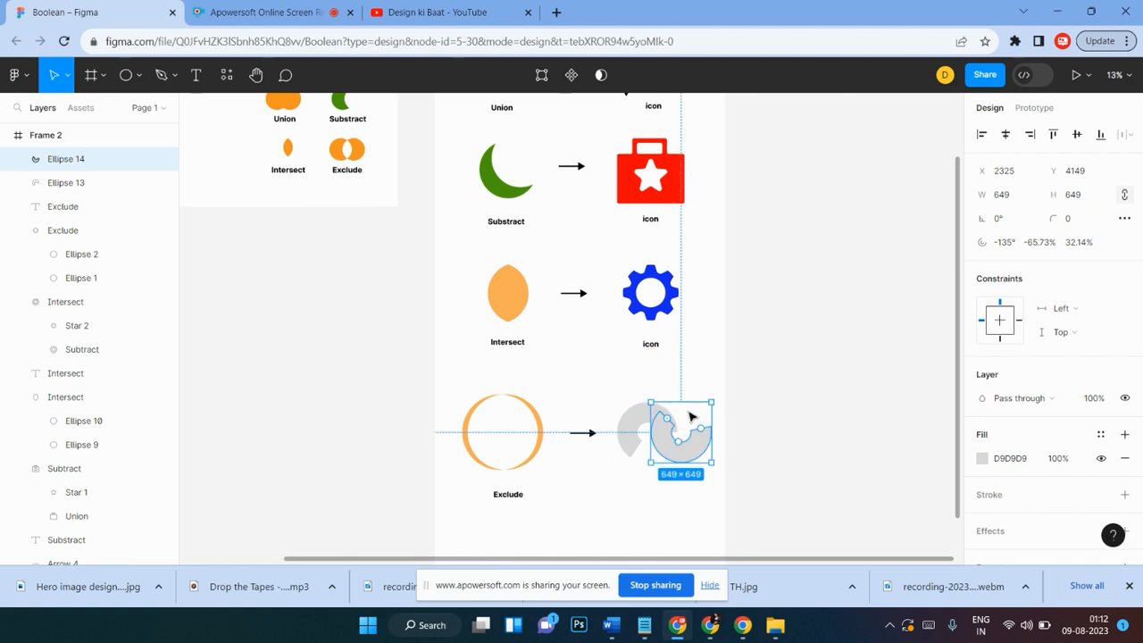
pyautogui.click(692, 415)
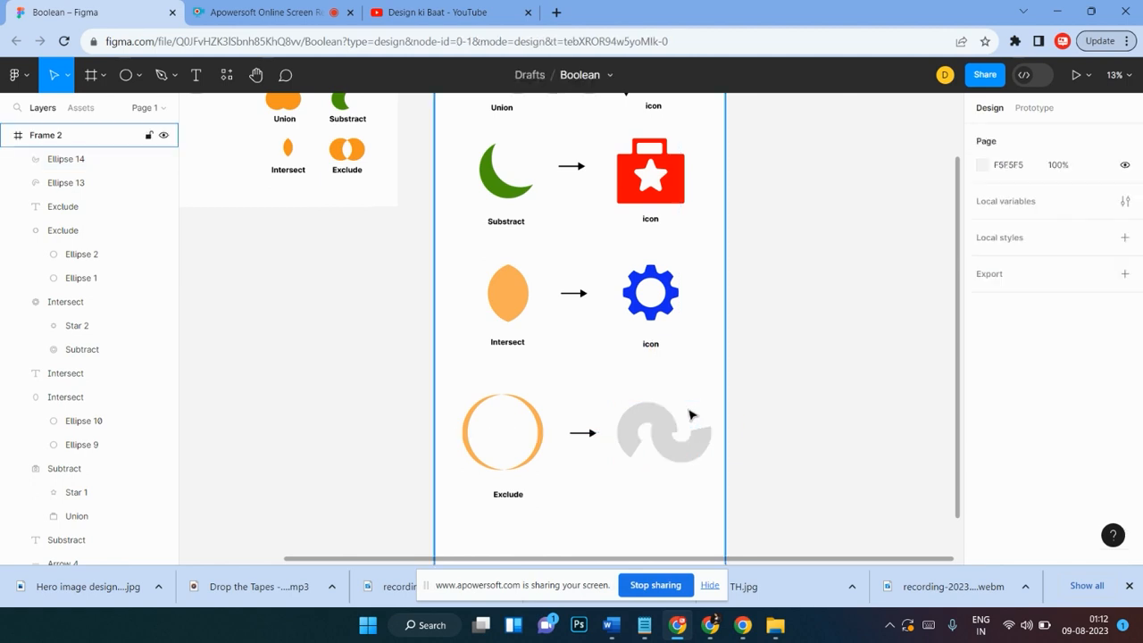
# Step: Rotate and reposition the copied arc beside the first one
pyautogui.scroll(3, 690, 414)
pyautogui.scroll(-3, 689, 410)
pyautogui.hscroll(1, 715, 400)
pyautogui.click(748, 334)
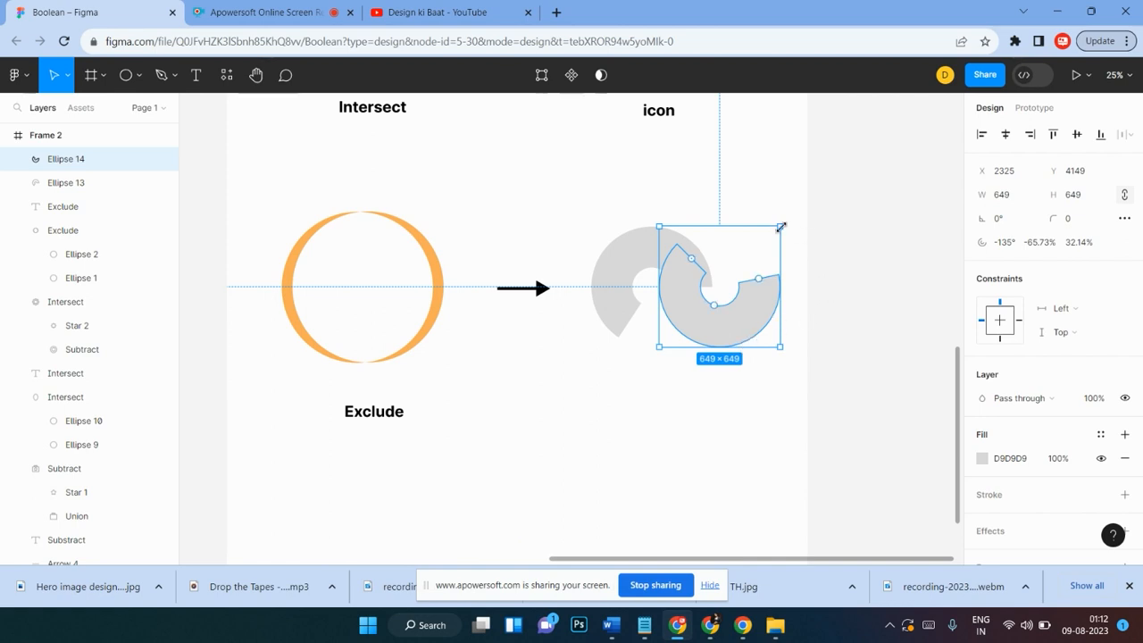
pyautogui.moveTo(786, 224); pyautogui.dragTo(801, 242)
pyautogui.moveTo(736, 318); pyautogui.dragTo(750, 270)
pyautogui.click(755, 242)
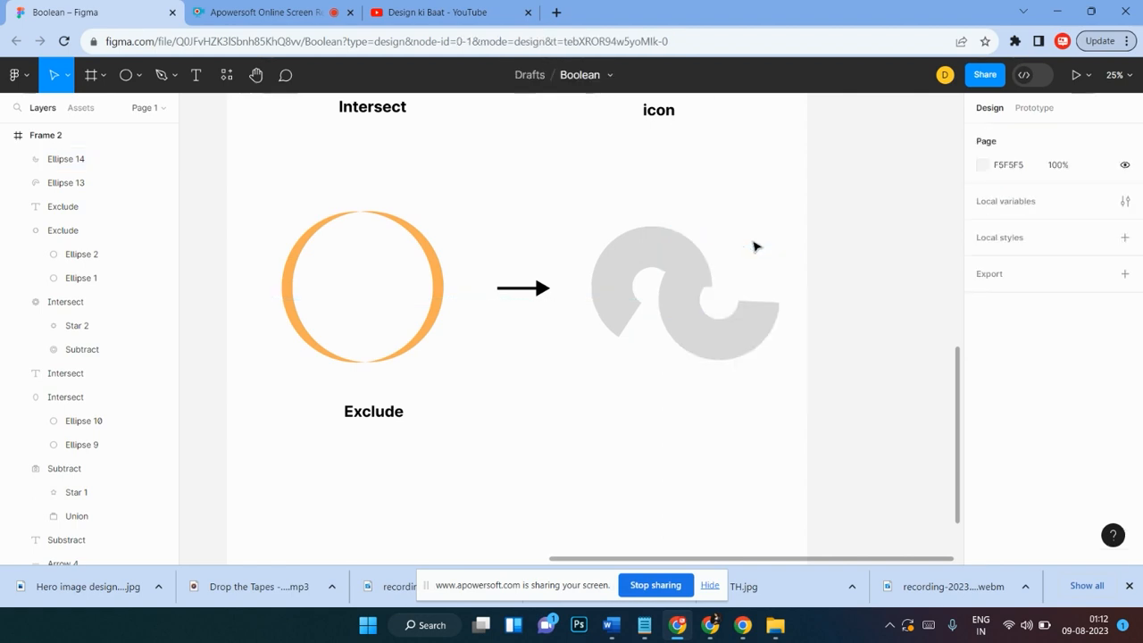
# Step: Delete both arc shapes
pyautogui.click(715, 289)
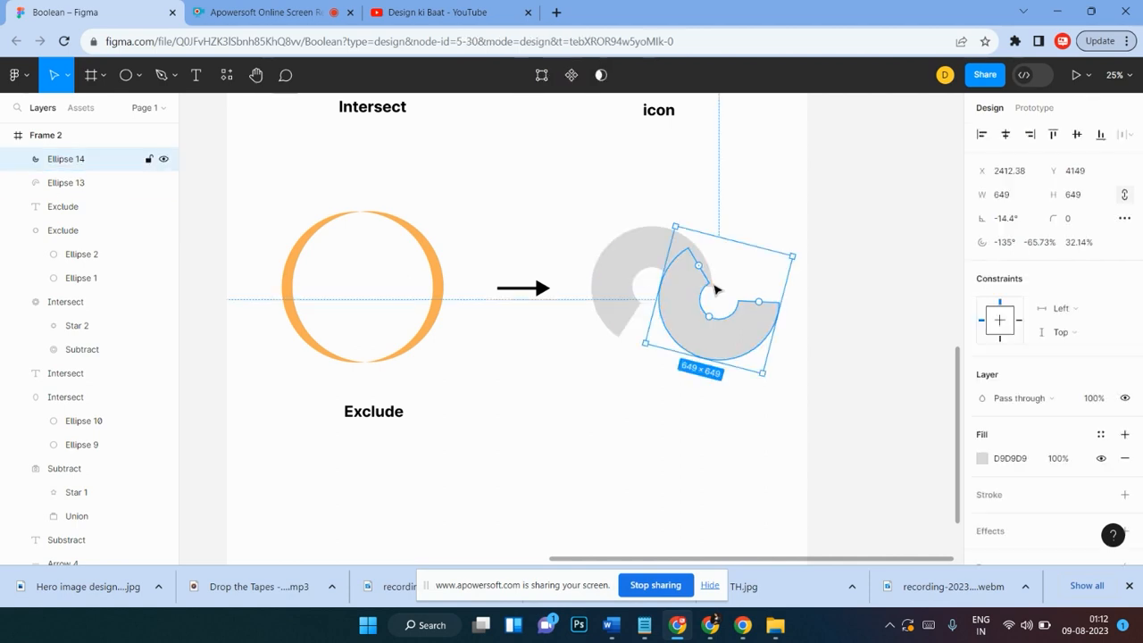
pyautogui.press('Delete')
pyautogui.click(683, 273)
pyautogui.press('Delete')
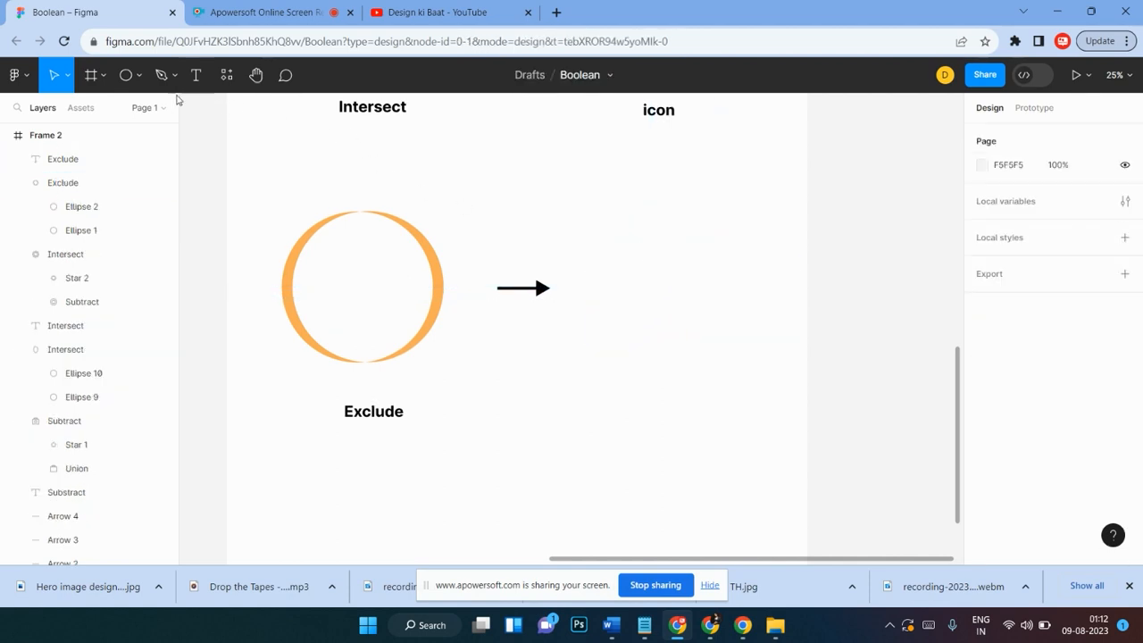
# Step: Draw a circle about 804 x 804 to the right of the Exclude arrow
pyautogui.click(125, 75)
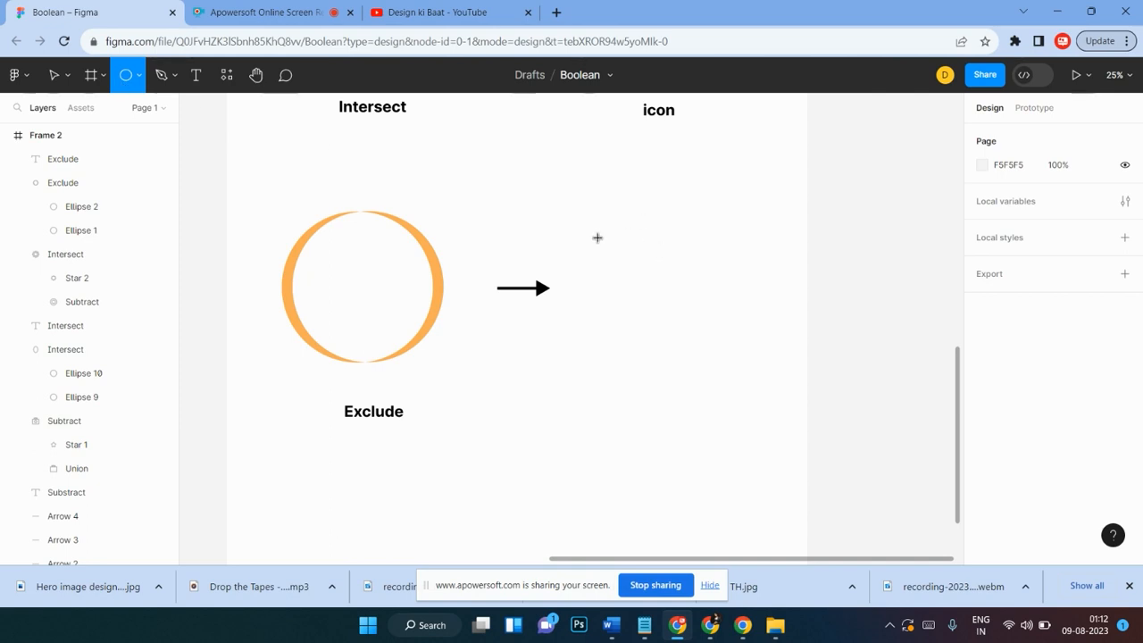
pyautogui.moveTo(597, 237); pyautogui.dragTo(747, 387)
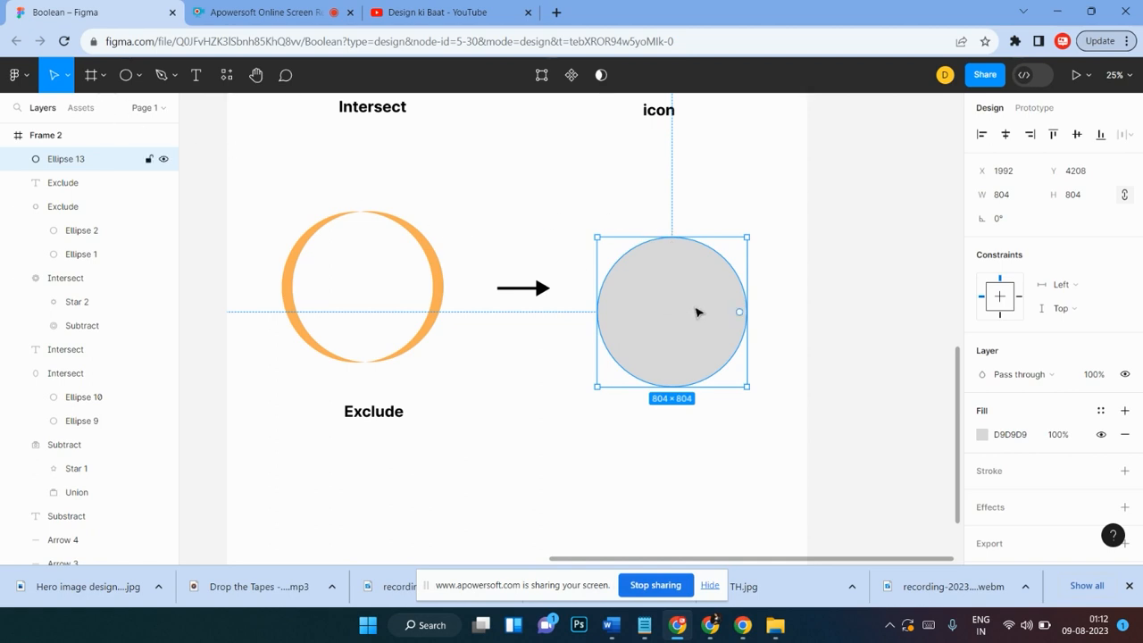
# Step: Edit the circle's path, pulling the top node up and the bottom node inward into two lobes
pyautogui.doubleClick(695, 312)
pyautogui.moveTo(672, 239); pyautogui.dragTo(674, 189)
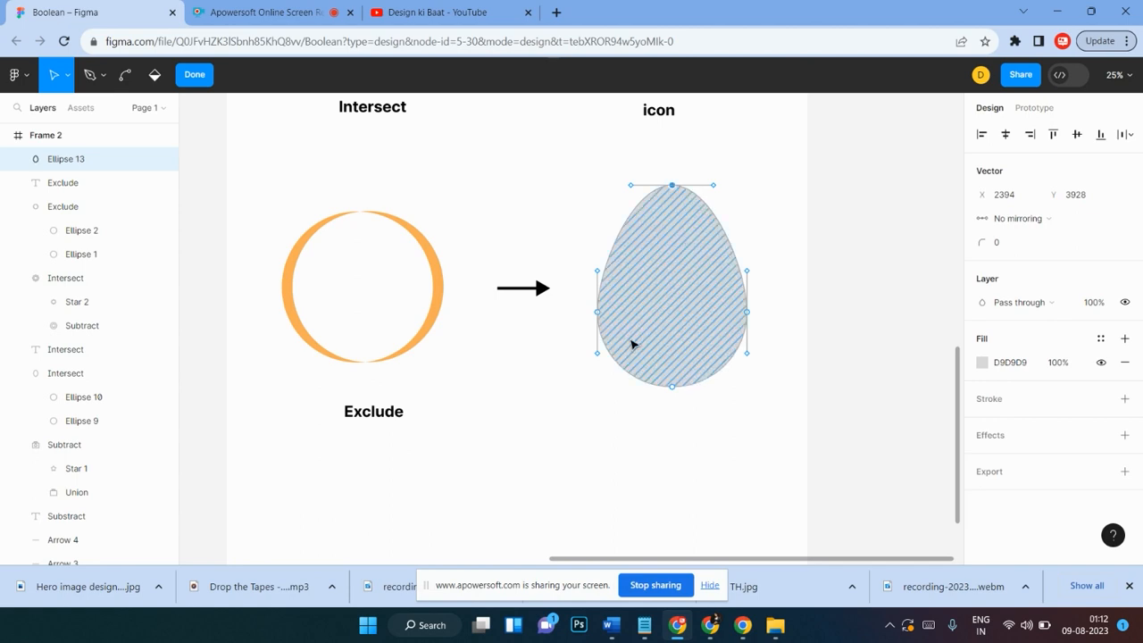
pyautogui.keyDown('shift'); pyautogui.click(674, 386); pyautogui.keyUp('shift')
pyautogui.moveTo(674, 391)
pyautogui.mouseDown()
pyautogui.moveTo(688, 308)
pyautogui.moveTo(651, 323)
pyautogui.moveTo(676, 393)
pyautogui.mouseUp()
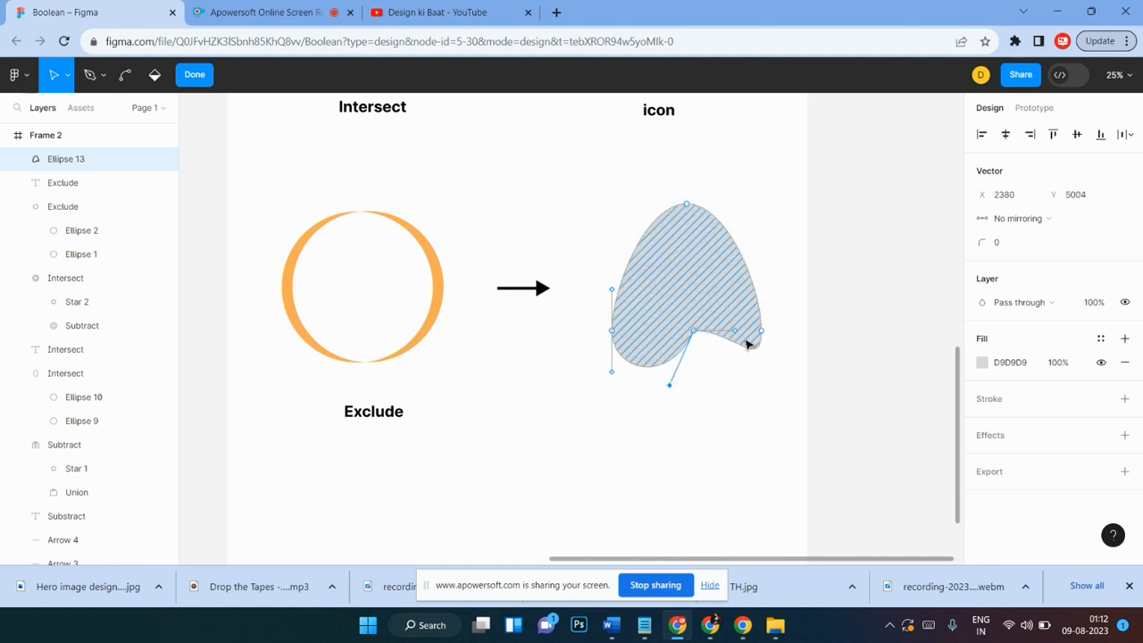
pyautogui.moveTo(736, 334)
pyautogui.mouseDown()
pyautogui.moveTo(725, 362)
pyautogui.moveTo(735, 357)
pyautogui.moveTo(738, 273)
pyautogui.mouseUp()
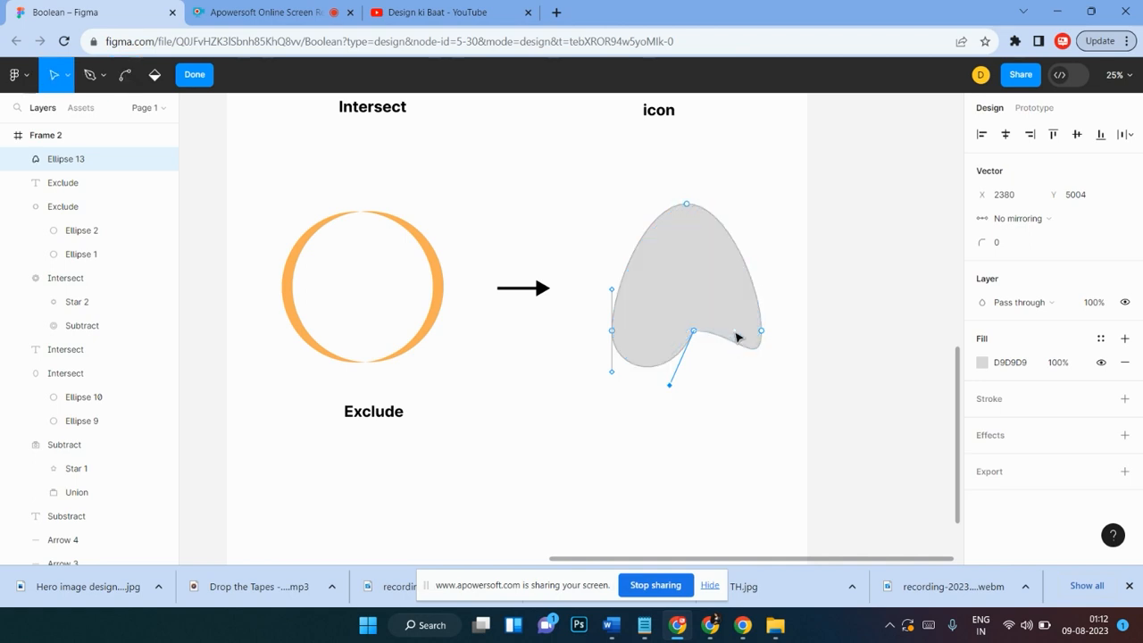
pyautogui.moveTo(737, 337)
pyautogui.mouseDown()
pyautogui.moveTo(750, 332)
pyautogui.moveTo(716, 393)
pyautogui.moveTo(708, 384)
pyautogui.mouseUp()
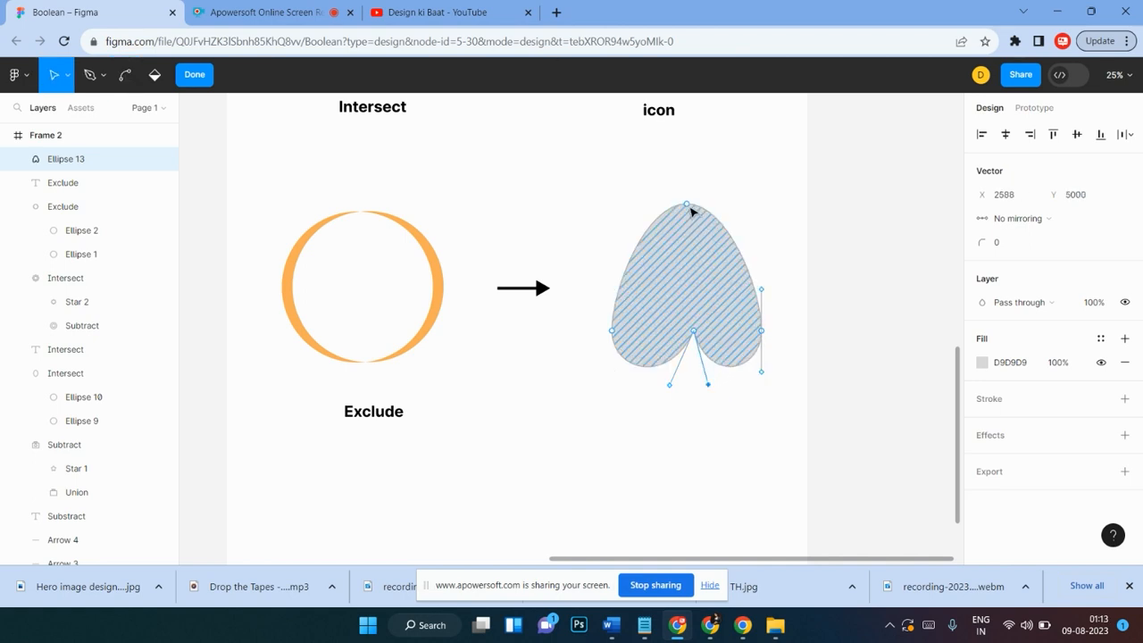
# Step: Adjust the top node's handles into a sharp point and finish editing the path
pyautogui.click(687, 205)
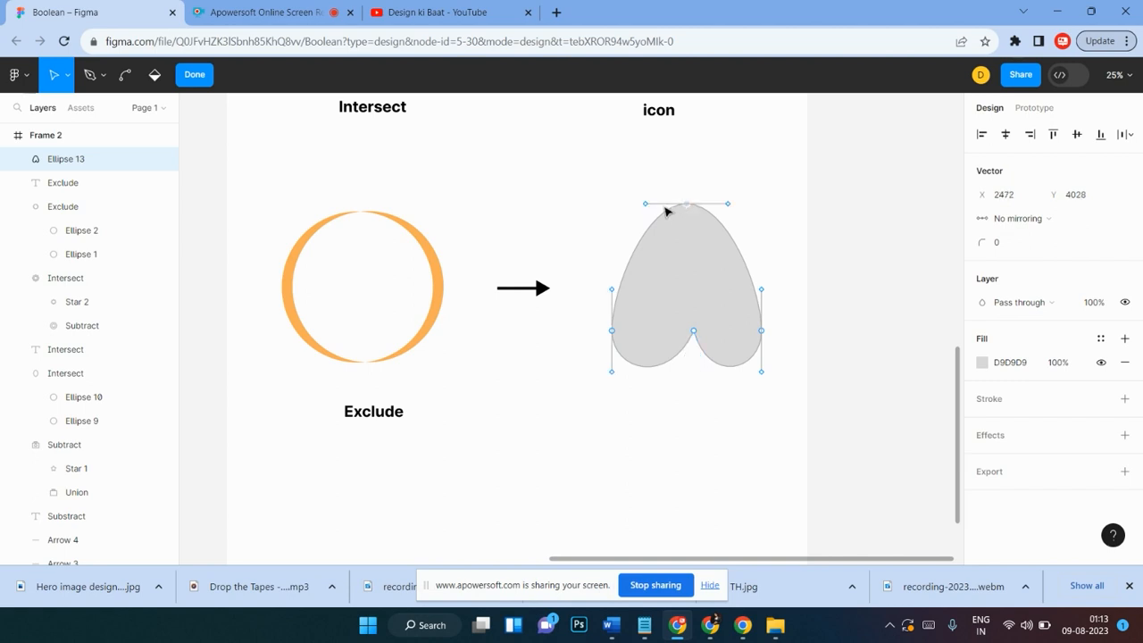
pyautogui.moveTo(648, 205)
pyautogui.mouseDown()
pyautogui.moveTo(662, 218)
pyautogui.moveTo(655, 209)
pyautogui.mouseUp()
pyautogui.moveTo(727, 205)
pyautogui.mouseDown()
pyautogui.moveTo(728, 234)
pyautogui.moveTo(728, 219)
pyautogui.mouseUp()
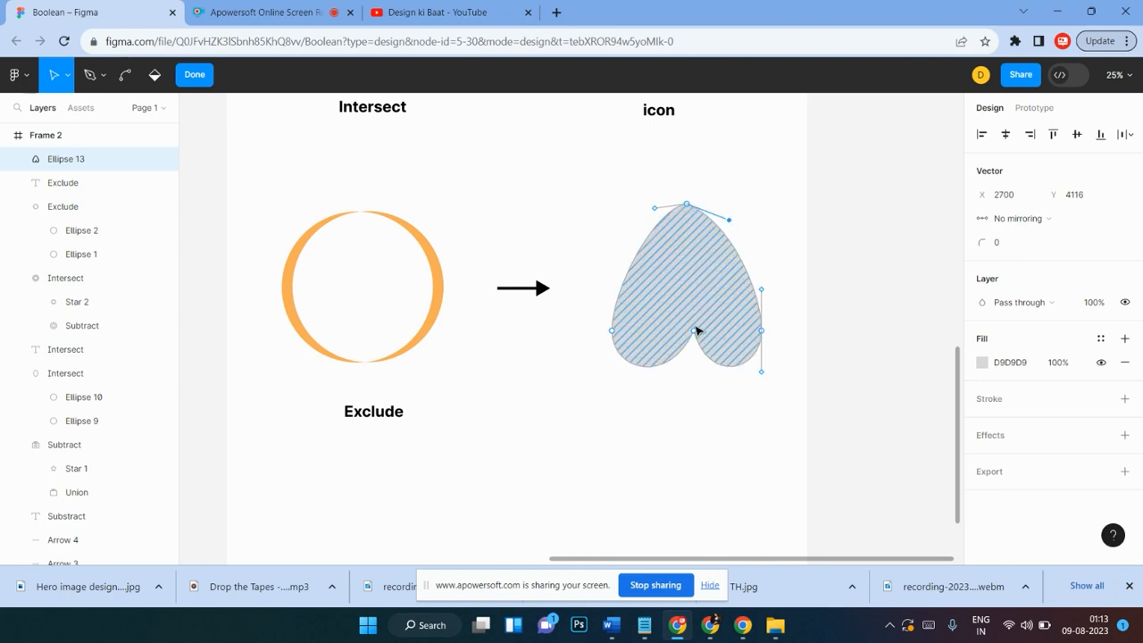
pyautogui.moveTo(694, 329); pyautogui.dragTo(681, 332)
pyautogui.moveTo(682, 205); pyautogui.dragTo(711, 214)
pyautogui.click(721, 215)
pyautogui.click(753, 200)
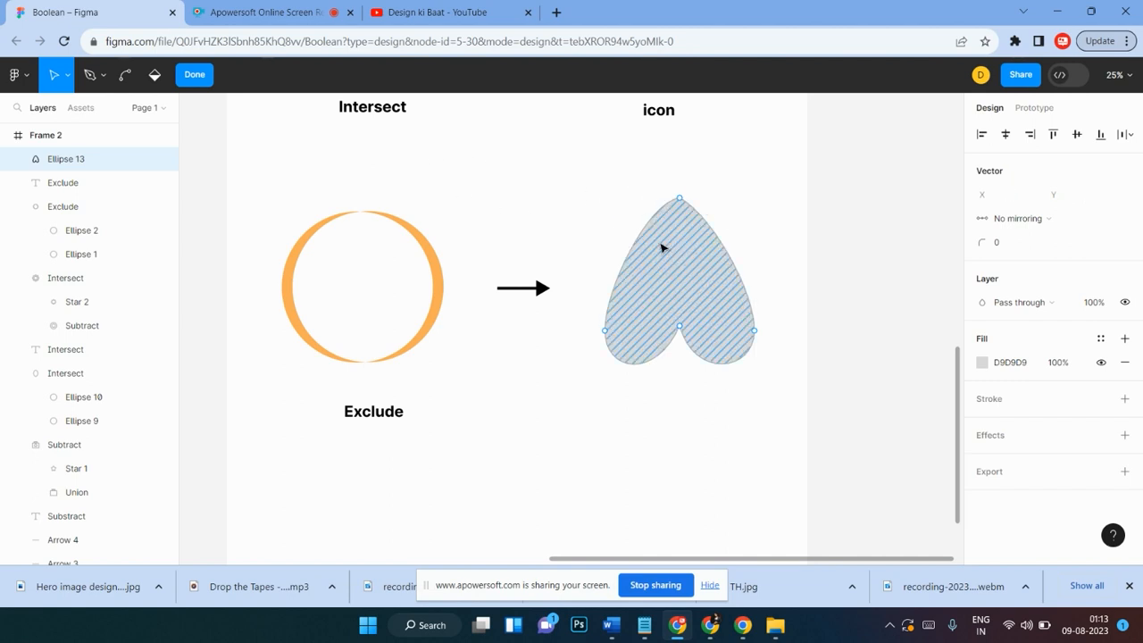
pyautogui.click(192, 75)
# Step: Flip the shape 180° into an upright heart and position it beside the arrow
pyautogui.click(768, 190)
pyautogui.click(706, 288)
pyautogui.moveTo(757, 190); pyautogui.dragTo(592, 378)
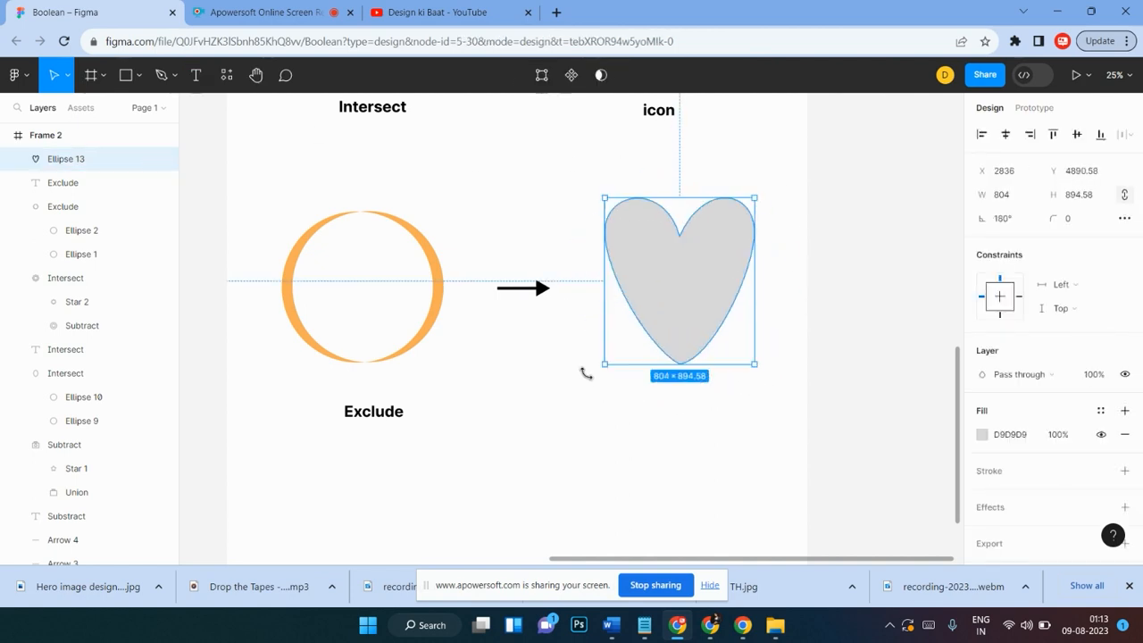
pyautogui.moveTo(673, 304)
pyautogui.mouseDown()
pyautogui.moveTo(676, 362)
pyautogui.moveTo(675, 320)
pyautogui.mouseUp()
pyautogui.scroll(1, 721, 319)
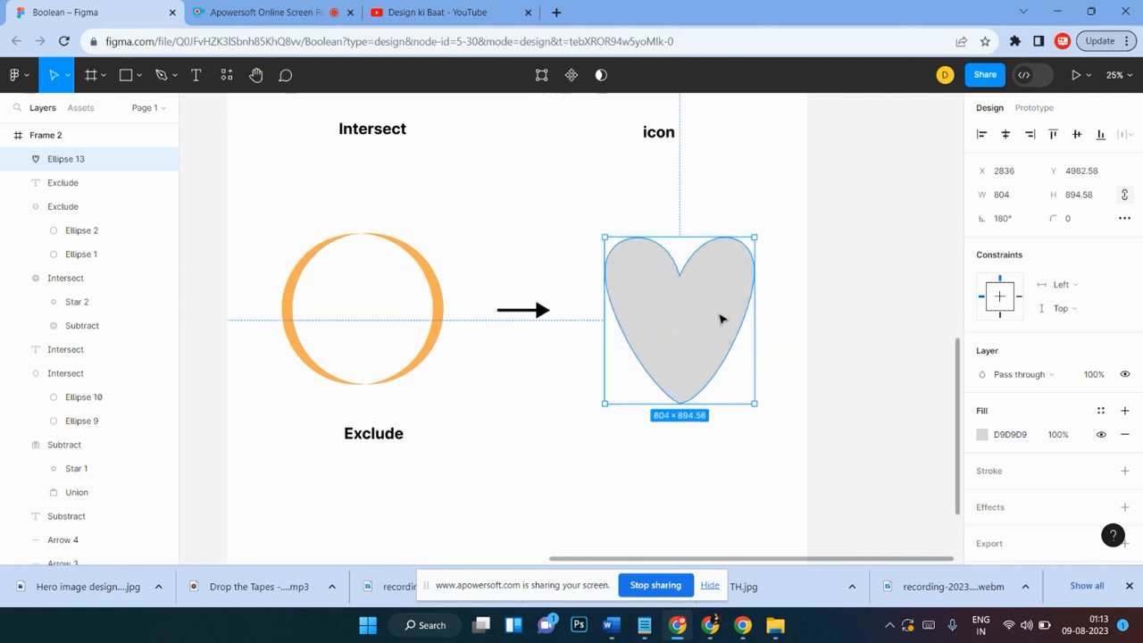
# Step: Fill the heart with red from the document colours
pyautogui.click(982, 434)
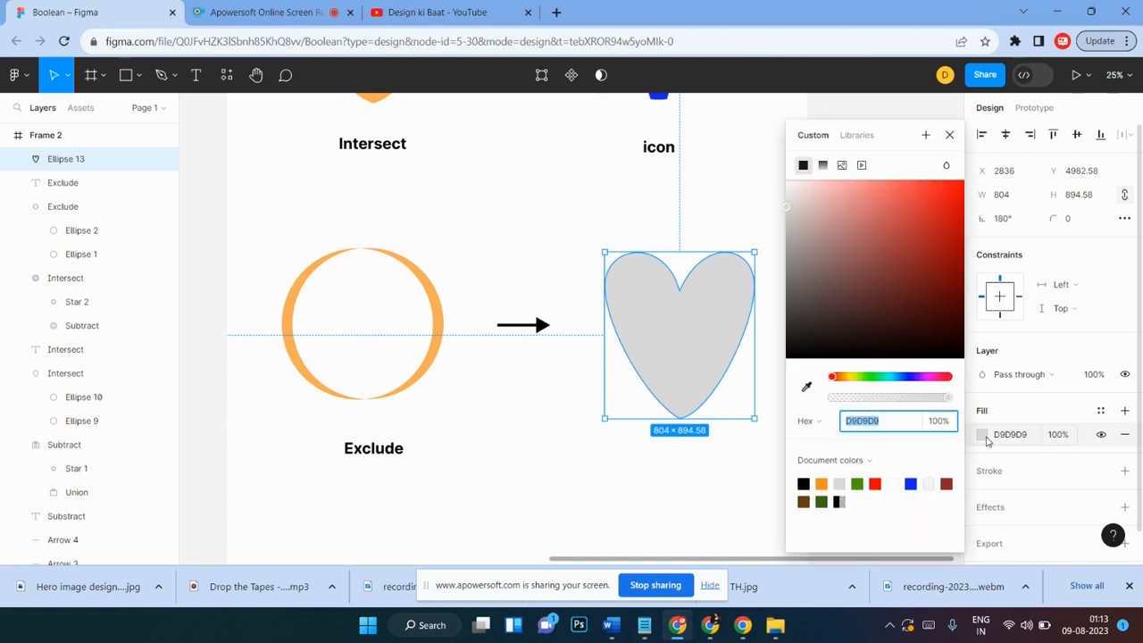
pyautogui.click(876, 482)
pyautogui.click(591, 461)
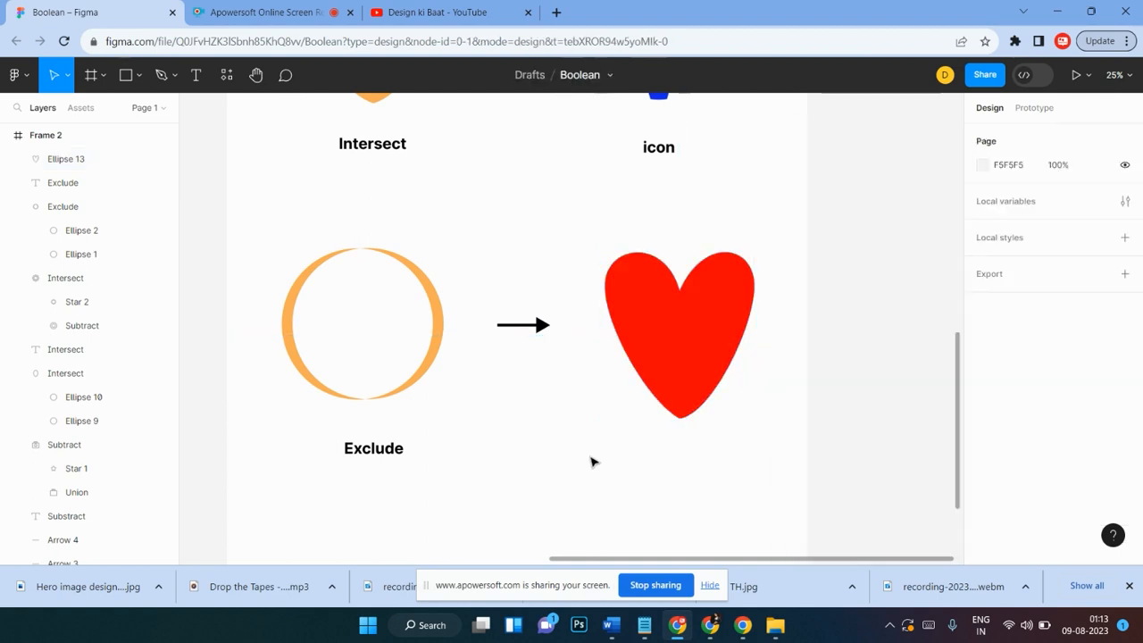
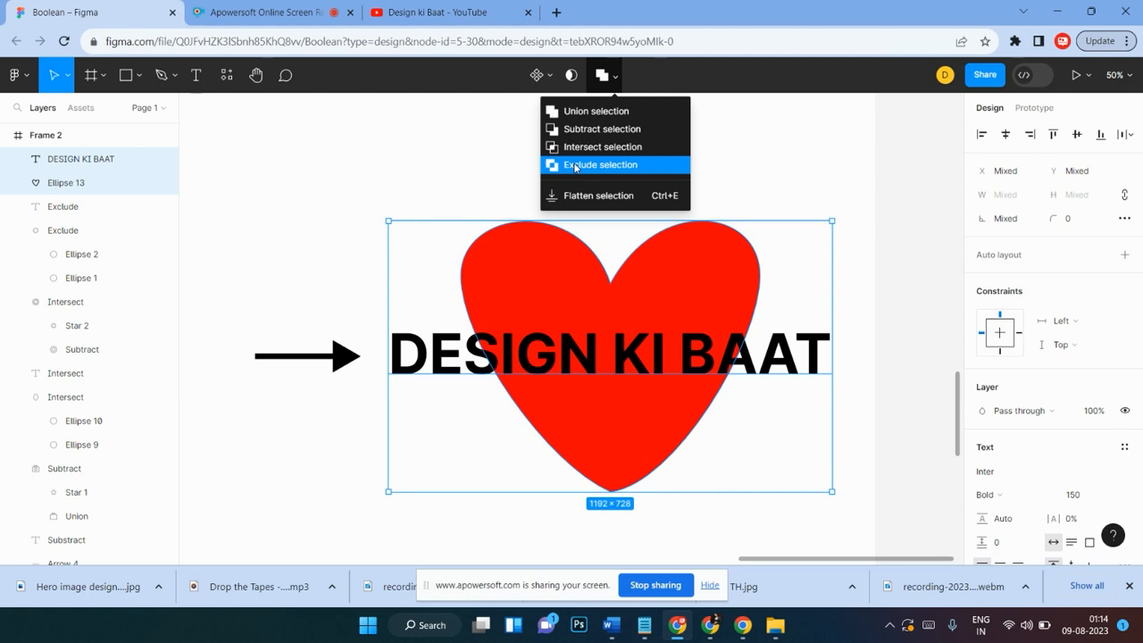
# Step: Combine the heading text and heart with Exclude selection and nudge the result slightly upward
pyautogui.click(622, 207)
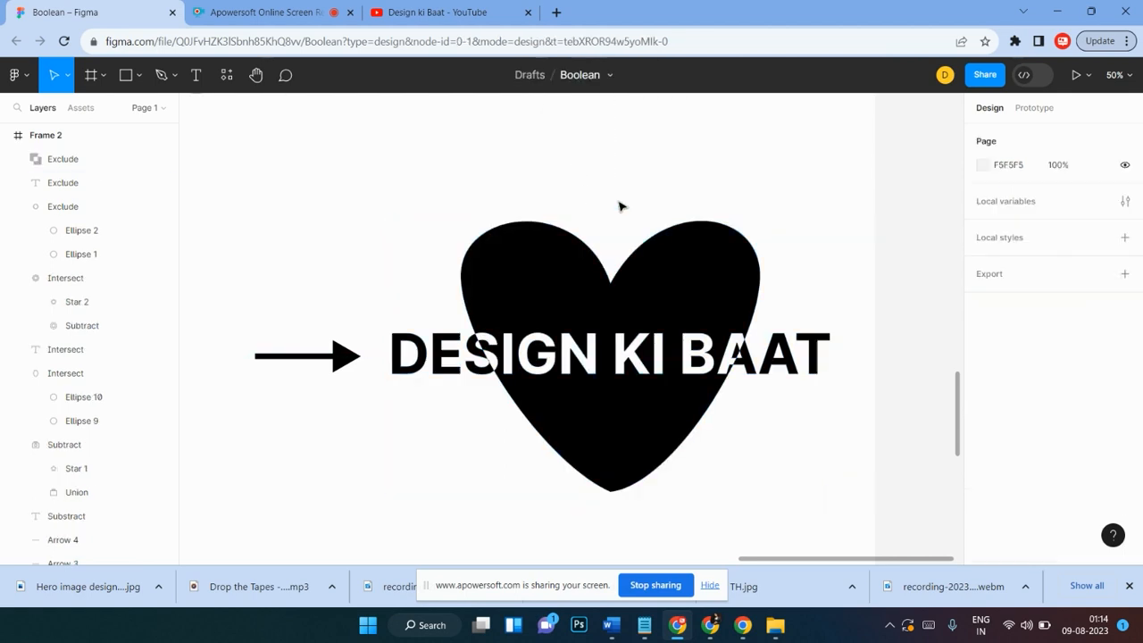
pyautogui.moveTo(564, 357)
pyautogui.mouseDown()
pyautogui.moveTo(614, 348)
pyautogui.moveTo(563, 279)
pyautogui.moveTo(568, 336)
pyautogui.mouseUp()
# Step: Fill the Exclude result with red from the document colours
pyautogui.doubleClick(576, 268)
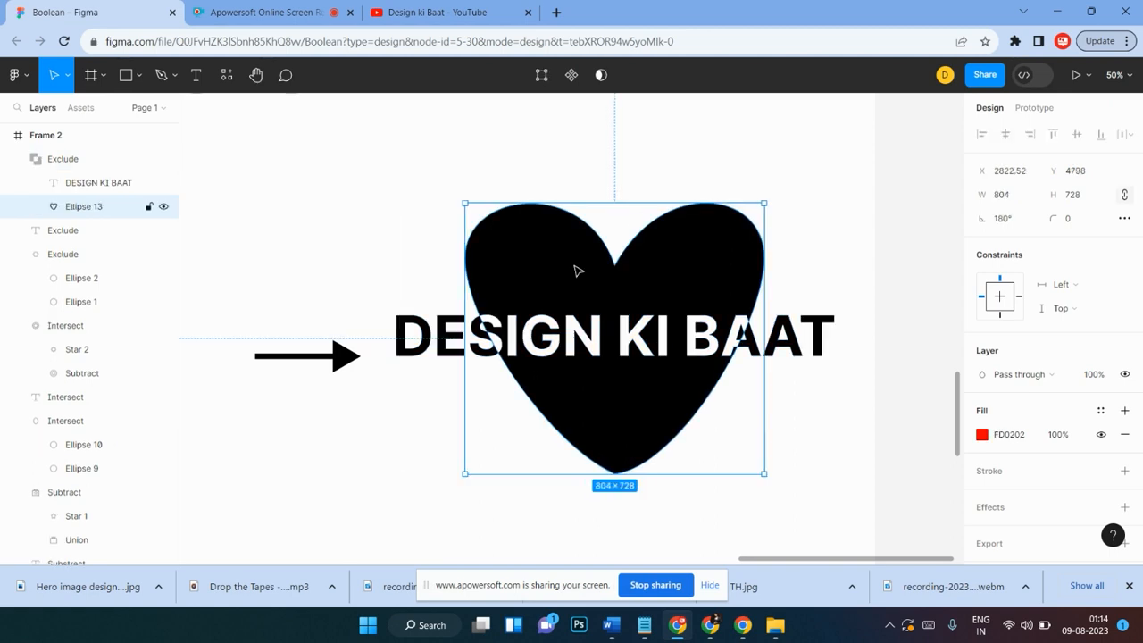
pyautogui.click(403, 189)
pyautogui.click(563, 261)
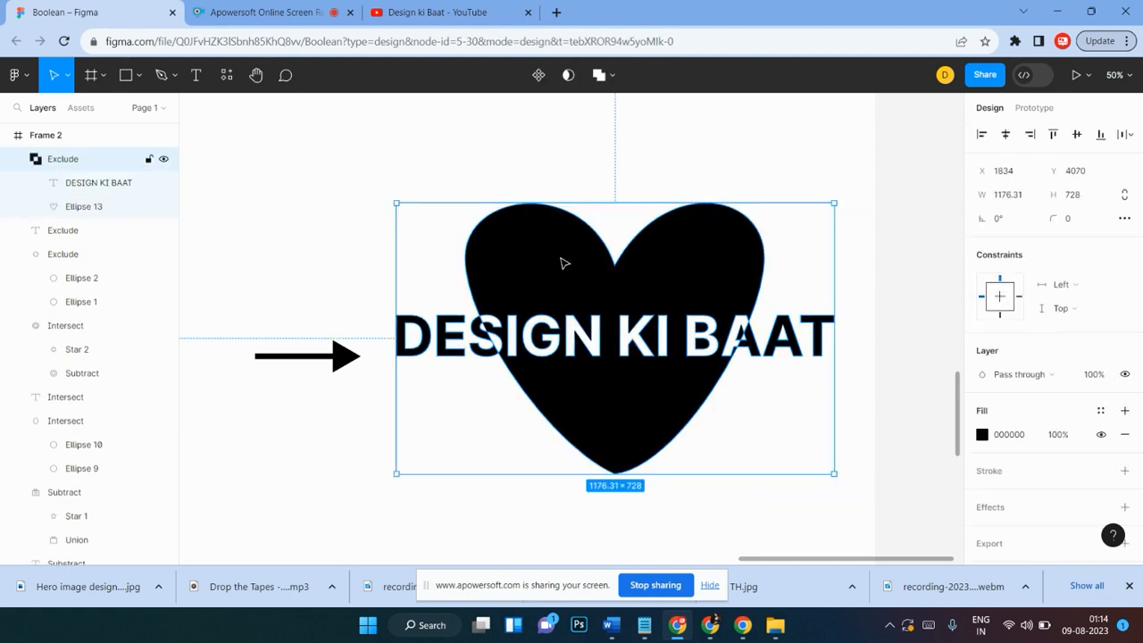
pyautogui.click(982, 434)
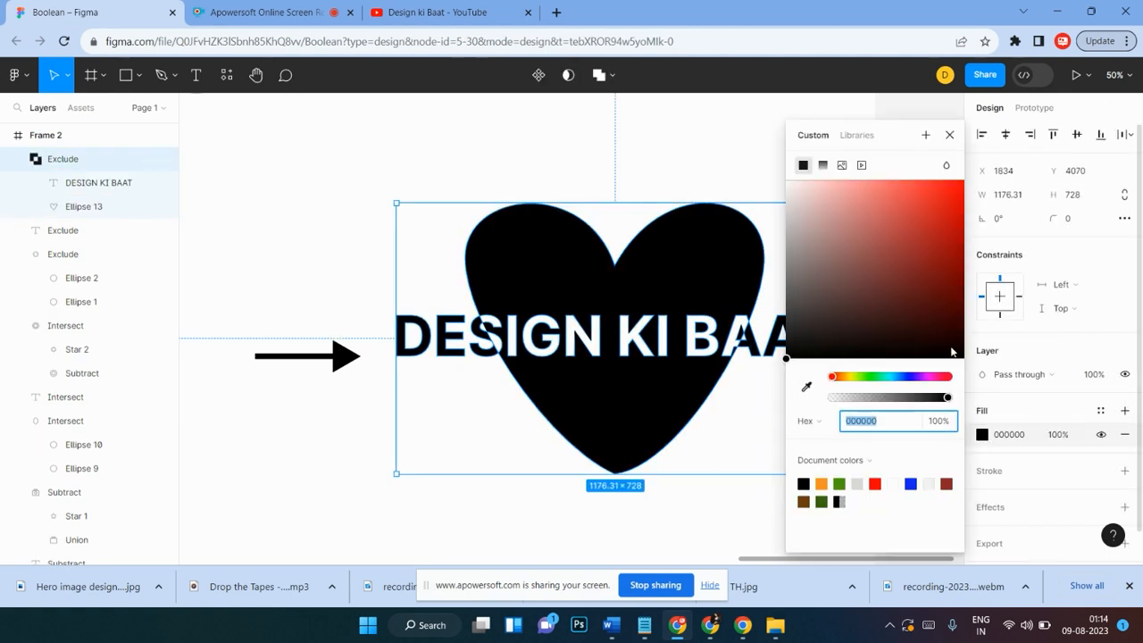
pyautogui.click(877, 485)
pyautogui.click(338, 230)
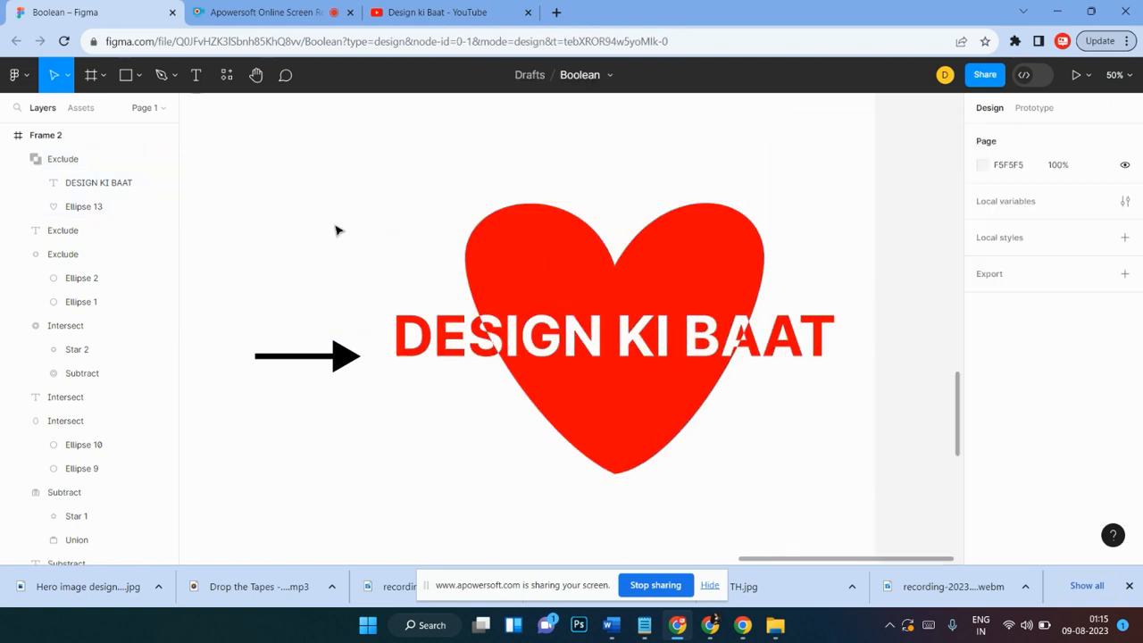
# Step: Shift the DESIGN KI BAAT text to the right inside the Exclude group
pyautogui.hotkey('ctrl', '-')
pyautogui.hotkey('ctrl', '-')
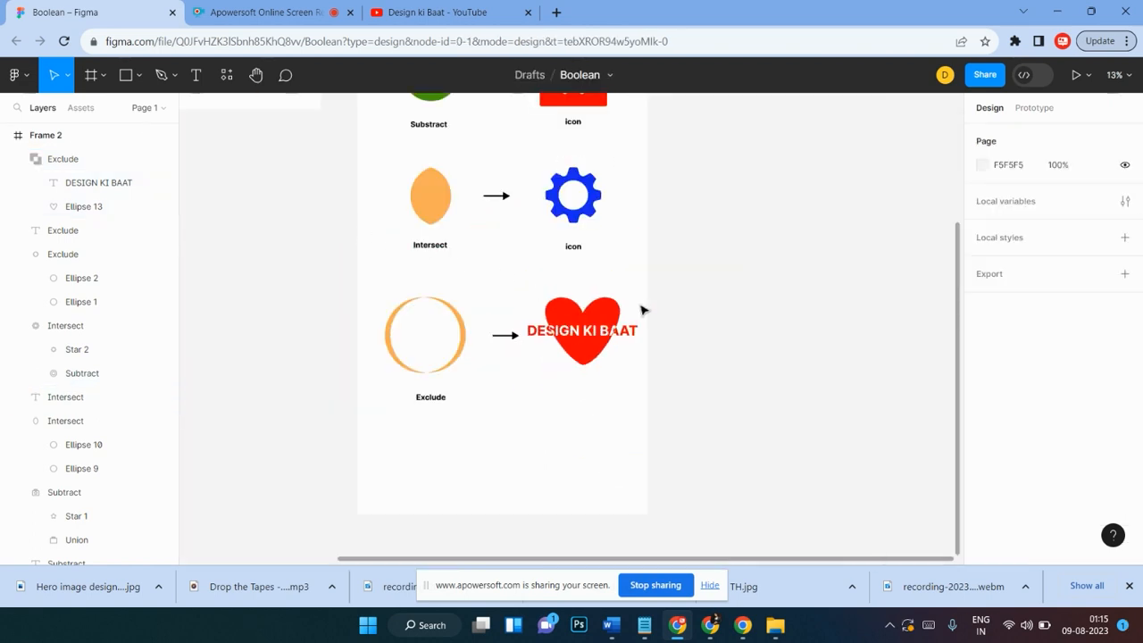
pyautogui.click(587, 353)
pyautogui.moveTo(593, 364); pyautogui.dragTo(592, 338)
pyautogui.doubleClick(592, 337)
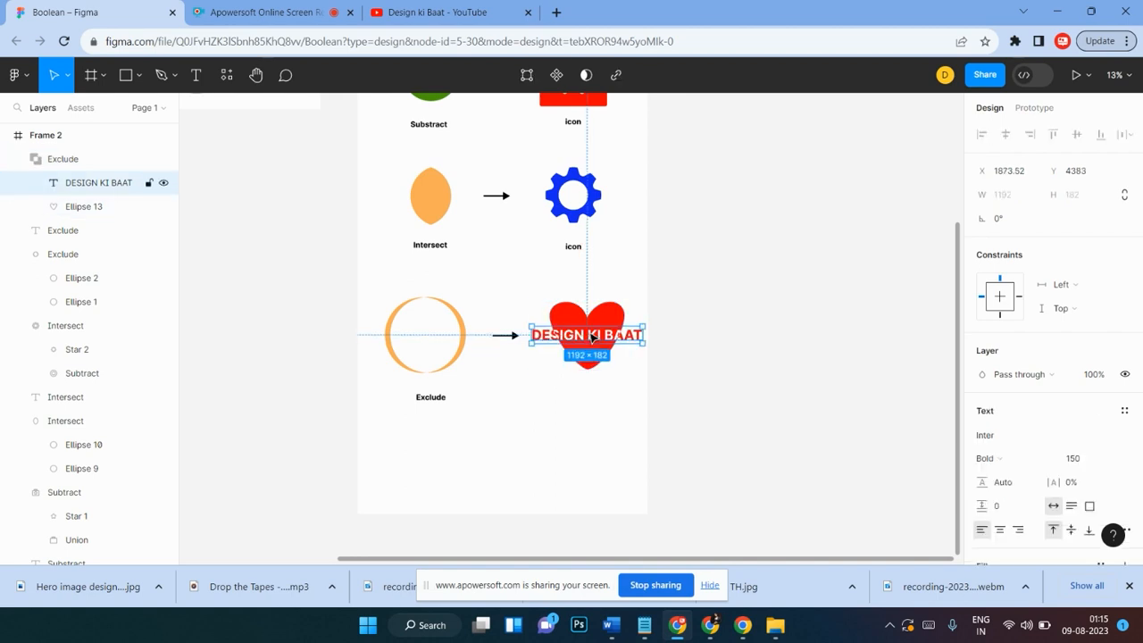
pyautogui.doubleClick(592, 336)
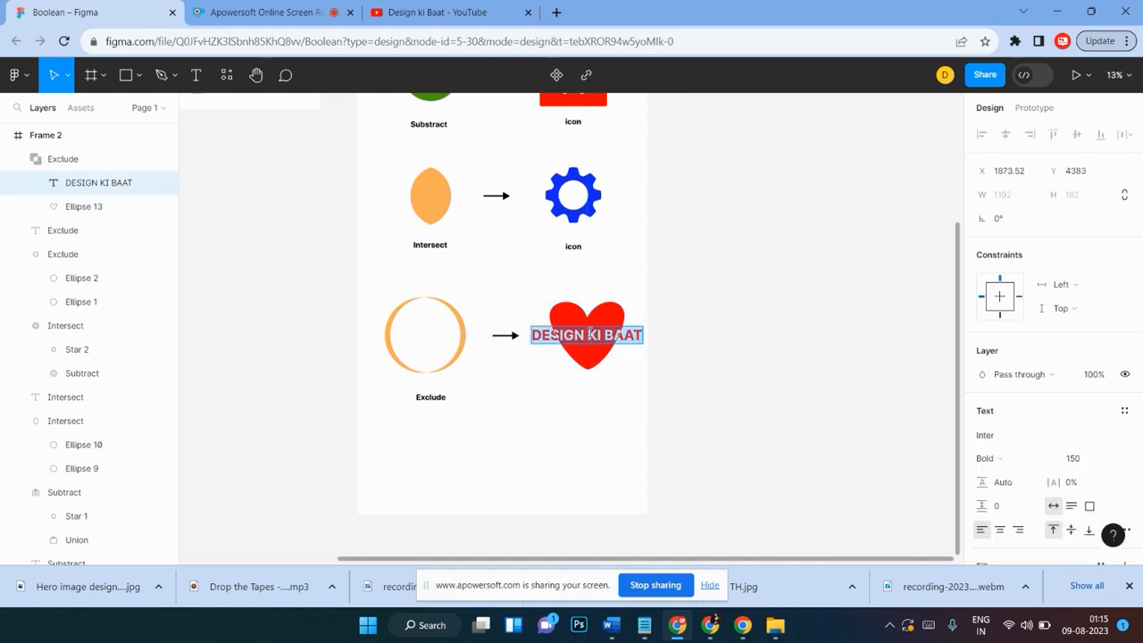
pyautogui.press('Escape')
pyautogui.moveTo(553, 332); pyautogui.dragTo(585, 332)
# Step: Widen Frame 2 to the right to about 4788 wide so the heading fits
pyautogui.scroll(3, 564, 169)
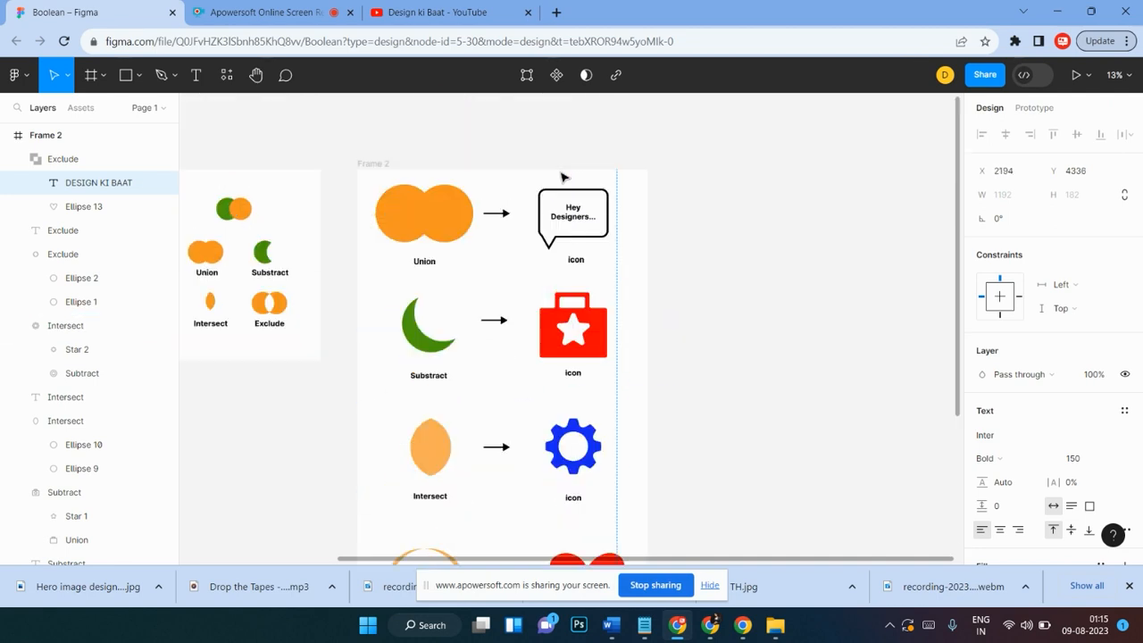
pyautogui.click(386, 176)
pyautogui.moveTo(649, 360); pyautogui.dragTo(803, 379)
pyautogui.scroll(-3, 732, 348)
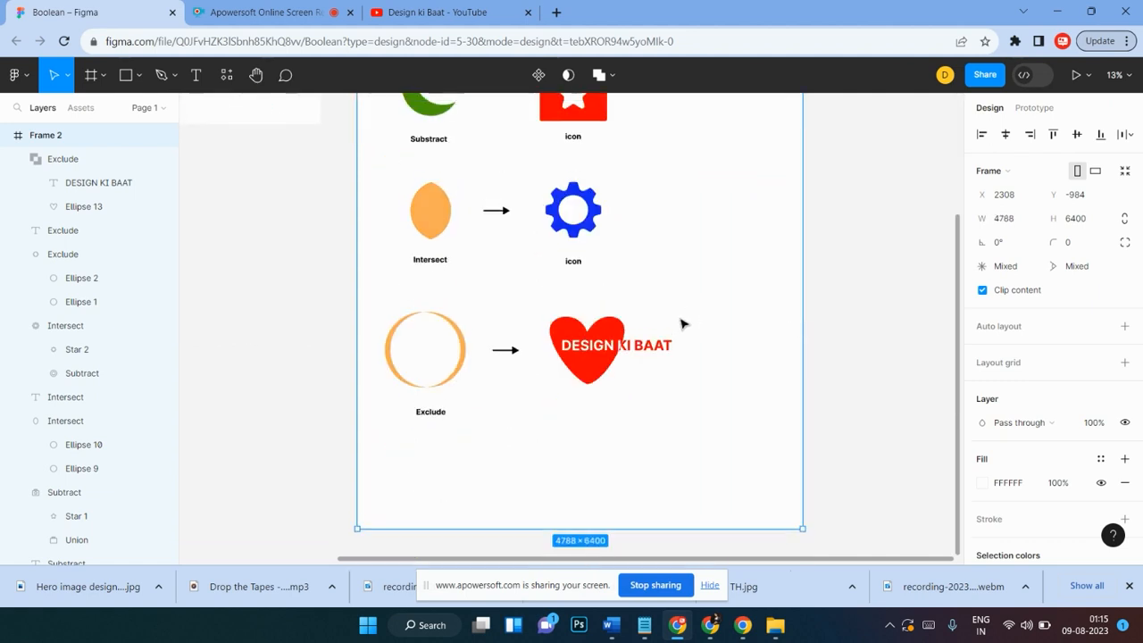
# Step: Reposition the heading text so it sits centred across the heart inside the Exclude group
pyautogui.scroll(3, 681, 324)
pyautogui.scroll(-1, 682, 325)
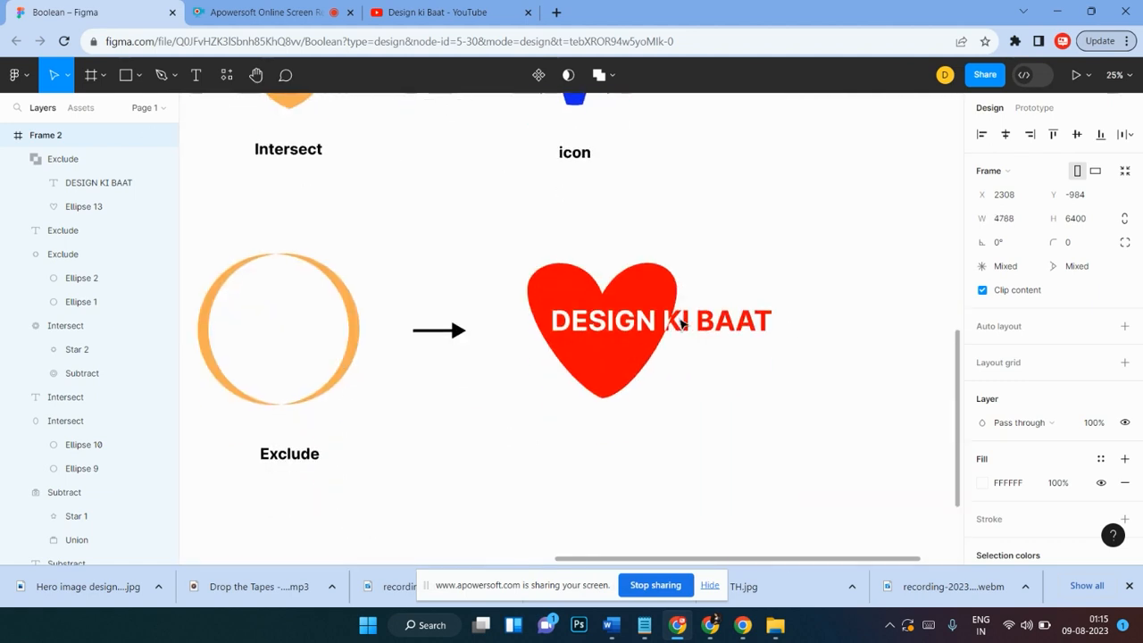
pyautogui.hscroll(-2, 681, 324)
pyautogui.hscroll(2, 692, 319)
pyautogui.click(769, 323)
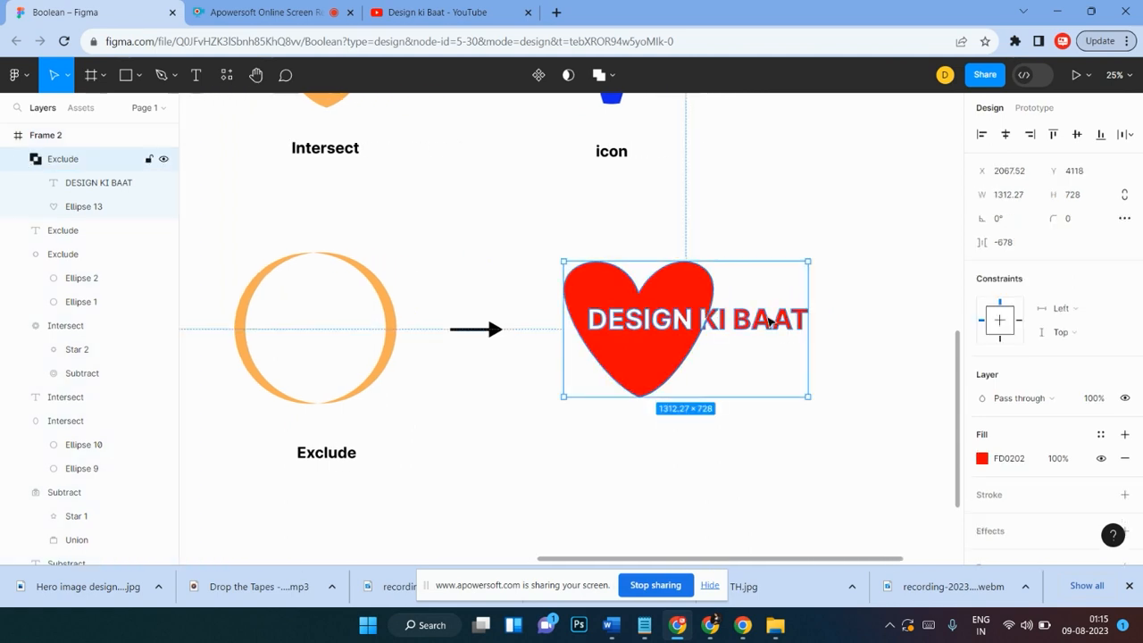
pyautogui.click(759, 327)
pyautogui.moveTo(756, 328)
pyautogui.mouseDown()
pyautogui.moveTo(804, 326)
pyautogui.moveTo(661, 320)
pyautogui.moveTo(736, 275)
pyautogui.moveTo(755, 331)
pyautogui.moveTo(705, 330)
pyautogui.moveTo(705, 358)
pyautogui.moveTo(740, 343)
pyautogui.mouseUp()
pyautogui.click(768, 275)
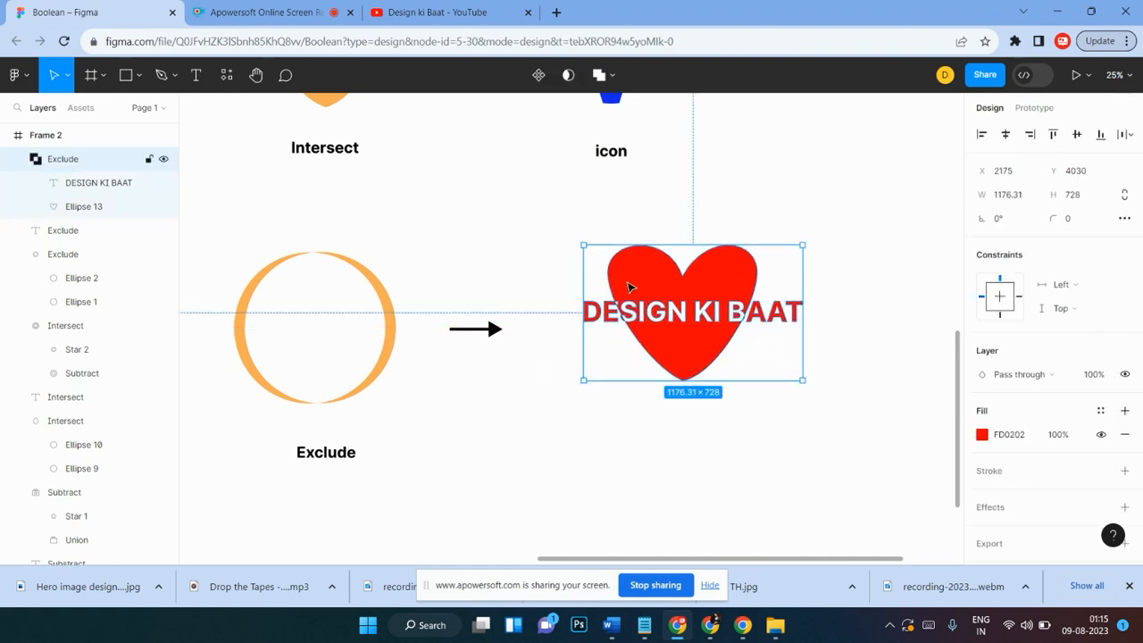
# Step: Try retyping the heading text with test characters and undo the edit
pyautogui.click(636, 407)
pyautogui.doubleClick(725, 315)
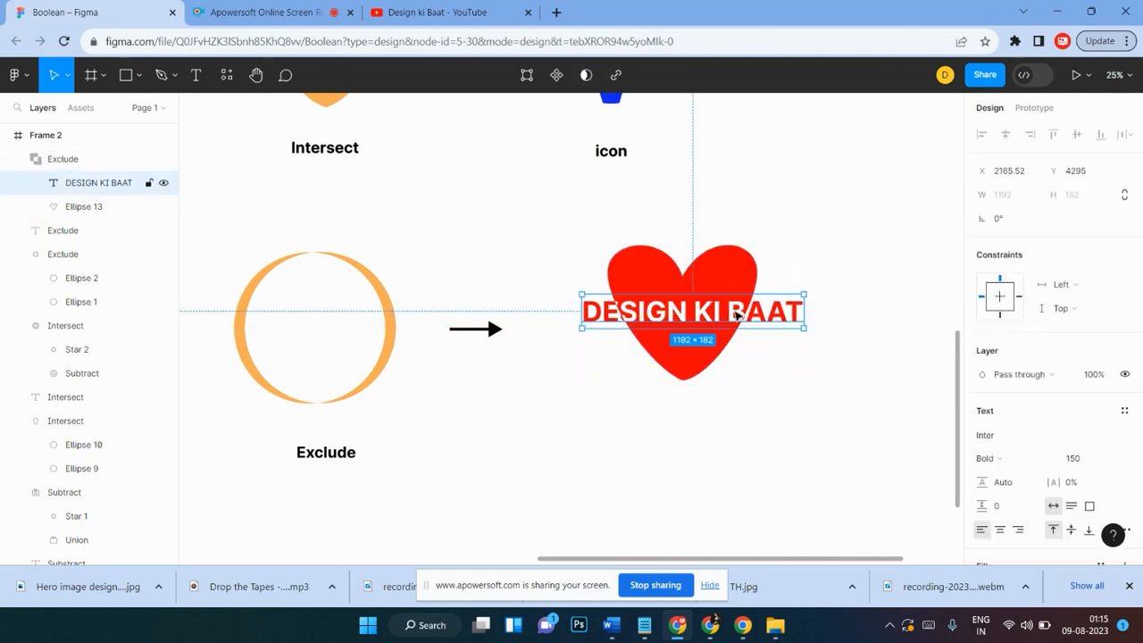
pyautogui.doubleClick(737, 315)
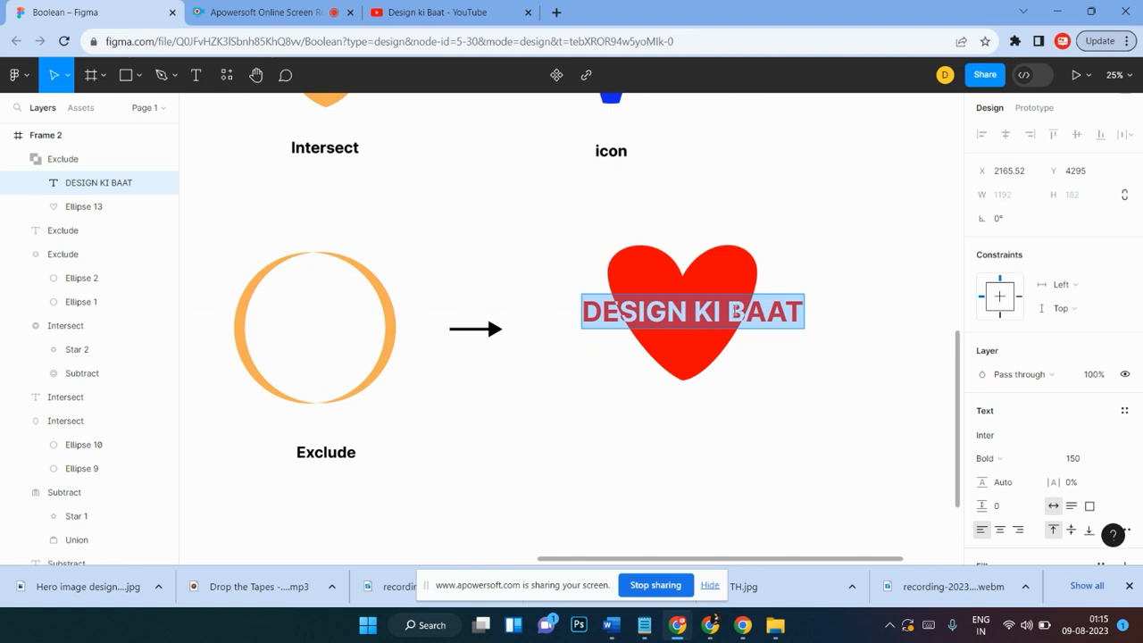
pyautogui.write('FJKFJK KCV ,M,MB')
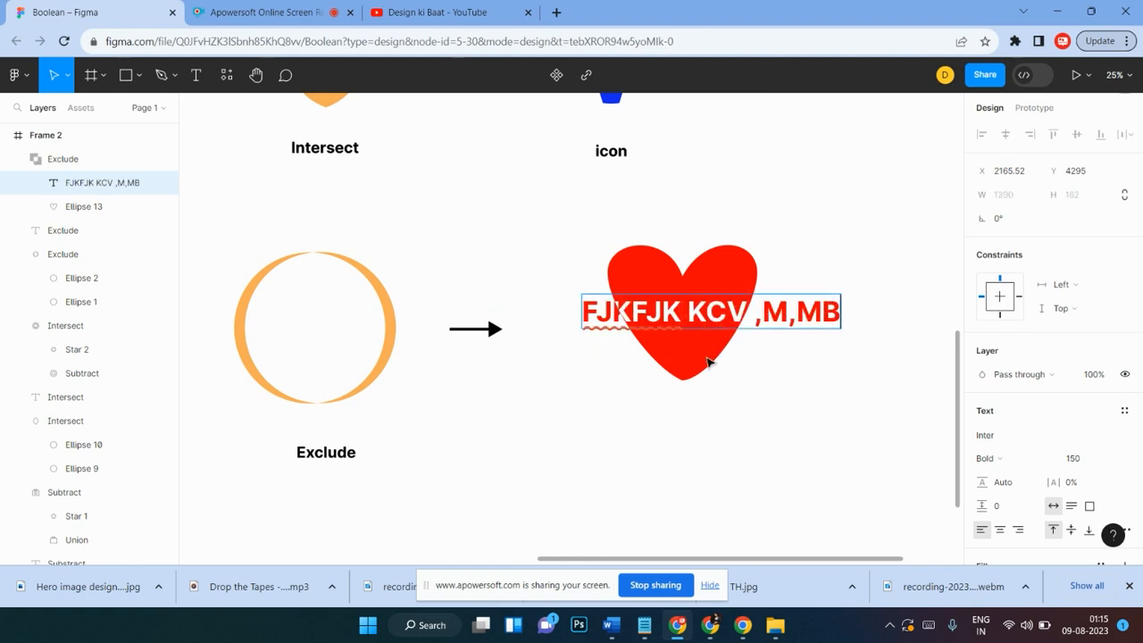
pyautogui.press('Escape')
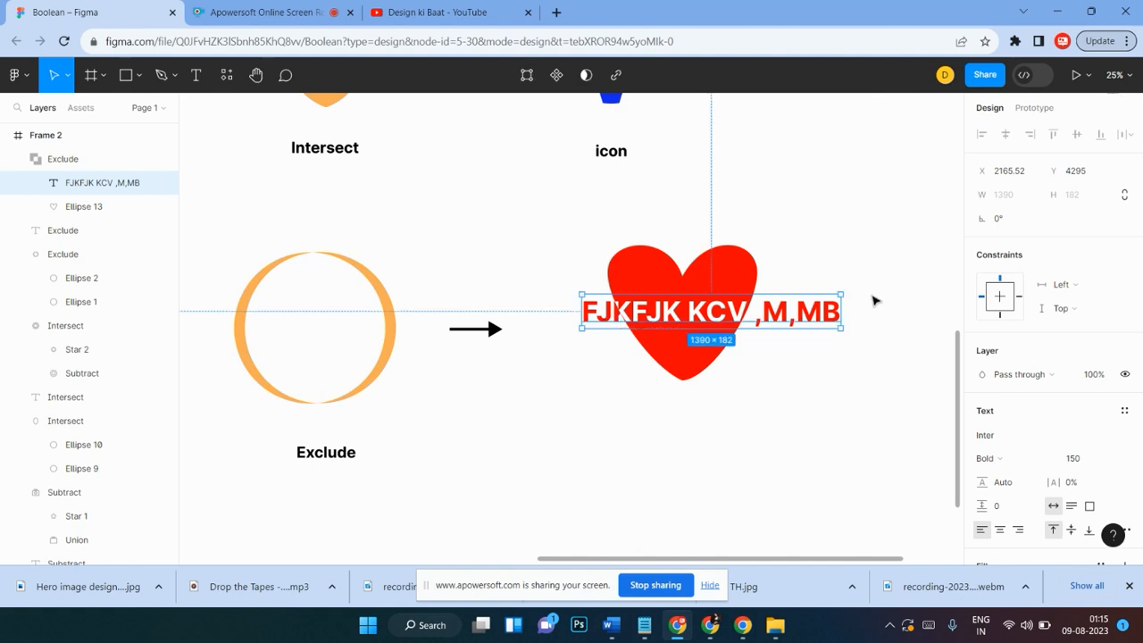
pyautogui.hotkey('ctrl', 'z')
pyautogui.hotkey('ctrl', 'z')
pyautogui.hotkey('ctrl', 'z')
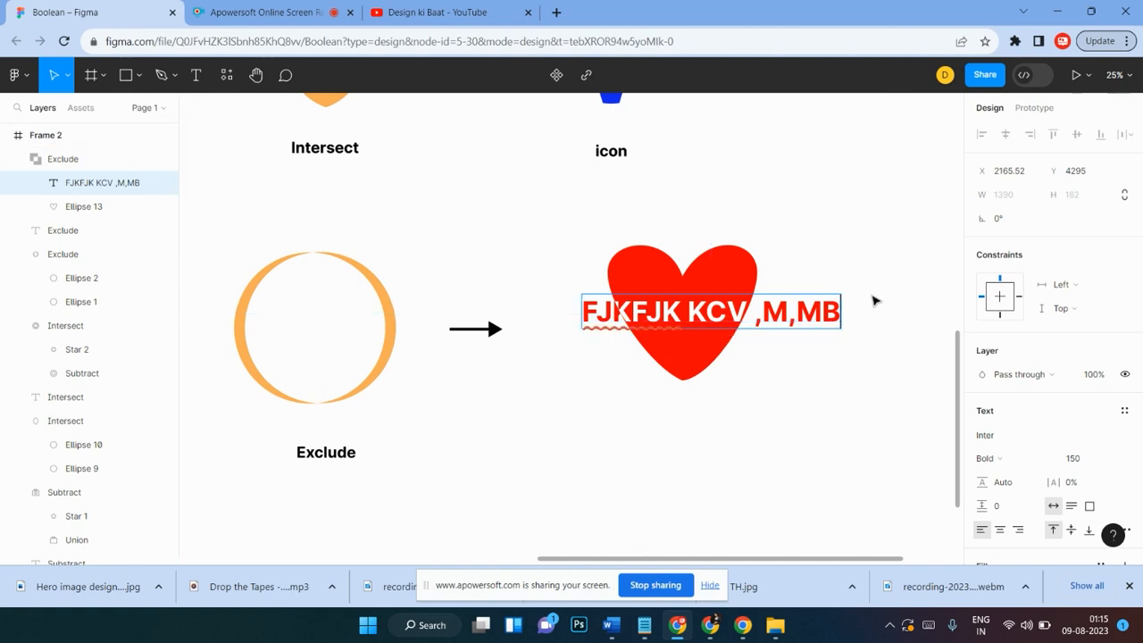
pyautogui.press('Escape')
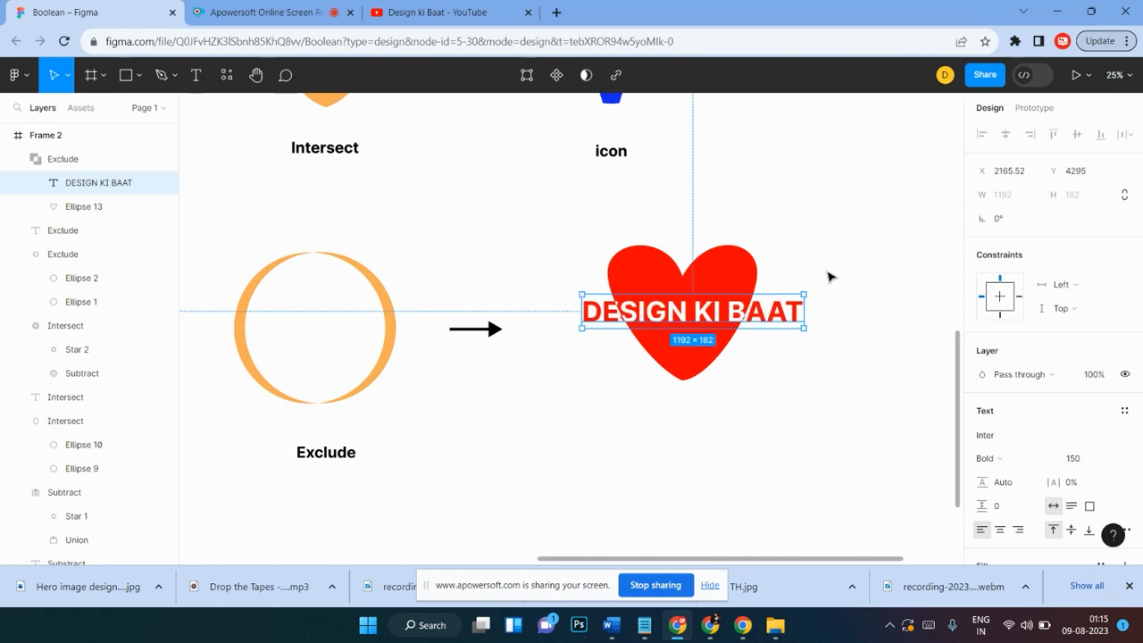
# Step: Move the Exclude heart group into line beside the Exclude arrow
pyautogui.click(591, 209)
pyautogui.moveTo(536, 215); pyautogui.dragTo(790, 421)
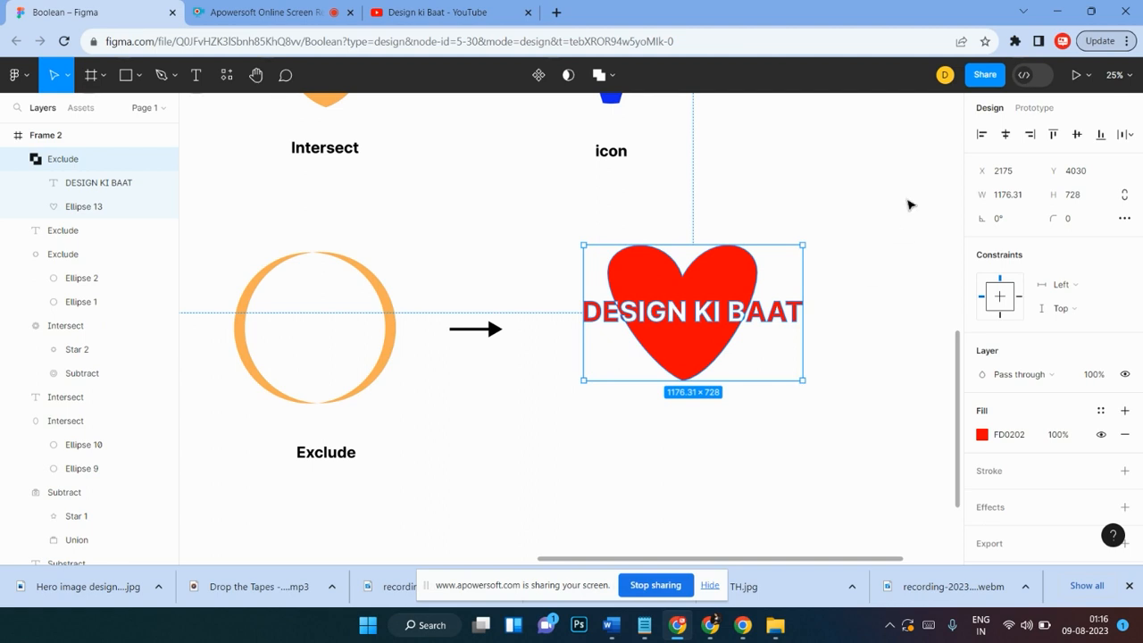
pyautogui.click(741, 228)
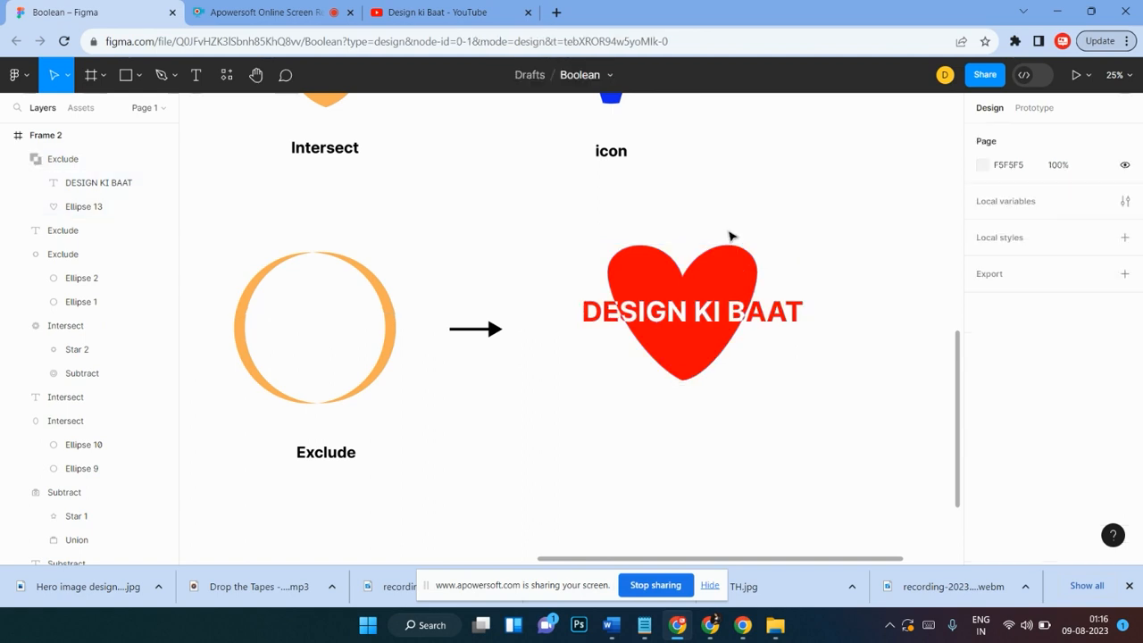
pyautogui.scroll(2, 709, 314)
pyautogui.scroll(3, 710, 314)
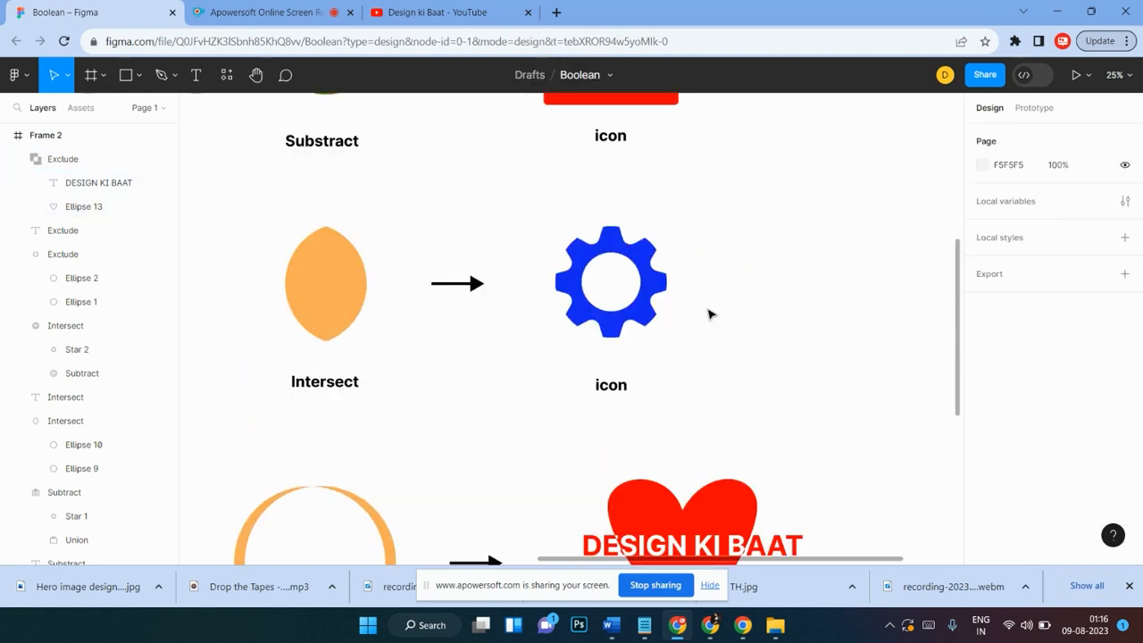
pyautogui.scroll(-5, 710, 314)
pyautogui.click(676, 308)
pyautogui.moveTo(676, 308); pyautogui.dragTo(670, 325)
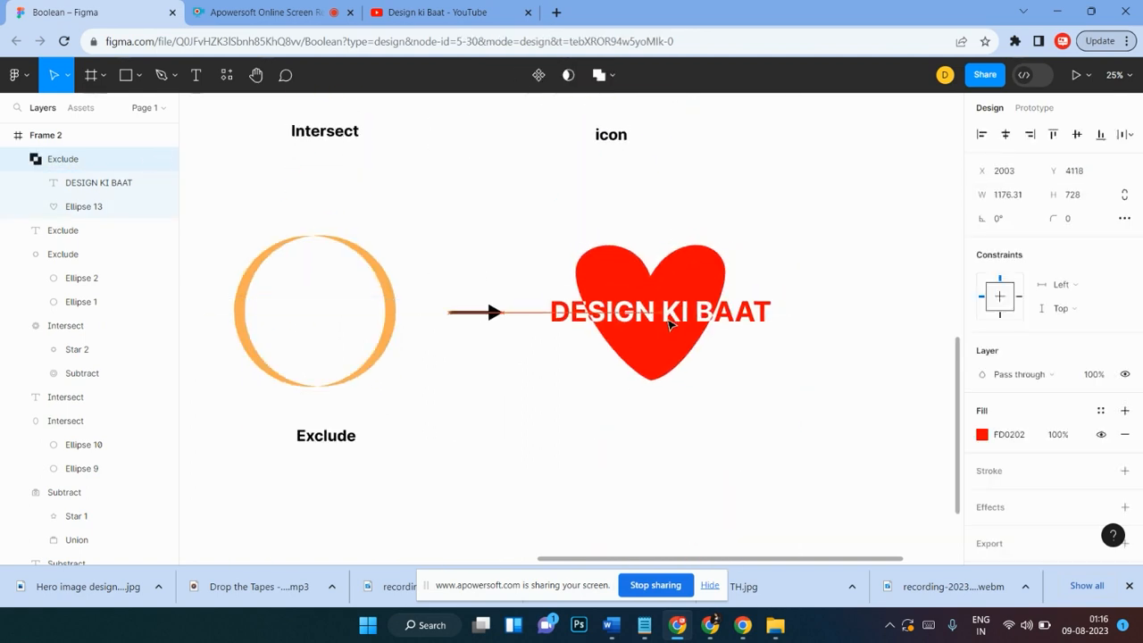
# Step: Duplicate an "icon" label and place the copy below the heart
pyautogui.click(622, 135)
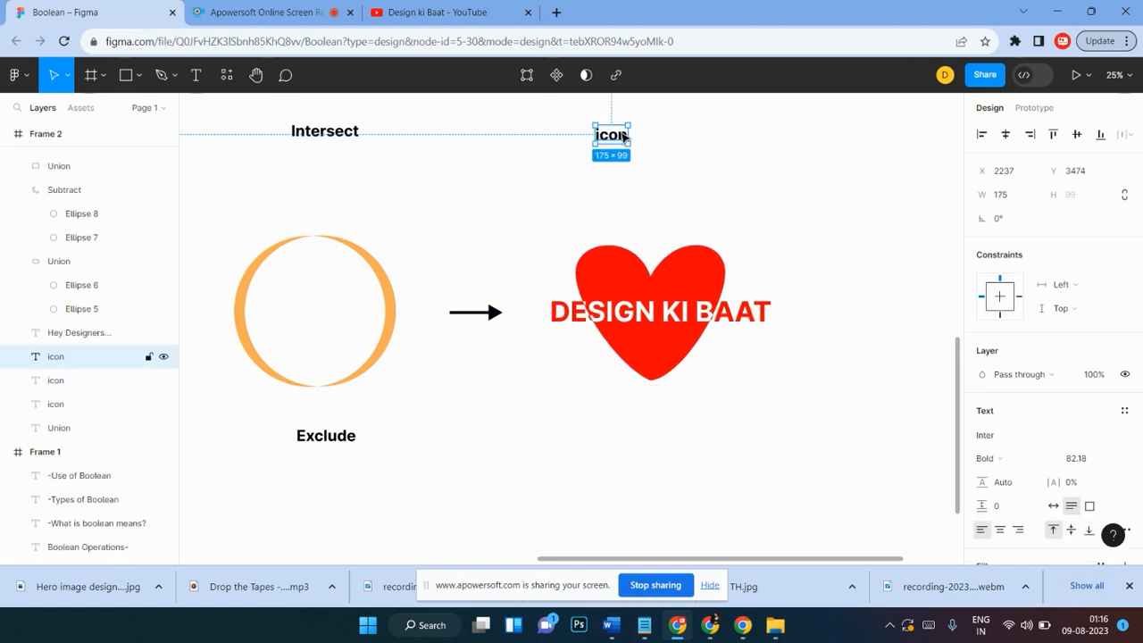
pyautogui.moveTo(625, 136); pyautogui.dragTo(668, 434)
pyautogui.scroll(3, 684, 418)
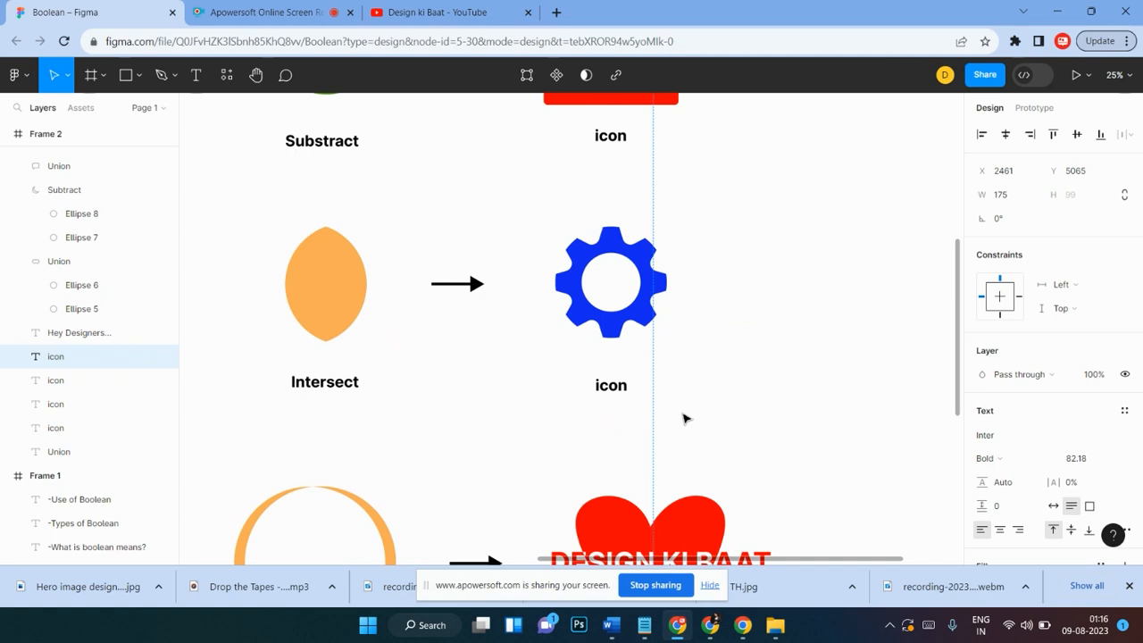
pyautogui.keyDown('ctrl'); pyautogui.scroll(-5, 684, 419); pyautogui.keyUp('ctrl')
pyautogui.scroll(1, 684, 413)
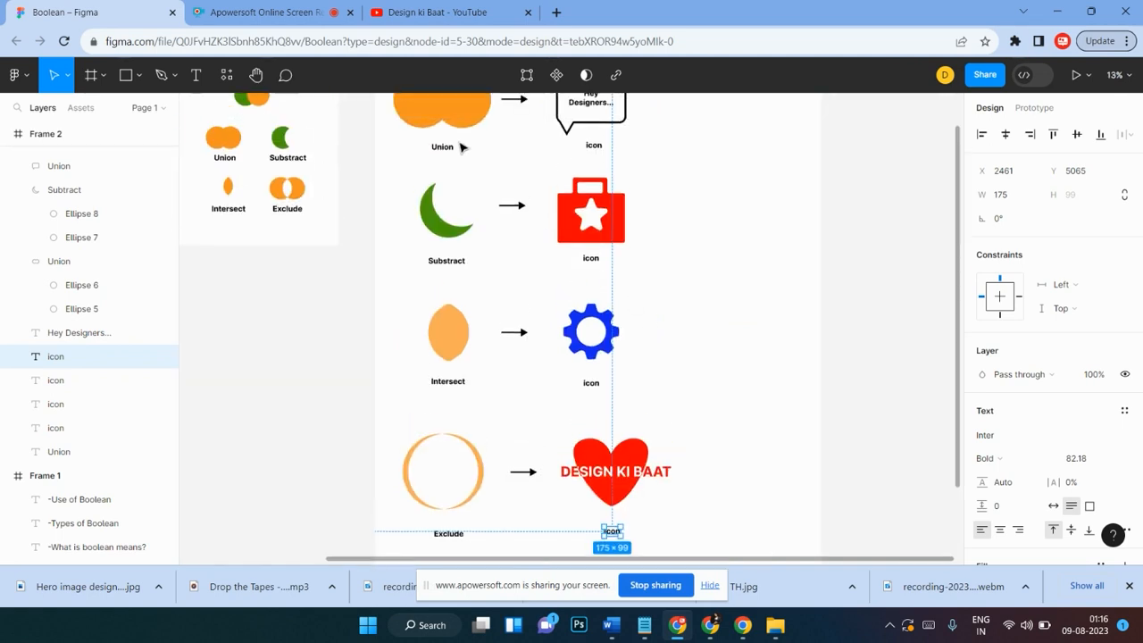
pyautogui.scroll(-1, 451, 393)
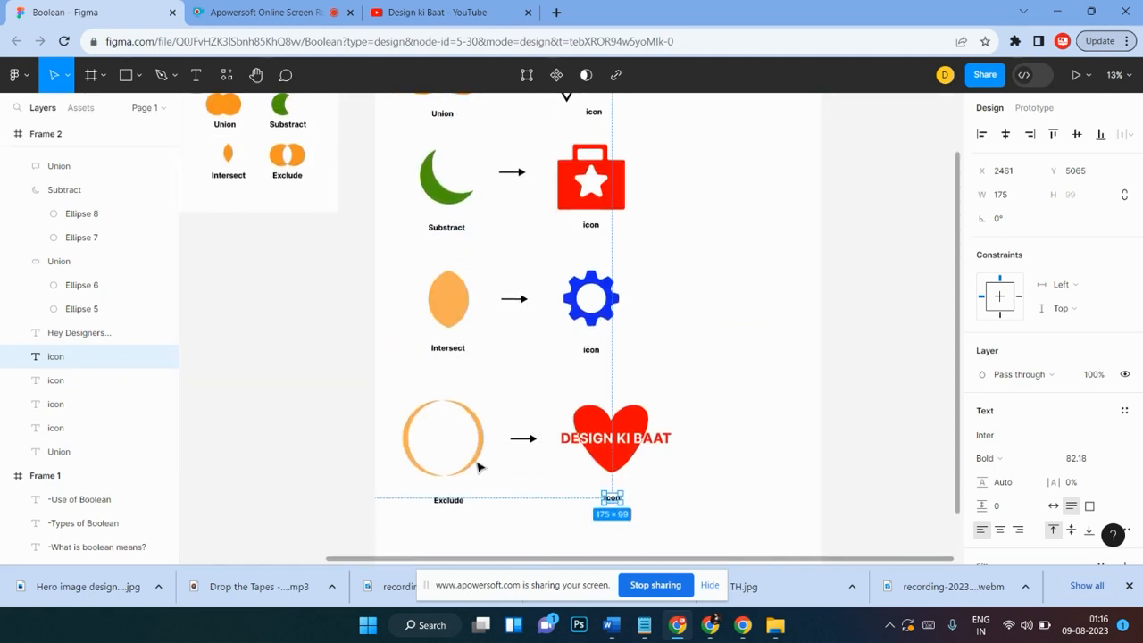
pyautogui.scroll(10, 672, 400)
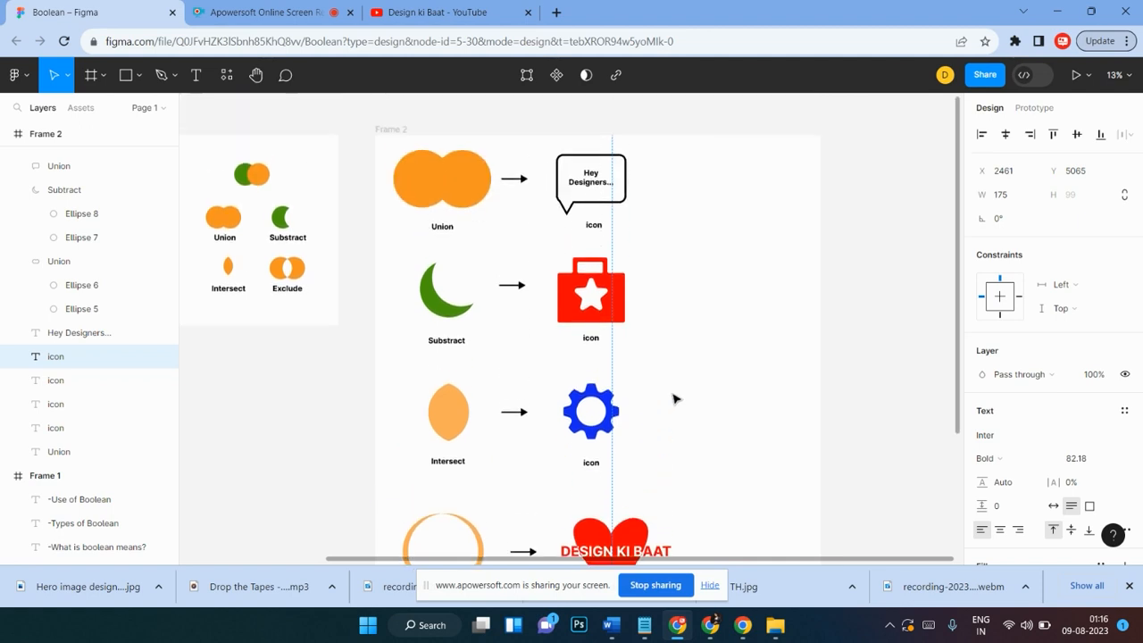
pyautogui.scroll(-4, 674, 399)
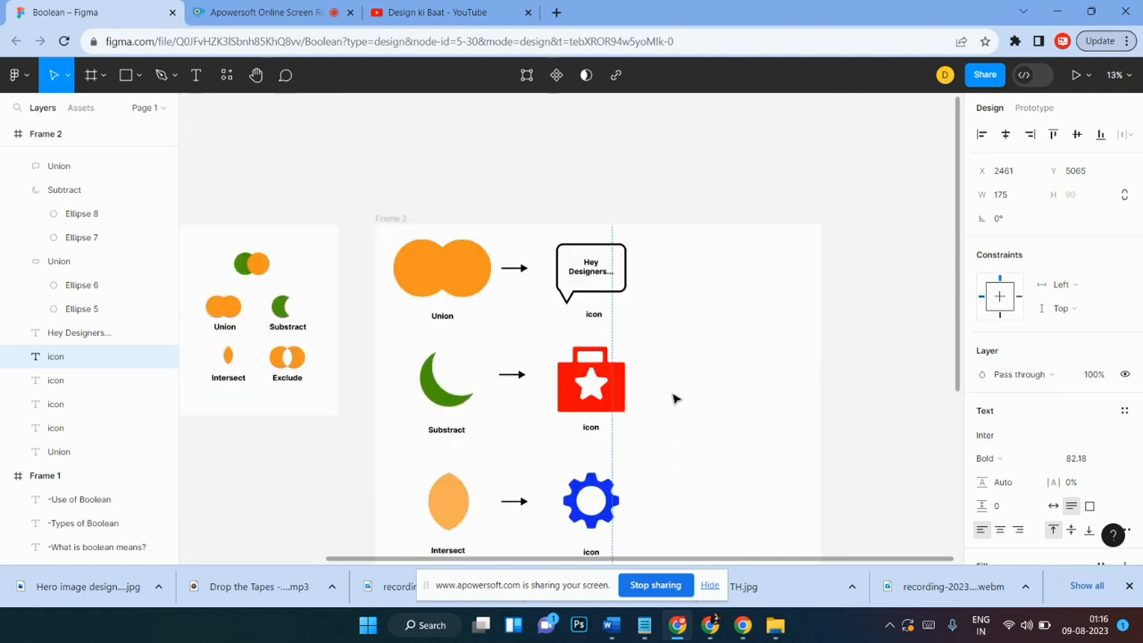
pyautogui.scroll(-7, 675, 402)
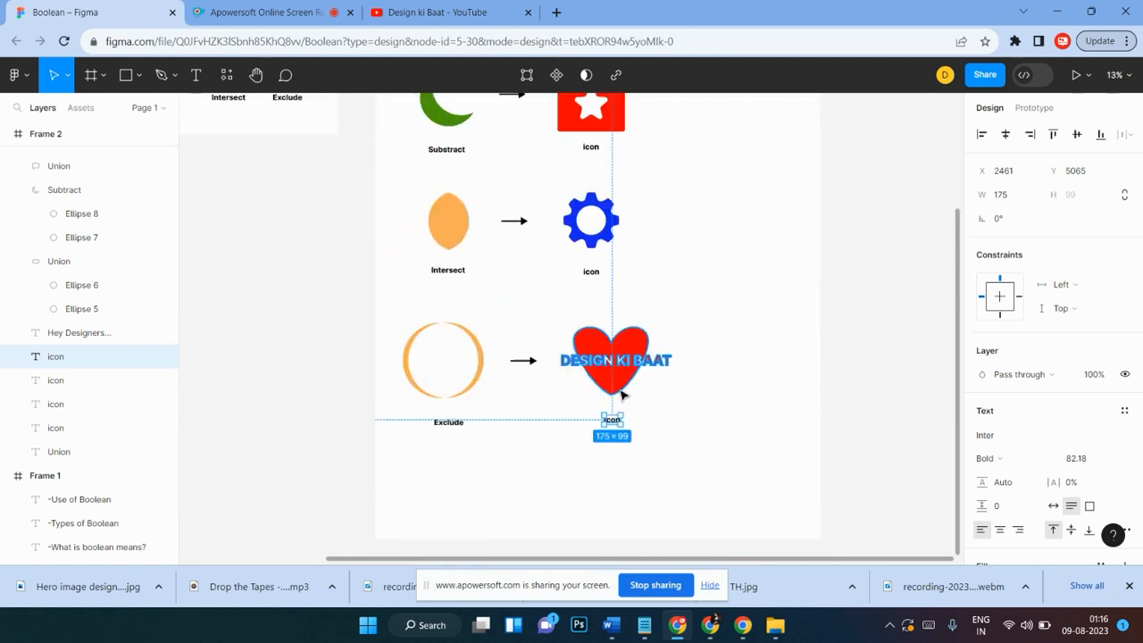
pyautogui.click(738, 331)
# Step: Narrow Frame 2 from its right edge to about 4052 wide
pyautogui.scroll(8, 740, 329)
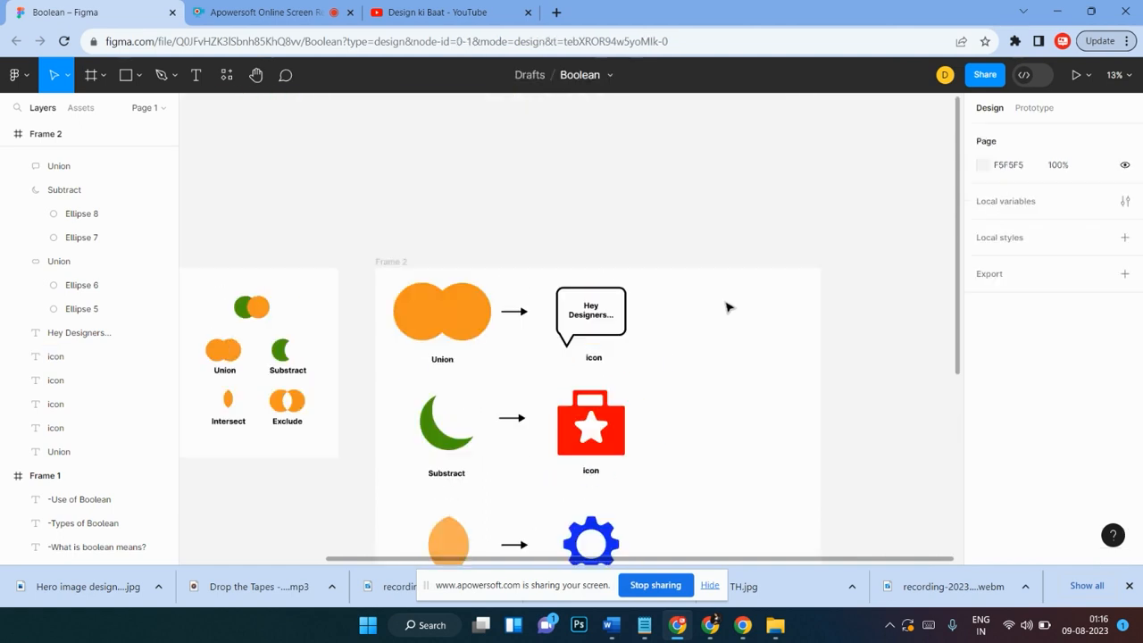
pyautogui.scroll(-6, 723, 299)
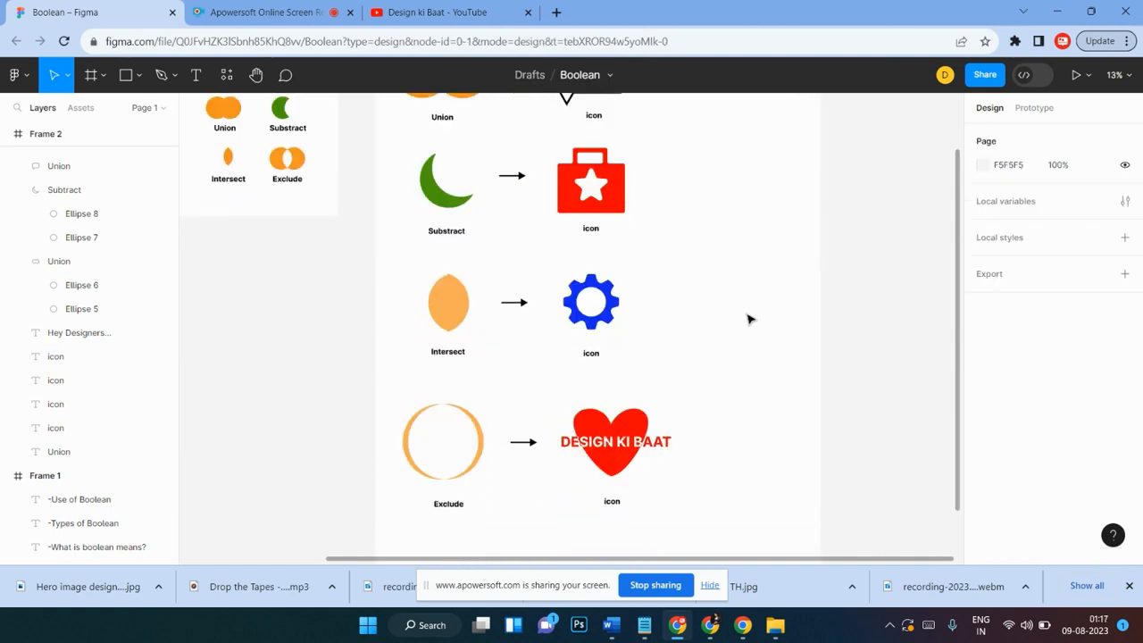
pyautogui.scroll(4, 749, 319)
pyautogui.click(393, 162)
pyautogui.moveTo(818, 317); pyautogui.dragTo(749, 352)
# Step: Shorten Frame 2 from its bottom edge to about 5928 high
pyautogui.scroll(-5, 773, 301)
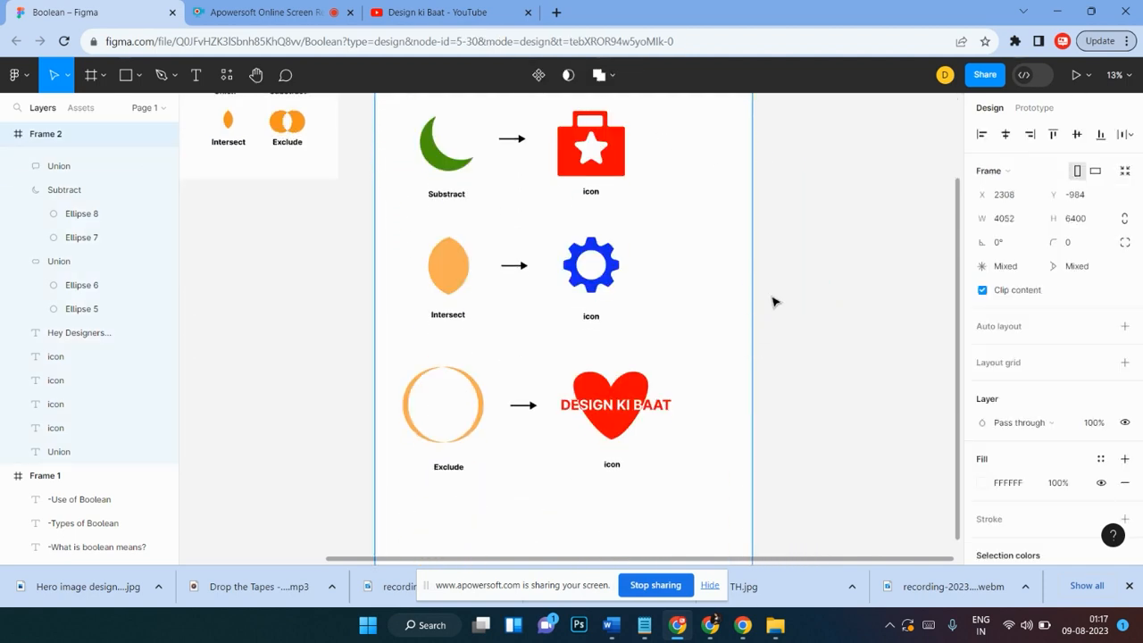
pyautogui.scroll(-4, 774, 301)
pyautogui.moveTo(629, 430); pyautogui.dragTo(625, 387)
pyautogui.scroll(10, 632, 387)
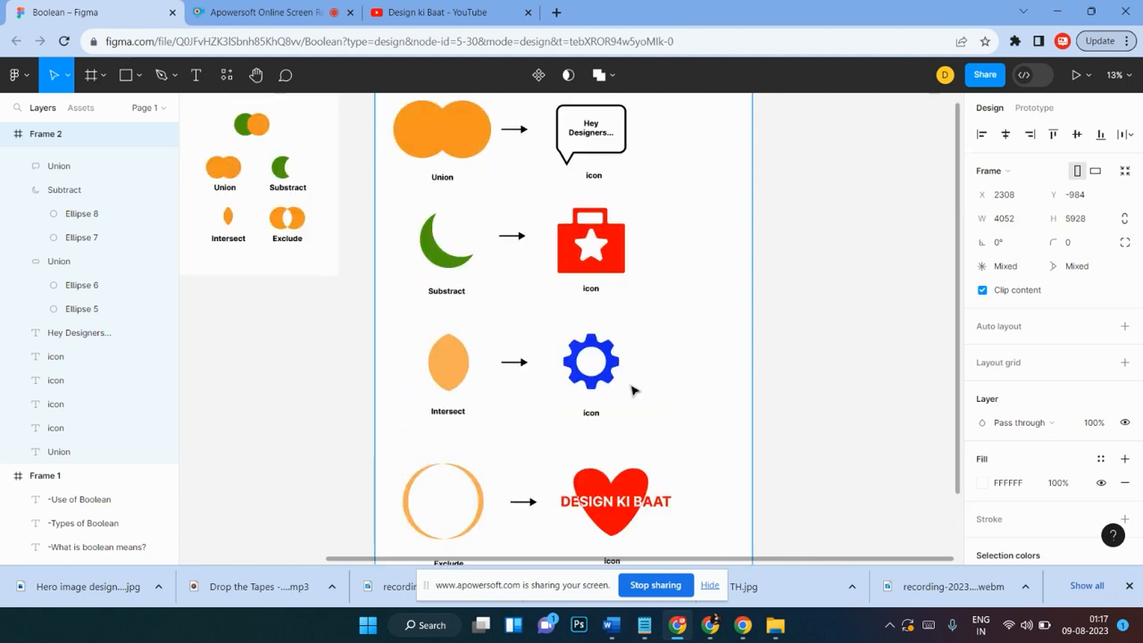
pyautogui.scroll(-4, 632, 389)
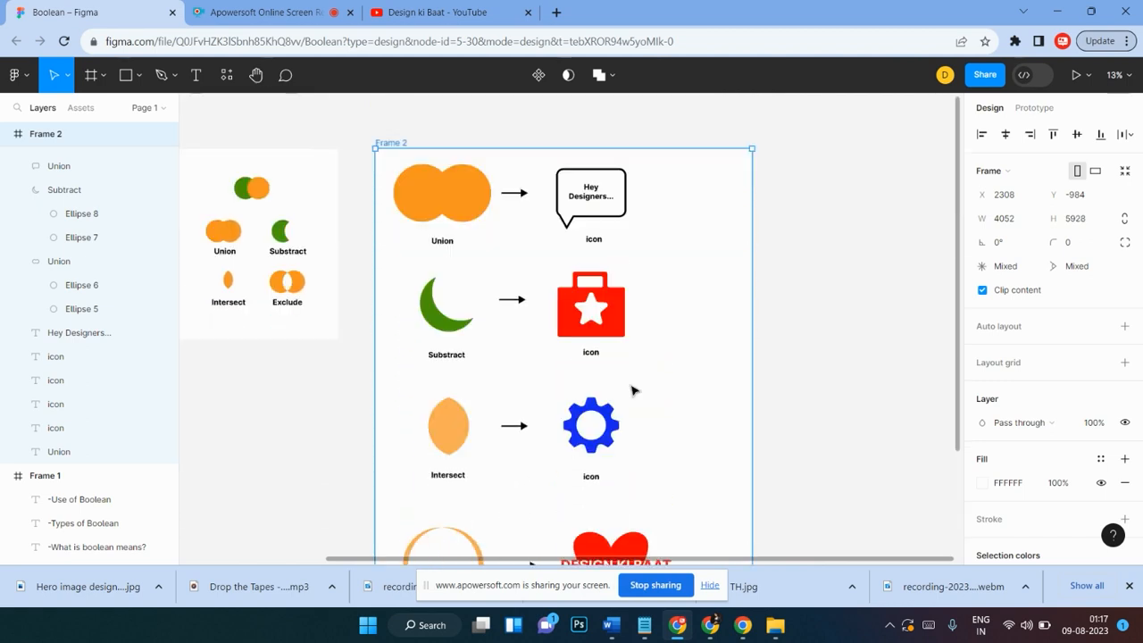
# Step: Review the completed Boolean examples and icons across Frame 1 and Frame 2
pyautogui.scroll(-4, 632, 390)
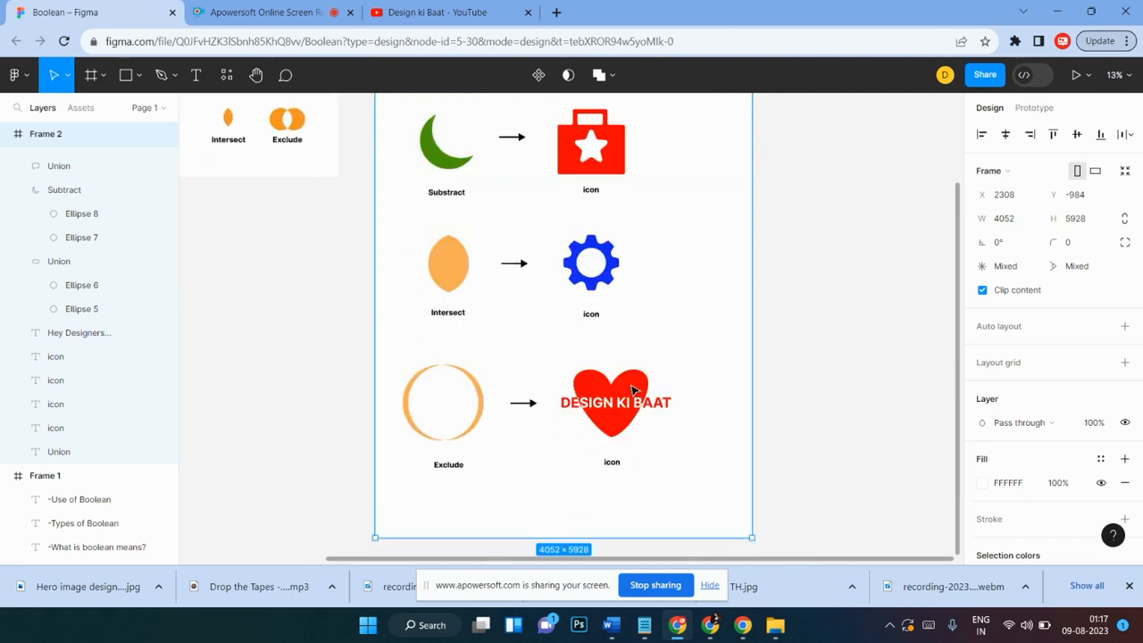
pyautogui.scroll(4, 632, 390)
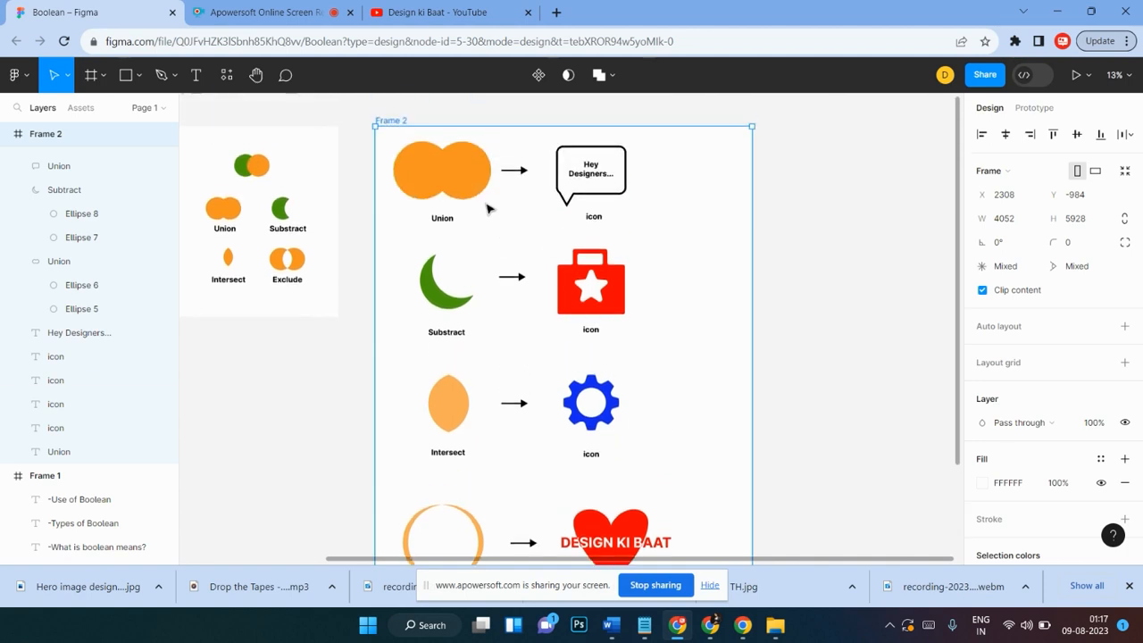
pyautogui.click(360, 243)
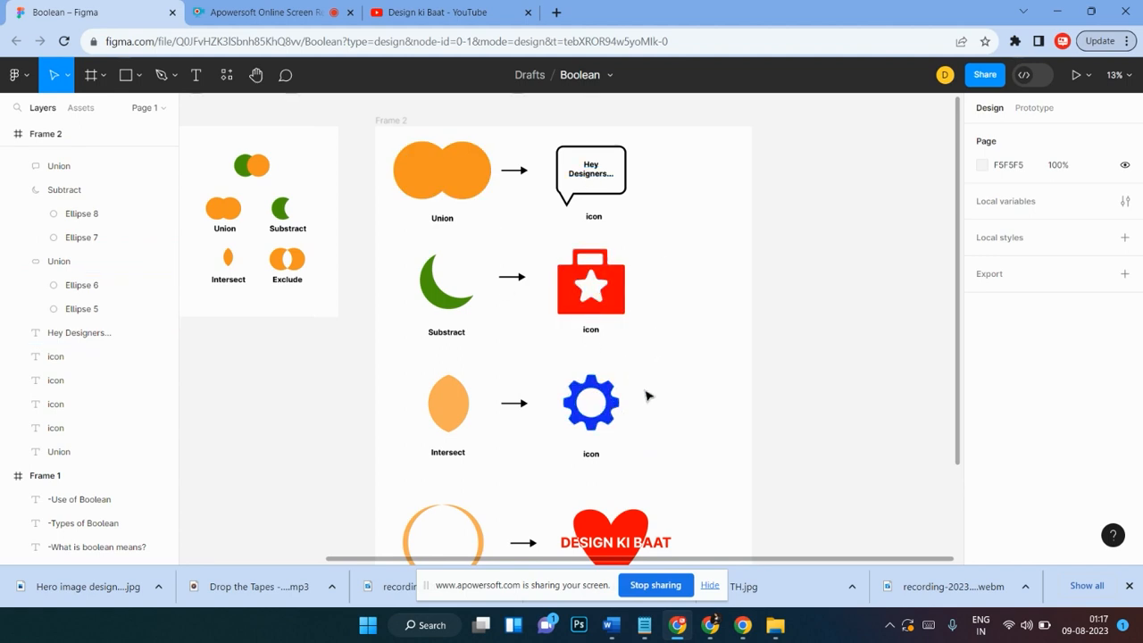
pyautogui.scroll(-2, 648, 396)
pyautogui.scroll(4, 648, 396)
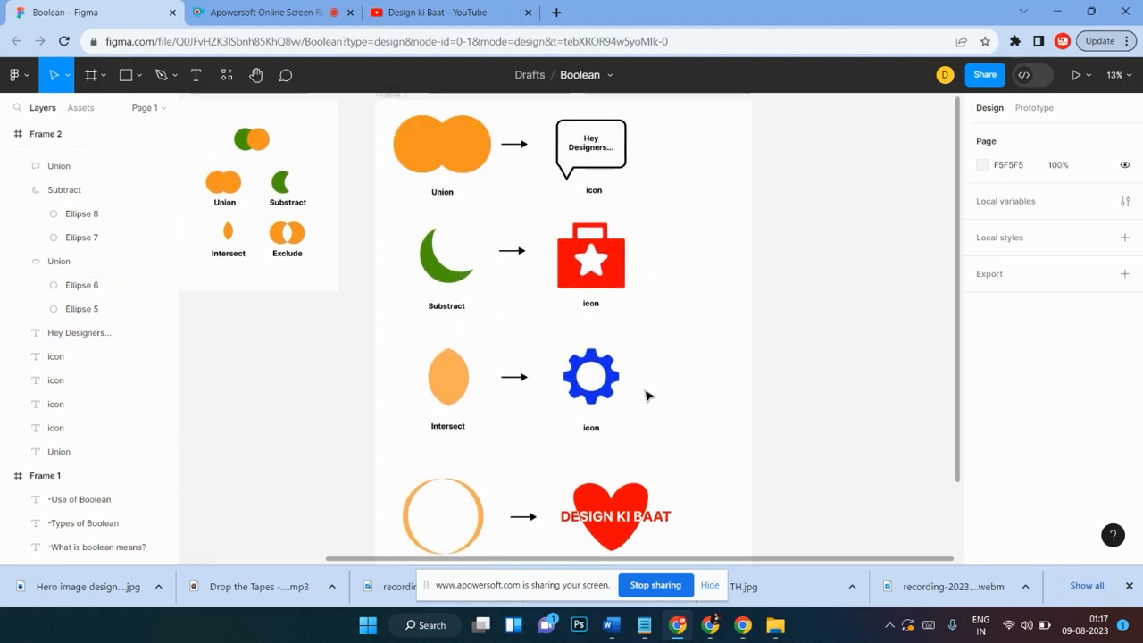
pyautogui.hscroll(-8, 649, 395)
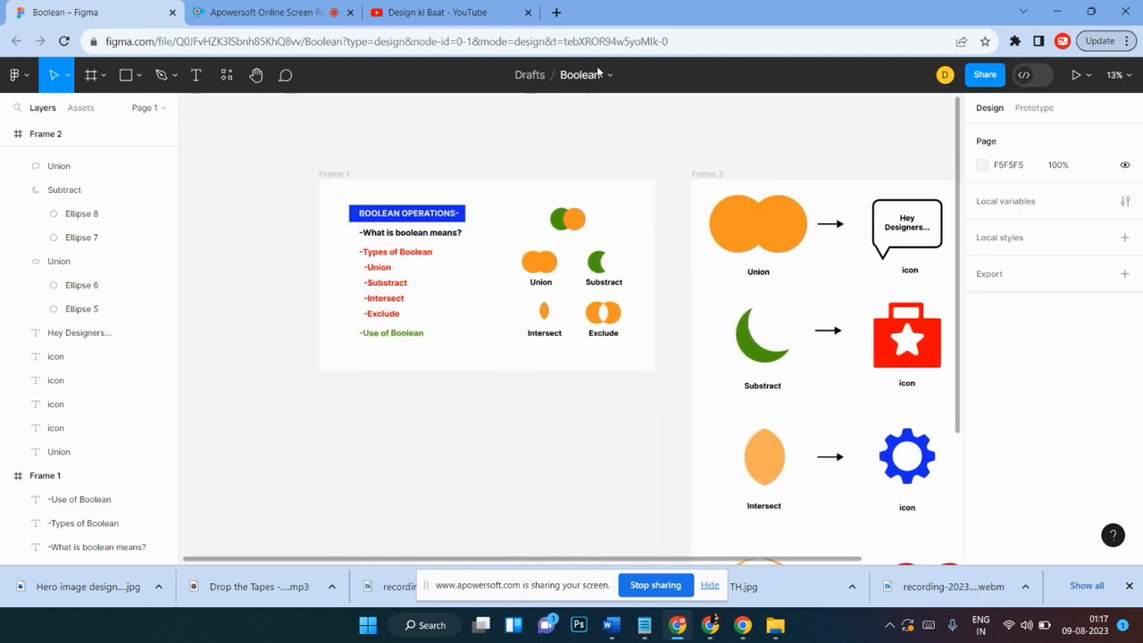
pyautogui.hscroll(3, 655, 159)
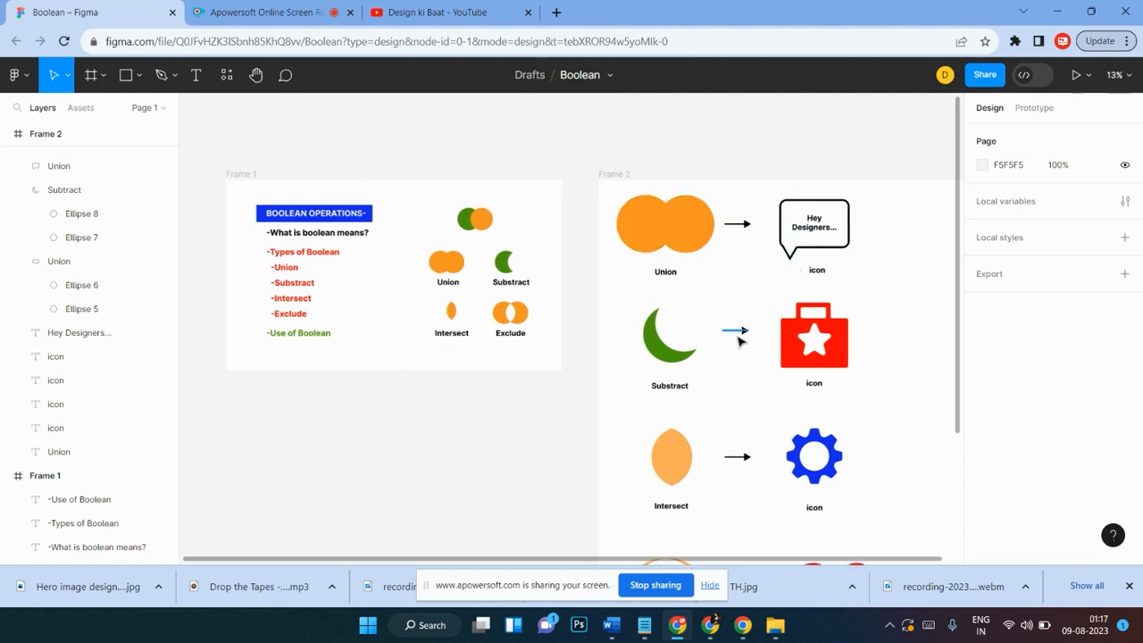
pyautogui.hscroll(5, 725, 359)
pyautogui.scroll(-3, 699, 369)
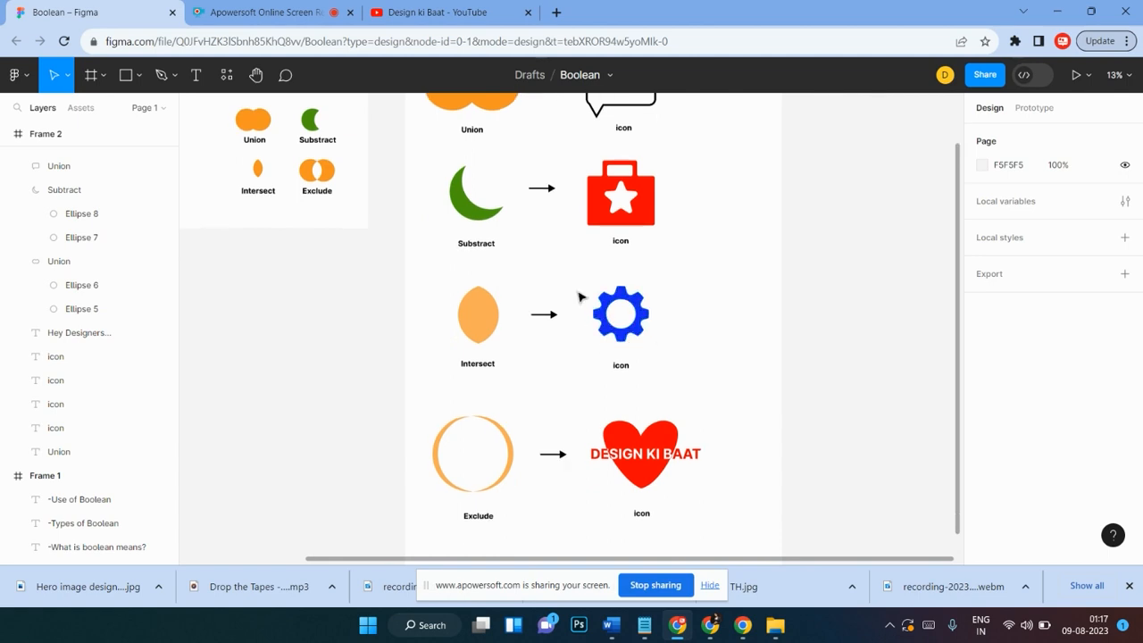
pyautogui.scroll(5, 676, 294)
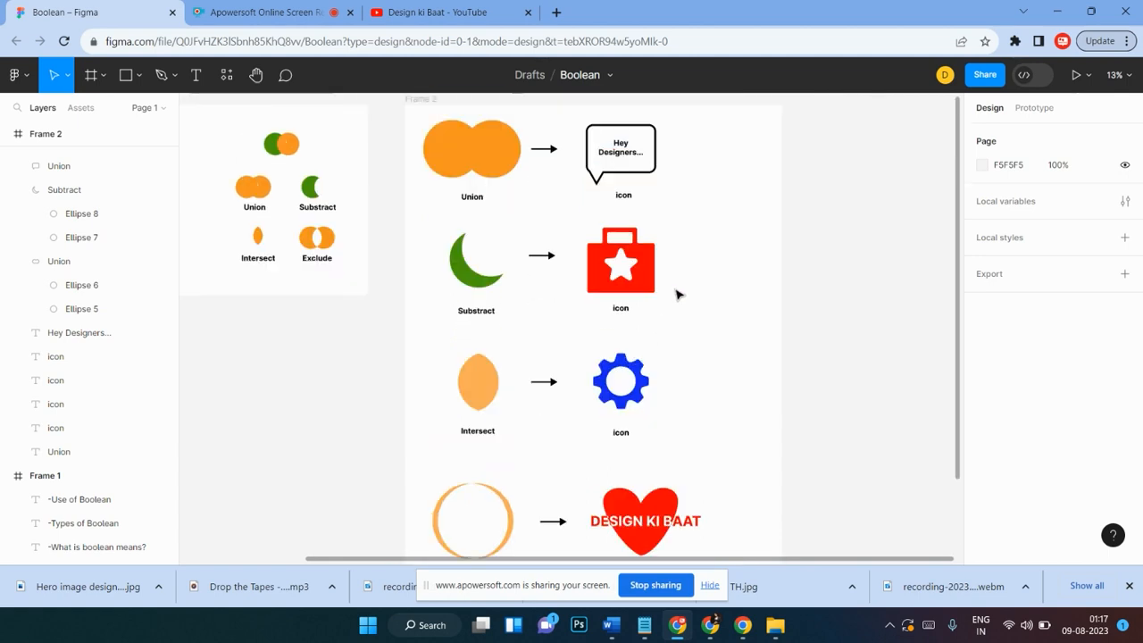
pyautogui.hscroll(-4, 581, 299)
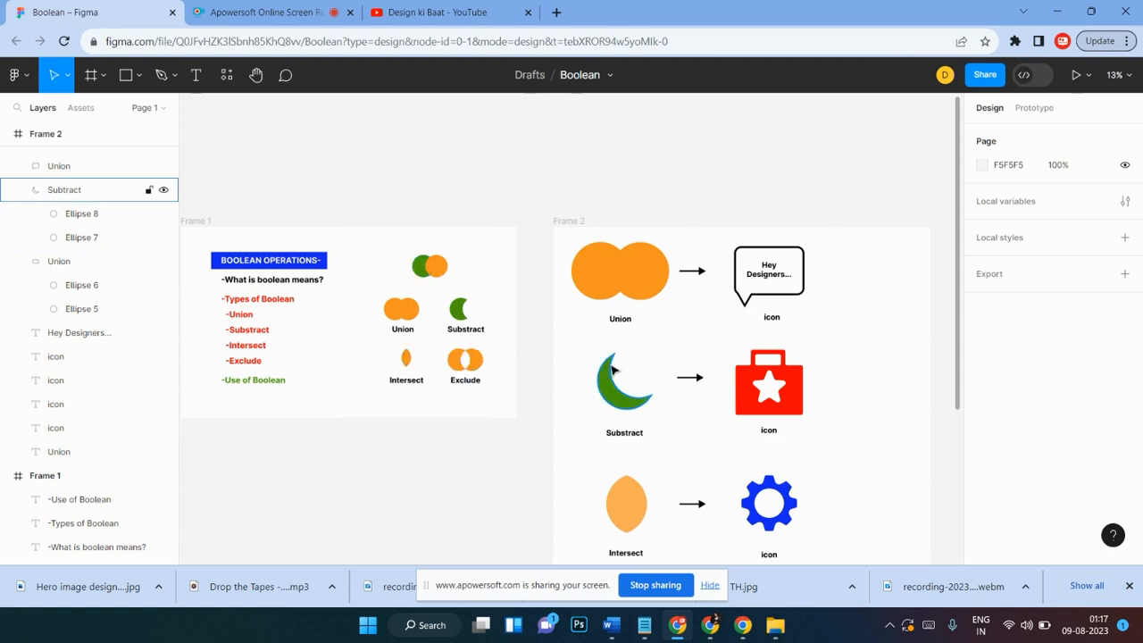
pyautogui.hscroll(3, 625, 370)
pyautogui.scroll(-1, 625, 370)
pyautogui.scroll(-7, 679, 366)
pyautogui.hscroll(4, 710, 365)
pyautogui.scroll(3, 732, 336)
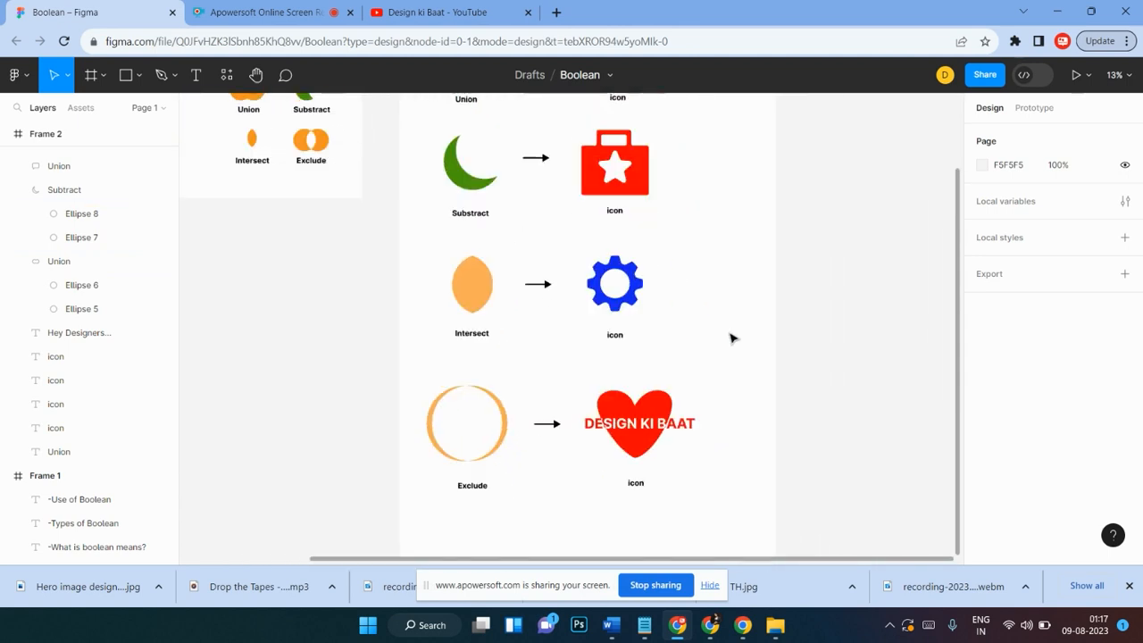
pyautogui.hscroll(1, 732, 338)
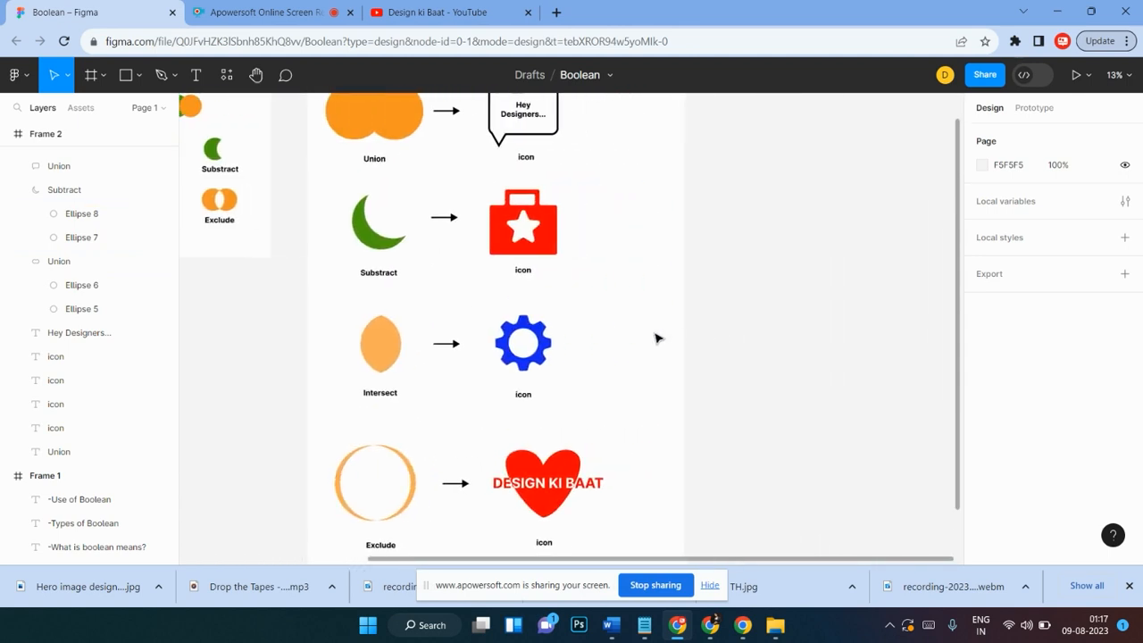
pyautogui.scroll(2, 658, 337)
pyautogui.scroll(-2, 657, 337)
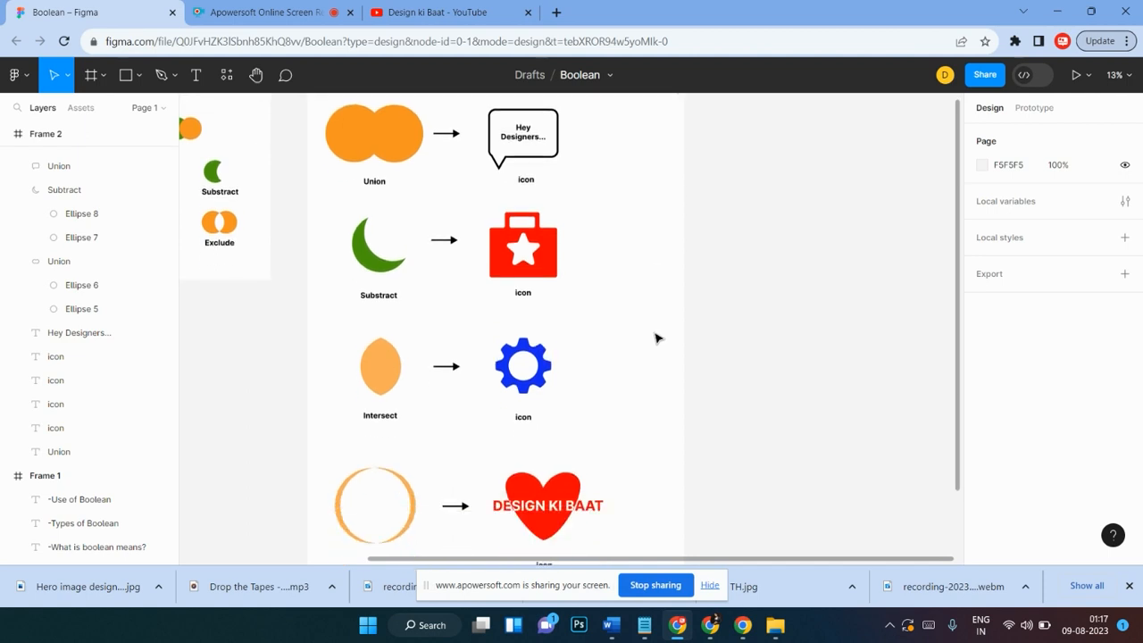
pyautogui.scroll(-1, 657, 338)
pyautogui.scroll(4, 657, 338)
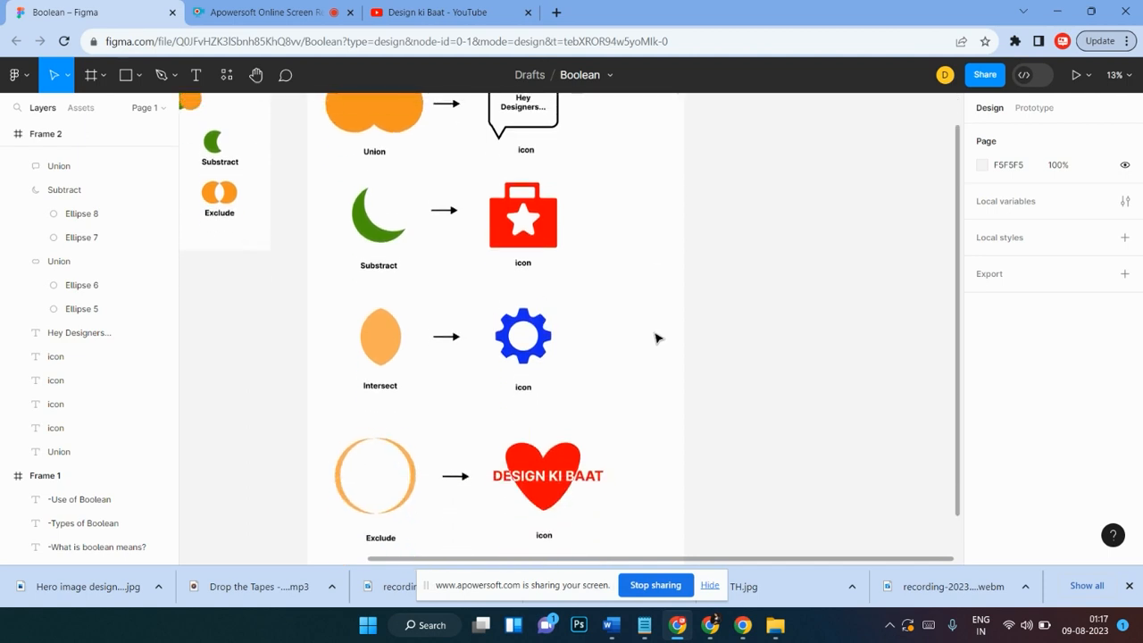
pyautogui.scroll(-5, 657, 337)
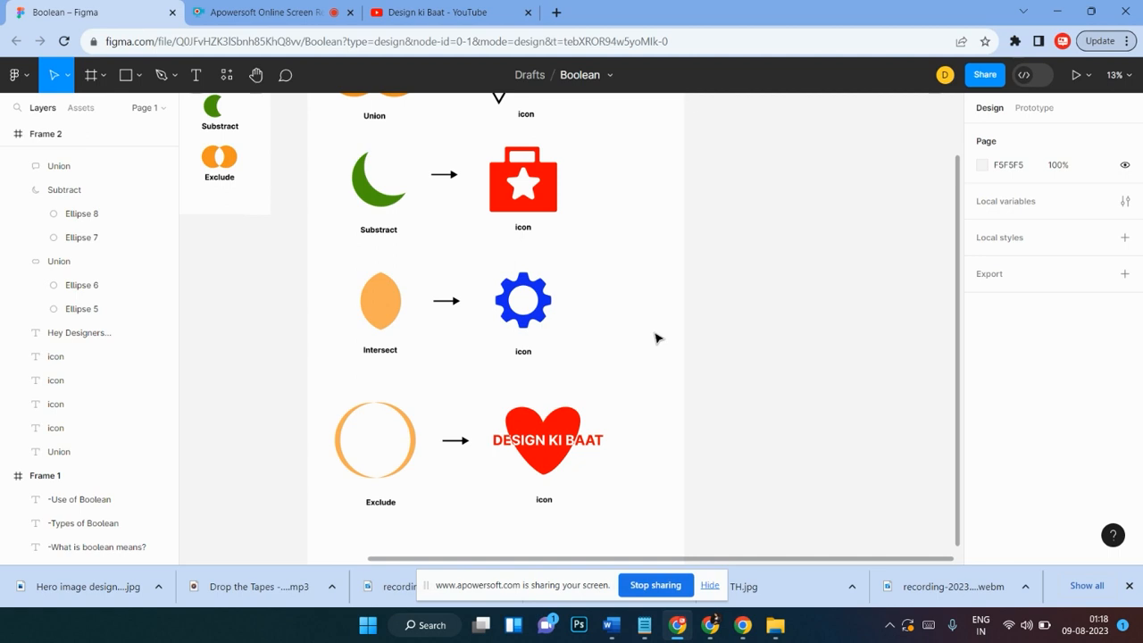
pyautogui.scroll(2, 656, 338)
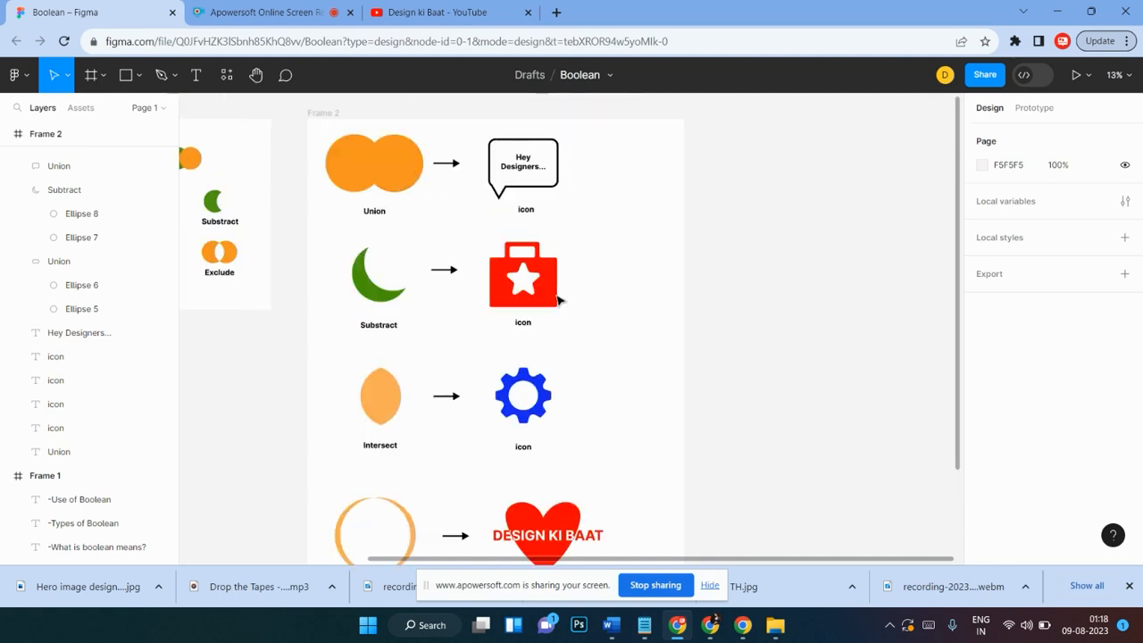
pyautogui.scroll(-1, 447, 357)
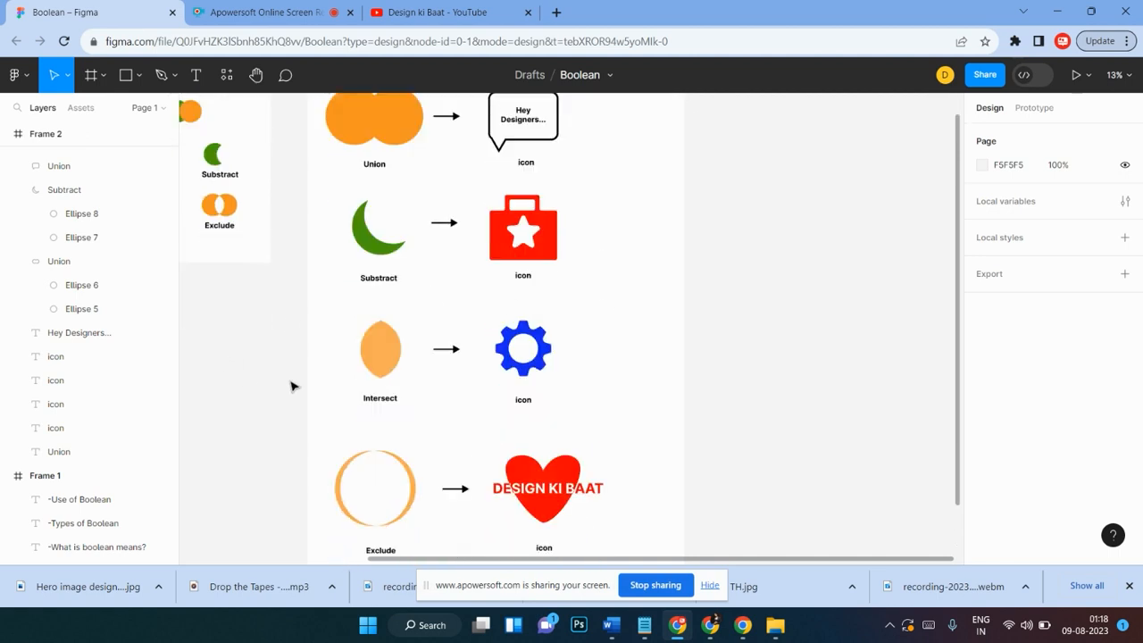
pyautogui.hscroll(-5, 291, 385)
pyautogui.hscroll(1, 375, 366)
pyautogui.scroll(1, 473, 344)
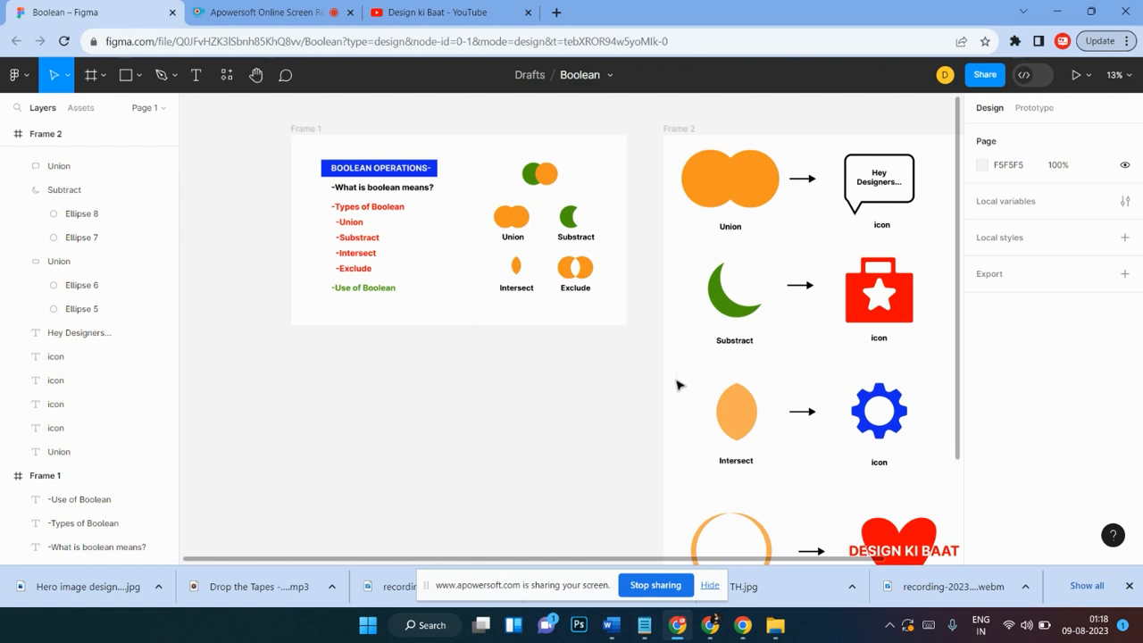
pyautogui.hscroll(8, 680, 384)
pyautogui.hscroll(-4, 594, 369)
pyautogui.scroll(-2, 586, 369)
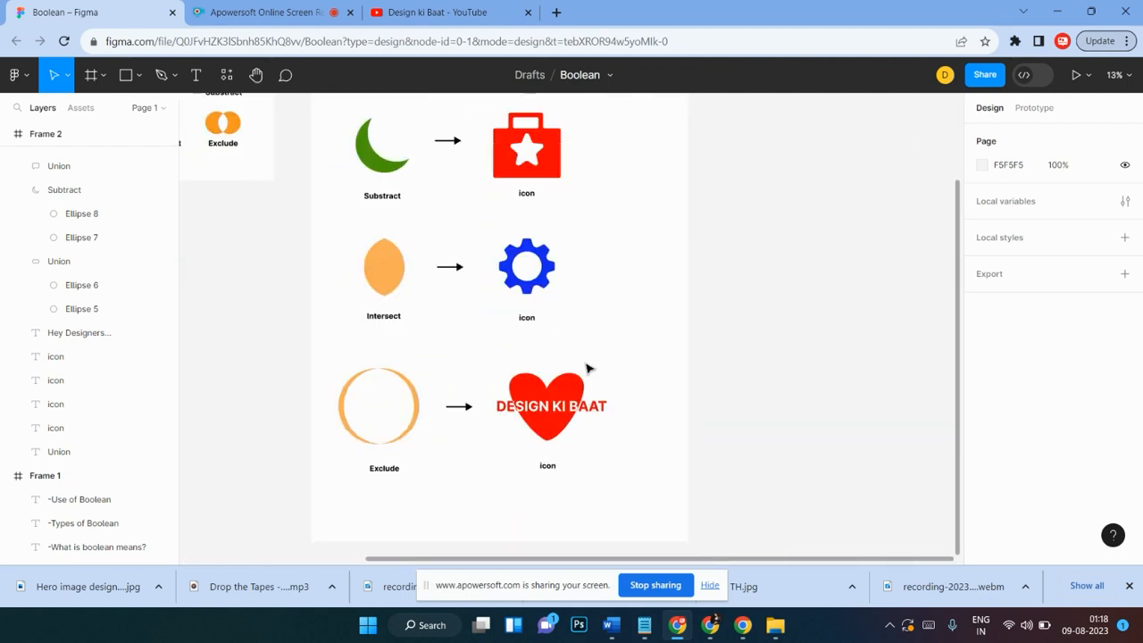
pyautogui.click(407, 386)
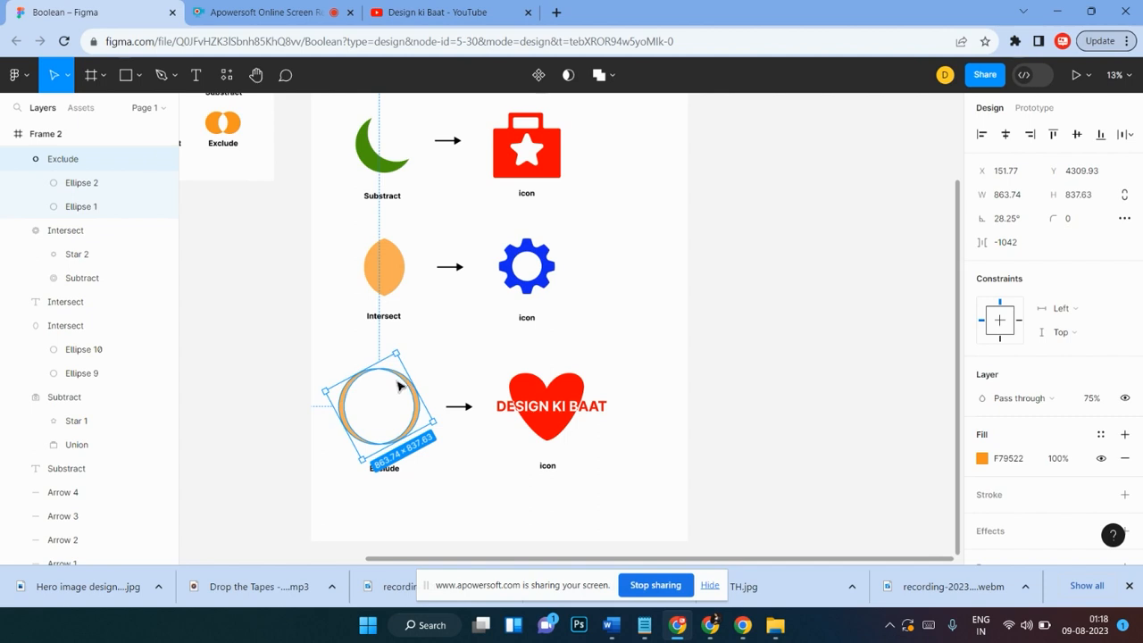
pyautogui.click(492, 294)
pyautogui.scroll(2, 585, 246)
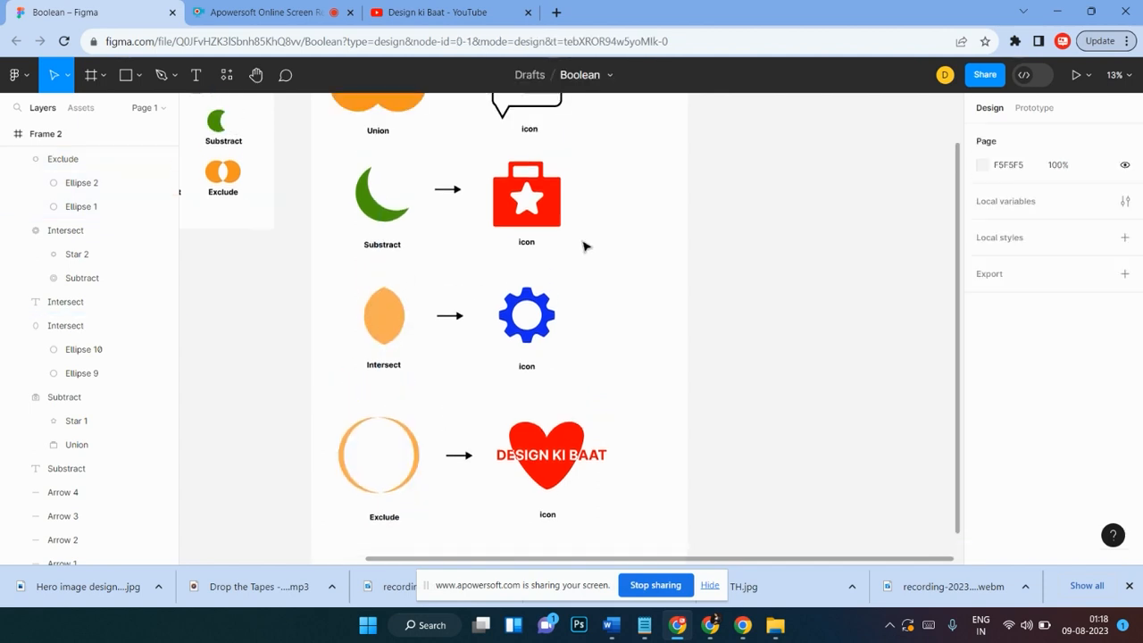
pyautogui.moveTo(596, 161); pyautogui.dragTo(492, 227)
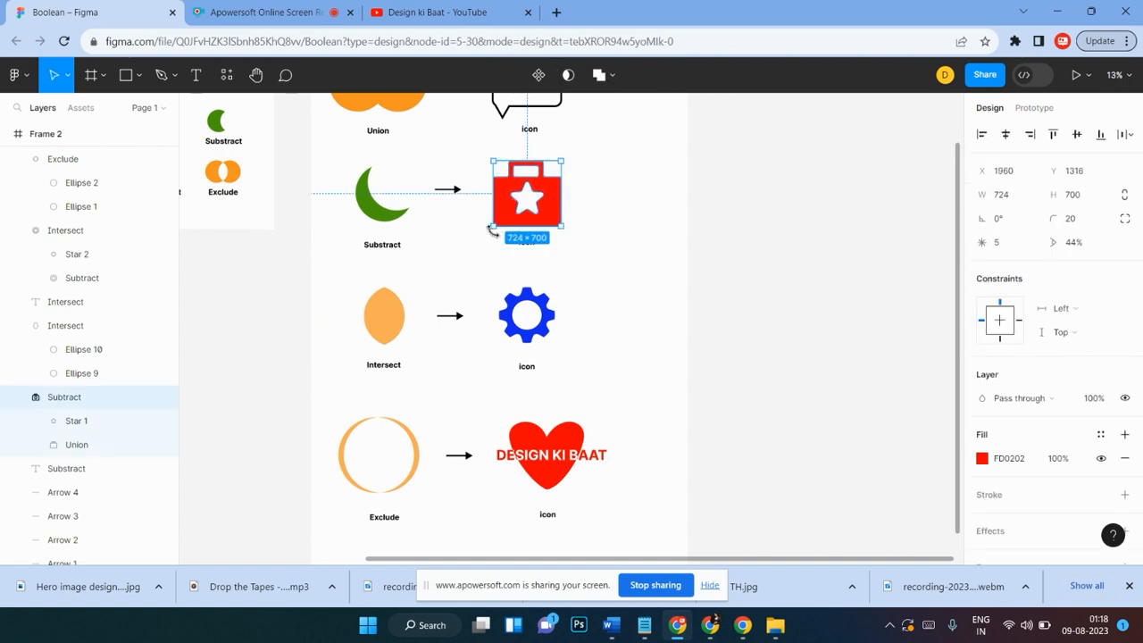
pyautogui.hscroll(4, 581, 256)
pyautogui.hscroll(1, 582, 256)
pyautogui.hscroll(-5, 486, 259)
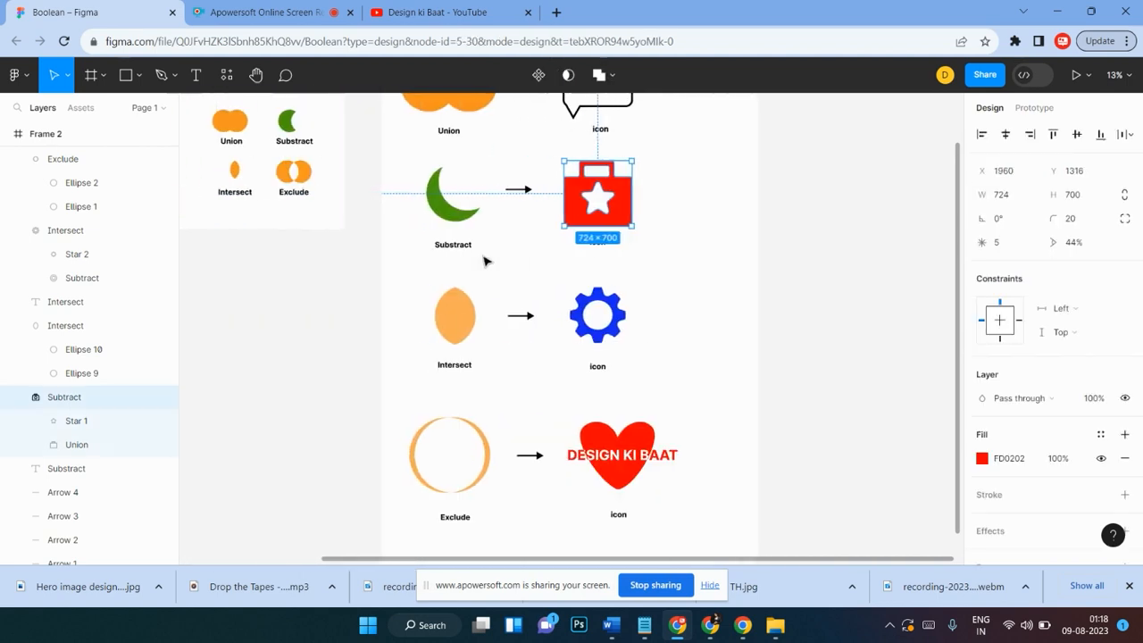
pyautogui.click(700, 234)
# Step: Draw a new frame about 4312 × 3368 to the right of Frame 2
pyautogui.hscroll(1, 701, 235)
pyautogui.scroll(4, 701, 234)
pyautogui.hscroll(3, 684, 242)
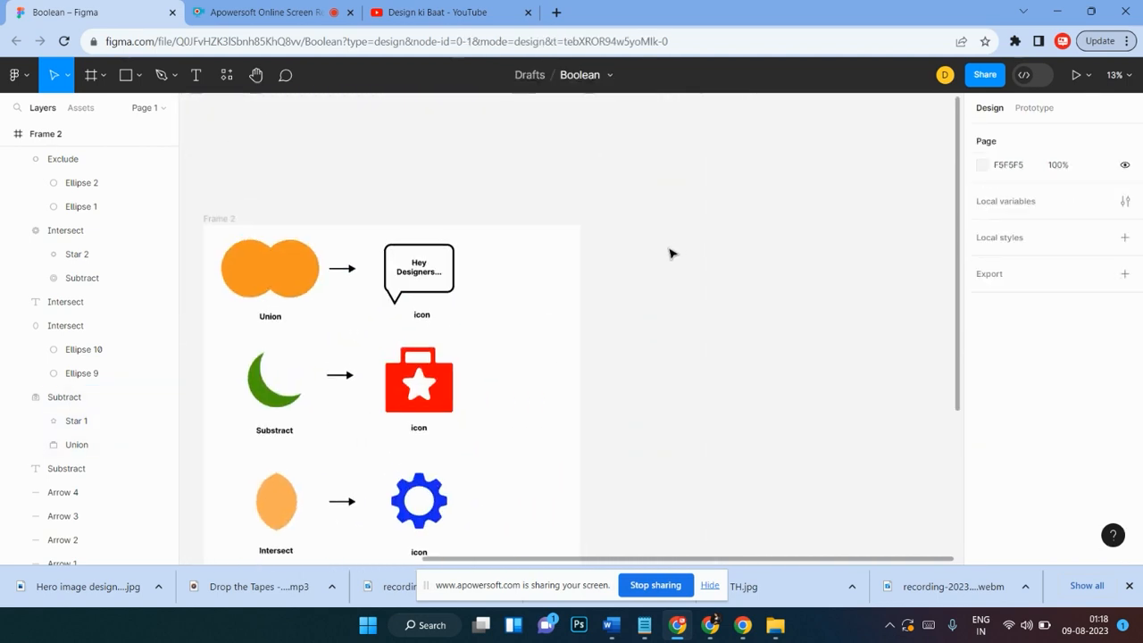
pyautogui.click(101, 75)
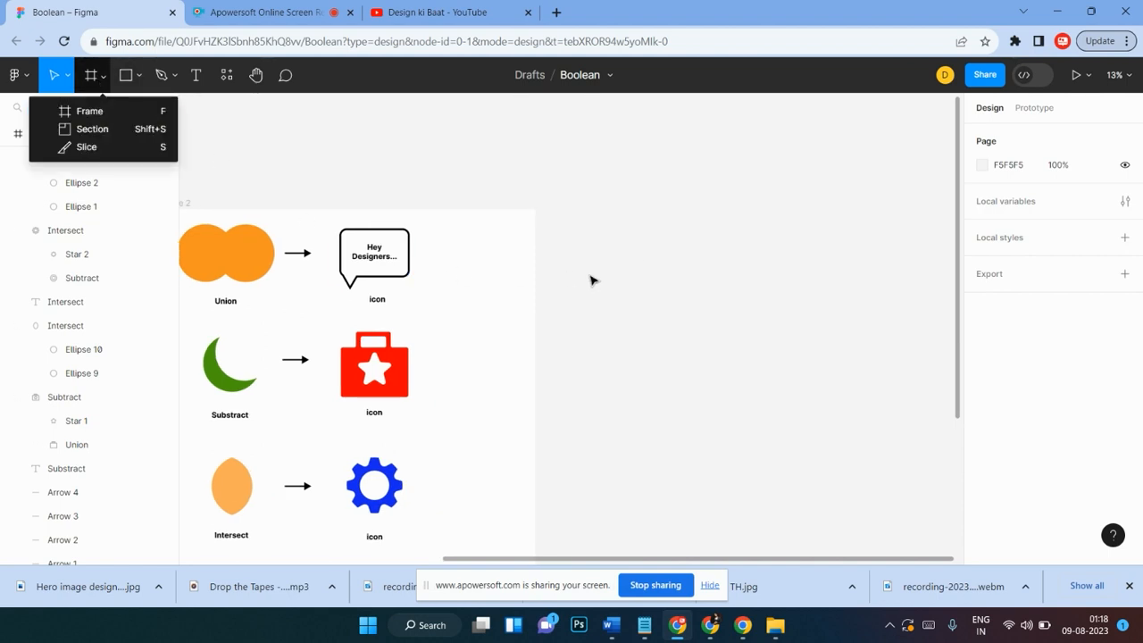
pyautogui.click(59, 110)
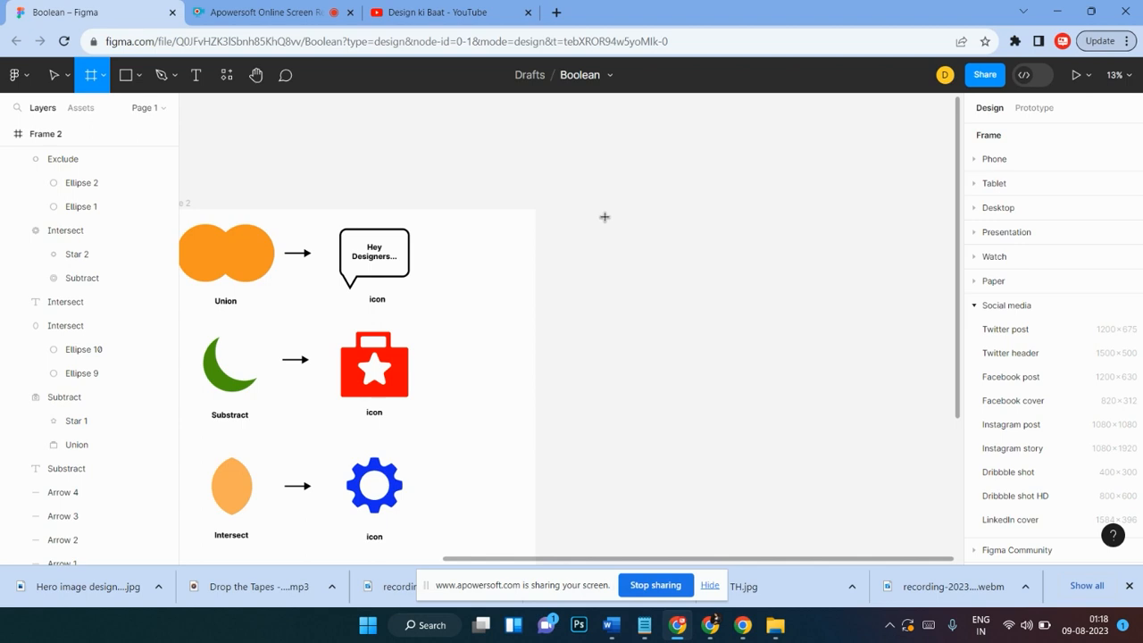
pyautogui.moveTo(601, 215); pyautogui.dragTo(860, 529)
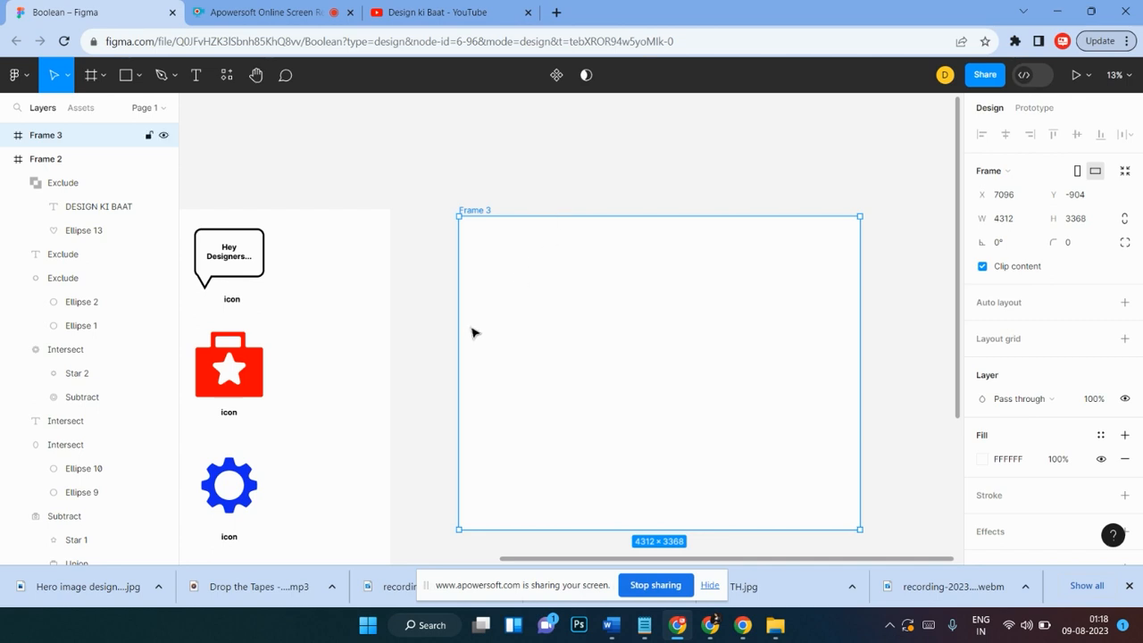
# Step: Duplicate the red briefcase icon from Frame 2 into the new frame
pyautogui.scroll(-1, 502, 335)
pyautogui.hscroll(-3, 502, 335)
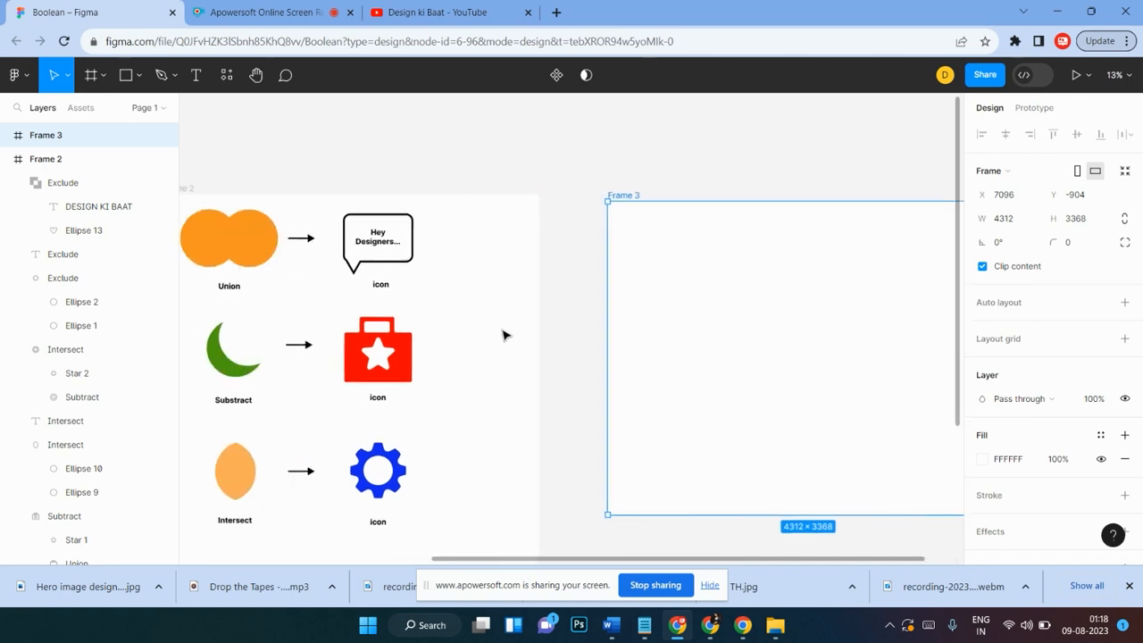
pyautogui.click(449, 326)
pyautogui.click(377, 357)
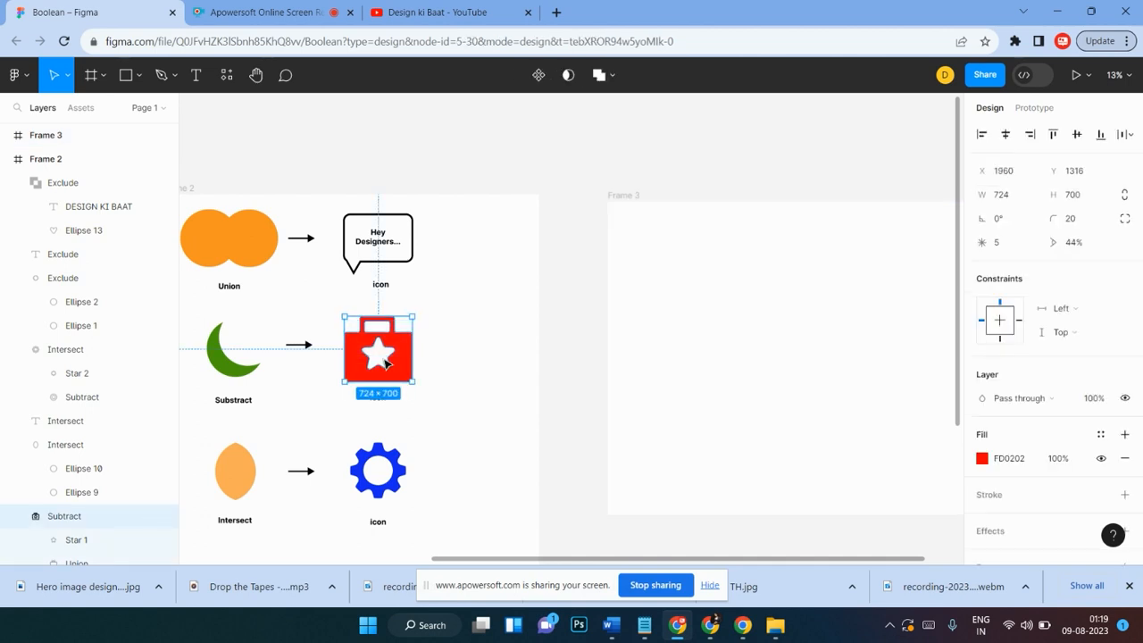
pyautogui.press('alt')
pyautogui.moveTo(393, 364); pyautogui.dragTo(862, 344)
pyautogui.hscroll(5, 533, 347)
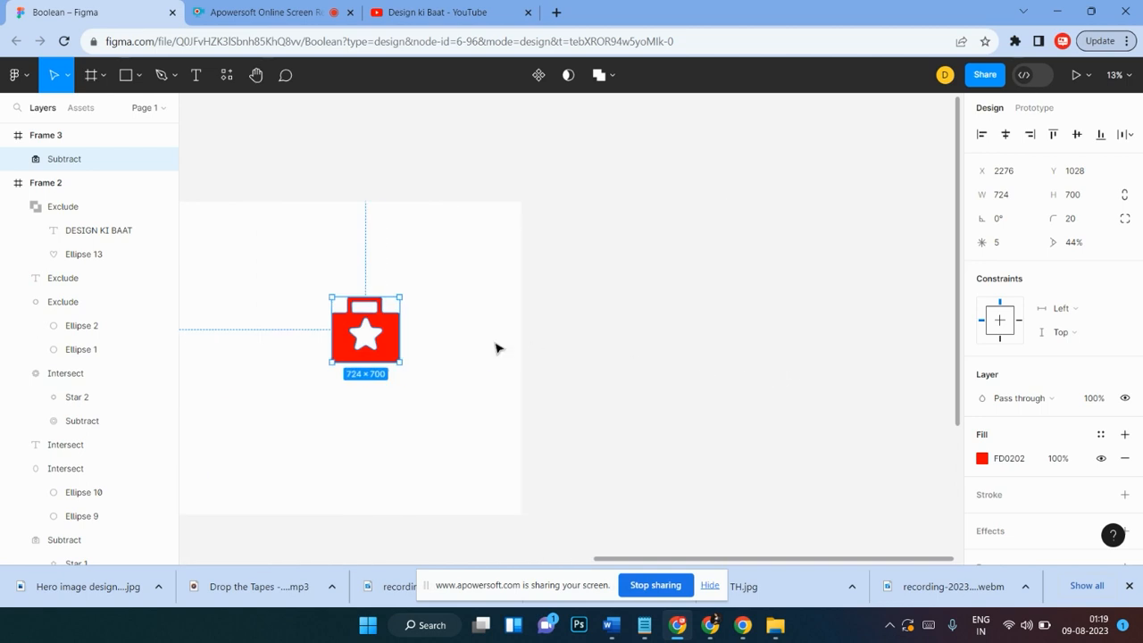
pyautogui.hscroll(-3, 536, 344)
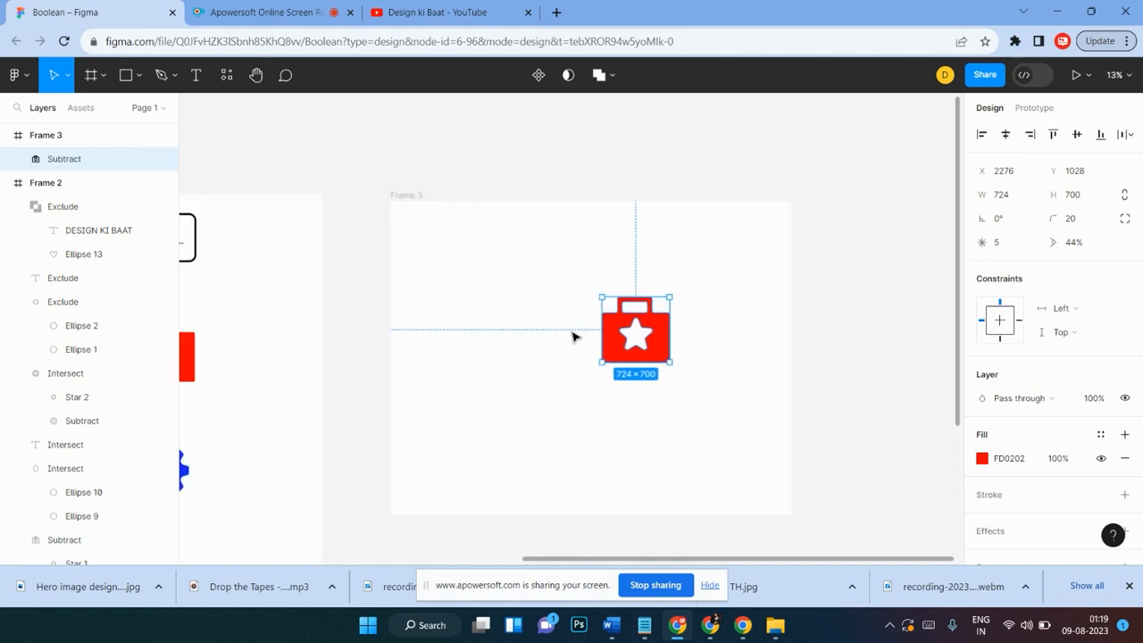
# Step: Nudge the briefcase copy slightly to reposition it within the new frame
pyautogui.click(597, 290)
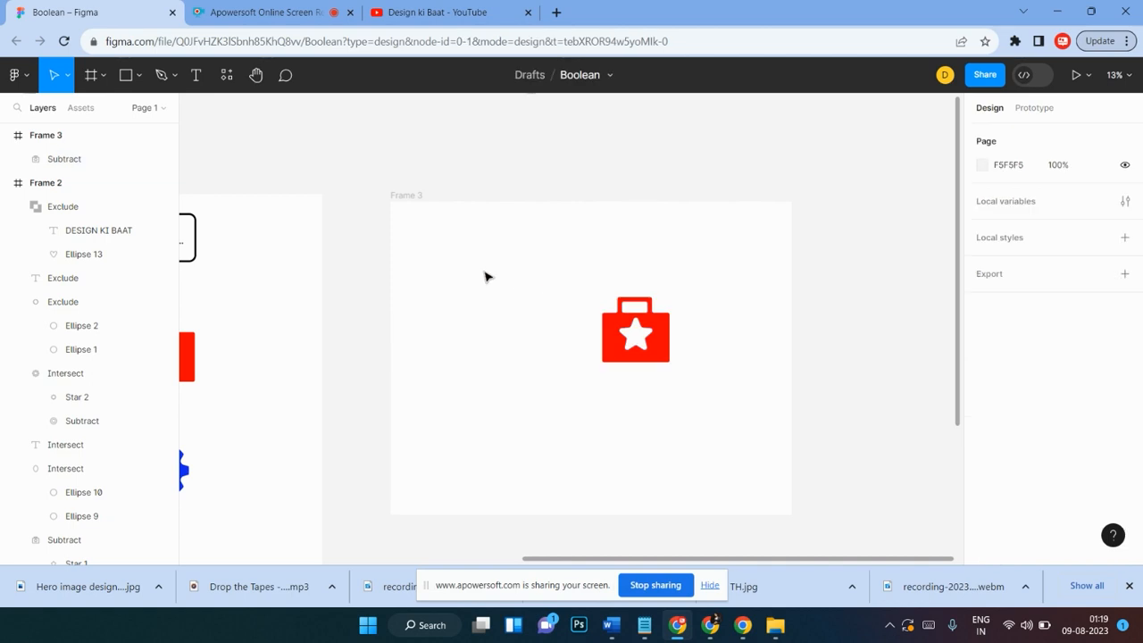
pyautogui.click(652, 308)
pyautogui.moveTo(661, 327)
pyautogui.mouseDown()
pyautogui.moveTo(531, 326)
pyautogui.moveTo(675, 324)
pyautogui.mouseUp()
pyautogui.click(684, 252)
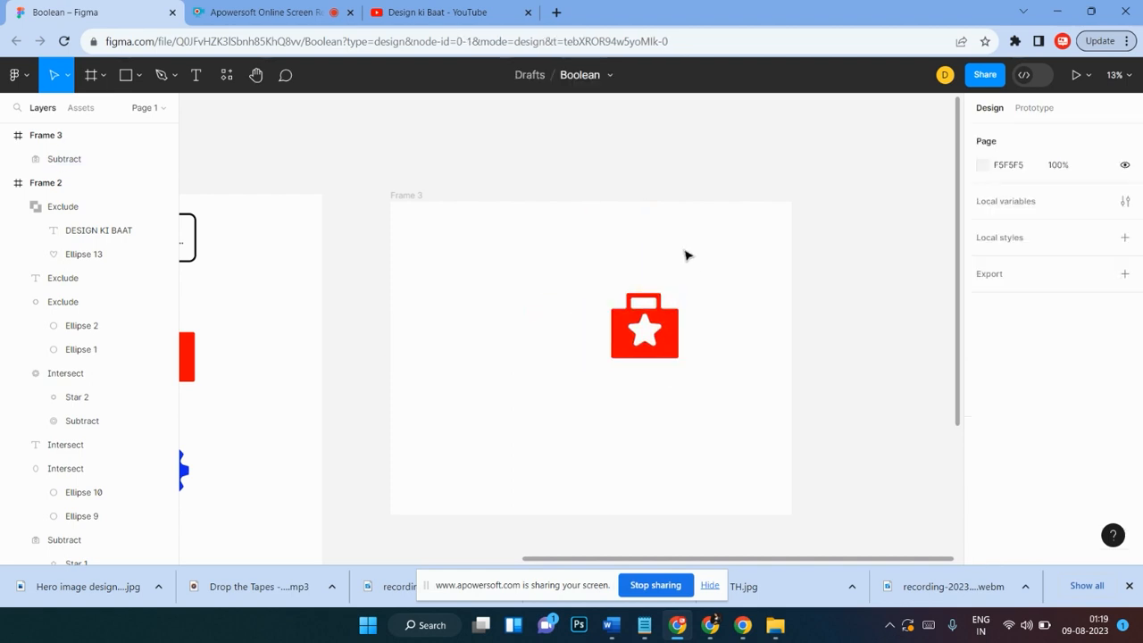
pyautogui.moveTo(693, 273); pyautogui.dragTo(582, 382)
pyautogui.click(703, 309)
pyautogui.moveTo(699, 290); pyautogui.dragTo(602, 378)
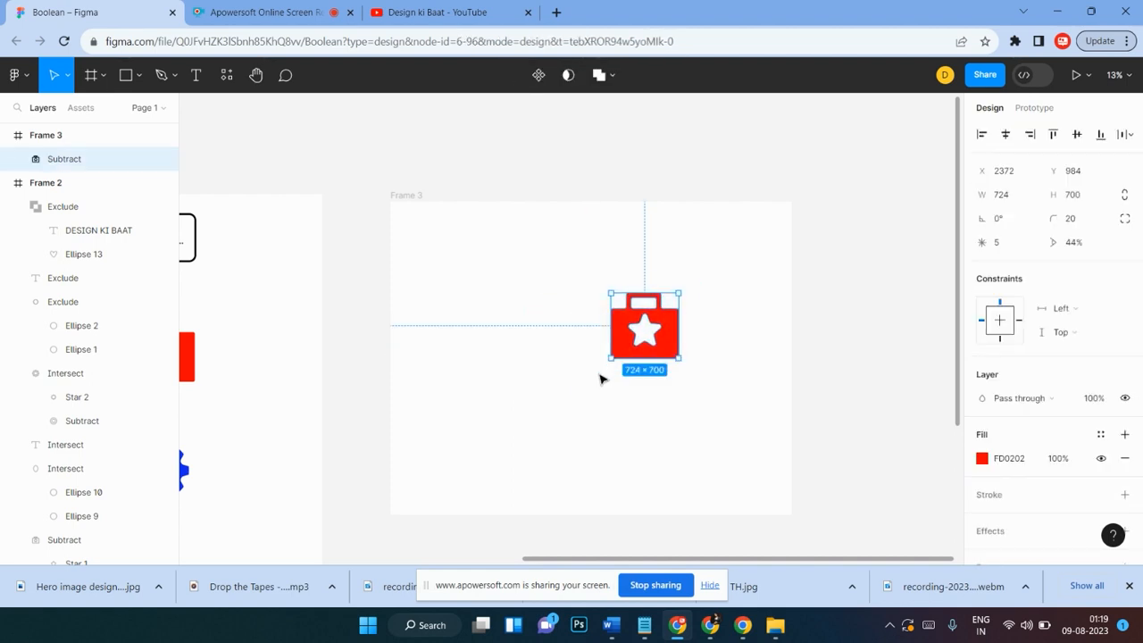
pyautogui.click(576, 321)
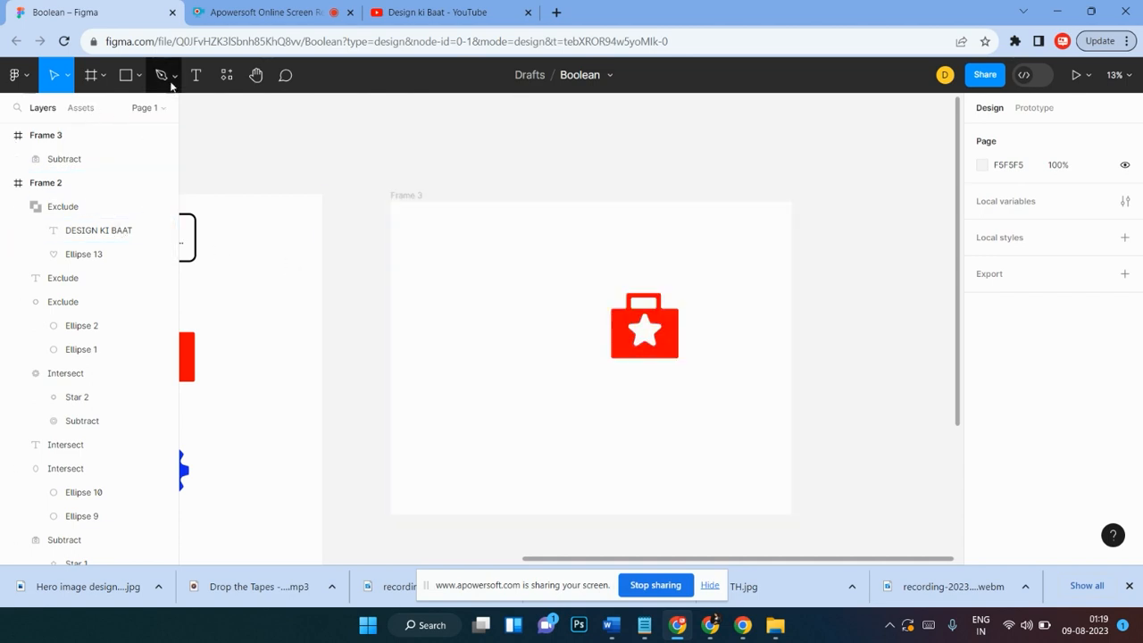
# Step: Draw a rectangle about 752 × 564 beside the briefcase, fill it with the briefcase red FD0202, and round its corners to 19
pyautogui.click(129, 75)
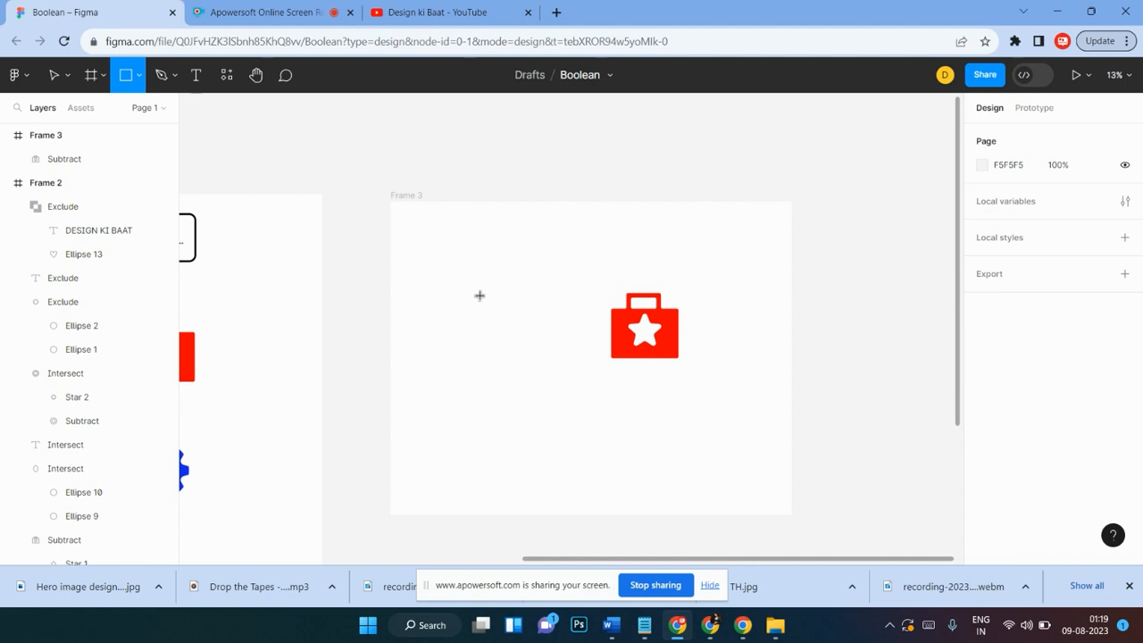
pyautogui.moveTo(461, 306); pyautogui.dragTo(532, 359)
pyautogui.press('i')
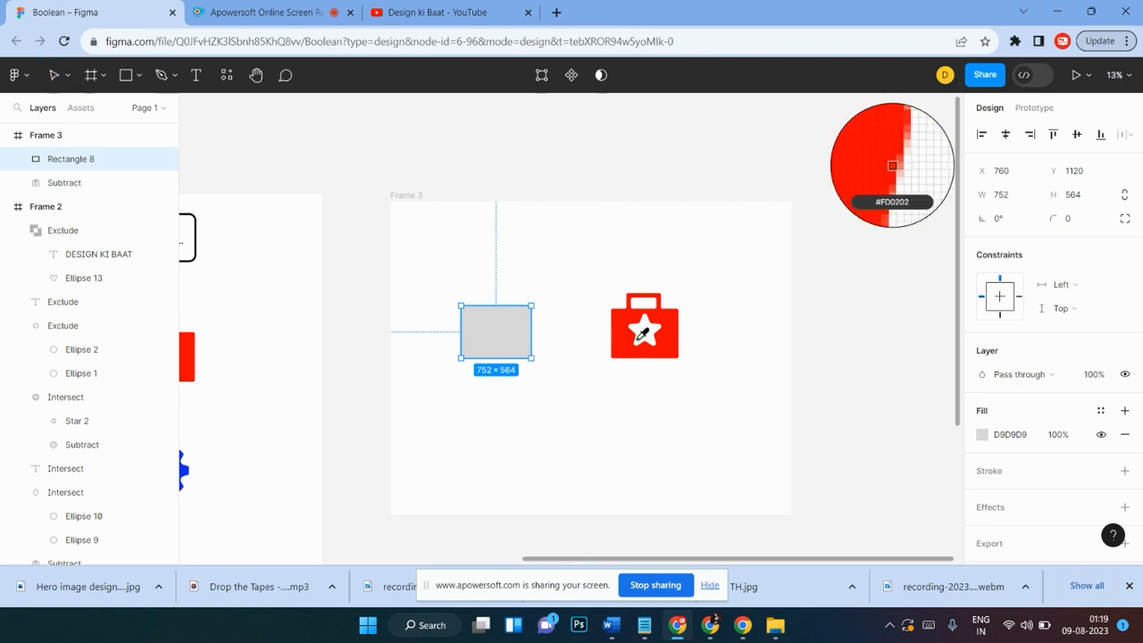
pyautogui.click(676, 336)
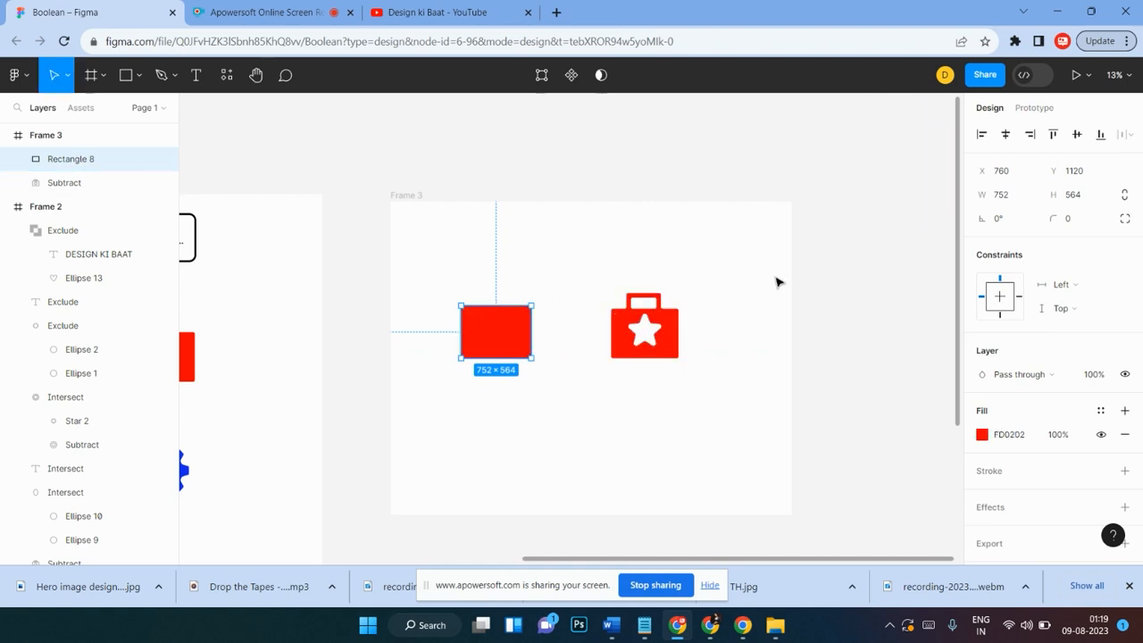
pyautogui.click(1058, 218)
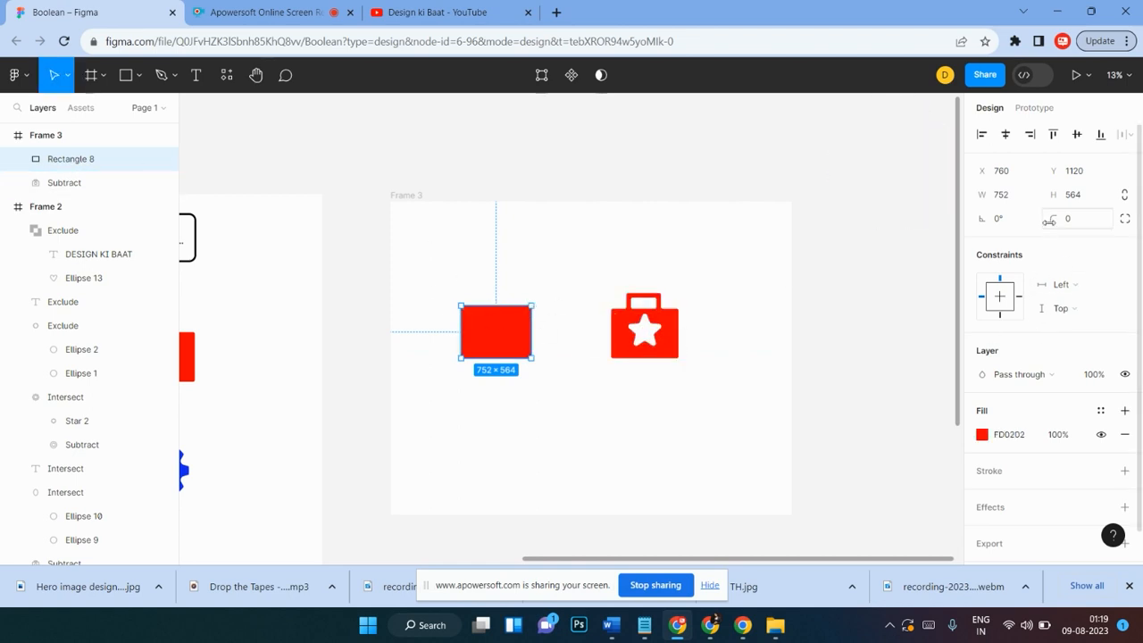
pyautogui.write('5')
pyautogui.press('Return')
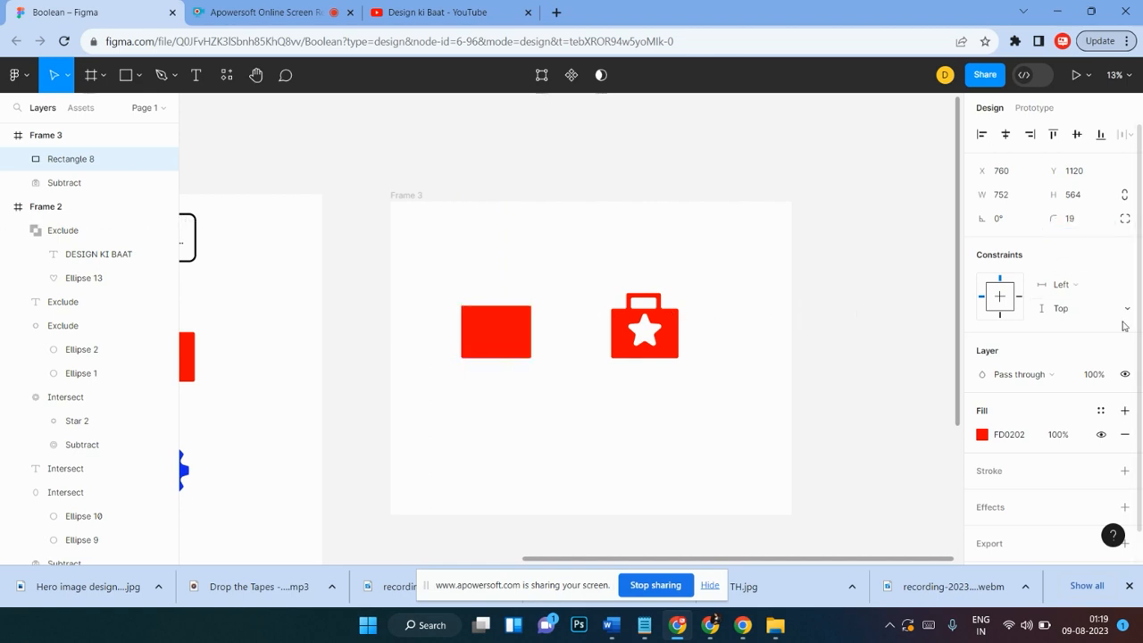
# Step: Draw a narrow rectangle about 64 × 208 above the red rectangle's left side as a handle post
pyautogui.click(463, 287)
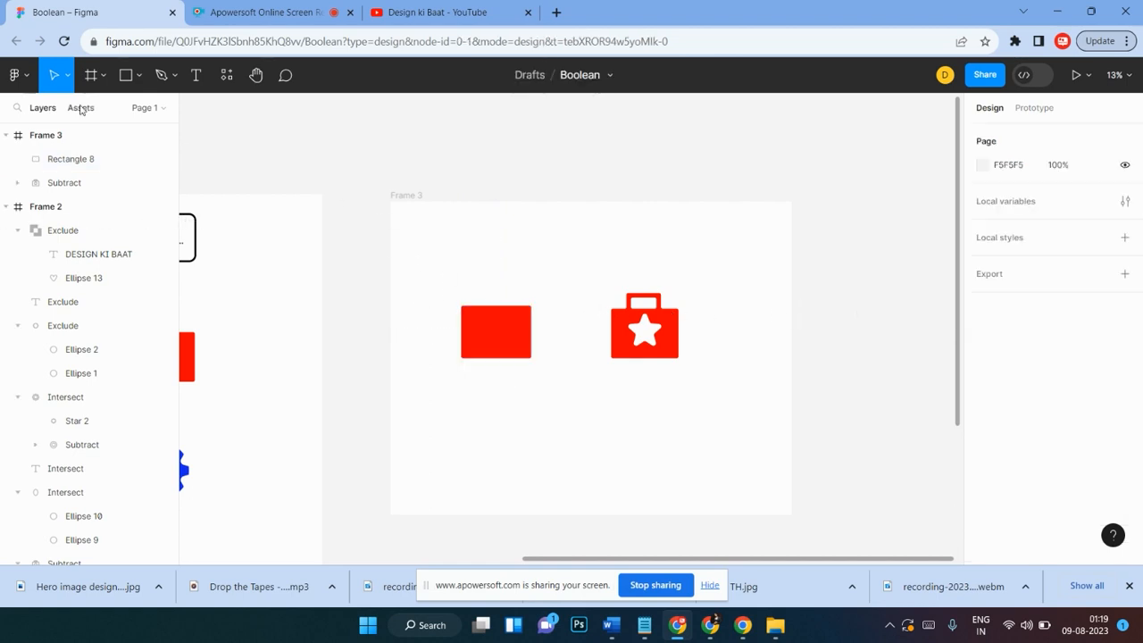
pyautogui.click(126, 75)
pyautogui.moveTo(476, 288); pyautogui.dragTo(483, 312)
pyautogui.scroll(5, 491, 304)
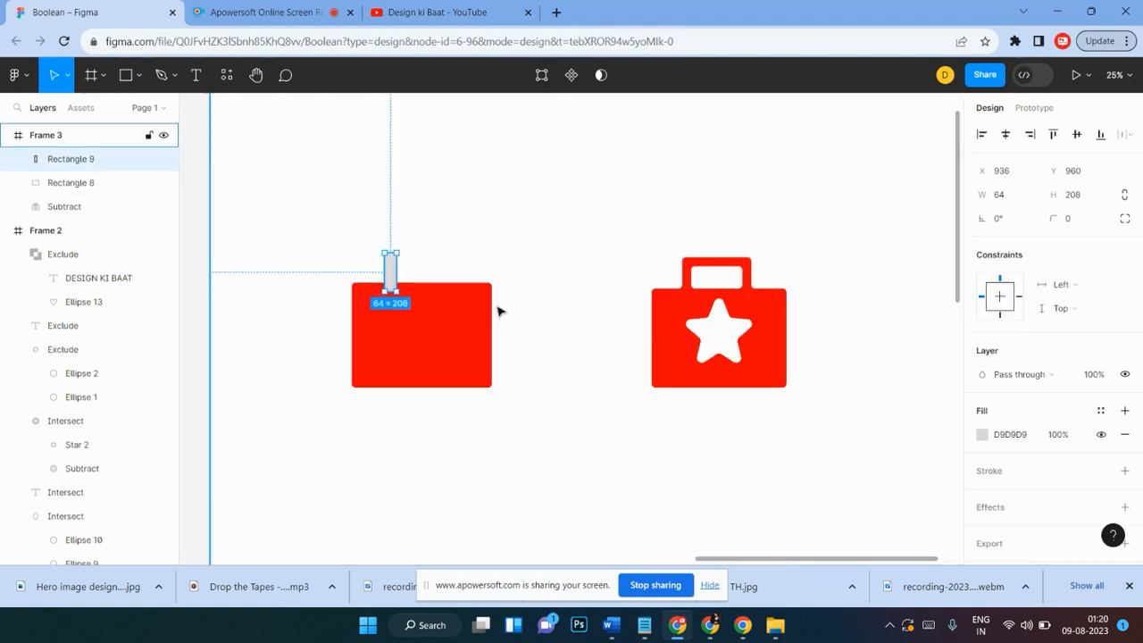
pyautogui.hscroll(-3, 492, 300)
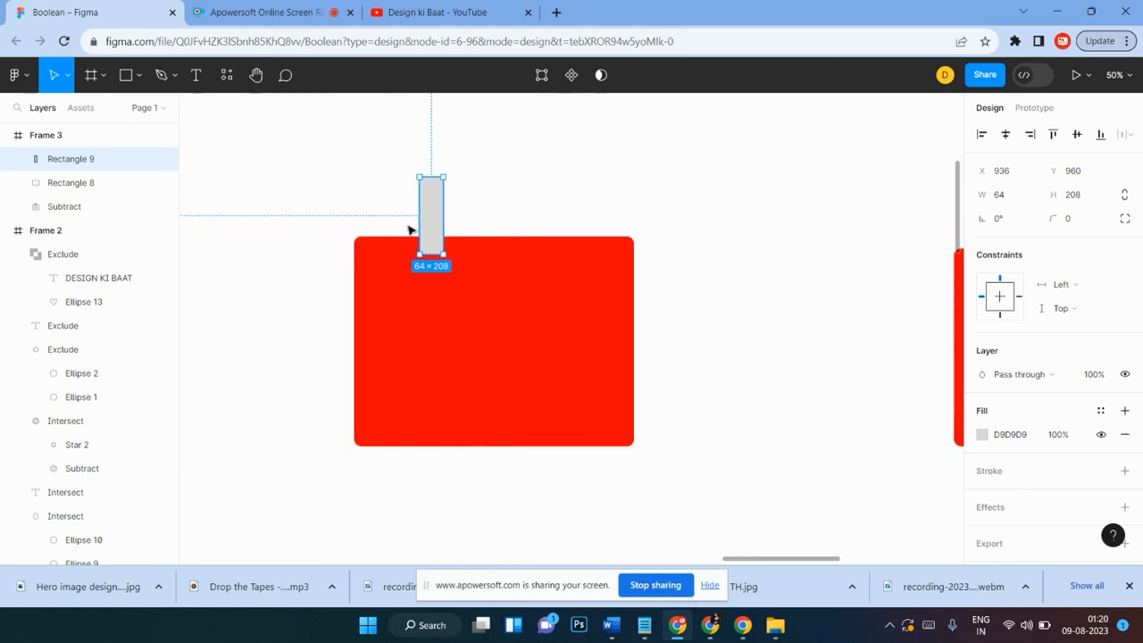
pyautogui.hscroll(-2, 420, 227)
pyautogui.moveTo(472, 229); pyautogui.dragTo(465, 218)
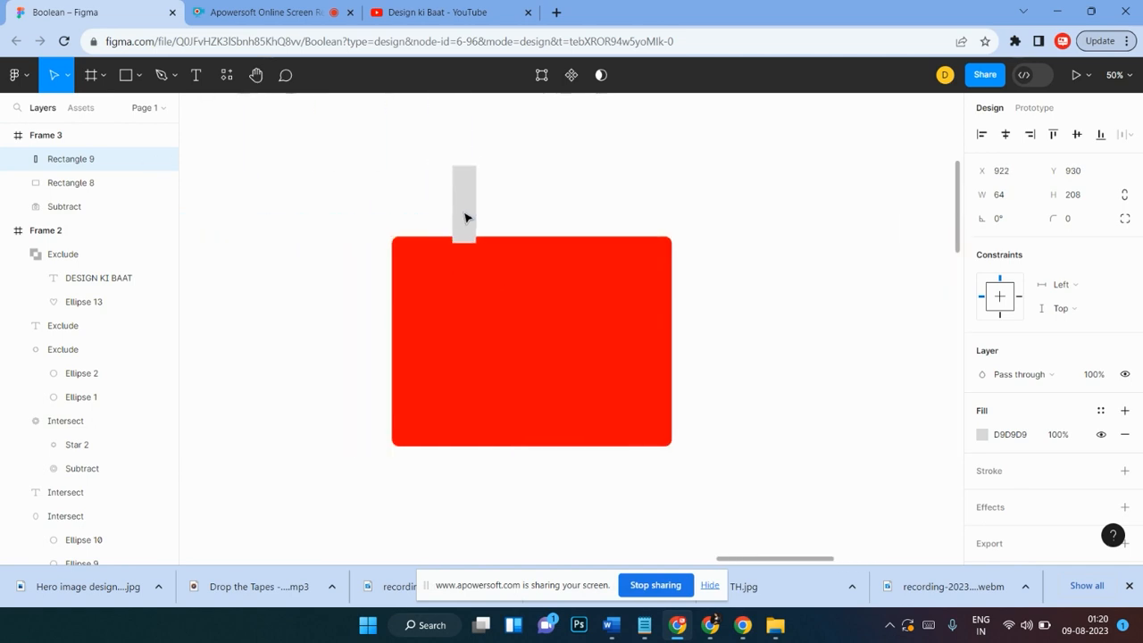
# Step: Duplicate the handle post to the right, spaced 272 apart, to form the second post
pyautogui.hscroll(5, 482, 218)
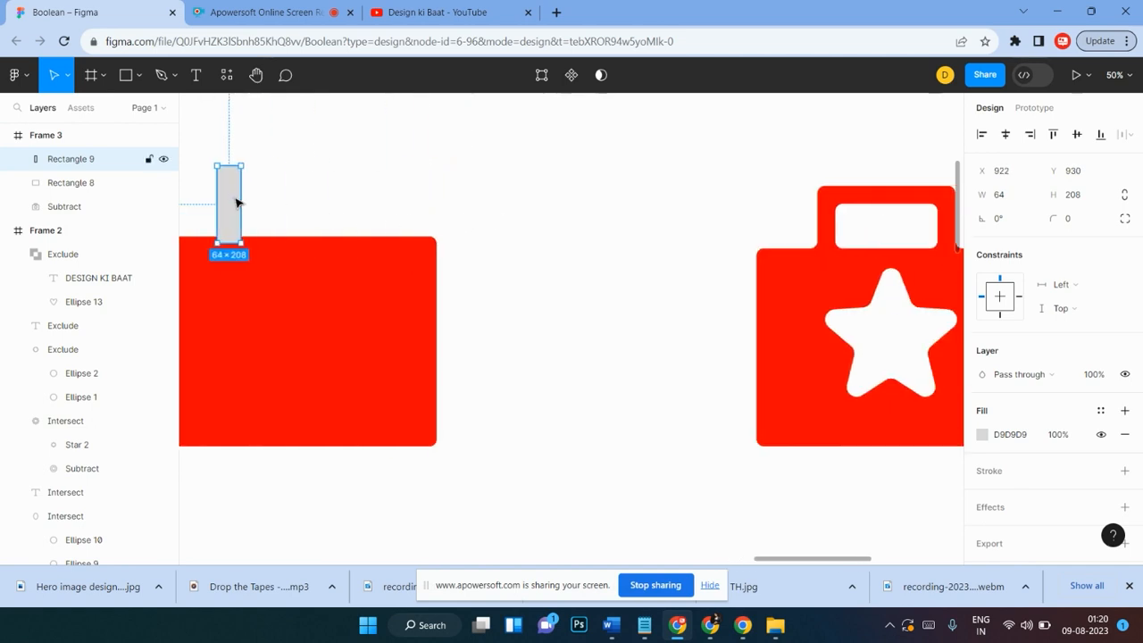
pyautogui.press('-')
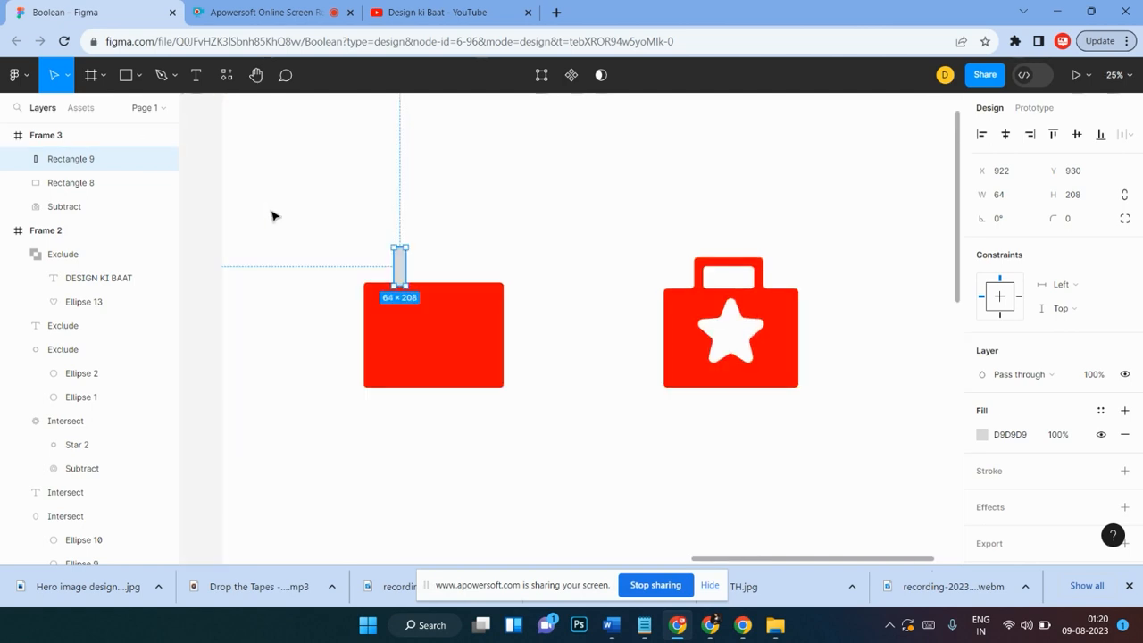
pyautogui.hscroll(3, 428, 235)
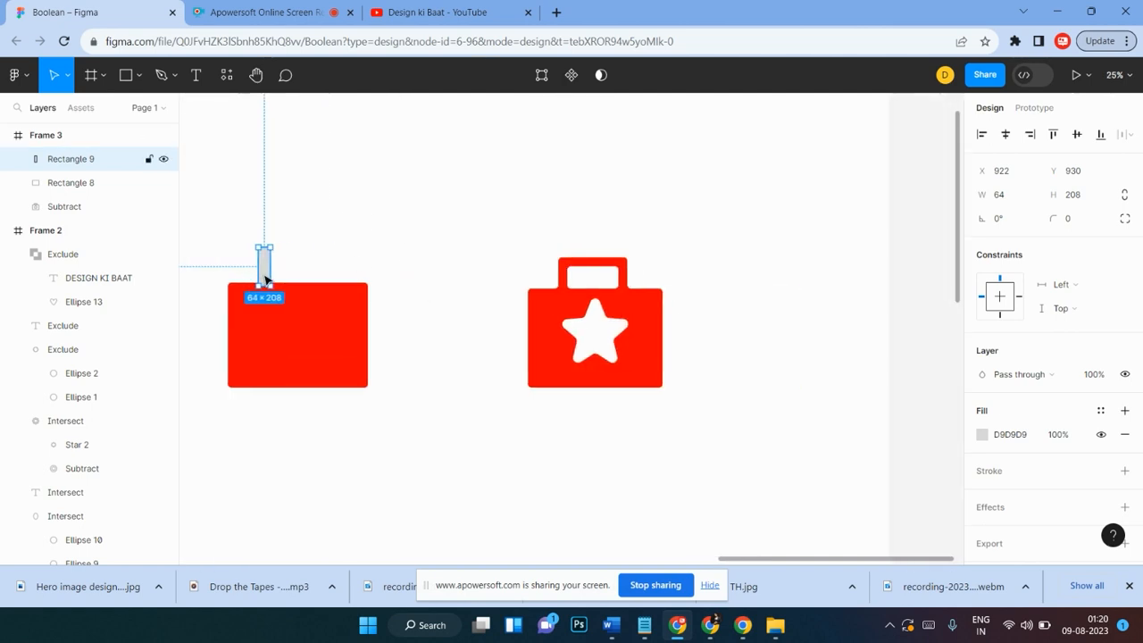
pyautogui.moveTo(265, 280); pyautogui.dragTo(329, 282)
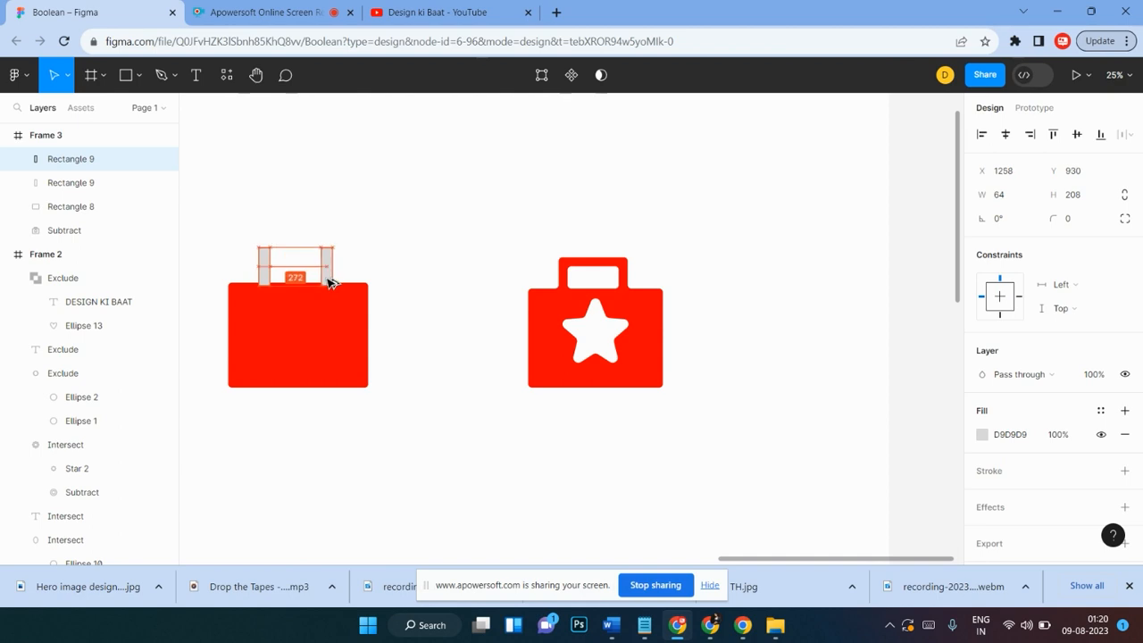
pyautogui.click(355, 259)
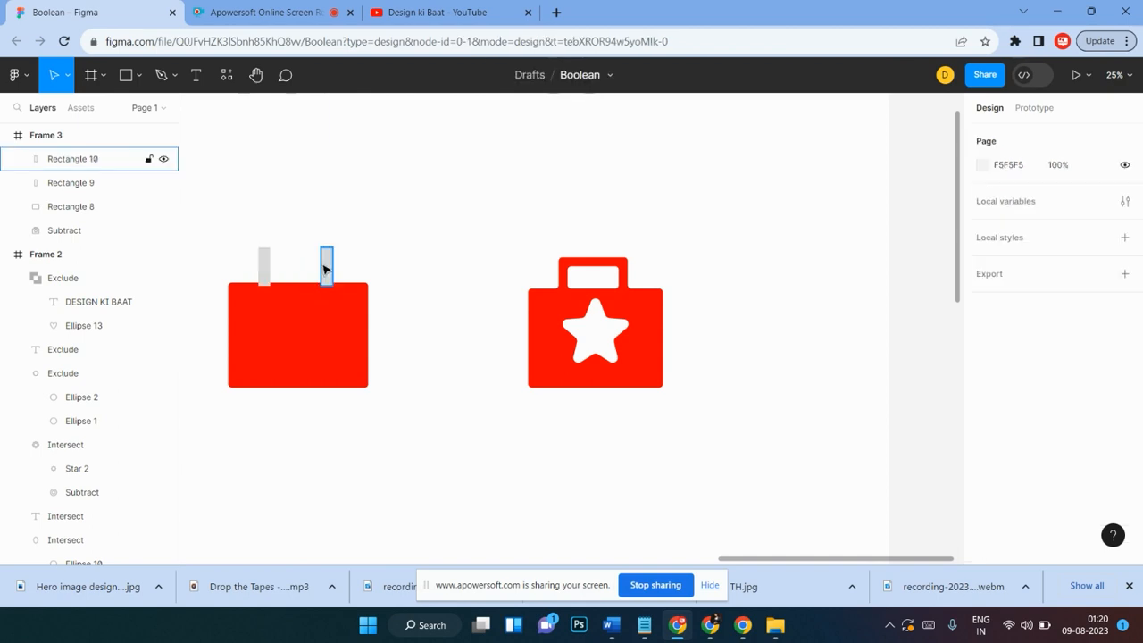
pyautogui.click(327, 267)
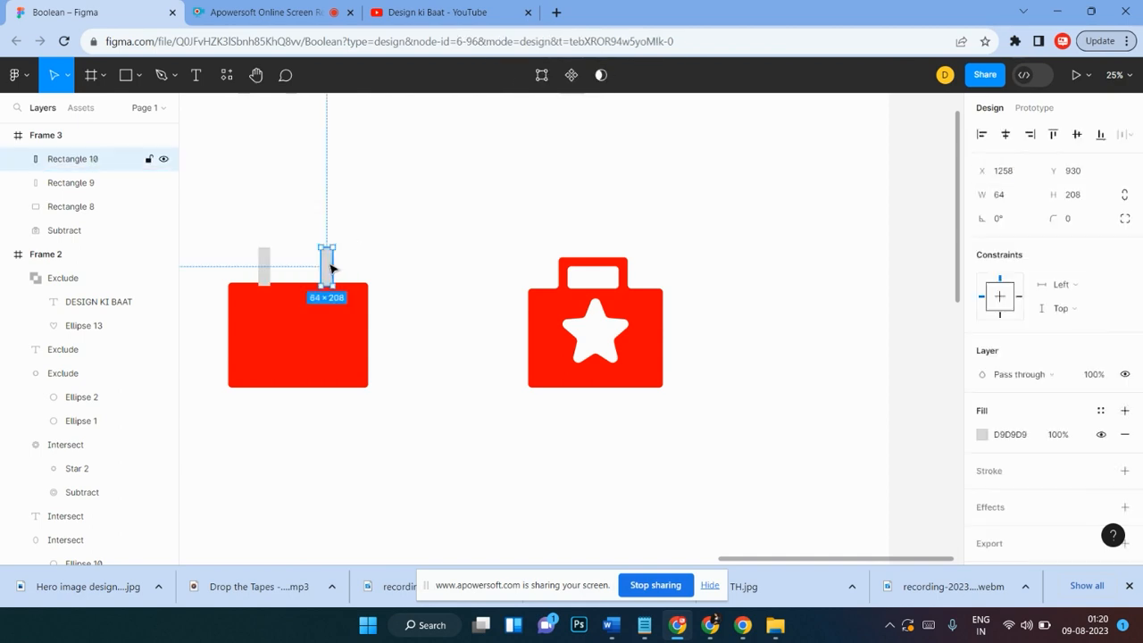
# Step: Add a horizontal bar about 400 long across the tops of the two handle posts
pyautogui.moveTo(328, 268)
pyautogui.mouseDown()
pyautogui.moveTo(369, 245)
pyautogui.moveTo(382, 214)
pyautogui.moveTo(327, 219)
pyautogui.moveTo(331, 205)
pyautogui.moveTo(282, 251)
pyautogui.moveTo(339, 247)
pyautogui.mouseUp()
pyautogui.click(396, 234)
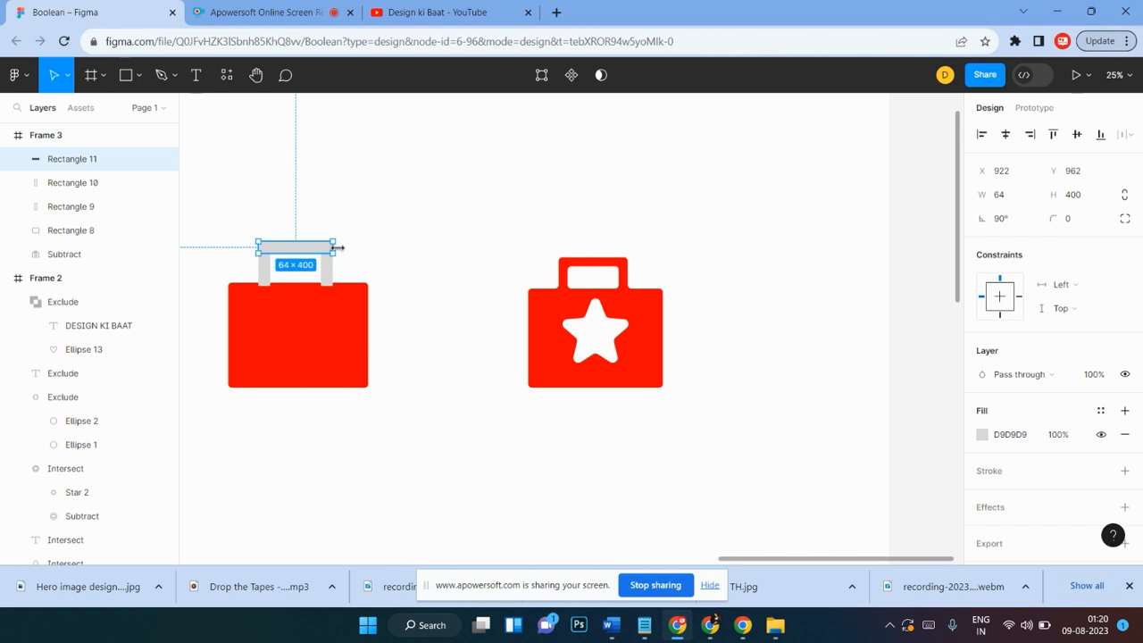
pyautogui.click(354, 236)
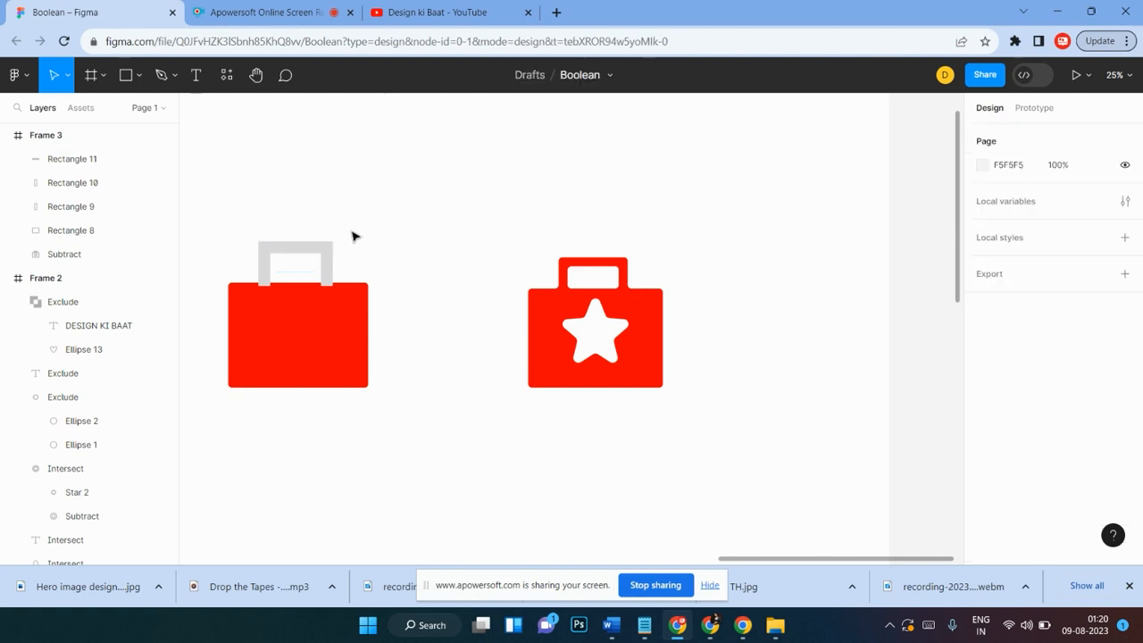
# Step: Fill the three handle rectangles with the same red sampled from the briefcase body
pyautogui.moveTo(337, 208); pyautogui.dragTo(240, 334)
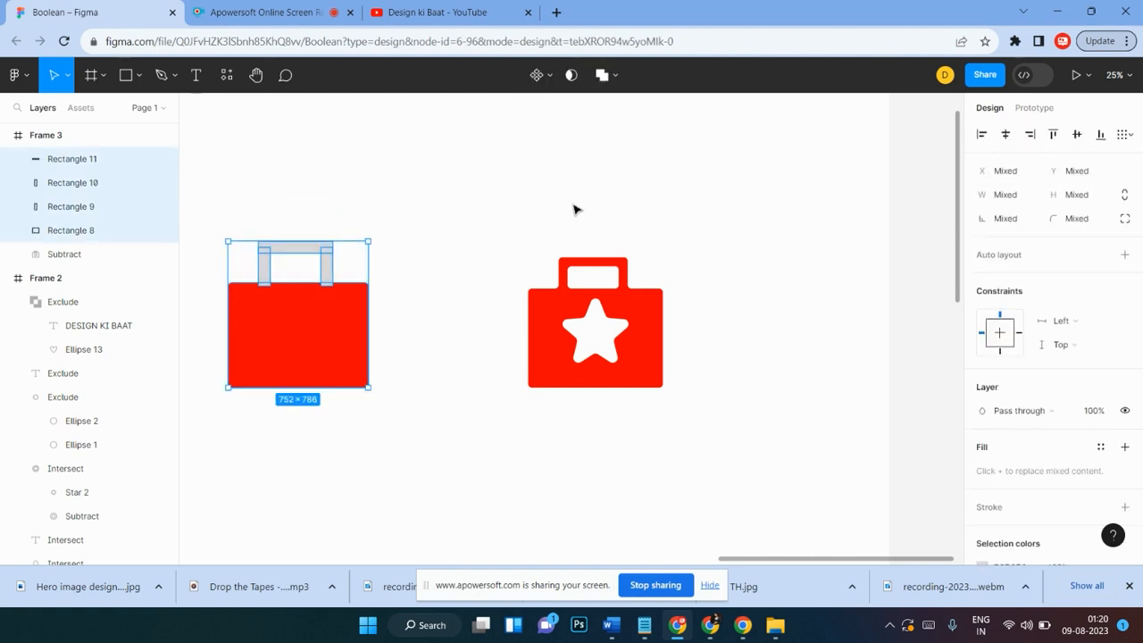
pyautogui.moveTo(393, 211); pyautogui.dragTo(230, 274)
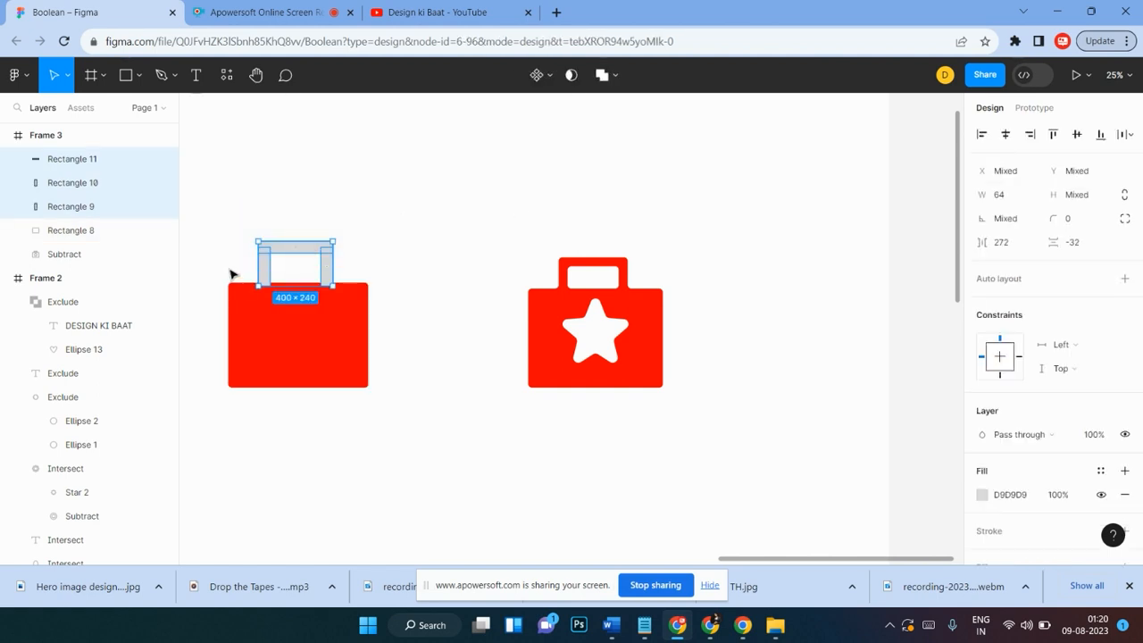
pyautogui.press('i')
pyautogui.click(274, 314)
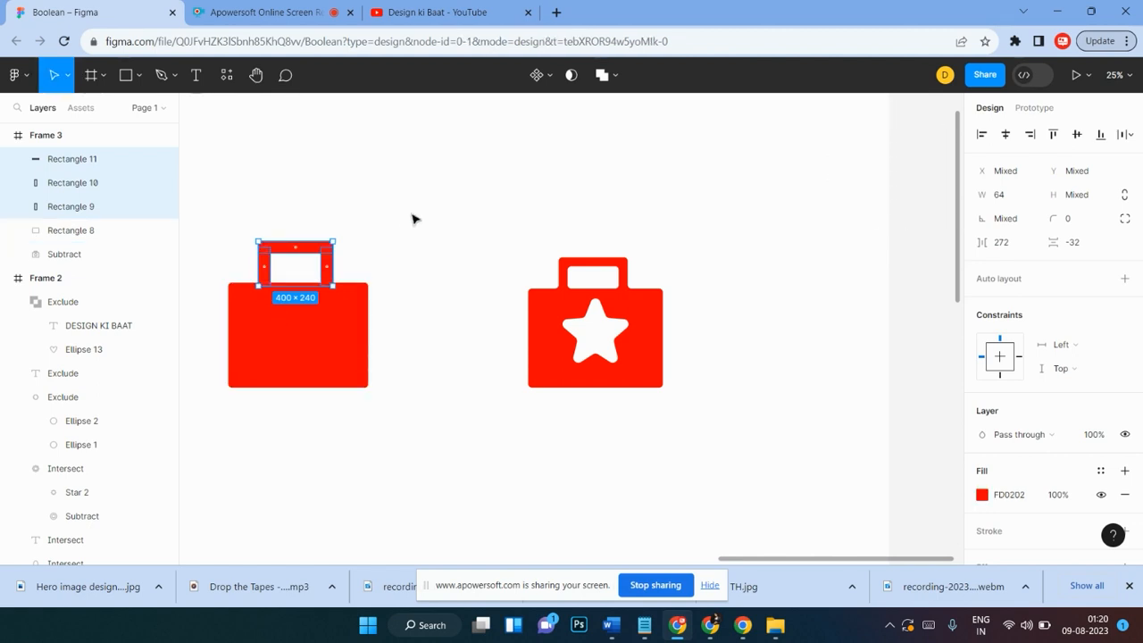
pyautogui.click(382, 224)
# Step: Select all parts of the new briefcase and move them slightly to the right
pyautogui.moveTo(393, 195); pyautogui.dragTo(217, 447)
pyautogui.moveTo(298, 342); pyautogui.dragTo(335, 344)
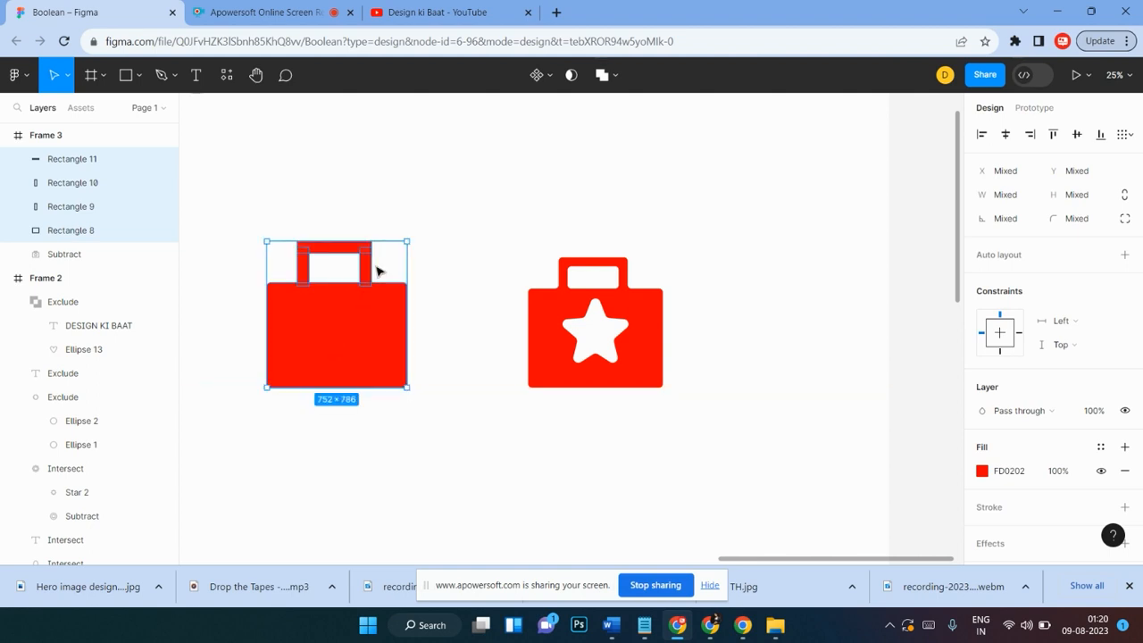
pyautogui.click(456, 246)
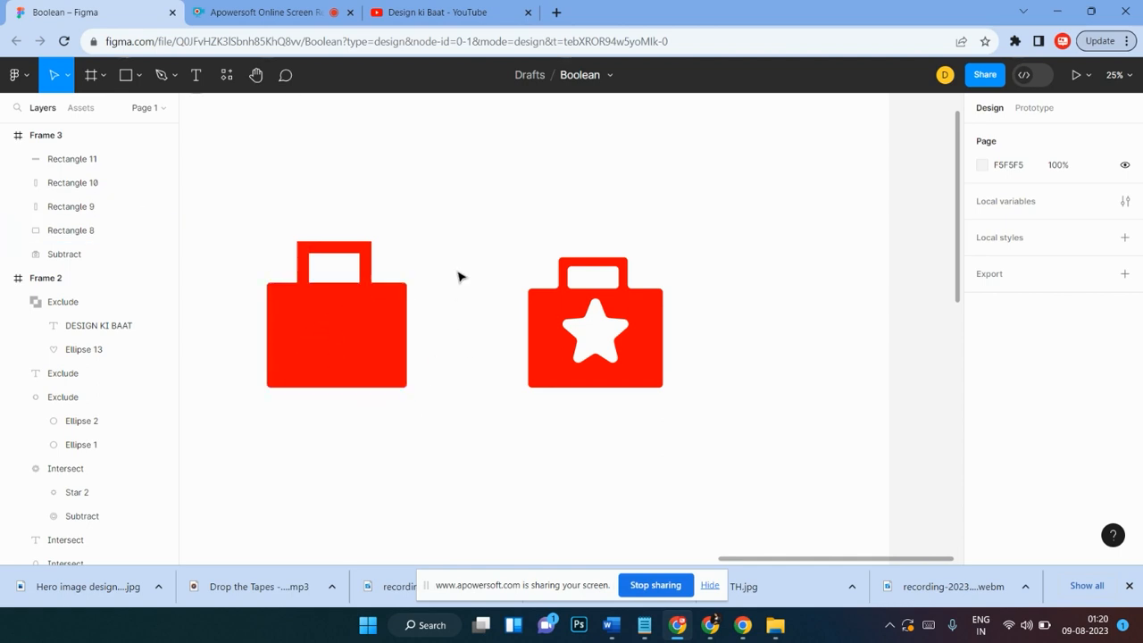
# Step: Draw a star about 396 × 396 centred on the new briefcase body
pyautogui.click(572, 324)
pyautogui.click(348, 223)
pyautogui.click(140, 76)
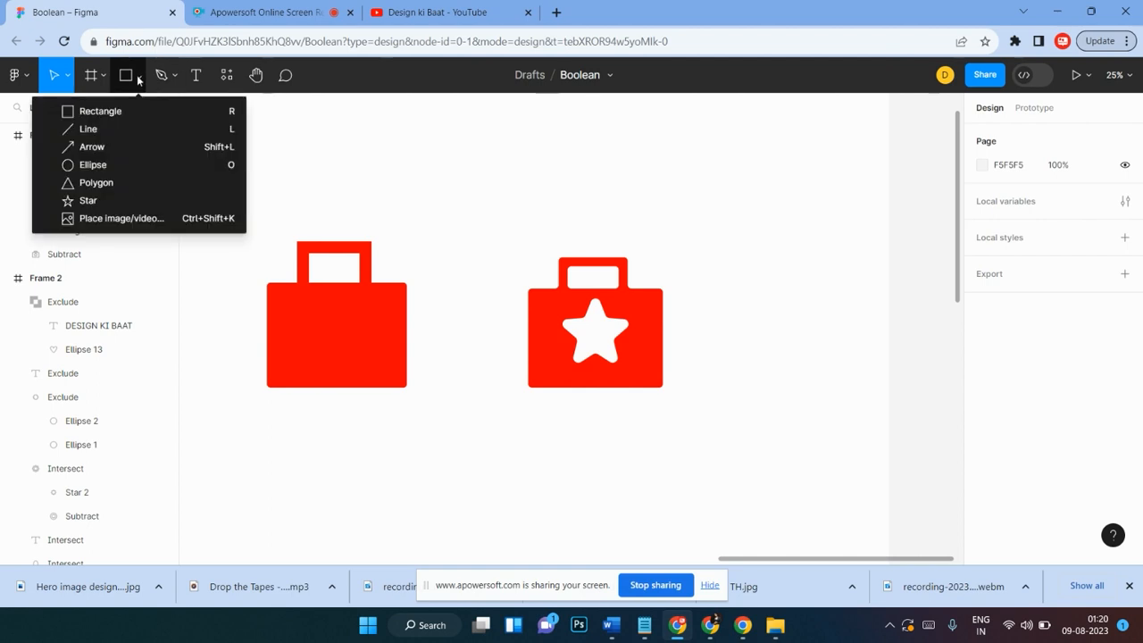
pyautogui.click(87, 201)
pyautogui.scroll(-2, 487, 328)
pyautogui.moveTo(431, 363); pyautogui.dragTo(506, 436)
pyautogui.moveTo(476, 381)
pyautogui.moveTo(477, 391); pyautogui.dragTo(340, 271)
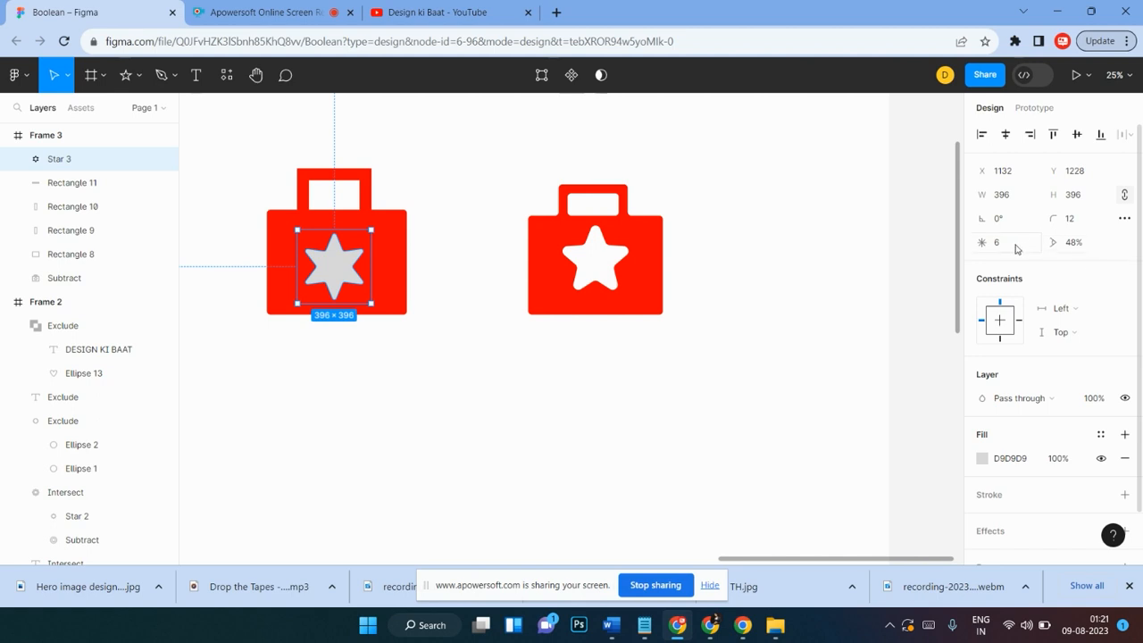
# Step: Set the star to 5 points and round its corners to 20
pyautogui.moveTo(981, 242)
pyautogui.mouseDown()
pyautogui.moveTo(993, 246)
pyautogui.moveTo(966, 249)
pyautogui.mouseUp()
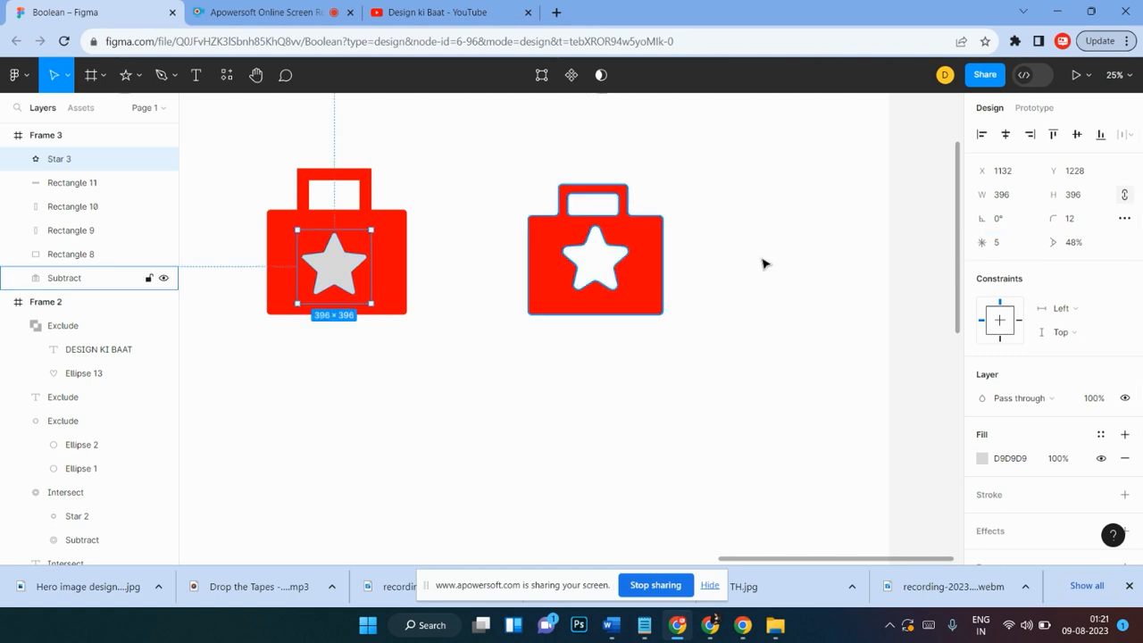
pyautogui.moveTo(1075, 222); pyautogui.dragTo(1080, 220)
pyautogui.moveTo(588, 315); pyautogui.dragTo(689, 301)
pyautogui.click(385, 316)
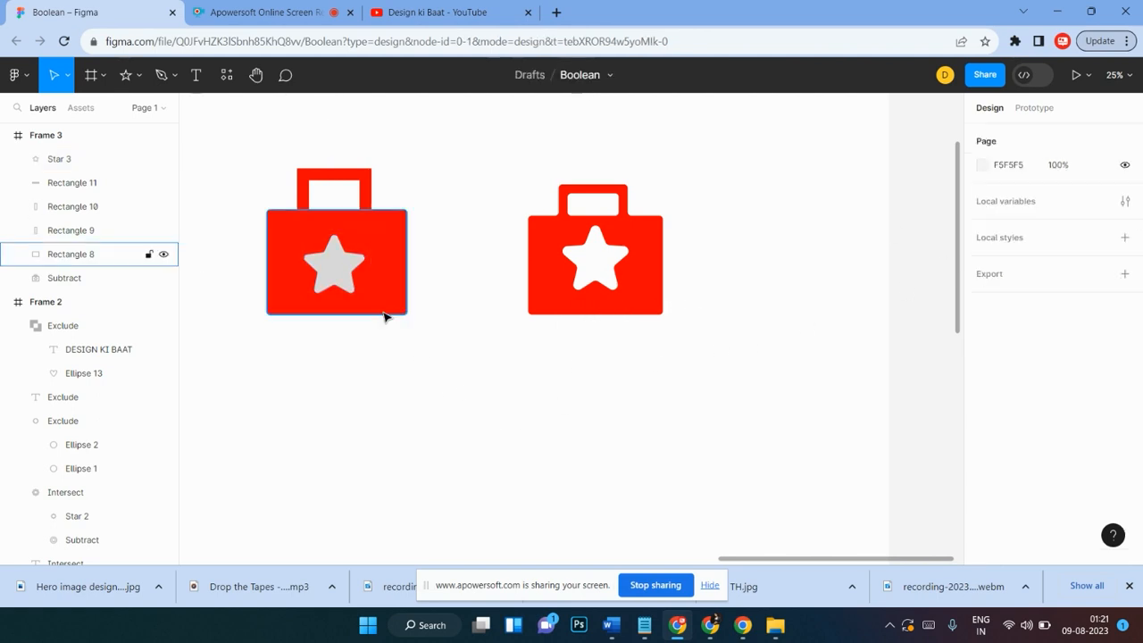
pyautogui.click(346, 280)
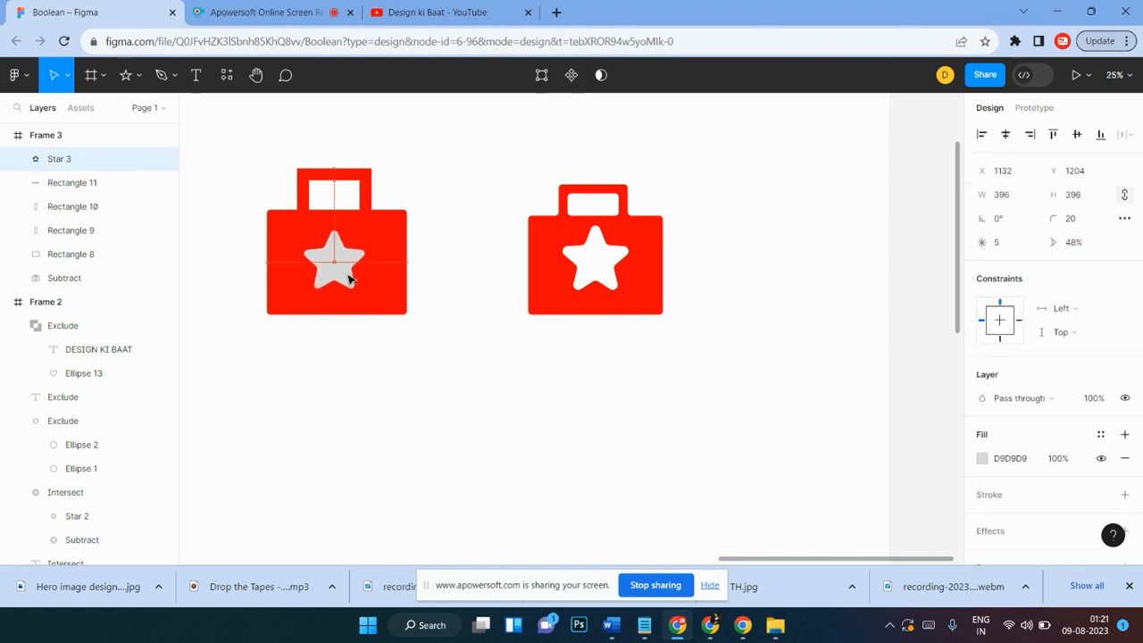
# Step: Fill the star white FFFFFF by sampling the star of the original briefcase icon
pyautogui.click(420, 188)
pyautogui.moveTo(428, 155); pyautogui.dragTo(254, 361)
pyautogui.click(421, 327)
pyautogui.click(343, 265)
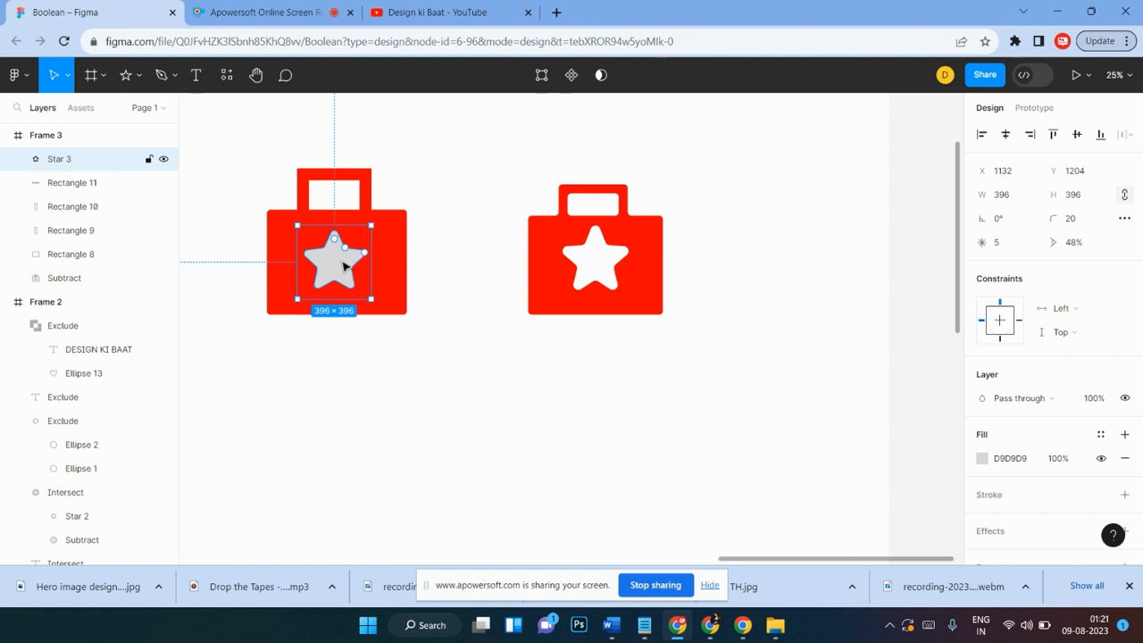
pyautogui.press('i')
pyautogui.click(592, 256)
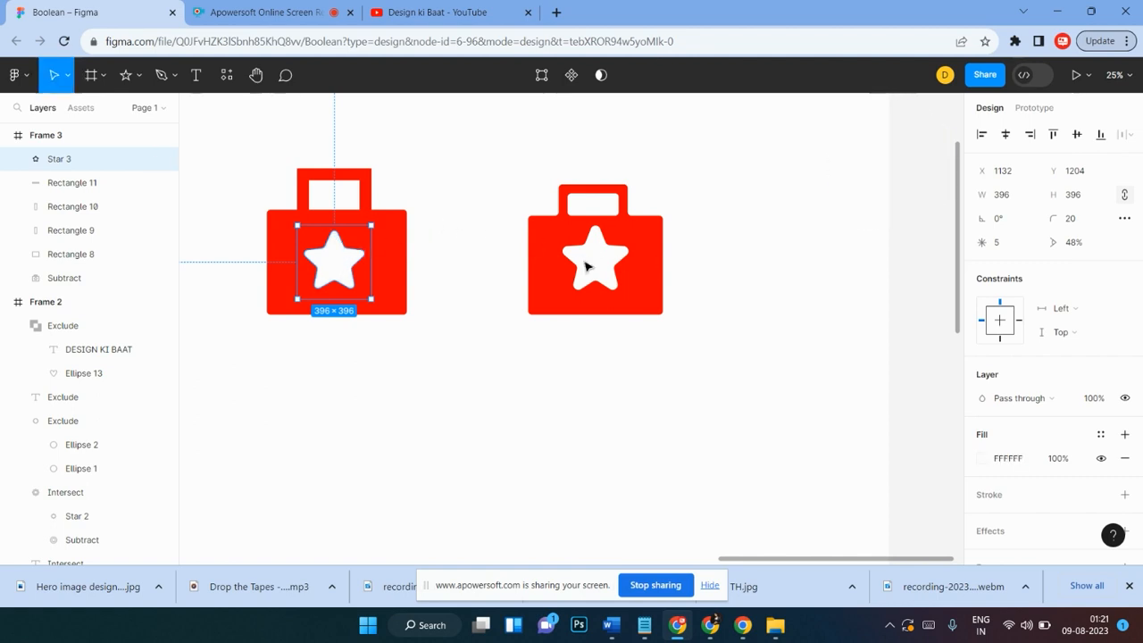
pyautogui.click(439, 217)
# Step: Group all parts of the new briefcase and nudge the group slightly right
pyautogui.moveTo(441, 157); pyautogui.dragTo(247, 384)
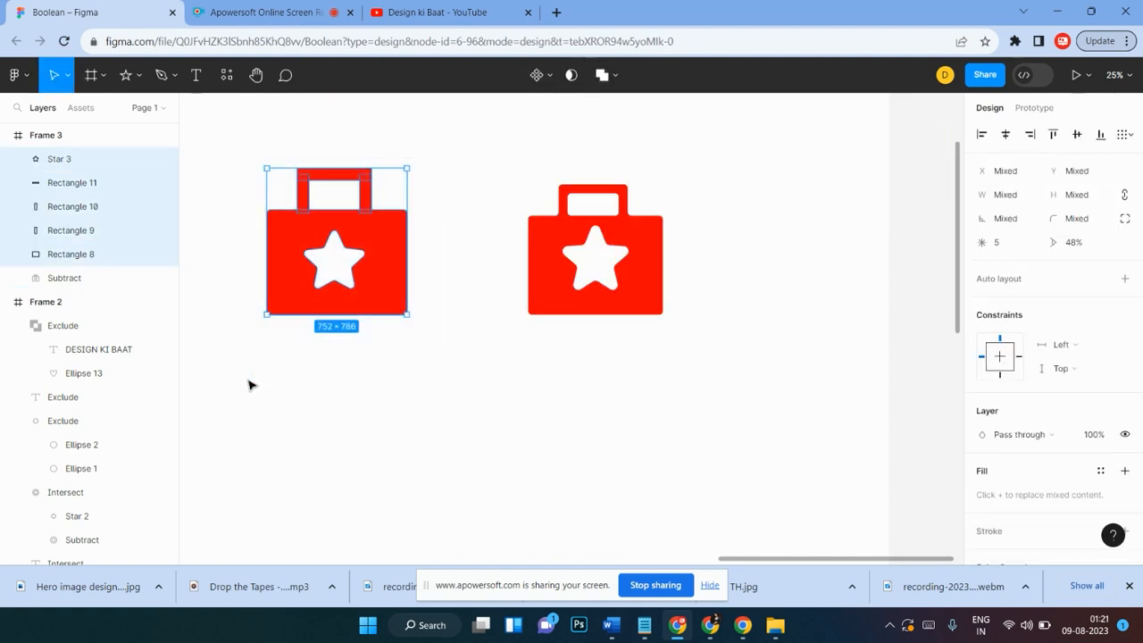
pyautogui.hotkey('ctrl', 'g')
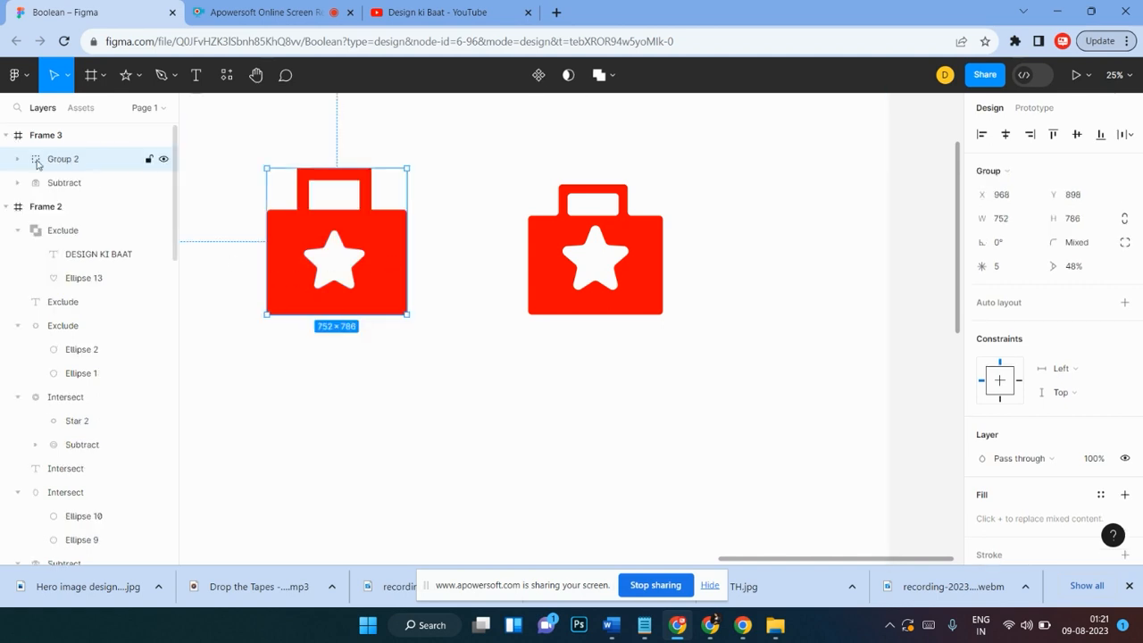
pyautogui.moveTo(311, 253); pyautogui.dragTo(325, 255)
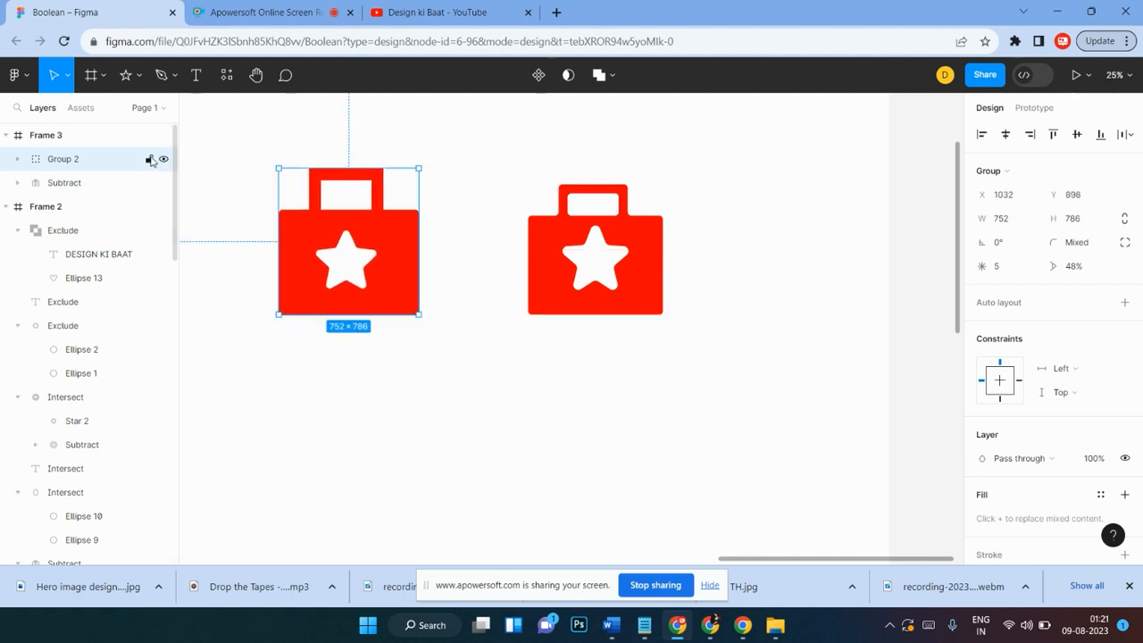
# Step: Inspect the new group's contents in the layers list
pyautogui.click(17, 159)
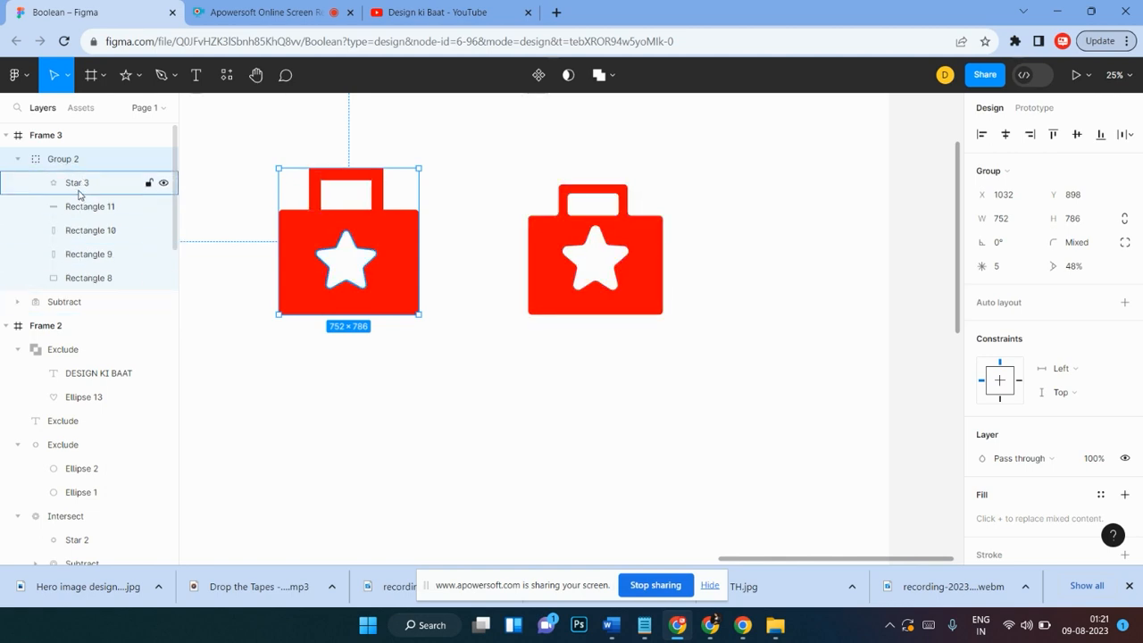
pyautogui.click(19, 161)
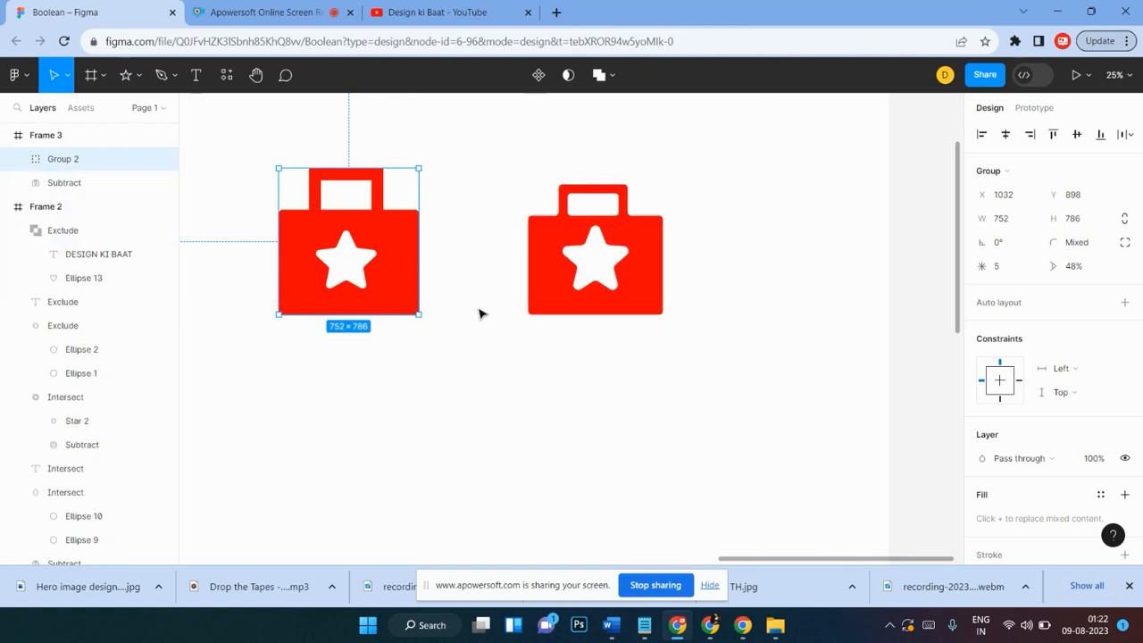
pyautogui.click(470, 205)
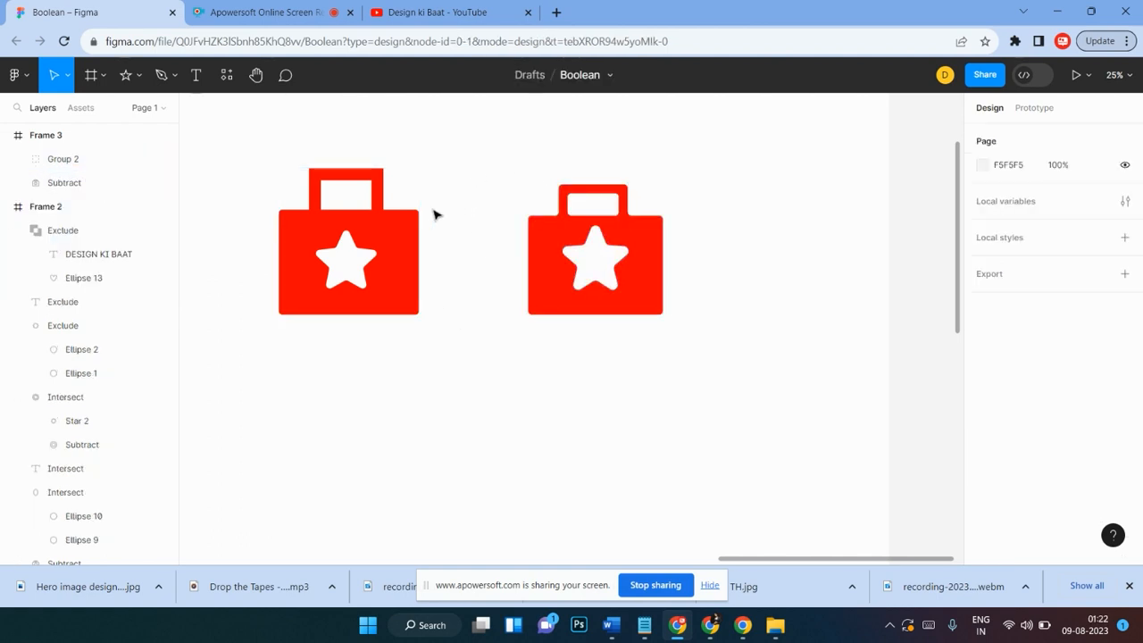
# Step: Shift the rebuilt briefcase group slightly right, then draw a rectangle about 1120 × 1108 covering it
pyautogui.moveTo(324, 255); pyautogui.dragTo(366, 252)
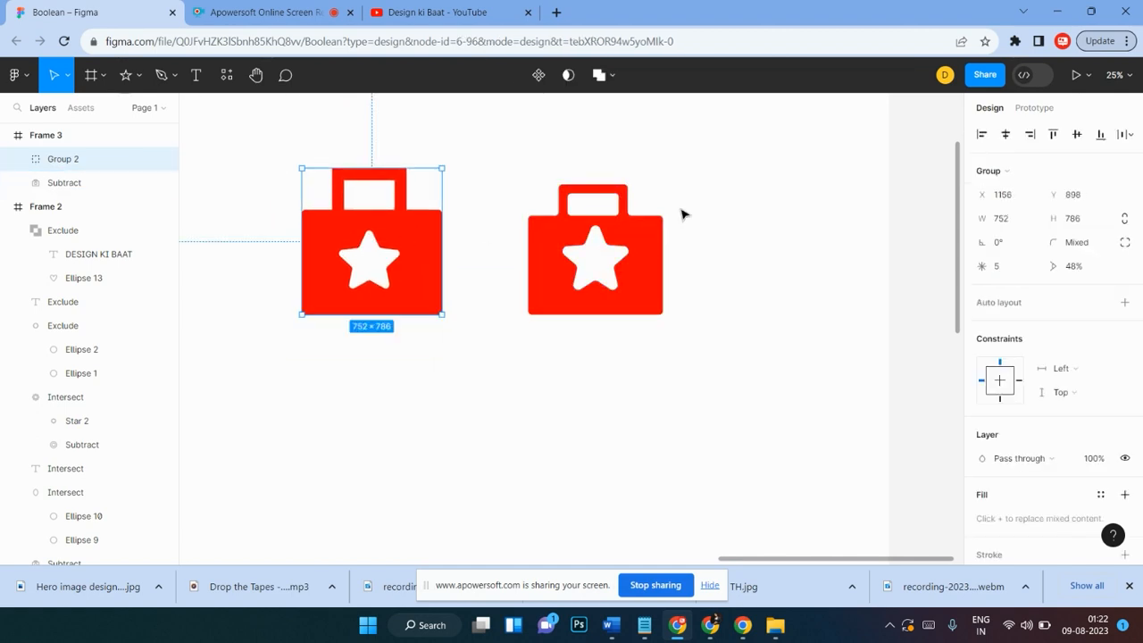
pyautogui.click(470, 265)
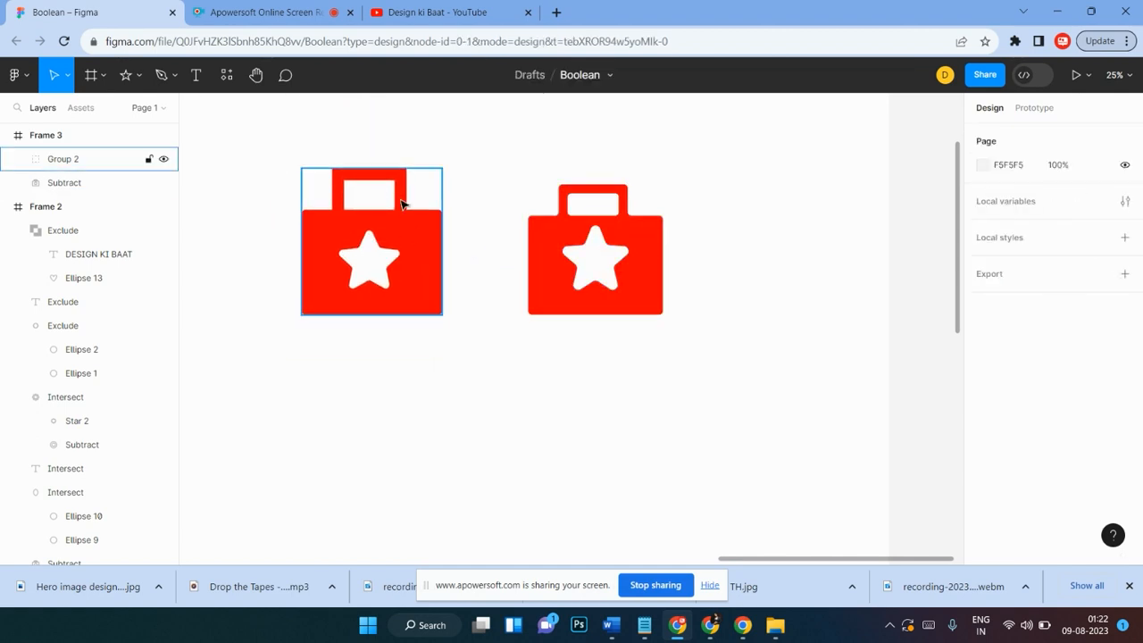
pyautogui.click(131, 76)
pyautogui.click(139, 81)
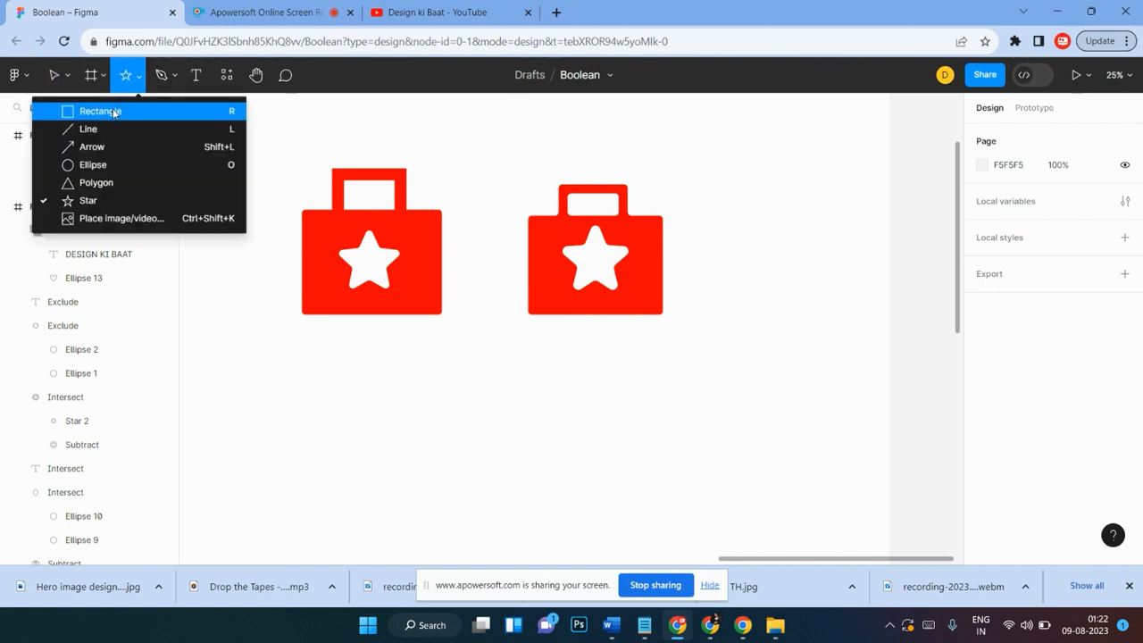
pyautogui.click(116, 111)
pyautogui.moveTo(264, 145); pyautogui.dragTo(473, 351)
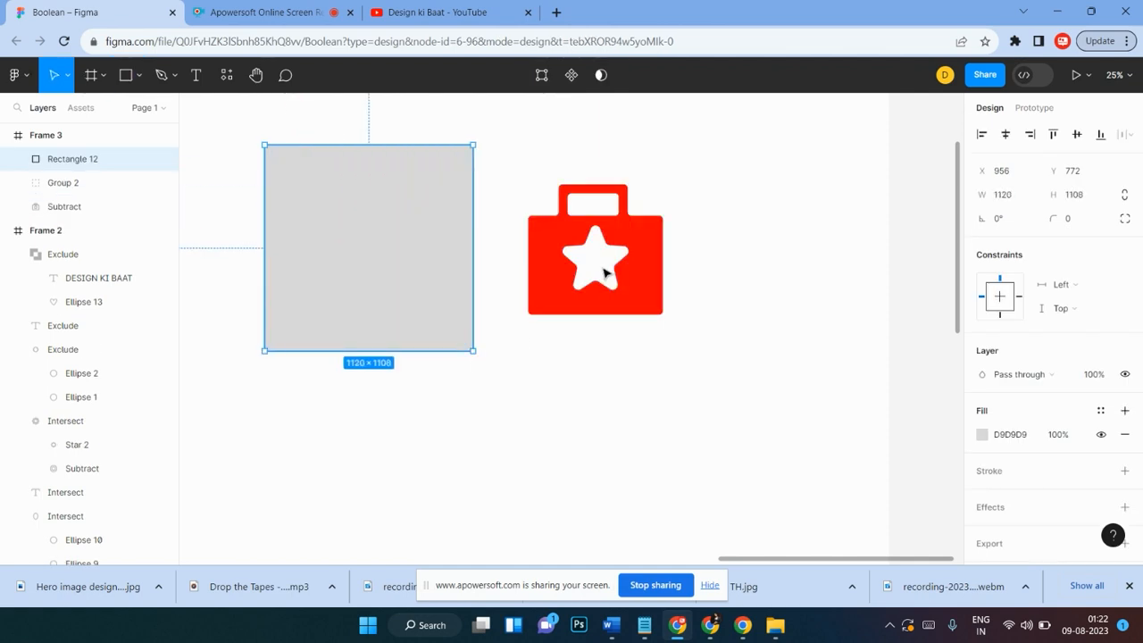
# Step: Fill the rectangle green 4A9A0C from the document colours and send it behind the briefcase
pyautogui.click(982, 435)
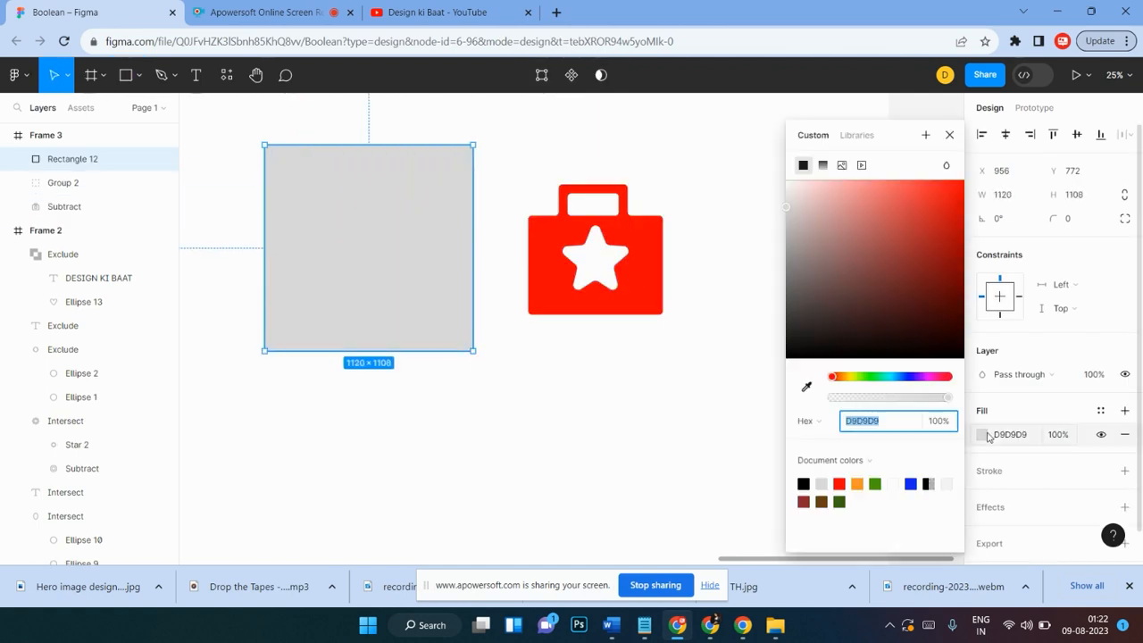
pyautogui.click(875, 483)
pyautogui.click(308, 112)
pyautogui.click(355, 208)
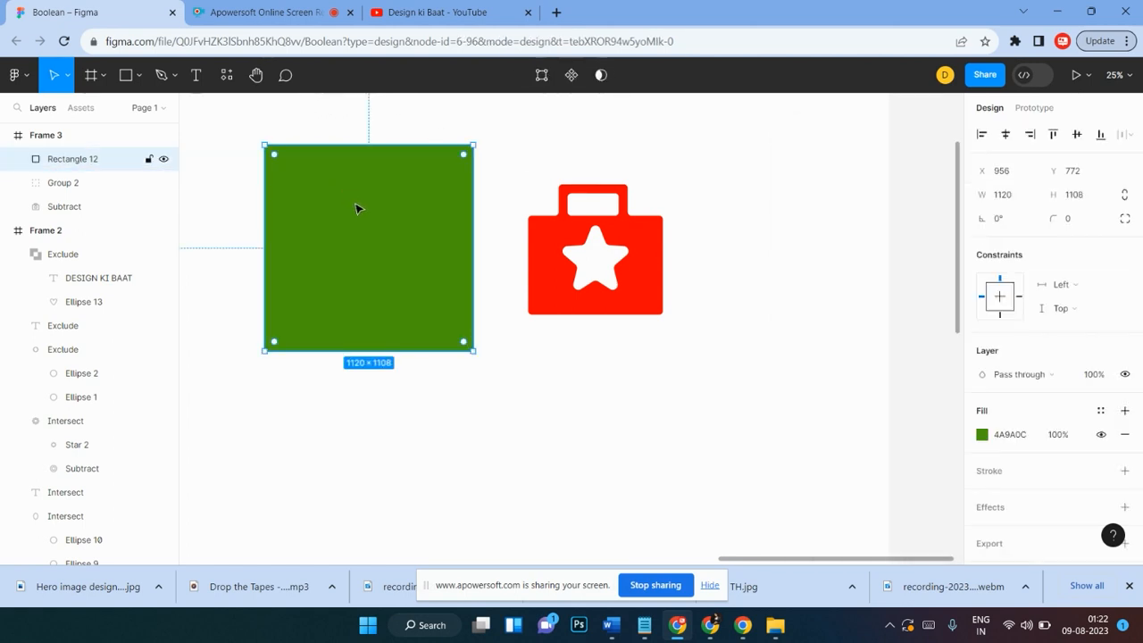
pyautogui.rightClick(345, 208)
pyautogui.click(410, 260)
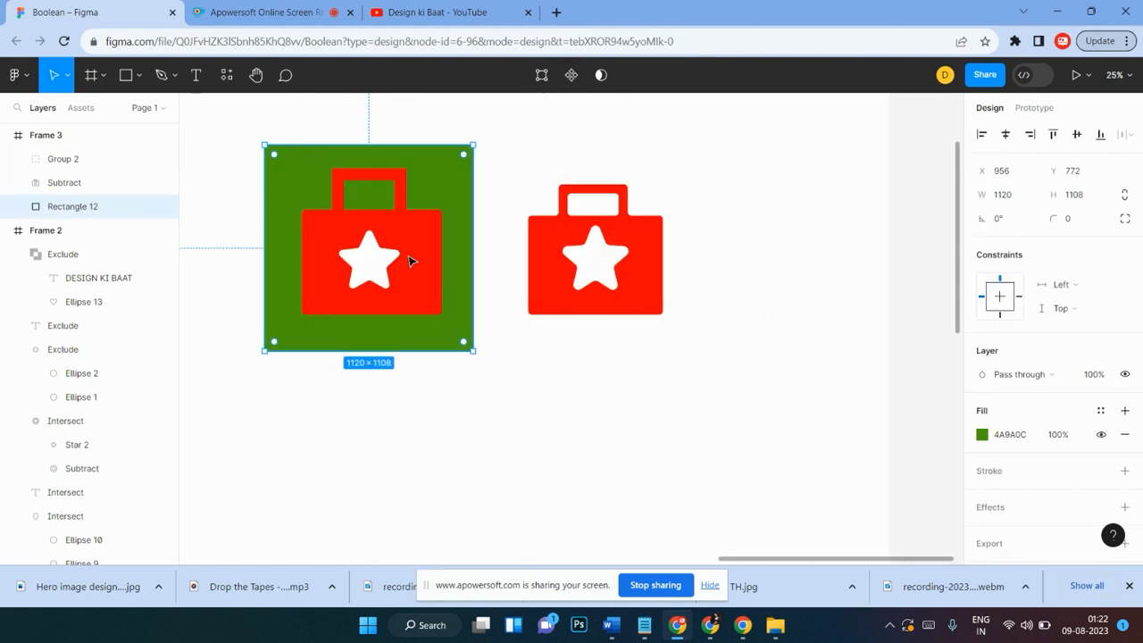
# Step: Move the original briefcase icon right and duplicate the green rectangle behind it
pyautogui.moveTo(688, 160); pyautogui.dragTo(564, 306)
pyautogui.moveTo(592, 268); pyautogui.dragTo(651, 259)
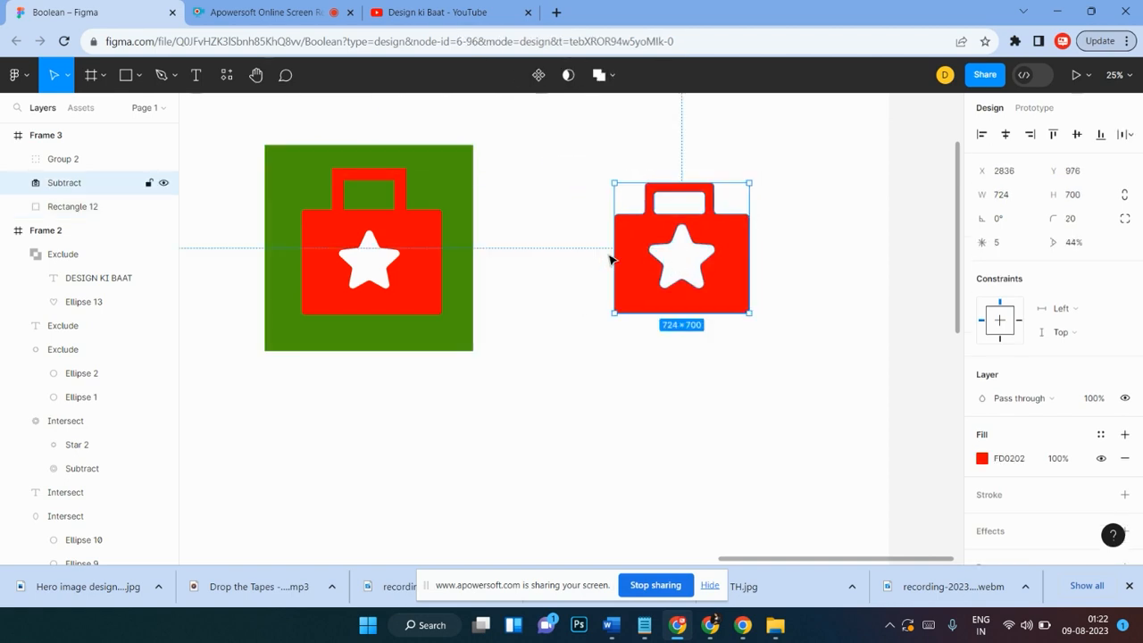
pyautogui.click(535, 315)
pyautogui.click(463, 334)
pyautogui.moveTo(463, 334); pyautogui.dragTo(766, 336)
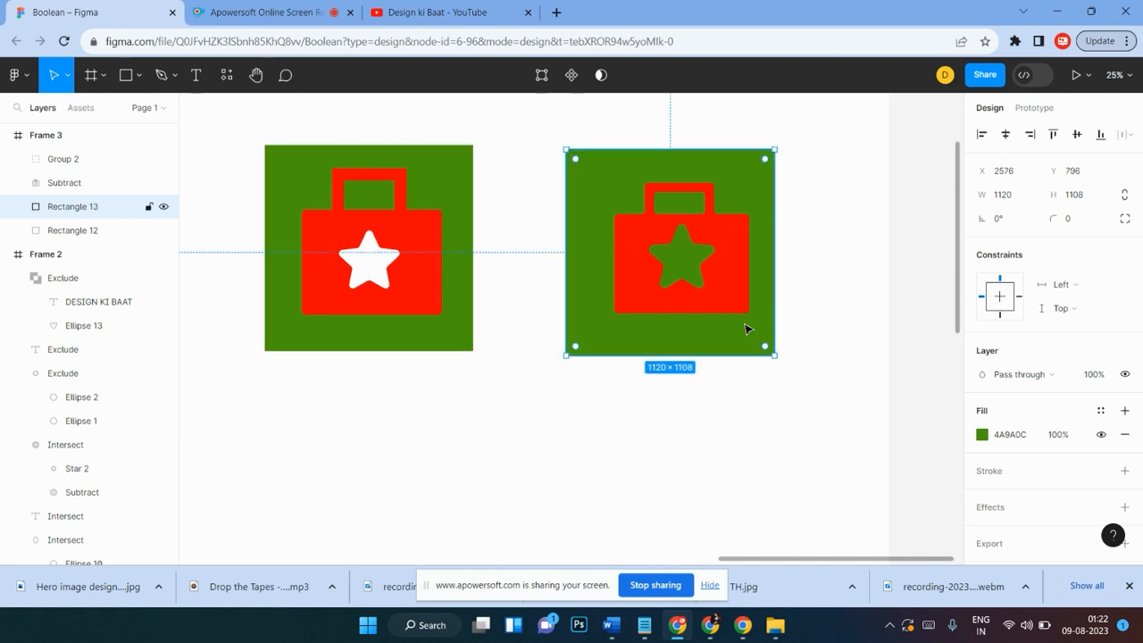
# Step: Nudge the original briefcase icon slightly up within its green square
pyautogui.click(500, 397)
pyautogui.click(362, 270)
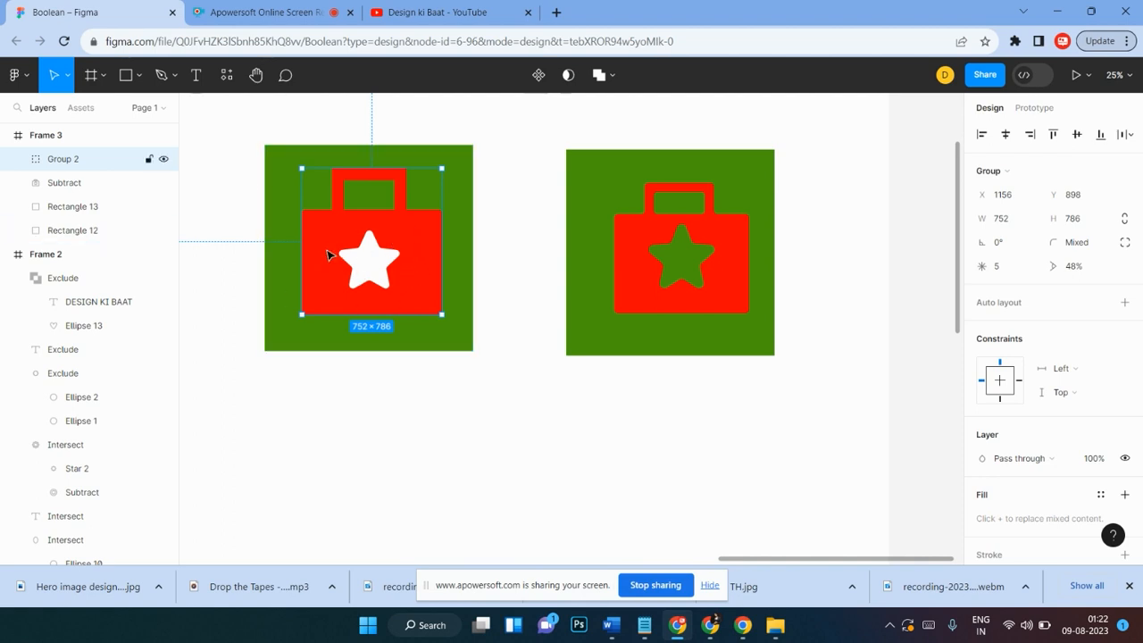
pyautogui.click(505, 197)
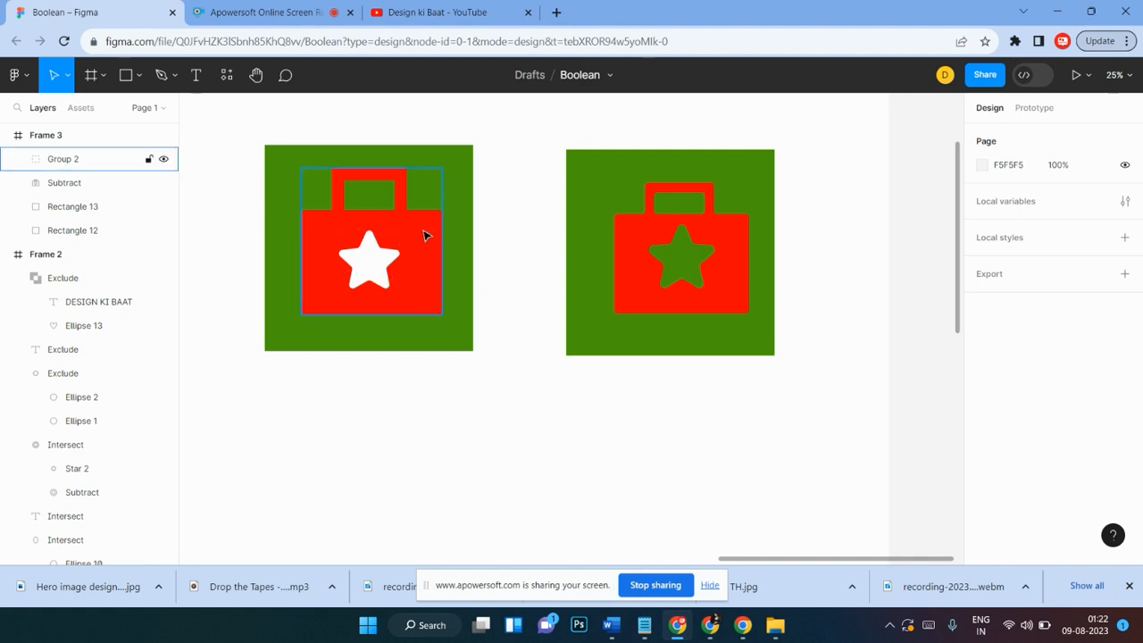
pyautogui.click(737, 306)
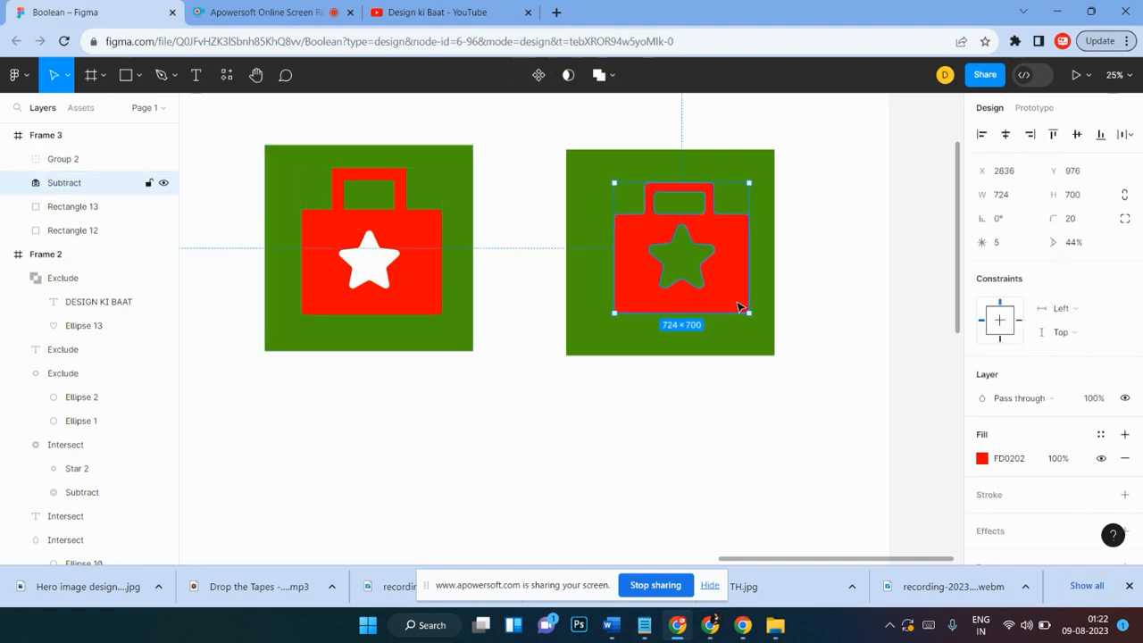
pyautogui.moveTo(737, 308); pyautogui.dragTo(719, 272)
pyautogui.click(666, 392)
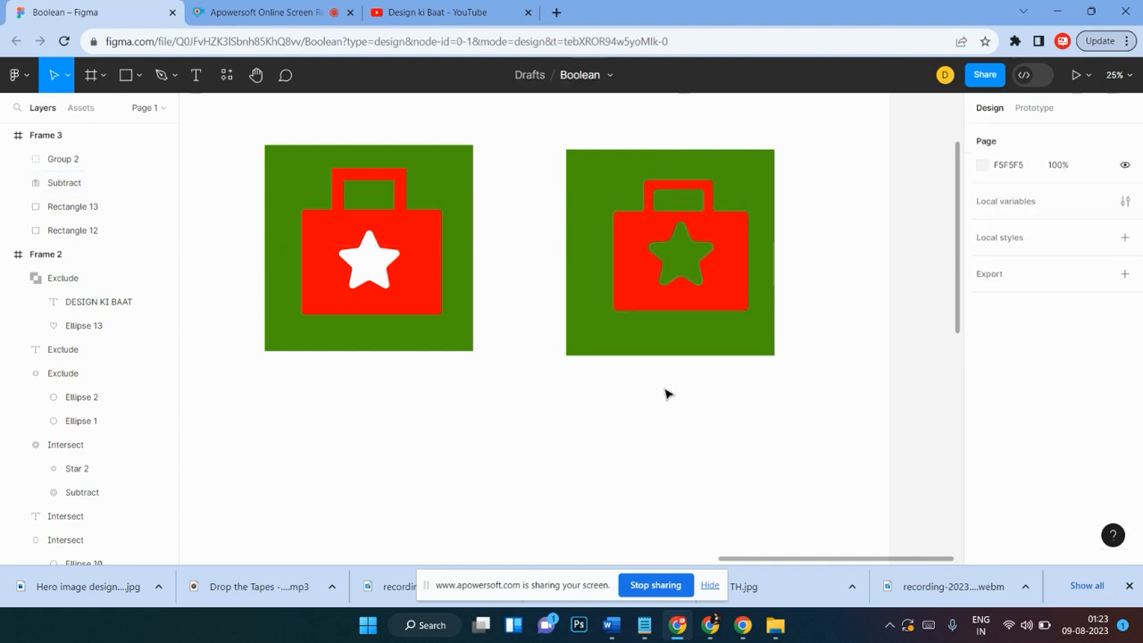
# Step: Add a bold text label reading RIGHT below the right-hand icon
pyautogui.click(764, 183)
pyautogui.moveTo(829, 139); pyautogui.dragTo(527, 408)
pyautogui.click(668, 452)
pyautogui.click(195, 79)
pyautogui.click(675, 395)
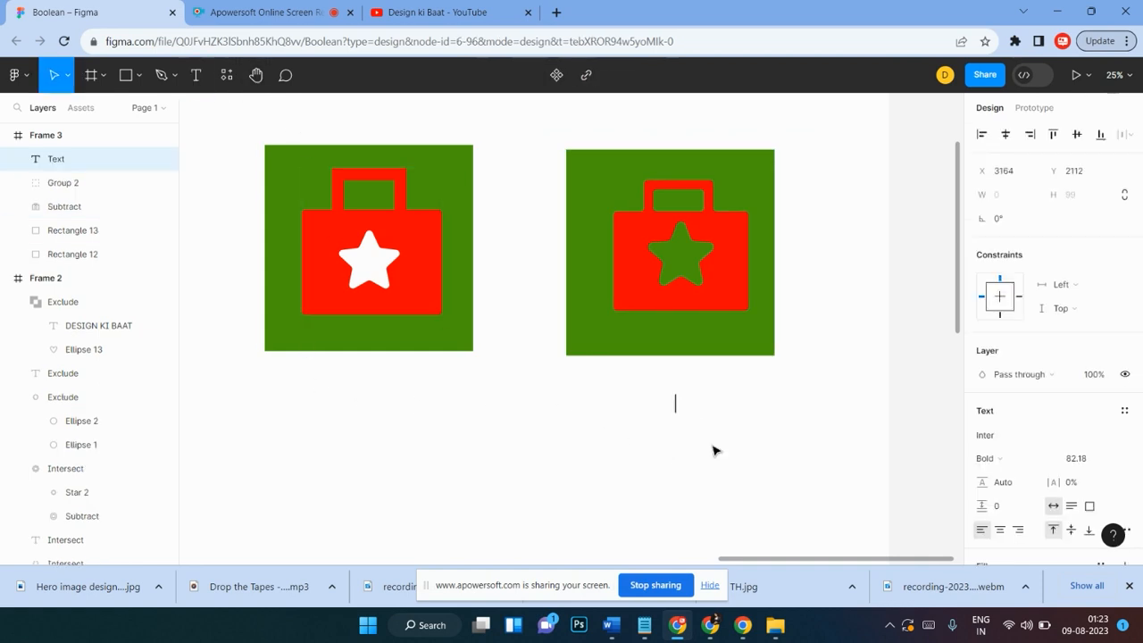
pyautogui.write('r')
pyautogui.press('BackSpace')
pyautogui.write('RIGHT')
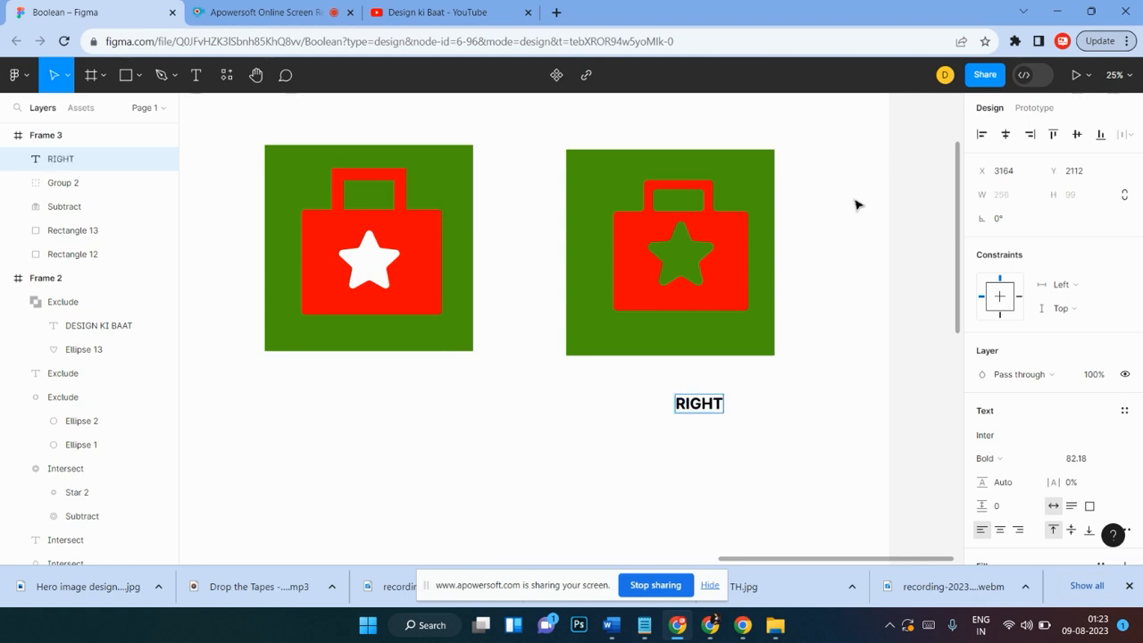
# Step: Duplicate the label under the left icon, change its text to WRONG and center it
pyautogui.press('Escape')
pyautogui.moveTo(707, 409); pyautogui.dragTo(388, 409)
pyautogui.doubleClick(388, 406)
pyautogui.write('WRONG')
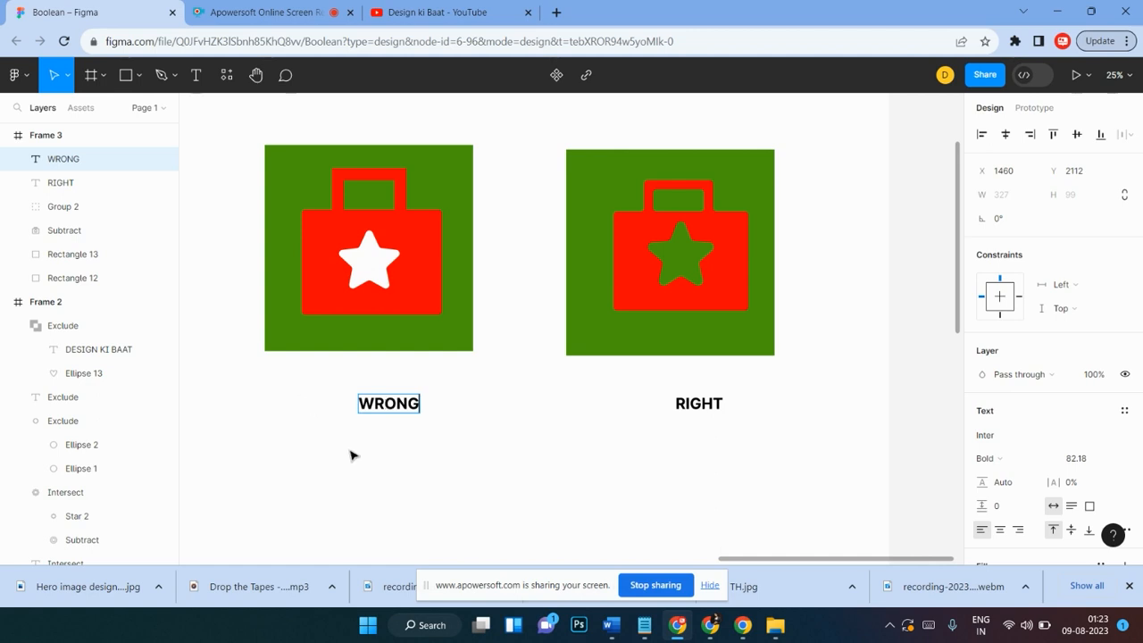
pyautogui.press('Escape')
pyautogui.moveTo(398, 411)
pyautogui.mouseDown()
pyautogui.moveTo(368, 406)
pyautogui.moveTo(378, 409)
pyautogui.mouseUp()
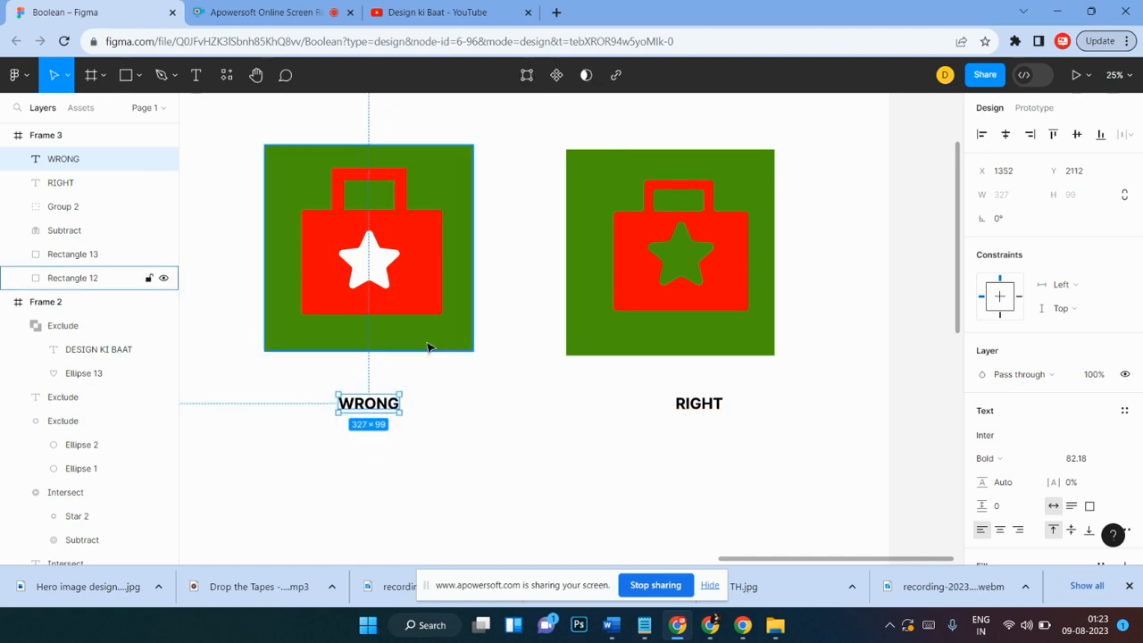
# Step: Center the RIGHT label under the right-hand icon
pyautogui.click(514, 294)
pyautogui.moveTo(510, 141); pyautogui.dragTo(261, 343)
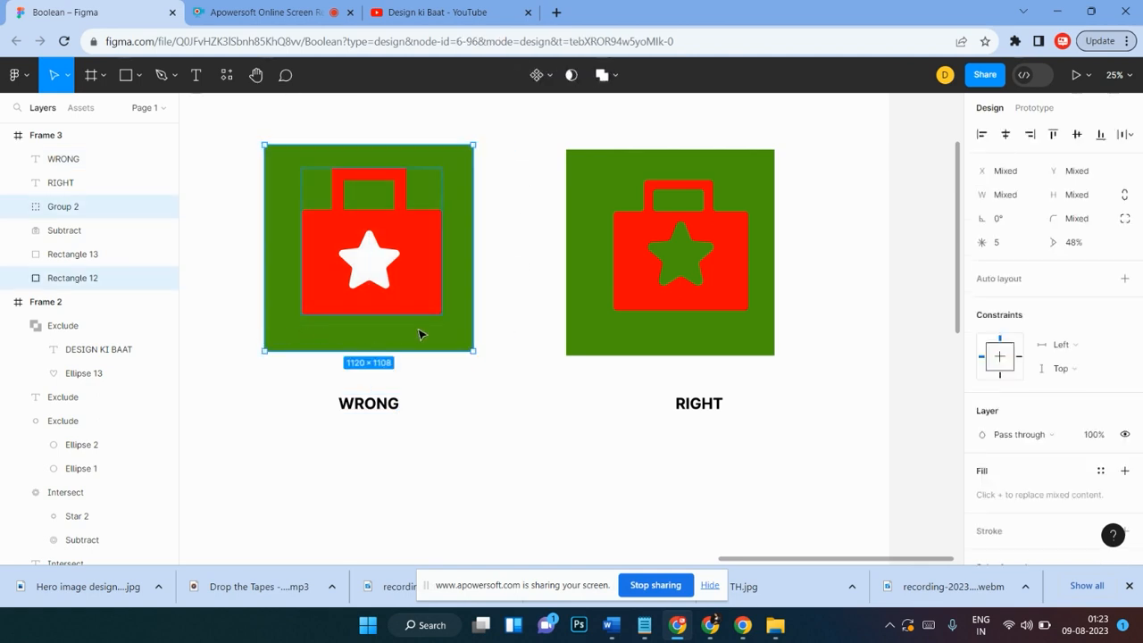
pyautogui.click(554, 442)
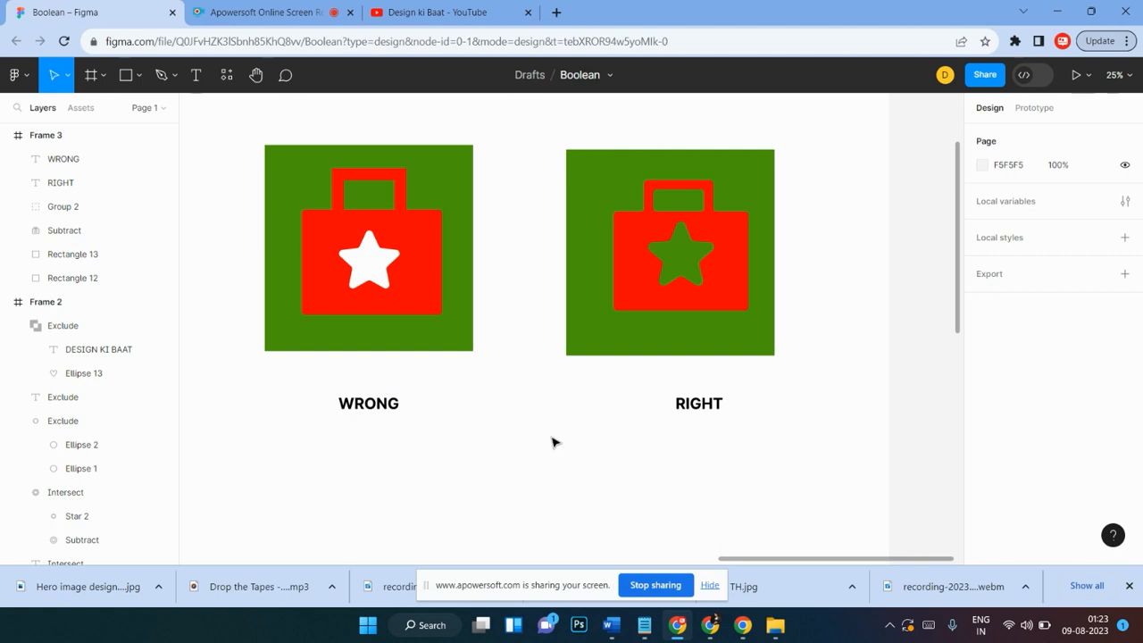
pyautogui.moveTo(708, 408); pyautogui.dragTo(694, 412)
# Step: Compare the two briefcase icons by selecting each one together with its green background
pyautogui.click(808, 238)
pyautogui.moveTo(834, 134); pyautogui.dragTo(551, 342)
pyautogui.scroll(1, 526, 324)
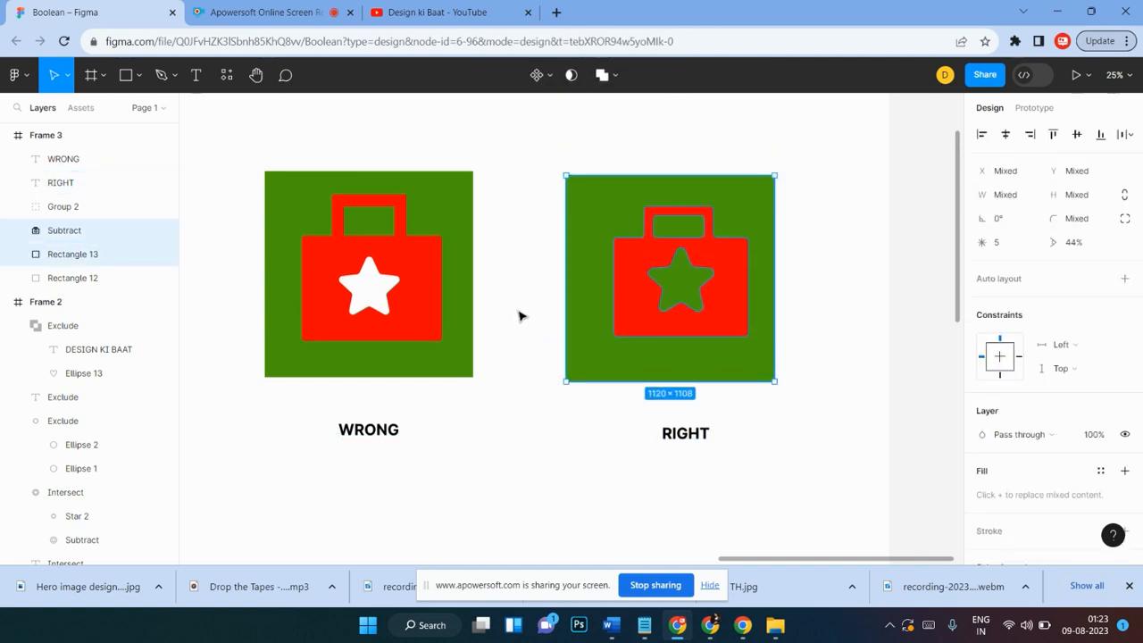
pyautogui.moveTo(540, 162); pyautogui.dragTo(851, 404)
pyautogui.click(825, 221)
pyautogui.moveTo(805, 153); pyautogui.dragTo(548, 399)
pyautogui.click(793, 232)
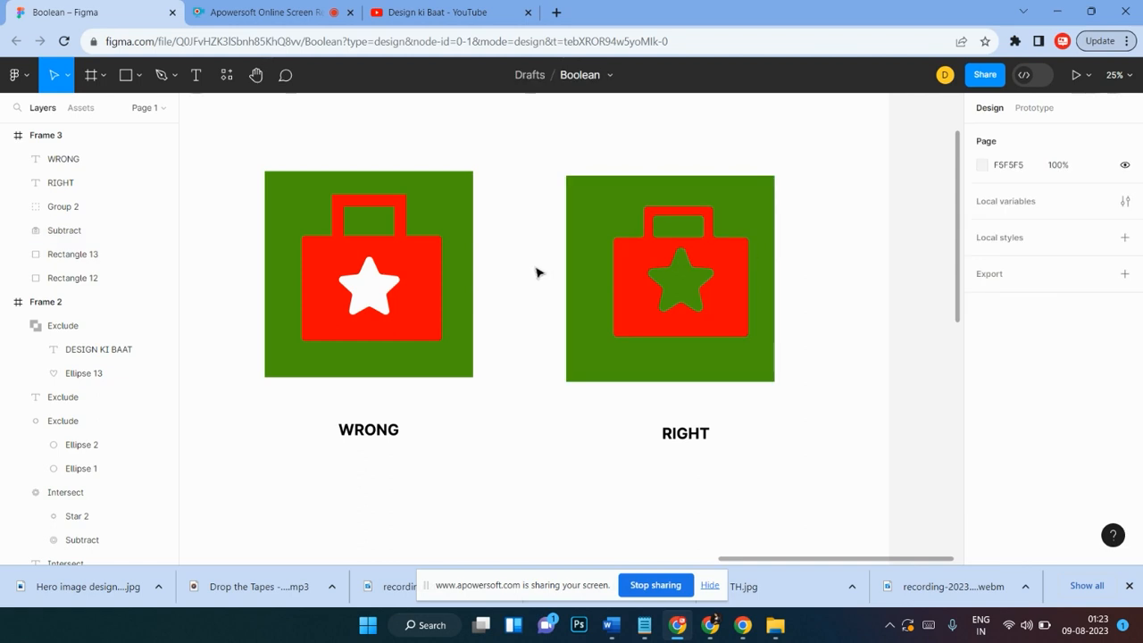
pyautogui.moveTo(512, 158); pyautogui.dragTo(251, 392)
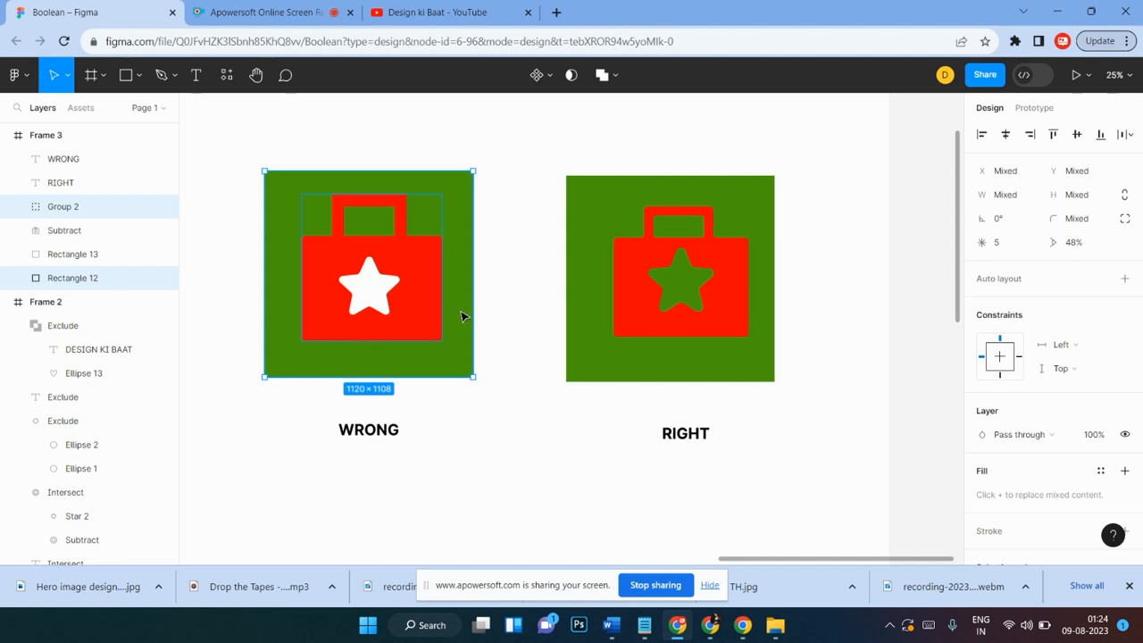
pyautogui.click(503, 285)
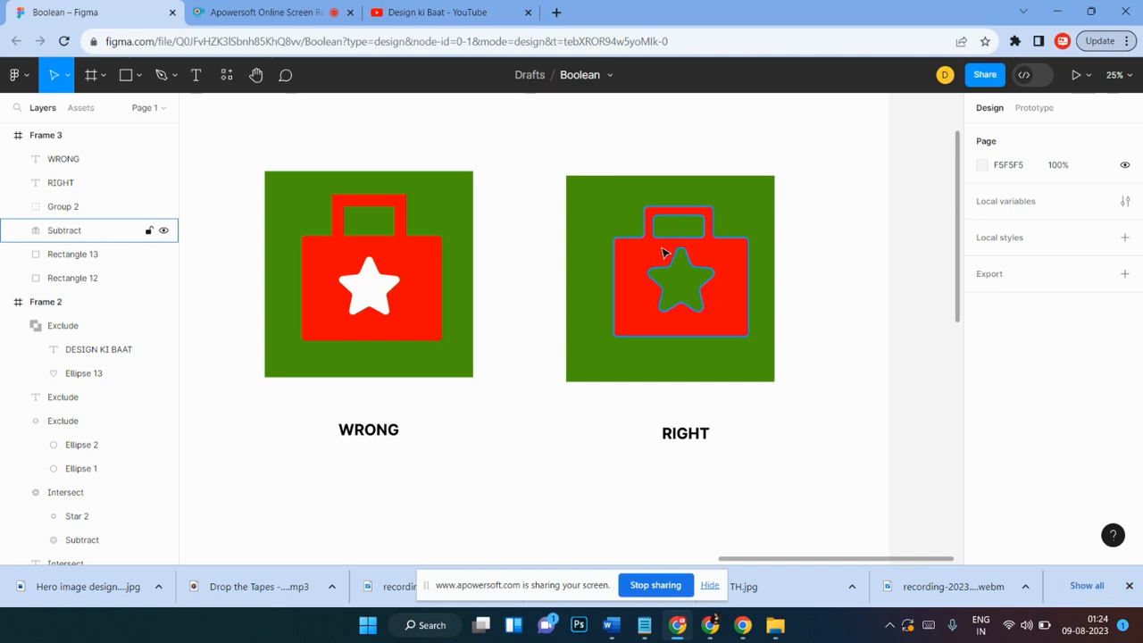
pyautogui.scroll(2, 663, 253)
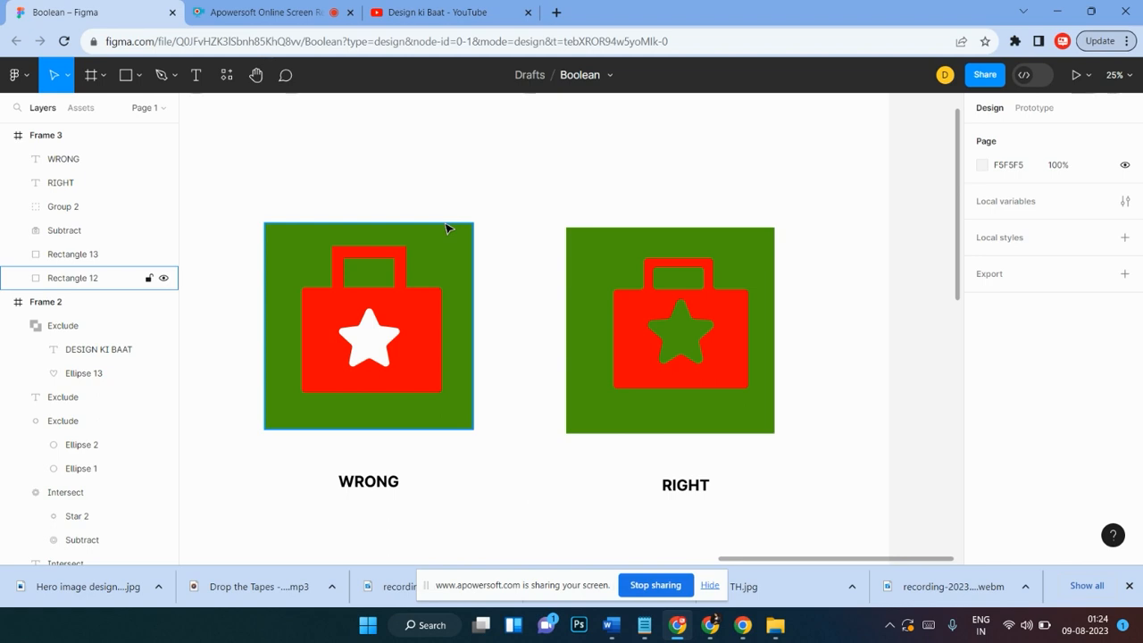
# Step: Zoom out and pan to review all three frames on the page
pyautogui.hscroll(-2, 448, 229)
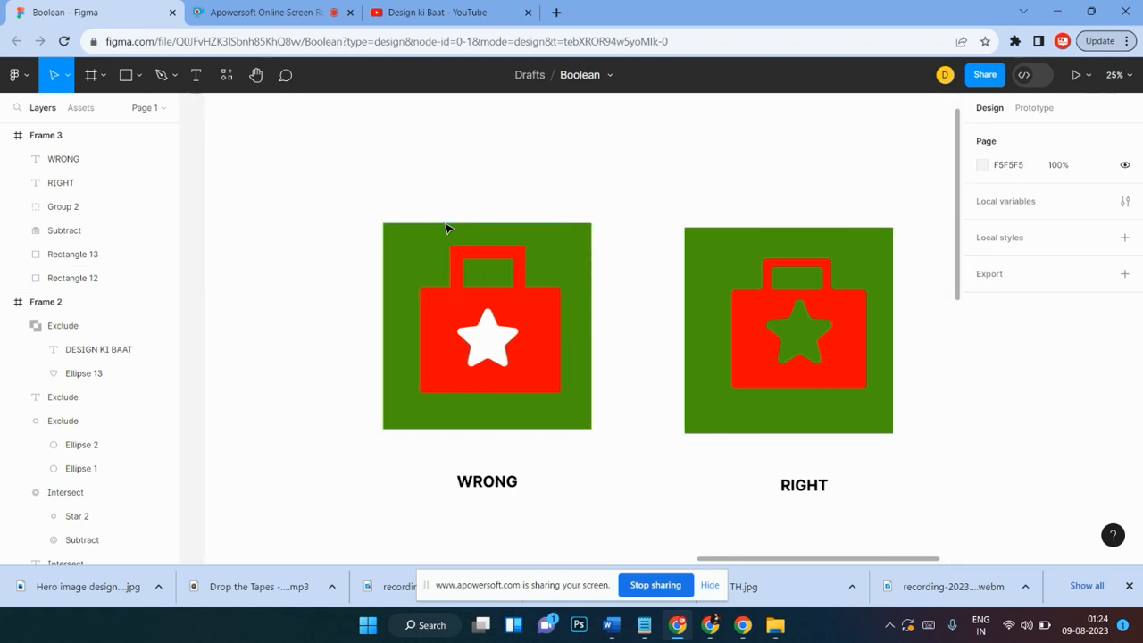
pyautogui.press('-')
pyautogui.hscroll(-10, 448, 228)
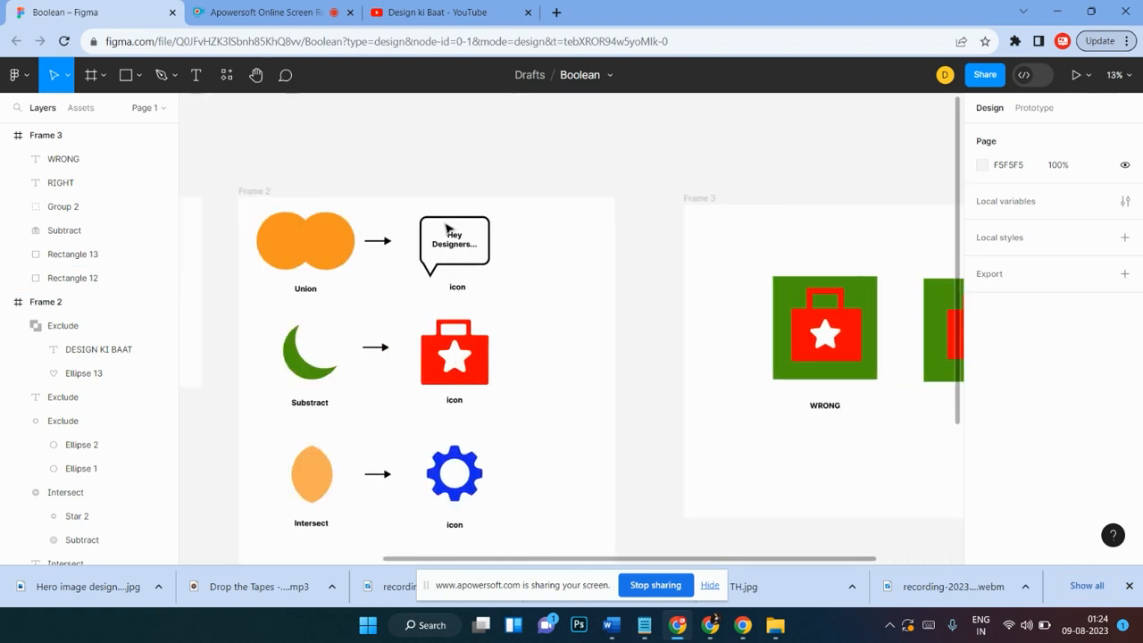
pyautogui.hscroll(10, 448, 229)
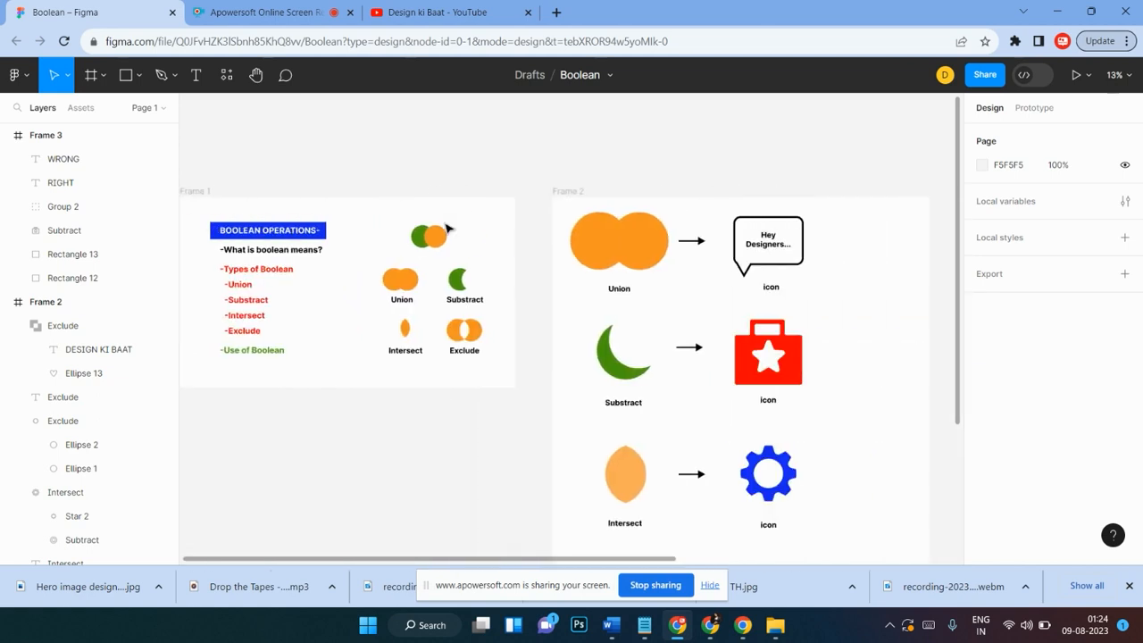
pyautogui.scroll(-2, 449, 228)
pyautogui.hscroll(-5, 448, 228)
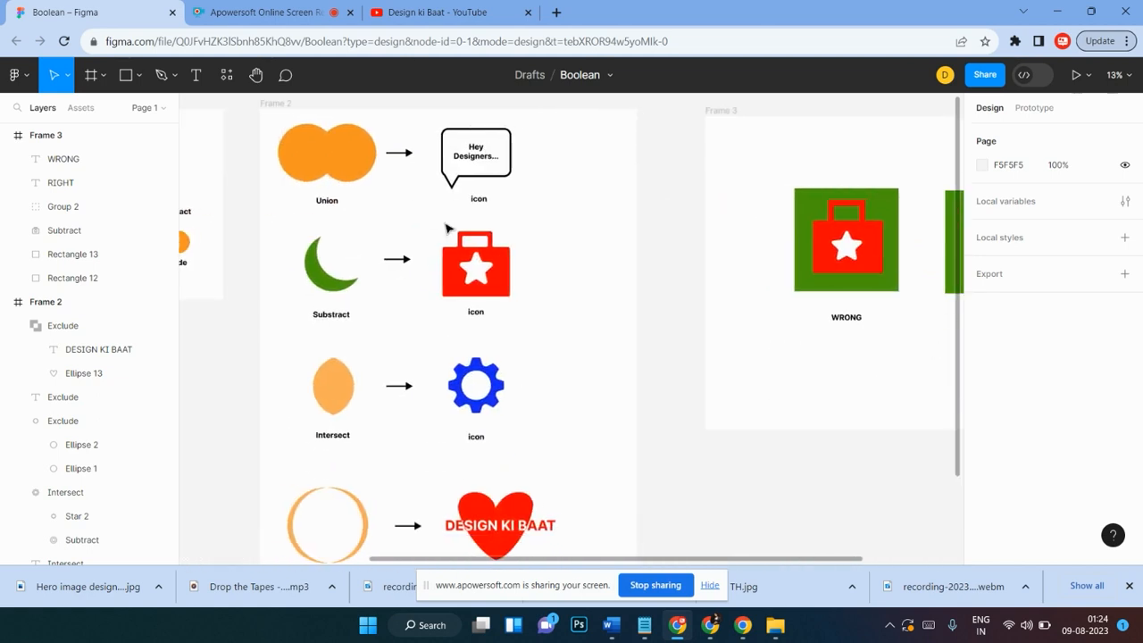
pyautogui.hotkey('ctrl', '-')
pyautogui.hotkey('ctrl', '-')
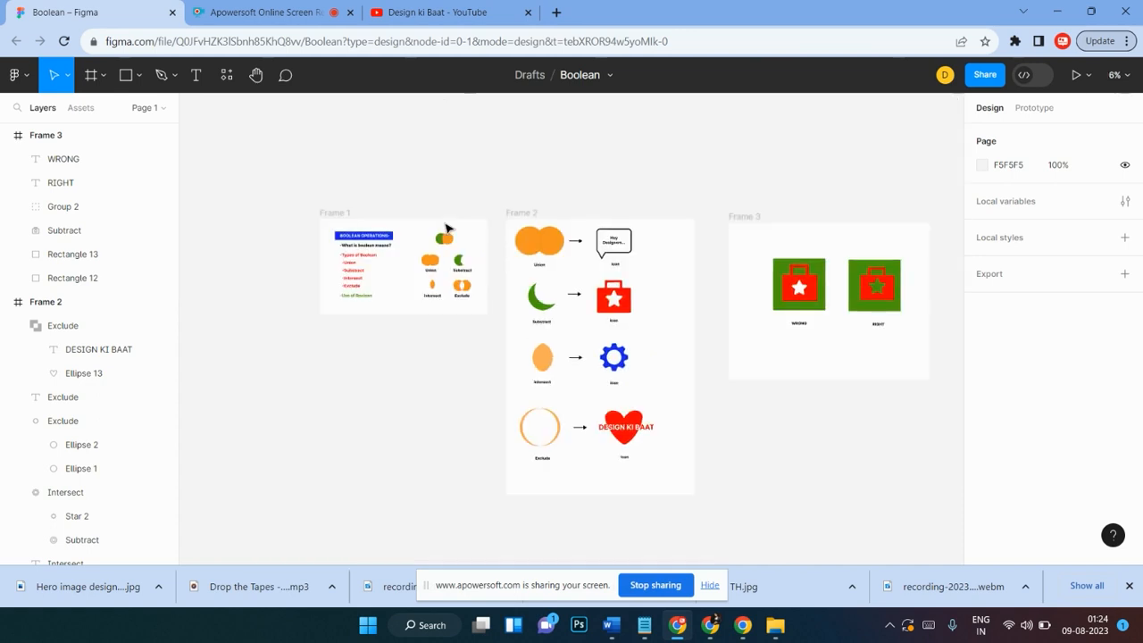
pyautogui.hotkey('ctrl', '+')
pyautogui.hotkey('ctrl', '+')
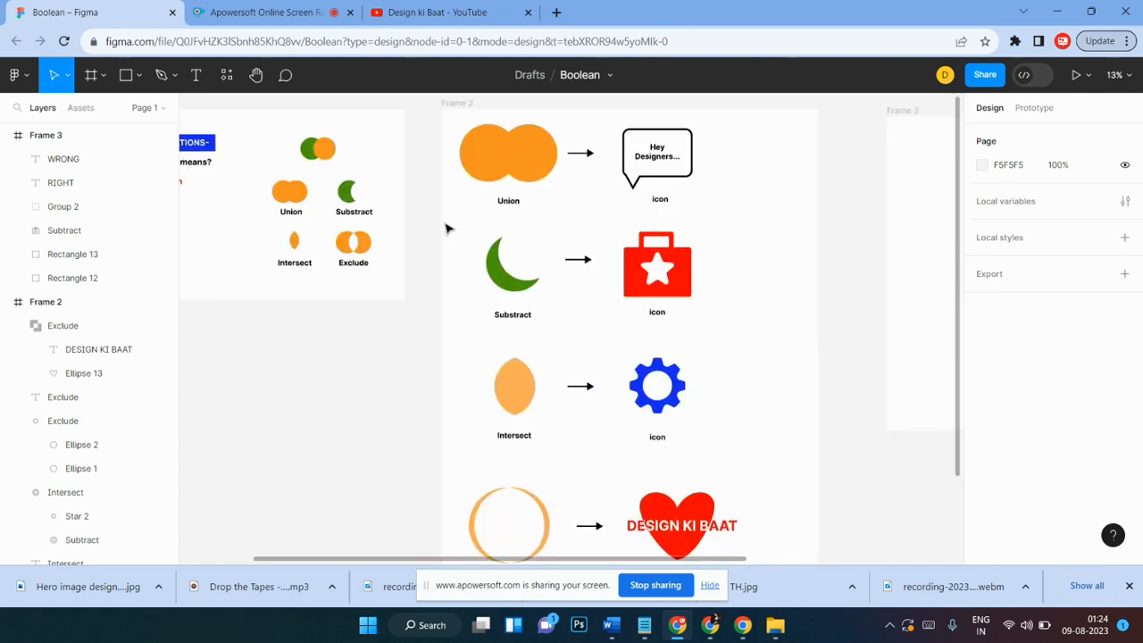
pyautogui.hotkey('ctrl', '-')
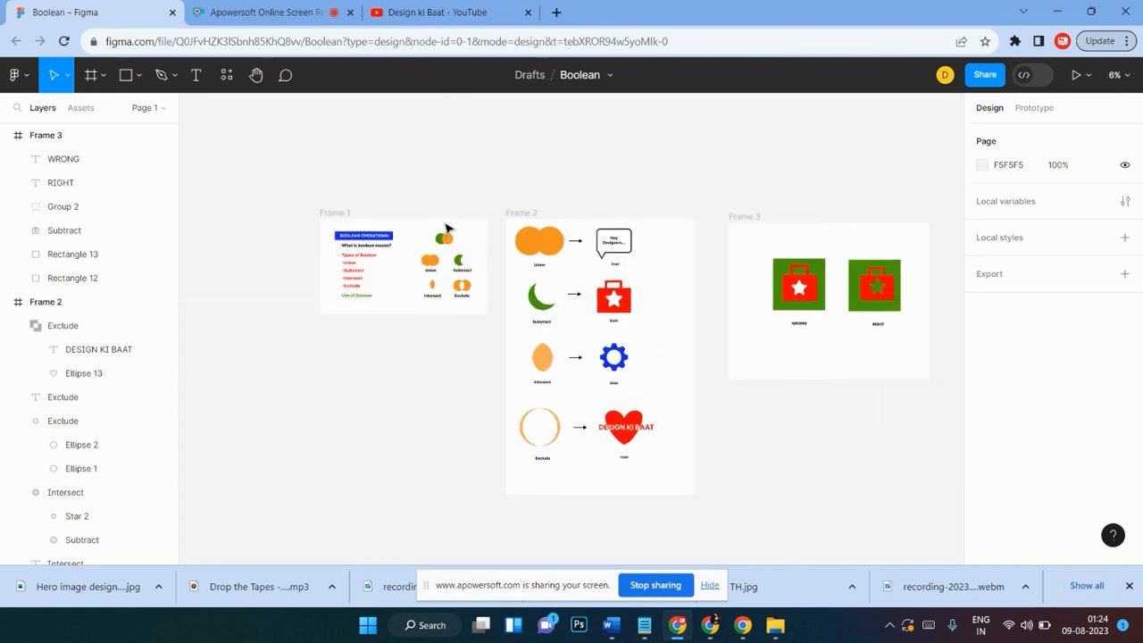
pyautogui.hscroll(3, 449, 228)
pyautogui.hscroll(-1, 448, 229)
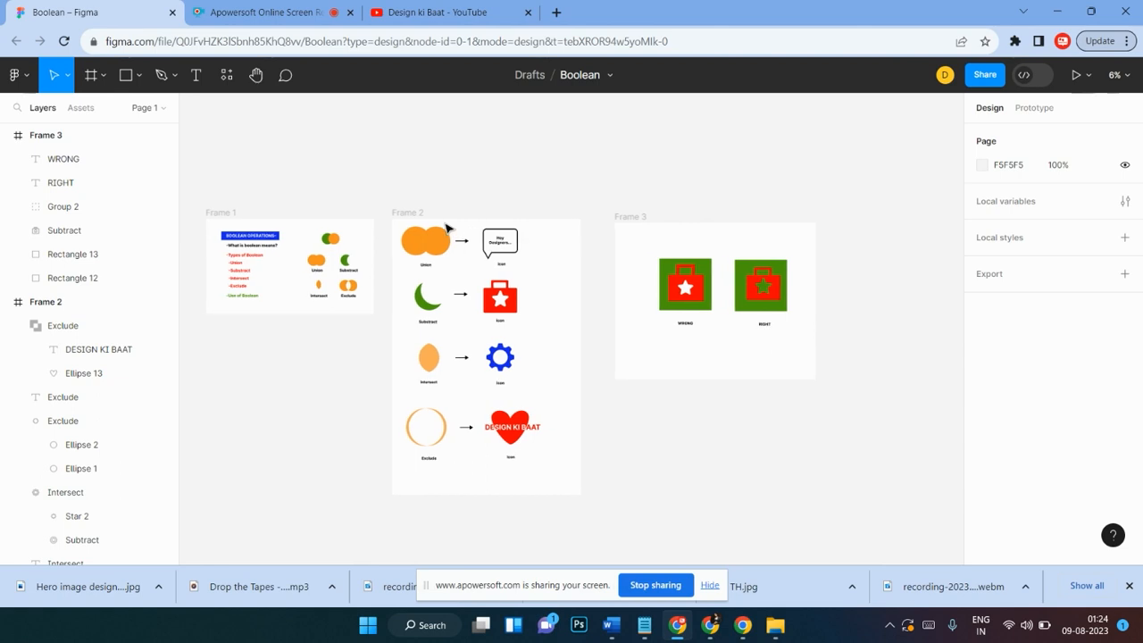